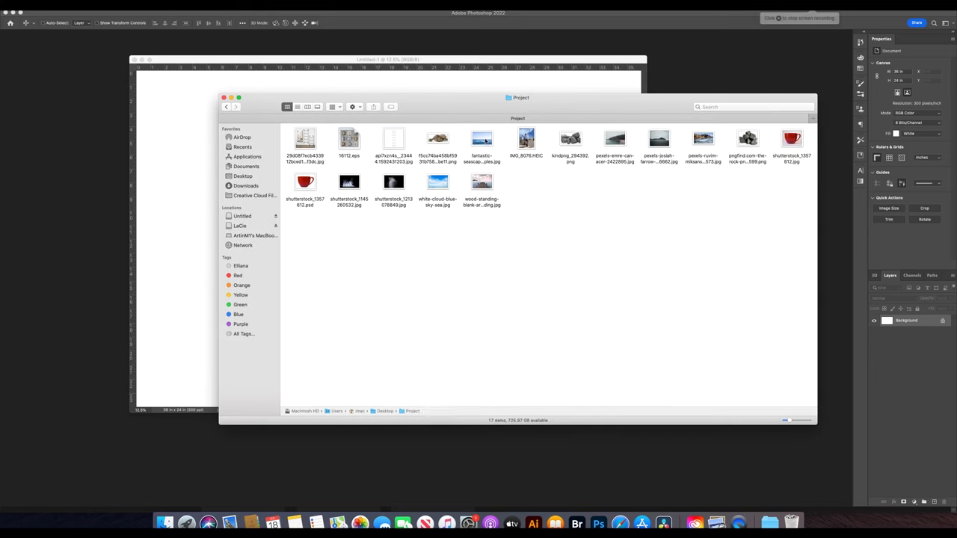
Select the sea below the horizon of the seascape photo with a rectangular marquee.
{"action": "left_click_drag", "start_coordinate": [792, 138], "coordinate": [422, 230]}
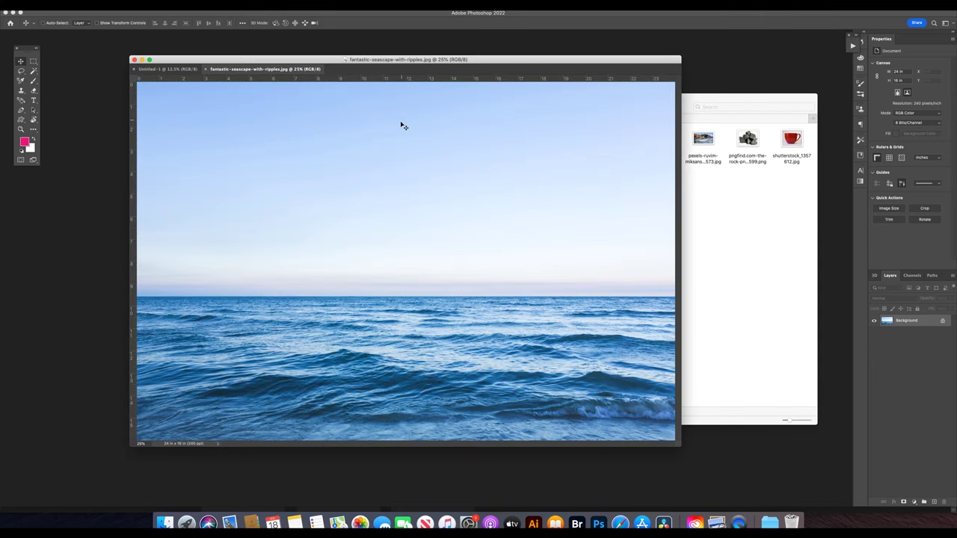
{"action": "key", "text": "f"}
{"action": "key", "text": "m"}
{"action": "left_click_drag", "start_coordinate": [217, 428], "coordinate": [804, 280]}
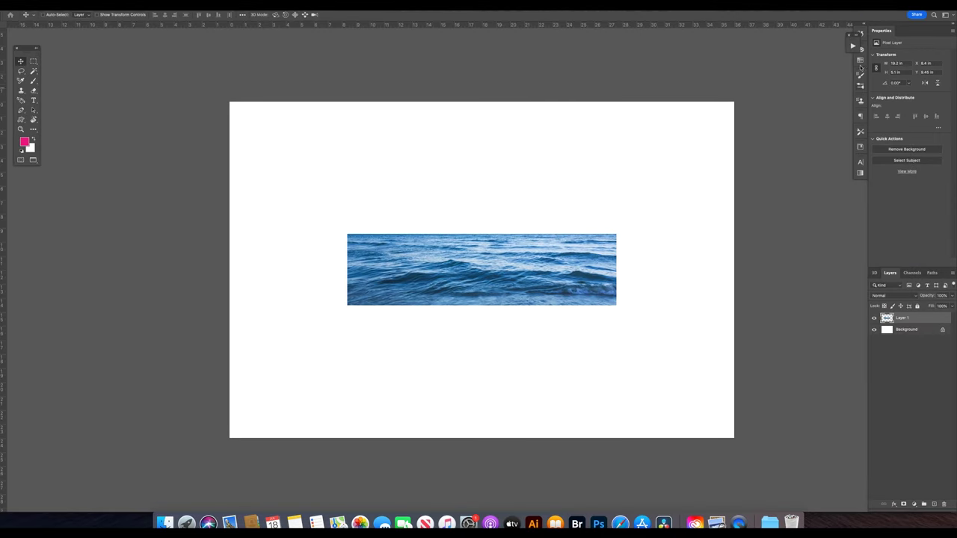
Stretch the sea to full canvas width, move it to the bottom and widen its base in perspective.
{"action": "left_click", "coordinate": [852, 46]}
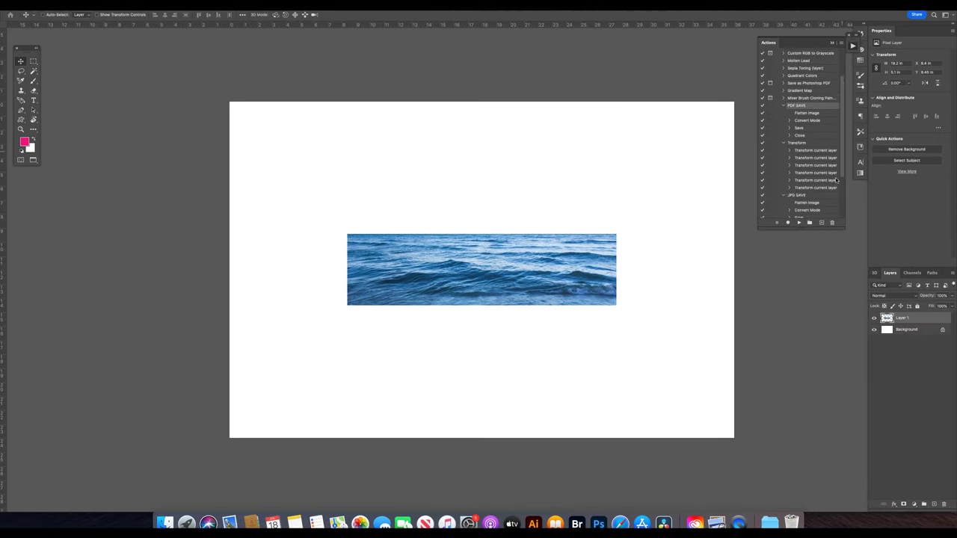
{"action": "left_click", "coordinate": [798, 222]}
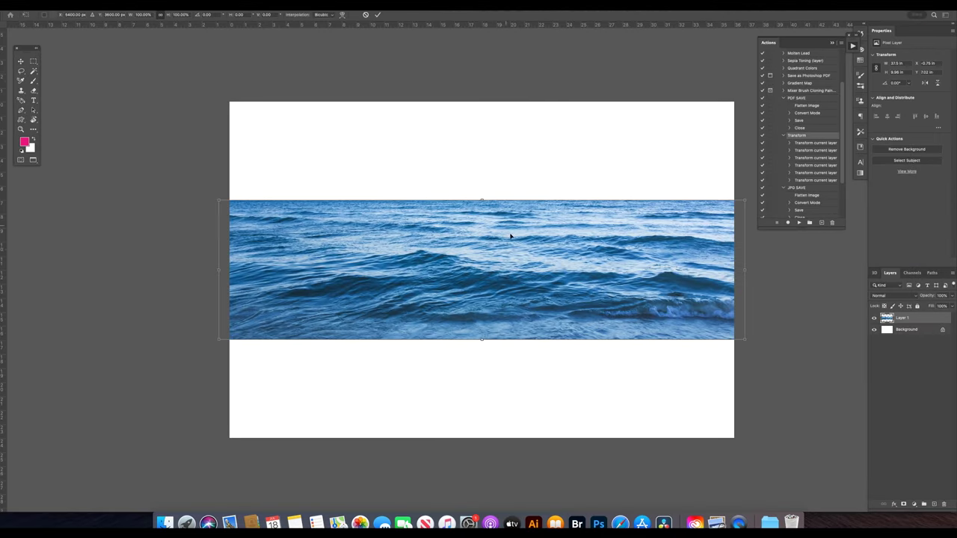
{"action": "left_click_drag", "start_coordinate": [512, 207], "coordinate": [556, 367]}
{"action": "key", "text": "ctrl+t"}
{"action": "right_click", "coordinate": [676, 349]}
{"action": "left_click", "coordinate": [696, 389]}
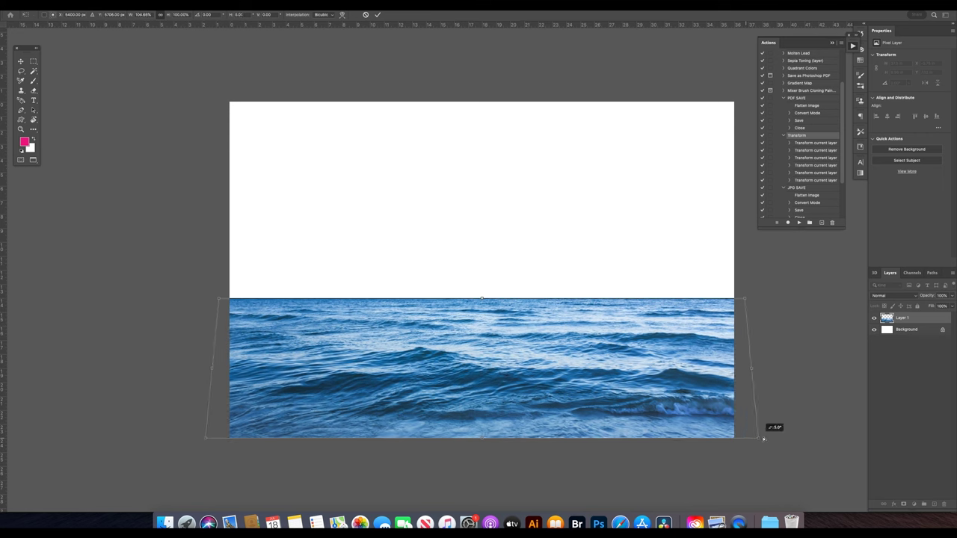
{"action": "left_click_drag", "start_coordinate": [744, 437], "coordinate": [793, 432]}
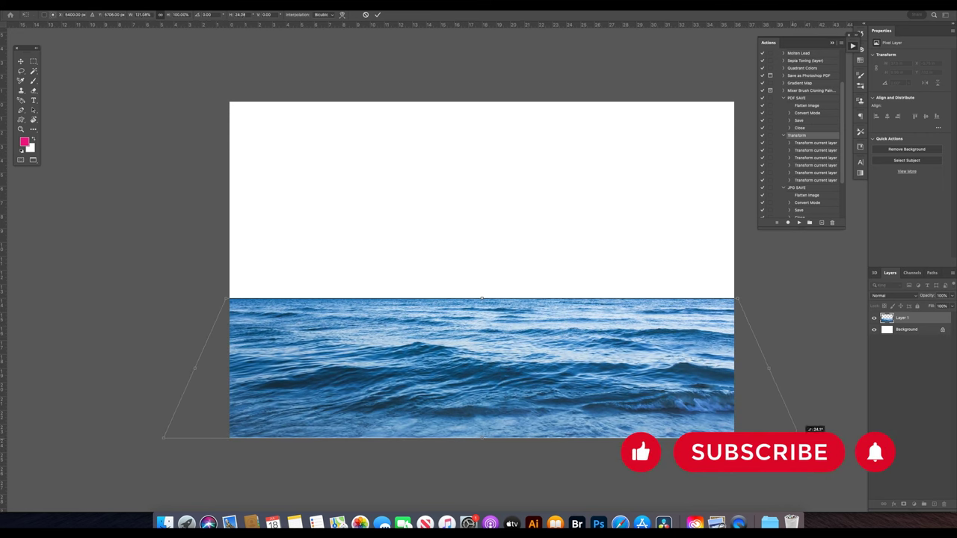
{"action": "key", "text": "Return"}
Darken the sea with a Levels adjustment at input 104 and midtone 0.46.
{"action": "left_click", "coordinate": [913, 504]}
{"action": "left_click", "coordinate": [909, 394]}
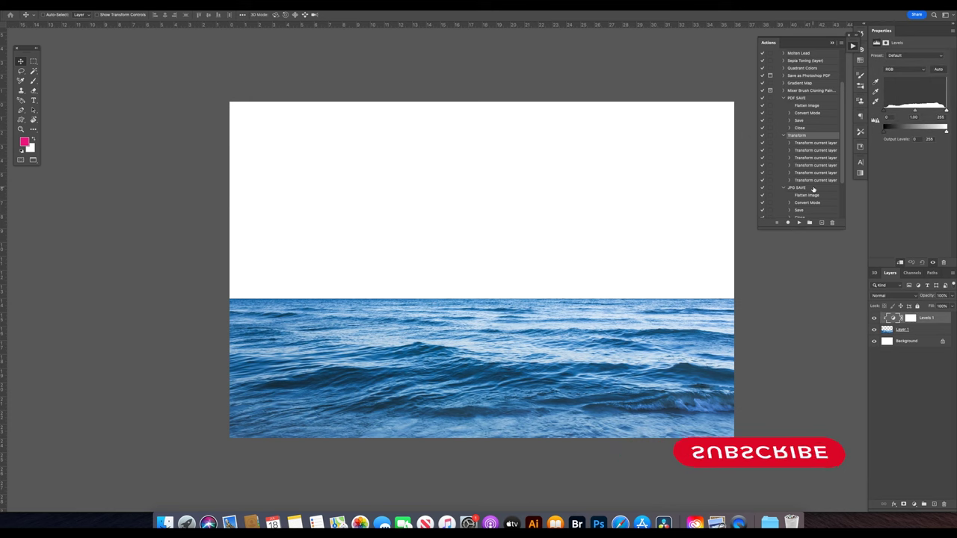
{"action": "left_click_drag", "start_coordinate": [886, 110], "coordinate": [901, 109]}
{"action": "left_click", "coordinate": [888, 116]}
{"action": "type", "text": "104"}
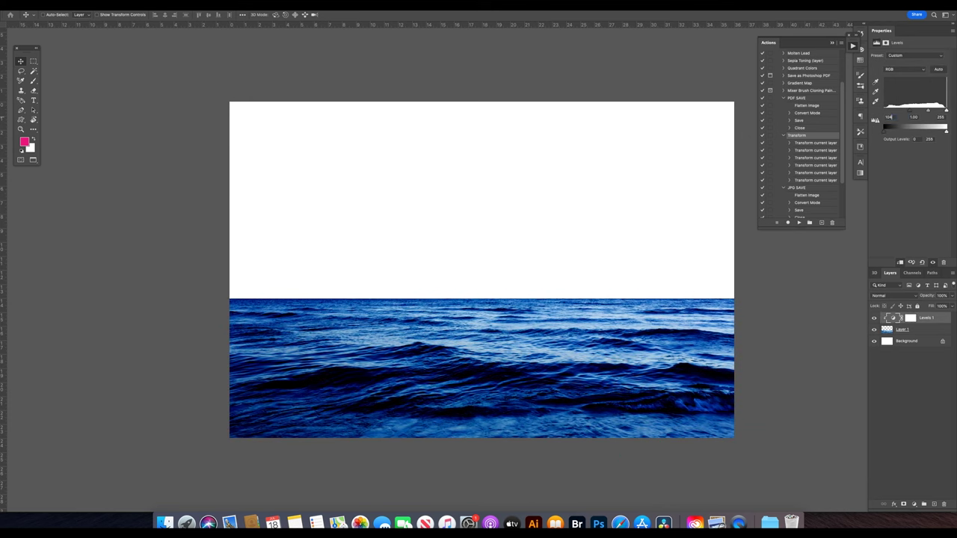
{"action": "type", "text": "0.46"}
{"action": "key", "text": "Return"}
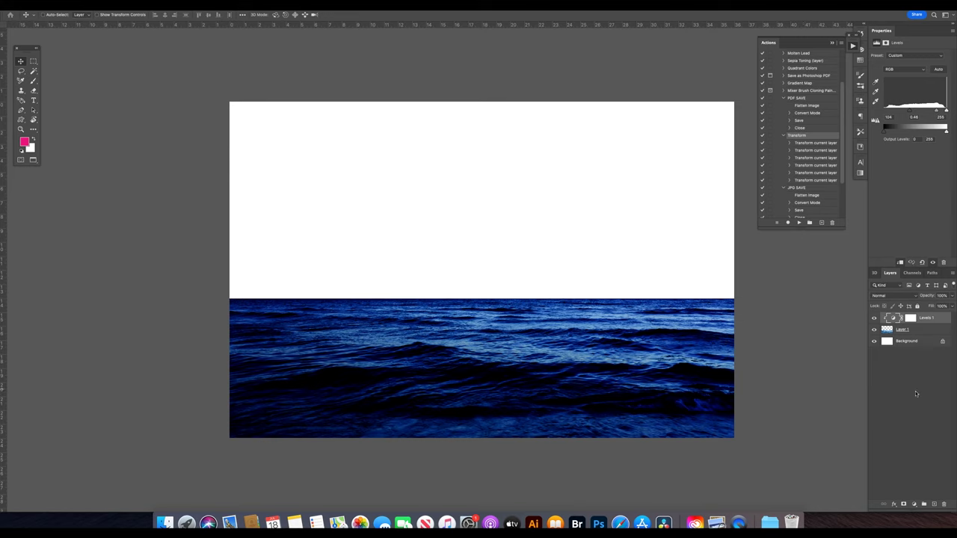
Add a Hue/Saturation adjustment lowering the sea's saturation to -50.
{"action": "left_click", "coordinate": [913, 504]}
{"action": "left_click", "coordinate": [909, 420]}
{"action": "mouse_move", "coordinate": [909, 98]}
{"action": "left_mouse_down"}
{"action": "mouse_move", "coordinate": [893, 100]}
{"action": "mouse_move", "coordinate": [903, 84]}
{"action": "left_mouse_up"}
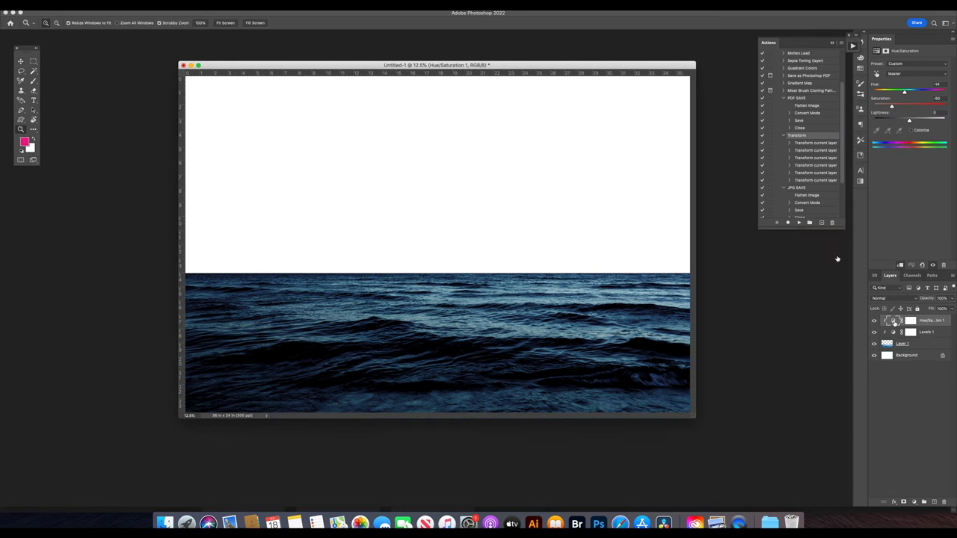
{"action": "left_click", "coordinate": [925, 332]}
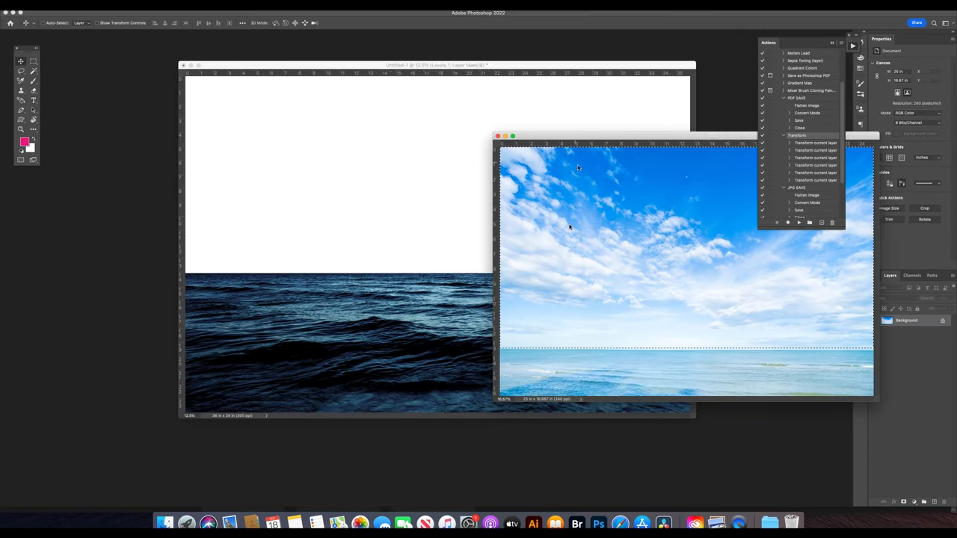
Copy the sky into the document, group the sea layers and paste the sky as a new layer.
{"action": "left_click_drag", "start_coordinate": [578, 167], "coordinate": [437, 282]}
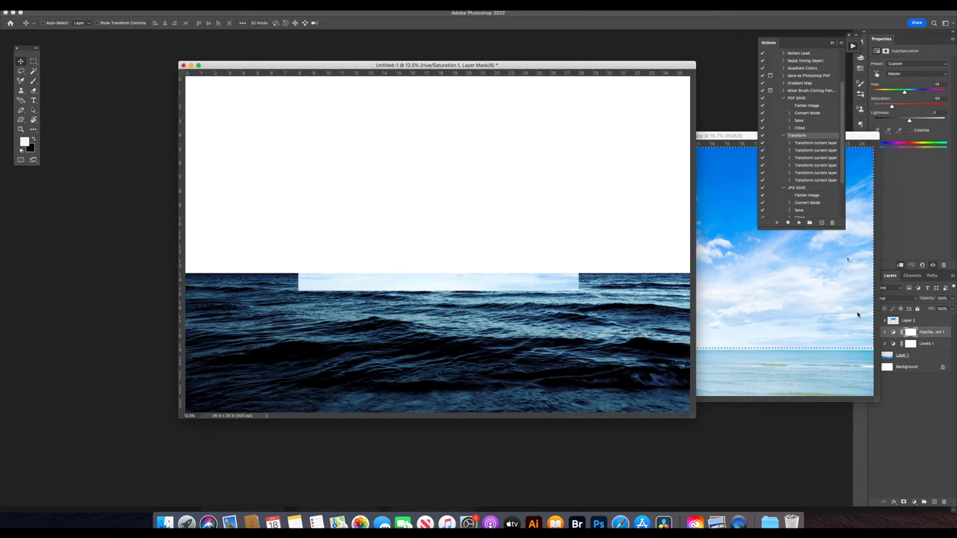
{"action": "key", "text": "ctrl+g"}
{"action": "type", "text": "Ocean"}
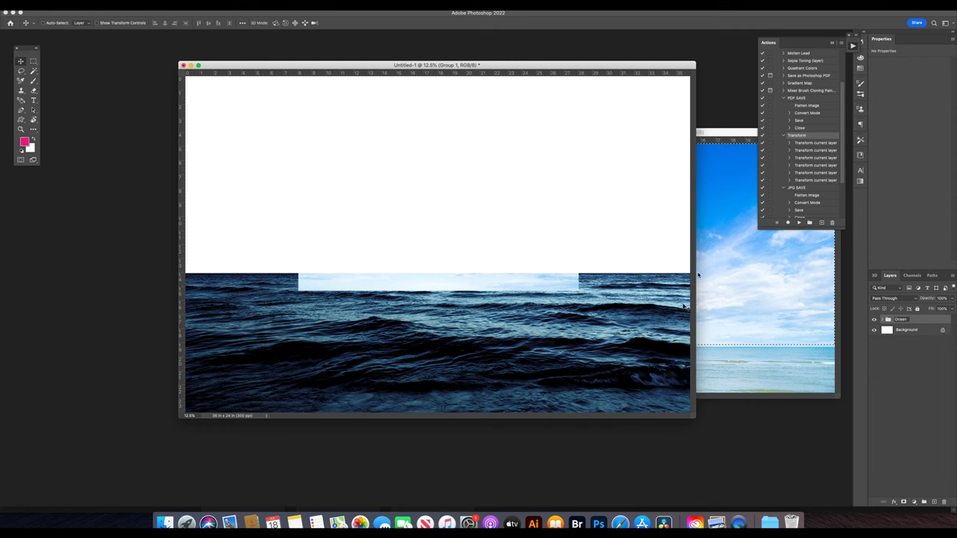
{"action": "key", "text": "ctrl+v"}
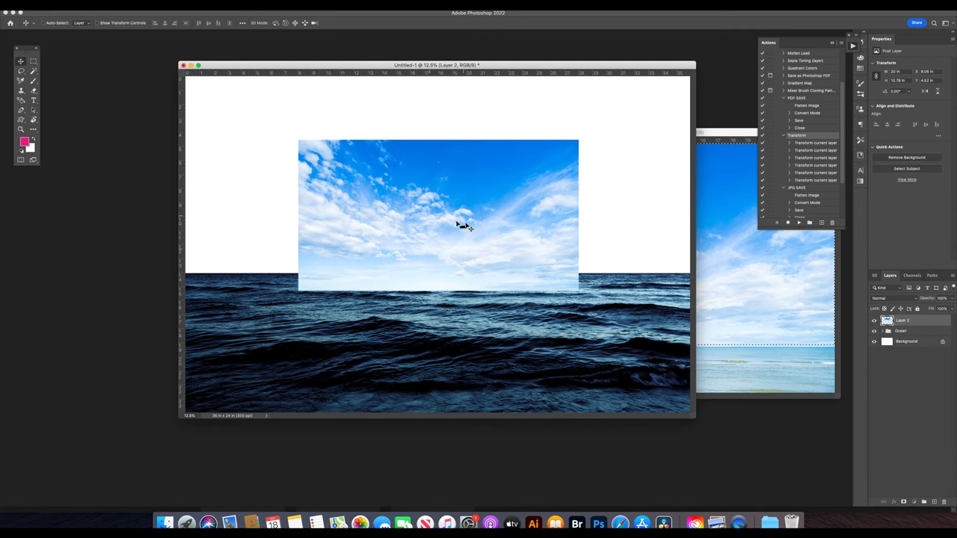
{"action": "key", "text": "f"}
Scale the sky to fill the canvas above the horizon, widening its top in perspective.
{"action": "key", "text": "ctrl+t"}
{"action": "left_click_drag", "start_coordinate": [622, 165], "coordinate": [734, 103]}
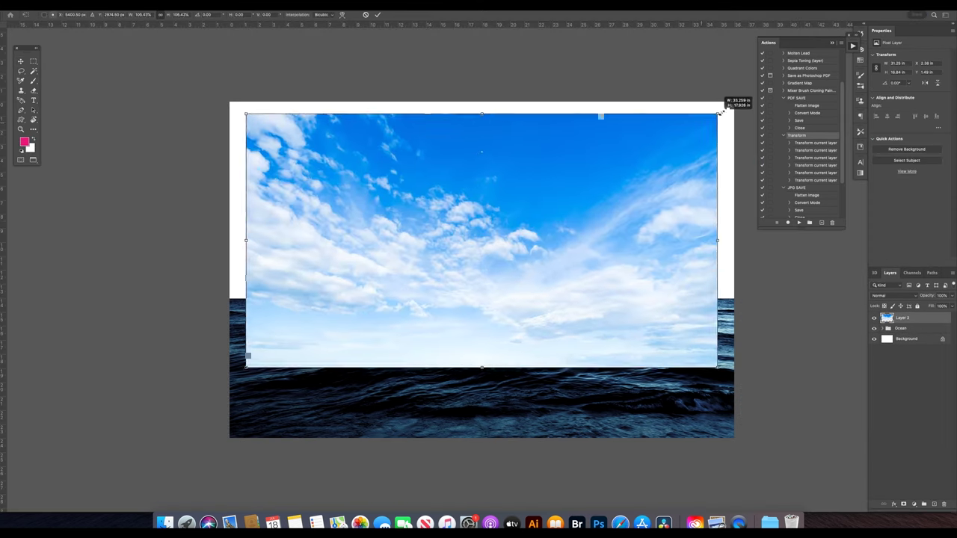
{"action": "left_click_drag", "start_coordinate": [559, 165], "coordinate": [561, 87]}
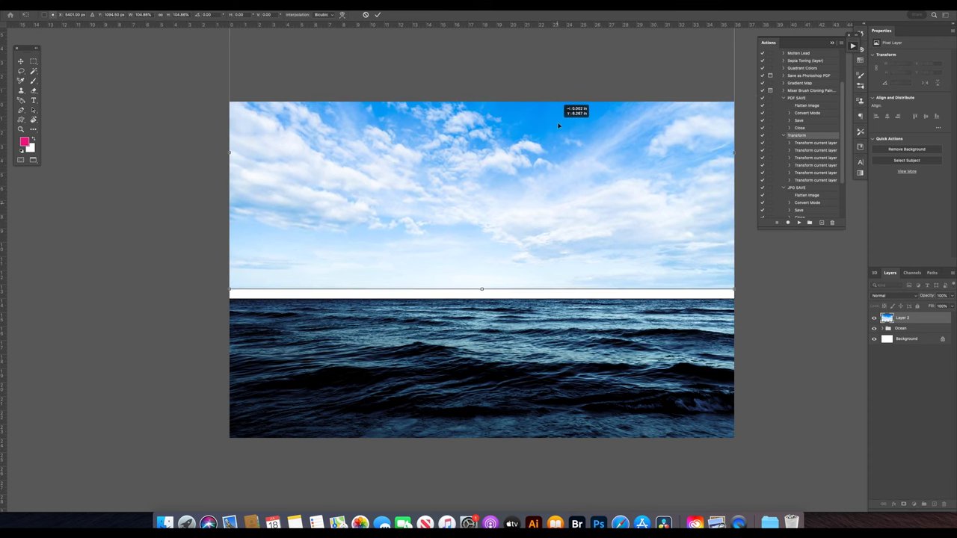
{"action": "key", "text": "ctrl+minus"}
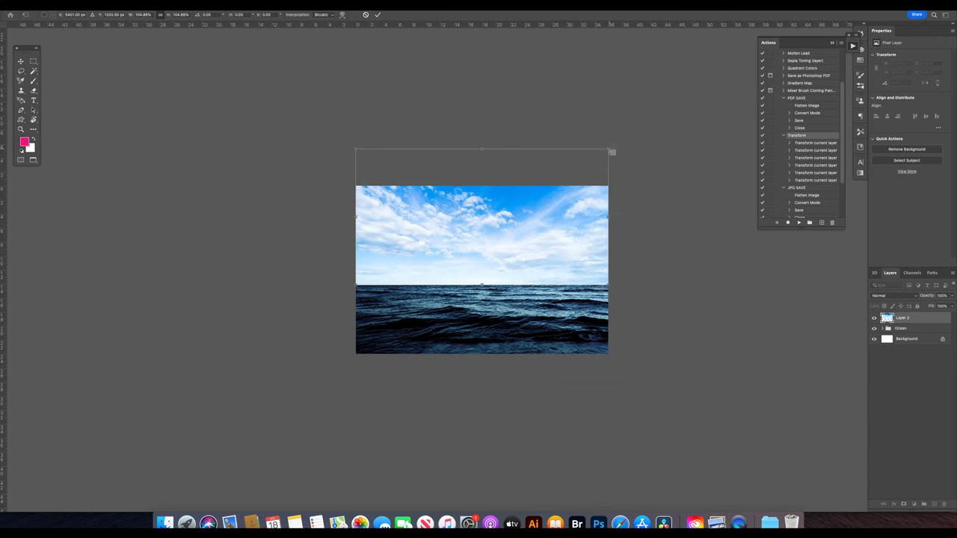
{"action": "left_click_drag", "start_coordinate": [609, 152], "coordinate": [656, 151]}
{"action": "key", "text": "Return"}
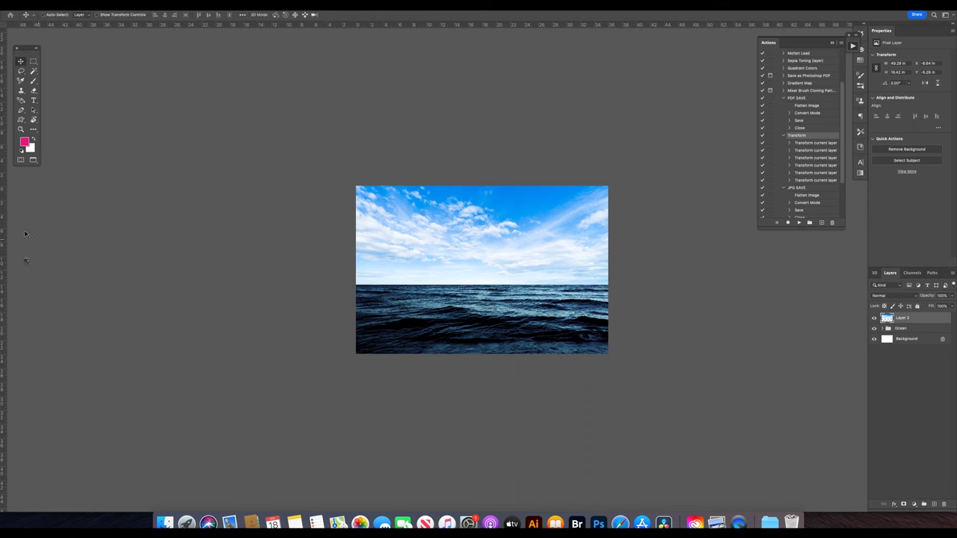
{"action": "key", "text": "ctrl+plus"}
{"action": "key", "text": "ctrl+plus"}
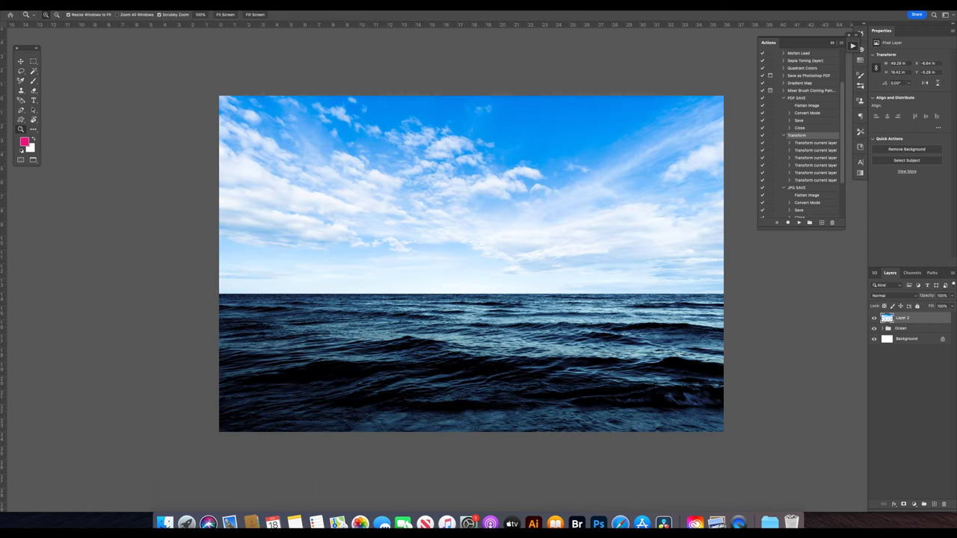
Add a Levels adjustment (midtone 0.46) and a desaturating Hue/Saturation adjustment to the sky.
{"action": "left_click", "coordinate": [914, 505]}
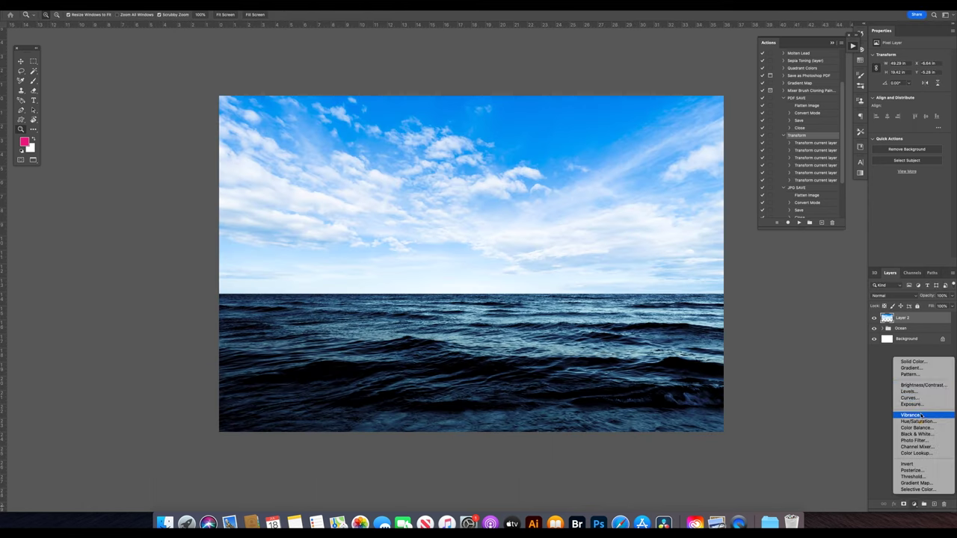
{"action": "left_click", "coordinate": [919, 390]}
{"action": "left_click_drag", "start_coordinate": [884, 111], "coordinate": [936, 111]}
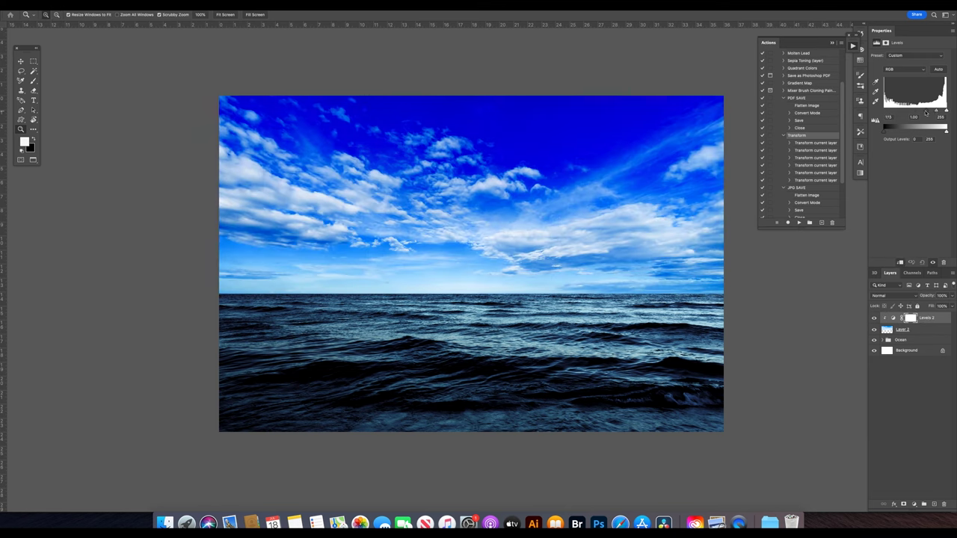
{"action": "type", "text": "0.46"}
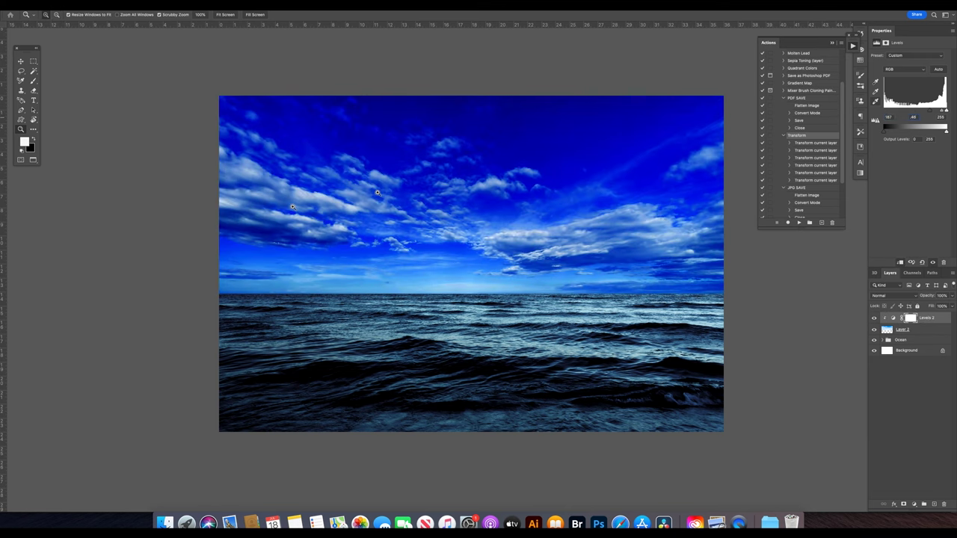
{"action": "left_click", "coordinate": [914, 505]}
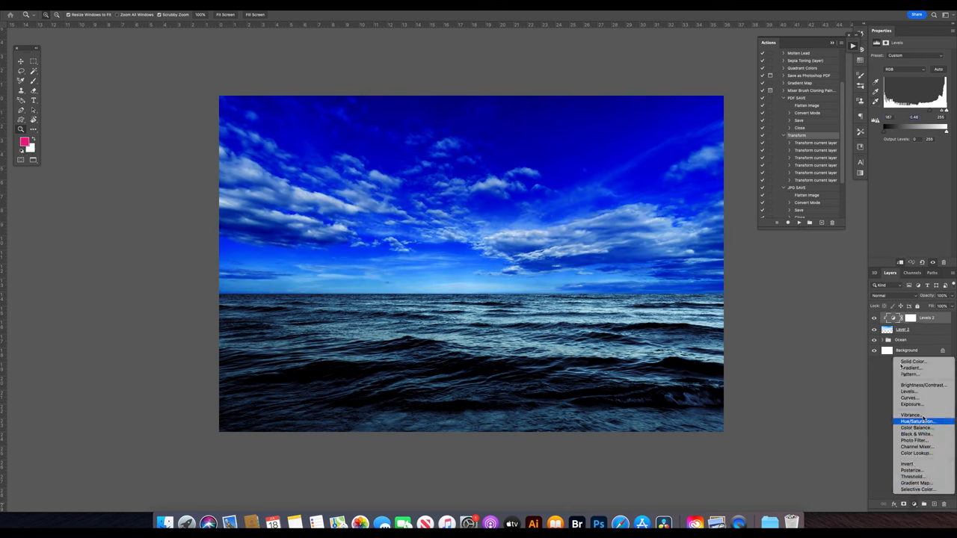
{"action": "left_click", "coordinate": [916, 417]}
{"action": "mouse_move", "coordinate": [909, 97]}
{"action": "left_mouse_down"}
{"action": "mouse_move", "coordinate": [900, 97]}
{"action": "mouse_move", "coordinate": [904, 84]}
{"action": "mouse_move", "coordinate": [891, 98]}
{"action": "left_mouse_up"}
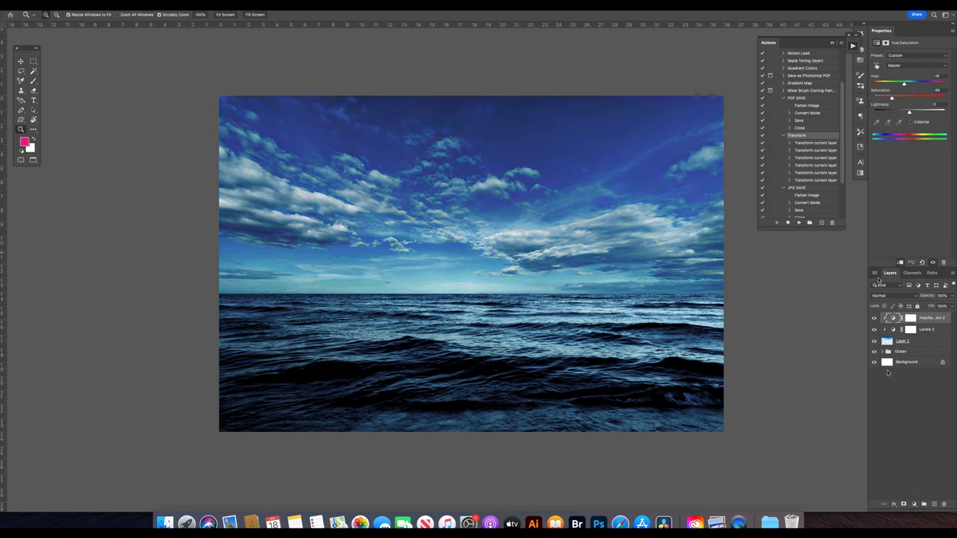
Darken the sky further with a Curves adjustment.
{"action": "left_click", "coordinate": [914, 505]}
{"action": "left_click", "coordinate": [912, 393]}
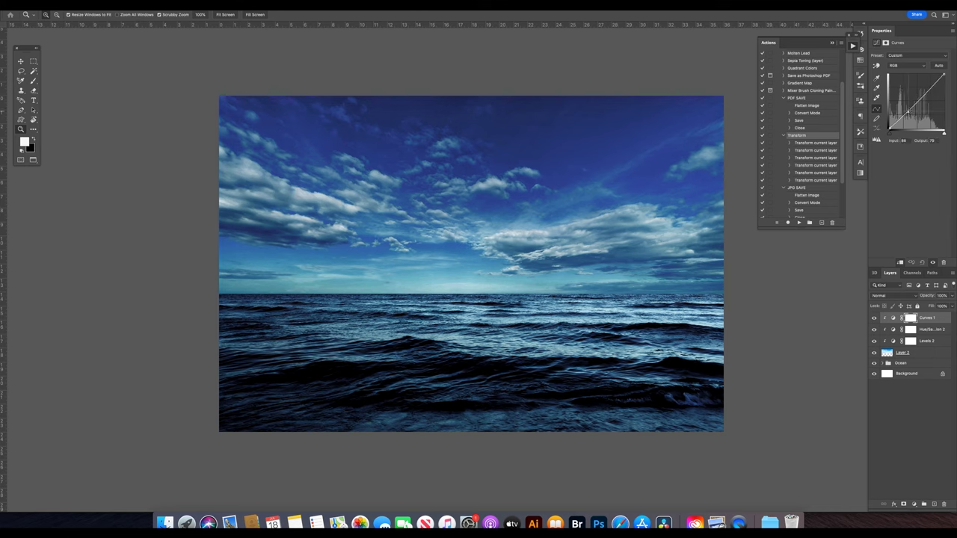
{"action": "left_click_drag", "start_coordinate": [907, 114], "coordinate": [927, 100]}
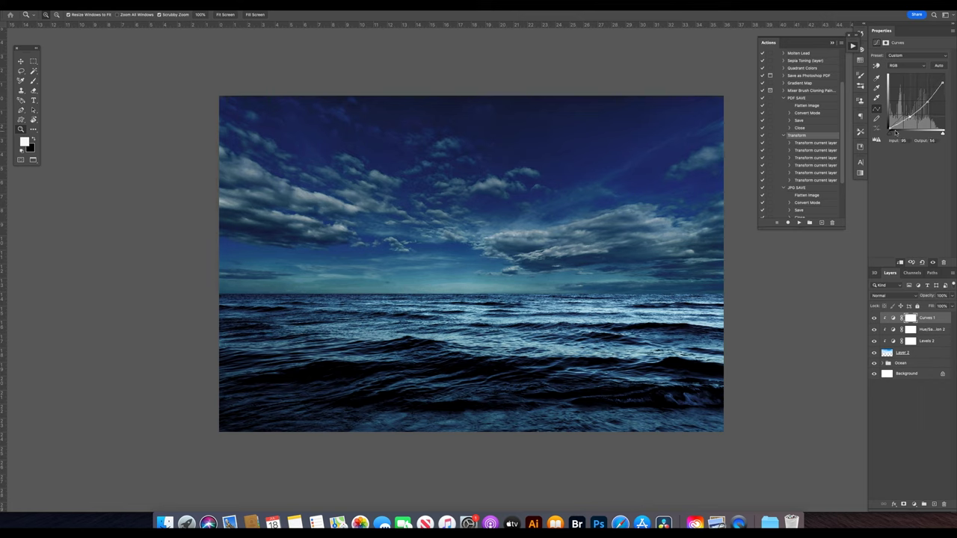
Add a second Hue/Saturation layer set to Colorize at 50% opacity.
{"action": "left_click", "coordinate": [913, 504]}
{"action": "left_click", "coordinate": [912, 418]}
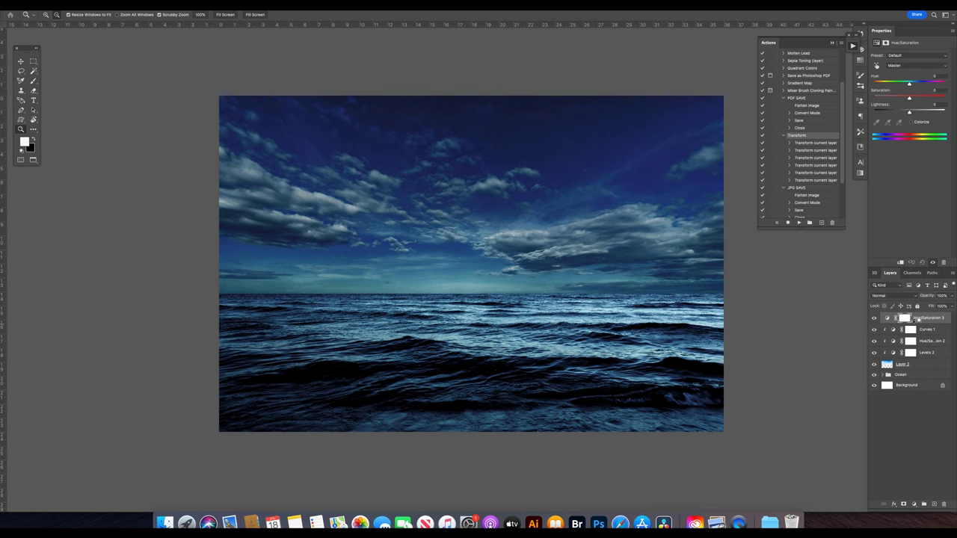
{"action": "left_click_drag", "start_coordinate": [911, 84], "coordinate": [918, 83]}
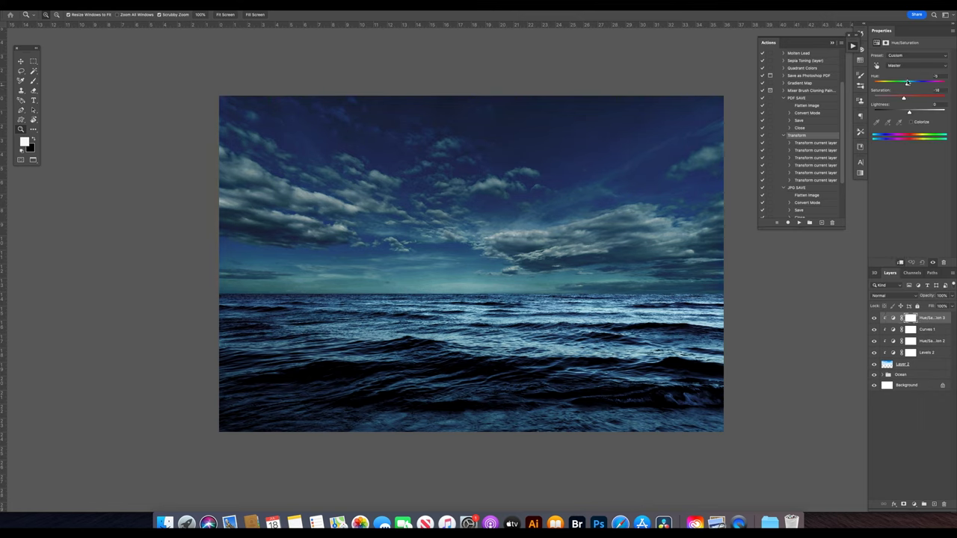
{"action": "type", "text": "0"}
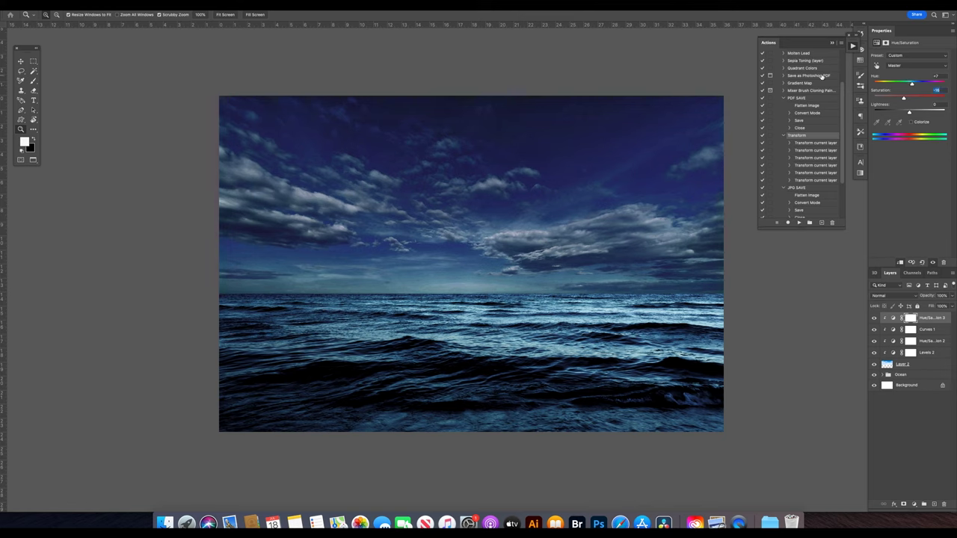
{"action": "left_click", "coordinate": [909, 122]}
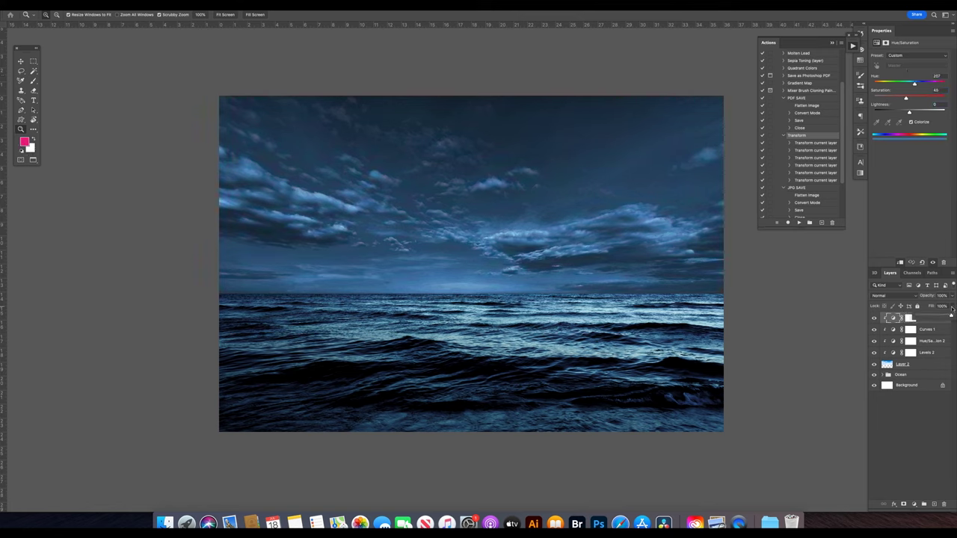
{"action": "type", "text": "50"}
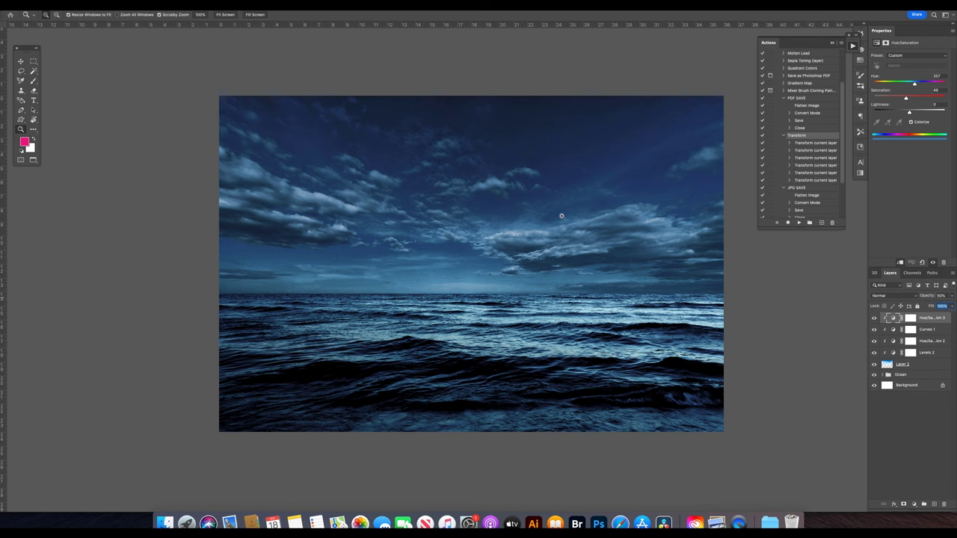
Group the sky's adjustment layers and add a new empty layer above them.
{"action": "left_click", "coordinate": [920, 366], "text": "shift"}
{"action": "key", "text": "ctrl+g"}
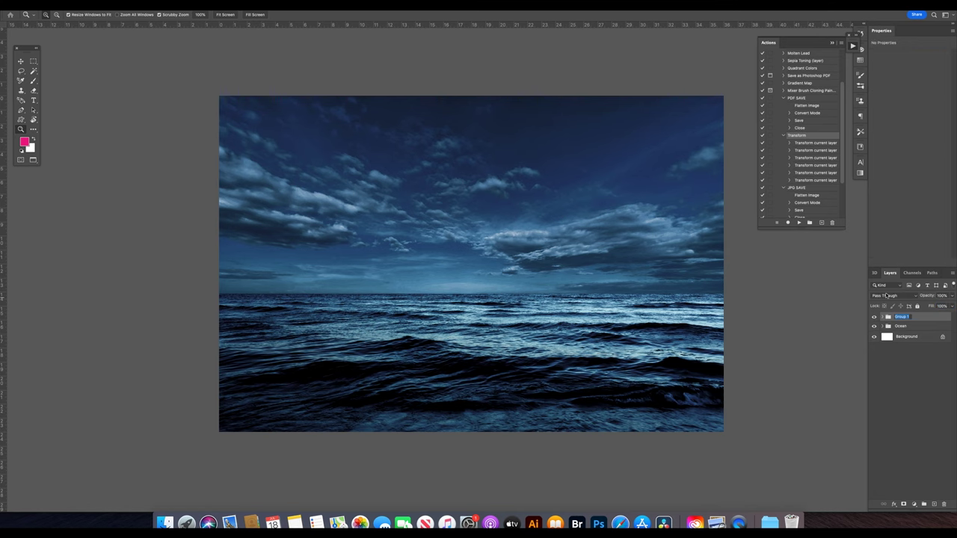
{"action": "key", "text": "ctrl+shift+n"}
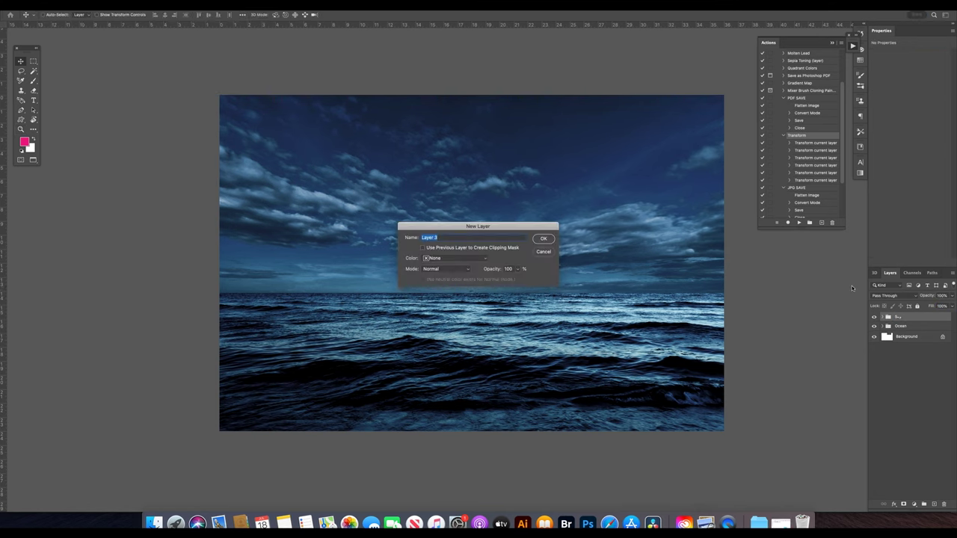
{"action": "key", "text": "Return"}
Paint a pale yellow glow over the left horizon with a very large soft brush.
{"action": "key", "text": "b"}
{"action": "left_click", "coordinate": [859, 117]}
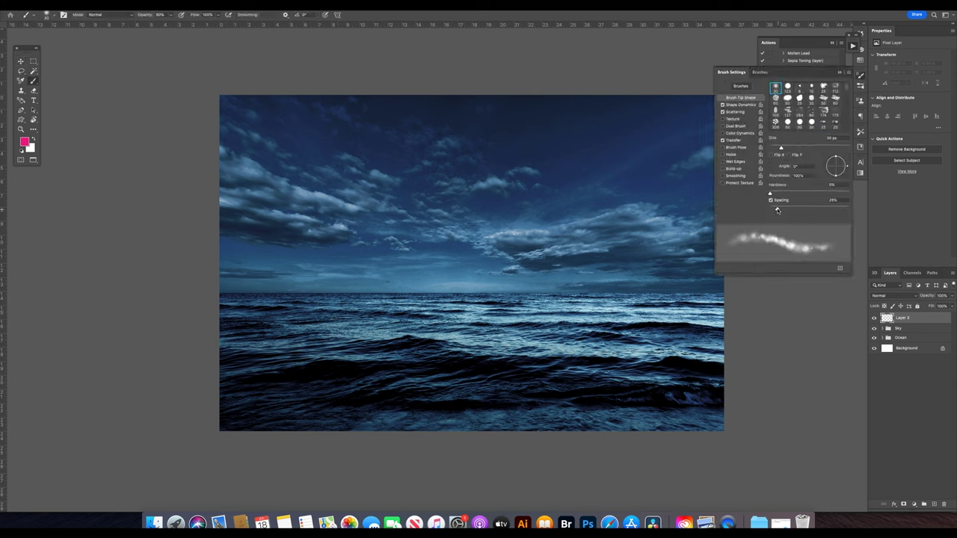
{"action": "left_click_drag", "start_coordinate": [781, 148], "coordinate": [846, 147]}
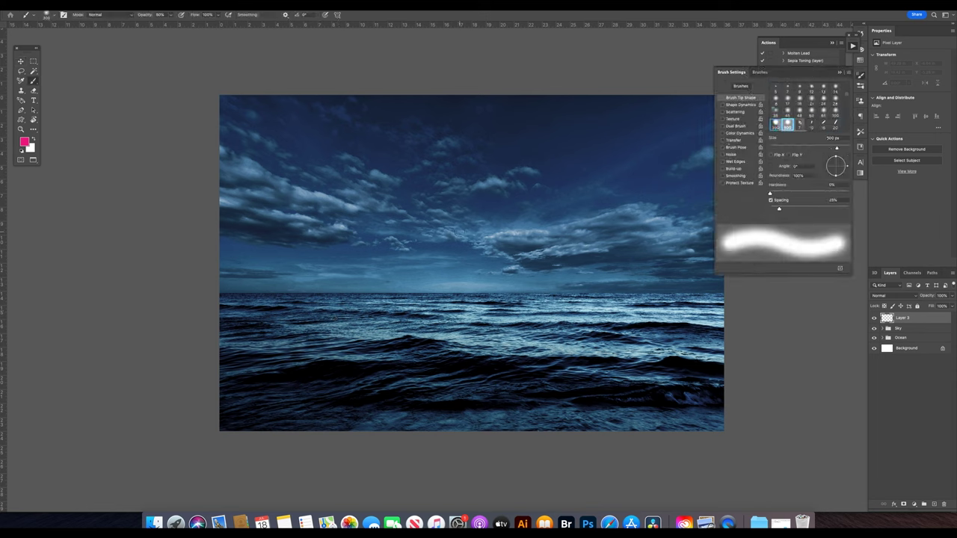
{"action": "left_click", "coordinate": [24, 141]}
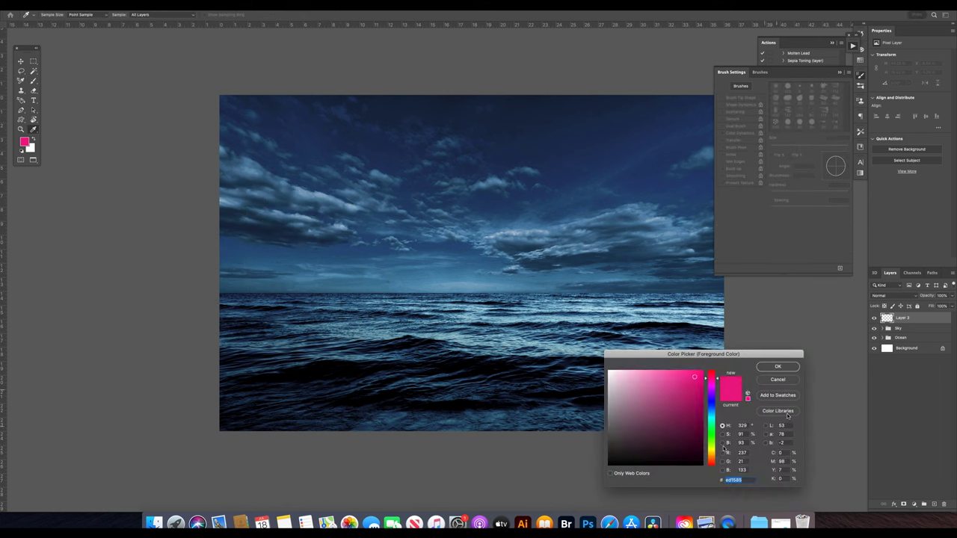
{"action": "left_click", "coordinate": [710, 451]}
{"action": "left_click", "coordinate": [778, 366]}
{"action": "mouse_move", "coordinate": [230, 267]}
{"action": "left_mouse_down"}
{"action": "mouse_move", "coordinate": [400, 277]}
{"action": "mouse_move", "coordinate": [237, 331]}
{"action": "left_mouse_up"}
{"action": "left_click", "coordinate": [238, 330]}
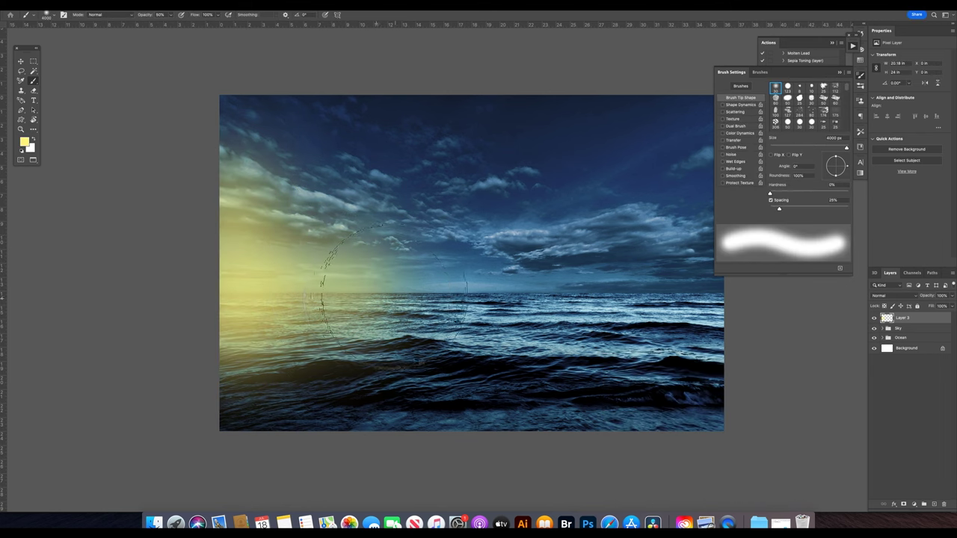
Set the glow layer to Overlay, then add a 50% opacity copy and a Darken copy.
{"action": "key", "text": "v"}
{"action": "left_click", "coordinate": [893, 295]}
{"action": "left_click", "coordinate": [878, 359]}
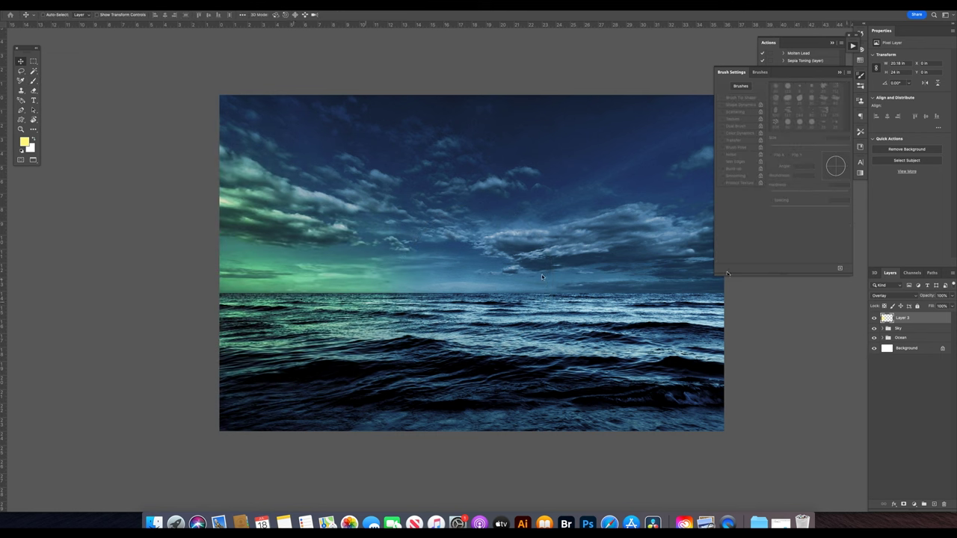
{"action": "key", "text": "ctrl+j"}
{"action": "key", "text": "5"}
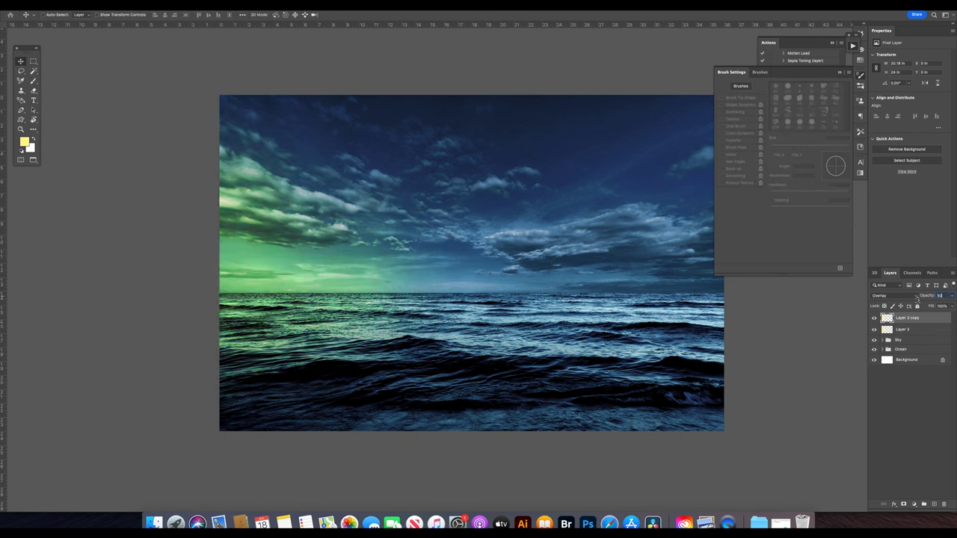
{"action": "key", "text": "ctrl+j"}
{"action": "key", "text": "ctrl+j"}
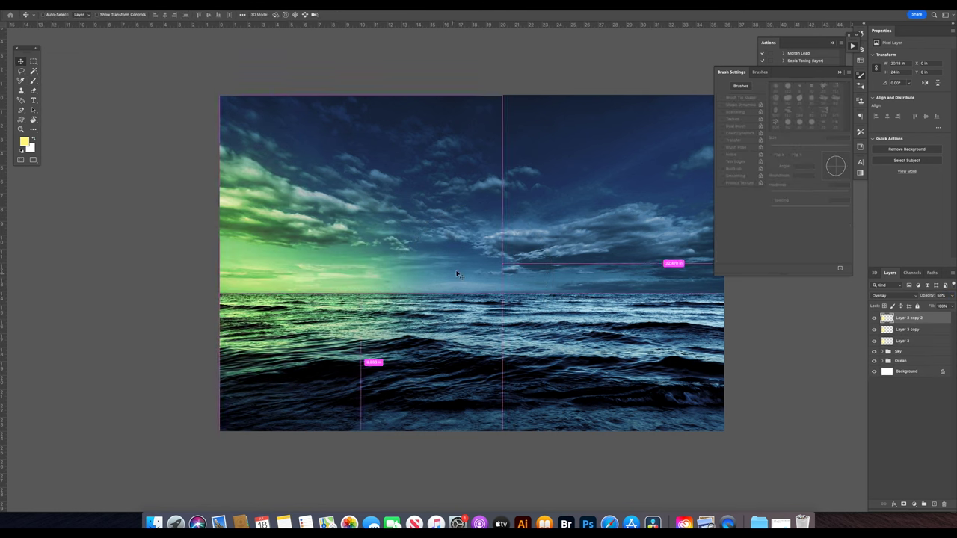
{"action": "left_click", "coordinate": [894, 296]}
{"action": "left_click", "coordinate": [886, 226]}
Cycle through the glow layers and repaint on the original glow layer.
{"action": "left_click", "coordinate": [907, 354]}
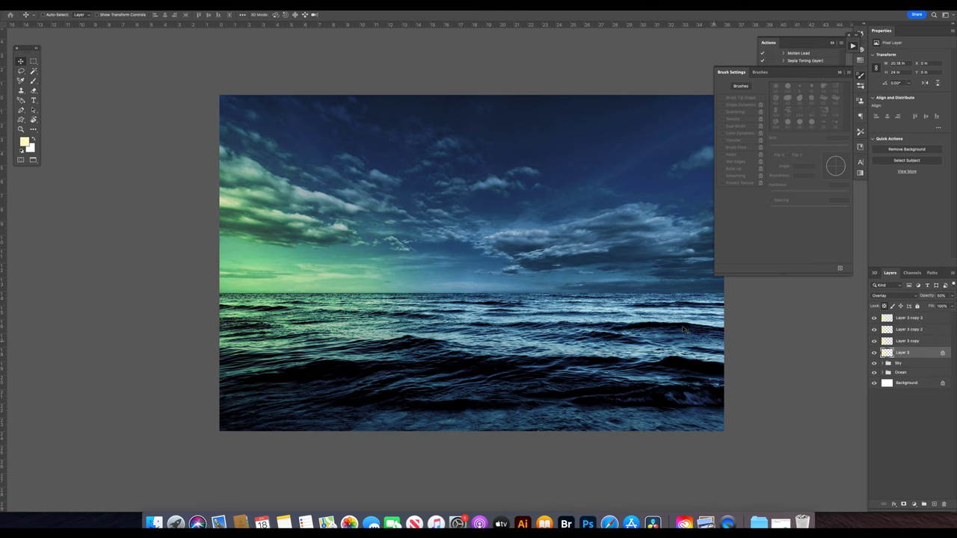
{"action": "key", "text": "alt+bracketright"}
{"action": "key", "text": "alt+bracketright"}
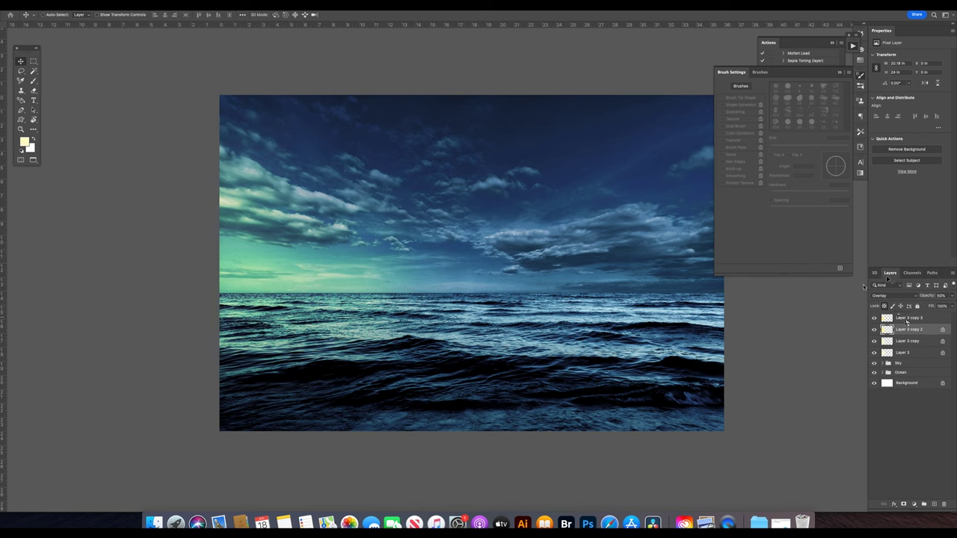
{"action": "left_click", "coordinate": [907, 319]}
{"action": "key", "text": "alt+bracketleft"}
{"action": "key", "text": "alt+bracketleft"}
{"action": "key", "text": "alt+bracketleft"}
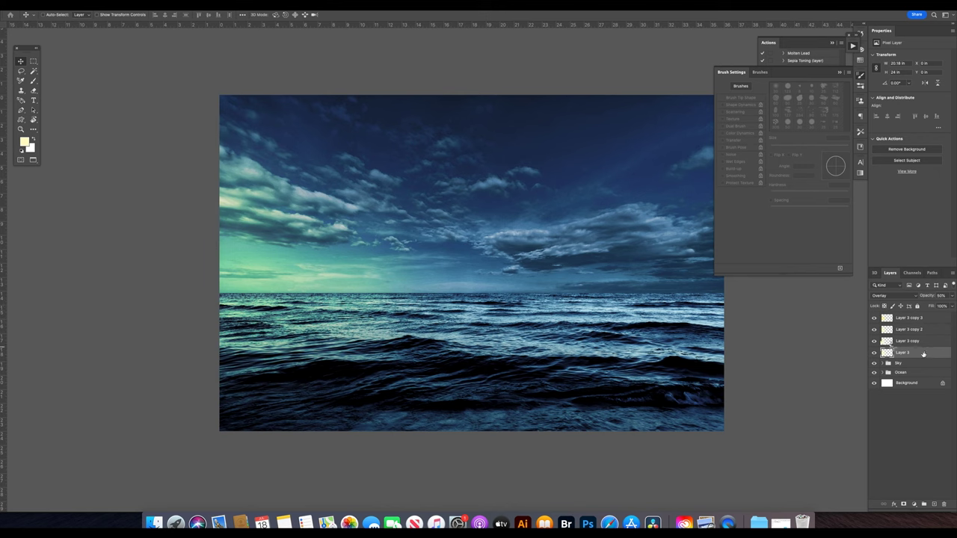
{"action": "key", "text": "b"}
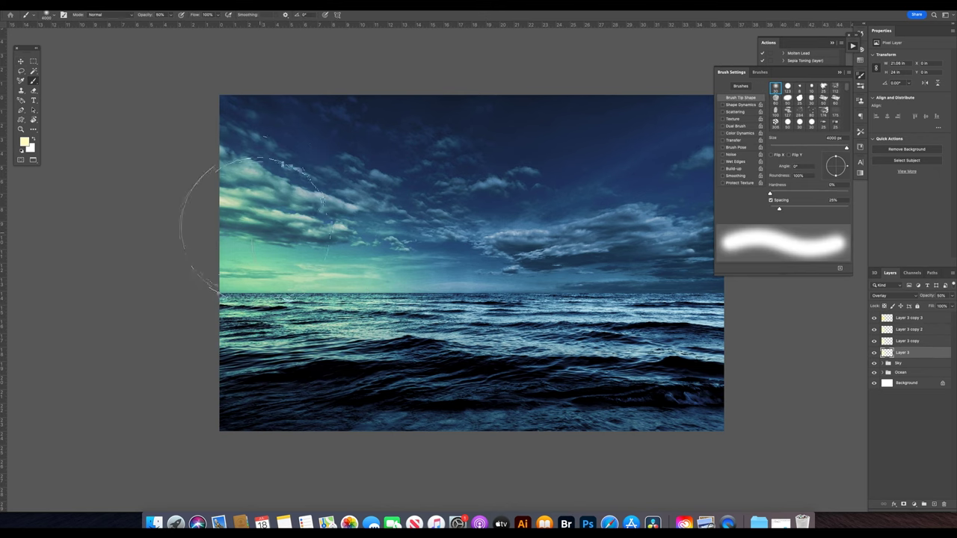
{"action": "key", "text": "v"}
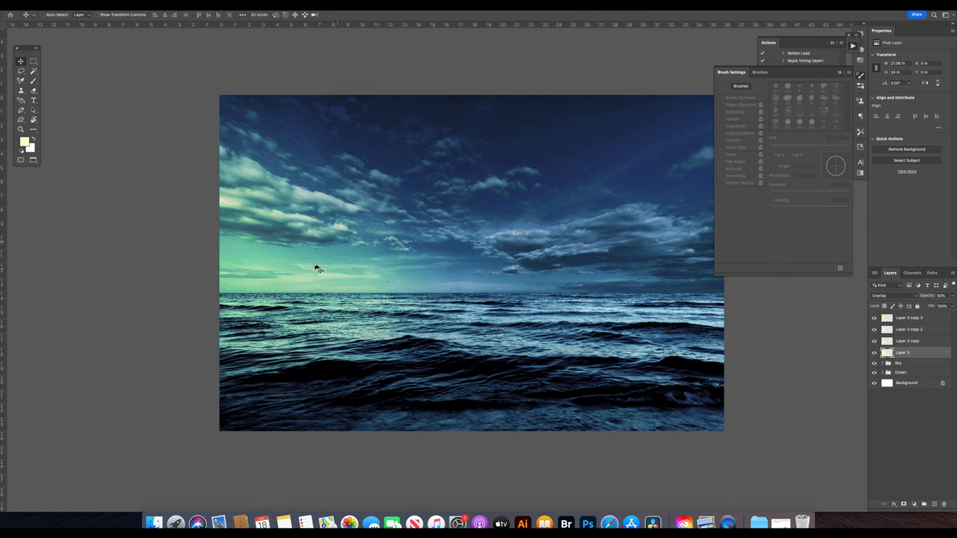
Add another glow layer painted with swapped colours and set it to Overlay.
{"action": "key", "text": "alt+period"}
{"action": "key", "text": "ctrl+shift+alt+n"}
{"action": "key", "text": "b"}
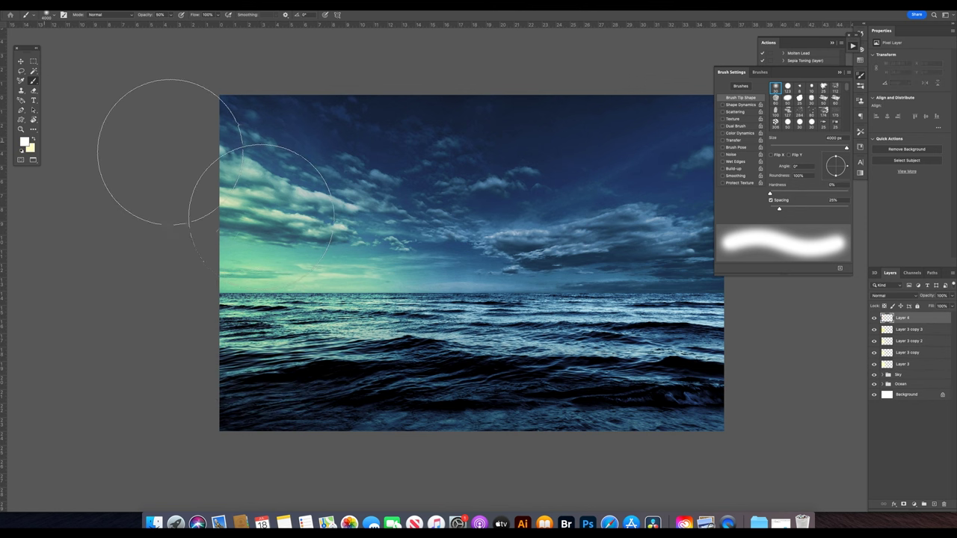
{"action": "key", "text": "v"}
{"action": "left_click", "coordinate": [894, 296]}
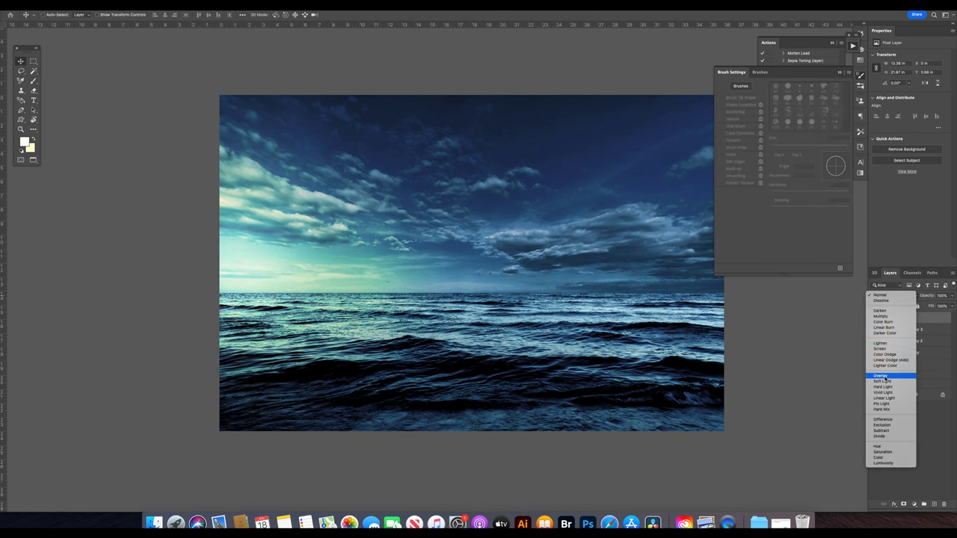
{"action": "left_click", "coordinate": [889, 368]}
Group all the glow layers into the Light group and check its contents.
{"action": "left_click", "coordinate": [913, 364], "text": "shift"}
{"action": "key", "text": "ctrl+g"}
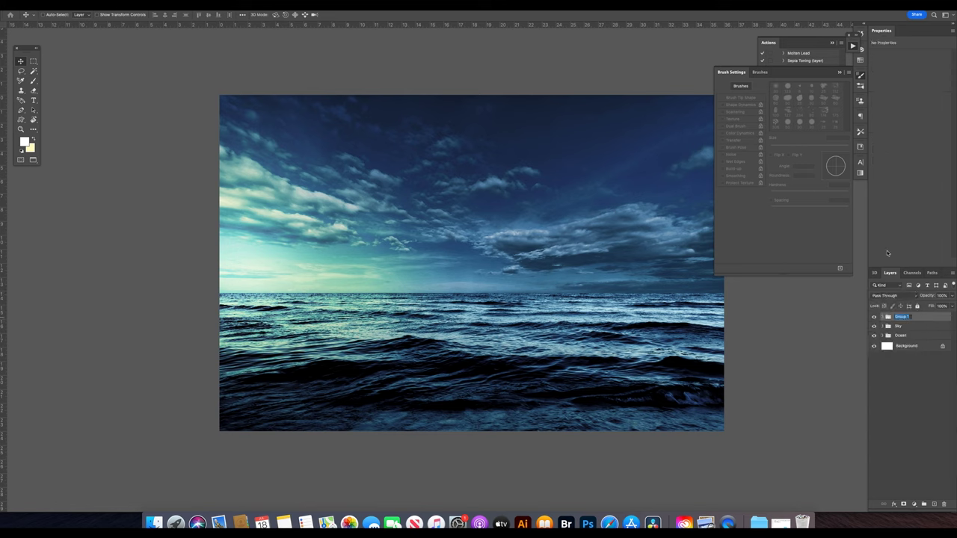
{"action": "type", "text": "Light"}
{"action": "left_click", "coordinate": [883, 316]}
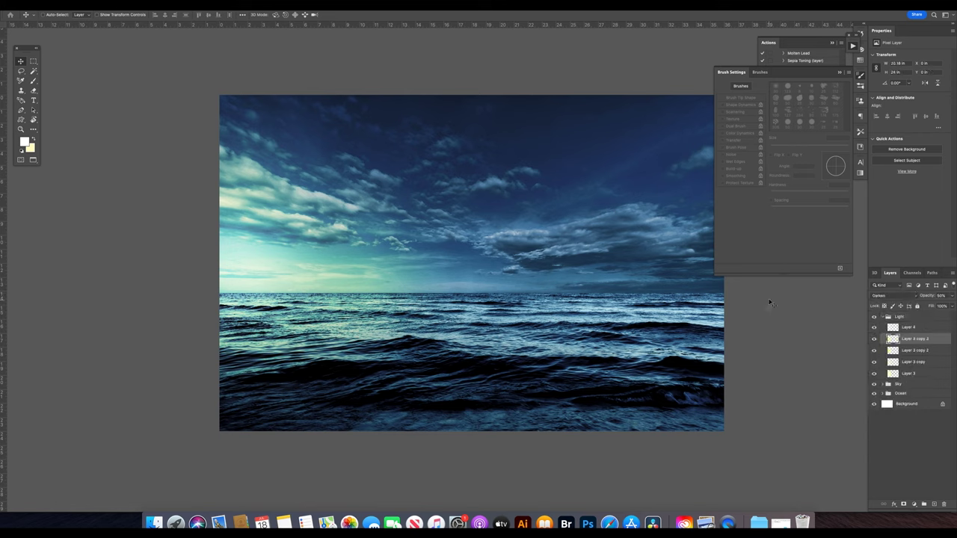
{"action": "left_click", "coordinate": [884, 317]}
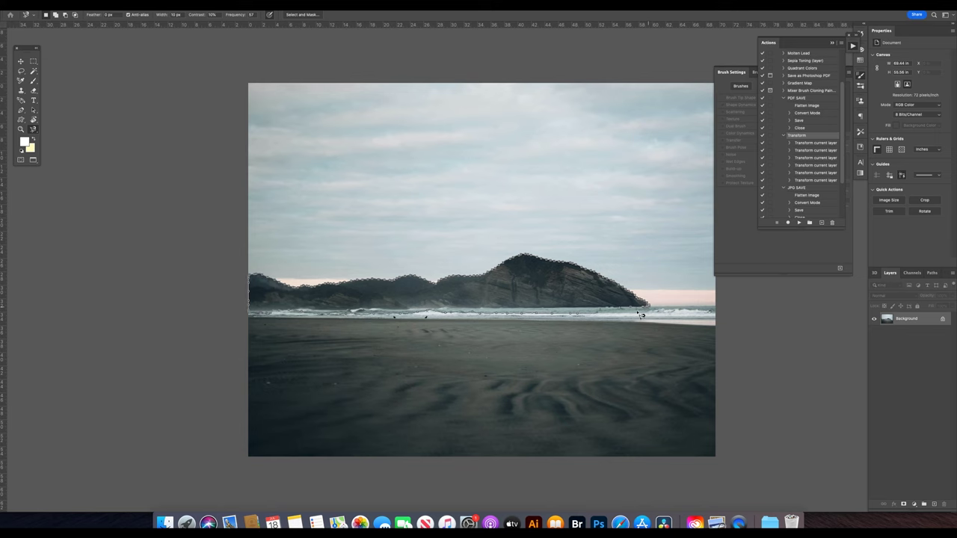
Trace the island and place it on the composite's left horizon against the left edge.
{"action": "key", "text": "m"}
{"action": "left_click_drag", "start_coordinate": [690, 342], "coordinate": [243, 306]}
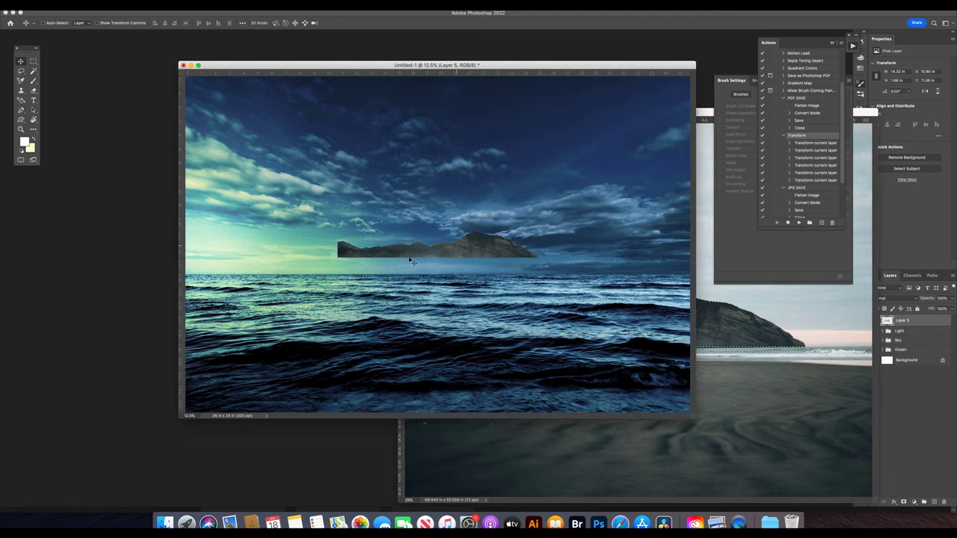
{"action": "left_click_drag", "start_coordinate": [496, 290], "coordinate": [362, 303]}
{"action": "key", "text": "f"}
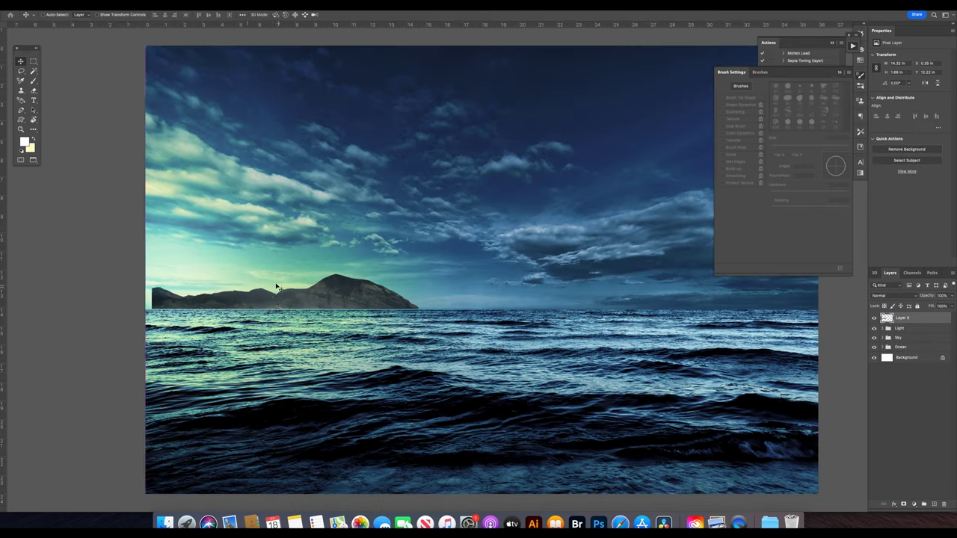
{"action": "left_click_drag", "start_coordinate": [276, 286], "coordinate": [259, 305]}
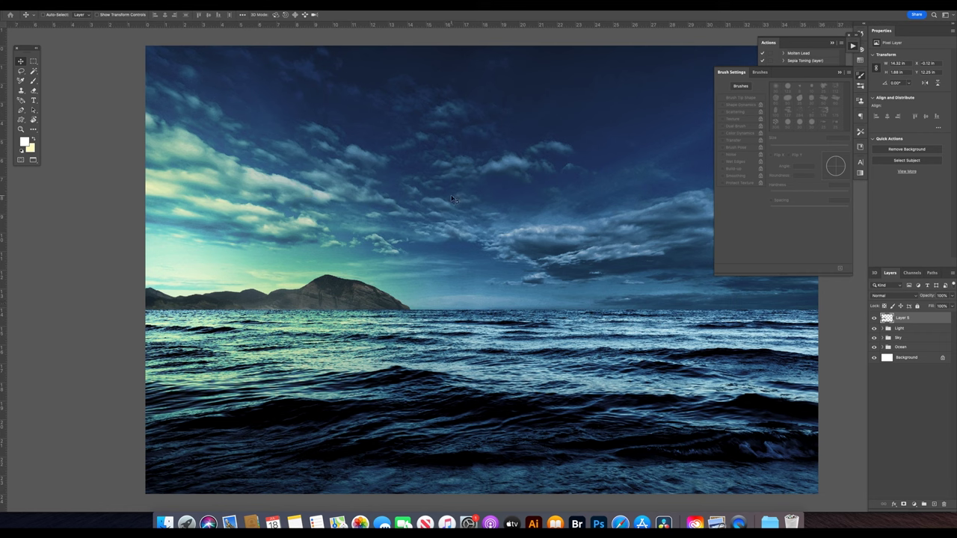
Haze the island with a Levels adjustment lifting its output range to 46–170.
{"action": "left_click", "coordinate": [913, 505]}
{"action": "left_click", "coordinate": [916, 401]}
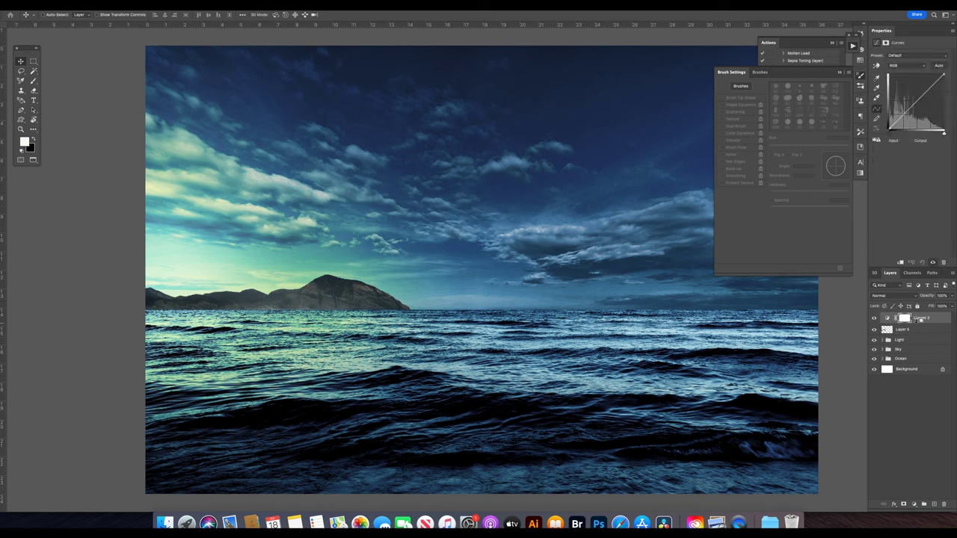
{"action": "key", "text": "ctrl+z"}
{"action": "left_click", "coordinate": [913, 505]}
{"action": "left_click", "coordinate": [916, 391]}
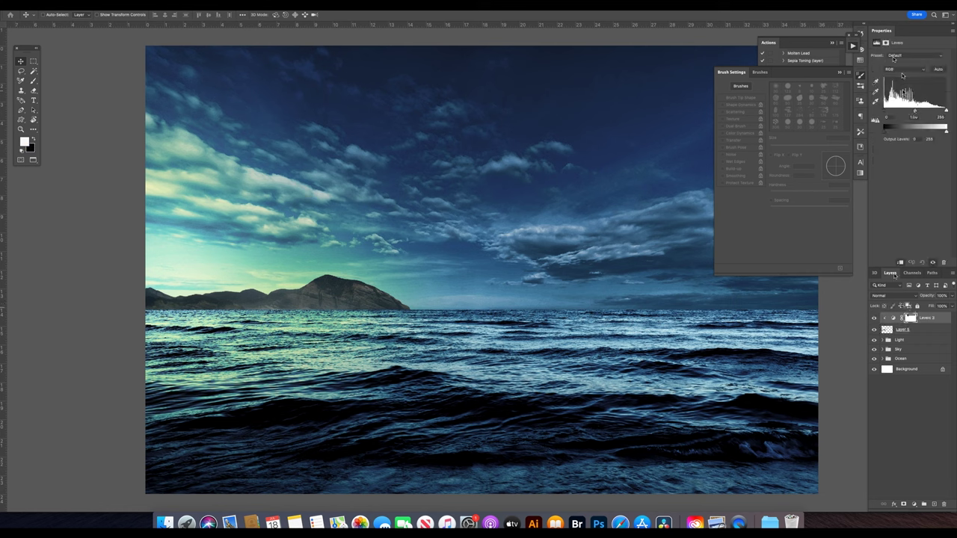
{"action": "mouse_move", "coordinate": [884, 130]}
{"action": "left_mouse_down"}
{"action": "mouse_move", "coordinate": [926, 131]}
{"action": "mouse_move", "coordinate": [907, 111]}
{"action": "left_mouse_up"}
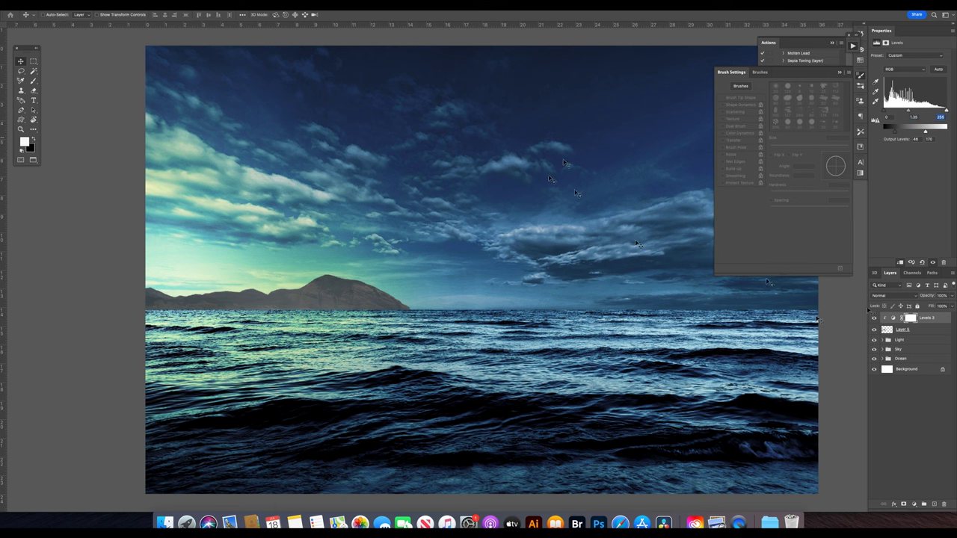
Add a Color Balance adjustment to cool the island's tones.
{"action": "left_click", "coordinate": [914, 504]}
{"action": "left_click", "coordinate": [908, 422]}
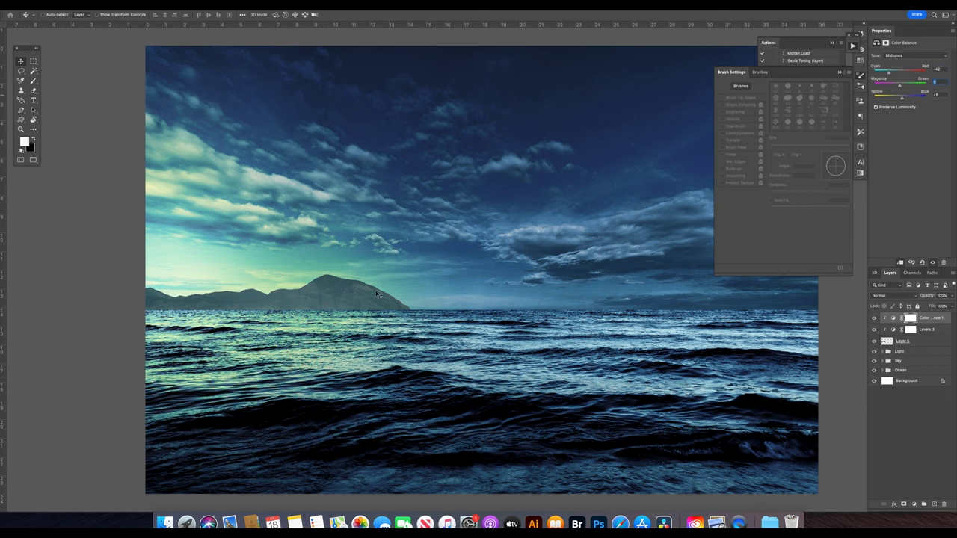
{"action": "left_click", "coordinate": [897, 341]}
{"action": "key", "text": "z"}
{"action": "left_click", "coordinate": [438, 300], "text": "alt"}
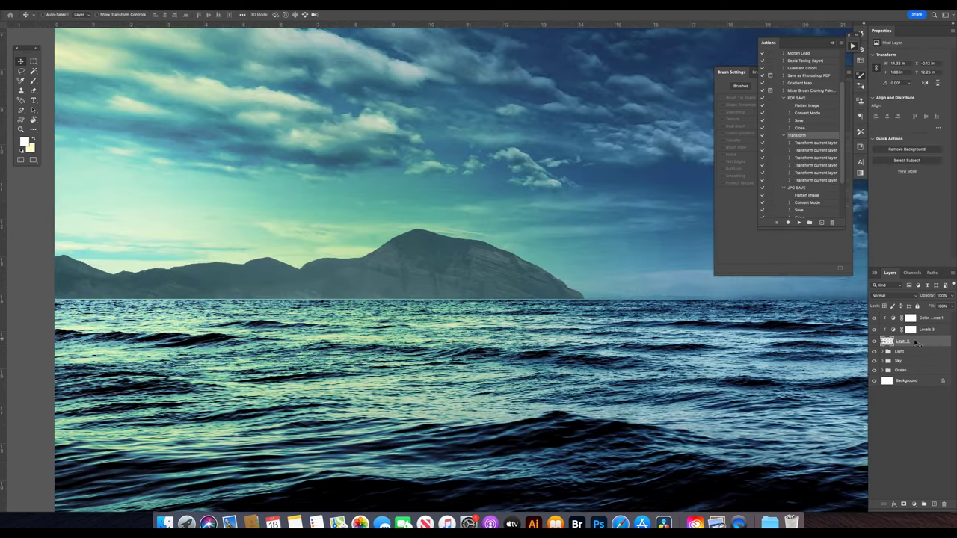
Add a layer mask to the island and set the brush to 80 px.
{"action": "left_click", "coordinate": [904, 505]}
{"action": "key", "text": "b"}
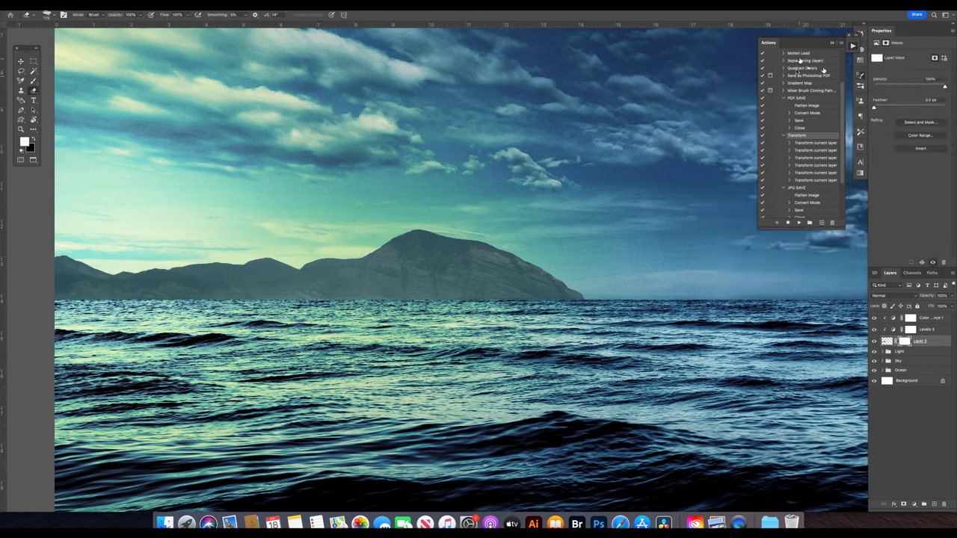
{"action": "key", "text": "bracketright"}
{"action": "key", "text": "bracketright"}
{"action": "key", "text": "bracketright"}
{"action": "key", "text": "bracketright"}
{"action": "key", "text": "bracketright"}
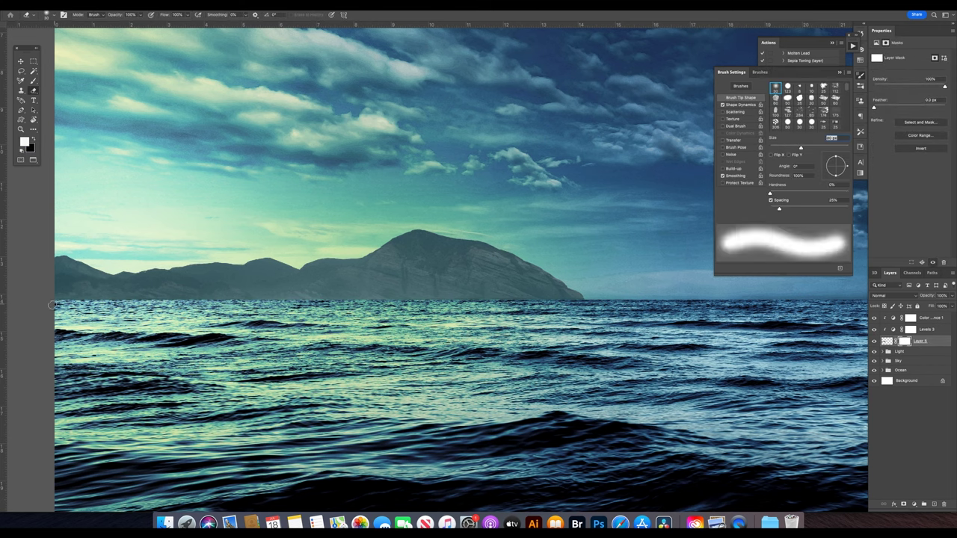
{"action": "key", "text": "v"}
Try a brightening Levels adjustment above Levels 3, then discard it.
{"action": "left_click", "coordinate": [910, 329]}
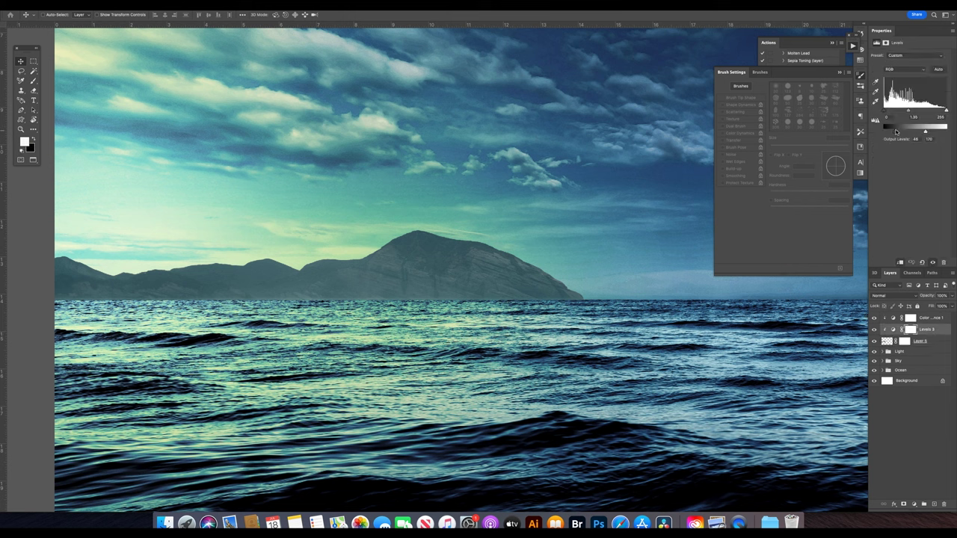
{"action": "left_click", "coordinate": [914, 505]}
{"action": "left_click", "coordinate": [909, 387]}
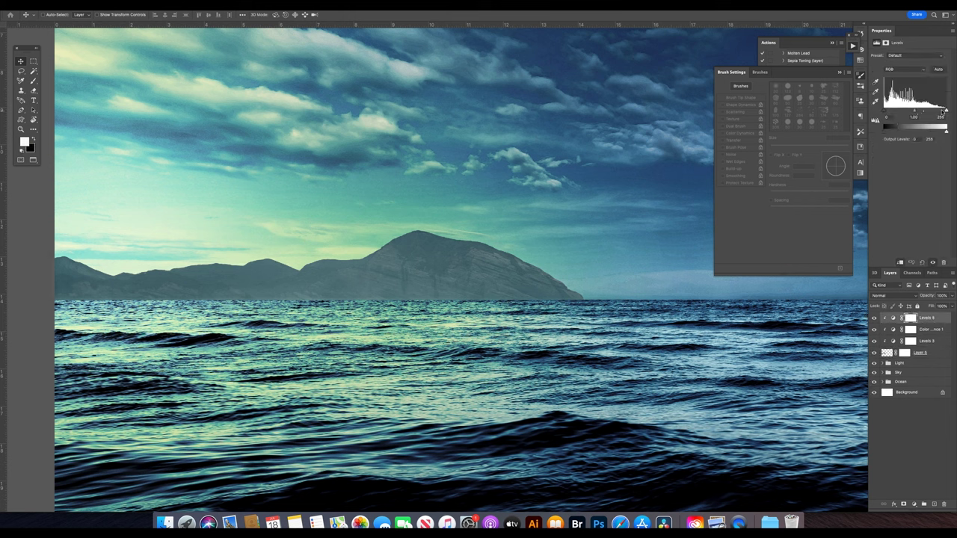
{"action": "left_click_drag", "start_coordinate": [944, 110], "coordinate": [926, 111]}
{"action": "key", "text": "BackSpace"}
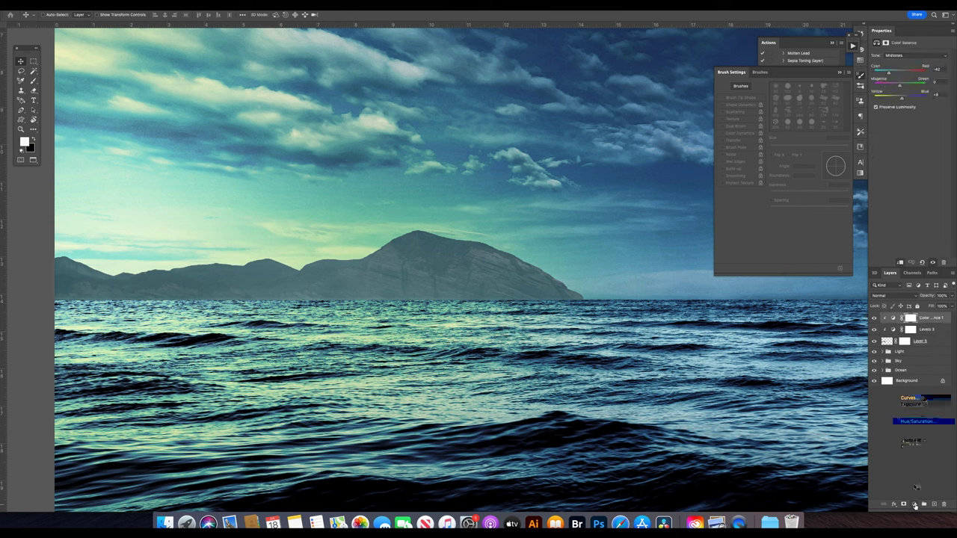
Add a colorized Hue/Saturation layer with raised saturation and lightness for a yellow tint.
{"action": "left_click", "coordinate": [914, 504]}
{"action": "left_click", "coordinate": [912, 422]}
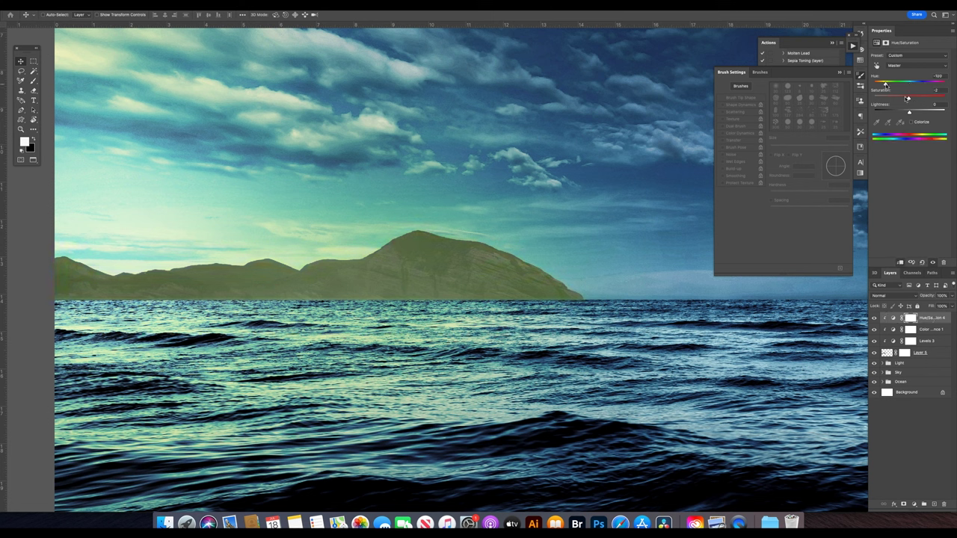
{"action": "left_click", "coordinate": [911, 121]}
{"action": "mouse_move", "coordinate": [891, 97]}
{"action": "left_mouse_down"}
{"action": "mouse_move", "coordinate": [923, 98]}
{"action": "mouse_move", "coordinate": [903, 98]}
{"action": "left_mouse_up"}
{"action": "left_click_drag", "start_coordinate": [909, 112], "coordinate": [912, 112]}
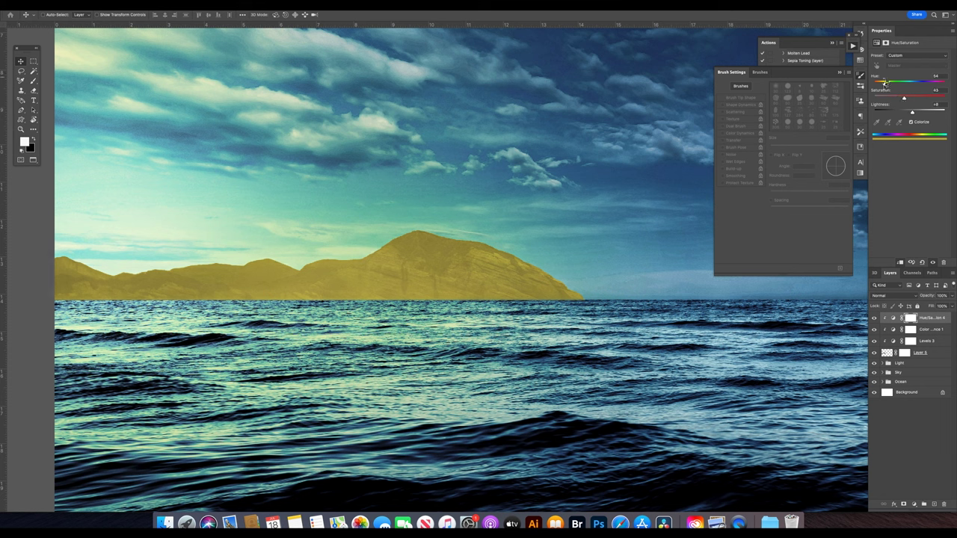
Invert the tint's mask and paint light back along the ridges with a 400 px, 10% brush.
{"action": "left_click", "coordinate": [910, 318]}
{"action": "key", "text": "ctrl+i"}
{"action": "key", "text": "b"}
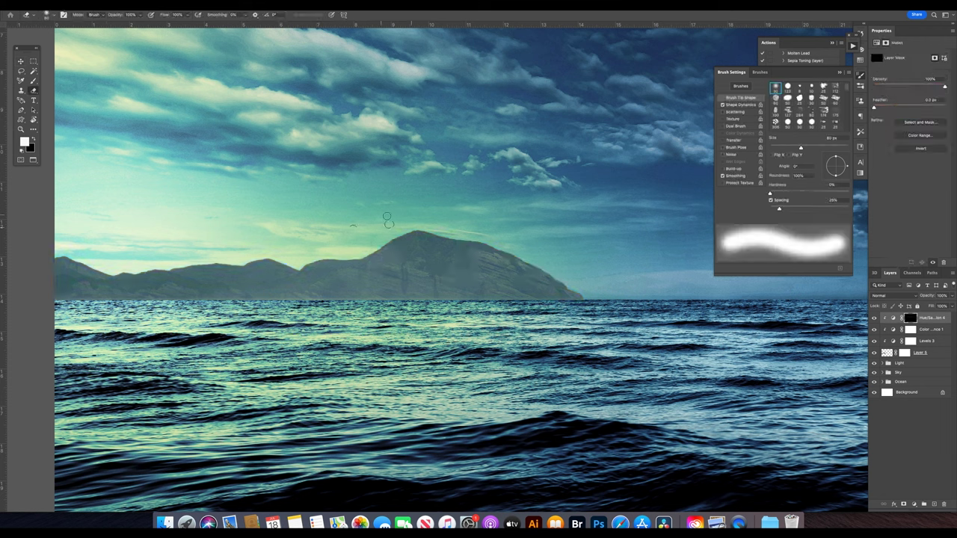
{"action": "key", "text": "x"}
{"action": "left_click_drag", "start_coordinate": [381, 243], "coordinate": [321, 257]}
{"action": "left_click_drag", "start_coordinate": [208, 259], "coordinate": [171, 263]}
{"action": "key", "text": "bracketright"}
{"action": "key", "text": "bracketright"}
{"action": "key", "text": "bracketright"}
{"action": "key", "text": "1"}
{"action": "left_click_drag", "start_coordinate": [419, 238], "coordinate": [73, 267]}
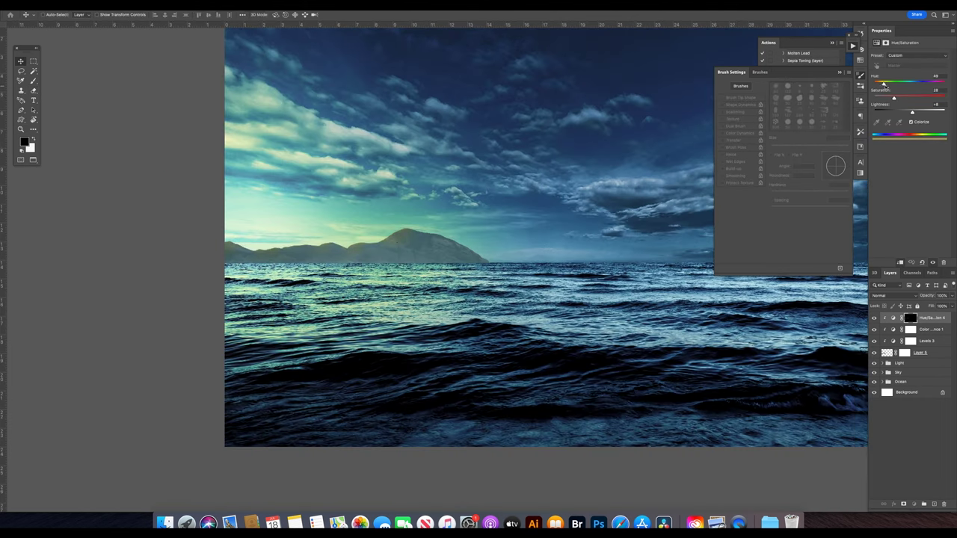
Shift the tint hue to 60, then trim the right island's left edge and slide it into place.
{"action": "left_click_drag", "start_coordinate": [880, 84], "coordinate": [890, 84]}
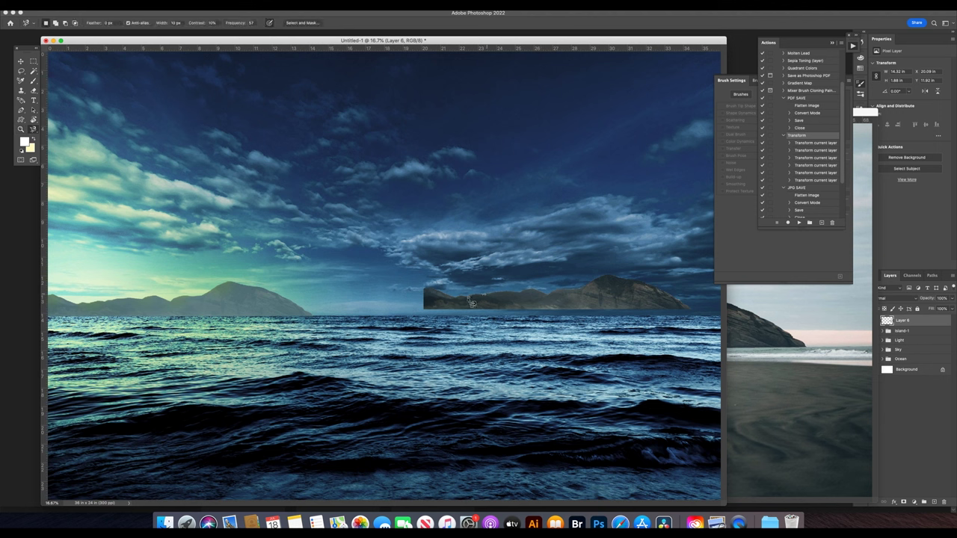
{"action": "key", "text": "shift+l"}
{"action": "left_click_drag", "start_coordinate": [398, 300], "coordinate": [465, 284]}
{"action": "key", "text": "Delete"}
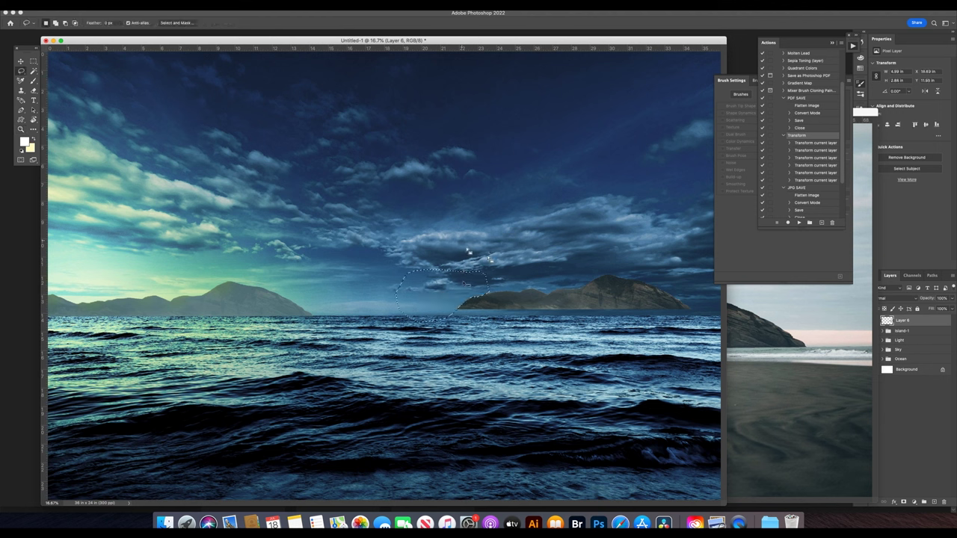
{"action": "key", "text": "v"}
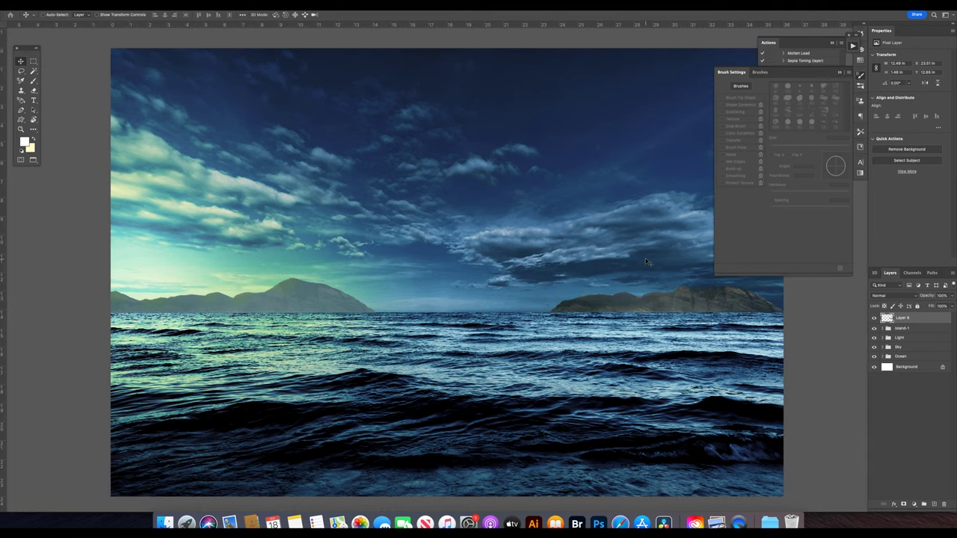
{"action": "left_click_drag", "start_coordinate": [591, 278], "coordinate": [538, 309]}
Review the first island's adjustments, then mask the right island and paint its edges in black.
{"action": "left_click", "coordinate": [883, 328]}
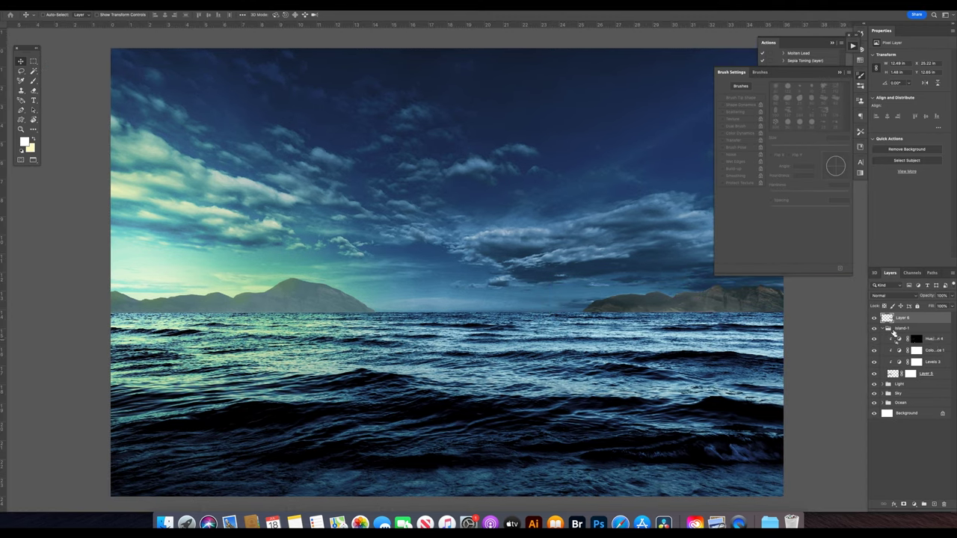
{"action": "left_click", "coordinate": [915, 338]}
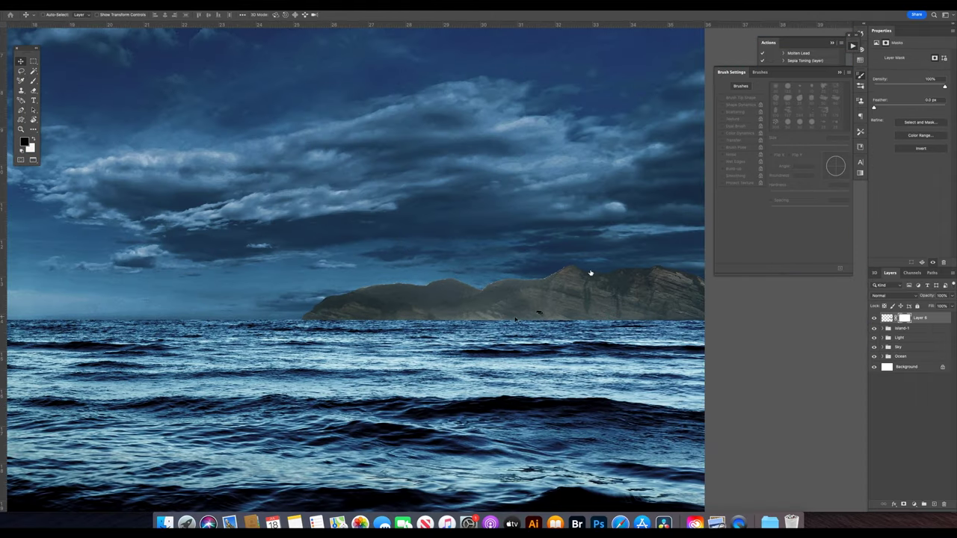
{"action": "key", "text": "b"}
{"action": "key", "text": "x"}
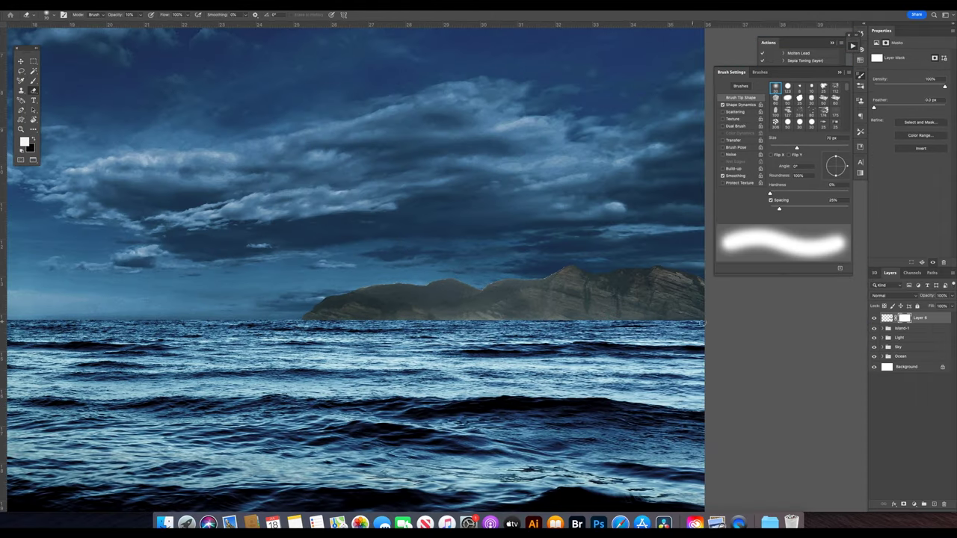
{"action": "key", "text": "x"}
{"action": "key", "text": "x"}
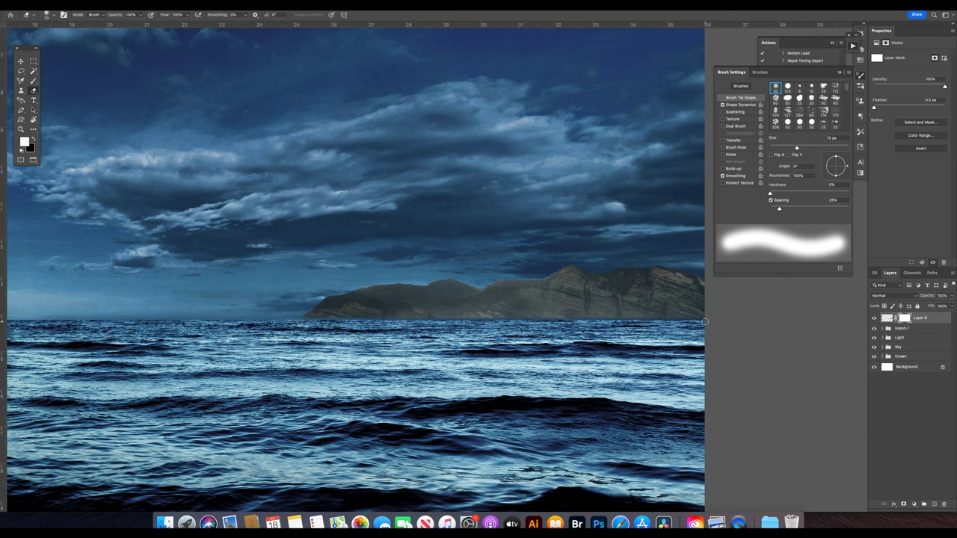
{"action": "key", "text": "v"}
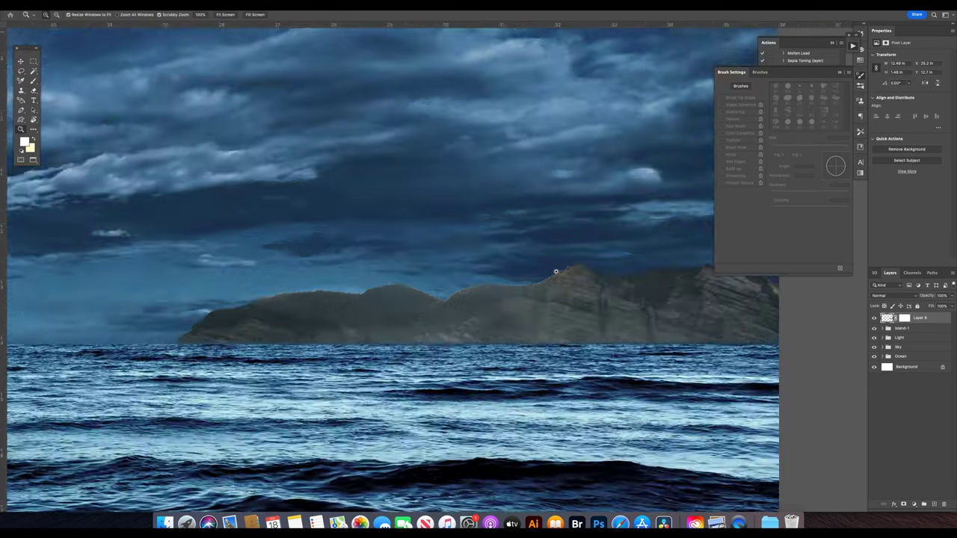
{"action": "key", "text": "z"}
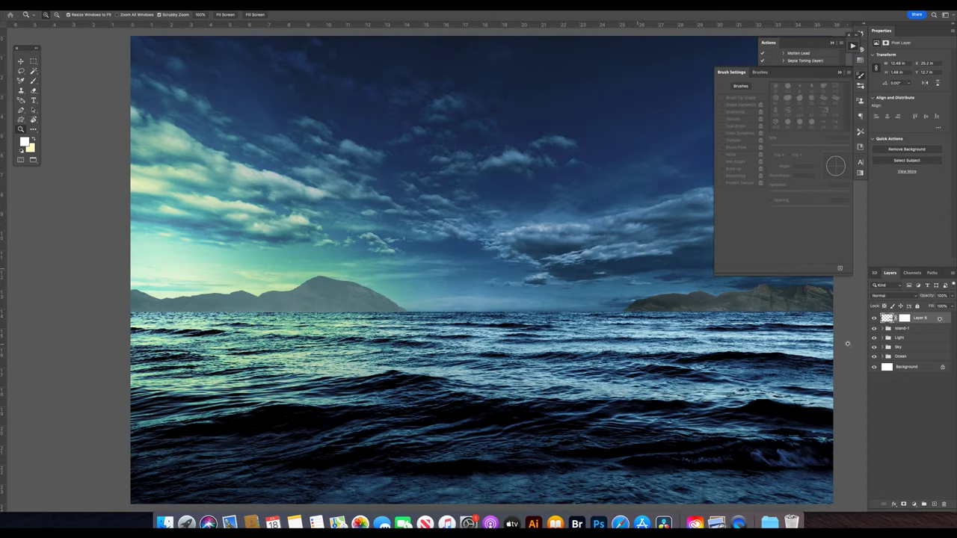
Add Levels with midtone 1.23, then Color Balance and Hue/Saturation adjustments above the island.
{"action": "left_click", "coordinate": [914, 505]}
{"action": "left_click", "coordinate": [918, 397]}
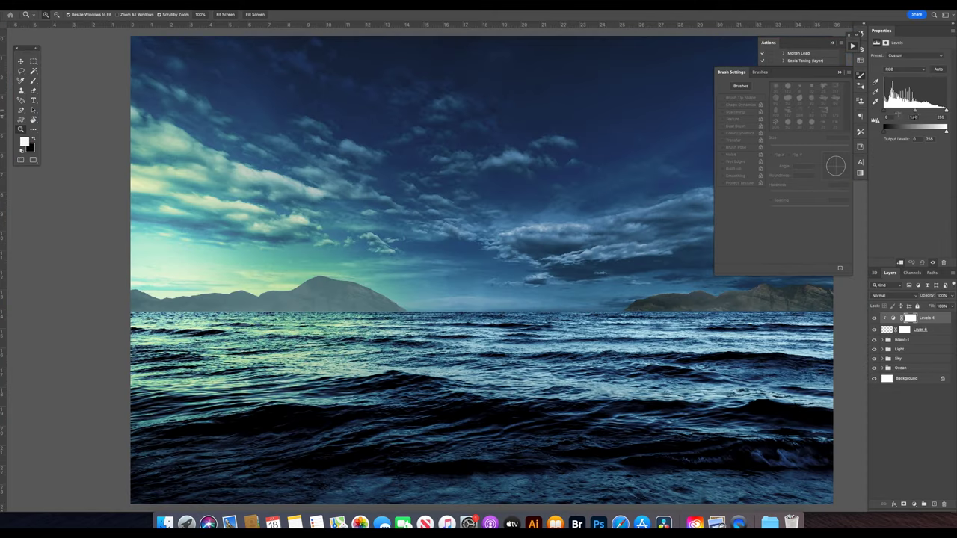
{"action": "type", "text": "1.23"}
{"action": "key", "text": "Tab"}
{"action": "left_click", "coordinate": [913, 505]}
{"action": "left_click", "coordinate": [920, 423]}
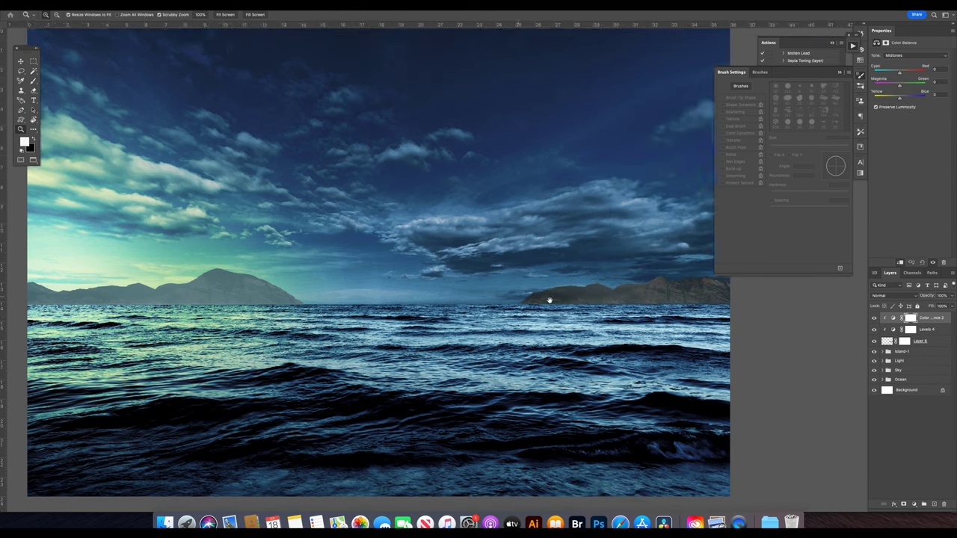
{"action": "key", "text": "v"}
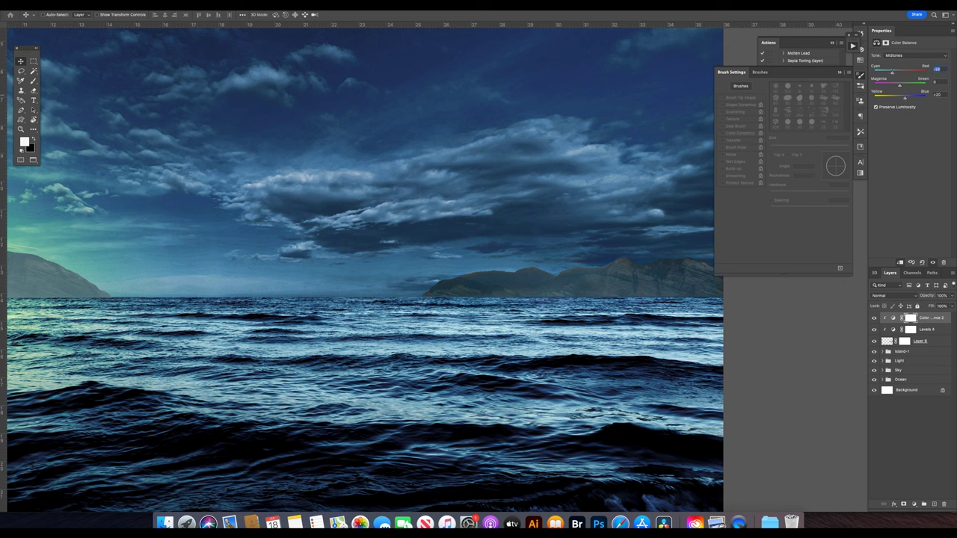
{"action": "left_click", "coordinate": [913, 505]}
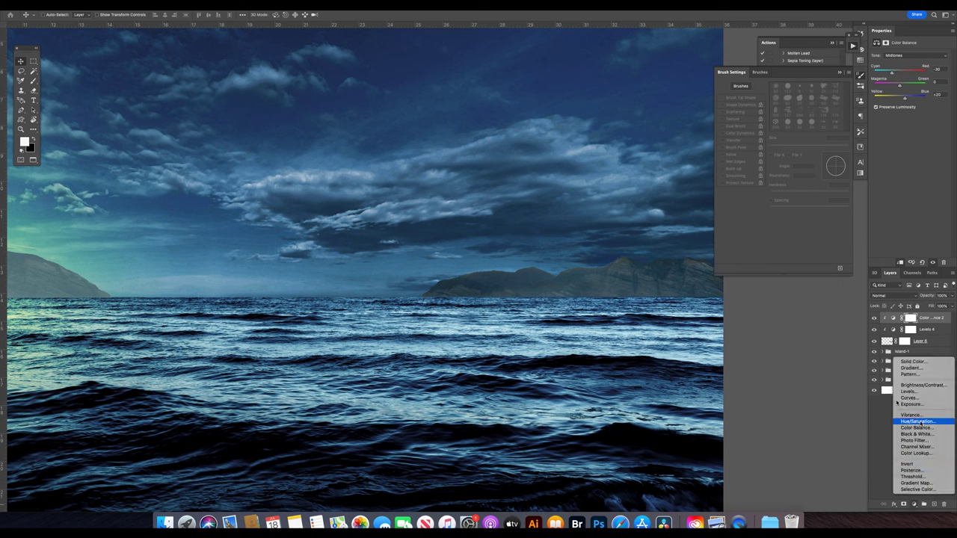
{"action": "left_click", "coordinate": [919, 413]}
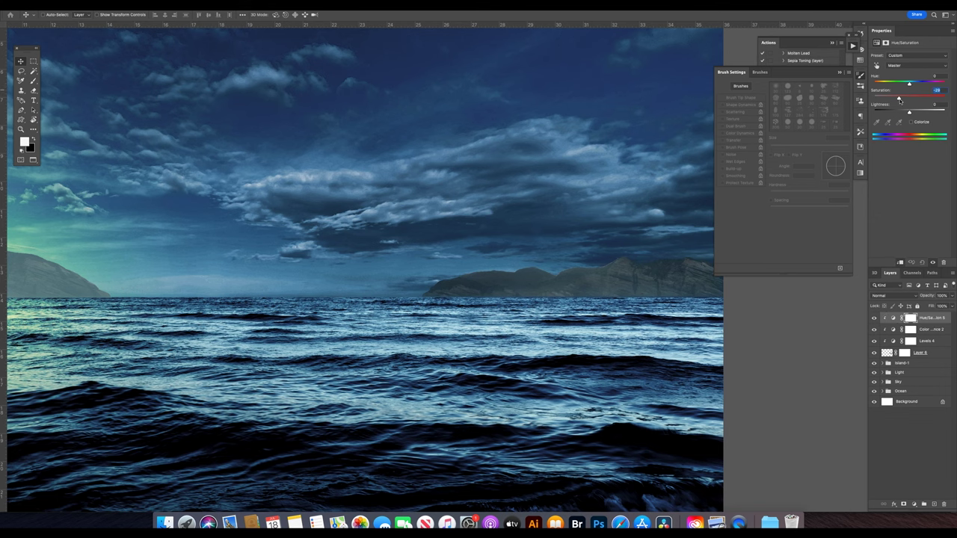
Raise the Levels 4 darkest output to 20 and group the island with its adjustments.
{"action": "key", "text": "ctrl+0"}
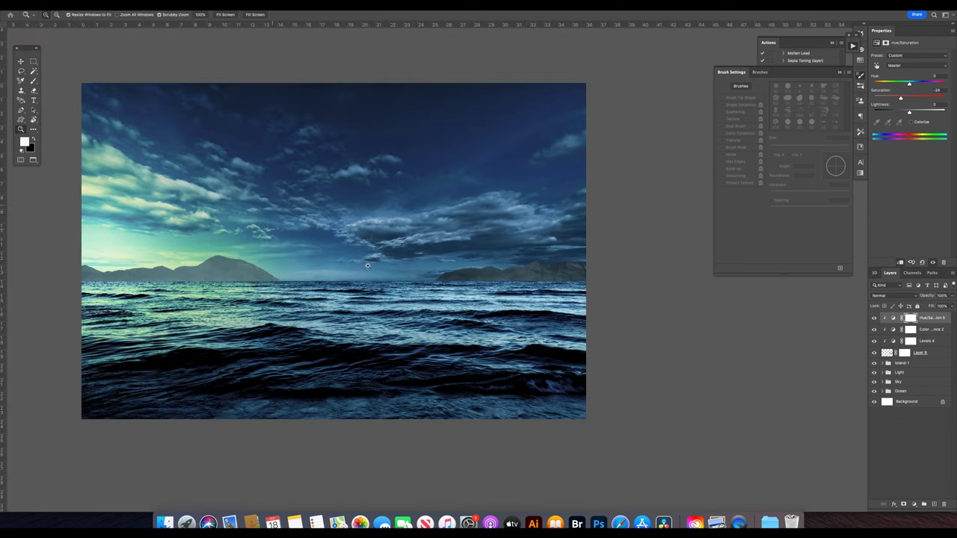
{"action": "left_click", "coordinate": [927, 341]}
{"action": "left_click_drag", "start_coordinate": [884, 132], "coordinate": [888, 132]}
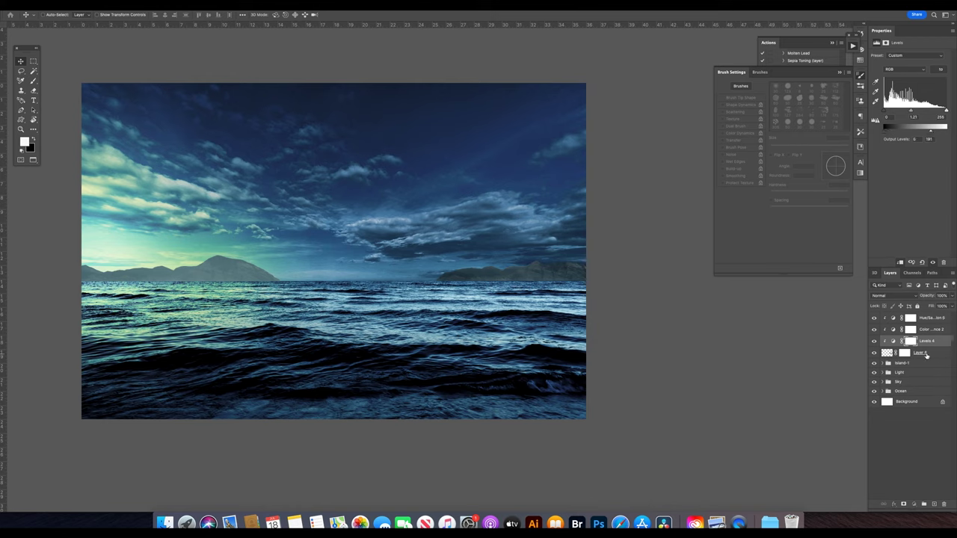
{"action": "left_click", "coordinate": [927, 355]}
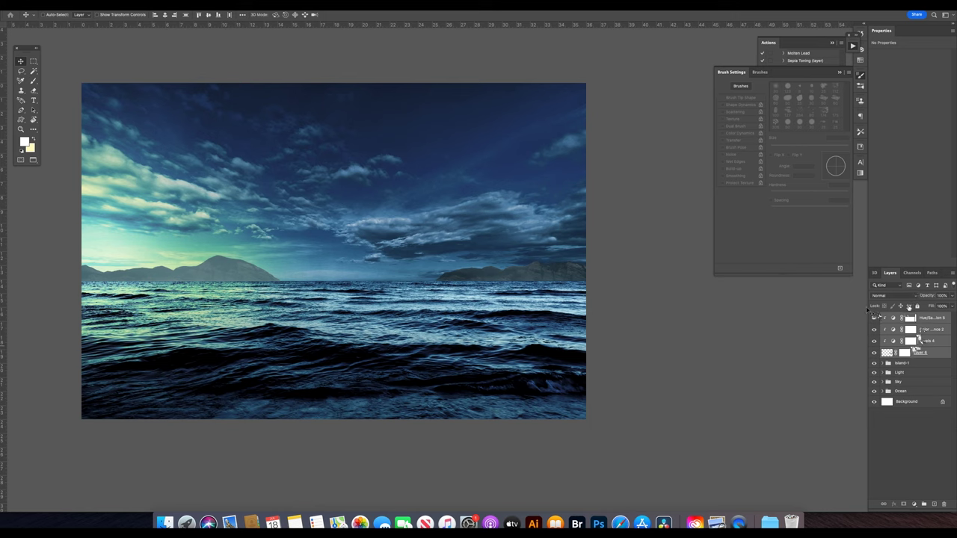
{"action": "key", "text": "ctrl+g"}
Name the group, add a new layer, and set a scattered brush: 100% opacity, 30% flow jitter, 17% spacing.
{"action": "type", "text": "Isl"}
{"action": "type", "text": "b"}
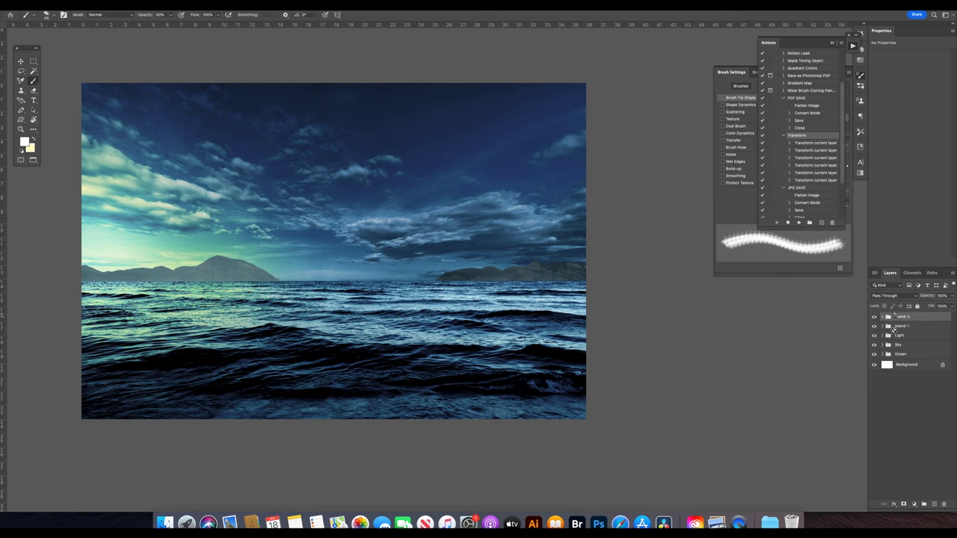
{"action": "key", "text": "ctrl+shift+n"}
{"action": "key", "text": "Return"}
{"action": "left_click", "coordinate": [740, 105]}
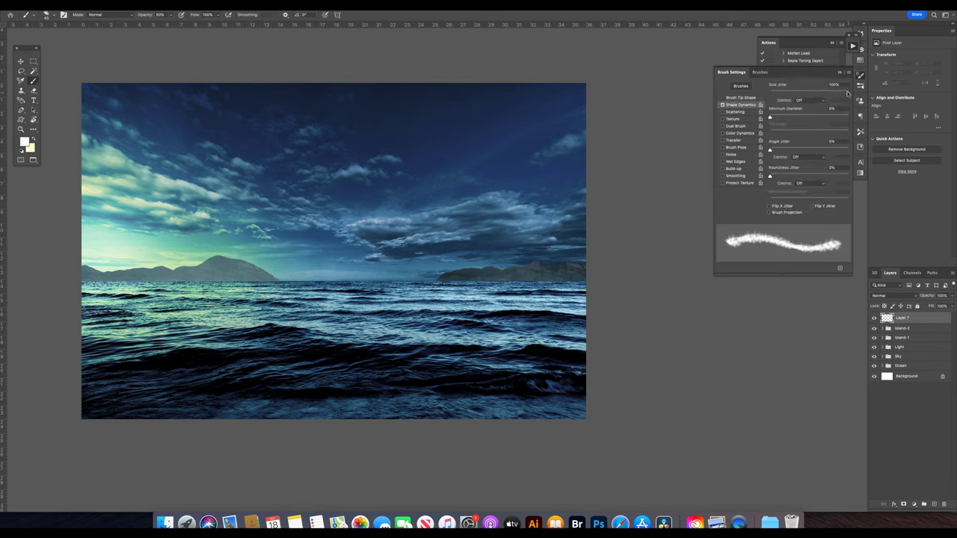
{"action": "mouse_move", "coordinate": [843, 114]}
{"action": "left_mouse_down"}
{"action": "mouse_move", "coordinate": [776, 111]}
{"action": "mouse_move", "coordinate": [845, 91]}
{"action": "left_mouse_up"}
{"action": "left_click", "coordinate": [736, 112]}
{"action": "left_click", "coordinate": [733, 139]}
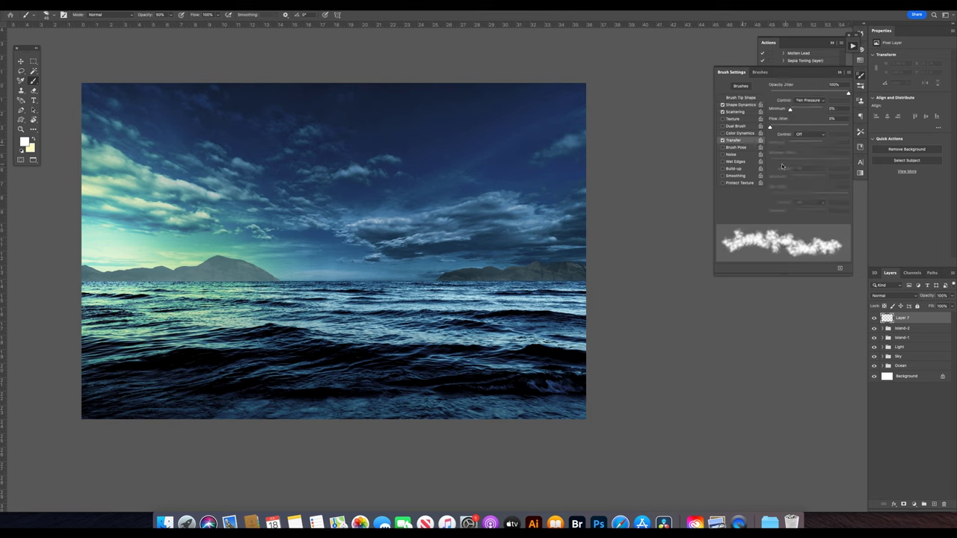
{"action": "left_click_drag", "start_coordinate": [770, 92], "coordinate": [848, 93]}
{"action": "left_click_drag", "start_coordinate": [777, 127], "coordinate": [797, 127]}
{"action": "left_click", "coordinate": [740, 97]}
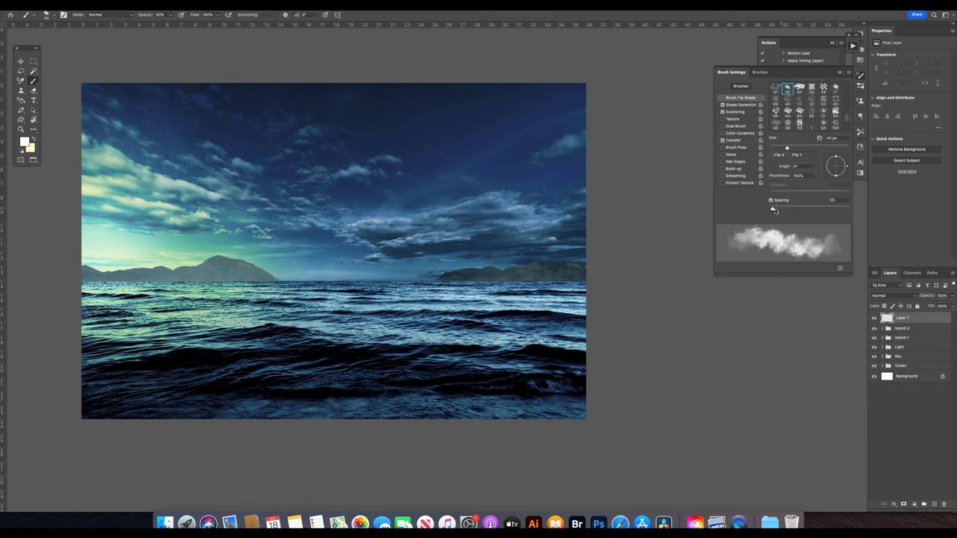
{"action": "left_click_drag", "start_coordinate": [782, 208], "coordinate": [776, 208]}
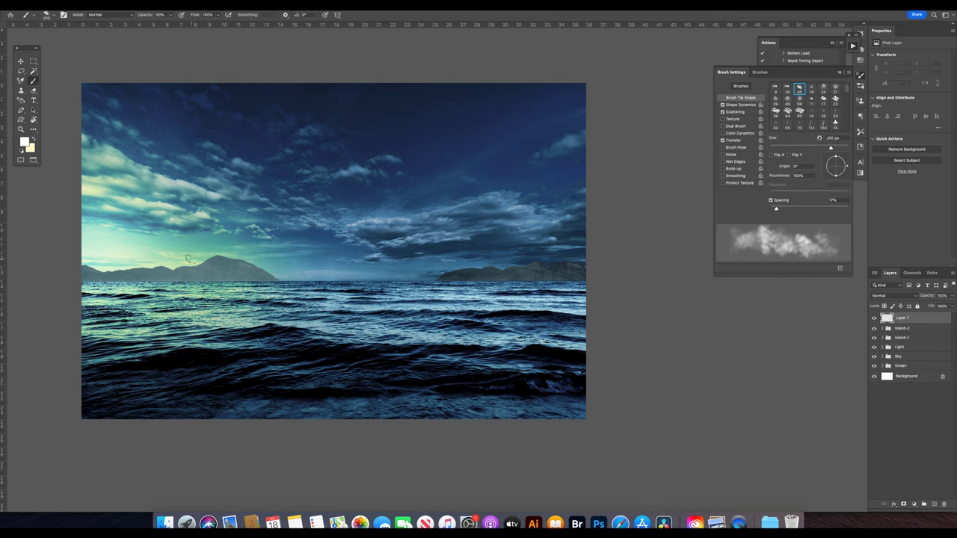
Paint white mist from the left mountain across to the right island, enlarging the brush to 600 px.
{"action": "left_click_drag", "start_coordinate": [254, 278], "coordinate": [103, 280]}
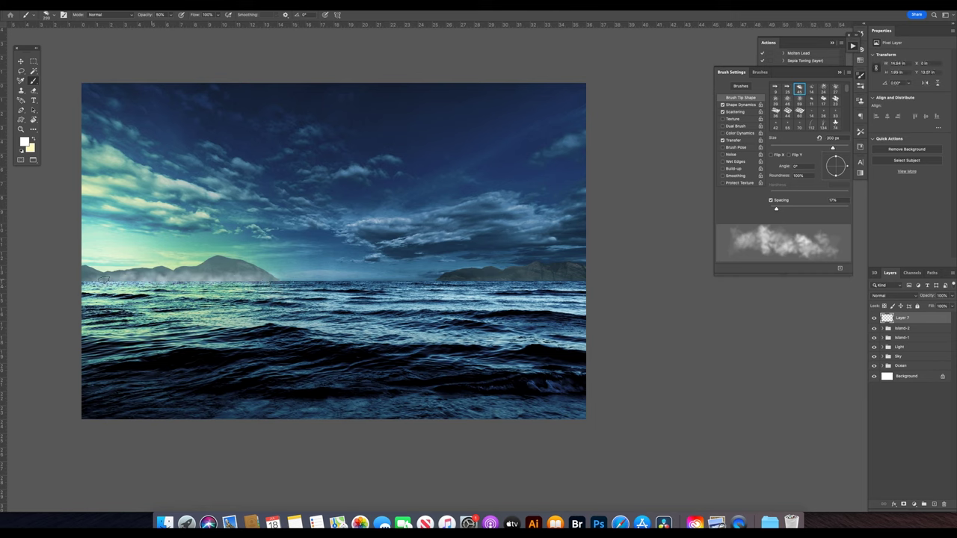
{"action": "key", "text": "bracketleft"}
{"action": "key", "text": "bracketleft"}
{"action": "key", "text": "bracketleft"}
{"action": "left_click_drag", "start_coordinate": [257, 278], "coordinate": [411, 281]}
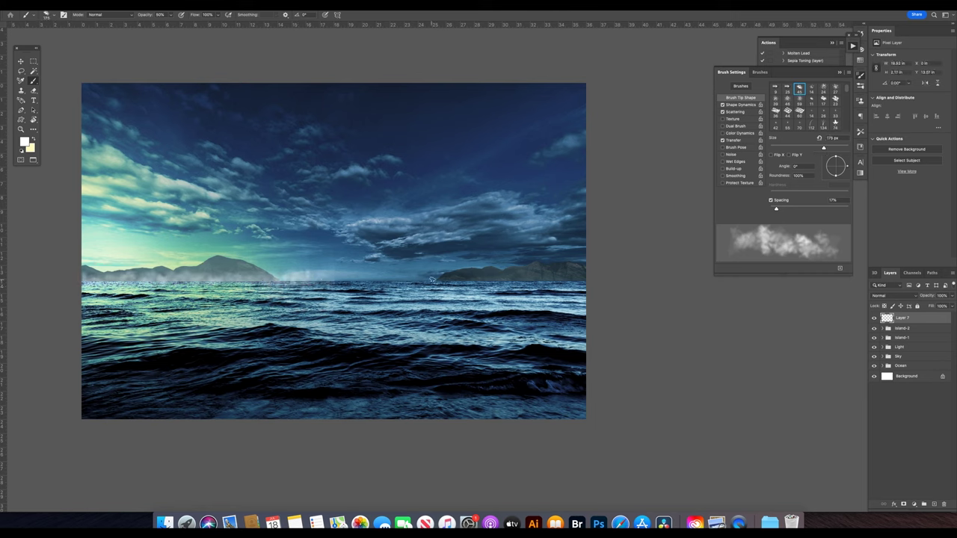
{"action": "mouse_move", "coordinate": [423, 281]}
{"action": "left_mouse_down"}
{"action": "mouse_move", "coordinate": [586, 277]}
{"action": "mouse_move", "coordinate": [475, 282]}
{"action": "left_mouse_up"}
{"action": "key", "text": "bracketleft"}
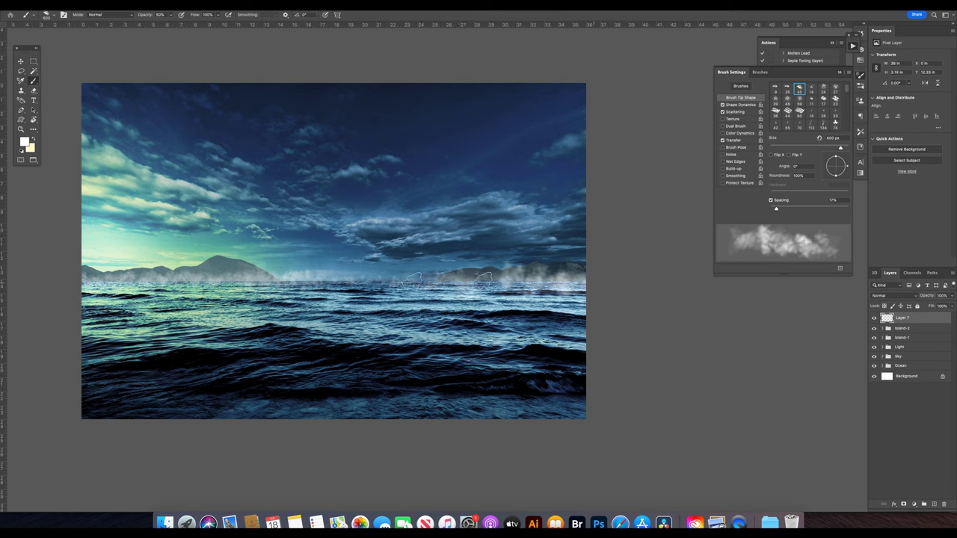
{"action": "key", "text": "bracketright"}
{"action": "key", "text": "bracketright"}
{"action": "key", "text": "bracketright"}
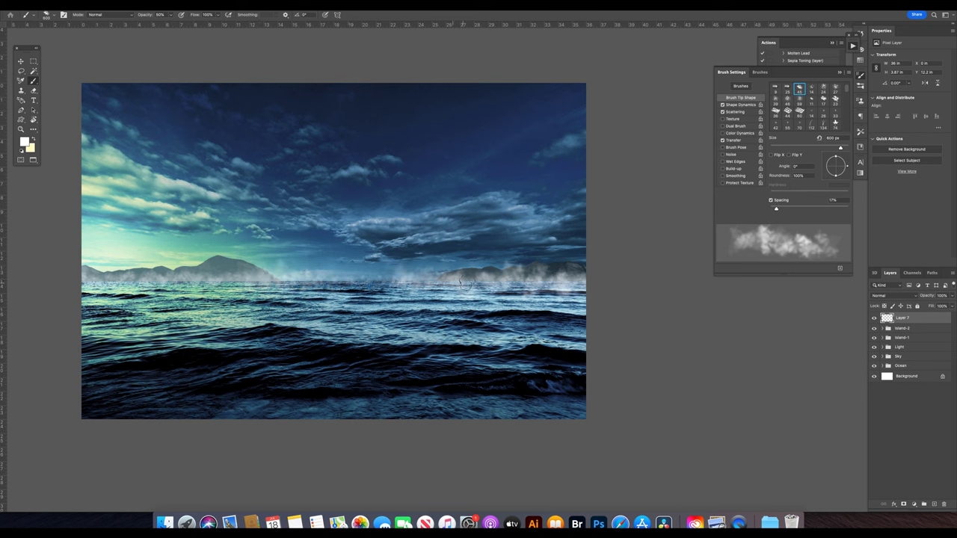
Apply a Gaussian Blur to the mist layer.
{"action": "key", "text": "v"}
{"action": "left_click", "coordinate": [175, 5]}
{"action": "left_click", "coordinate": [314, 129]}
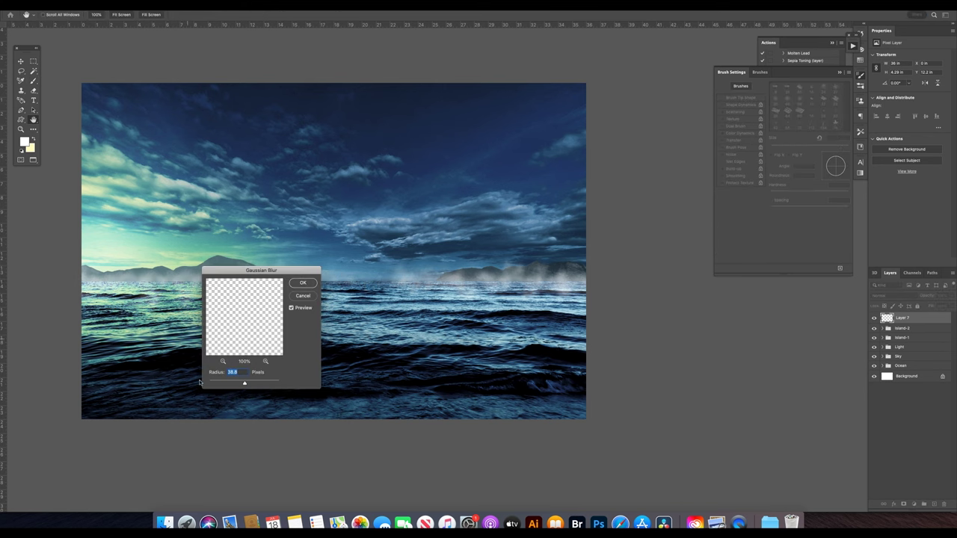
{"action": "left_click_drag", "start_coordinate": [233, 384], "coordinate": [359, 234]}
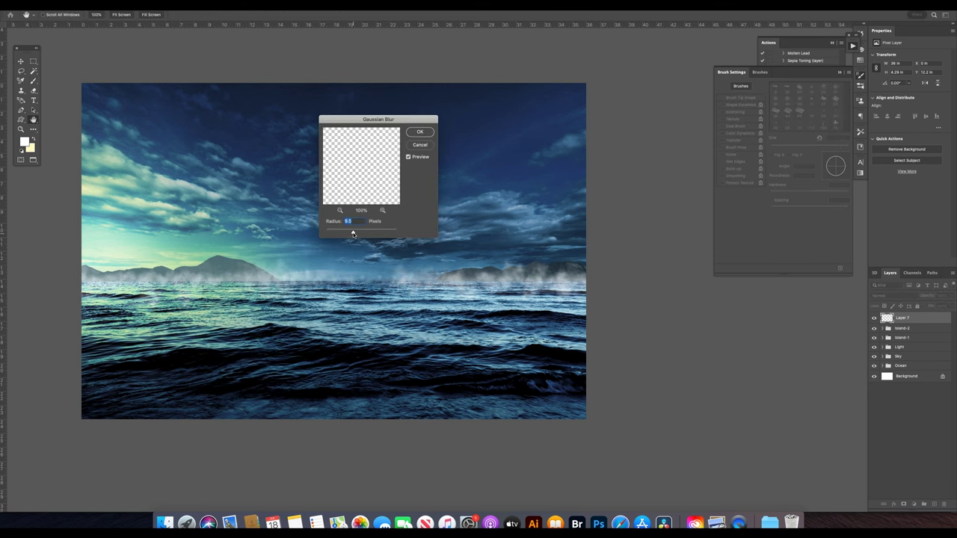
{"action": "left_click", "coordinate": [420, 133]}
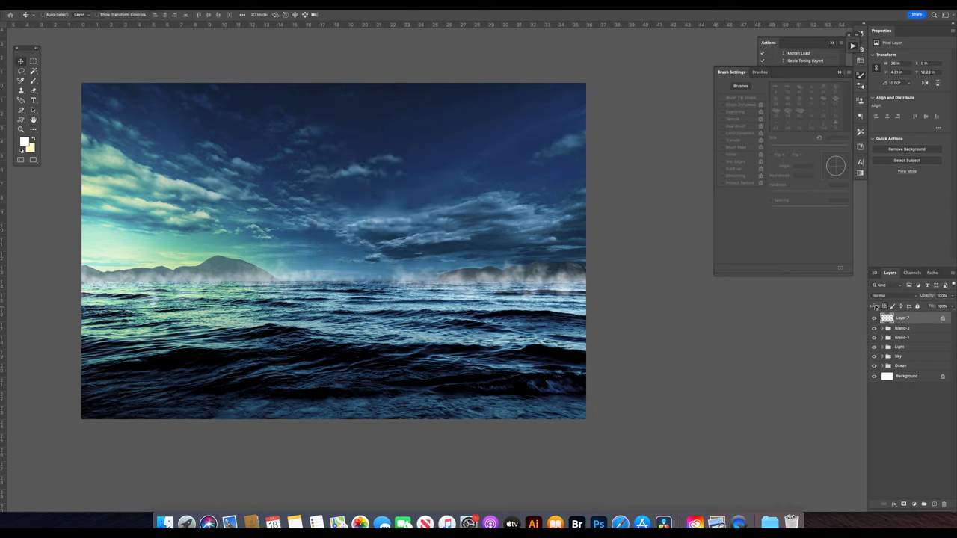
Sample a light blue foreground colour from the image and zoom out of the composite.
{"action": "left_click", "coordinate": [24, 141]}
{"action": "left_click", "coordinate": [325, 255]}
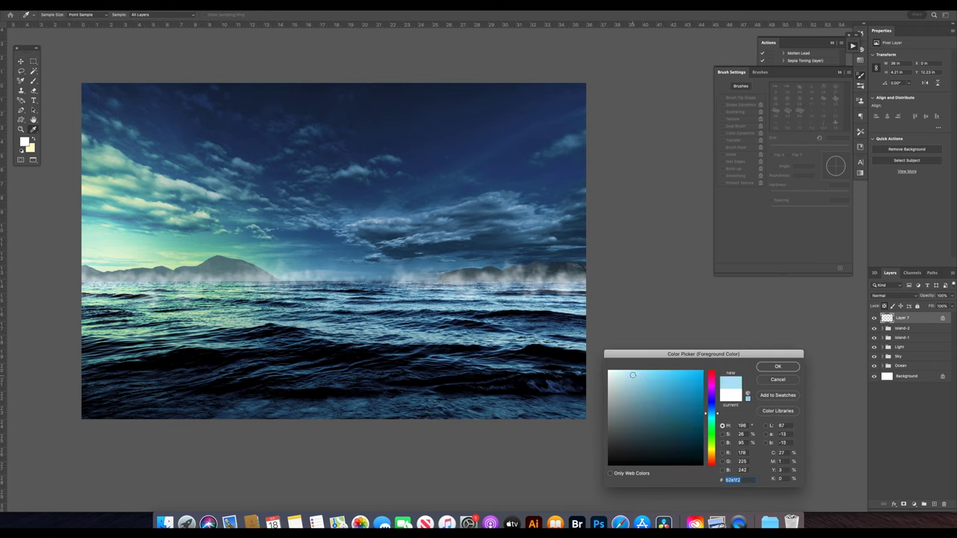
{"action": "left_click", "coordinate": [777, 366]}
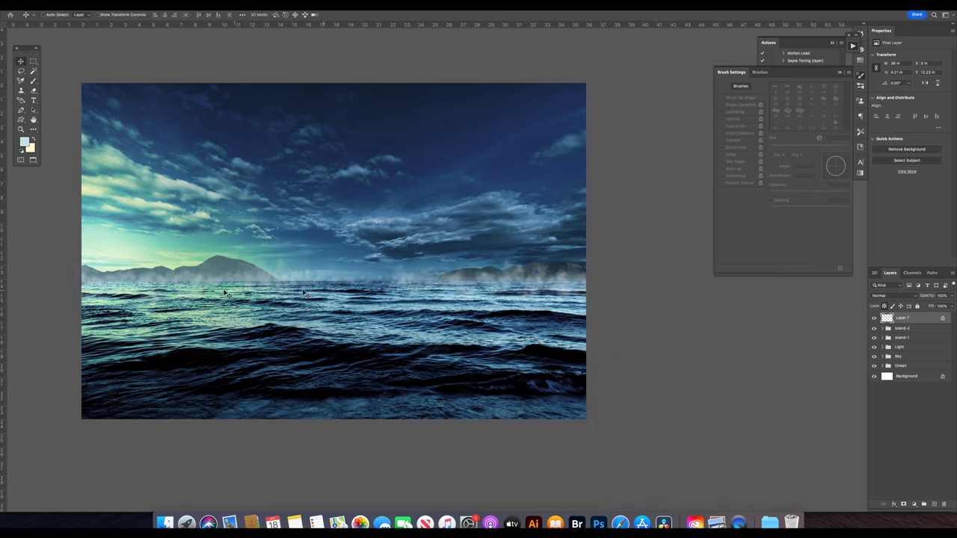
{"action": "key", "text": "z"}
{"action": "left_click", "coordinate": [293, 260], "text": "alt"}
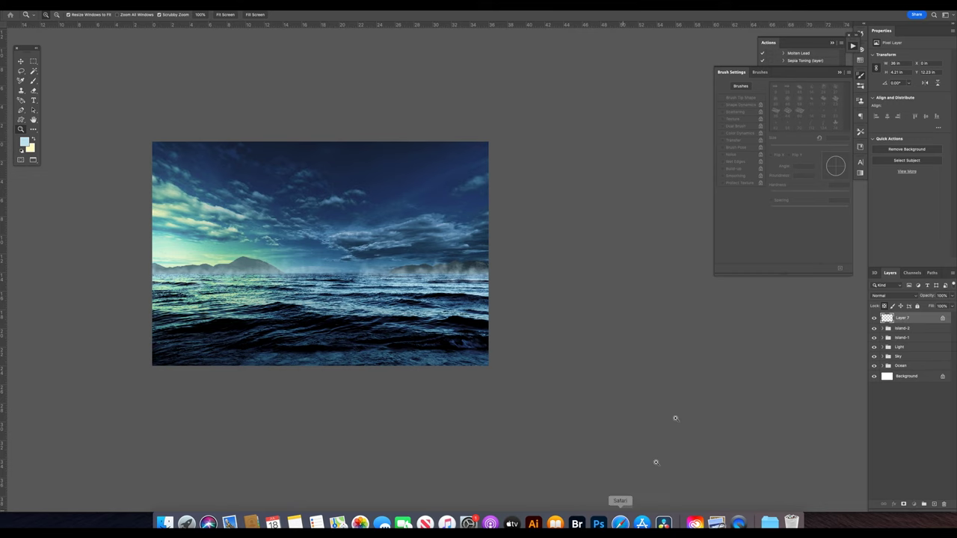
{"action": "left_click", "coordinate": [739, 523]}
{"action": "left_click", "coordinate": [716, 523]}
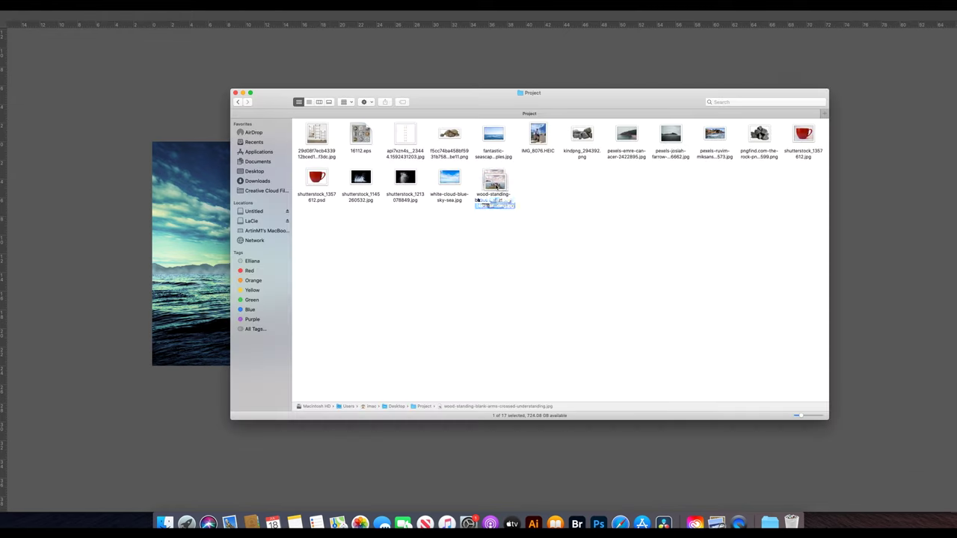
Open the pier and lighthouse photo and crop away the sky and lighthouse.
{"action": "left_click_drag", "start_coordinate": [496, 196], "coordinate": [474, 423]}
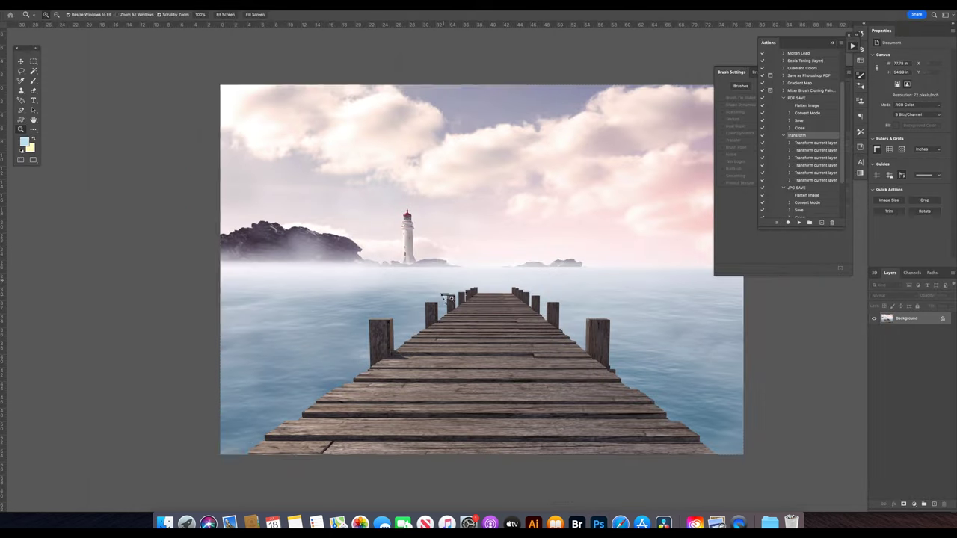
{"action": "key", "text": "c"}
{"action": "left_click_drag", "start_coordinate": [553, 141], "coordinate": [553, 182]}
{"action": "key", "text": "Return"}
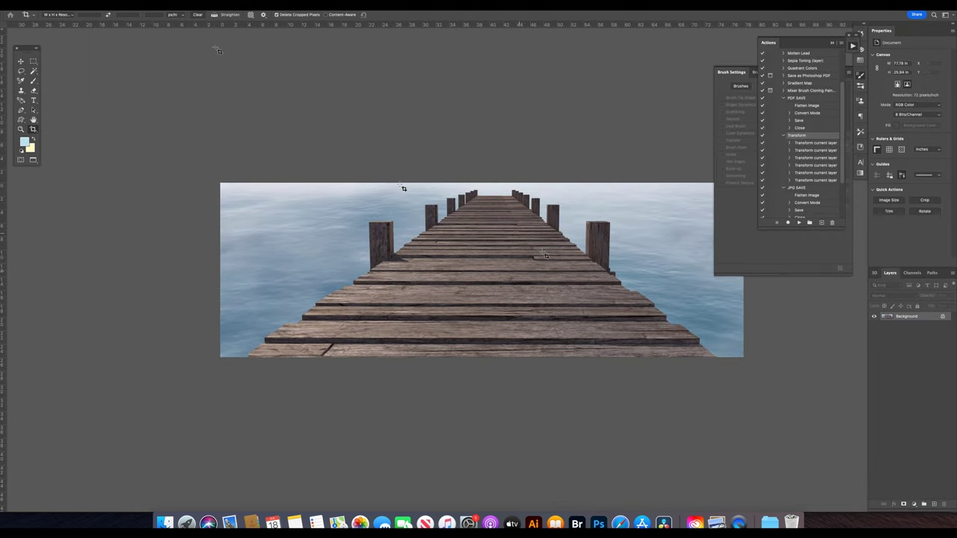
{"action": "left_click", "coordinate": [173, 14]}
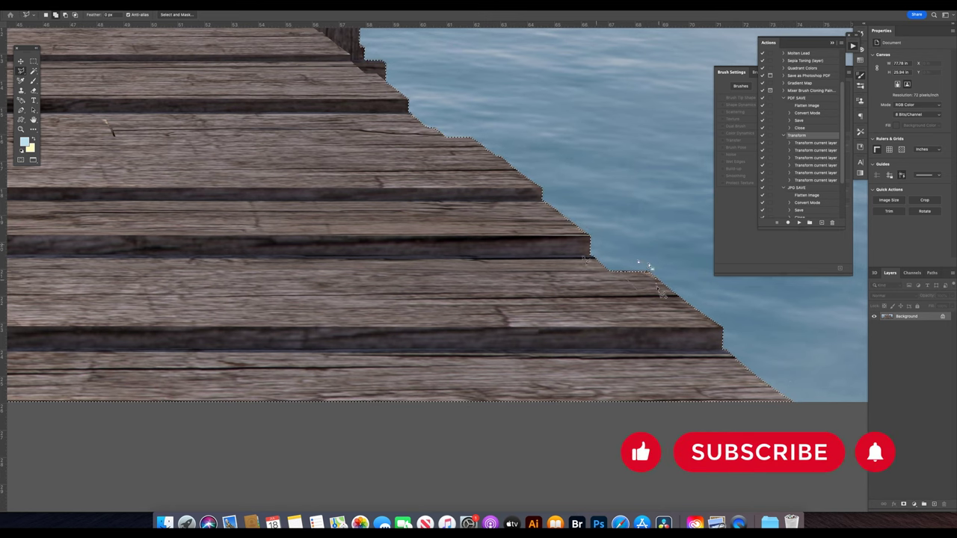
Start a Polygonal Lasso outline of the pier along a post edge.
{"action": "scroll", "coordinate": [524, 224], "scroll_direction": "up", "scroll_amount": 5}
{"action": "scroll", "coordinate": [523, 224], "scroll_direction": "left", "scroll_amount": 3}
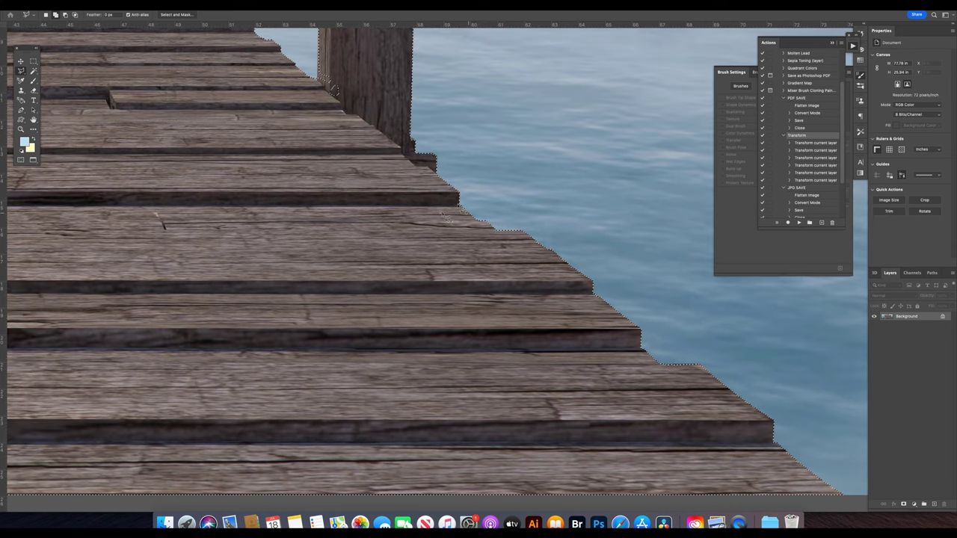
{"action": "scroll", "coordinate": [445, 202], "scroll_direction": "up", "scroll_amount": 7}
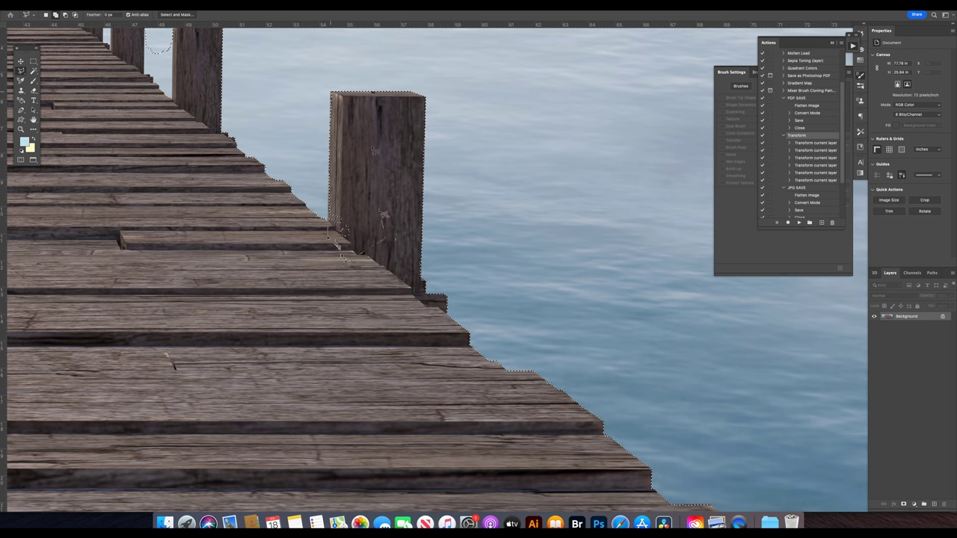
{"action": "scroll", "coordinate": [460, 219], "scroll_direction": "up", "scroll_amount": 4}
{"action": "scroll", "coordinate": [459, 220], "scroll_direction": "left", "scroll_amount": 6}
{"action": "scroll", "coordinate": [487, 282], "scroll_direction": "up", "scroll_amount": 2}
{"action": "left_click", "coordinate": [470, 331]}
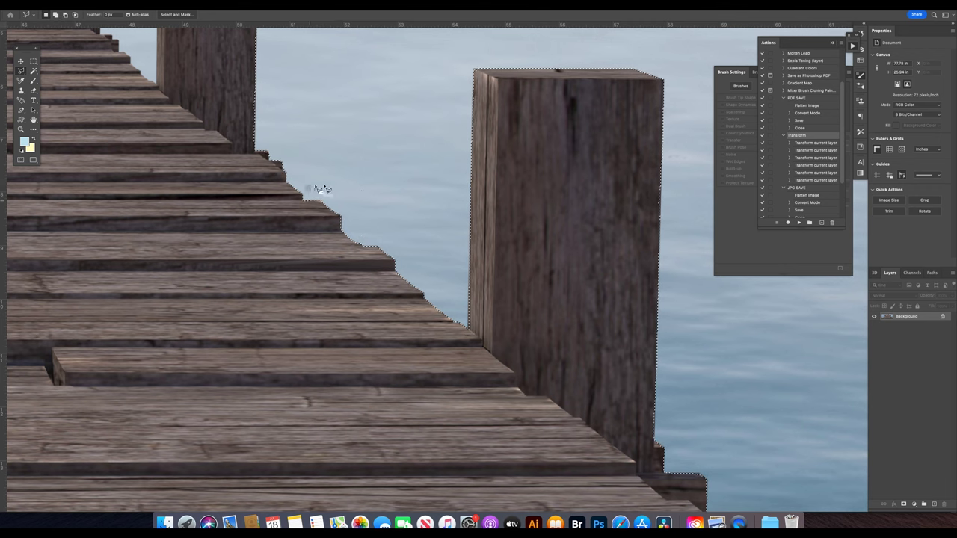
{"action": "scroll", "coordinate": [319, 188], "scroll_direction": "up", "scroll_amount": 4}
{"action": "scroll", "coordinate": [319, 189], "scroll_direction": "left", "scroll_amount": 6}
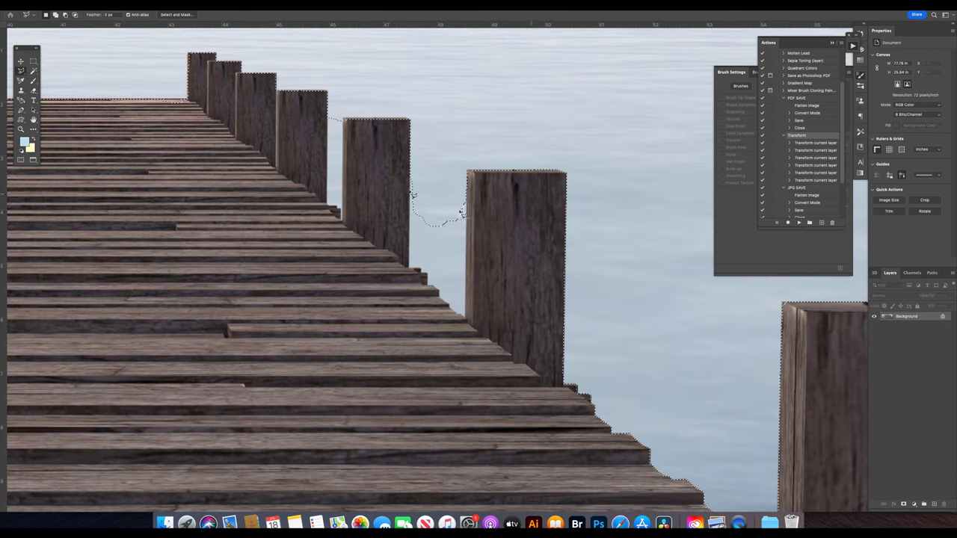
{"action": "scroll", "coordinate": [448, 217], "scroll_direction": "up", "scroll_amount": 3}
{"action": "scroll", "coordinate": [448, 217], "scroll_direction": "left", "scroll_amount": 3}
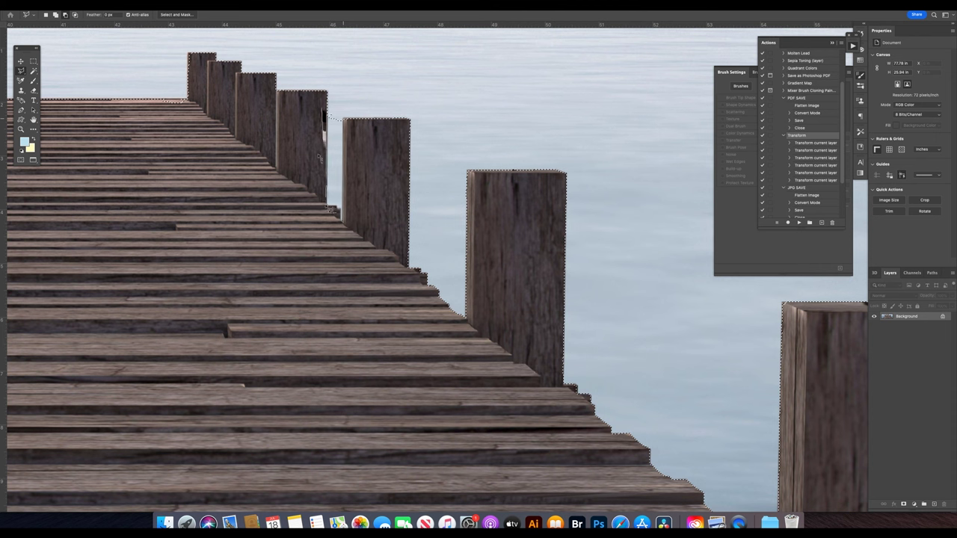
{"action": "scroll", "coordinate": [332, 149], "scroll_direction": "up", "scroll_amount": 3}
{"action": "scroll", "coordinate": [332, 150], "scroll_direction": "left", "scroll_amount": 5}
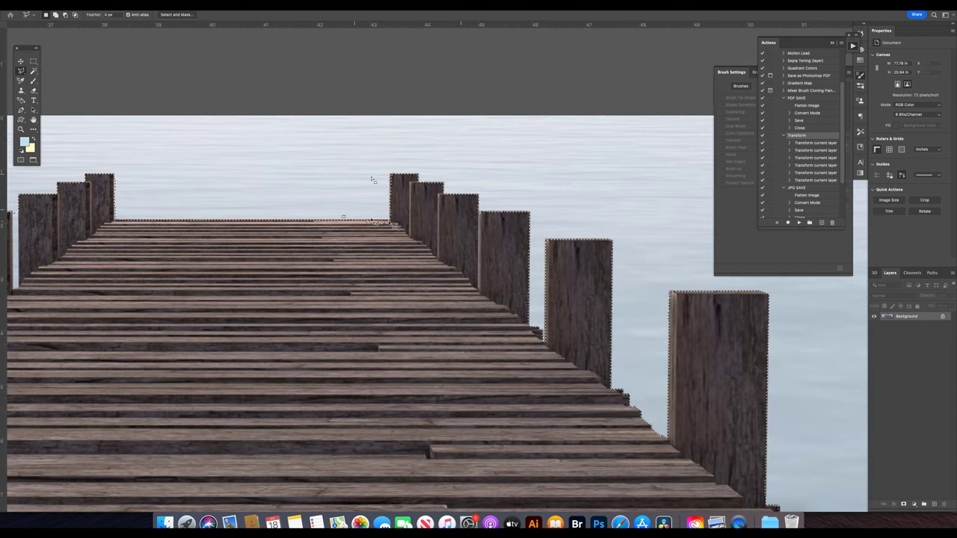
Trace the outline around the pier posts and along to the pier edge corner.
{"action": "scroll", "coordinate": [255, 224], "scroll_direction": "left", "scroll_amount": 2}
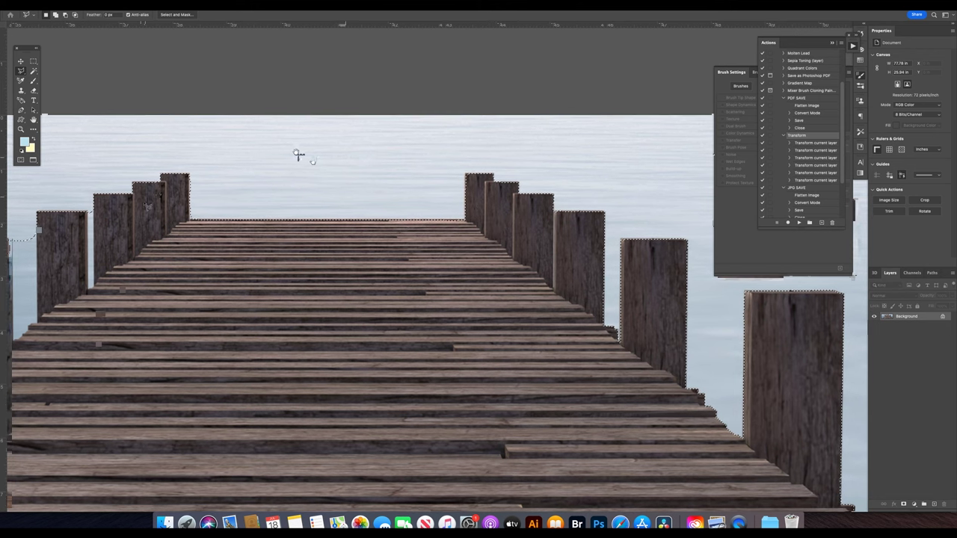
{"action": "scroll", "coordinate": [299, 154], "scroll_direction": "left", "scroll_amount": 5}
{"action": "scroll", "coordinate": [299, 154], "scroll_direction": "down", "scroll_amount": 1}
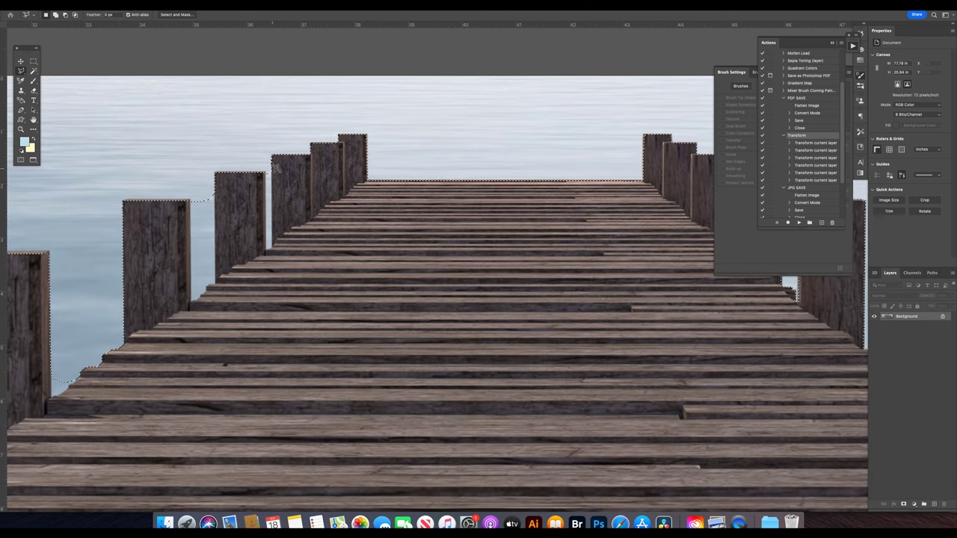
{"action": "double_click", "coordinate": [267, 150]}
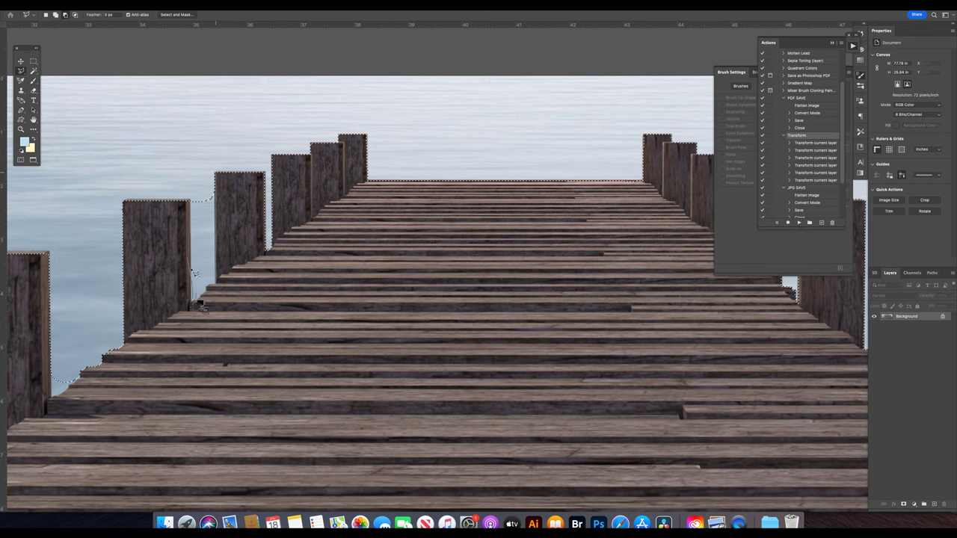
{"action": "left_click", "coordinate": [191, 303]}
{"action": "left_click", "coordinate": [189, 176]}
{"action": "scroll", "coordinate": [208, 163], "scroll_direction": "left", "scroll_amount": 5}
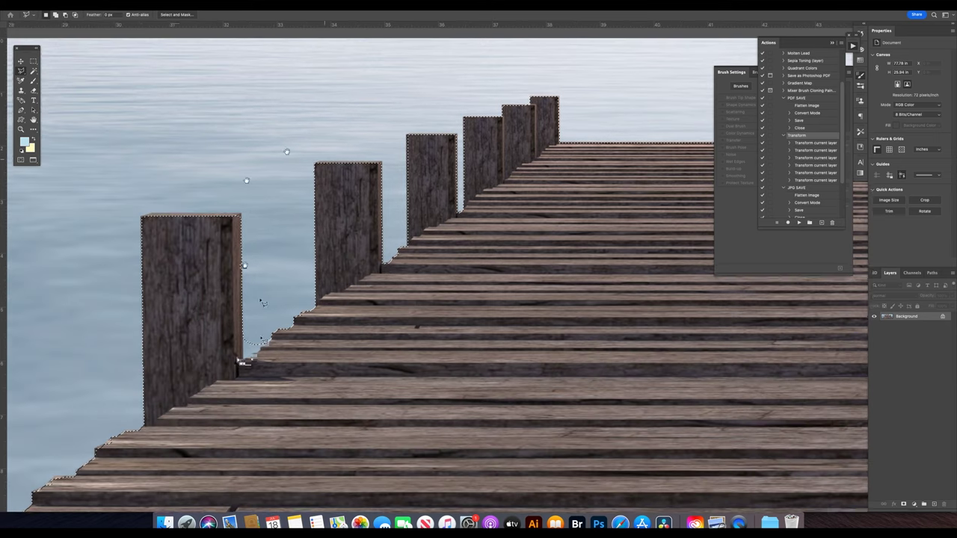
{"action": "double_click", "coordinate": [251, 362]}
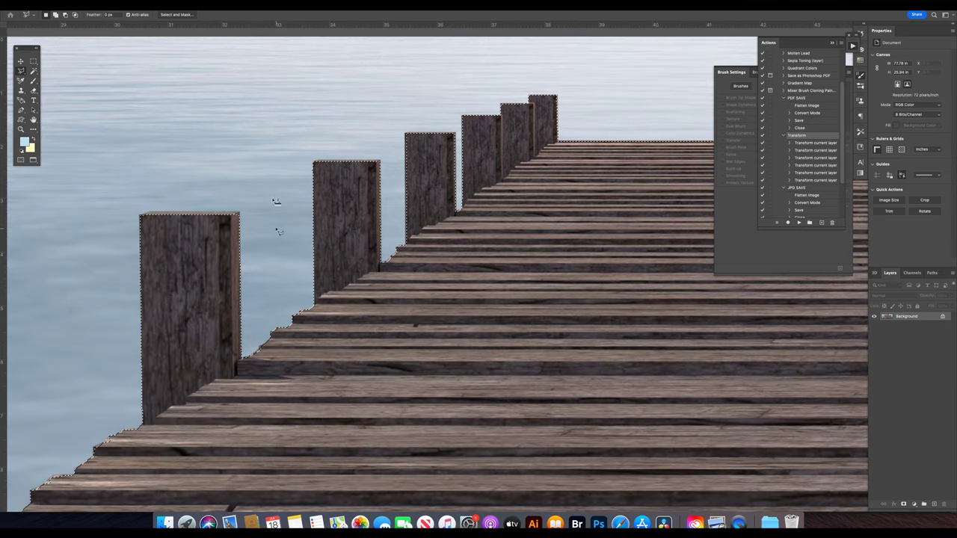
{"action": "left_click", "coordinate": [142, 217]}
{"action": "scroll", "coordinate": [224, 269], "scroll_direction": "down", "scroll_amount": 5}
{"action": "scroll", "coordinate": [224, 269], "scroll_direction": "left", "scroll_amount": 3}
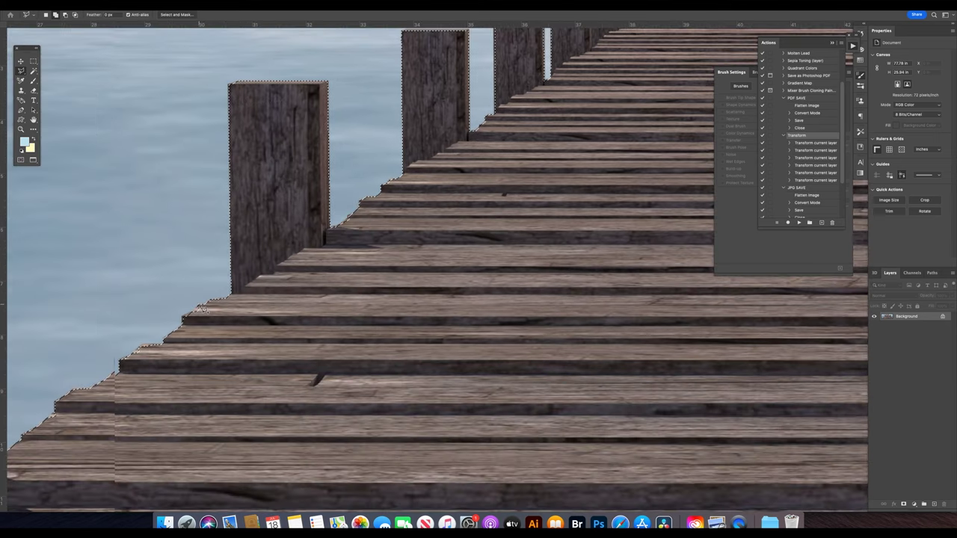
{"action": "left_click", "coordinate": [118, 361]}
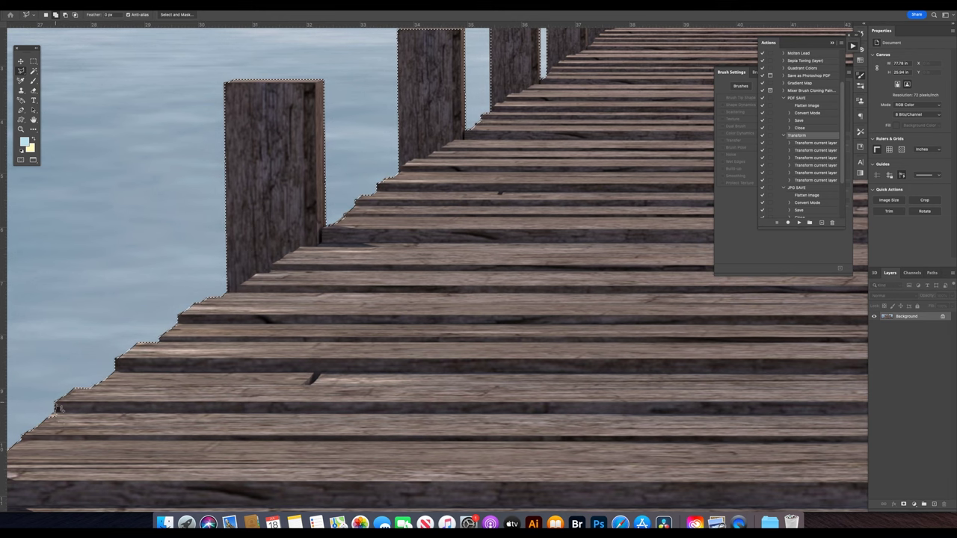
{"action": "scroll", "coordinate": [57, 408], "scroll_direction": "down", "scroll_amount": 4}
{"action": "scroll", "coordinate": [58, 408], "scroll_direction": "left", "scroll_amount": 6}
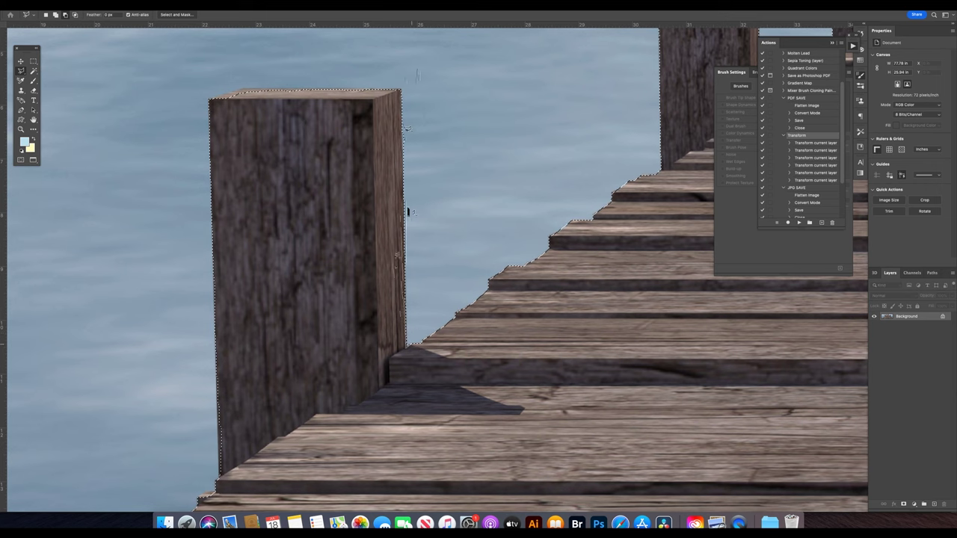
Trace the pier's lower-left edge and remaining stretch, close the selection, and fit the image.
{"action": "left_click", "coordinate": [401, 91]}
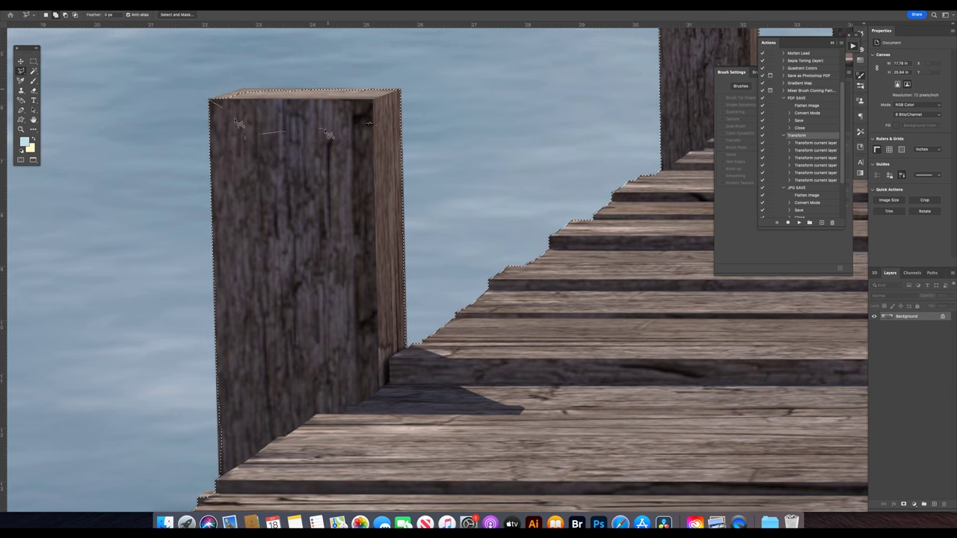
{"action": "scroll", "coordinate": [329, 134], "scroll_direction": "down", "scroll_amount": 3}
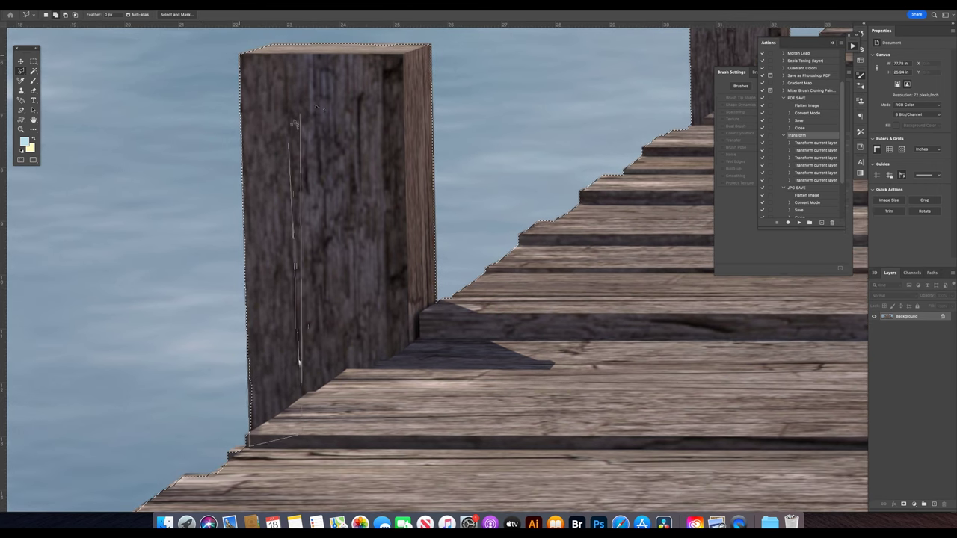
{"action": "scroll", "coordinate": [293, 123], "scroll_direction": "down", "scroll_amount": 2}
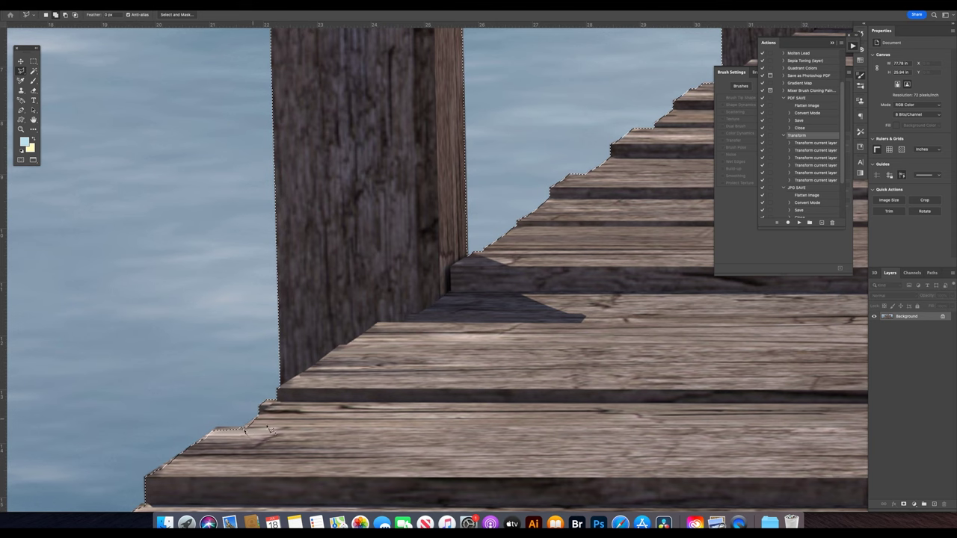
{"action": "left_click", "coordinate": [218, 429]}
{"action": "left_click", "coordinate": [145, 479]}
{"action": "scroll", "coordinate": [231, 308], "scroll_direction": "down", "scroll_amount": 2}
{"action": "scroll", "coordinate": [231, 307], "scroll_direction": "down", "scroll_amount": 5}
{"action": "scroll", "coordinate": [231, 307], "scroll_direction": "left", "scroll_amount": 6}
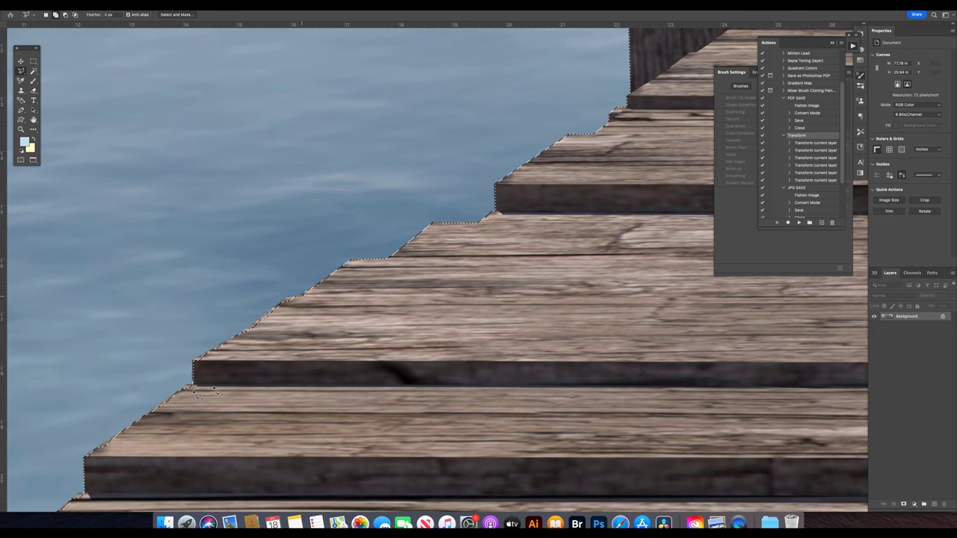
{"action": "left_click_drag", "start_coordinate": [196, 394], "coordinate": [320, 337]}
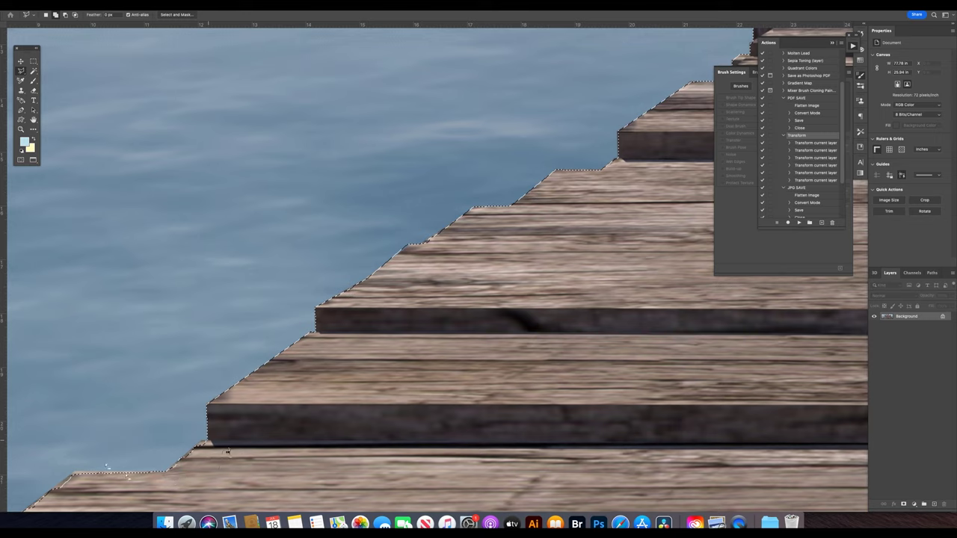
{"action": "left_click_drag", "start_coordinate": [227, 451], "coordinate": [397, 335]}
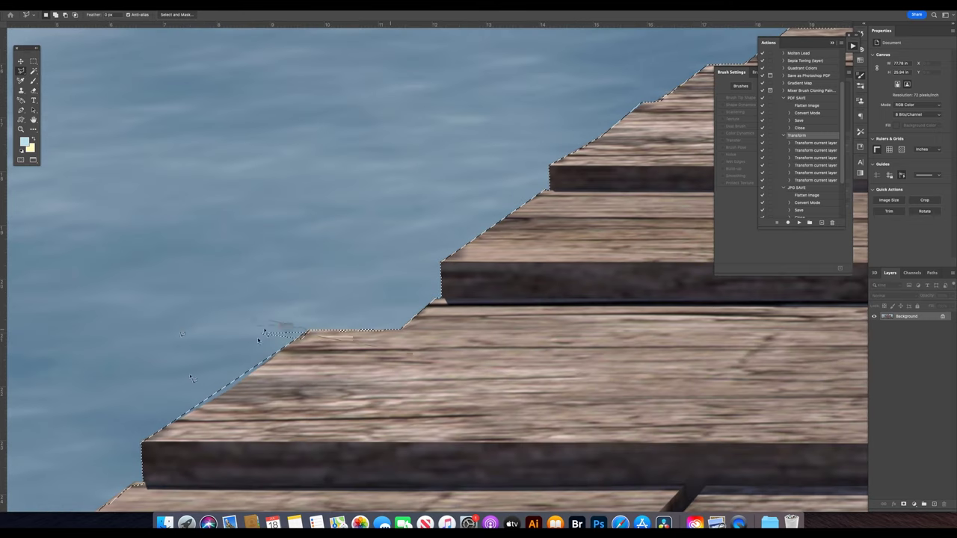
{"action": "left_click_drag", "start_coordinate": [335, 336], "coordinate": [402, 272]}
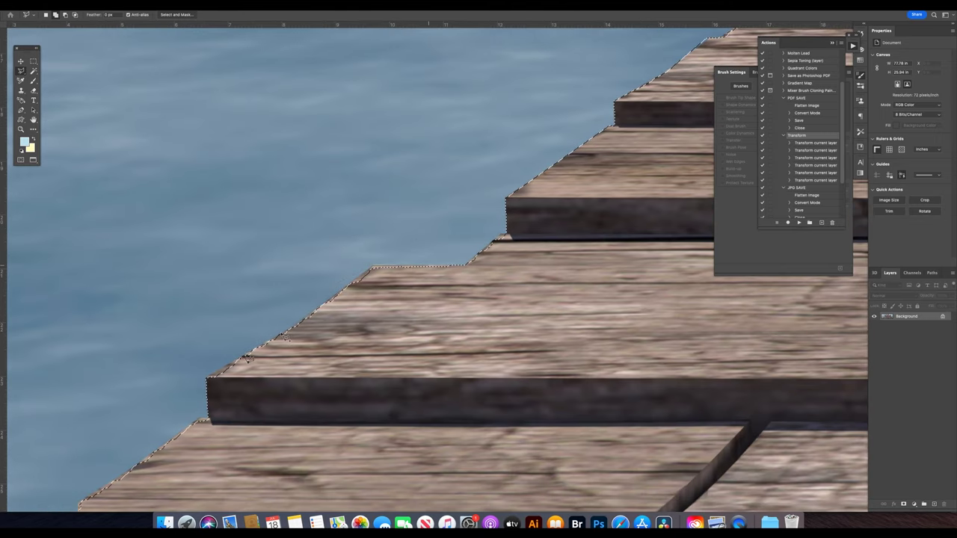
{"action": "scroll", "coordinate": [368, 139], "scroll_direction": "down", "scroll_amount": 5}
{"action": "scroll", "coordinate": [367, 139], "scroll_direction": "left", "scroll_amount": 4}
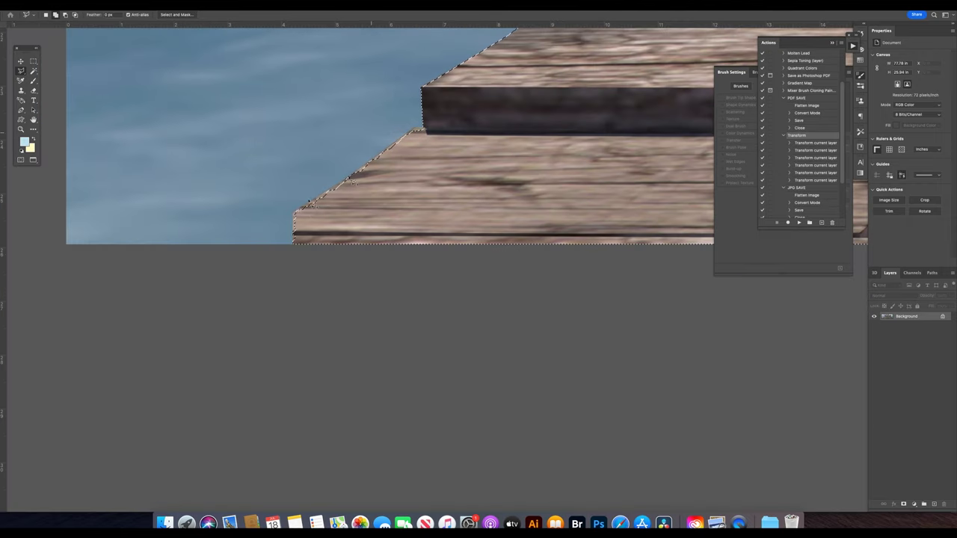
{"action": "double_click", "coordinate": [437, 225]}
{"action": "key", "text": "ctrl+0"}
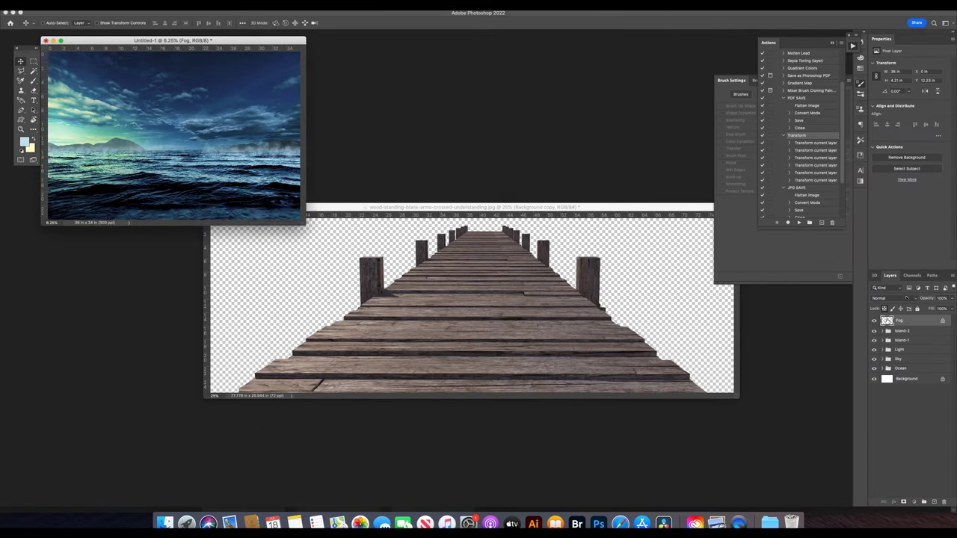
Move the cut-out pier into the ocean composite and stretch it taller.
{"action": "left_click_drag", "start_coordinate": [438, 329], "coordinate": [438, 280]}
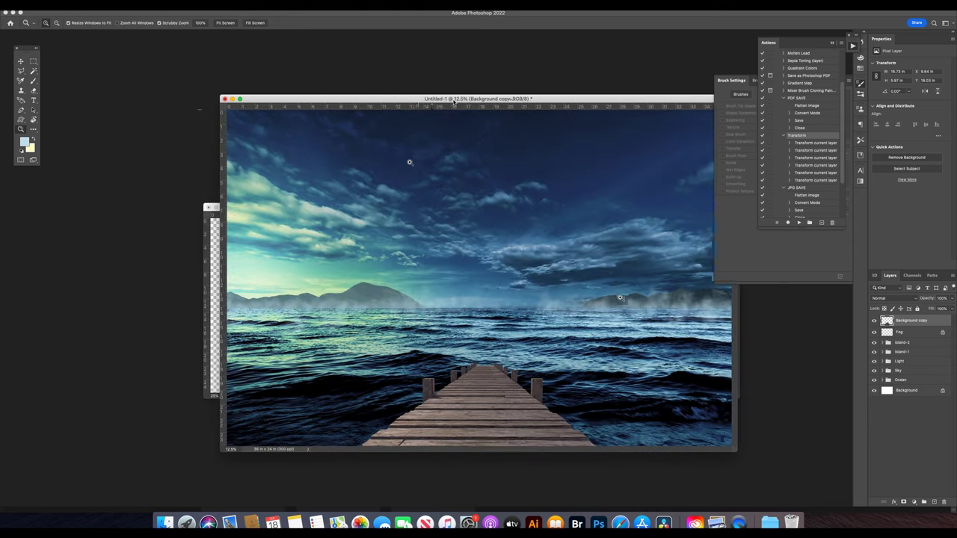
{"action": "key", "text": "ctrl+t"}
{"action": "left_click_drag", "start_coordinate": [456, 362], "coordinate": [456, 333]}
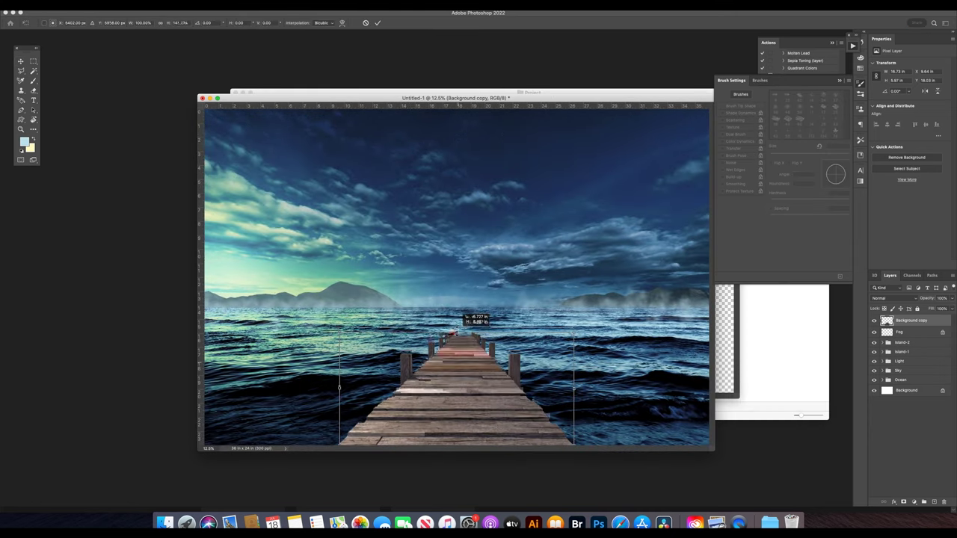
{"action": "key", "text": "Return"}
{"action": "key", "text": "z"}
{"action": "left_click", "coordinate": [458, 376]}
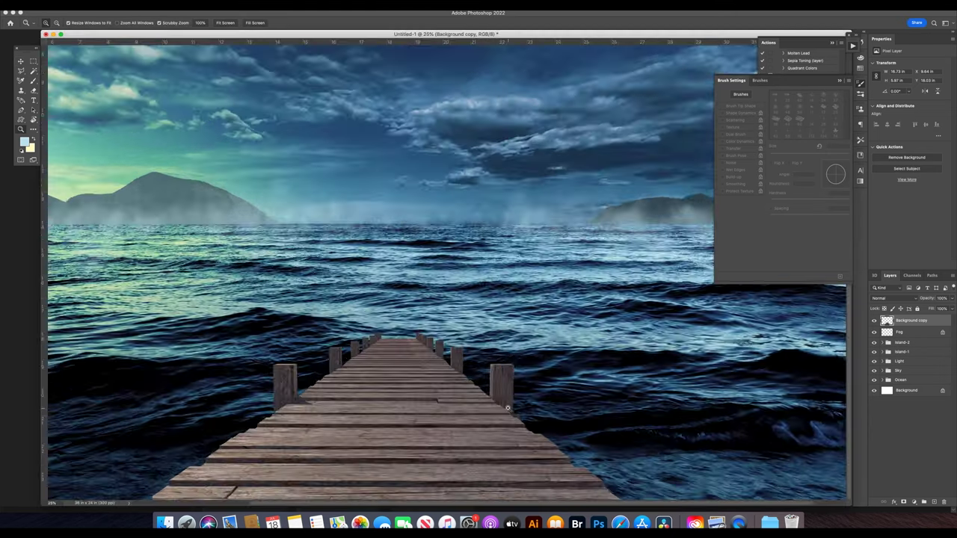
{"action": "left_click", "coordinate": [417, 274]}
Lasso and delete the leftover water beside the pier's posts.
{"action": "key", "text": "l"}
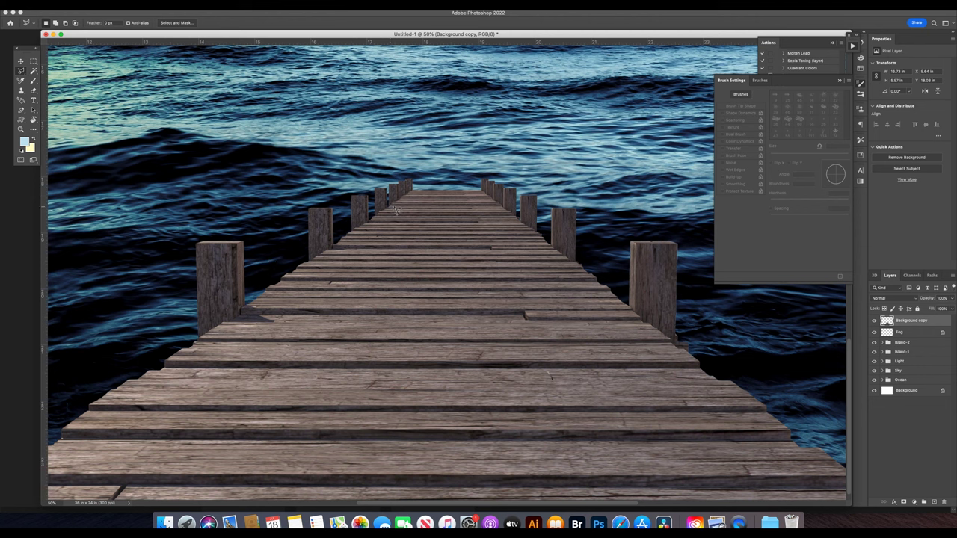
{"action": "scroll", "coordinate": [504, 210], "scroll_direction": "up", "scroll_amount": 3}
{"action": "scroll", "coordinate": [506, 208], "scroll_direction": "up", "scroll_amount": 3}
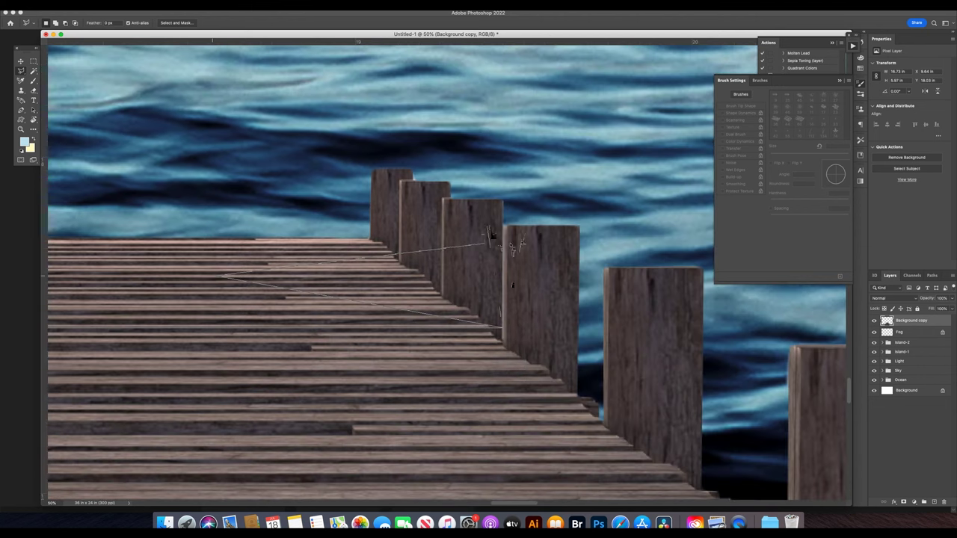
{"action": "left_click", "coordinate": [427, 130]}
{"action": "scroll", "coordinate": [327, 149], "scroll_direction": "left", "scroll_amount": 10}
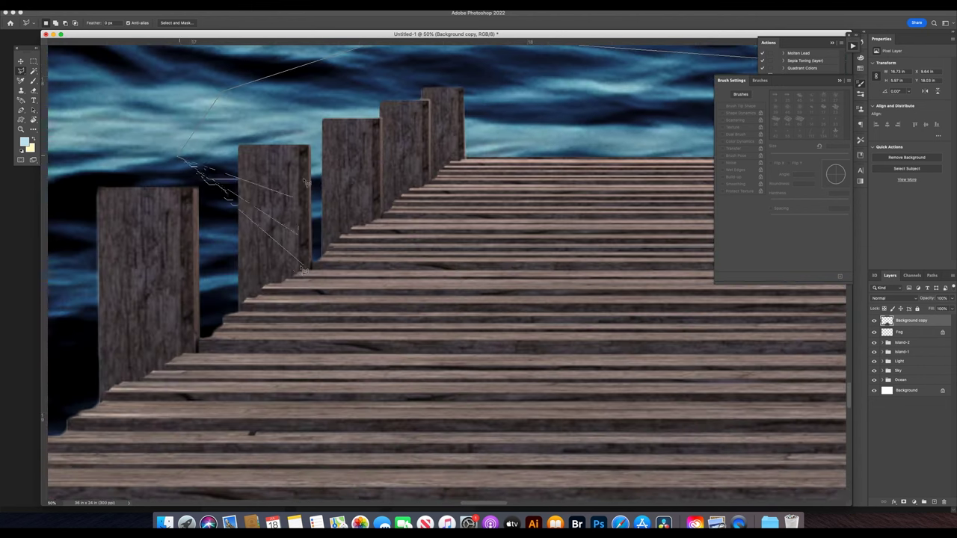
{"action": "scroll", "coordinate": [322, 252], "scroll_direction": "down", "scroll_amount": 3}
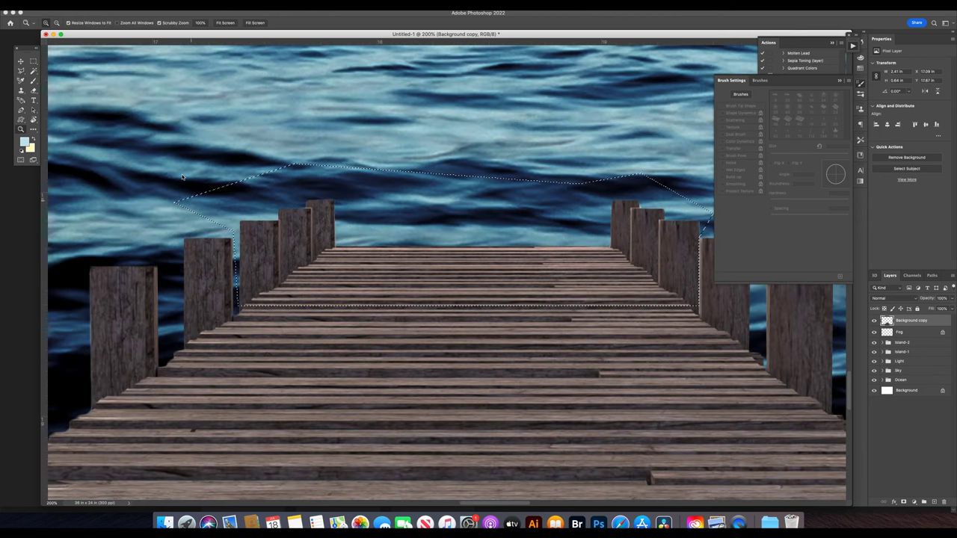
{"action": "double_click", "coordinate": [622, 304]}
{"action": "key", "text": "z"}
{"action": "left_click", "coordinate": [628, 307]}
{"action": "key", "text": "l"}
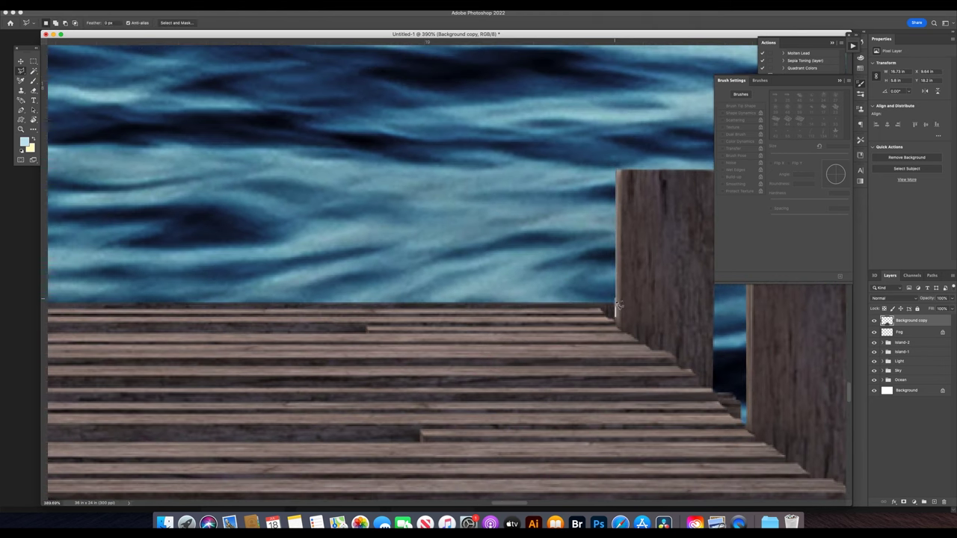
{"action": "scroll", "coordinate": [193, 280], "scroll_direction": "left", "scroll_amount": 10}
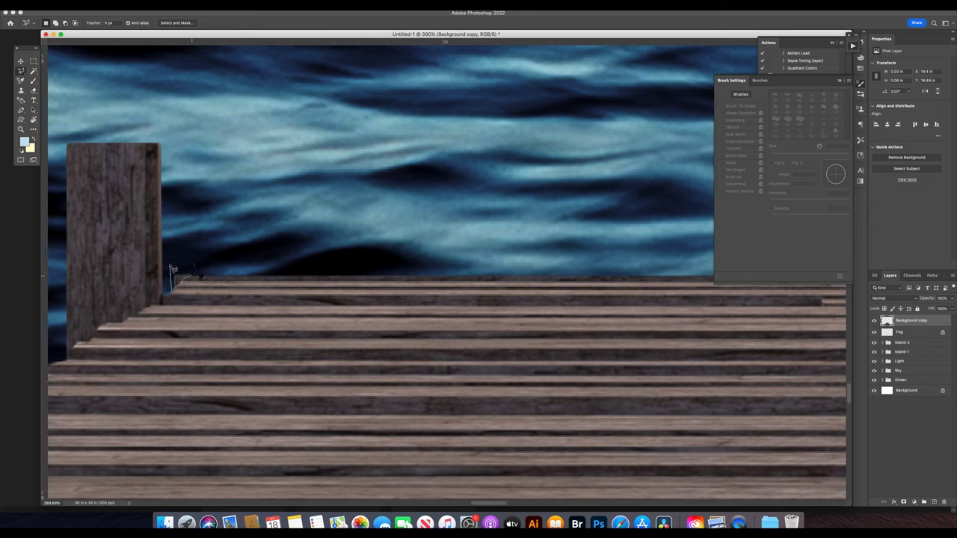
{"action": "key", "text": "super+0"}
Stretch the pier taller and apply a perspective transform widening its near end across the canvas bottom.
{"action": "key", "text": "v"}
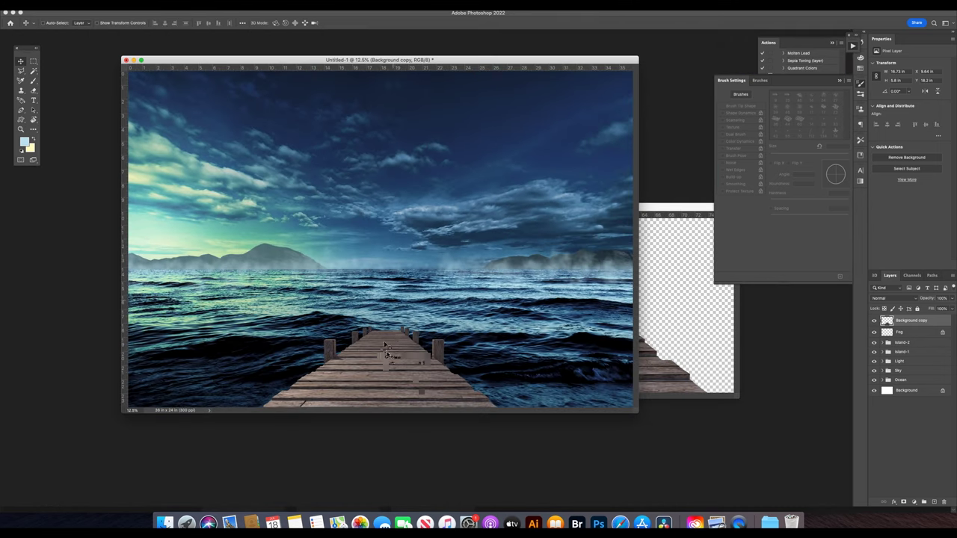
{"action": "key", "text": "super+t"}
{"action": "left_click_drag", "start_coordinate": [379, 327], "coordinate": [380, 292]}
{"action": "right_click", "coordinate": [428, 314]}
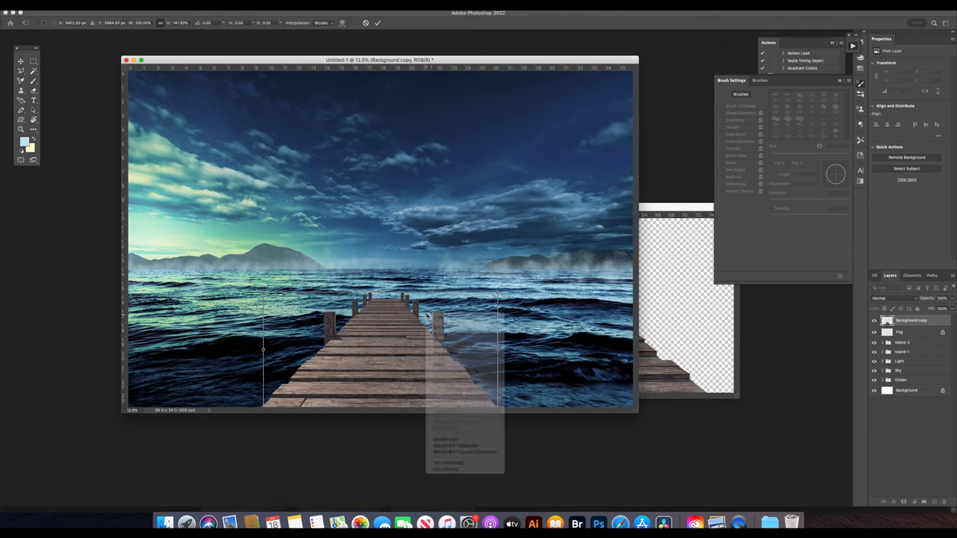
{"action": "left_click", "coordinate": [449, 350]}
{"action": "mouse_move", "coordinate": [497, 408]}
{"action": "left_mouse_down"}
{"action": "mouse_move", "coordinate": [566, 404]}
{"action": "mouse_move", "coordinate": [558, 410]}
{"action": "left_mouse_up"}
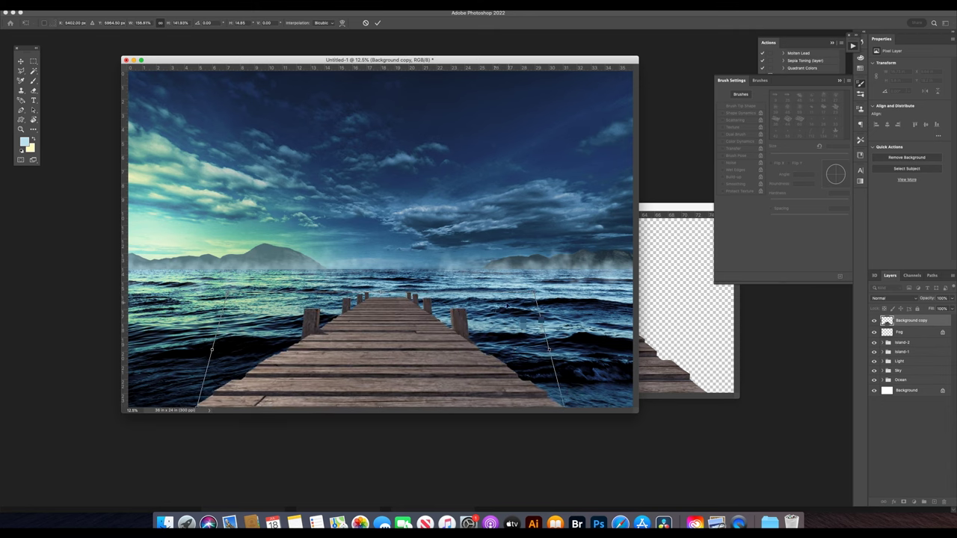
{"action": "left_click_drag", "start_coordinate": [537, 291], "coordinate": [572, 296]}
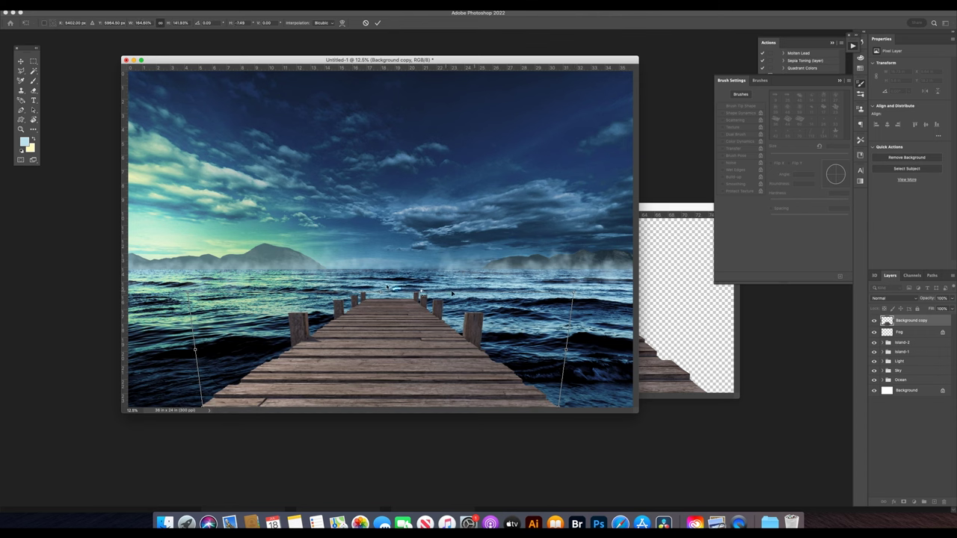
{"action": "key", "text": "Return"}
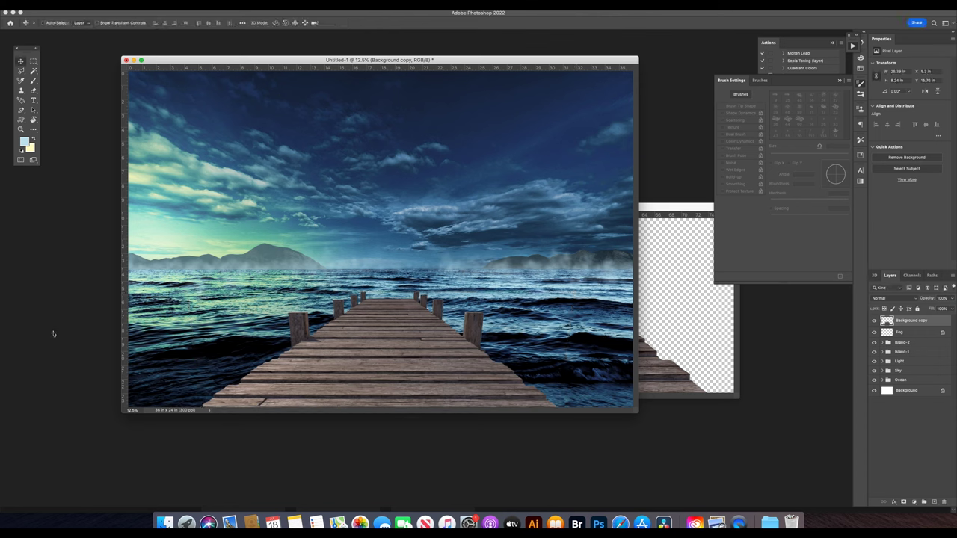
Add a Hue/Saturation adjustment with saturation +16, then a Color Balance adjustment to the pier.
{"action": "left_click", "coordinate": [913, 501]}
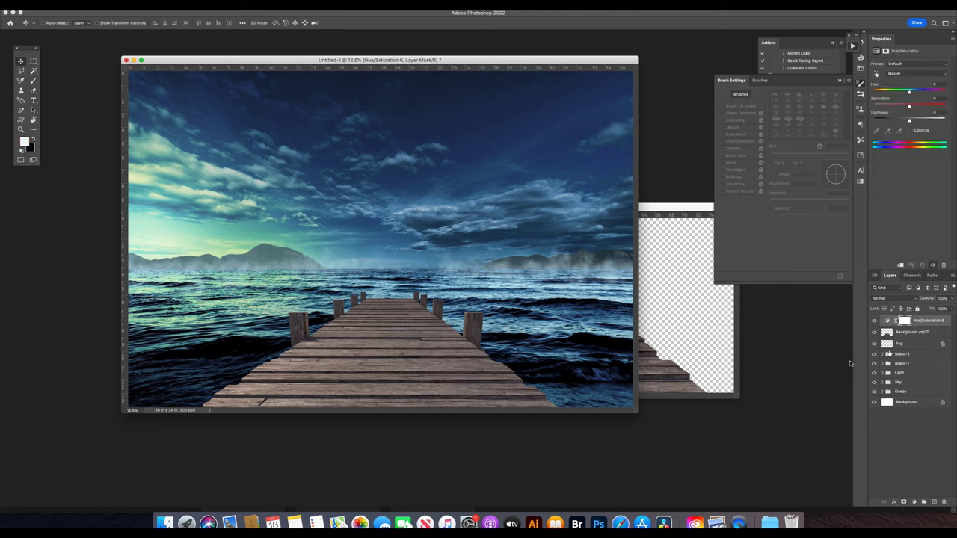
{"action": "left_click", "coordinate": [920, 415]}
{"action": "left_click_drag", "start_coordinate": [907, 107], "coordinate": [915, 107]}
{"action": "left_click", "coordinate": [930, 322]}
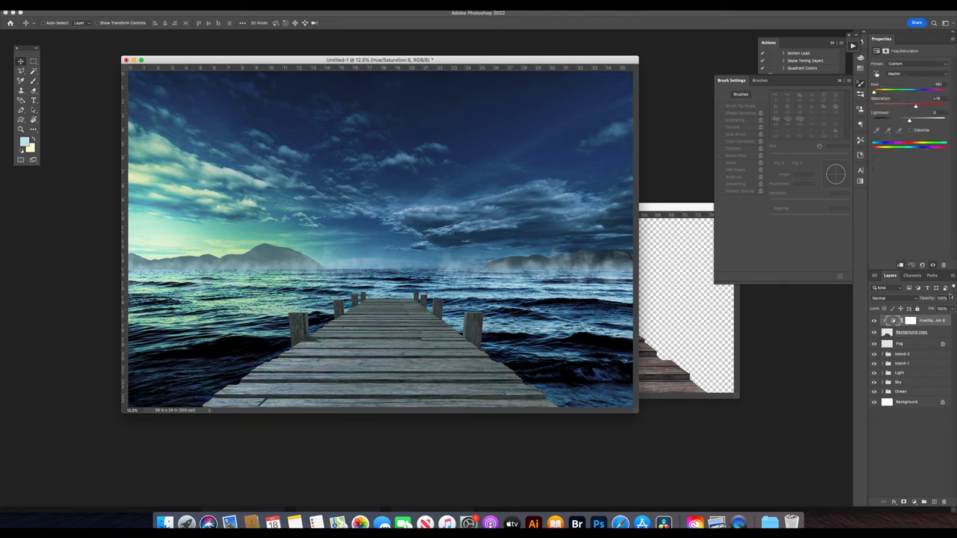
{"action": "left_click", "coordinate": [914, 501]}
{"action": "left_click", "coordinate": [920, 425]}
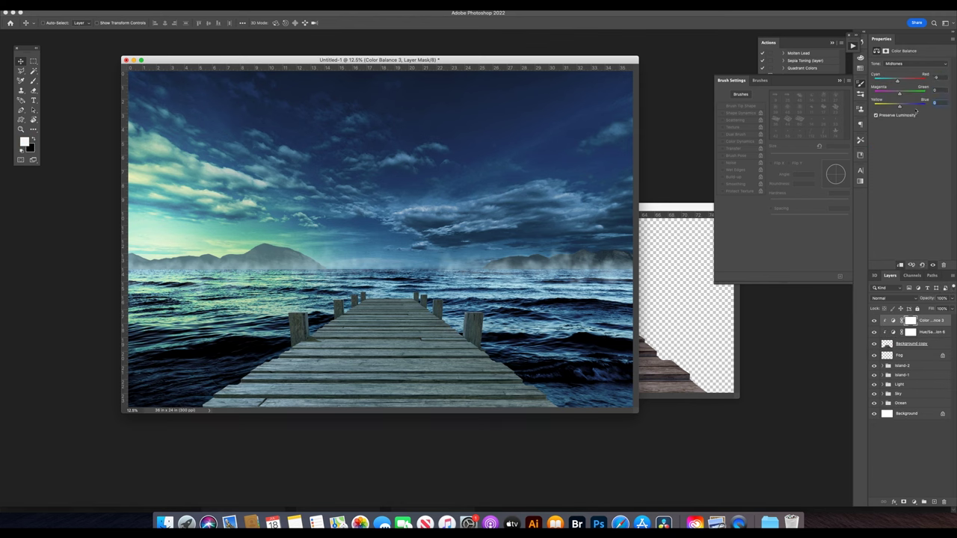
Add a Levels adjustment lowering the output white to darken the pier, and target its mask.
{"action": "left_click", "coordinate": [915, 502]}
{"action": "left_click", "coordinate": [920, 395]}
{"action": "mouse_move", "coordinate": [945, 140]}
{"action": "left_mouse_down"}
{"action": "mouse_move", "coordinate": [913, 140]}
{"action": "mouse_move", "coordinate": [919, 124]}
{"action": "left_mouse_up"}
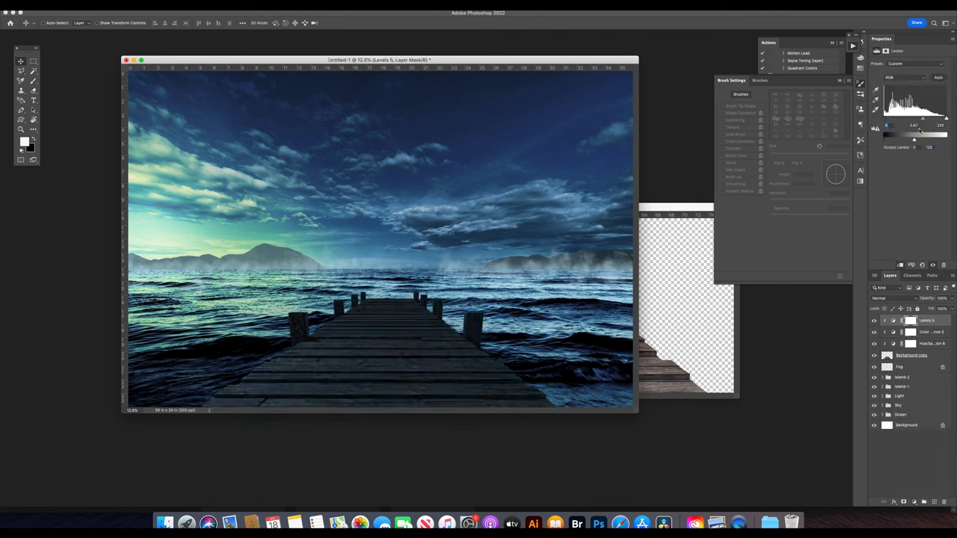
{"action": "left_click", "coordinate": [893, 320]}
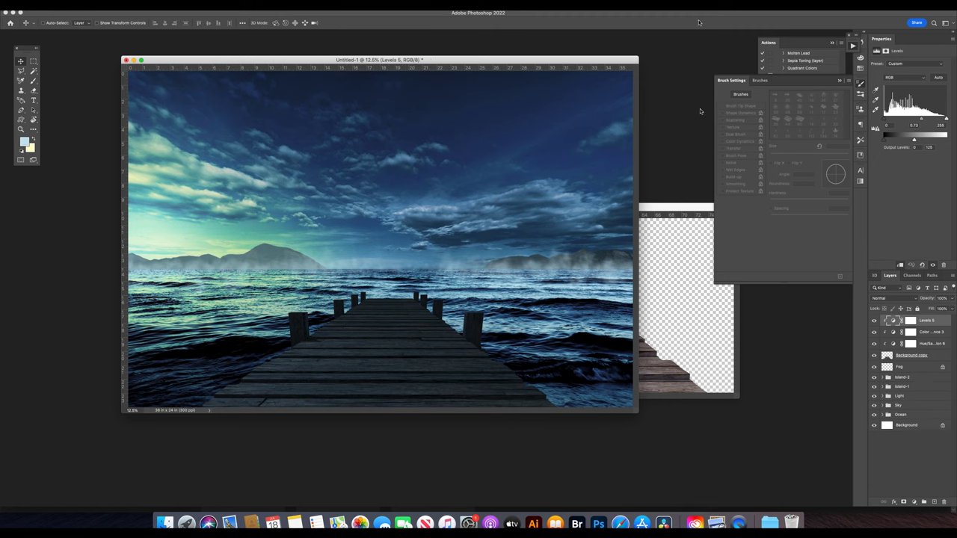
{"action": "key", "text": "ctrl+backslash"}
{"action": "key", "text": "ctrl+plus"}
On the Levels 5 mask, paint the middle and right pier posts' left edges with a 40 px soft brush.
{"action": "key", "text": "b"}
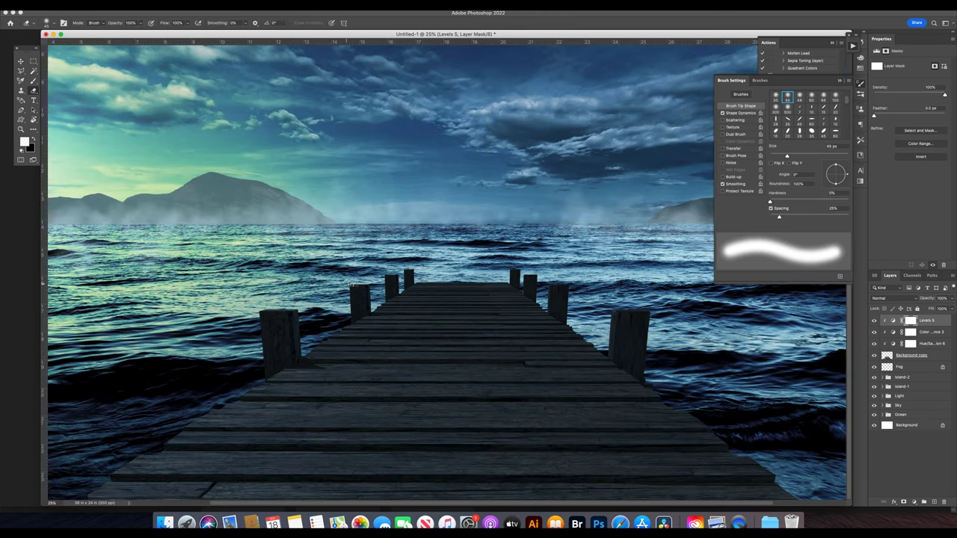
{"action": "key", "text": "shift+period"}
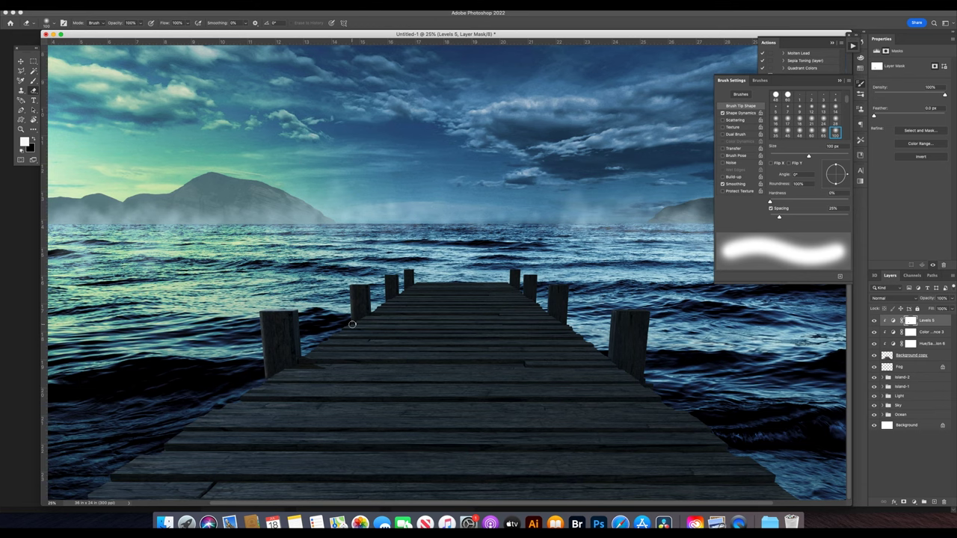
{"action": "scroll", "coordinate": [396, 291], "scroll_direction": "up", "scroll_amount": 5}
{"action": "key", "text": "shift+comma"}
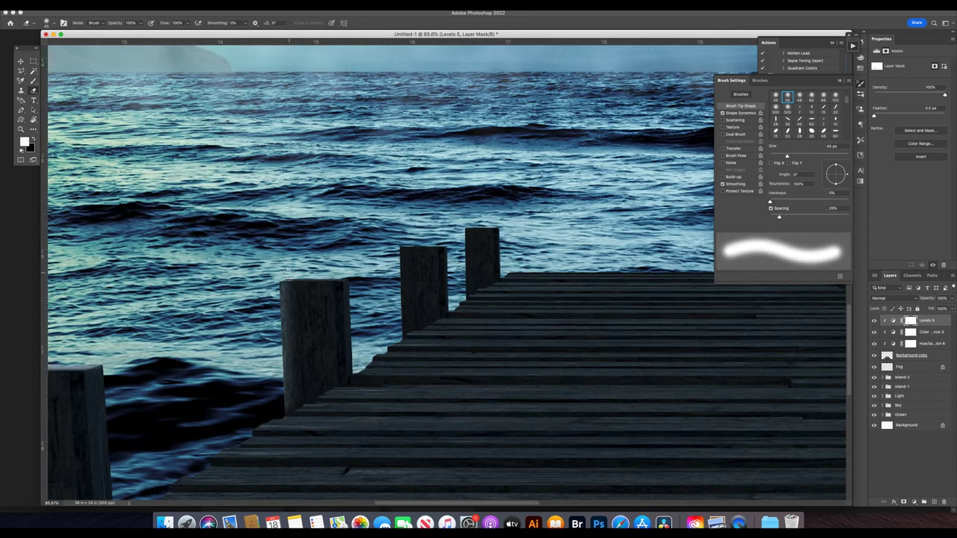
{"action": "left_click_drag", "start_coordinate": [399, 336], "coordinate": [404, 243]}
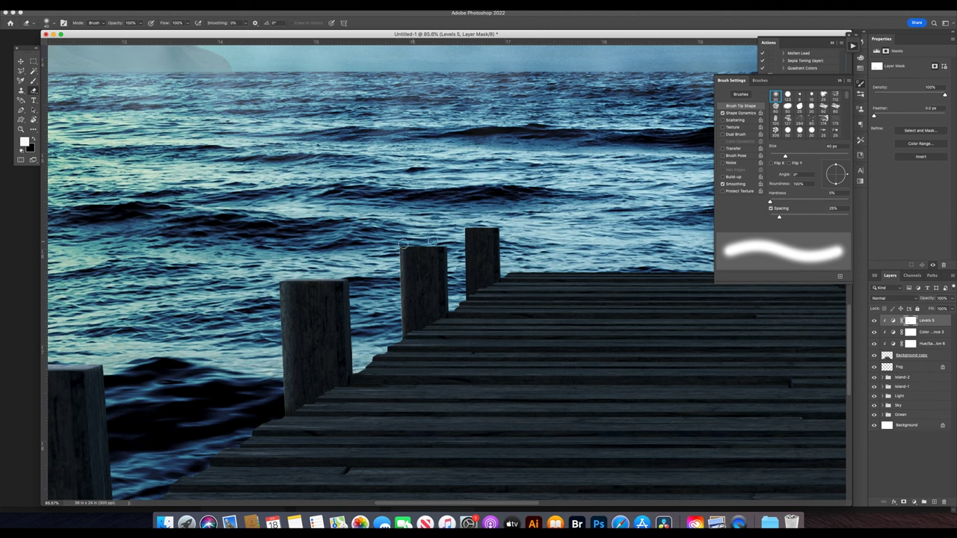
{"action": "left_click_drag", "start_coordinate": [465, 297], "coordinate": [466, 239]}
Brighten the deck's left edge near the post and view the whole pier scene.
{"action": "scroll", "coordinate": [467, 281], "scroll_direction": "down", "scroll_amount": 10}
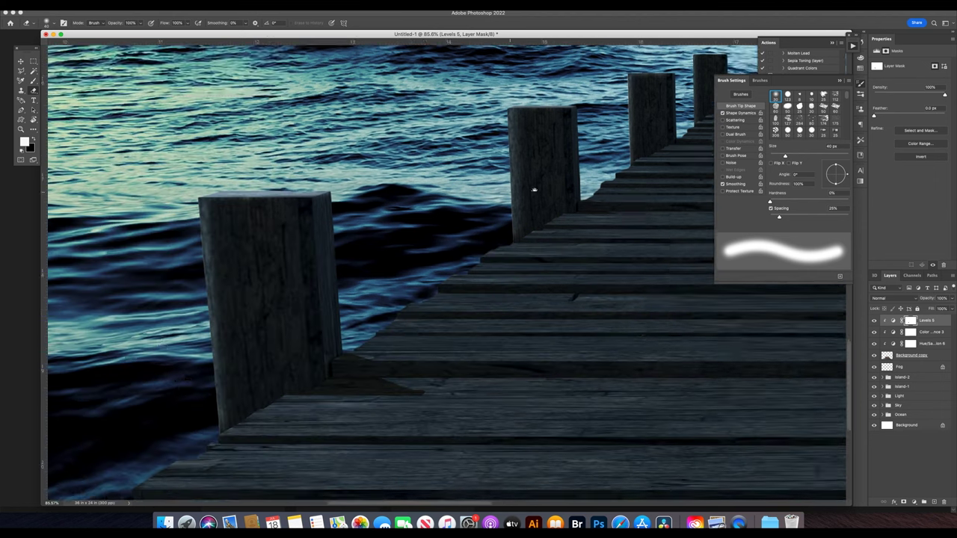
{"action": "scroll", "coordinate": [448, 247], "scroll_direction": "left", "scroll_amount": 10}
{"action": "left_click_drag", "start_coordinate": [381, 278], "coordinate": [310, 324]}
{"action": "key", "text": "ctrl+0"}
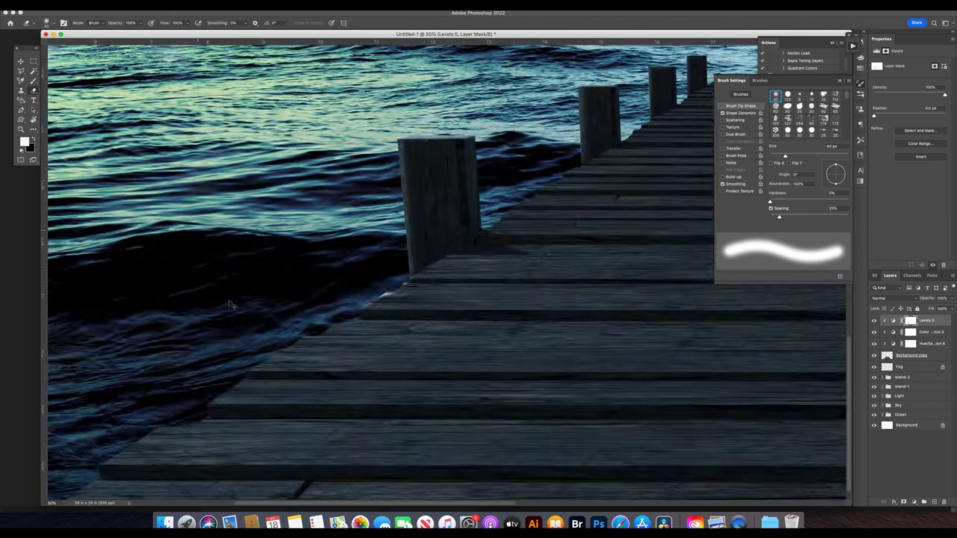
Resize the brush between 30 and 100 px and set its opacity to 30%.
{"action": "key", "text": "bracketleft"}
{"action": "key", "text": "bracketleft"}
{"action": "key", "text": "bracketleft"}
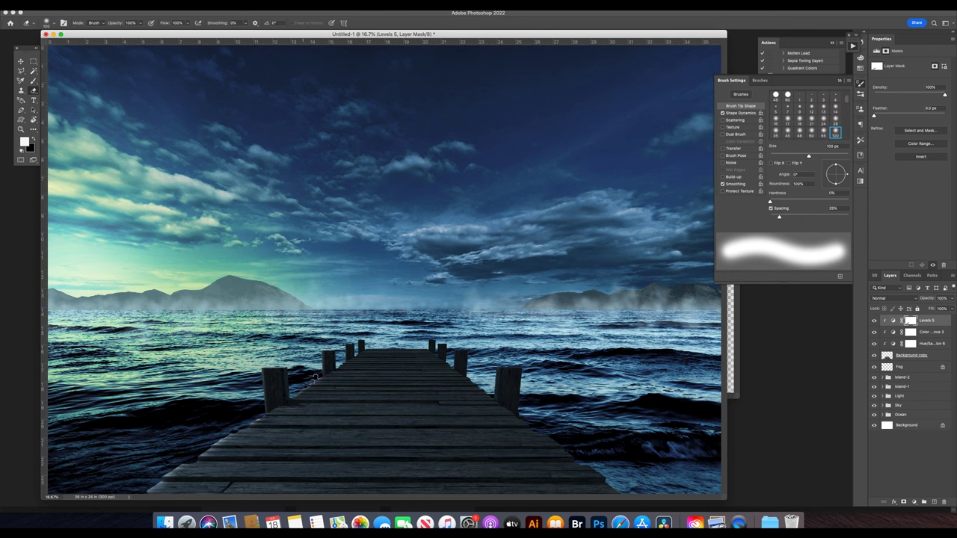
{"action": "scroll", "coordinate": [340, 359], "scroll_direction": "up", "scroll_amount": 5}
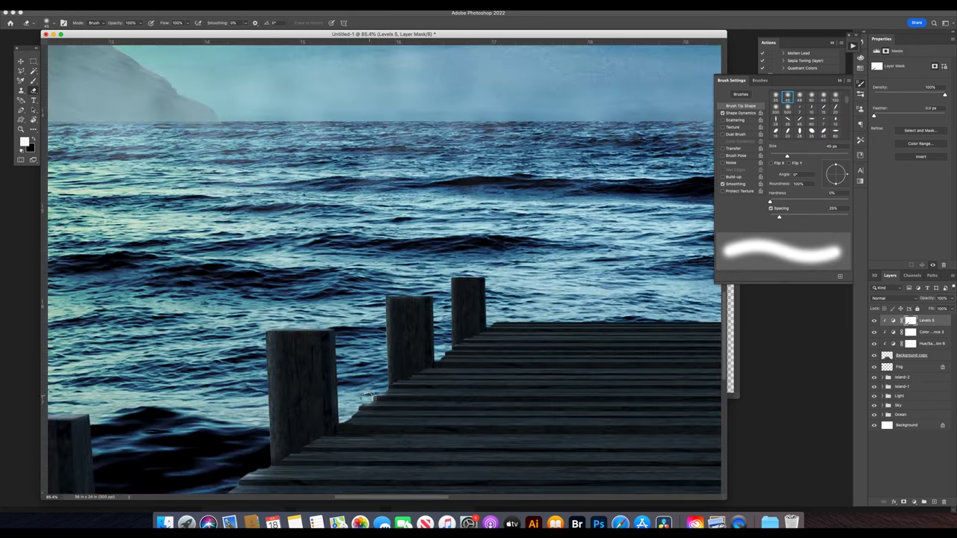
{"action": "key", "text": "bracketleft"}
{"action": "key", "text": "bracketleft"}
{"action": "key", "text": "bracketleft"}
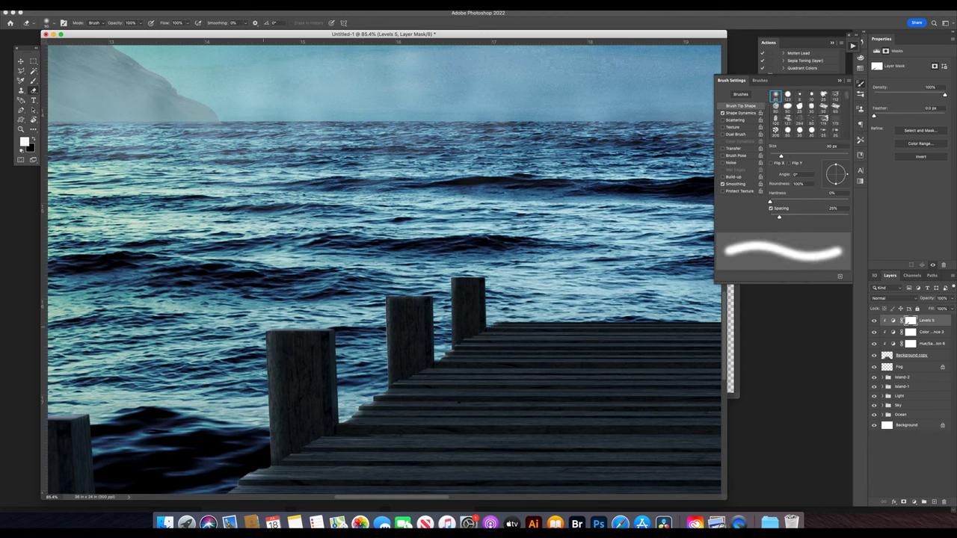
{"action": "key", "text": "bracketright"}
{"action": "key", "text": "bracketright"}
{"action": "key", "text": "bracketright"}
{"action": "key", "text": "3"}
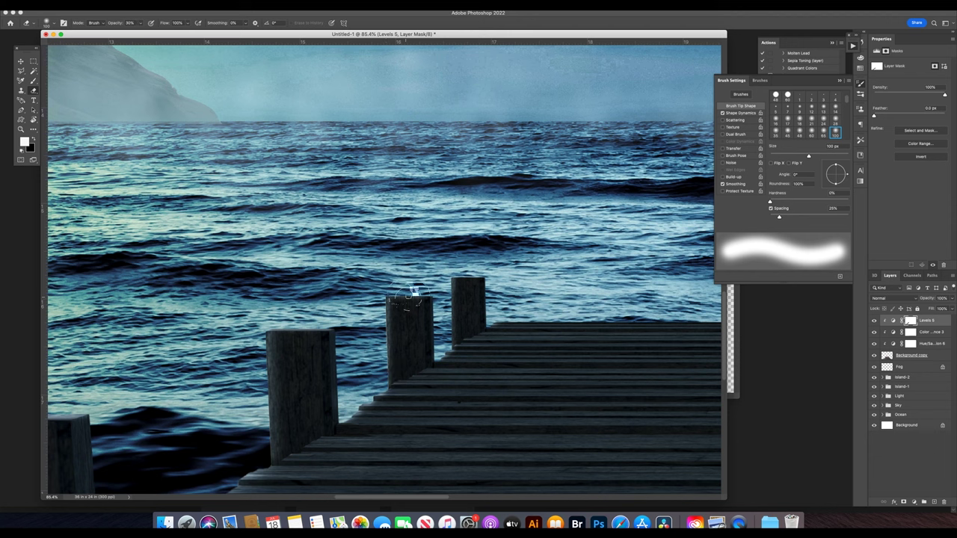
{"action": "left_click_drag", "start_coordinate": [408, 300], "coordinate": [247, 257]}
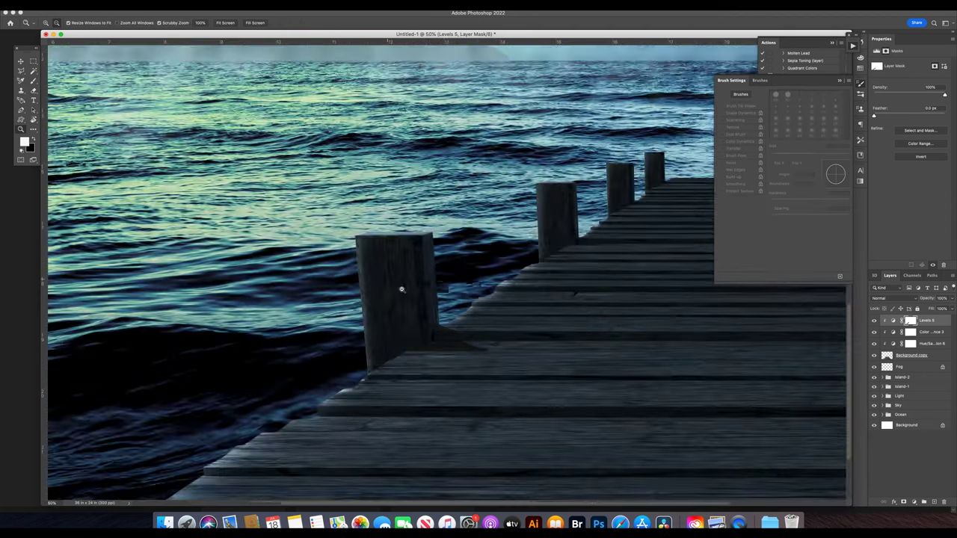
{"action": "scroll", "coordinate": [661, 279], "scroll_direction": "down", "scroll_amount": 3}
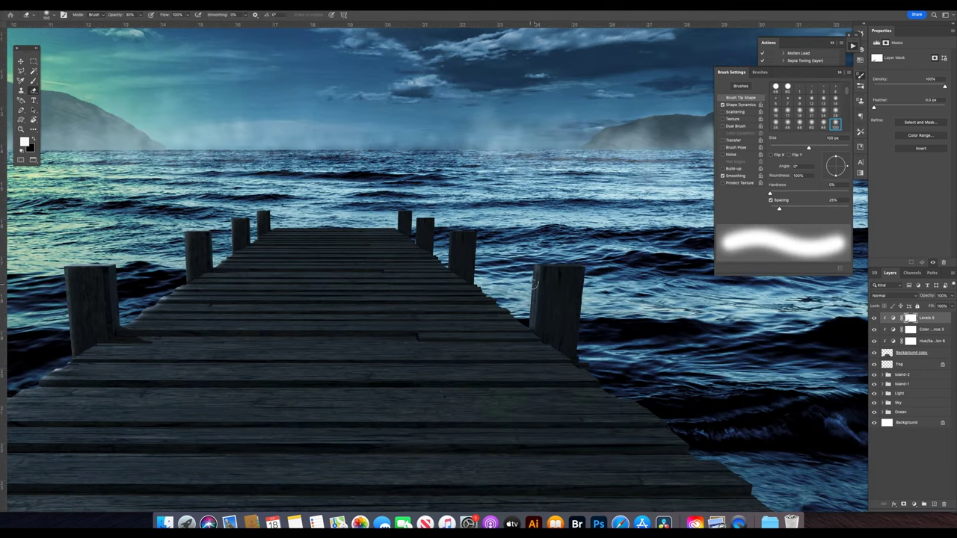
Keep the brush at 30% opacity, trying sizes up to 2100 px before settling on 150 px.
{"action": "key", "text": "3"}
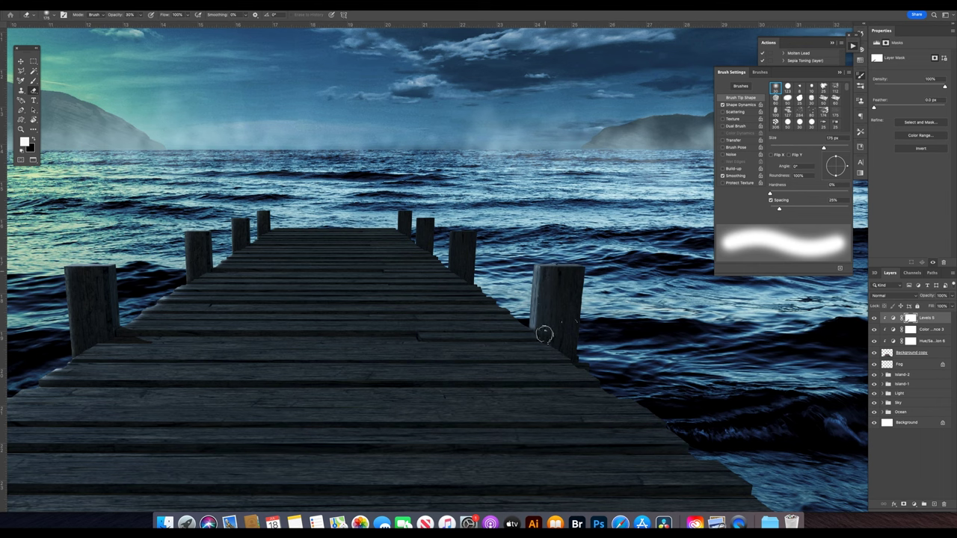
{"action": "key", "text": "."}
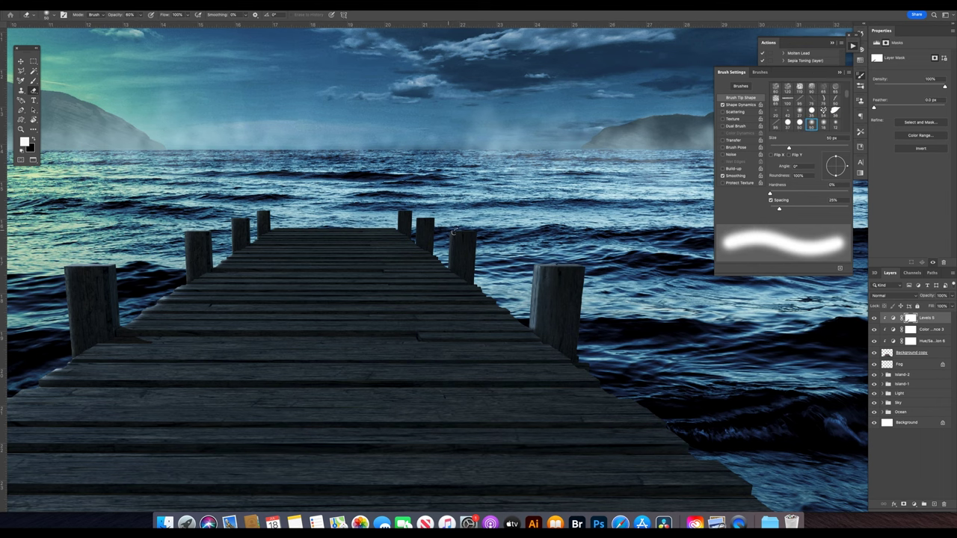
{"action": "key", "text": "shift+comma"}
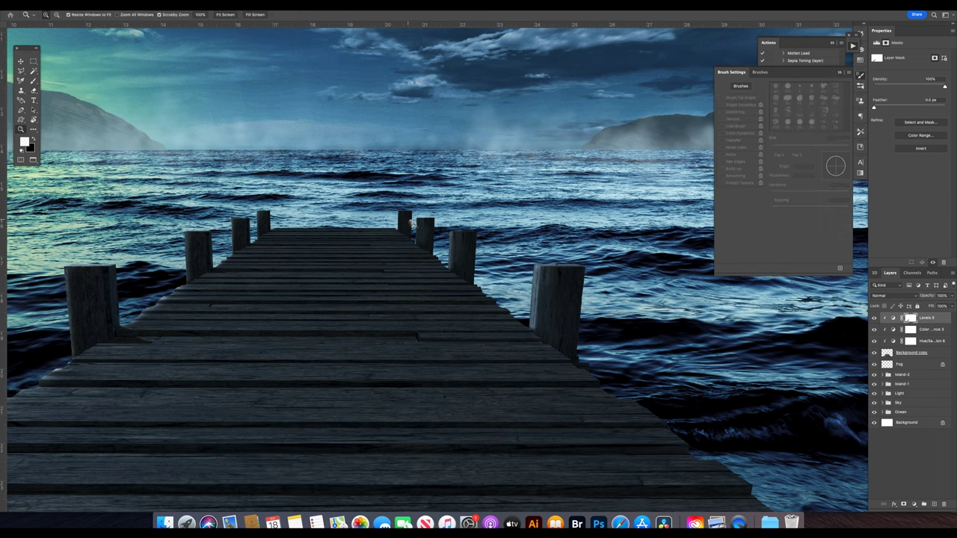
{"action": "key", "text": "ctrl+plus"}
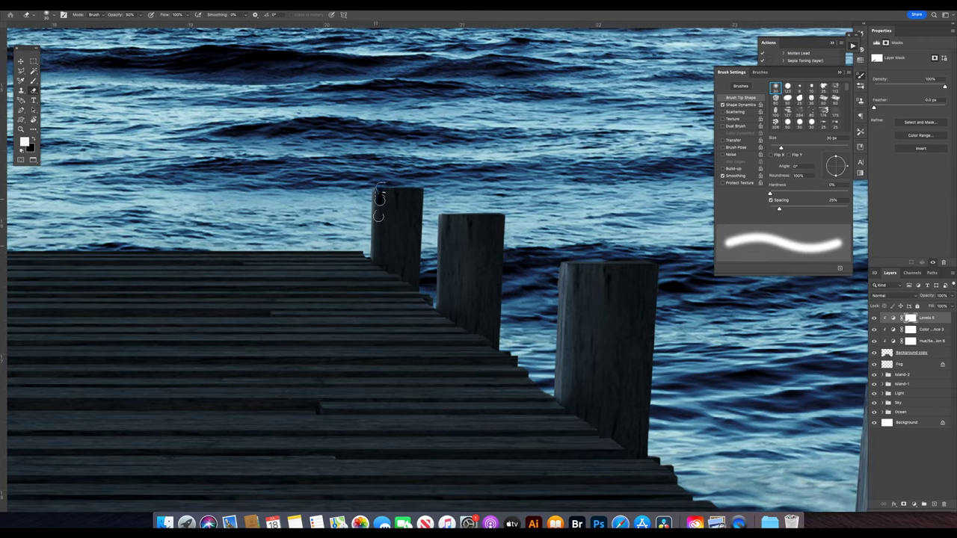
{"action": "key", "text": "ctrl+0"}
{"action": "key", "text": "period"}
{"action": "key", "text": "shift+comma"}
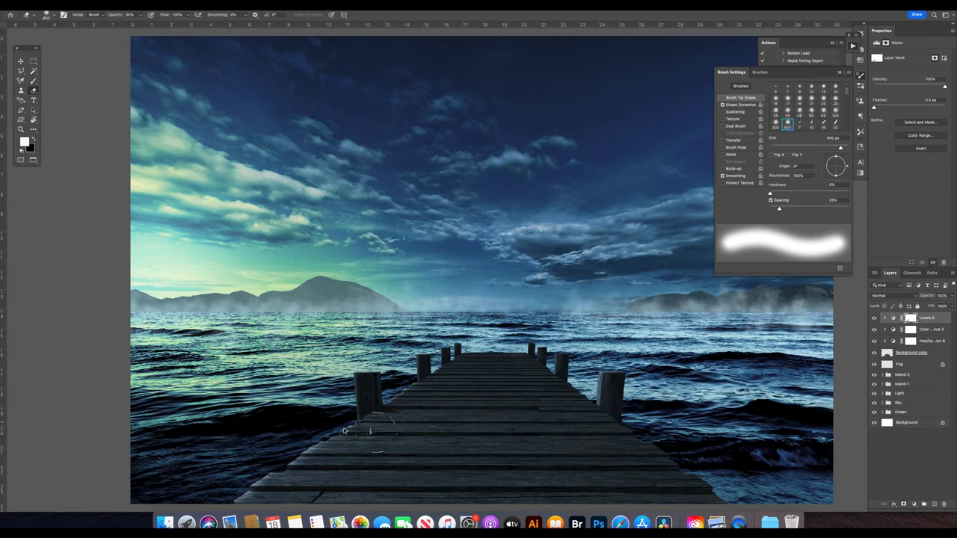
{"action": "key", "text": "3"}
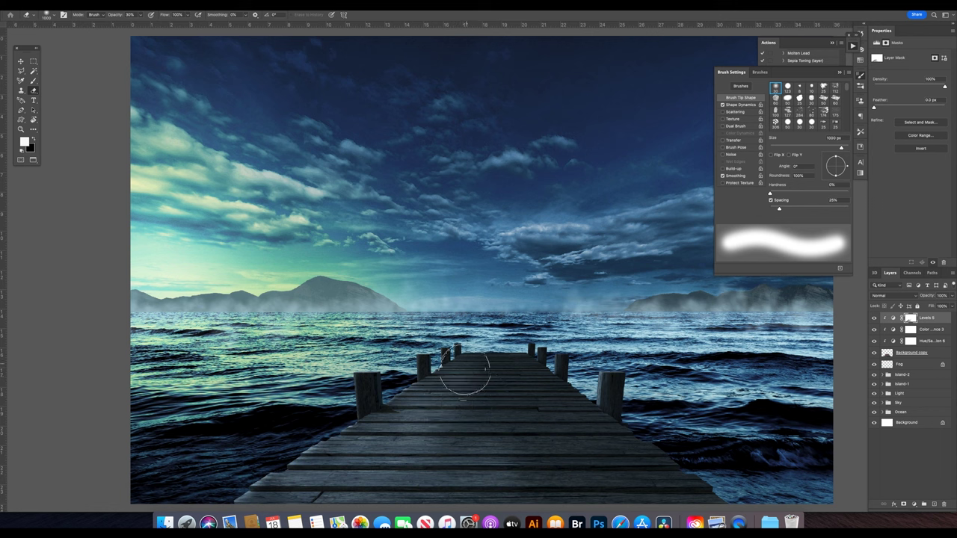
{"action": "key", "text": "bracketright"}
{"action": "key", "text": "bracketright"}
{"action": "key", "text": "bracketright"}
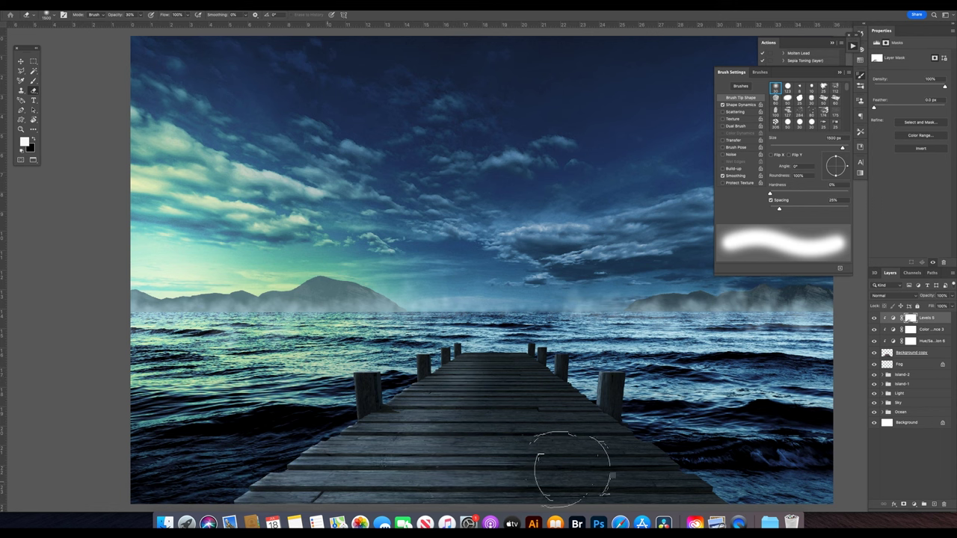
{"action": "key", "text": "bracketright"}
{"action": "key", "text": "bracketright"}
{"action": "key", "text": "bracketright"}
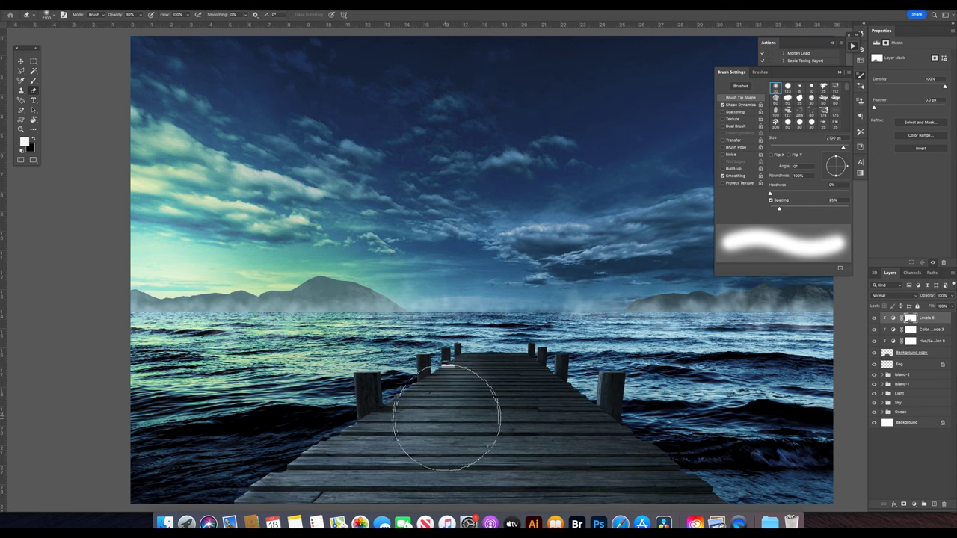
{"action": "key", "text": "bracketleft"}
{"action": "key", "text": "bracketleft"}
{"action": "key", "text": "bracketleft"}
{"action": "key", "text": "bracketleft"}
{"action": "key", "text": "bracketleft"}
{"action": "key", "text": "bracketleft"}
{"action": "key", "text": "bracketleft"}
{"action": "key", "text": "bracketleft"}
{"action": "key", "text": "bracketleft"}
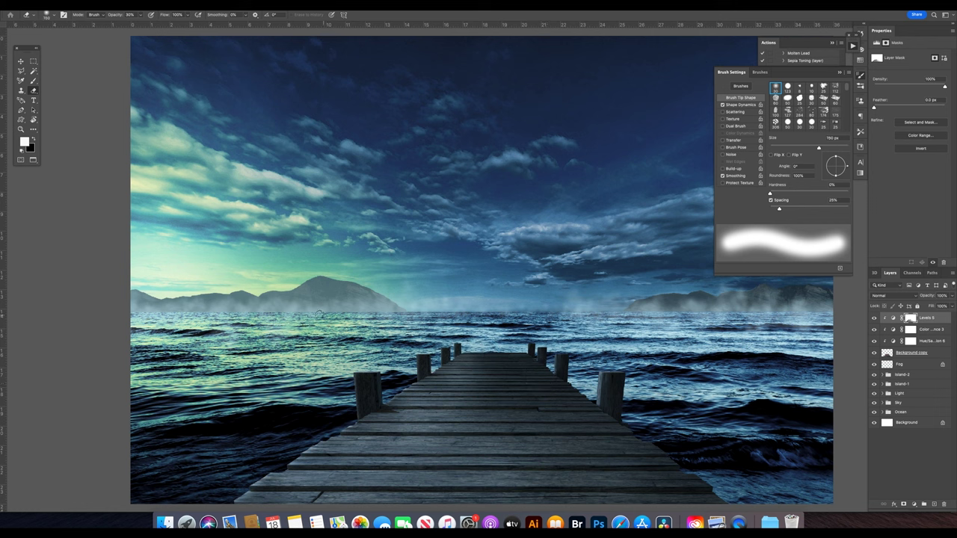
Add a Levels 6 adjustment with input sliders moved to brighten the pier.
{"action": "left_click", "coordinate": [914, 504]}
{"action": "left_click", "coordinate": [924, 377]}
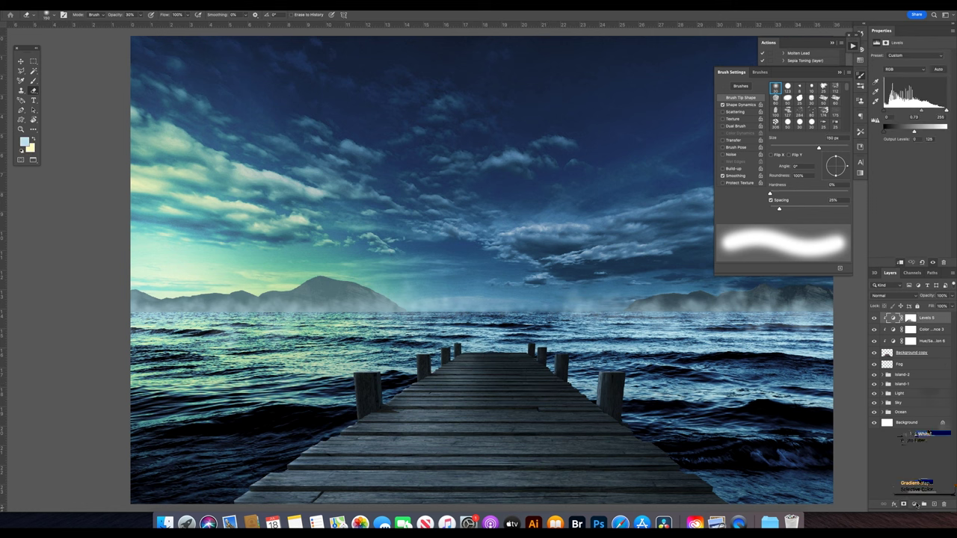
{"action": "double_click", "coordinate": [931, 320]}
{"action": "left_click_drag", "start_coordinate": [946, 117], "coordinate": [927, 118]}
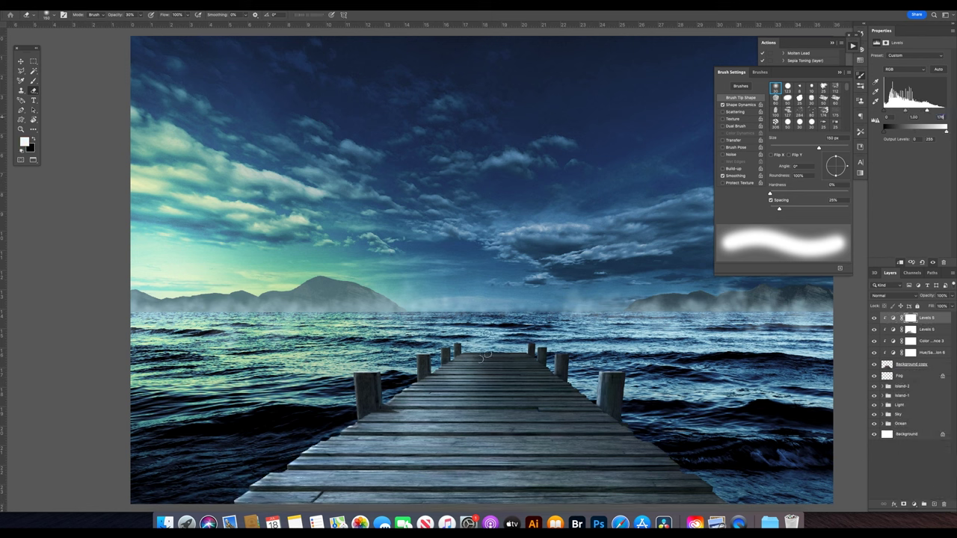
{"action": "key", "text": "v"}
{"action": "key", "text": "Return"}
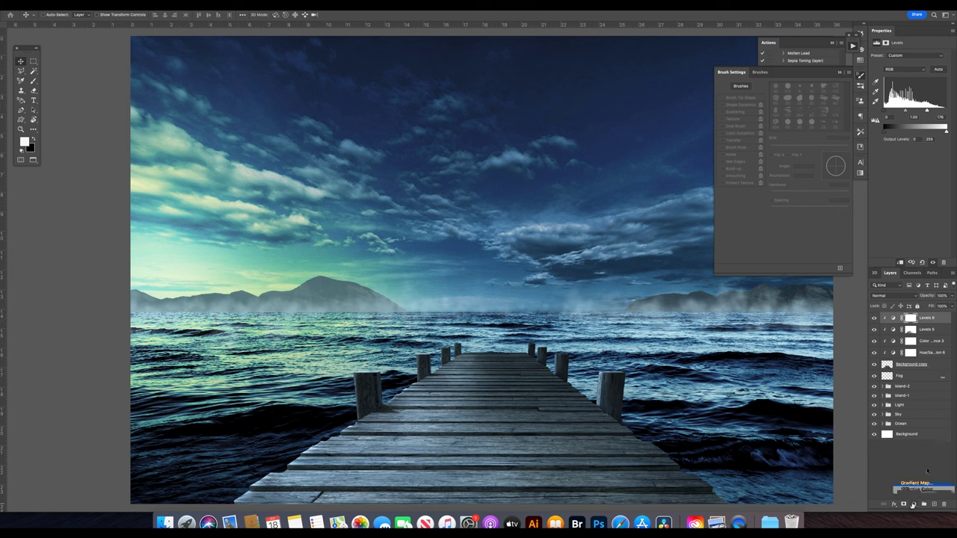
Add a Levels 7 adjustment with output white lowered to 115.
{"action": "left_click", "coordinate": [913, 505]}
{"action": "left_click", "coordinate": [920, 381]}
{"action": "left_click_drag", "start_coordinate": [926, 319], "coordinate": [929, 323]}
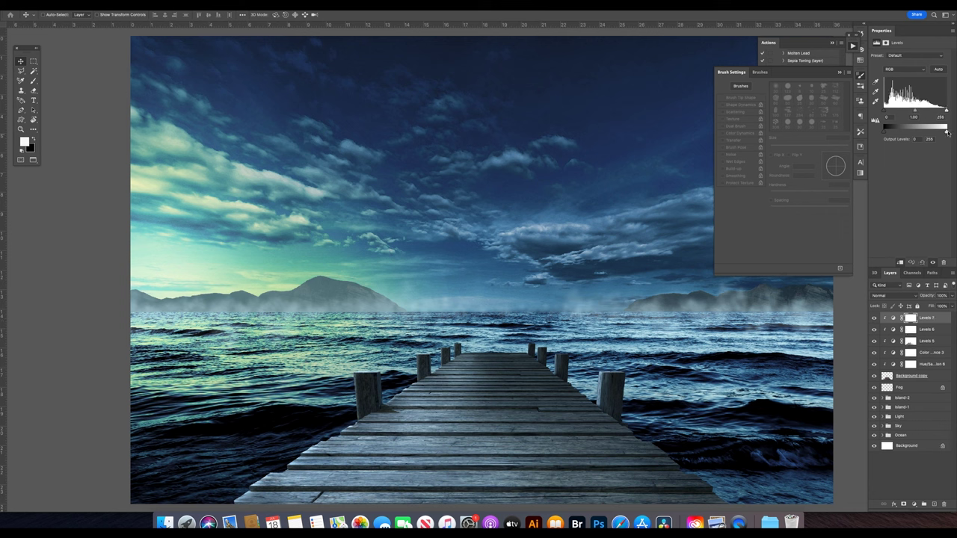
{"action": "left_click_drag", "start_coordinate": [946, 131], "coordinate": [911, 131]}
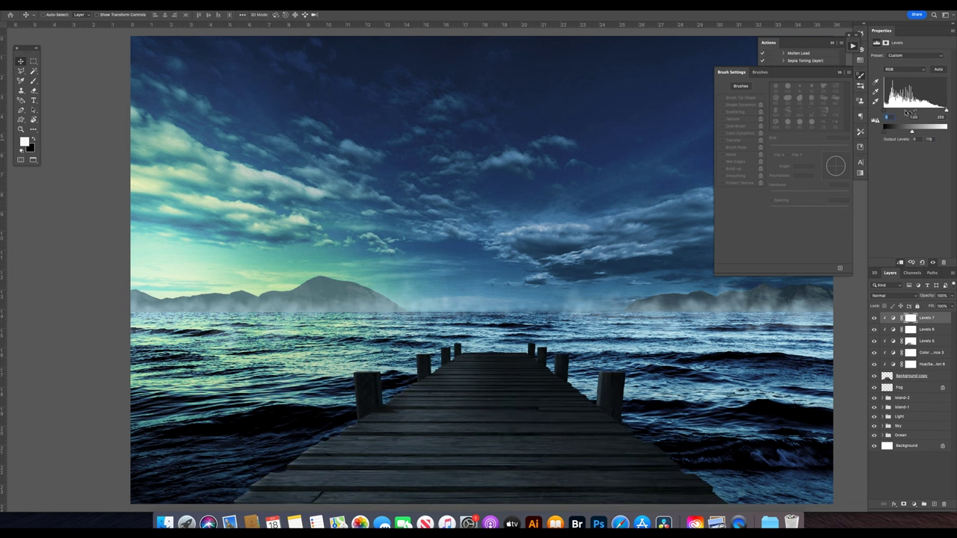
Invert the Levels 7 mask and set up a black brush sized around 200 px.
{"action": "left_click", "coordinate": [910, 318]}
{"action": "key", "text": "ctrl+i"}
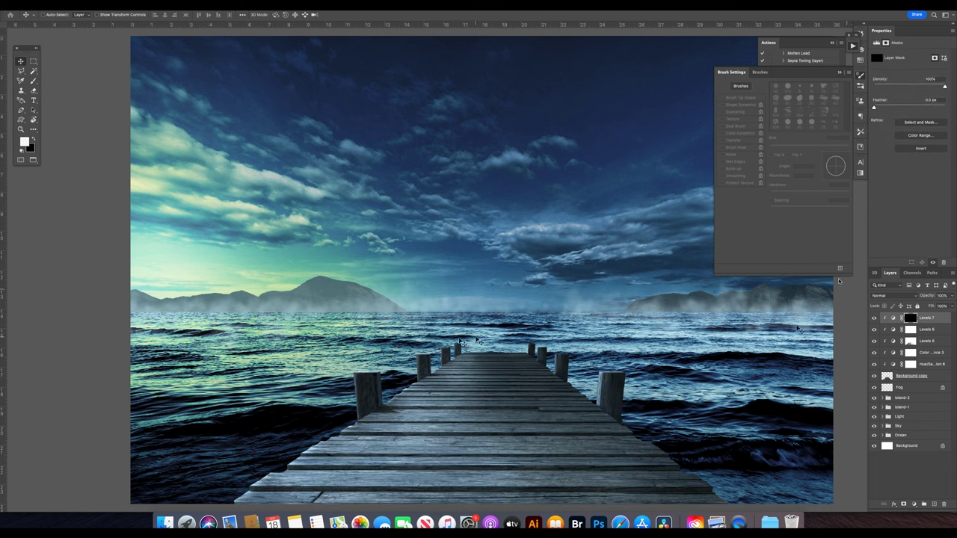
{"action": "key", "text": "b"}
{"action": "key", "text": "x"}
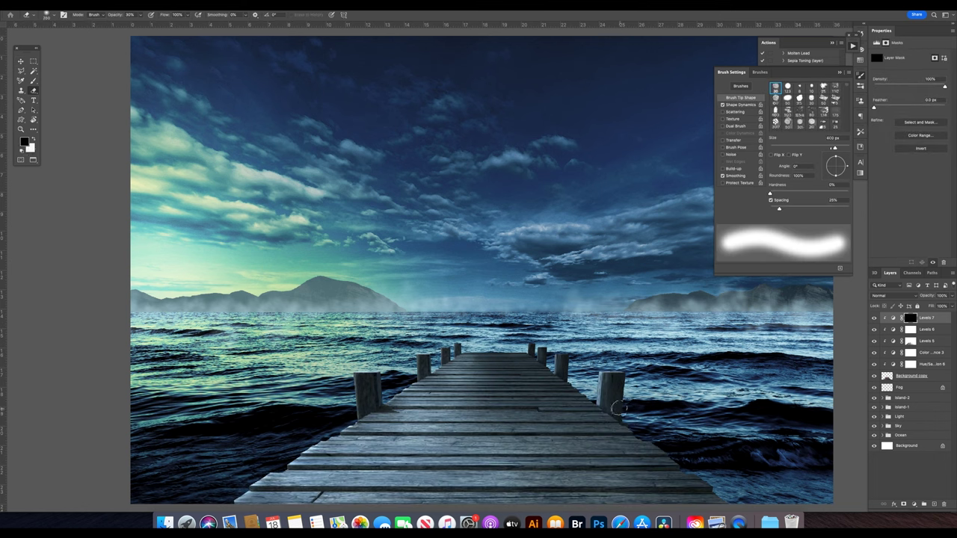
{"action": "key", "text": "bracketleft"}
{"action": "key", "text": "bracketleft"}
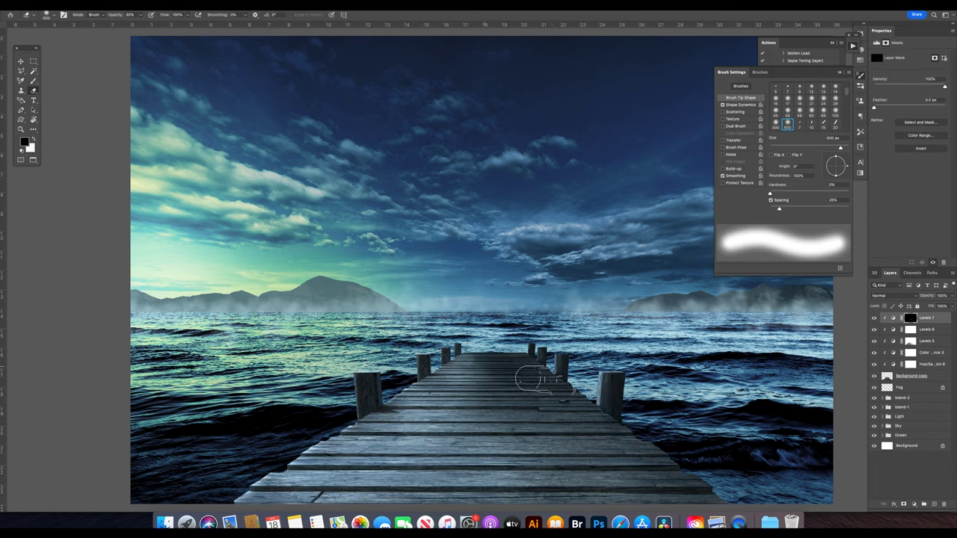
{"action": "key", "text": "bracketright"}
{"action": "key", "text": "bracketright"}
{"action": "key", "text": "bracketright"}
{"action": "key", "text": "bracketright"}
{"action": "key", "text": "bracketright"}
{"action": "key", "text": "bracketright"}
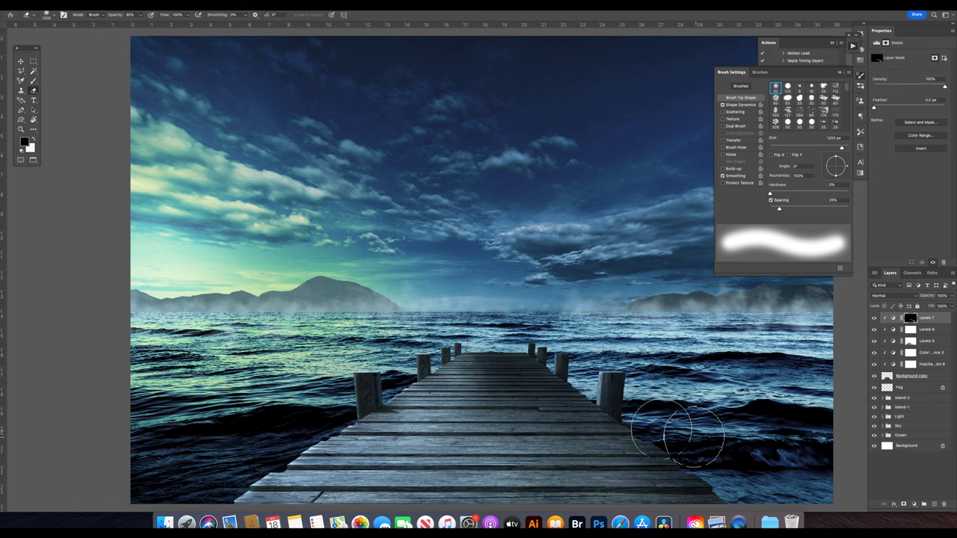
{"action": "key", "text": "bracketleft"}
{"action": "key", "text": "bracketleft"}
{"action": "key", "text": "bracketleft"}
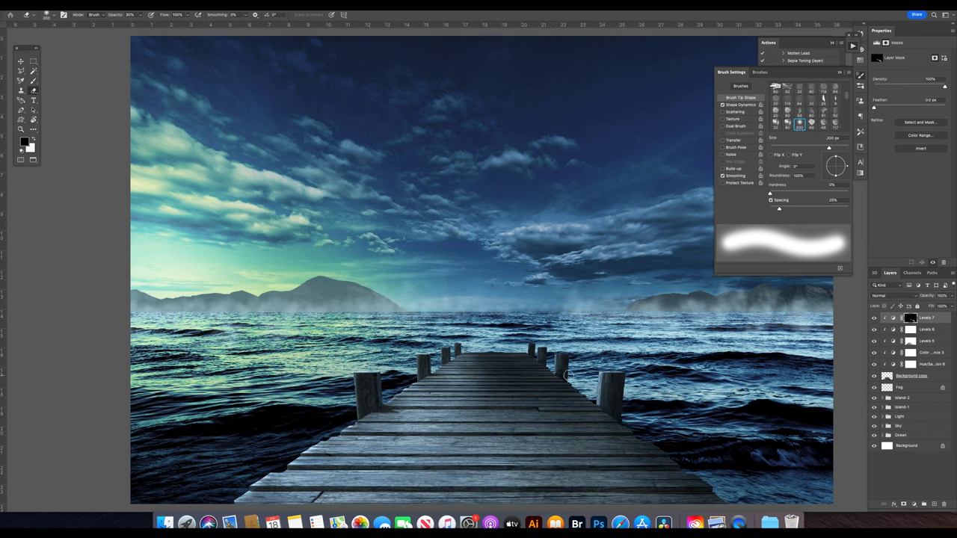
Size the brush at 90–175 px and soften its hardness to 0%.
{"action": "key", "text": "v"}
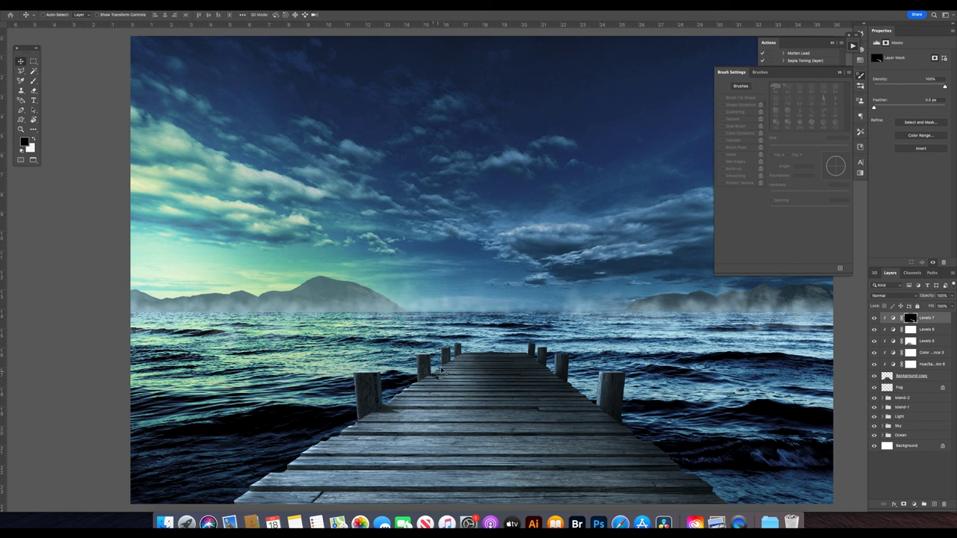
{"action": "key", "text": "b"}
{"action": "key", "text": "bracketleft"}
{"action": "key", "text": "bracketleft"}
{"action": "key", "text": "bracketleft"}
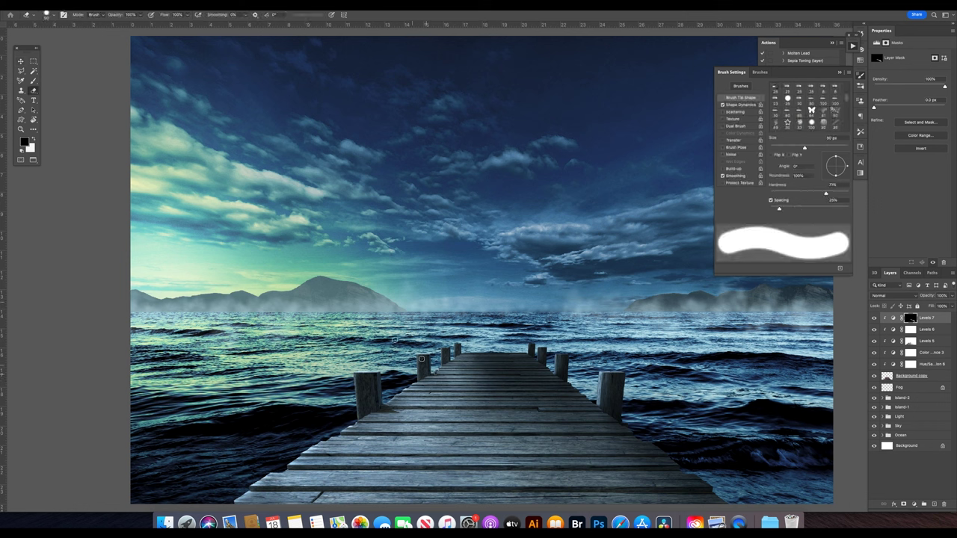
{"action": "left_click_drag", "start_coordinate": [790, 196], "coordinate": [780, 193]}
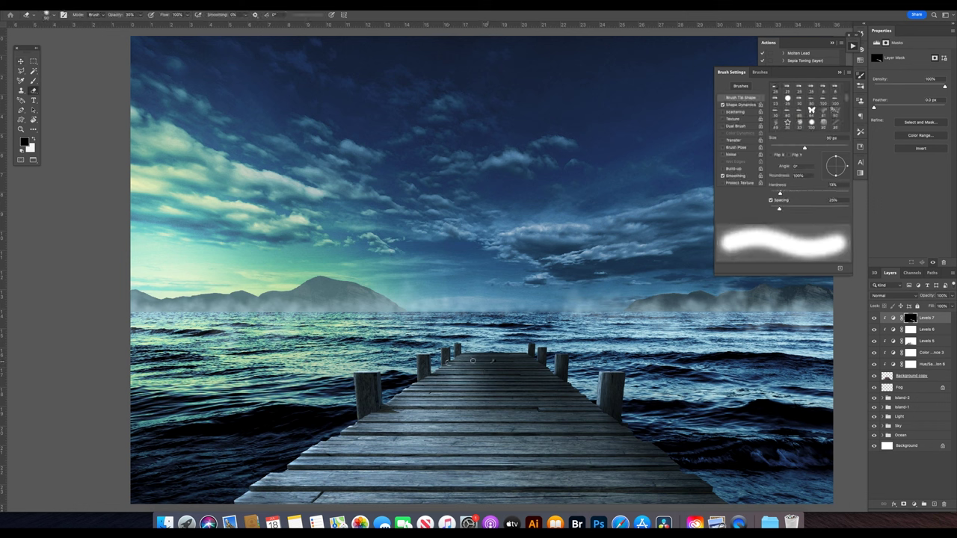
{"action": "key", "text": "bracketright"}
{"action": "key", "text": "bracketright"}
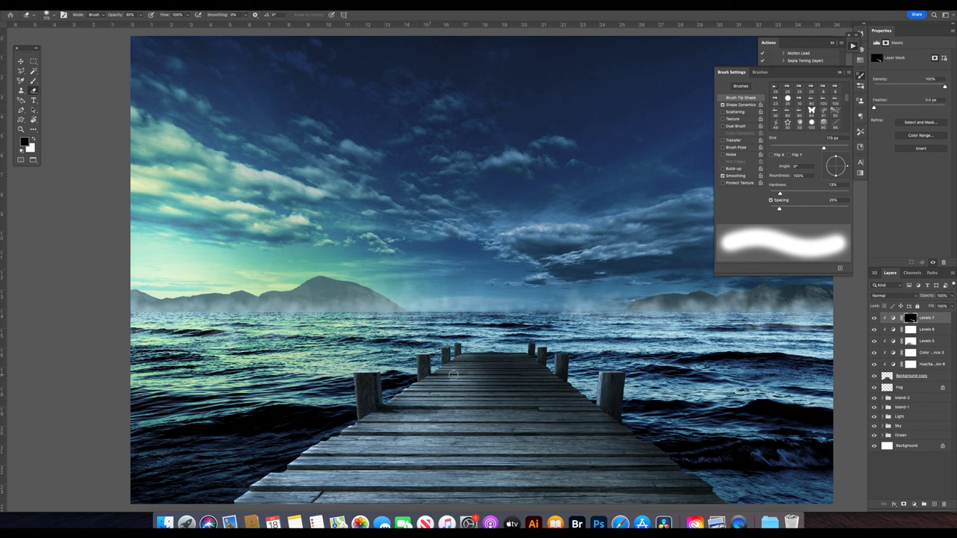
{"action": "key", "text": "bracketright"}
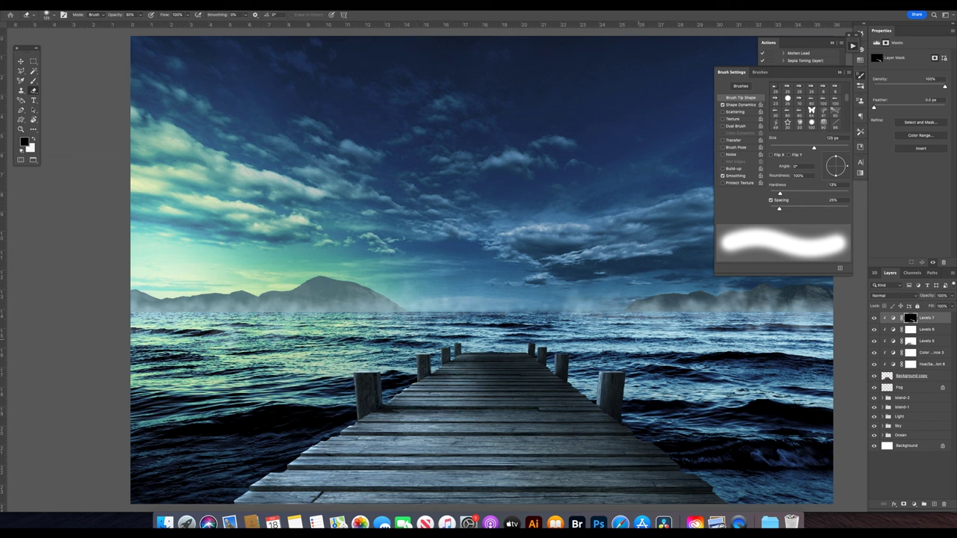
{"action": "left_click_drag", "start_coordinate": [780, 193], "coordinate": [762, 195]}
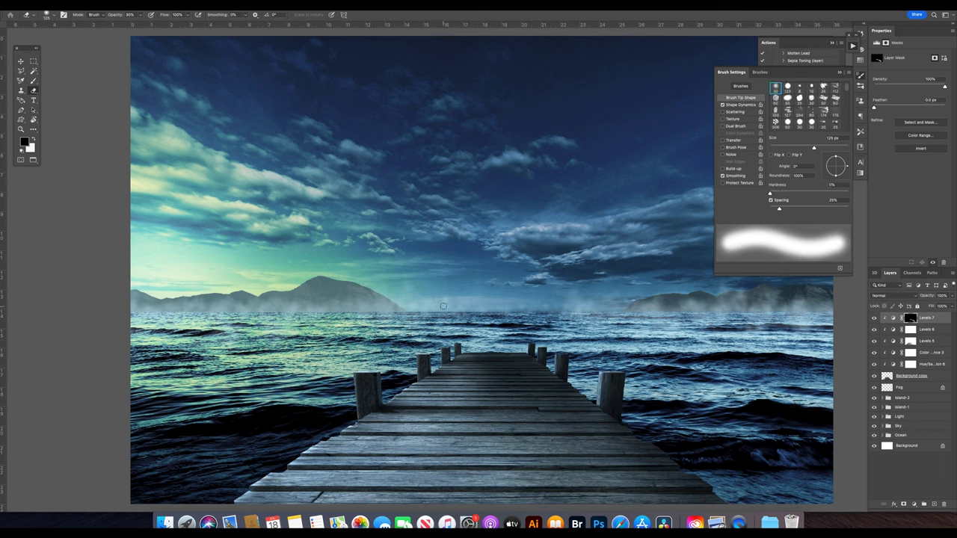
Paint on the Levels 5 mask, zoom out, and reselect Levels 7 with a 600 px brush.
{"action": "left_click", "coordinate": [910, 341]}
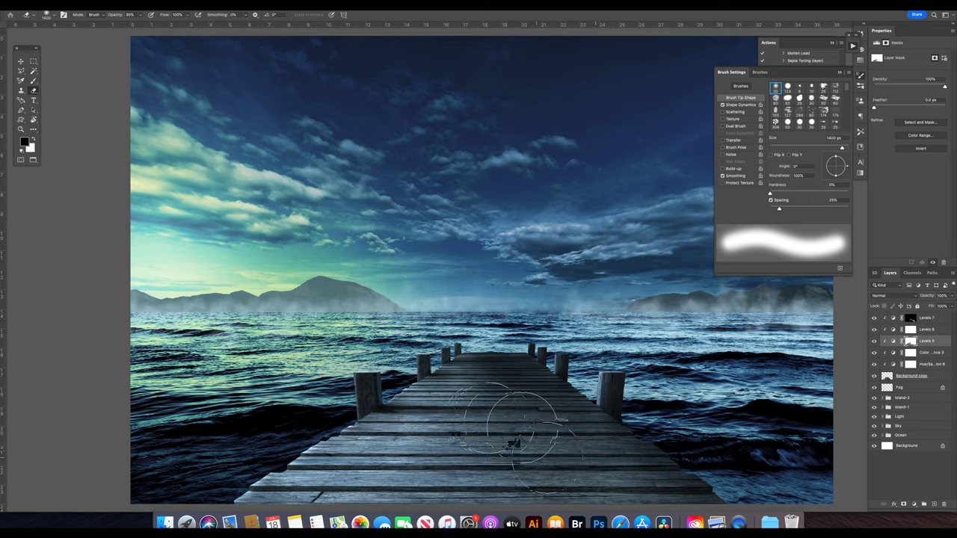
{"action": "key", "text": "super+minus"}
{"action": "key", "text": "bracketleft"}
{"action": "key", "text": "bracketleft"}
{"action": "key", "text": "bracketleft"}
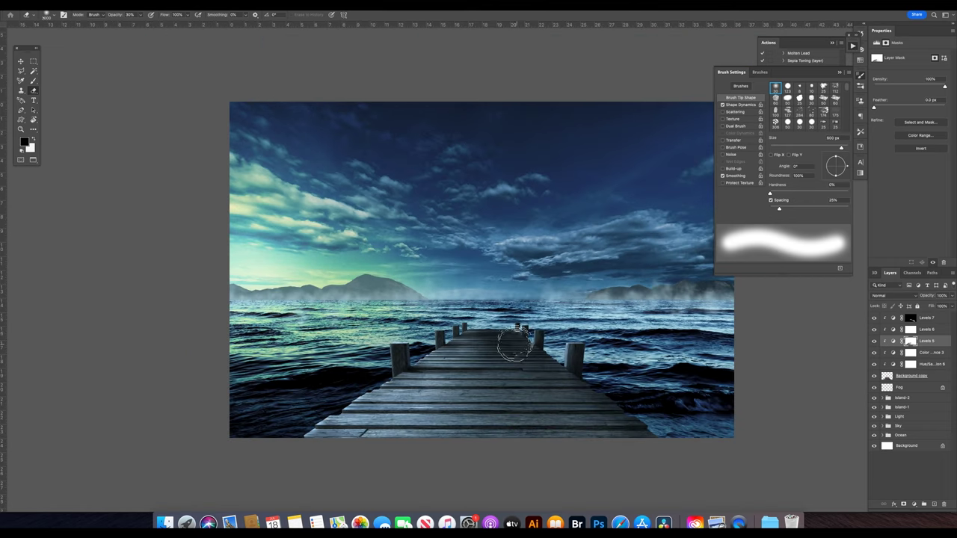
{"action": "left_click", "coordinate": [899, 318]}
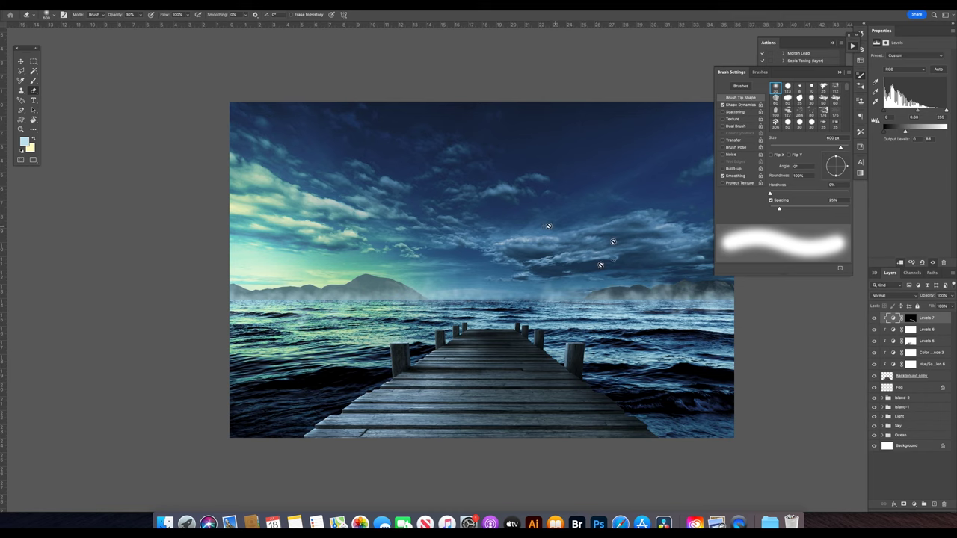
Group the pier layers down to Background copy and name the group Bridge.
{"action": "left_click", "coordinate": [913, 374], "text": "shift"}
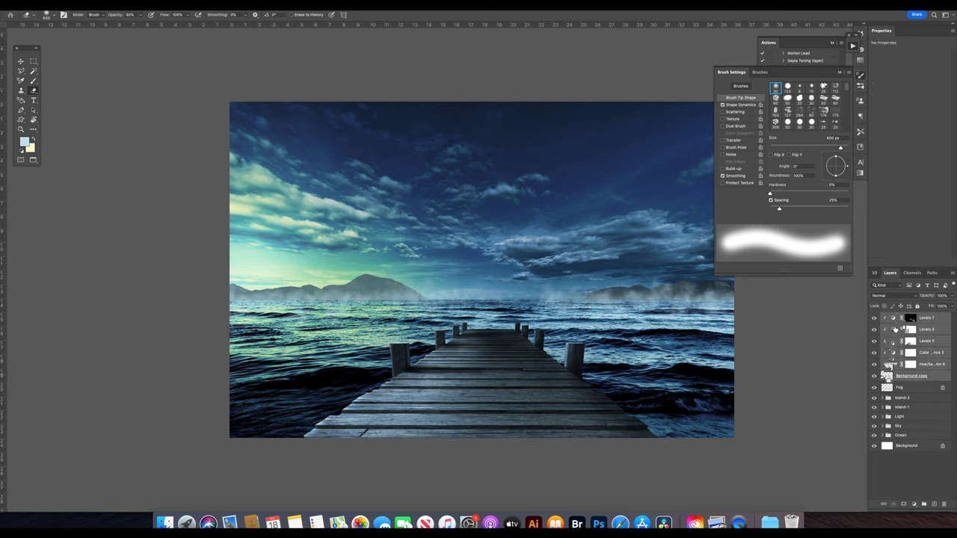
{"action": "key", "text": "super+g"}
{"action": "left_click", "coordinate": [902, 327]}
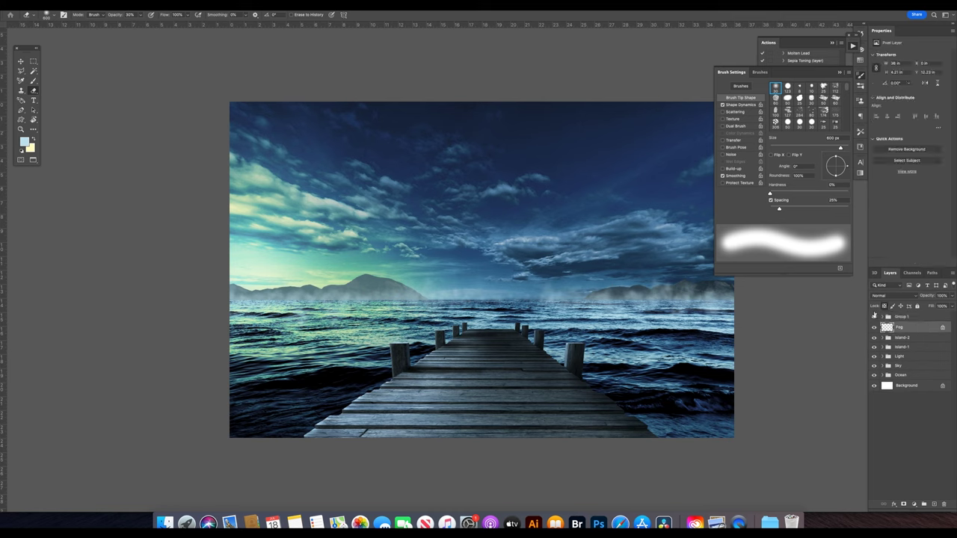
{"action": "double_click", "coordinate": [901, 317]}
{"action": "key", "text": "Return"}
{"action": "key", "text": "z"}
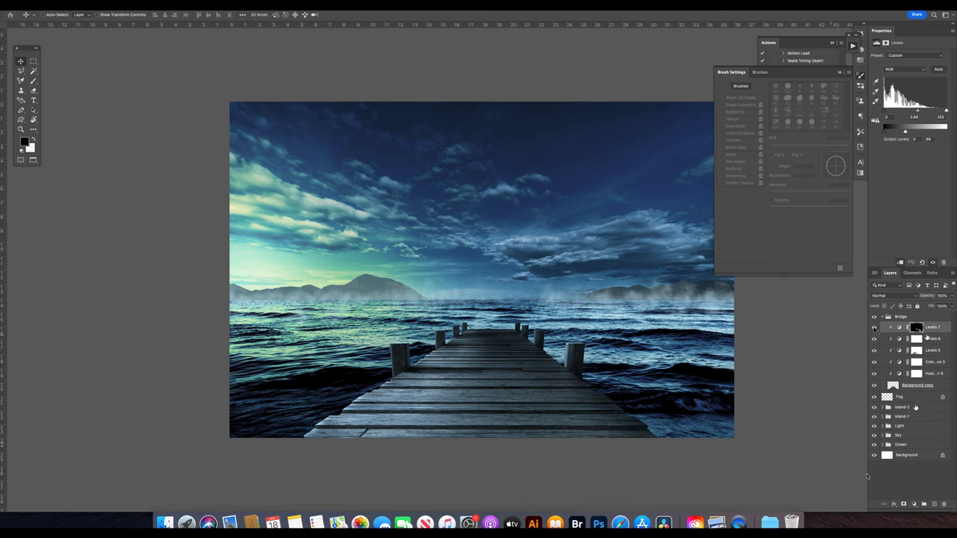
Add a colorized Hue/Saturation layer inside Bridge, tinting the pier toward hue 178.
{"action": "left_click", "coordinate": [913, 505]}
{"action": "left_click", "coordinate": [924, 426]}
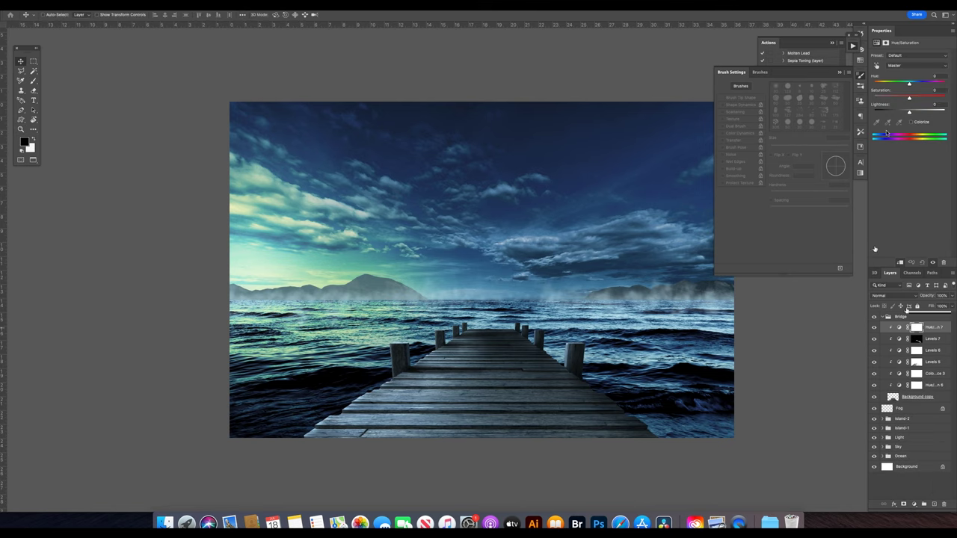
{"action": "left_click", "coordinate": [910, 122]}
{"action": "left_click_drag", "start_coordinate": [894, 98], "coordinate": [903, 99]}
{"action": "left_click_drag", "start_coordinate": [874, 83], "coordinate": [893, 84]}
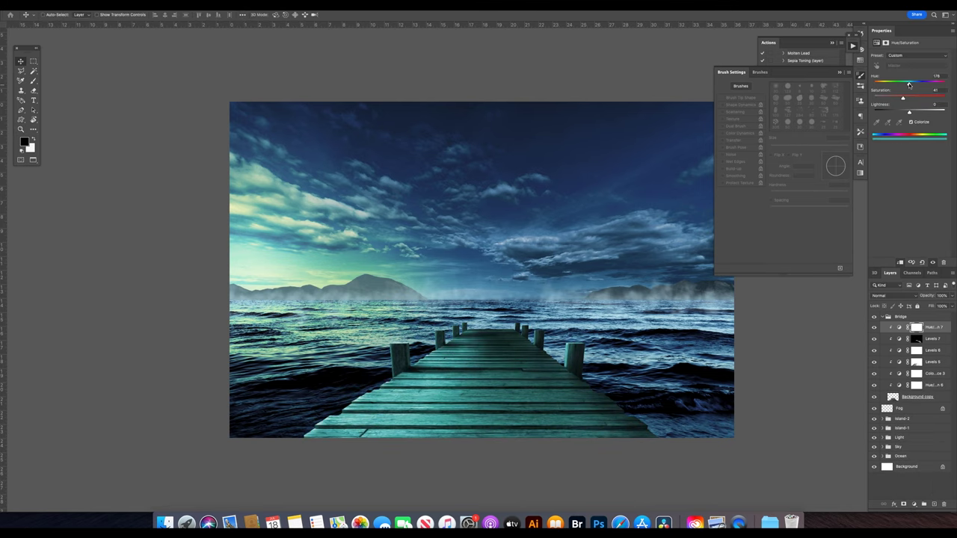
Invert the Hue/Saturation mask to hide the tint and set a 40% brush.
{"action": "left_click", "coordinate": [916, 327]}
{"action": "key", "text": "ctrl+i"}
{"action": "key", "text": "b"}
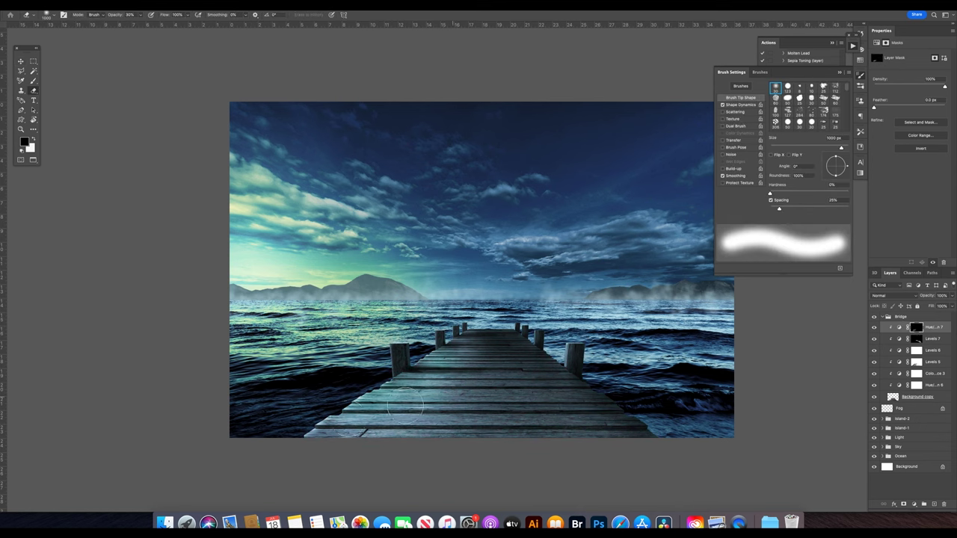
{"action": "key", "text": "4"}
Paint the tint mask with a full-opacity 400 px brush, zoom out, and collapse Bridge.
{"action": "left_click", "coordinate": [899, 327]}
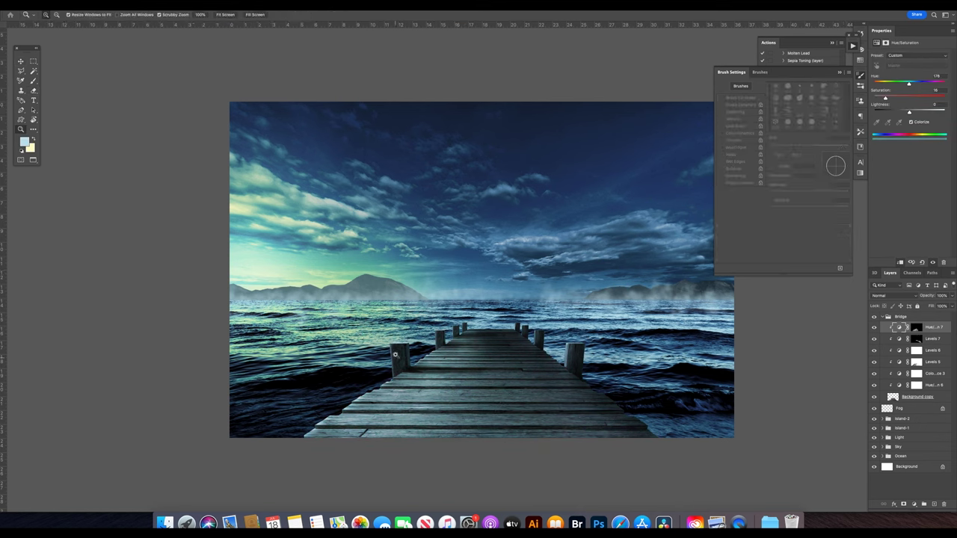
{"action": "scroll", "coordinate": [422, 340], "scroll_direction": "up", "scroll_amount": 2}
{"action": "left_click", "coordinate": [917, 328]}
{"action": "key", "text": "0"}
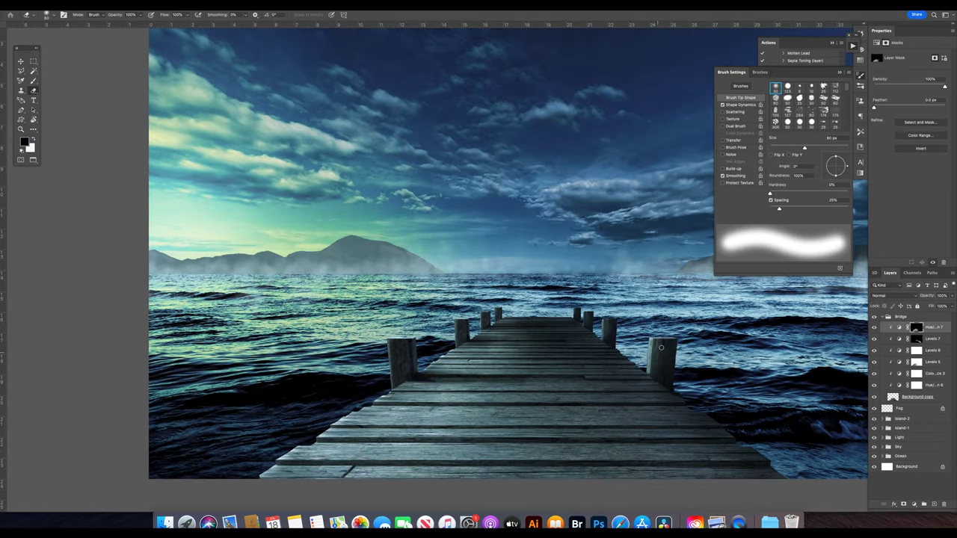
{"action": "key", "text": "bracketright"}
{"action": "key", "text": "bracketright"}
{"action": "key", "text": "bracketright"}
{"action": "key", "text": "z"}
{"action": "left_click_drag", "start_coordinate": [601, 280], "coordinate": [457, 314]}
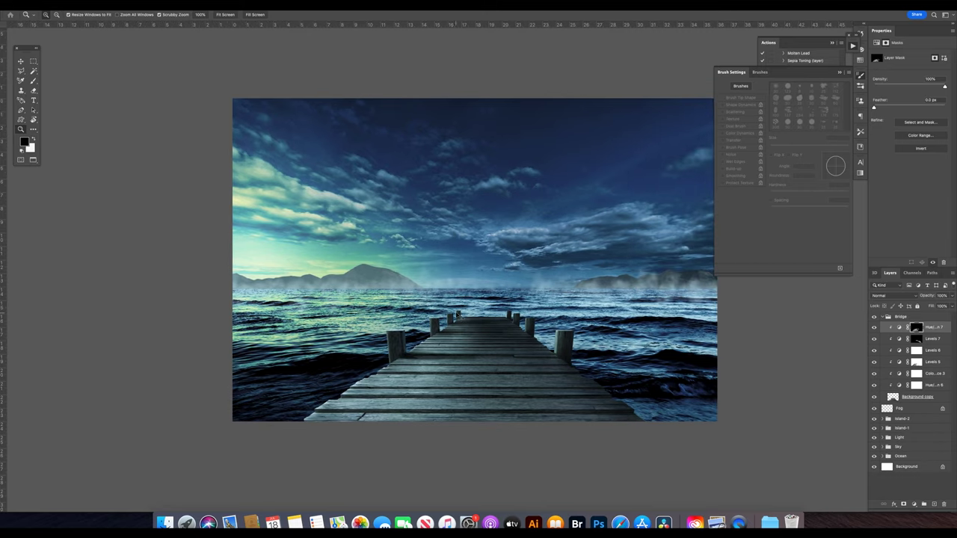
{"action": "left_click", "coordinate": [887, 317]}
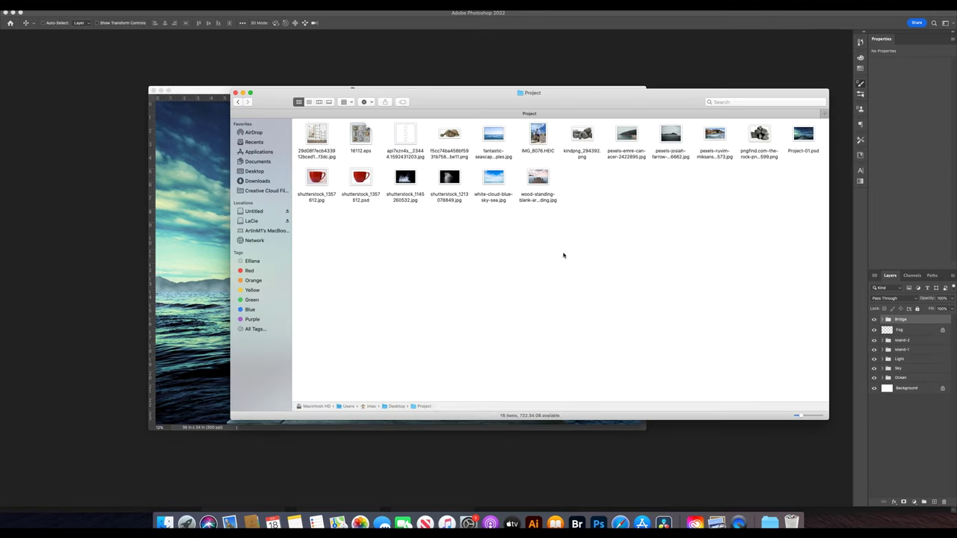
Open the red cup image and bring it into Project-01.psd beneath the Bridge group.
{"action": "double_click", "coordinate": [360, 179]}
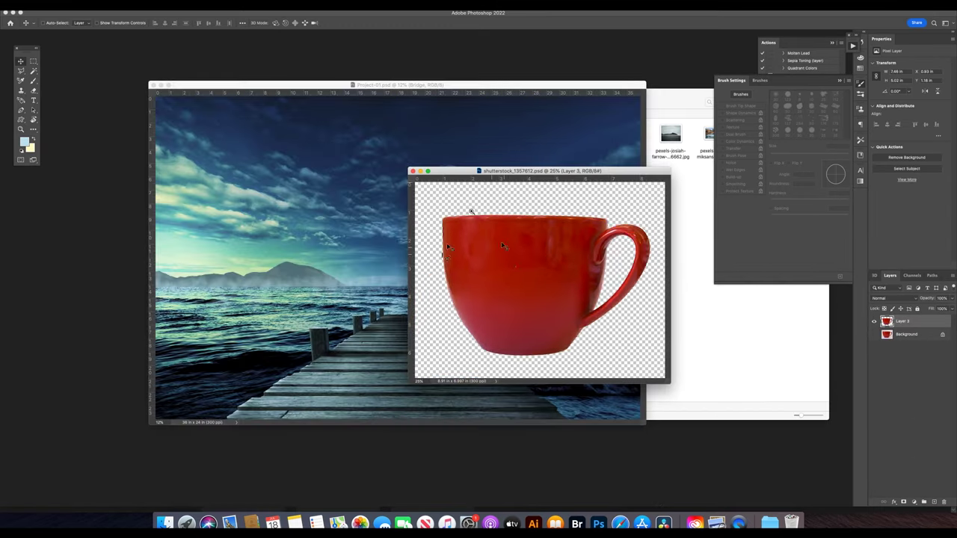
{"action": "mouse_move", "coordinate": [467, 257]}
{"action": "left_mouse_down"}
{"action": "mouse_move", "coordinate": [367, 270]}
{"action": "mouse_move", "coordinate": [385, 299]}
{"action": "left_mouse_up"}
{"action": "left_click_drag", "start_coordinate": [901, 320], "coordinate": [901, 336]}
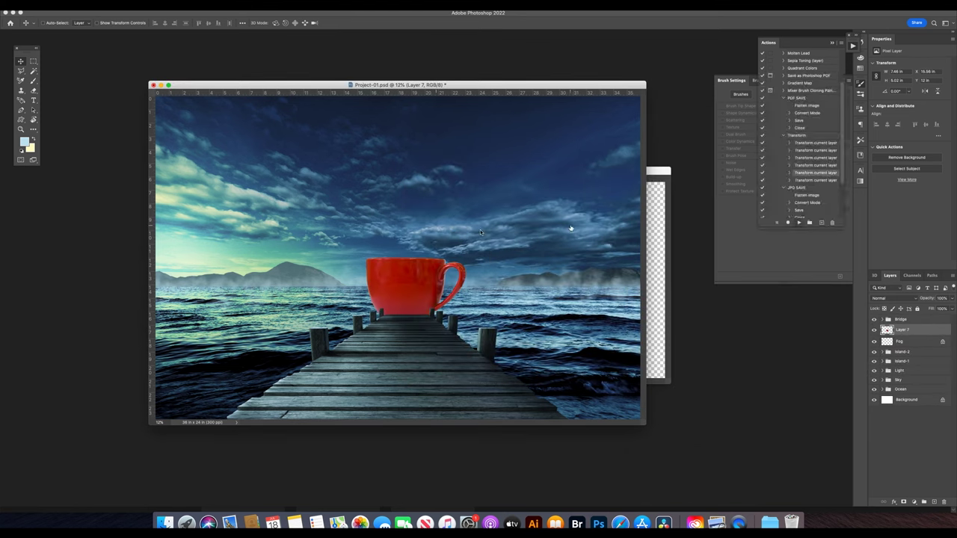
Move and enlarge the cup so it towers at the pier's far end.
{"action": "left_click_drag", "start_coordinate": [419, 242], "coordinate": [426, 271]}
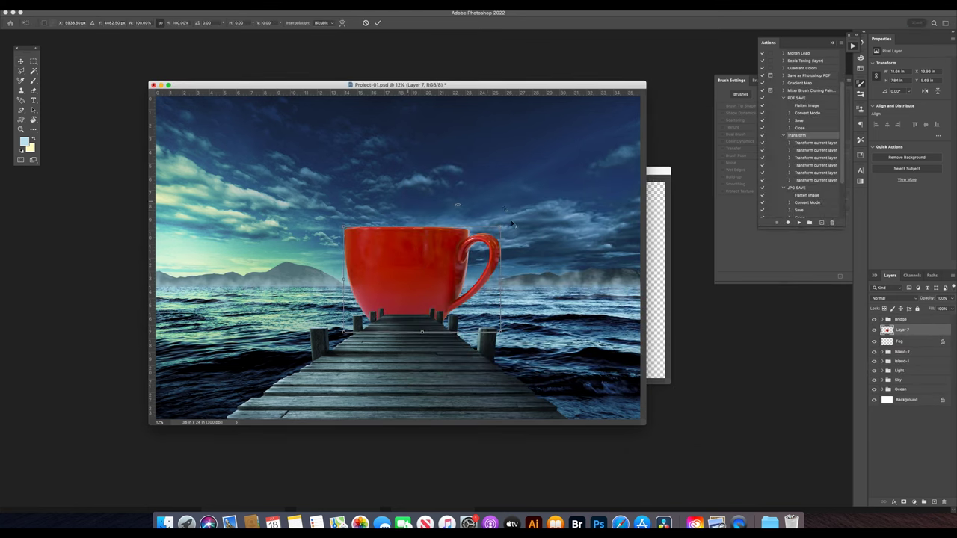
{"action": "left_click_drag", "start_coordinate": [500, 228], "coordinate": [505, 223]}
{"action": "left_click_drag", "start_coordinate": [389, 272], "coordinate": [385, 269]}
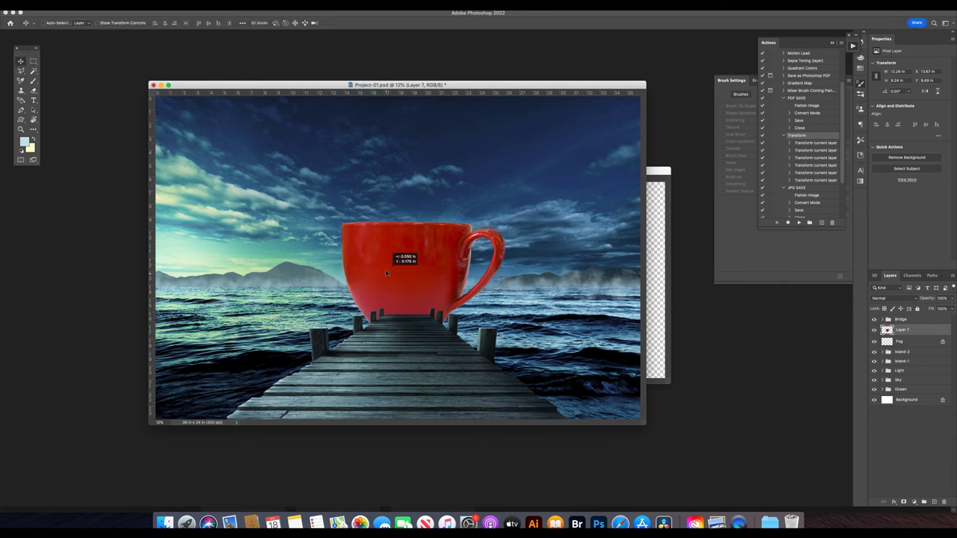
{"action": "left_click_drag", "start_coordinate": [503, 223], "coordinate": [509, 218]}
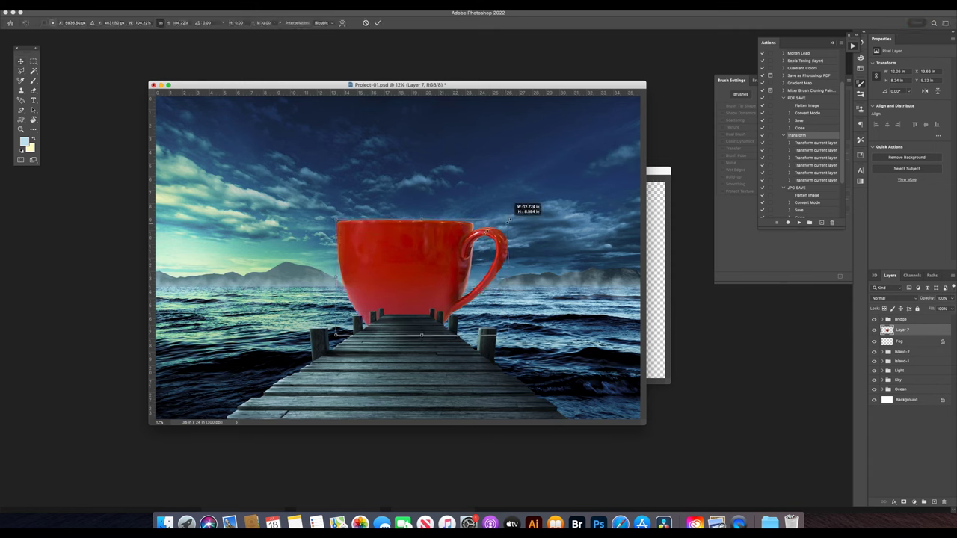
{"action": "left_click_drag", "start_coordinate": [428, 262], "coordinate": [427, 266]}
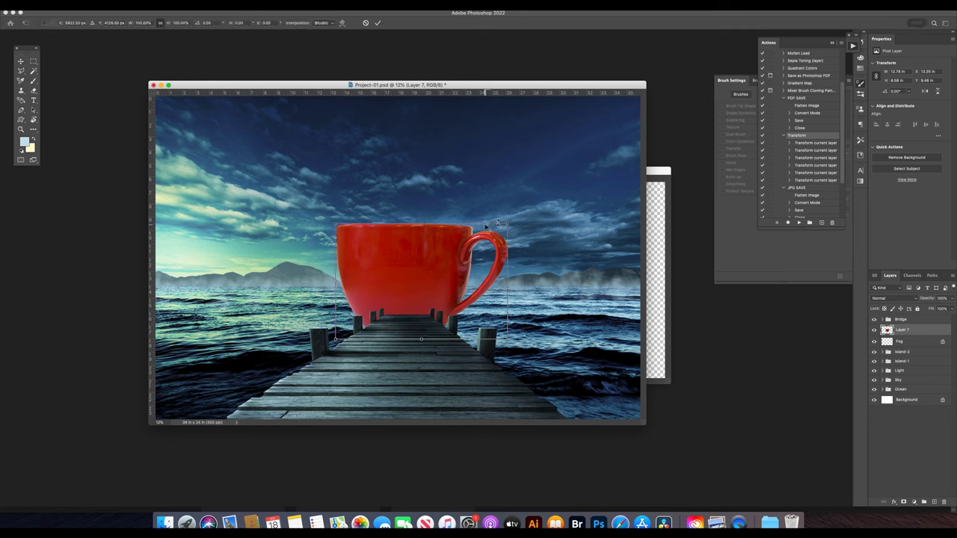
{"action": "left_click_drag", "start_coordinate": [508, 222], "coordinate": [513, 218]}
{"action": "left_click_drag", "start_coordinate": [446, 282], "coordinate": [446, 283]}
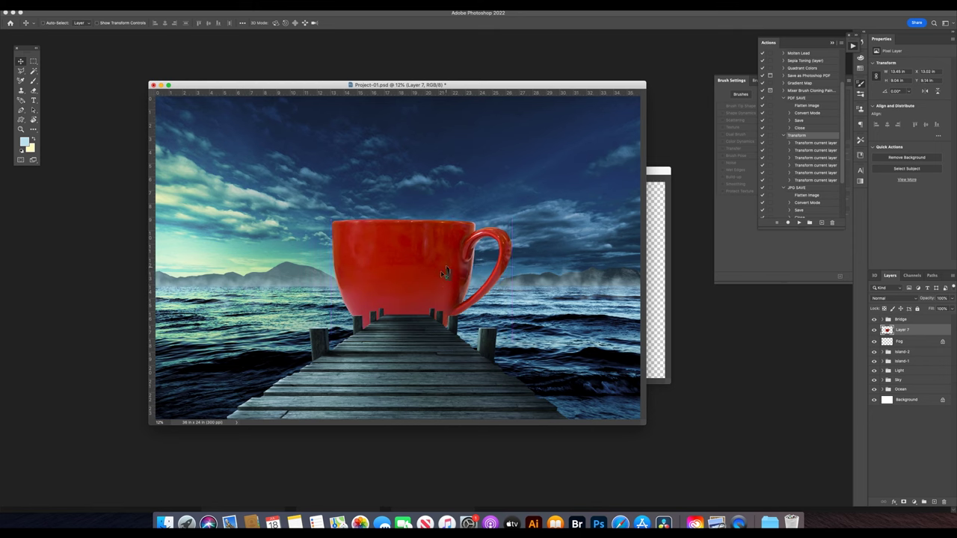
{"action": "left_click_drag", "start_coordinate": [510, 221], "coordinate": [516, 217]}
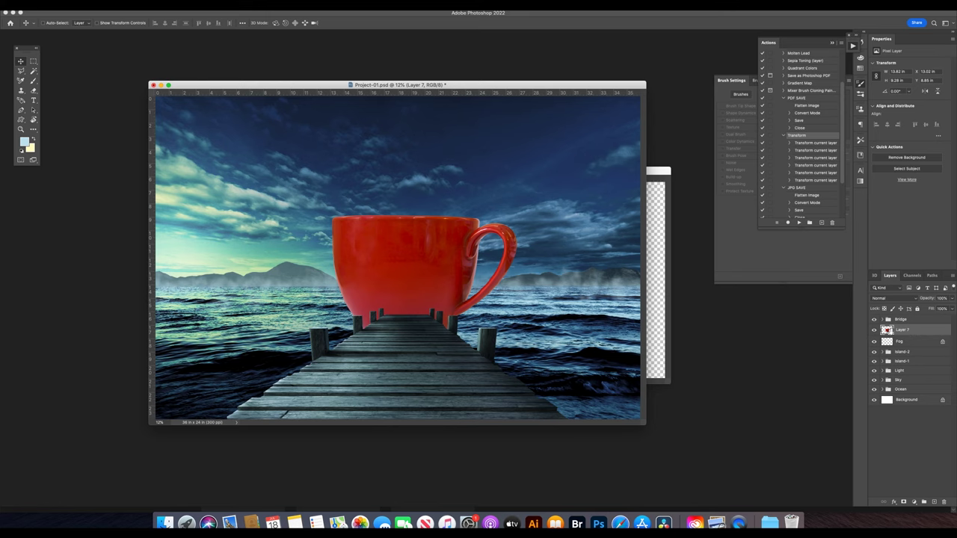
Add Color Balance and a colorized Hue/Saturation (saturation 46, hue 207) above the cup.
{"action": "left_click", "coordinate": [914, 503]}
{"action": "left_click", "coordinate": [909, 425]}
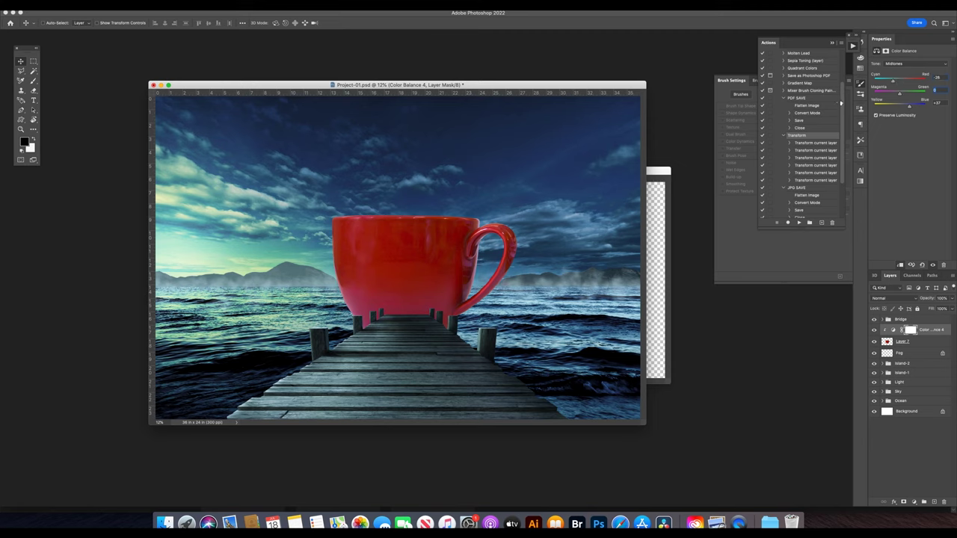
{"action": "left_click", "coordinate": [913, 502]}
{"action": "left_click", "coordinate": [908, 416]}
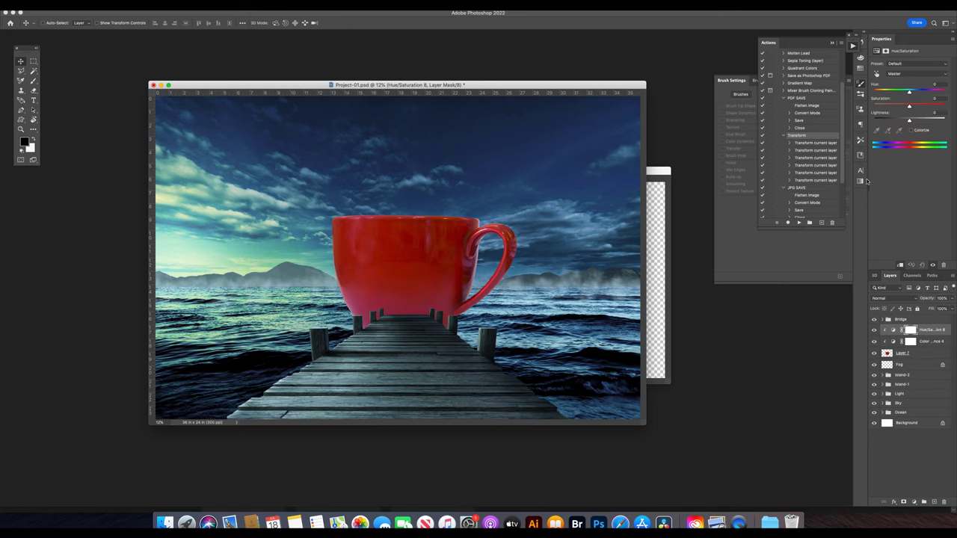
{"action": "left_click", "coordinate": [911, 130]}
{"action": "mouse_move", "coordinate": [891, 106]}
{"action": "left_mouse_down"}
{"action": "mouse_move", "coordinate": [906, 106]}
{"action": "mouse_move", "coordinate": [887, 93]}
{"action": "mouse_move", "coordinate": [911, 96]}
{"action": "left_mouse_up"}
{"action": "type", "text": "207"}
{"action": "key", "text": "Tab"}
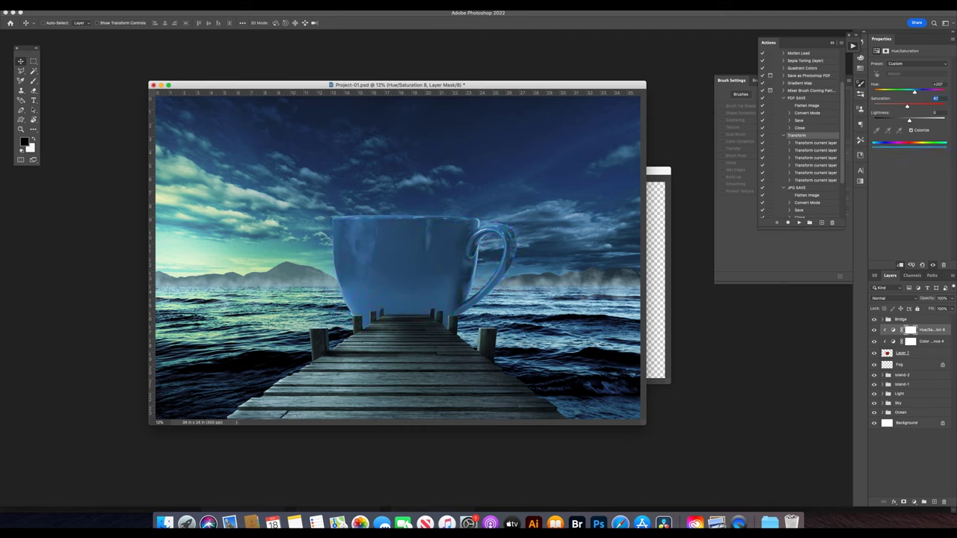
Fade the Hue/Saturation to 30% opacity and add Levels 8 darkening the cup's highlights.
{"action": "left_click", "coordinate": [889, 331]}
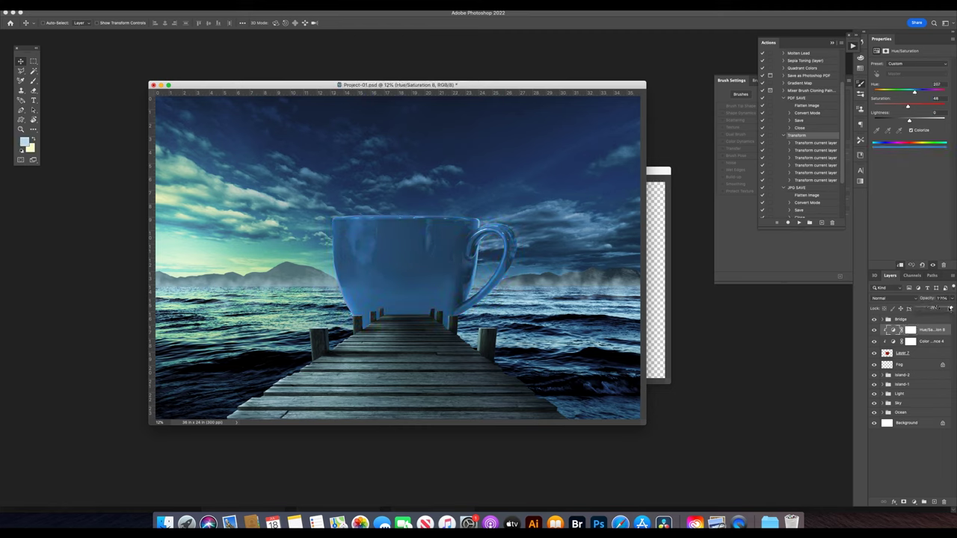
{"action": "left_click_drag", "start_coordinate": [951, 308], "coordinate": [927, 309]}
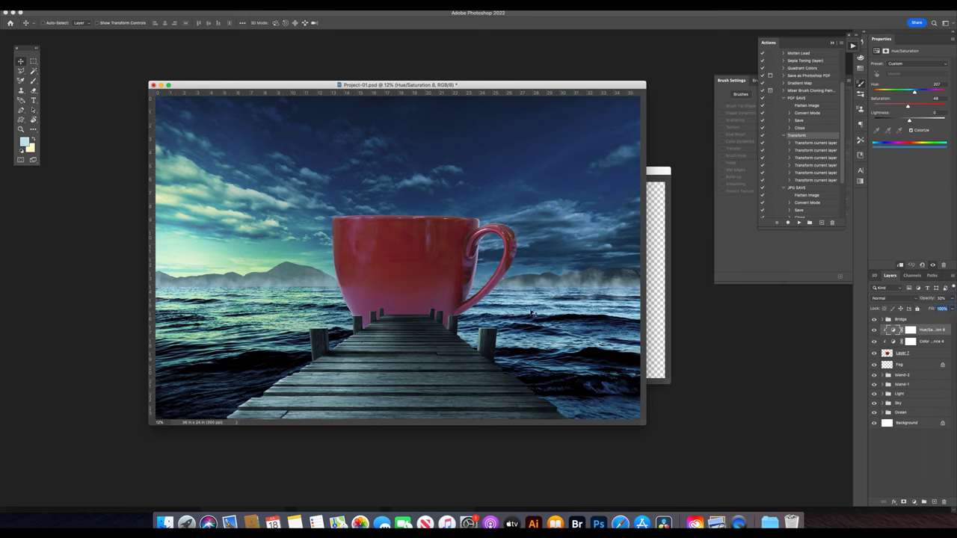
{"action": "left_click", "coordinate": [913, 501]}
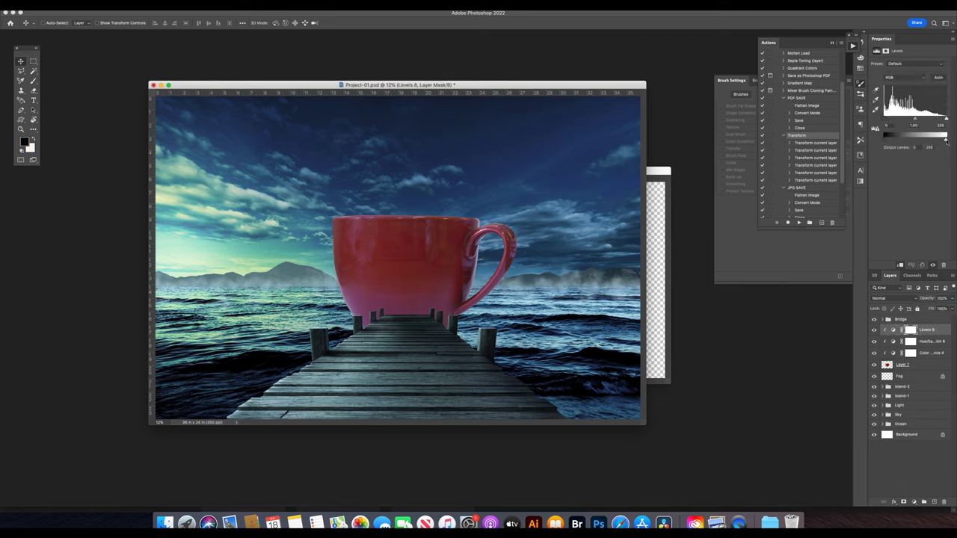
{"action": "left_click_drag", "start_coordinate": [946, 138], "coordinate": [929, 139]}
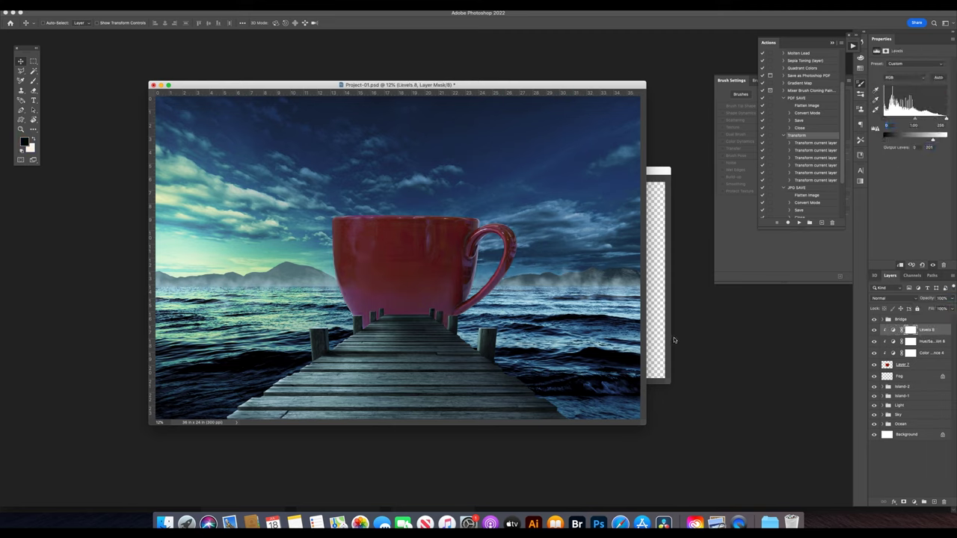
{"action": "left_click", "coordinate": [914, 502]}
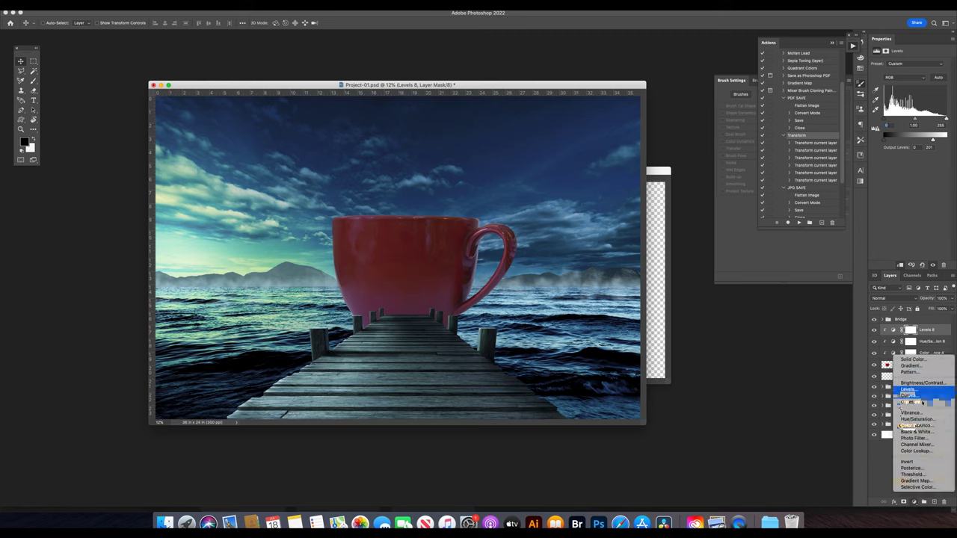
Add a Levels 9 layer brightening the cup and invert its mask to black.
{"action": "left_click", "coordinate": [909, 388]}
{"action": "mouse_move", "coordinate": [946, 119]}
{"action": "left_mouse_down"}
{"action": "mouse_move", "coordinate": [918, 118]}
{"action": "mouse_move", "coordinate": [902, 139]}
{"action": "left_mouse_up"}
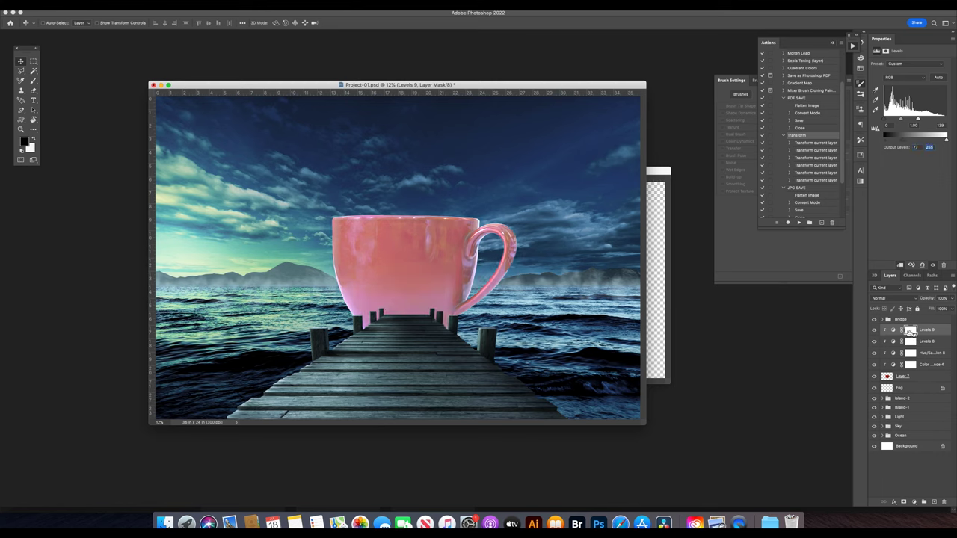
{"action": "left_click", "coordinate": [910, 330]}
{"action": "key", "text": "ctrl+i"}
Paint the brightening along the cup's top rim and, at 20% opacity, down its left edge.
{"action": "key", "text": "b"}
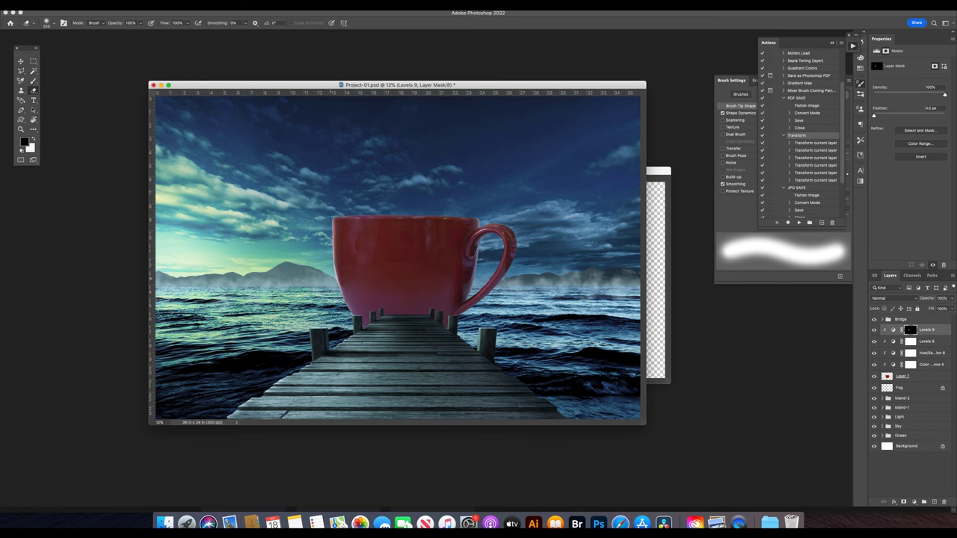
{"action": "key", "text": "ctrl+plus"}
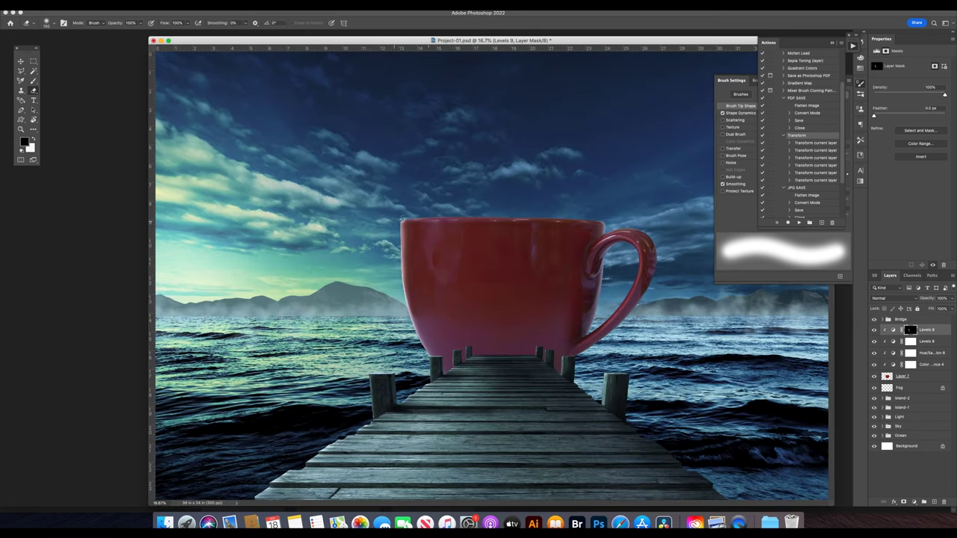
{"action": "left_click_drag", "start_coordinate": [402, 218], "coordinate": [493, 213]}
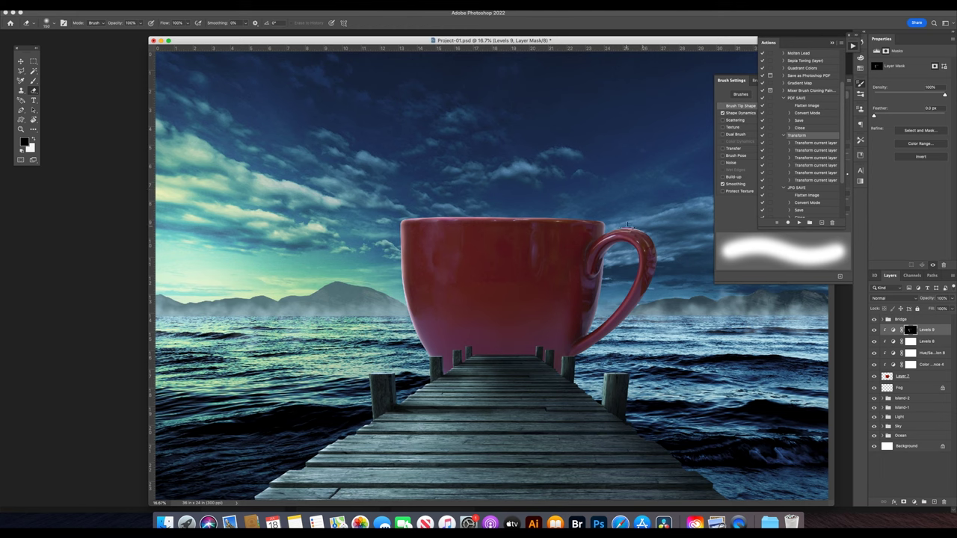
{"action": "key", "text": "2"}
{"action": "left_click_drag", "start_coordinate": [402, 221], "coordinate": [412, 351]}
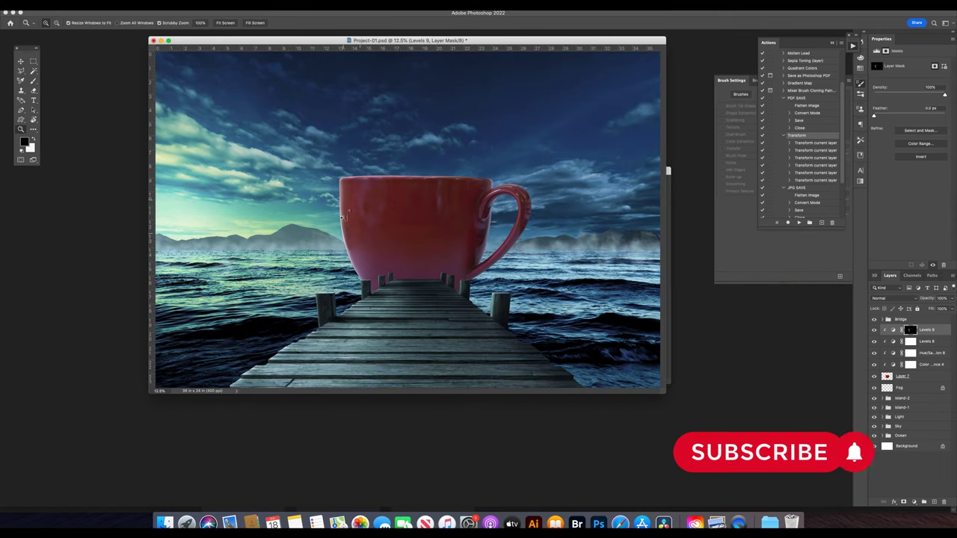
Try a colorized orange Hue/Saturation on the cup, then delete it.
{"action": "left_click", "coordinate": [914, 502]}
{"action": "left_click", "coordinate": [916, 416]}
{"action": "left_click", "coordinate": [912, 130]}
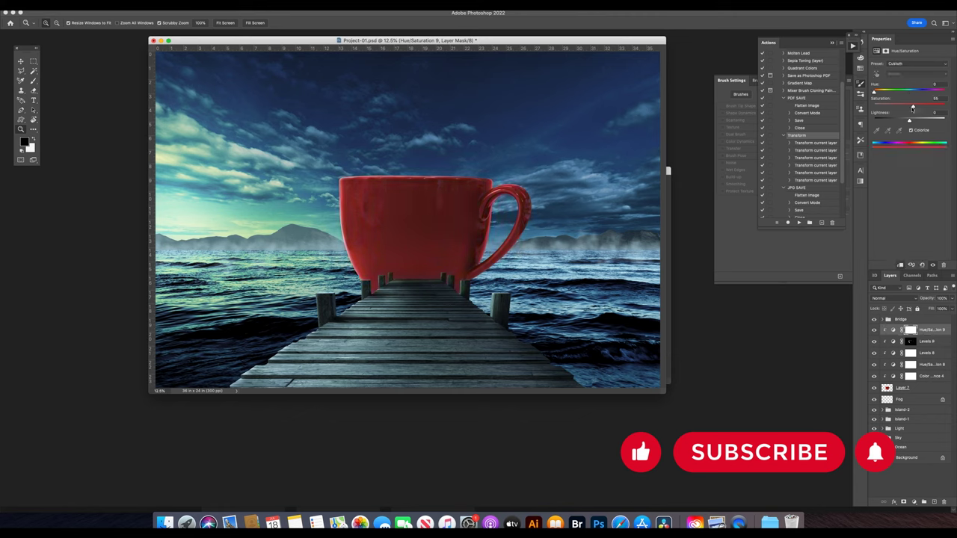
{"action": "left_click_drag", "start_coordinate": [873, 91], "coordinate": [879, 91]}
{"action": "key", "text": "BackSpace"}
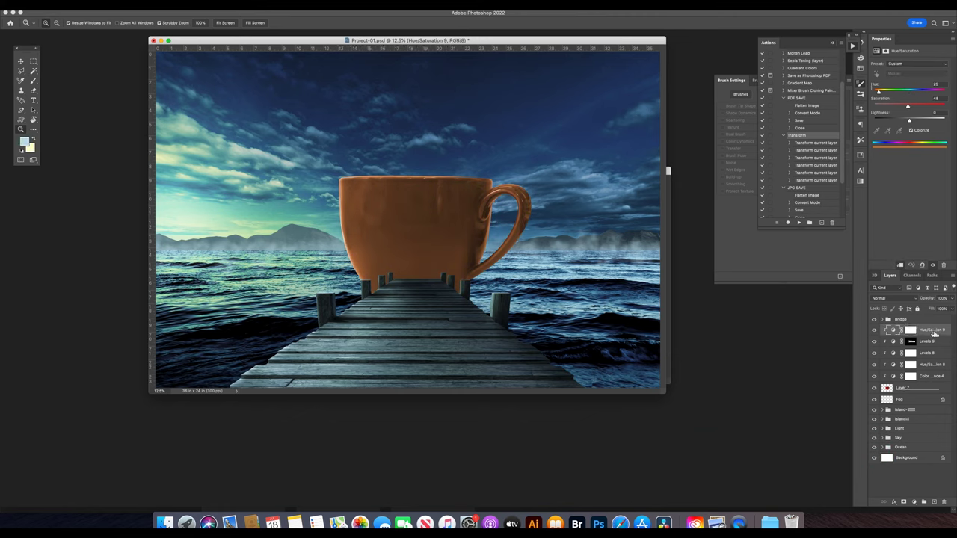
Add a Color Balance 5 layer with an inverted, painted mask, plus a new Levels 10 layer.
{"action": "left_click", "coordinate": [914, 502]}
{"action": "left_click", "coordinate": [916, 428]}
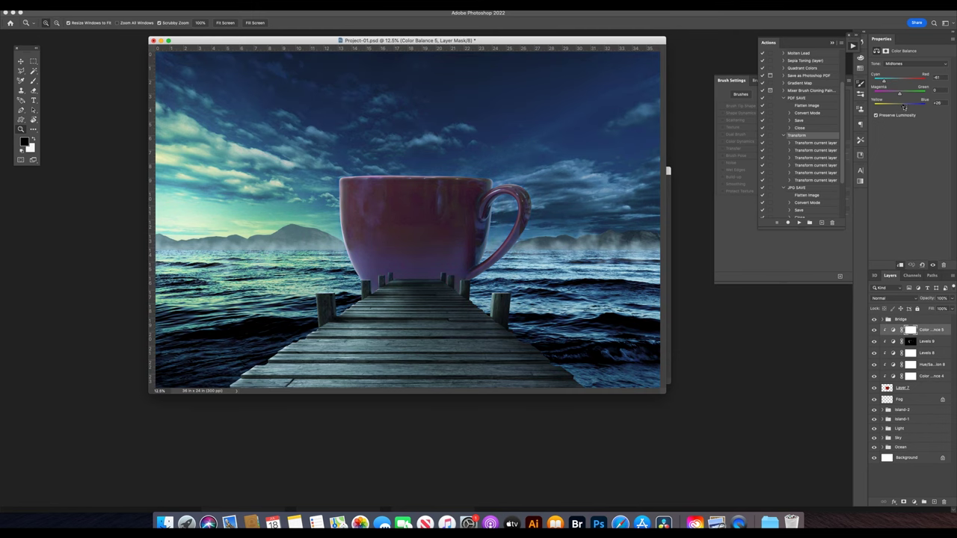
{"action": "left_click", "coordinate": [916, 332]}
{"action": "key", "text": "ctrl+i"}
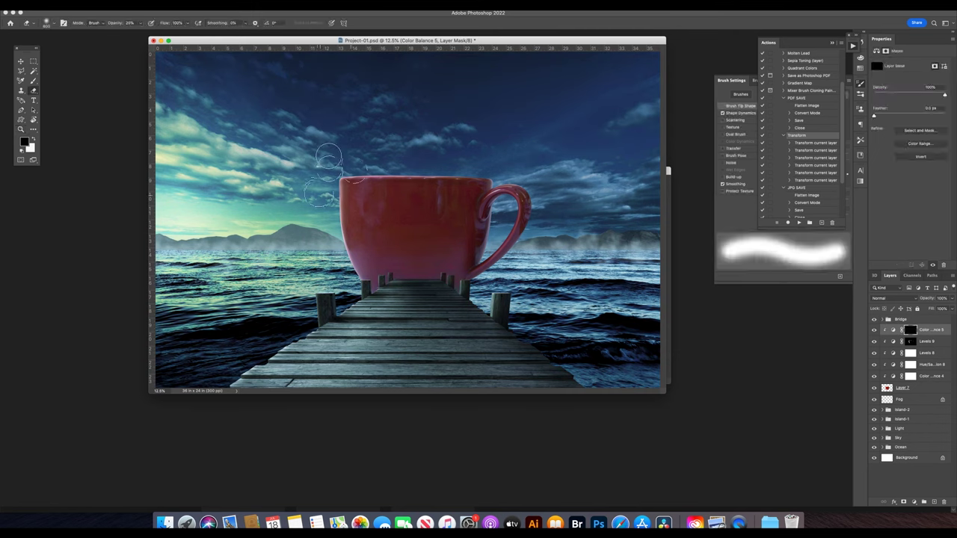
{"action": "key", "text": "b"}
{"action": "key", "text": "v"}
{"action": "left_click", "coordinate": [913, 502]}
{"action": "left_click", "coordinate": [916, 388]}
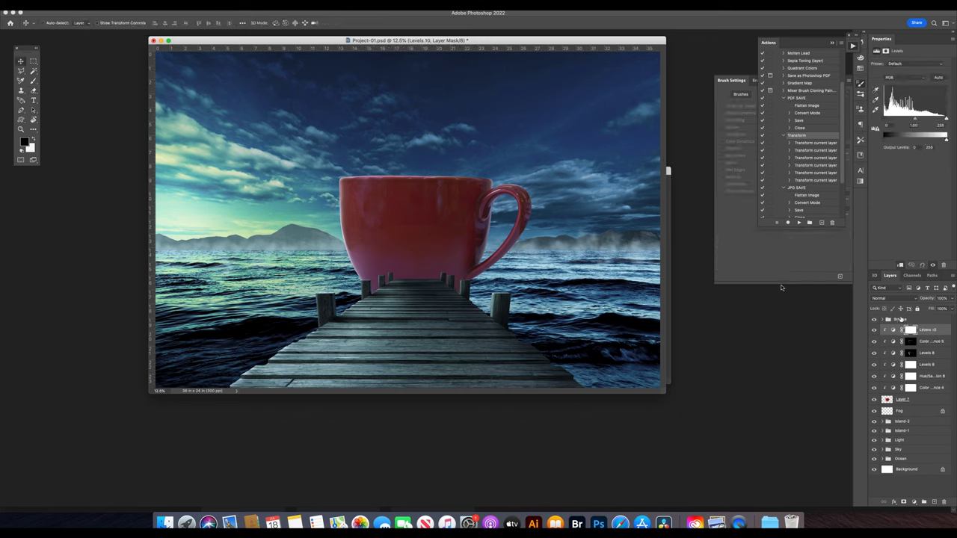
Lower Levels 10 output white, invert its mask, and paint darkening around the handle at 50%/30%.
{"action": "left_click_drag", "start_coordinate": [946, 139], "coordinate": [890, 147]}
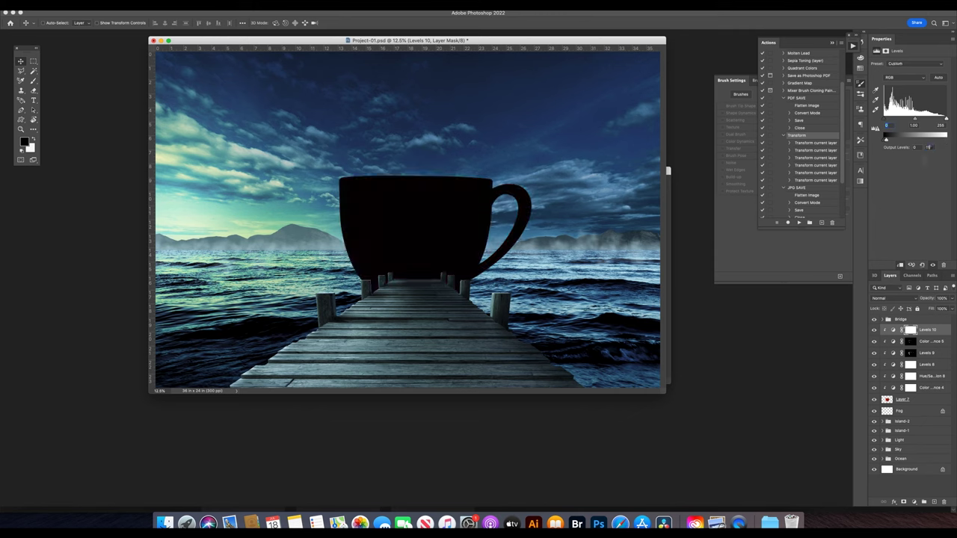
{"action": "key", "text": "ctrl+i"}
{"action": "key", "text": "b"}
{"action": "key", "text": "5"}
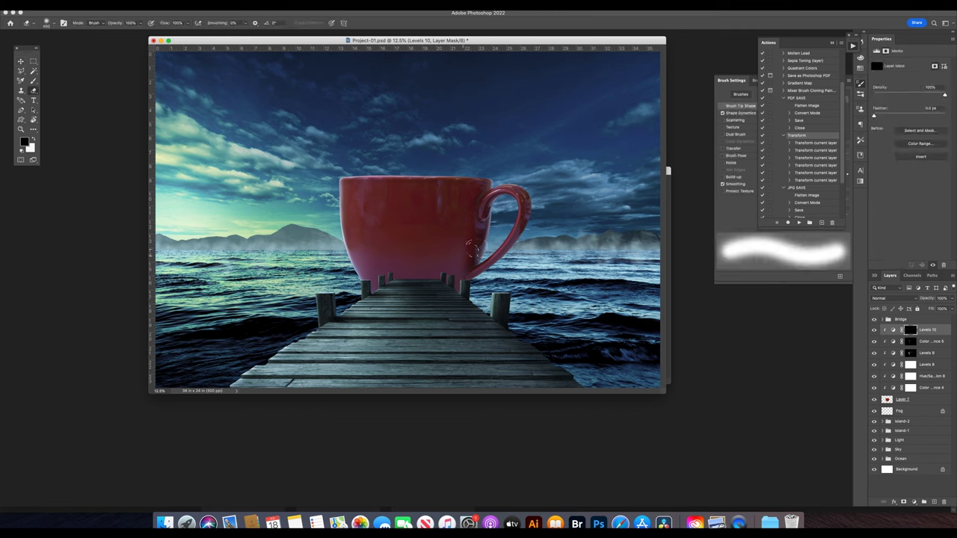
{"action": "key", "text": "bracketright"}
{"action": "key", "text": "bracketright"}
{"action": "mouse_move", "coordinate": [454, 240]}
{"action": "left_mouse_down"}
{"action": "mouse_move", "coordinate": [523, 202]}
{"action": "mouse_move", "coordinate": [459, 202]}
{"action": "mouse_move", "coordinate": [442, 299]}
{"action": "mouse_move", "coordinate": [449, 277]}
{"action": "mouse_move", "coordinate": [519, 205]}
{"action": "mouse_move", "coordinate": [465, 222]}
{"action": "mouse_move", "coordinate": [438, 184]}
{"action": "mouse_move", "coordinate": [431, 274]}
{"action": "mouse_move", "coordinate": [473, 191]}
{"action": "mouse_move", "coordinate": [461, 219]}
{"action": "mouse_move", "coordinate": [434, 216]}
{"action": "mouse_move", "coordinate": [426, 297]}
{"action": "mouse_move", "coordinate": [395, 213]}
{"action": "mouse_move", "coordinate": [453, 209]}
{"action": "mouse_move", "coordinate": [449, 288]}
{"action": "mouse_move", "coordinate": [450, 275]}
{"action": "left_mouse_up"}
{"action": "key", "text": "3"}
Remove the Color Balance tint and add a Levels 11 layer clipped to the cup.
{"action": "key", "text": "alt+bracketleft"}
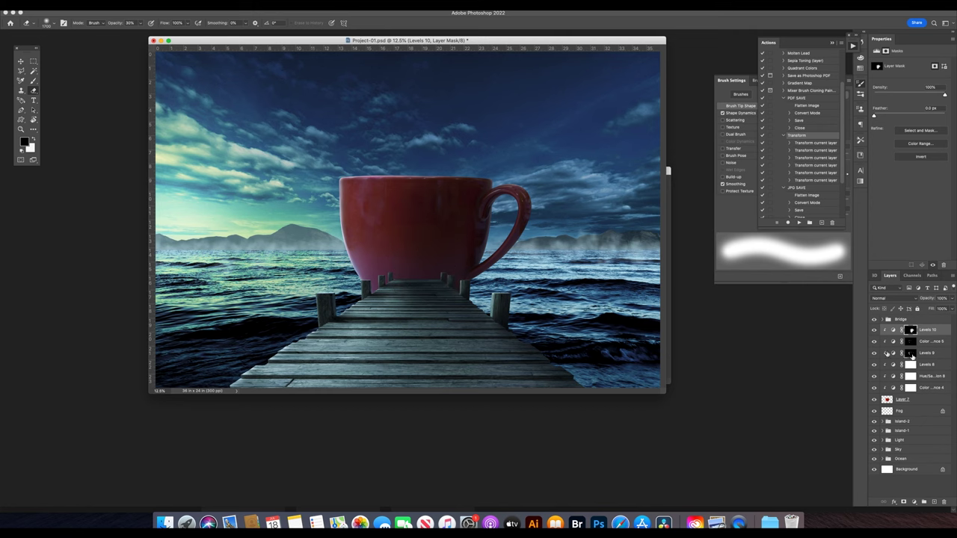
{"action": "key", "text": "alt+bracketleft"}
{"action": "key", "text": "x"}
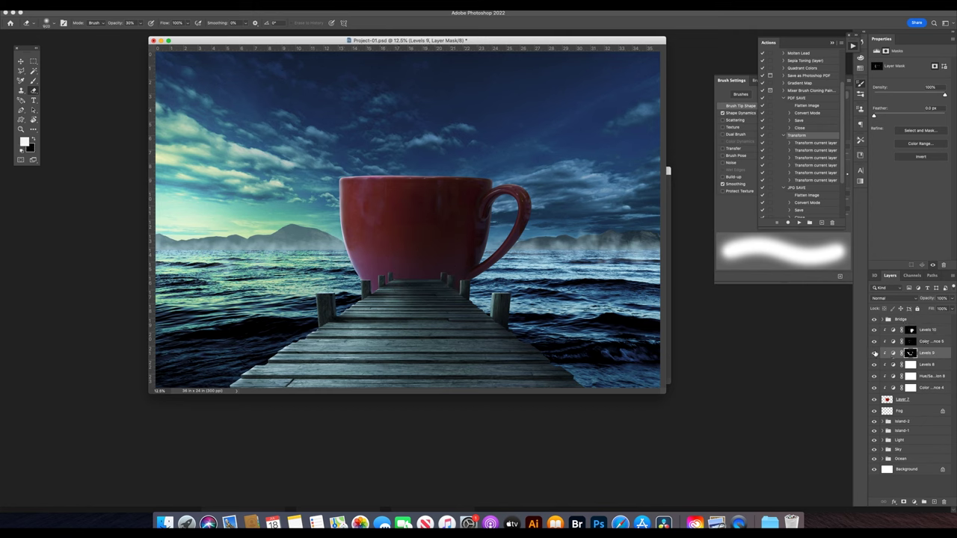
{"action": "key", "text": "0"}
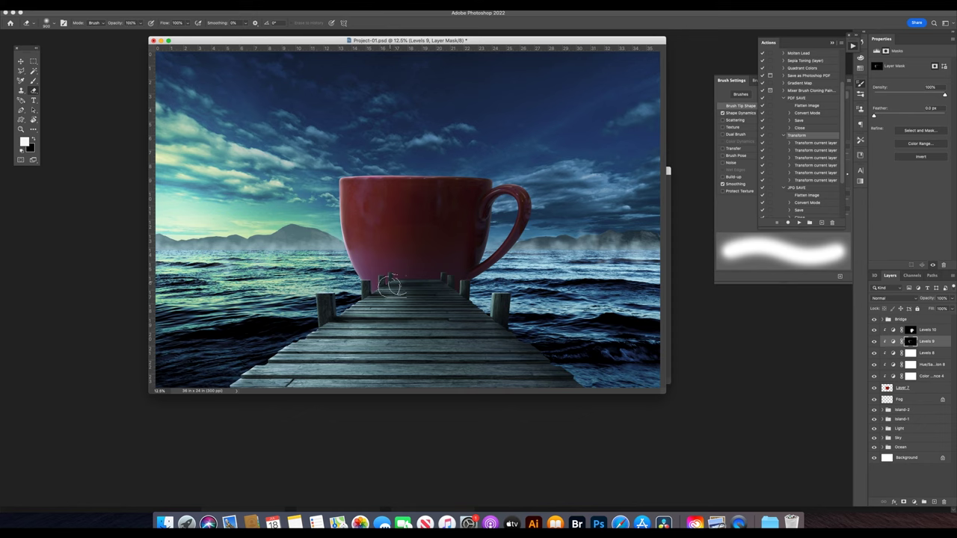
{"action": "key", "text": "alt+bracketright"}
{"action": "key", "text": "x"}
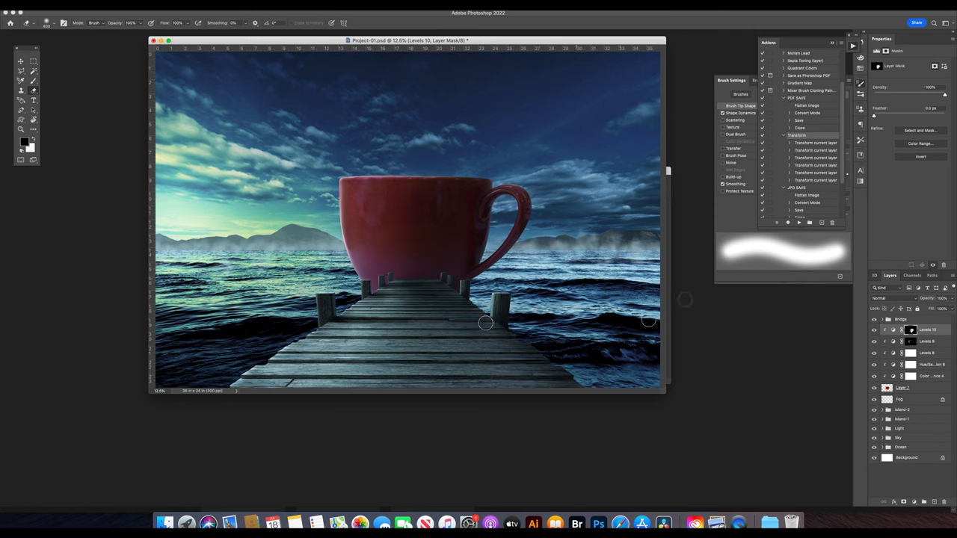
{"action": "key", "text": "F2"}
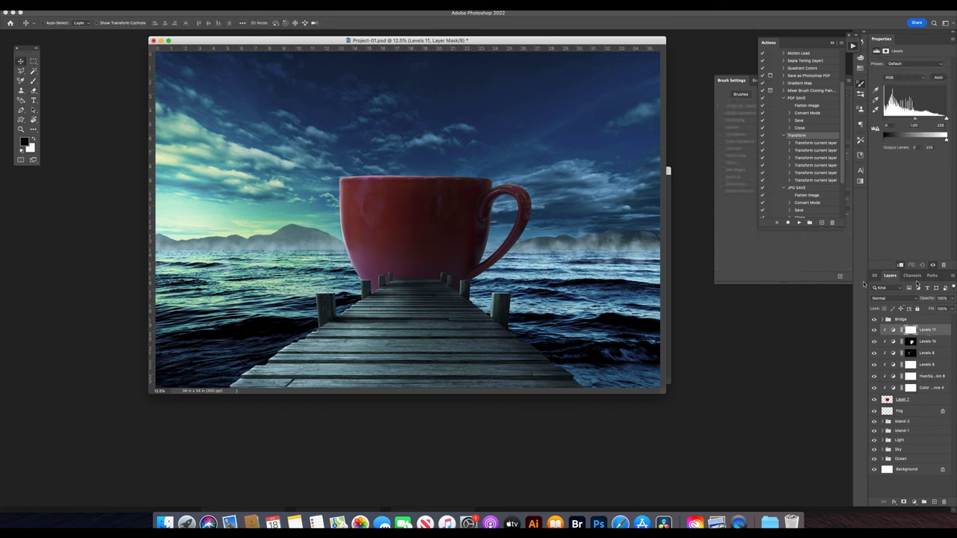
Set Levels 11 to output 155 and midtone 0.41, invert its mask, and paint it back at the cup base.
{"action": "left_click_drag", "start_coordinate": [929, 140], "coordinate": [921, 141]}
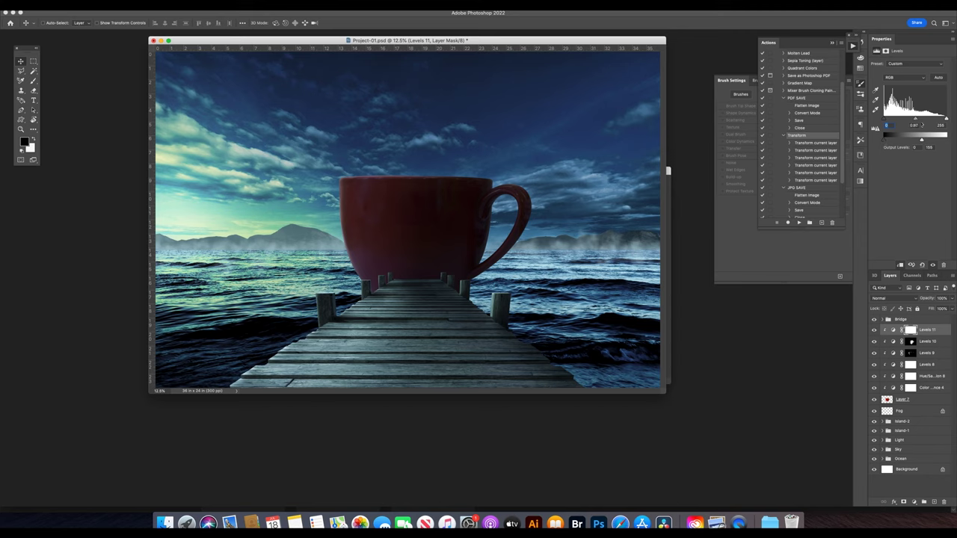
{"action": "type", "text": "0.41"}
{"action": "key", "text": "Tab"}
{"action": "key", "text": "ctrl+i"}
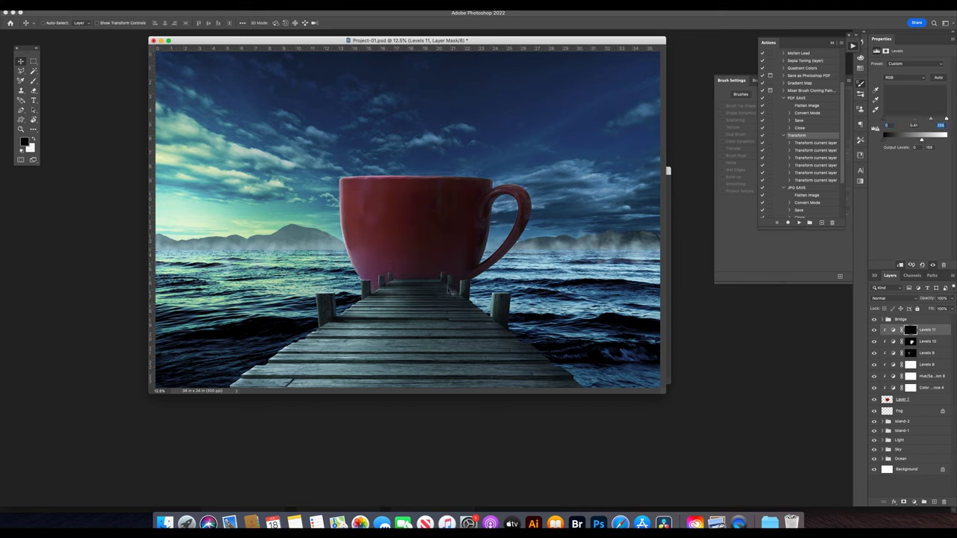
{"action": "key", "text": "Return"}
{"action": "key", "text": "b"}
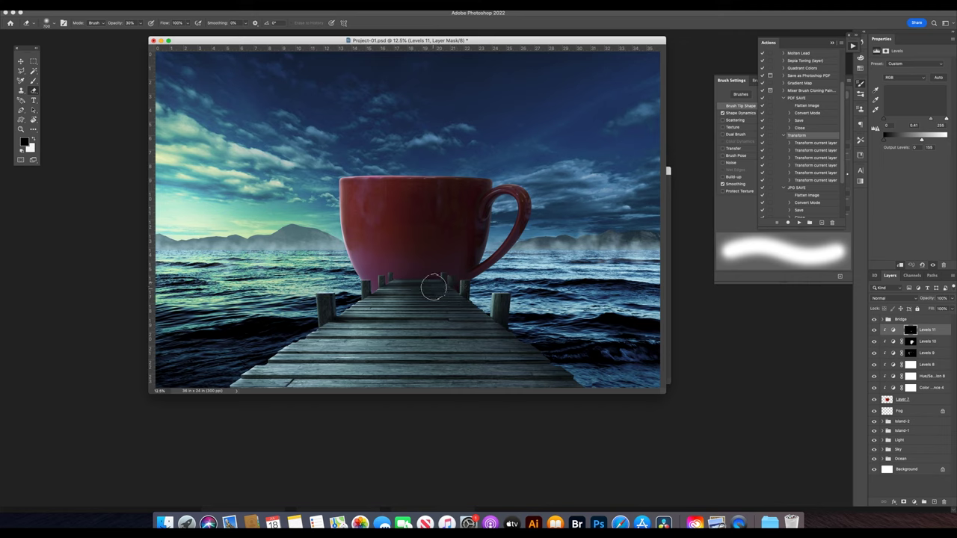
{"action": "left_click_drag", "start_coordinate": [434, 288], "coordinate": [413, 285]}
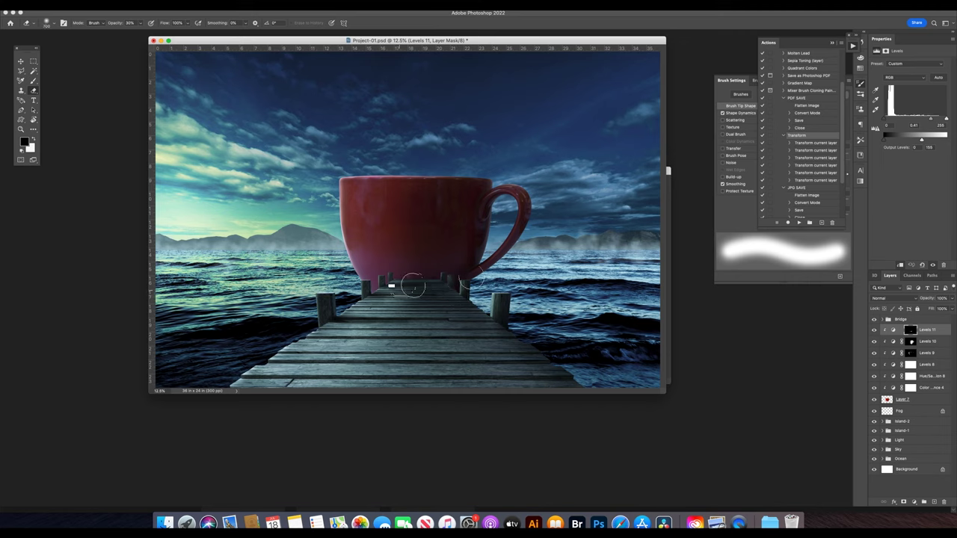
{"action": "key", "text": "v"}
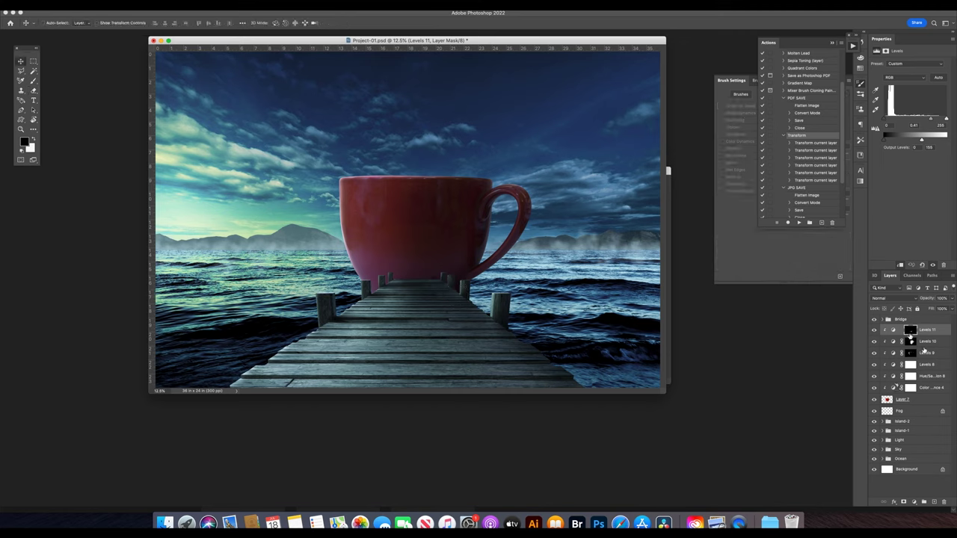
Expand the Bridge group, target the pier's Levels 7 mask with the Brush, and zoom in.
{"action": "left_click", "coordinate": [888, 319]}
{"action": "left_click", "coordinate": [924, 330]}
{"action": "left_click", "coordinate": [917, 341]}
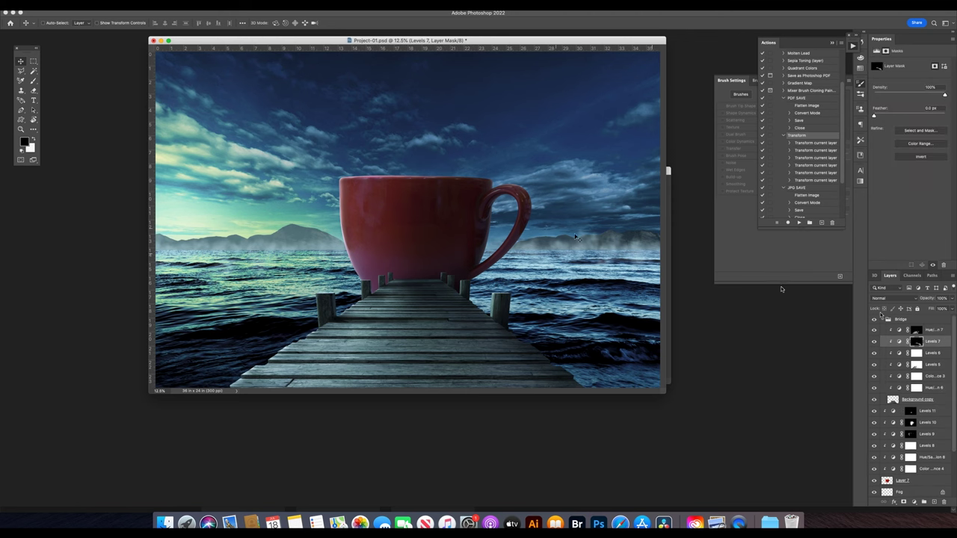
{"action": "key", "text": "b"}
{"action": "scroll", "coordinate": [413, 284], "scroll_direction": "up", "scroll_amount": 5}
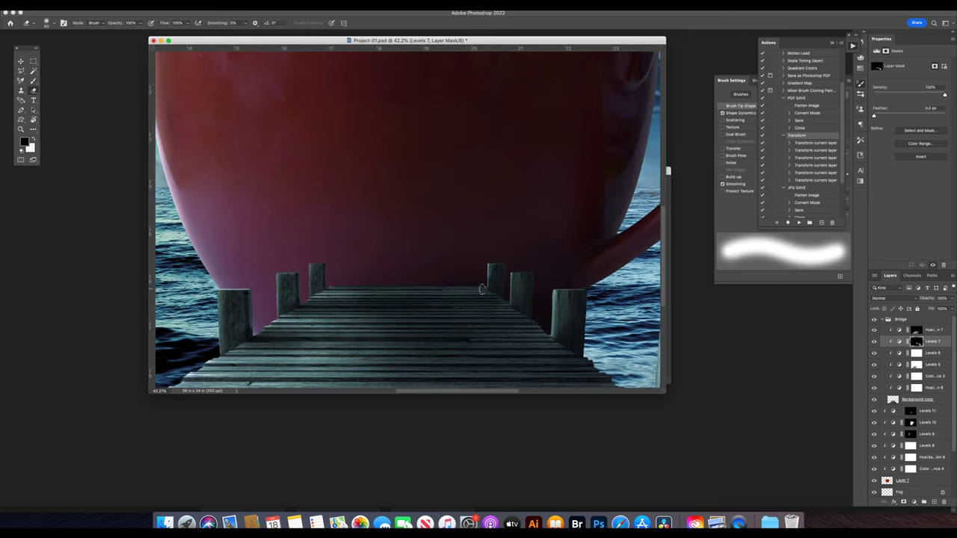
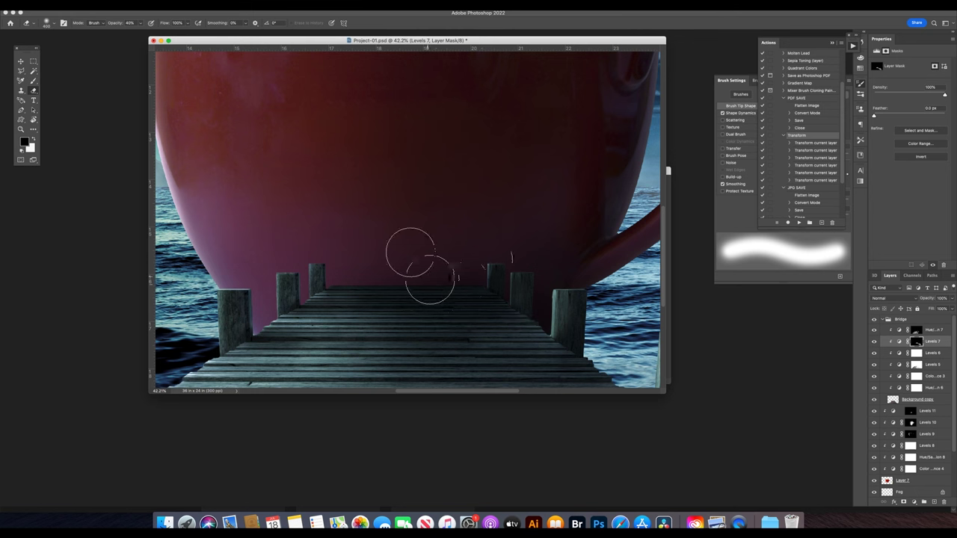
Zoom and pan to frame the mug base and pier posts, with the Brush tool ready.
{"action": "key", "text": "z"}
{"action": "left_click_drag", "start_coordinate": [438, 284], "coordinate": [353, 217]}
{"action": "left_click", "coordinate": [353, 217]}
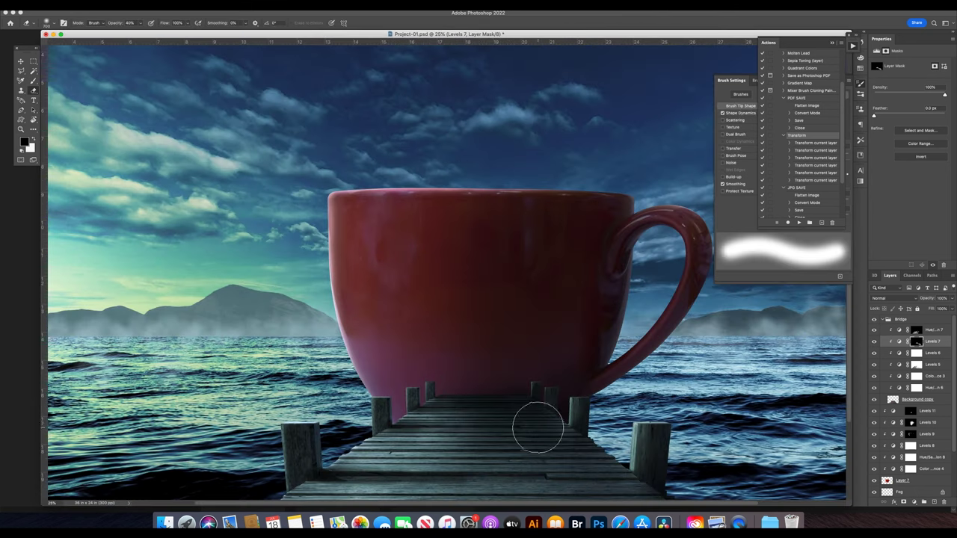
{"action": "left_click_drag", "start_coordinate": [506, 326], "coordinate": [408, 325]}
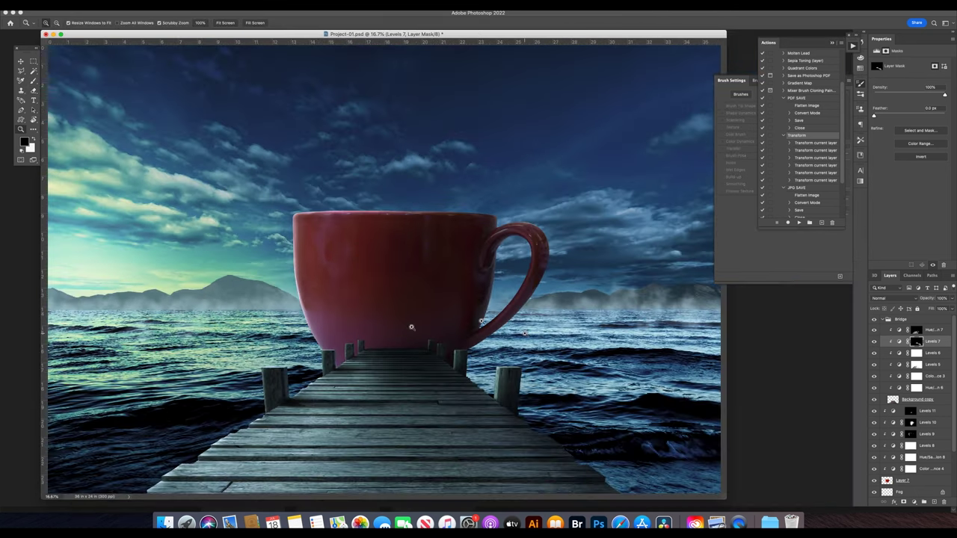
{"action": "key", "text": "v"}
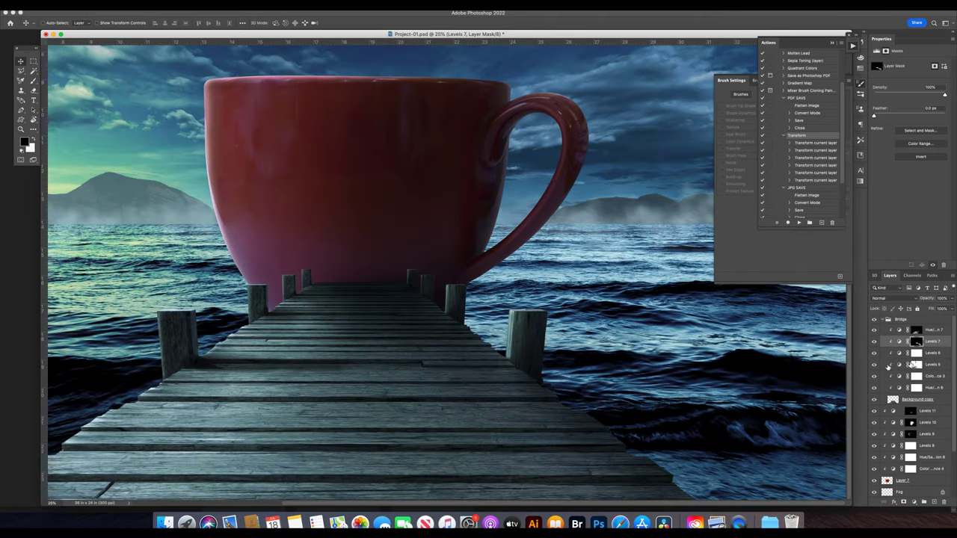
{"action": "key", "text": "b"}
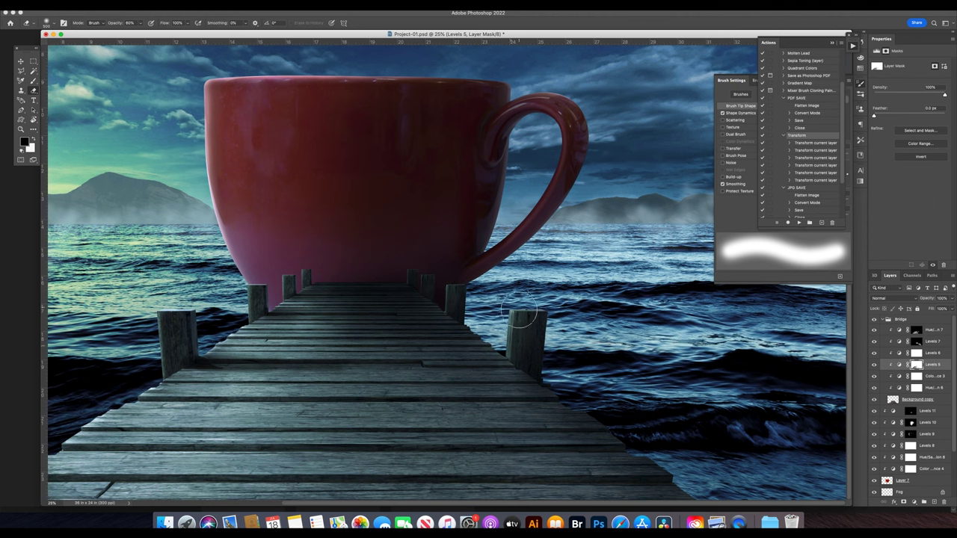
{"action": "key", "text": "z"}
{"action": "scroll", "coordinate": [419, 228], "scroll_direction": "down", "scroll_amount": 3}
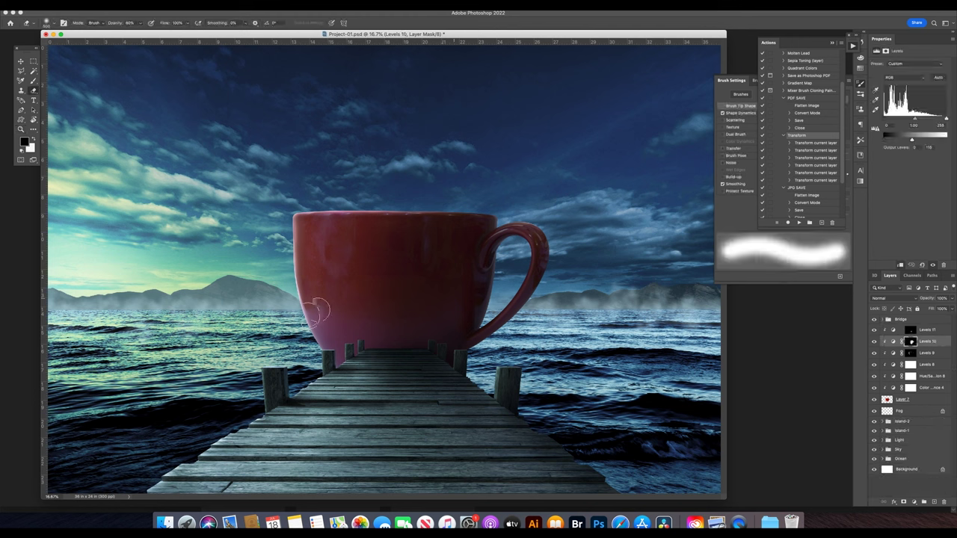
Select the Levels 7 mask in the Bridge group and work around the pier posts at the mug base.
{"action": "left_click", "coordinate": [924, 332]}
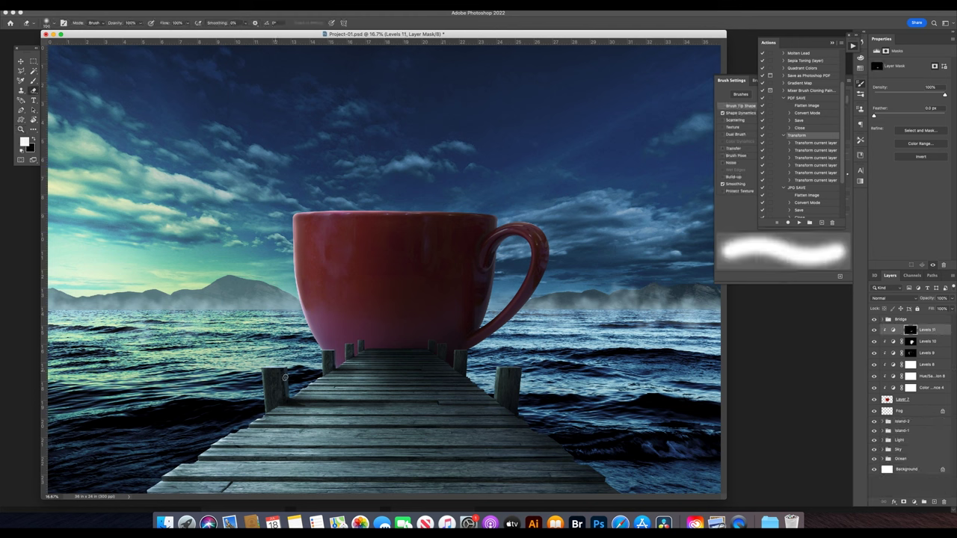
{"action": "left_click", "coordinate": [887, 319]}
{"action": "left_click", "coordinate": [916, 341]}
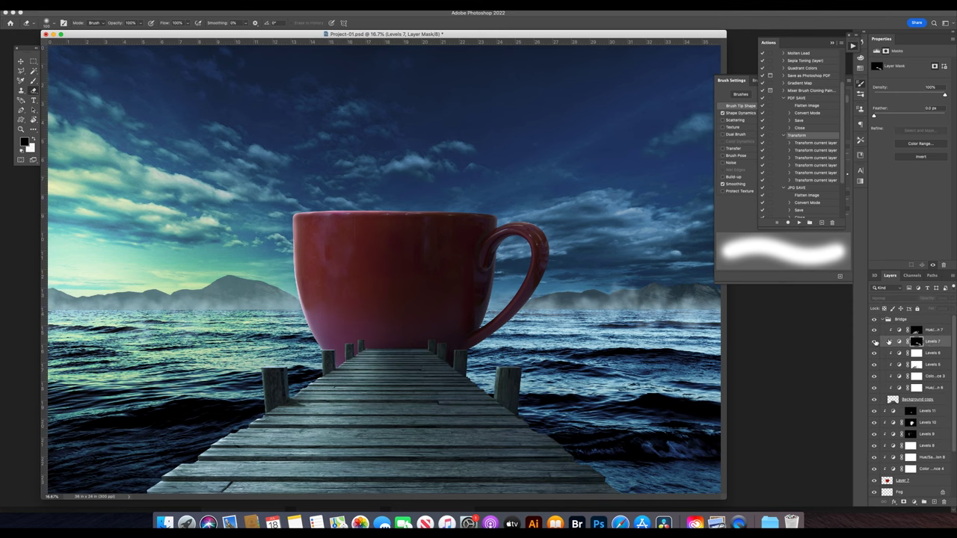
{"action": "key", "text": "z"}
{"action": "left_click", "coordinate": [385, 356]}
{"action": "key", "text": "b"}
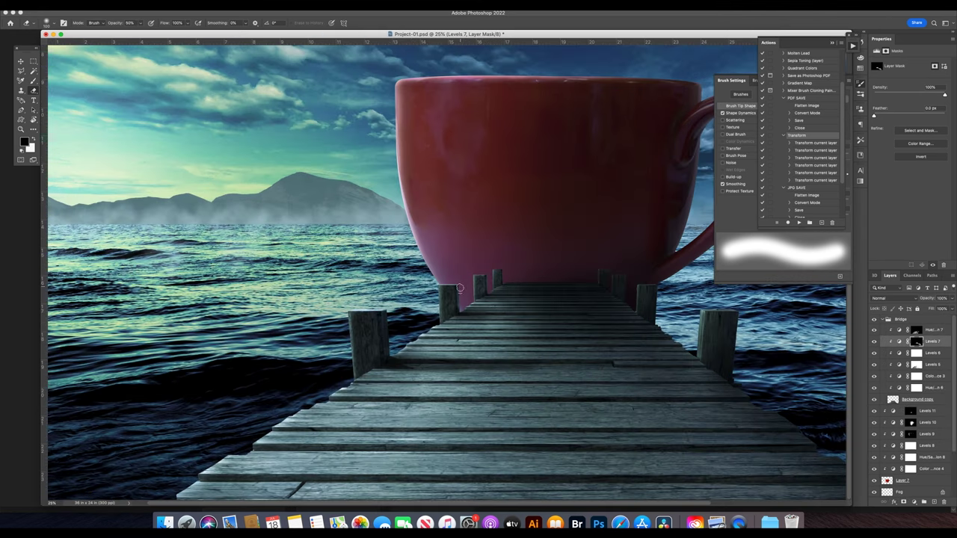
{"action": "scroll", "coordinate": [493, 276], "scroll_direction": "up", "scroll_amount": 5}
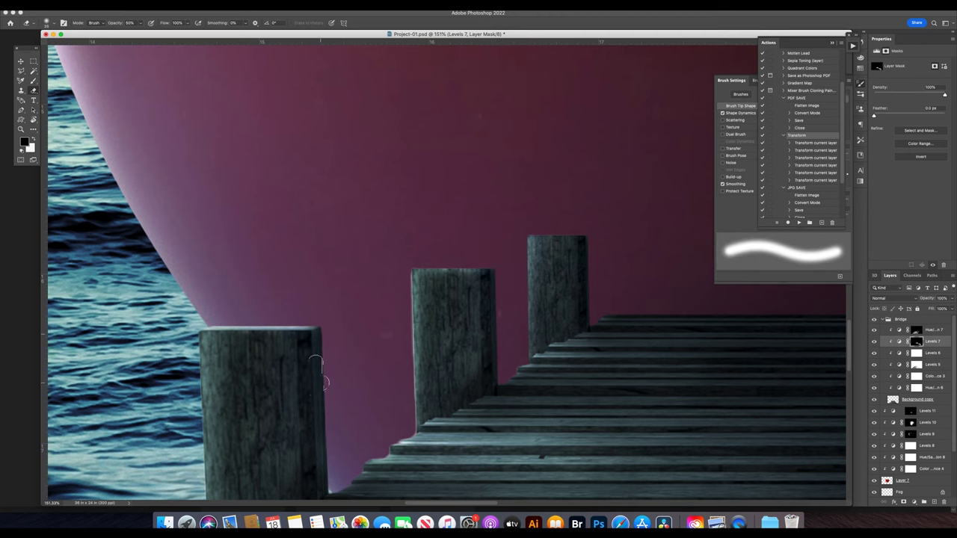
{"action": "scroll", "coordinate": [337, 419], "scroll_direction": "down", "scroll_amount": 3}
{"action": "scroll", "coordinate": [315, 415], "scroll_direction": "left", "scroll_amount": 5}
{"action": "scroll", "coordinate": [249, 365], "scroll_direction": "down", "scroll_amount": 3}
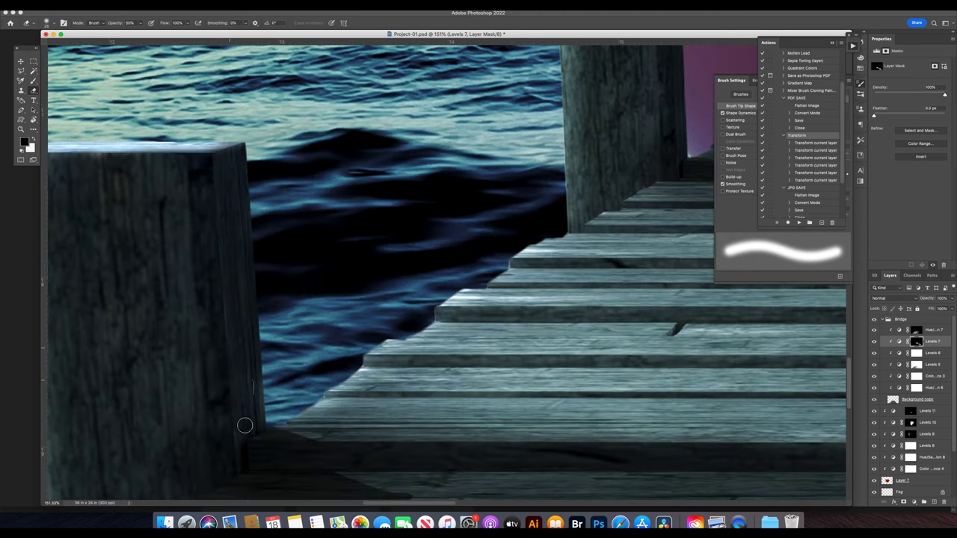
{"action": "key", "text": "super+0"}
{"action": "key", "text": "super+minus"}
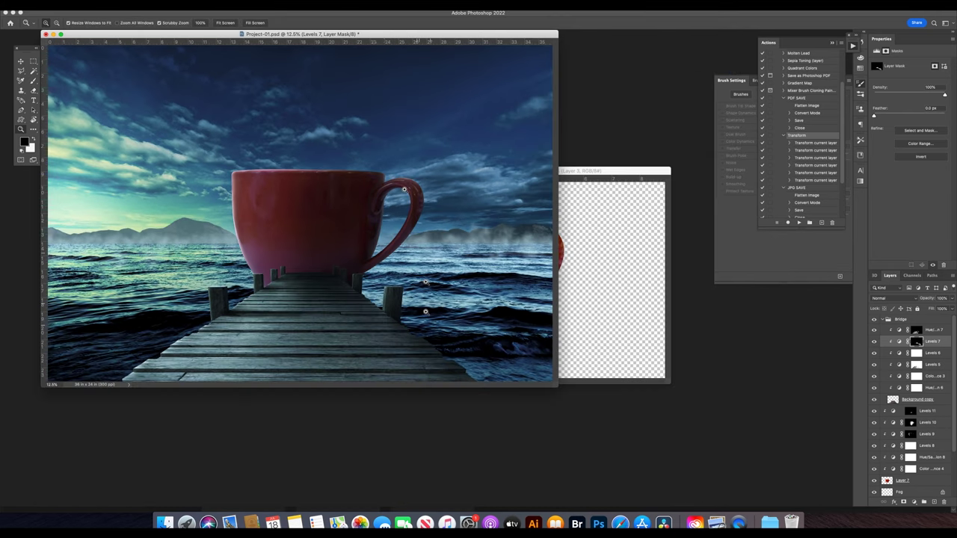
{"action": "key", "text": "z"}
{"action": "left_click", "coordinate": [883, 320]}
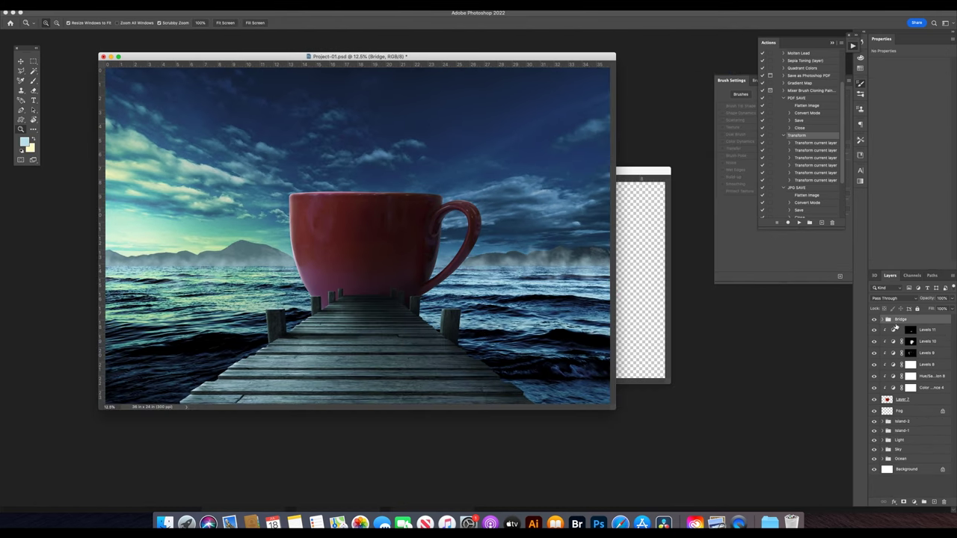
Group the mug's adjustment layers into a Mug group, undoing a stray Background copy 2 move.
{"action": "key", "text": "super+g"}
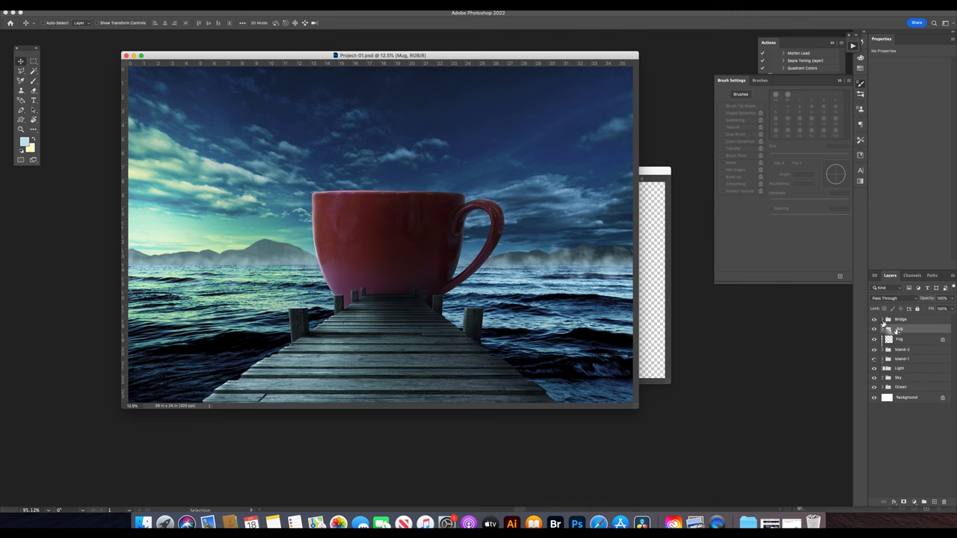
{"action": "left_click", "coordinate": [883, 320]}
{"action": "left_click", "coordinate": [918, 400]}
{"action": "left_click_drag", "start_coordinate": [918, 400], "coordinate": [904, 422]}
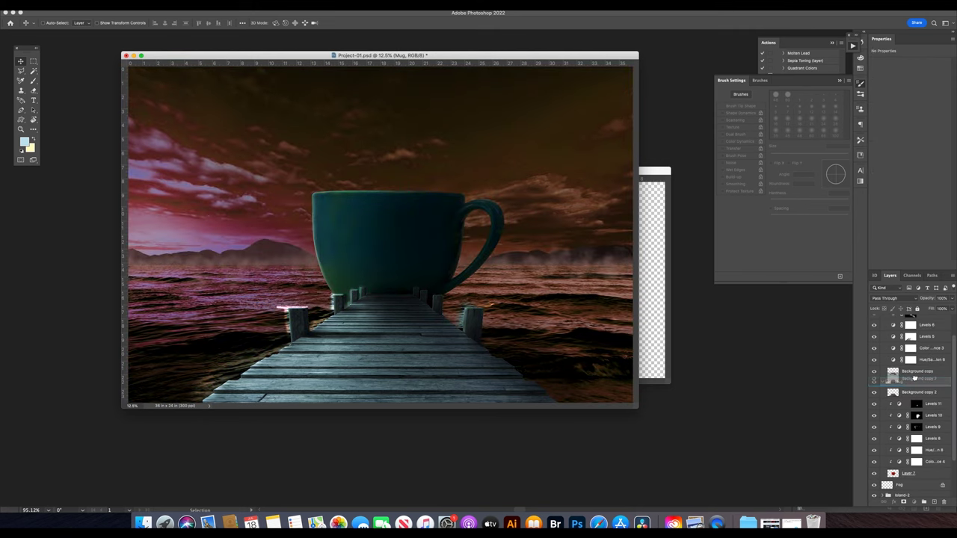
{"action": "key", "text": "ctrl+z"}
Create a merged copy of the Bridge group as Layer 8.
{"action": "scroll", "coordinate": [936, 351], "scroll_direction": "up", "scroll_amount": 2}
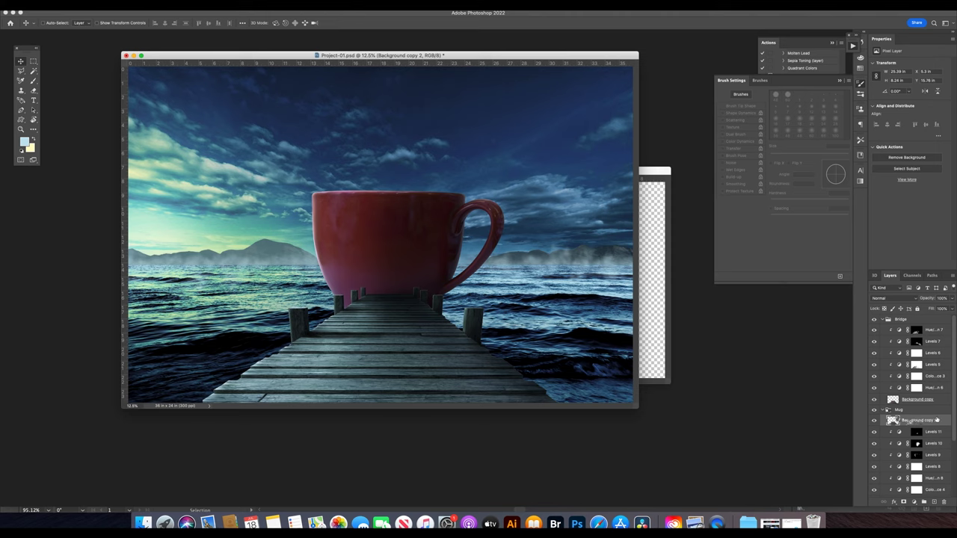
{"action": "right_click", "coordinate": [910, 322]}
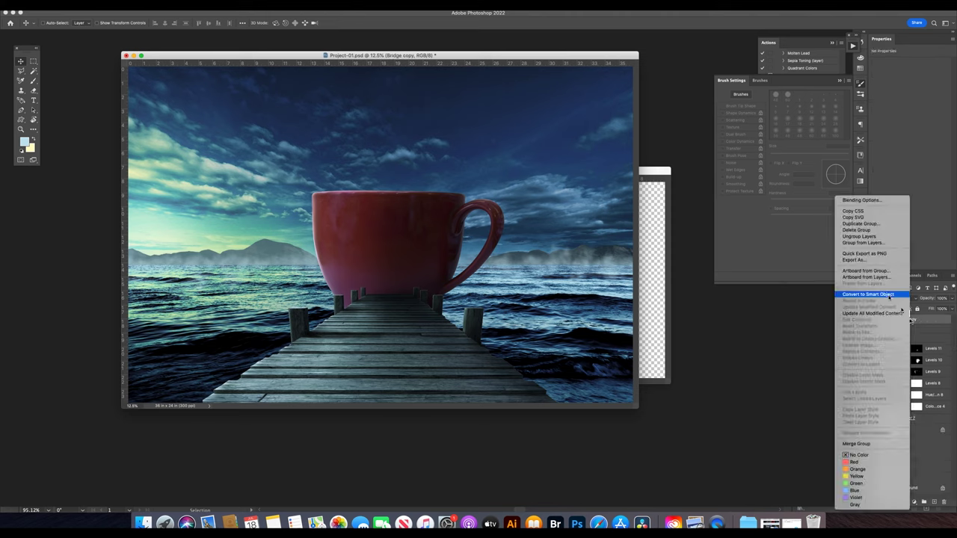
{"action": "left_click", "coordinate": [890, 297]}
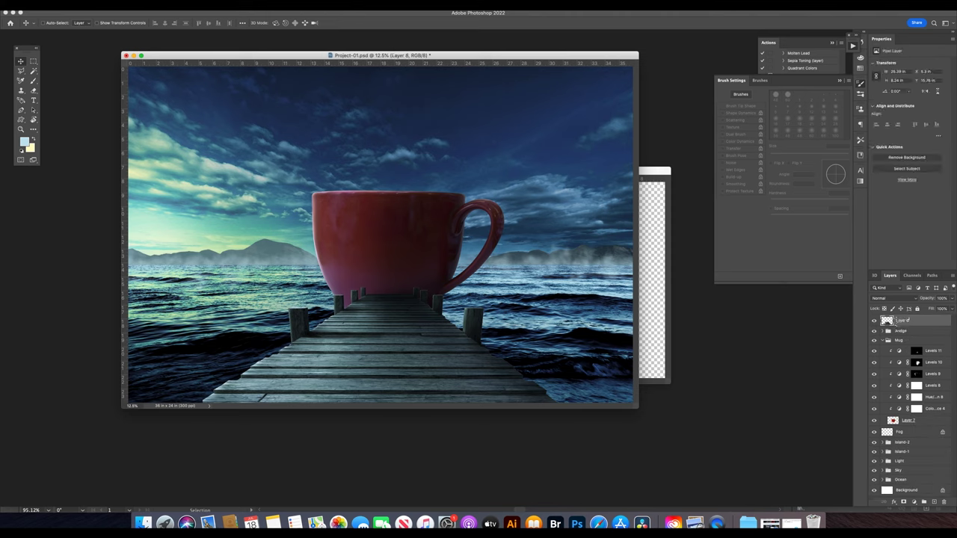
{"action": "key", "text": "ctrl+t"}
Flip the merged pier copy vertically, then move, squash and widen it under the mug.
{"action": "right_click", "coordinate": [395, 345]}
{"action": "left_click", "coordinate": [437, 504]}
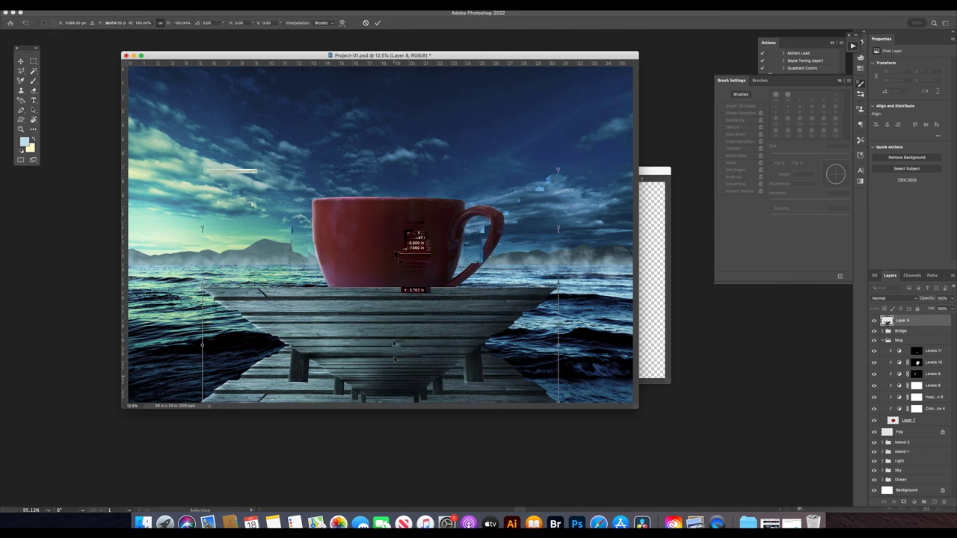
{"action": "left_click_drag", "start_coordinate": [394, 359], "coordinate": [395, 260]}
{"action": "left_click_drag", "start_coordinate": [558, 187], "coordinate": [559, 245]}
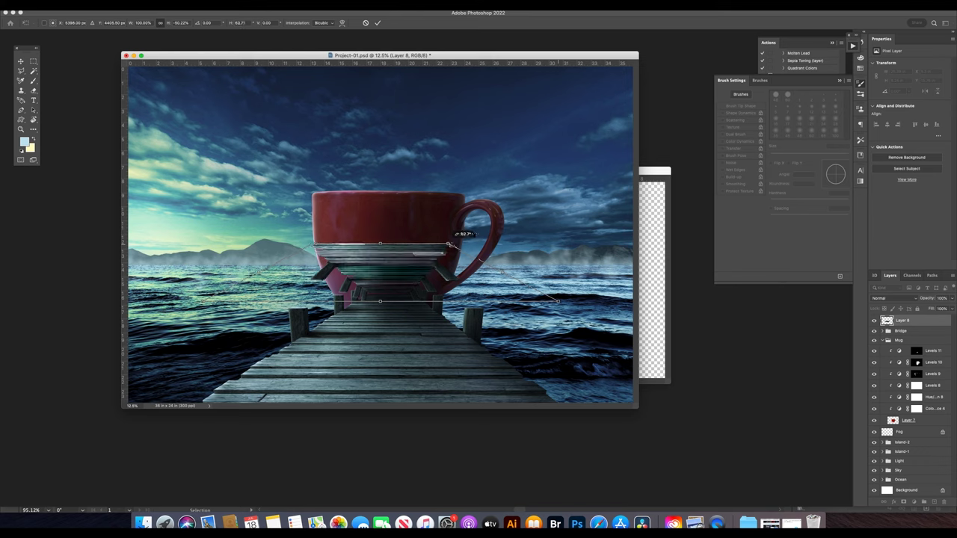
{"action": "left_click_drag", "start_coordinate": [446, 244], "coordinate": [461, 243]}
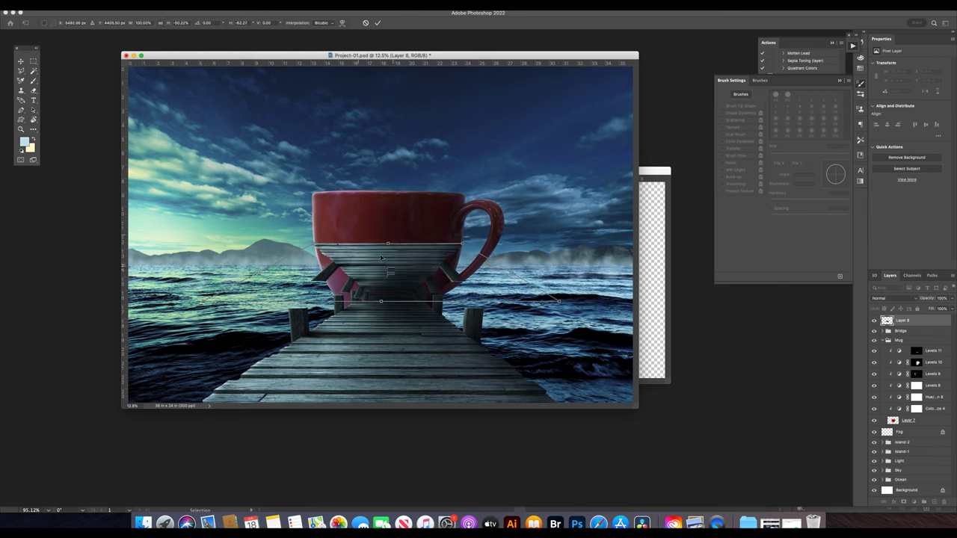
Reshape the flipped pier copy's top edge and corner to sit under the mug base.
{"action": "right_click", "coordinate": [390, 278]}
{"action": "left_click", "coordinate": [408, 310]}
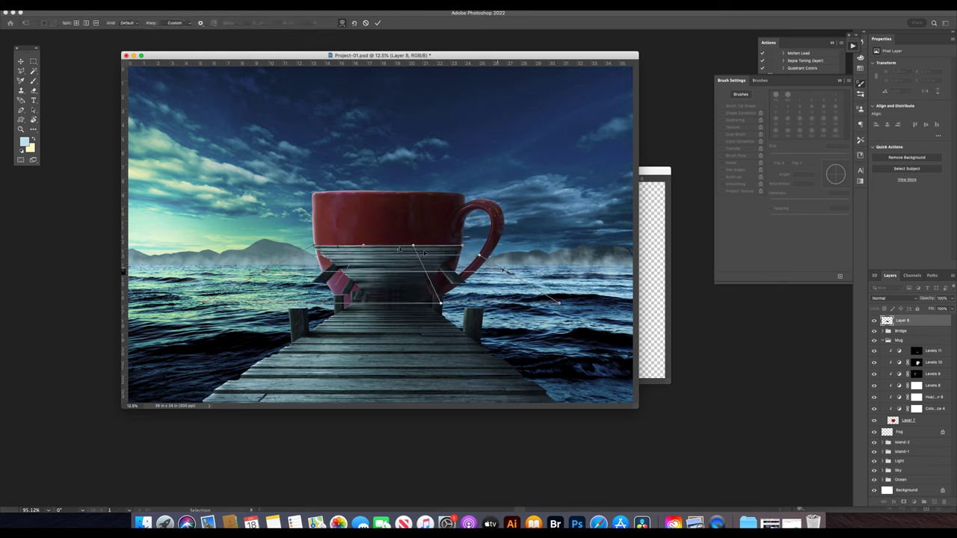
{"action": "left_click_drag", "start_coordinate": [400, 249], "coordinate": [404, 259]}
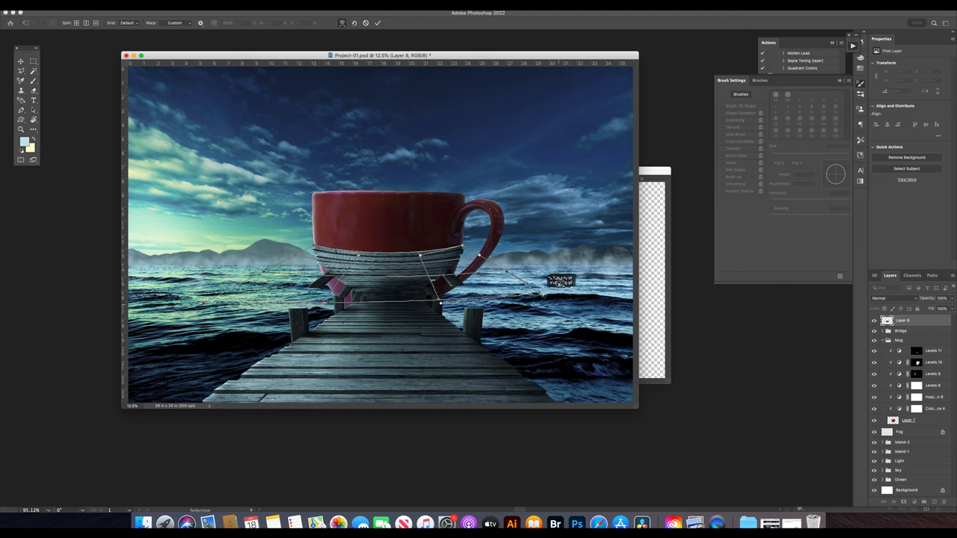
{"action": "left_click_drag", "start_coordinate": [263, 271], "coordinate": [228, 301]}
{"action": "key", "text": "ctrl+z"}
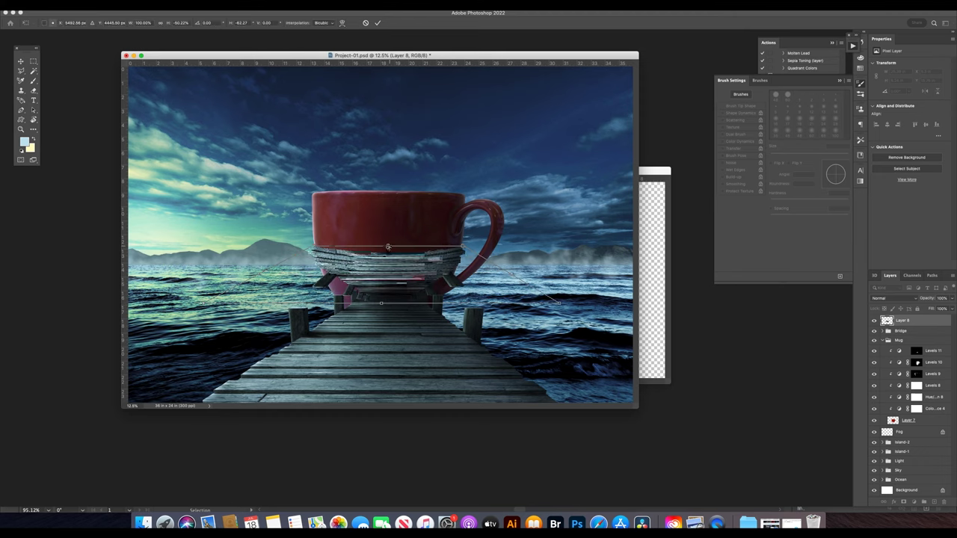
{"action": "left_click_drag", "start_coordinate": [387, 249], "coordinate": [307, 260]}
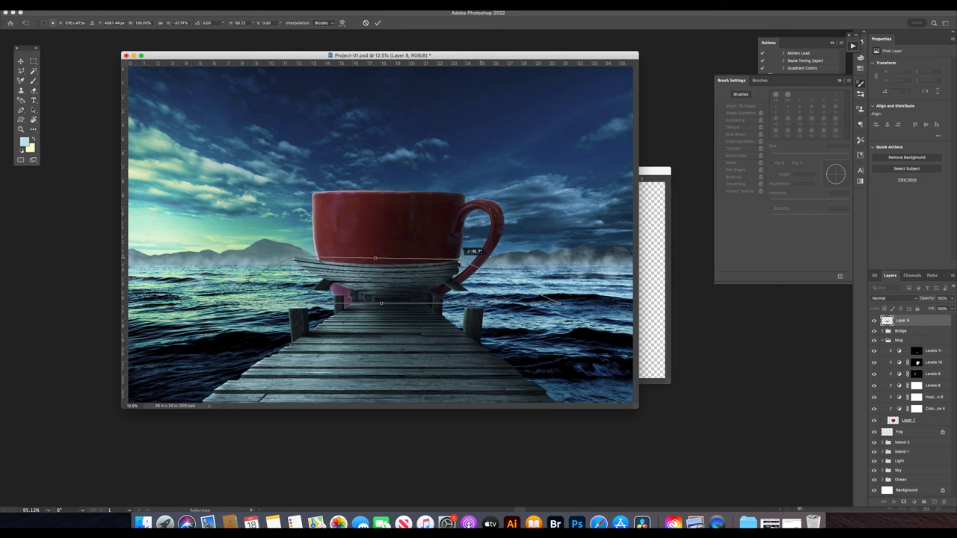
{"action": "left_click_drag", "start_coordinate": [200, 300], "coordinate": [208, 297]}
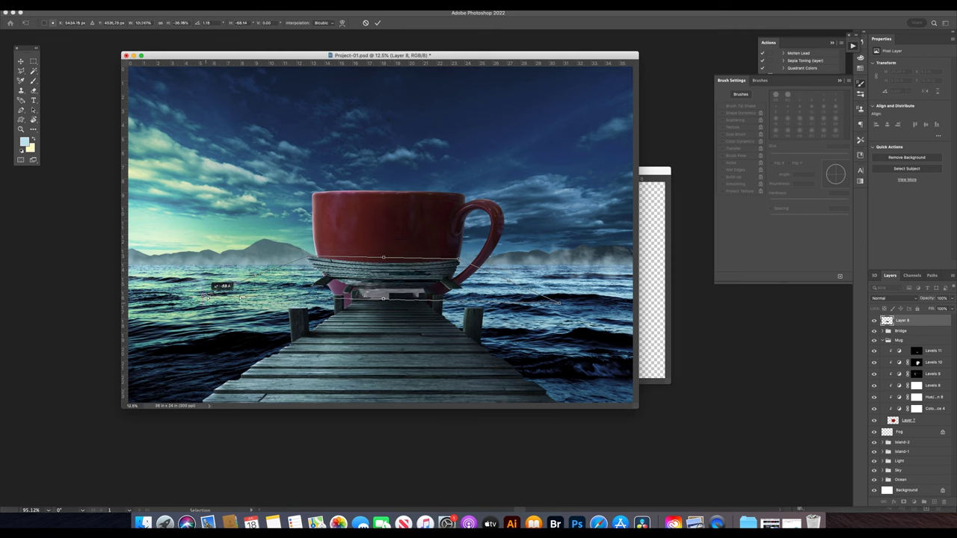
{"action": "key", "text": "Return"}
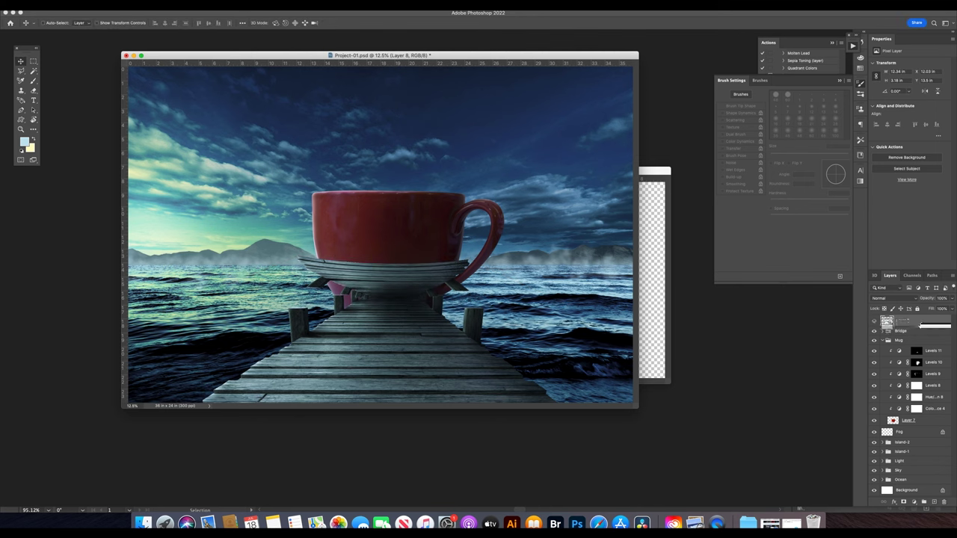
Move Layer 8 into the Mug group and set it to Soft Light at 50% opacity.
{"action": "left_click_drag", "start_coordinate": [904, 340], "coordinate": [915, 347]}
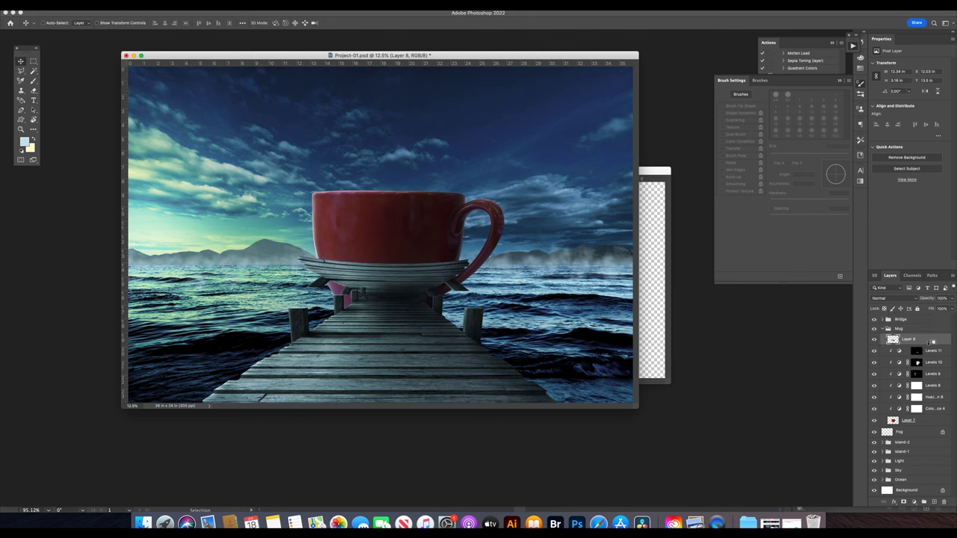
{"action": "left_click", "coordinate": [894, 298]}
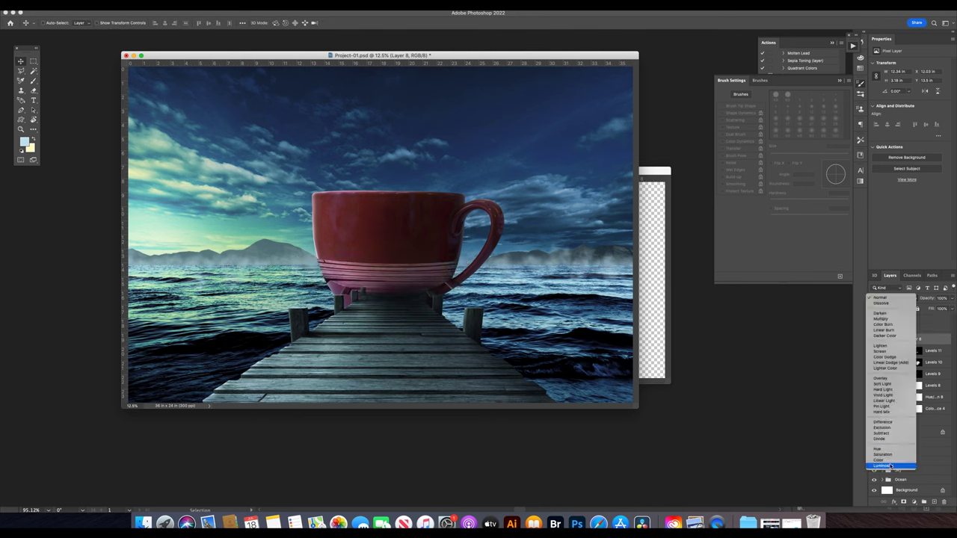
{"action": "left_click", "coordinate": [894, 467]}
{"action": "key", "text": "2"}
{"action": "left_click", "coordinate": [893, 297]}
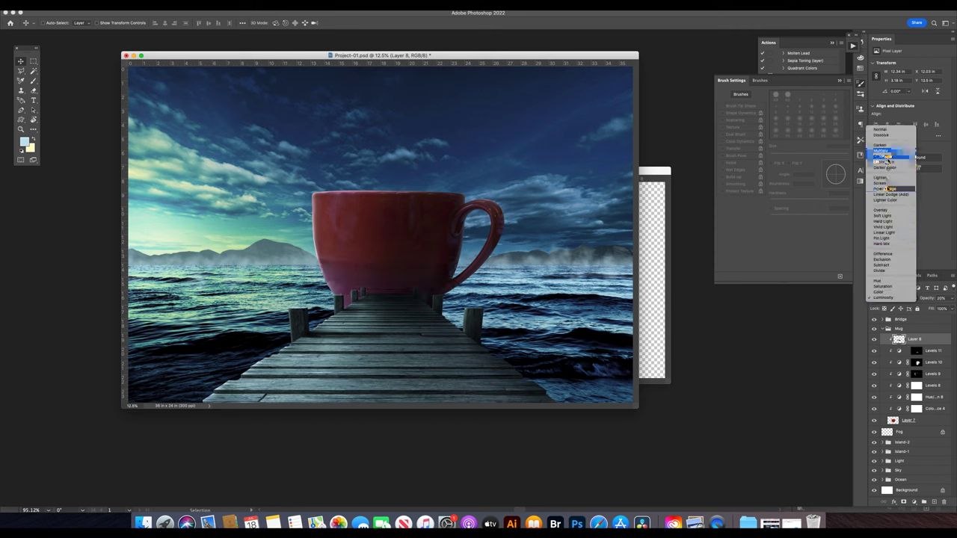
{"action": "key", "text": "Escape"}
{"action": "key", "text": "5"}
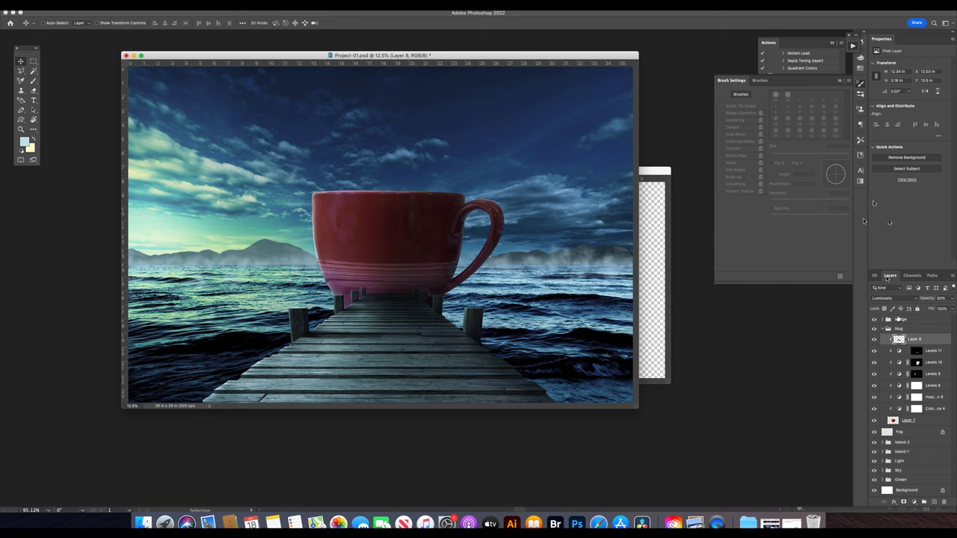
{"action": "left_click", "coordinate": [894, 298]}
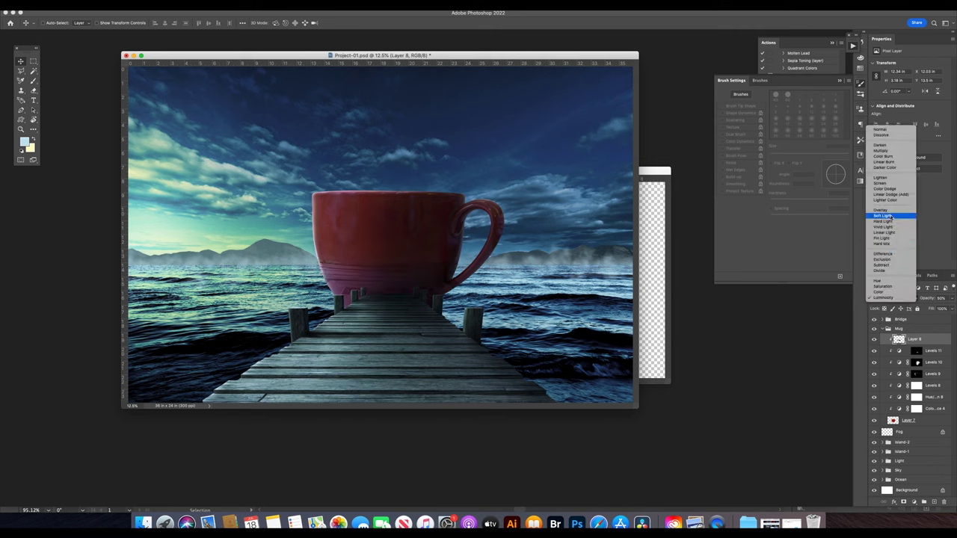
{"action": "left_click", "coordinate": [892, 216]}
Warp the band to follow the mug's curve, then change its blend mode and lower its opacity.
{"action": "key", "text": "ctrl+t"}
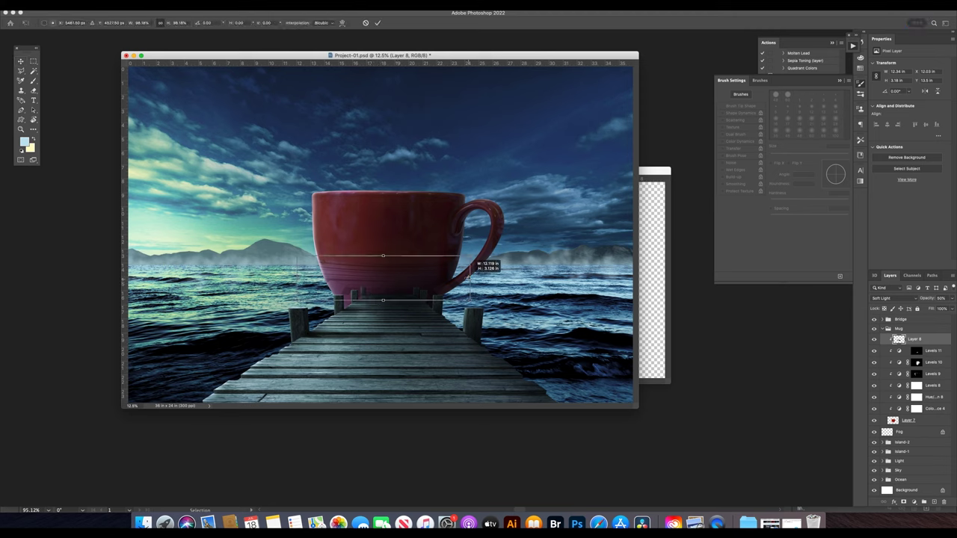
{"action": "right_click", "coordinate": [396, 258]}
{"action": "left_click", "coordinate": [418, 320]}
{"action": "left_click_drag", "start_coordinate": [385, 274], "coordinate": [353, 278]}
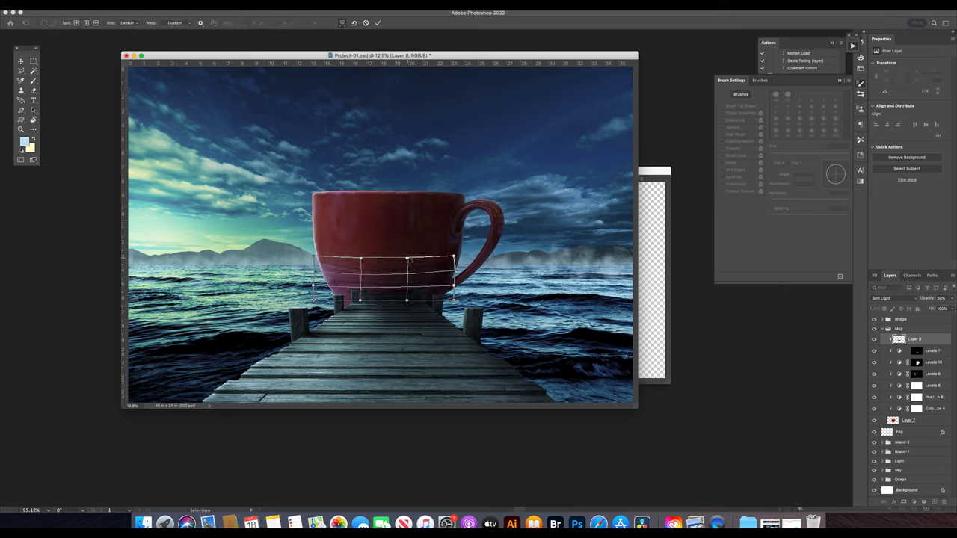
{"action": "left_click_drag", "start_coordinate": [407, 259], "coordinate": [416, 258]}
{"action": "key", "text": "Return"}
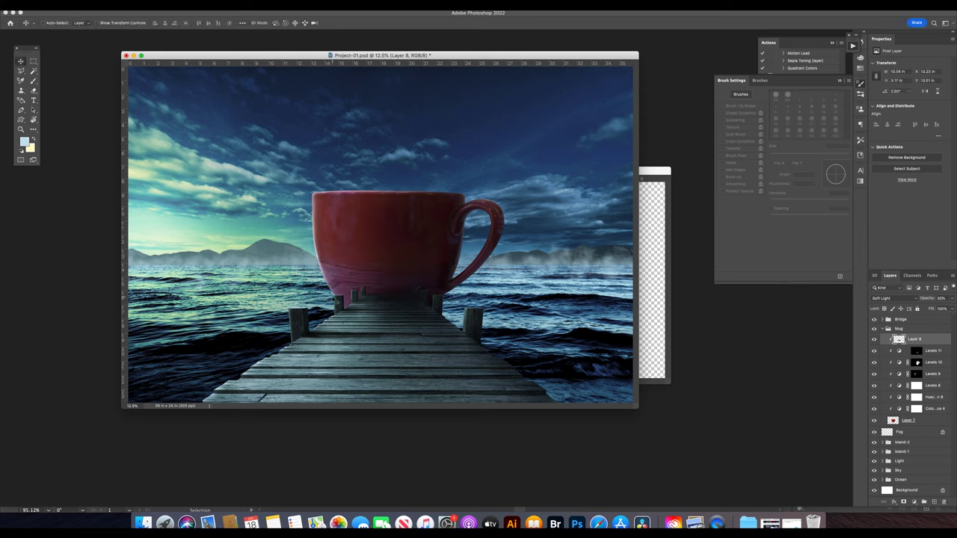
{"action": "left_click", "coordinate": [894, 299]}
{"action": "left_click", "coordinate": [882, 379]}
{"action": "key", "text": "1"}
Collapse the Mug group, select the Bridge group and paste the copied gold ring.
{"action": "left_click", "coordinate": [884, 329]}
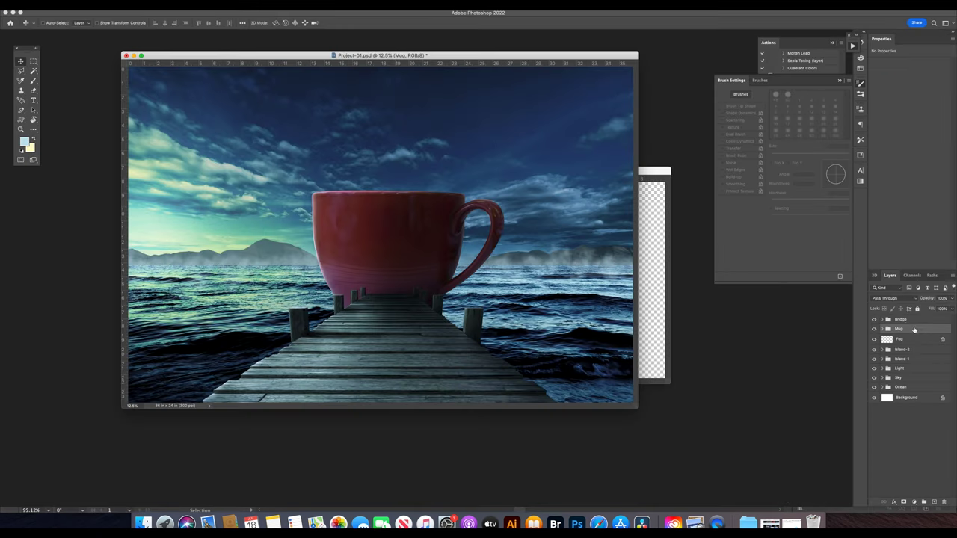
{"action": "left_click", "coordinate": [918, 320]}
{"action": "key", "text": "ctrl+v"}
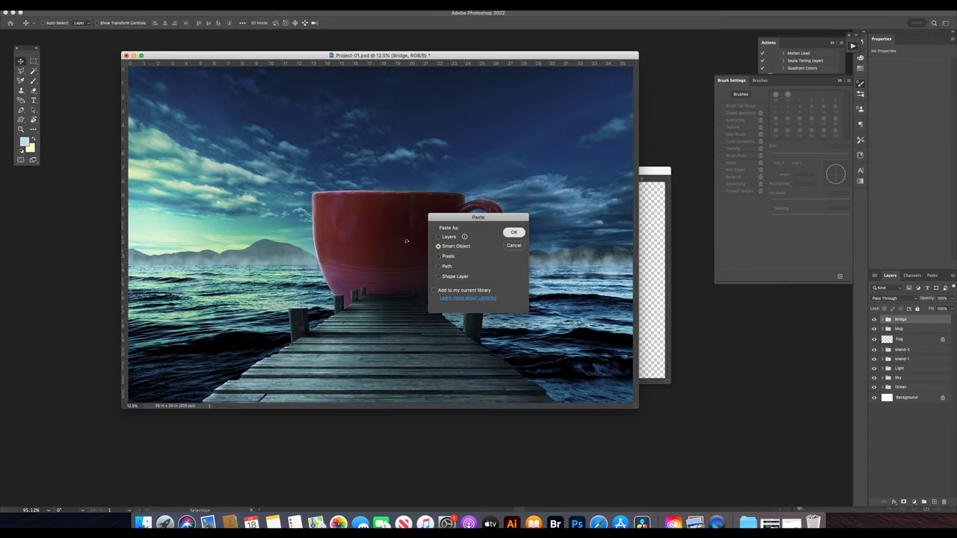
Paste the ring as a Smart Object, move it onto the mug's left side and rotate it.
{"action": "key", "text": "Return"}
{"action": "key", "text": "Return"}
{"action": "right_click", "coordinate": [922, 319]}
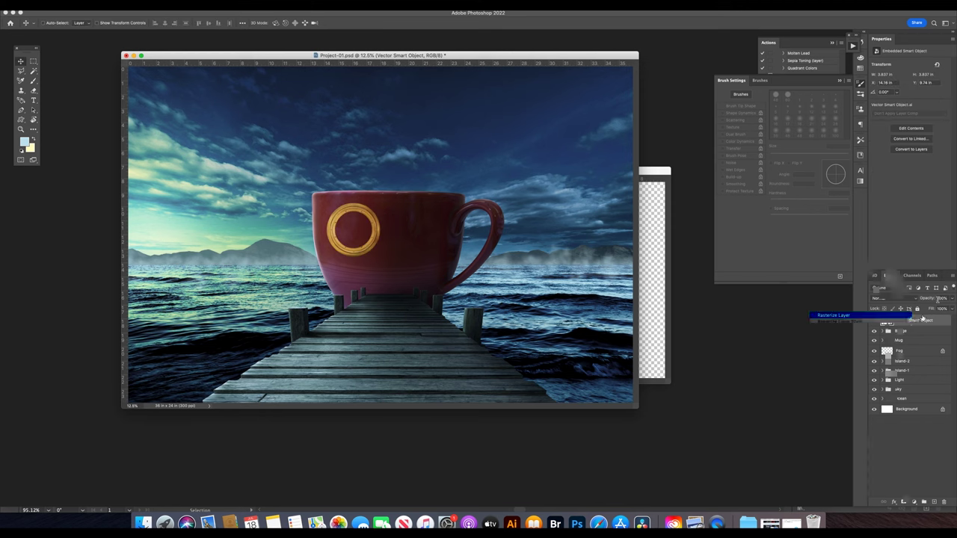
{"action": "left_click", "coordinate": [922, 318]}
{"action": "key", "text": "ctrl+plus"}
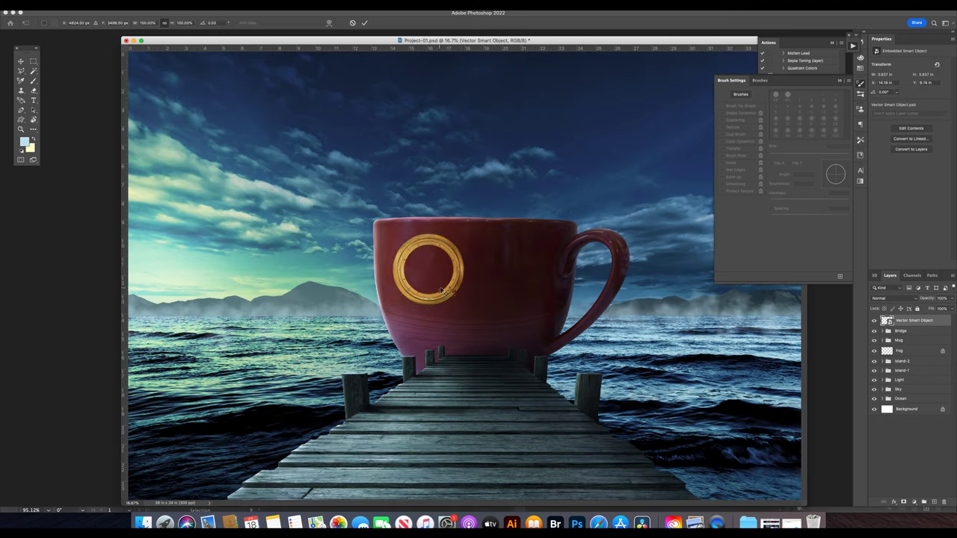
{"action": "key", "text": "ctrl+t"}
{"action": "mouse_move", "coordinate": [468, 277]}
{"action": "left_mouse_down"}
{"action": "mouse_move", "coordinate": [448, 260]}
{"action": "mouse_move", "coordinate": [438, 276]}
{"action": "left_mouse_up"}
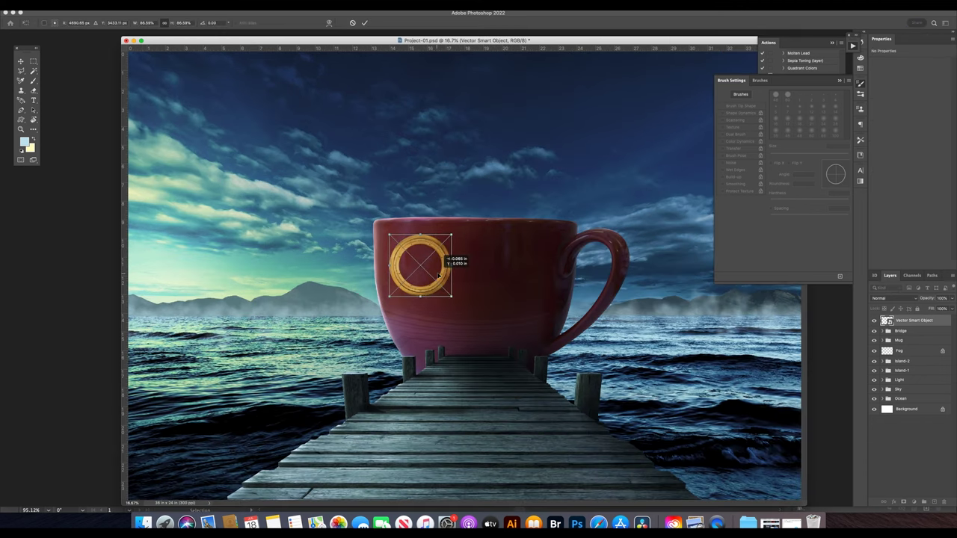
{"action": "mouse_move", "coordinate": [391, 297]}
{"action": "left_mouse_down"}
{"action": "mouse_move", "coordinate": [400, 285]}
{"action": "mouse_move", "coordinate": [396, 293]}
{"action": "left_mouse_up"}
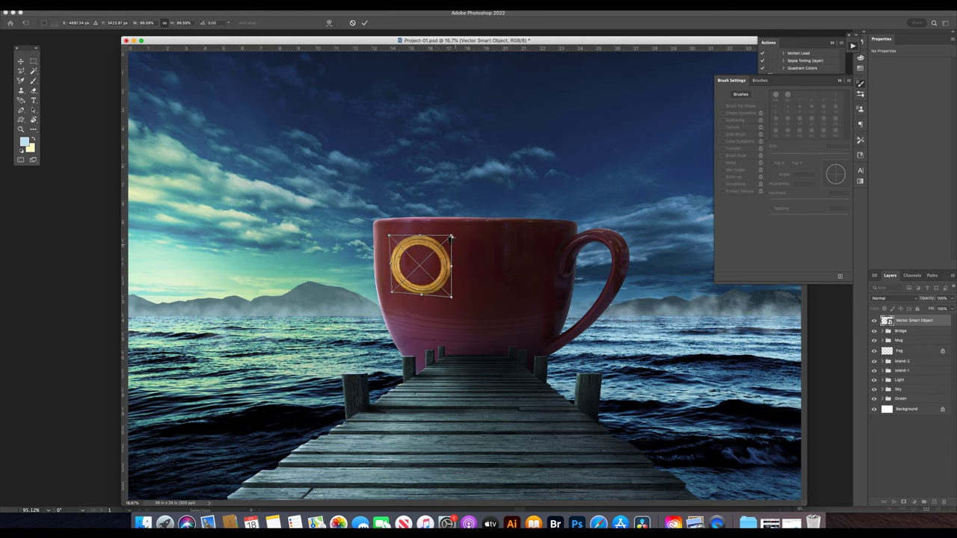
{"action": "left_click_drag", "start_coordinate": [450, 237], "coordinate": [453, 234]}
Warp the ring's left side to follow the mug's curve.
{"action": "right_click", "coordinate": [421, 263]}
{"action": "left_click", "coordinate": [441, 306]}
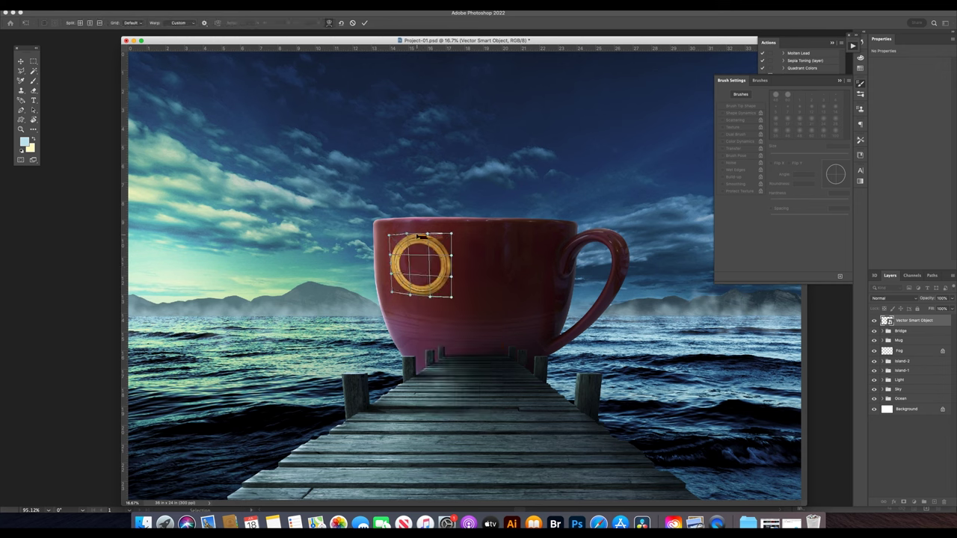
{"action": "left_click_drag", "start_coordinate": [390, 267], "coordinate": [390, 267]}
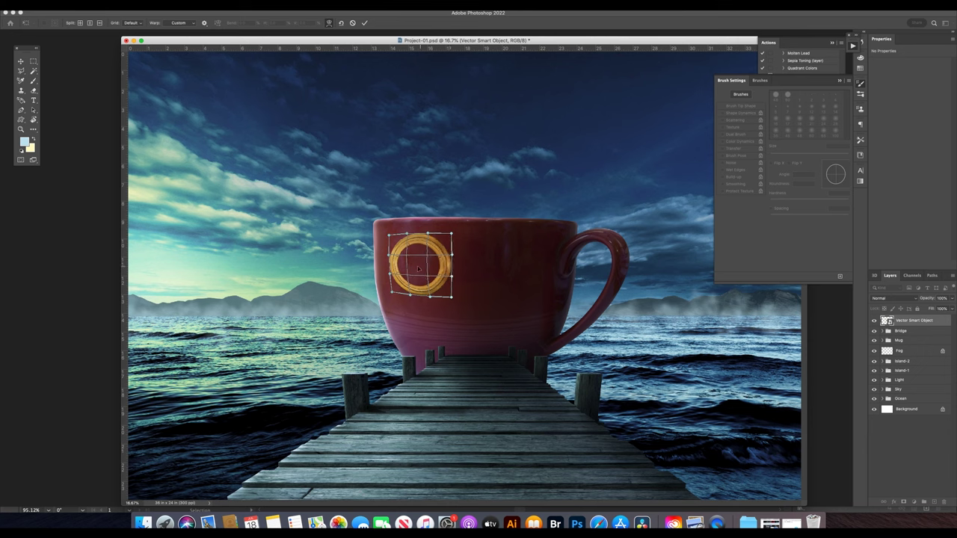
{"action": "key", "text": "Return"}
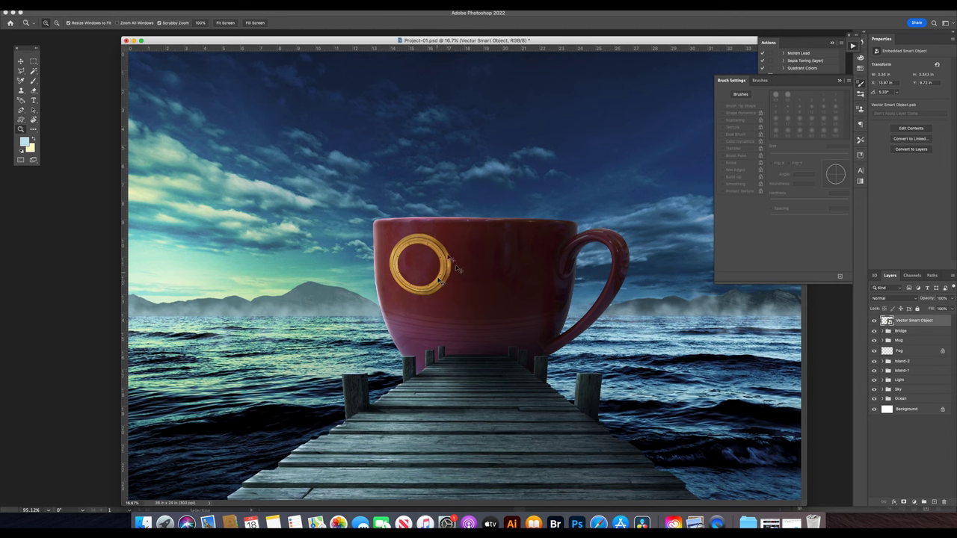
Paste the window grid as a Smart Object and zoom in on the porthole.
{"action": "key", "text": "super+v"}
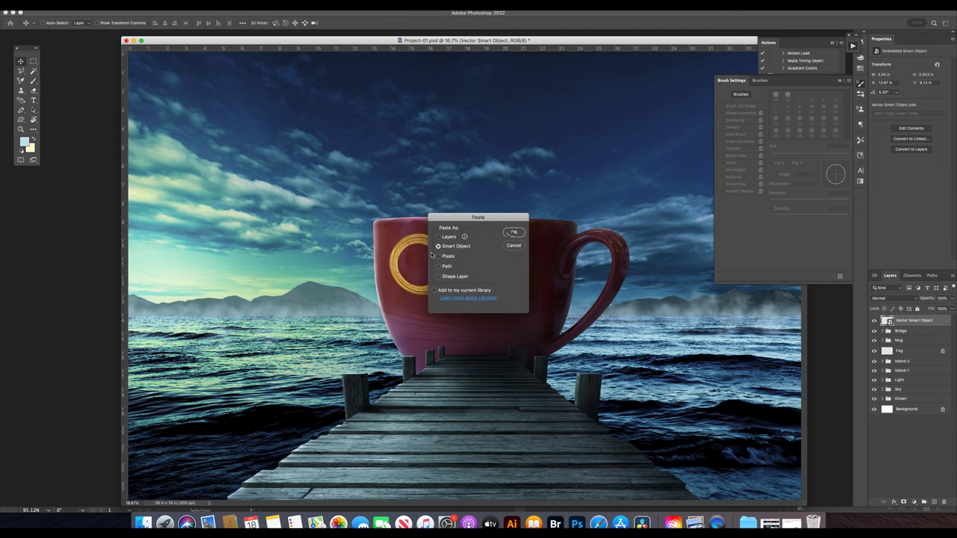
{"action": "key", "text": "Return"}
{"action": "right_click", "coordinate": [912, 320]}
{"action": "left_click", "coordinate": [853, 245]}
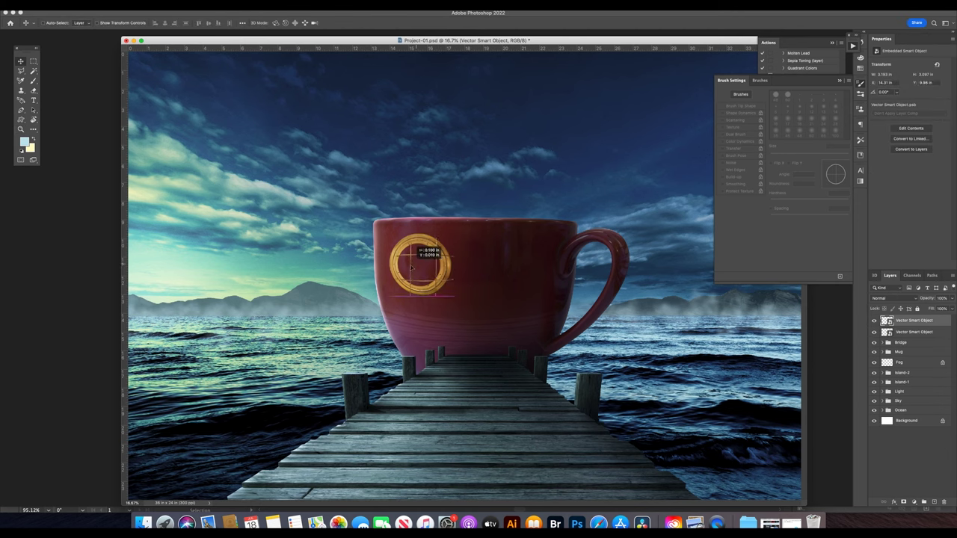
{"action": "key", "text": "super+t"}
{"action": "key", "text": "super+equal"}
{"action": "key", "text": "super+equal"}
{"action": "key", "text": "super+equal"}
Scale, straighten and align the grid so it fits inside the ring opening.
{"action": "left_click_drag", "start_coordinate": [505, 131], "coordinate": [461, 163]}
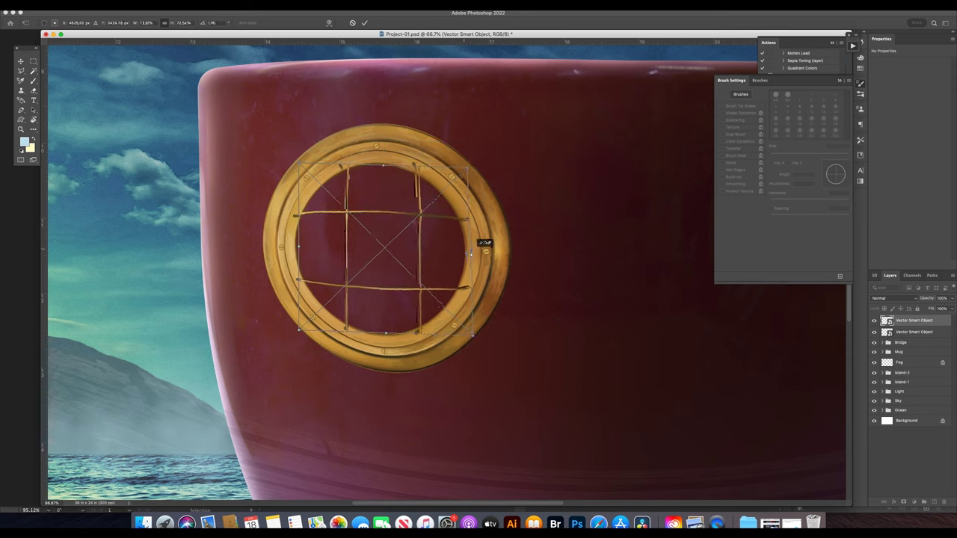
{"action": "left_click_drag", "start_coordinate": [485, 241], "coordinate": [488, 242]}
{"action": "left_click_drag", "start_coordinate": [299, 155], "coordinate": [291, 160]}
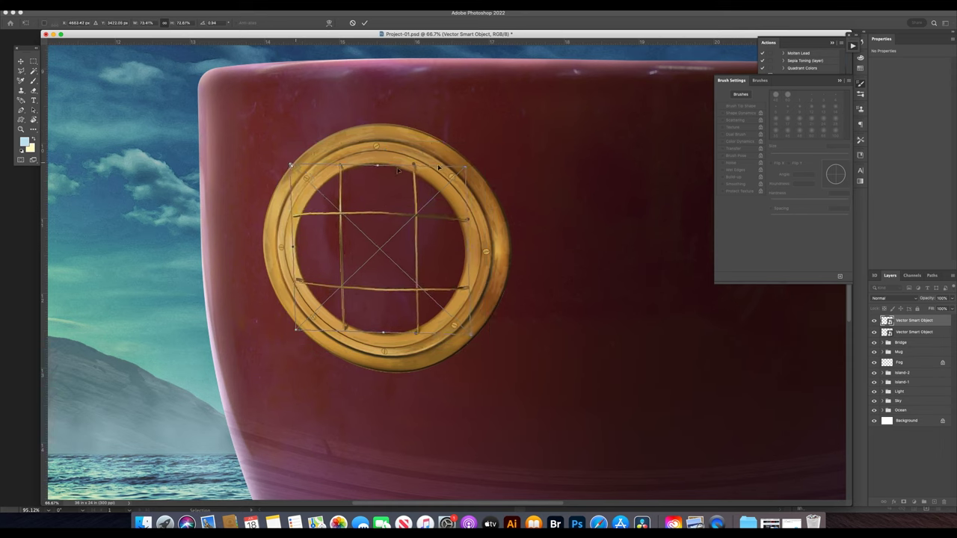
{"action": "left_click_drag", "start_coordinate": [483, 154], "coordinate": [481, 155]}
{"action": "left_click_drag", "start_coordinate": [296, 329], "coordinate": [298, 332]}
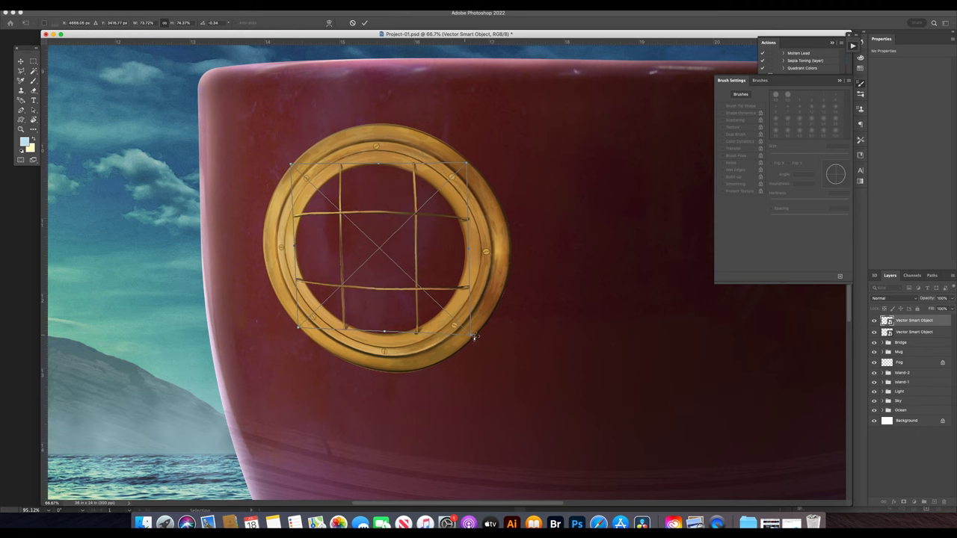
{"action": "left_click_drag", "start_coordinate": [469, 333], "coordinate": [471, 337]}
{"action": "key", "text": "Return"}
{"action": "key", "text": "super+0"}
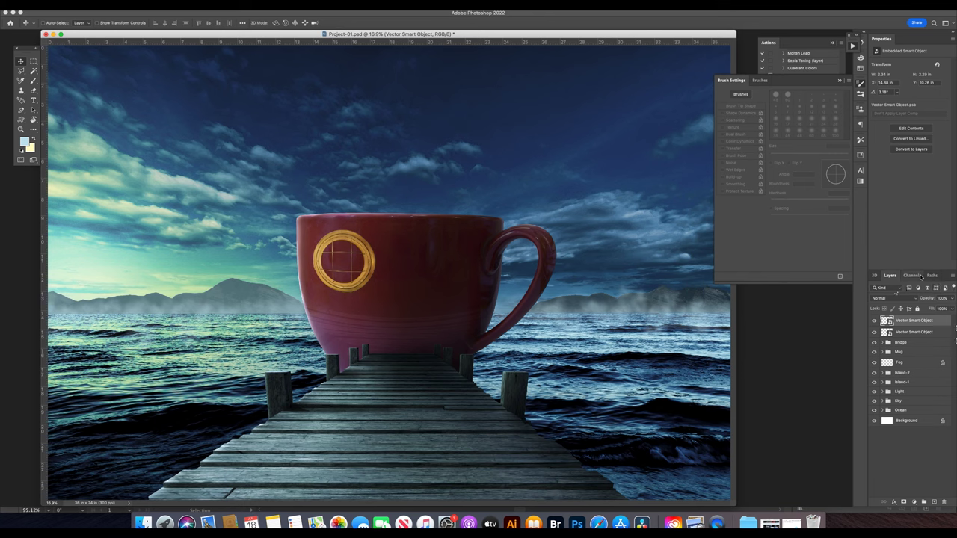
{"action": "left_click", "coordinate": [914, 332]}
Add a new layer and fill the porthole opening with black.
{"action": "key", "text": "w"}
{"action": "key", "text": "super+shift+n"}
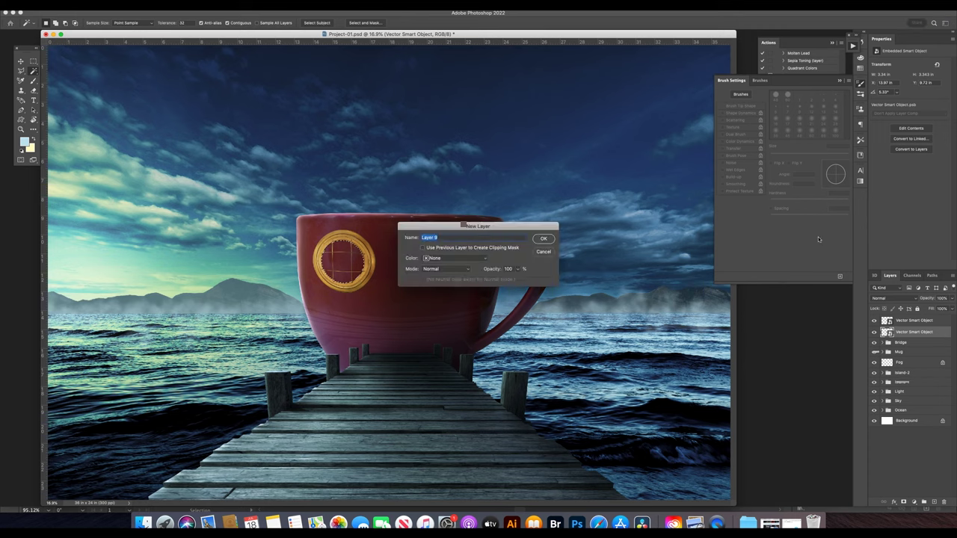
{"action": "key", "text": "Return"}
{"action": "left_click", "coordinate": [731, 383]}
{"action": "key", "text": "v"}
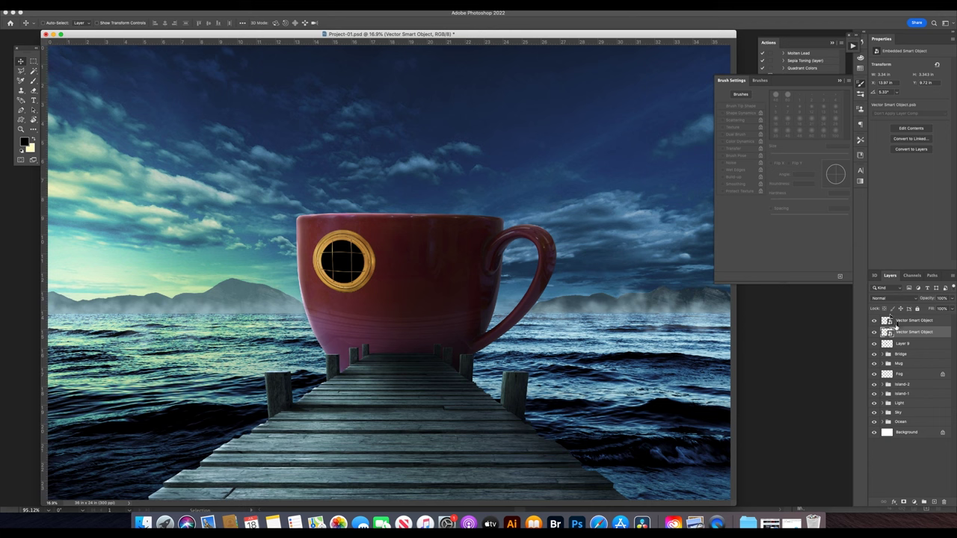
Add a Color Balance adjustment shifting the midtones toward cyan.
{"action": "left_click", "coordinate": [914, 332]}
{"action": "left_click", "coordinate": [913, 502]}
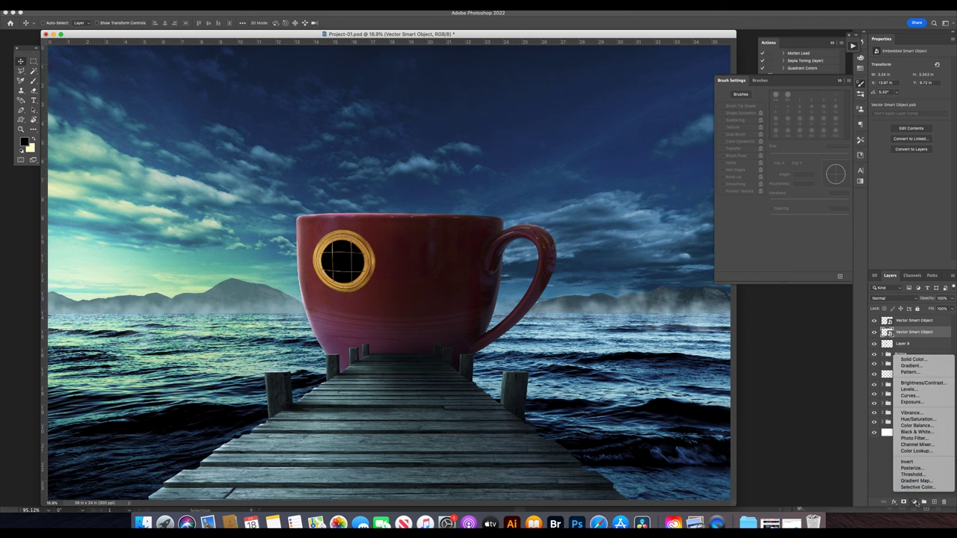
{"action": "left_click", "coordinate": [917, 425]}
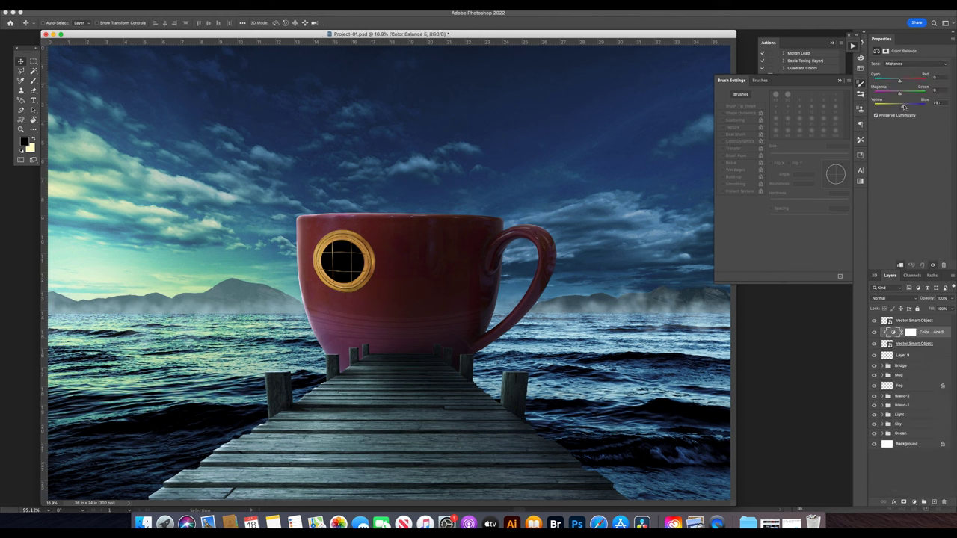
{"action": "left_click_drag", "start_coordinate": [900, 81], "coordinate": [894, 80]}
Add a Soft Light Hue/Saturation adjustment colorizing the ring blue at hue 216.
{"action": "left_click", "coordinate": [913, 502]}
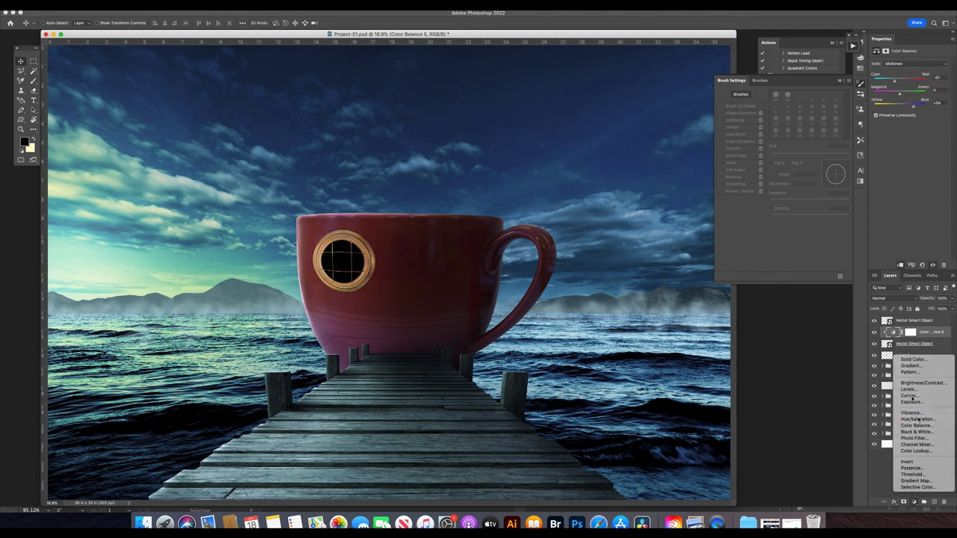
{"action": "left_click", "coordinate": [916, 416]}
{"action": "left_click", "coordinate": [910, 131]}
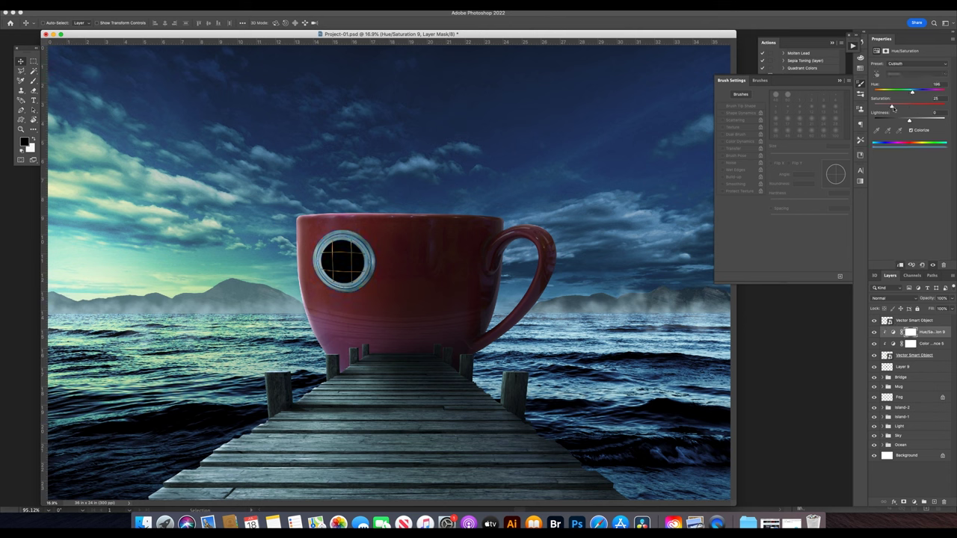
{"action": "mouse_move", "coordinate": [901, 106]}
{"action": "left_mouse_down"}
{"action": "mouse_move", "coordinate": [886, 107]}
{"action": "mouse_move", "coordinate": [916, 91]}
{"action": "left_mouse_up"}
{"action": "left_click", "coordinate": [892, 332]}
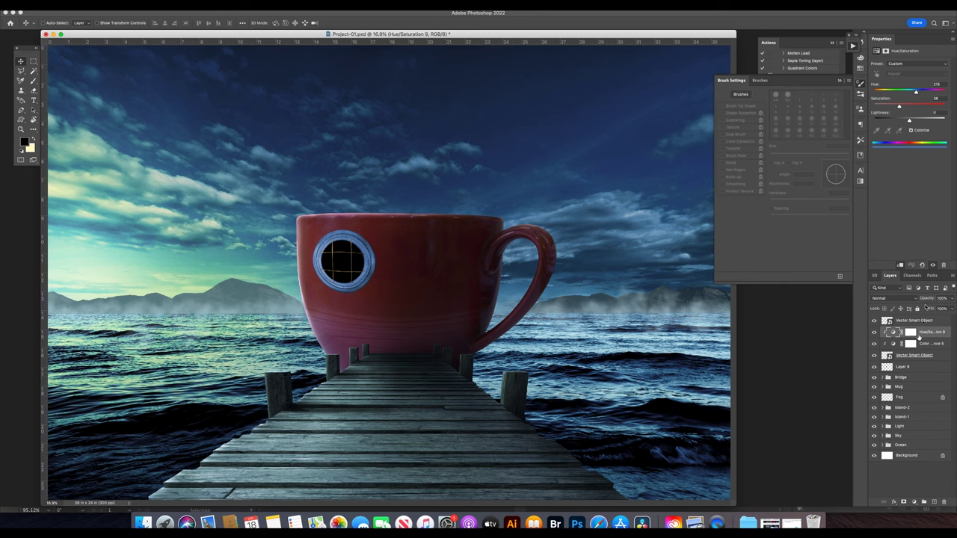
{"action": "left_click", "coordinate": [890, 297]}
{"action": "left_click", "coordinate": [872, 368]}
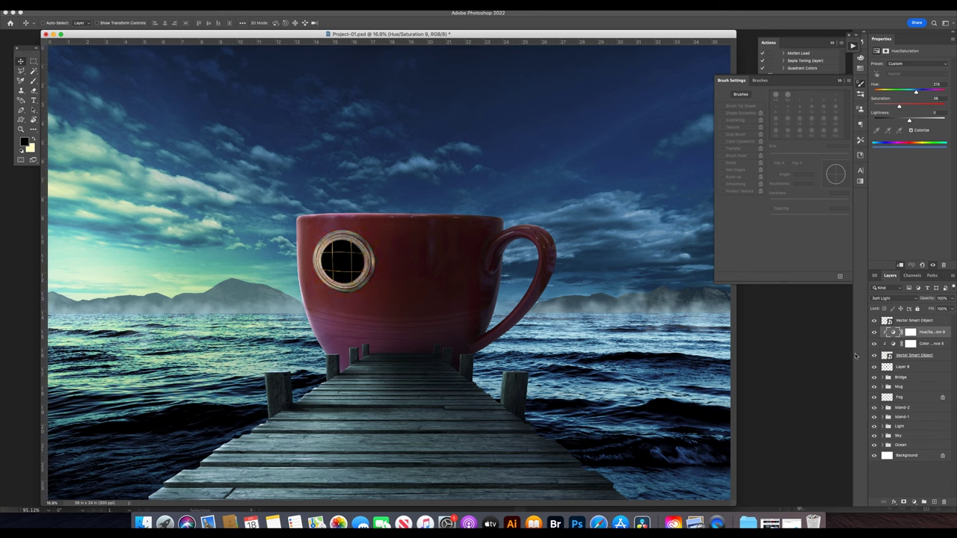
Add a Levels 12 adjustment with output white lowered to 155, targeting its mask.
{"action": "left_click", "coordinate": [913, 502]}
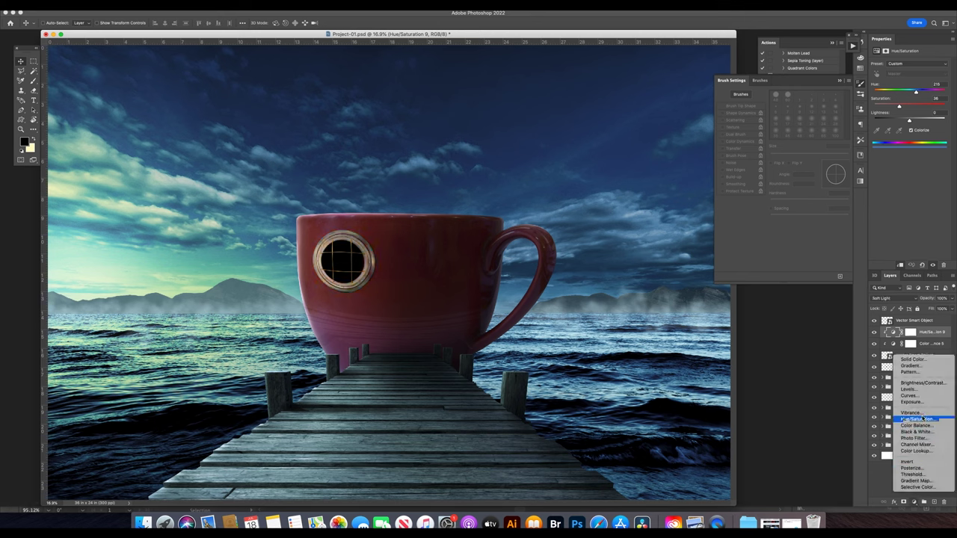
{"action": "left_click", "coordinate": [915, 396]}
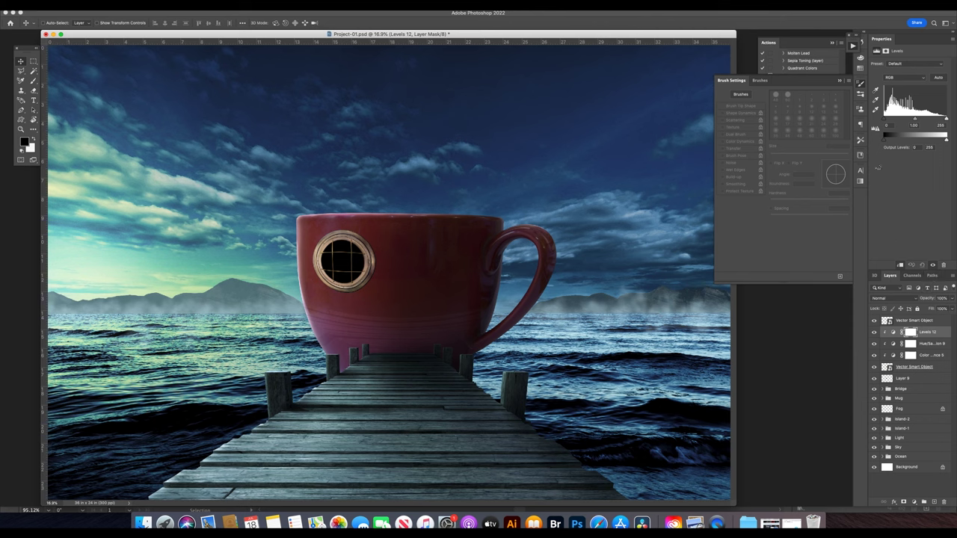
{"action": "left_click_drag", "start_coordinate": [946, 141], "coordinate": [915, 140]}
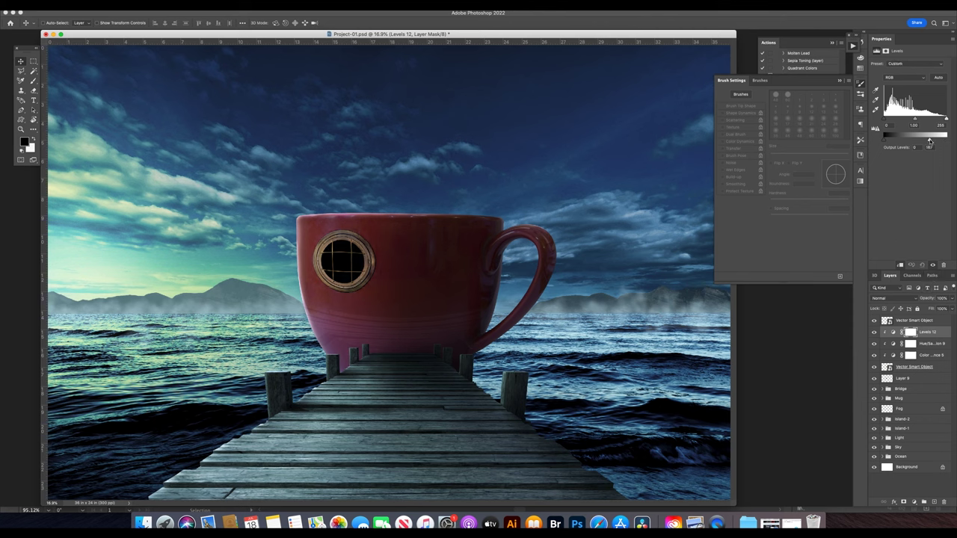
{"action": "left_click", "coordinate": [910, 332]}
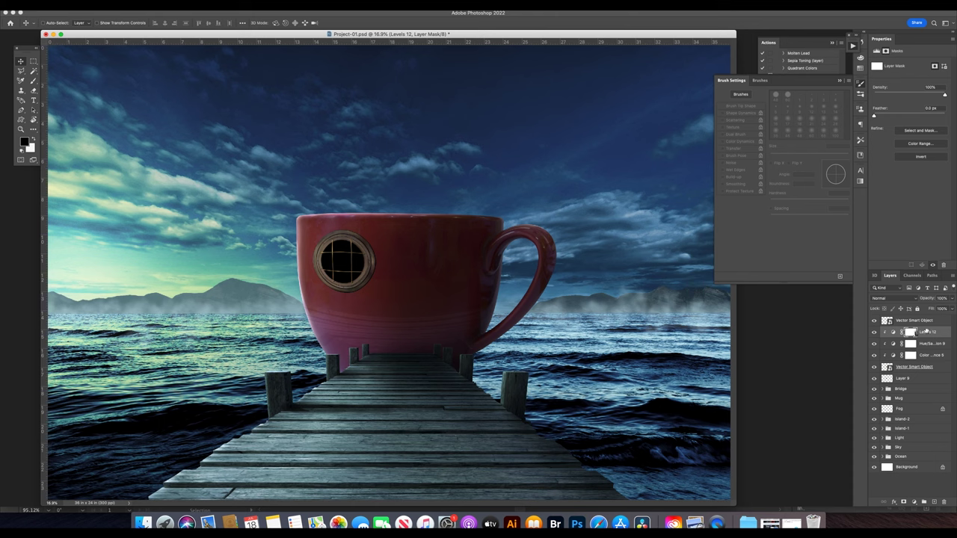
Set up an 80 px brush at full opacity with swapped colours, zoomed on the mug.
{"action": "key", "text": "b"}
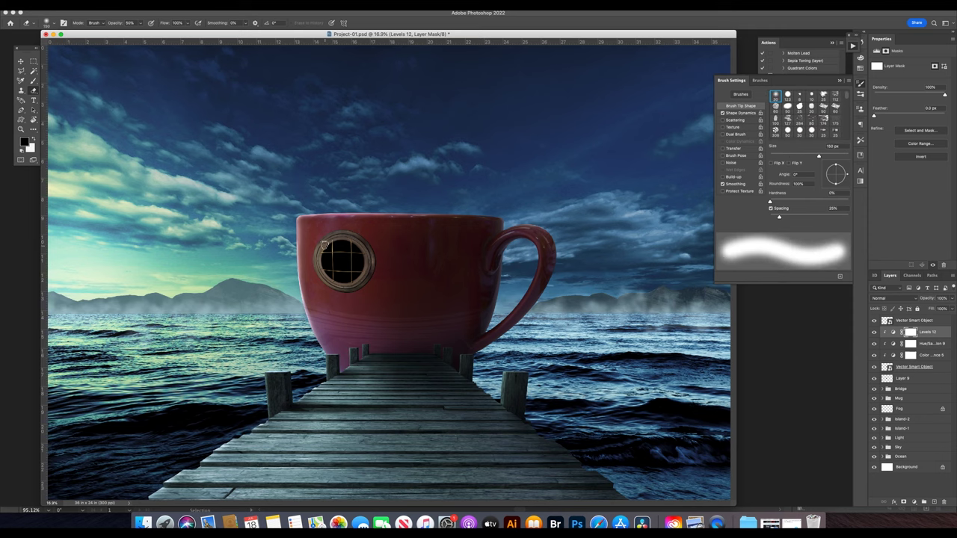
{"action": "key", "text": "x"}
{"action": "key", "text": "0"}
{"action": "key", "text": "ctrl+plus"}
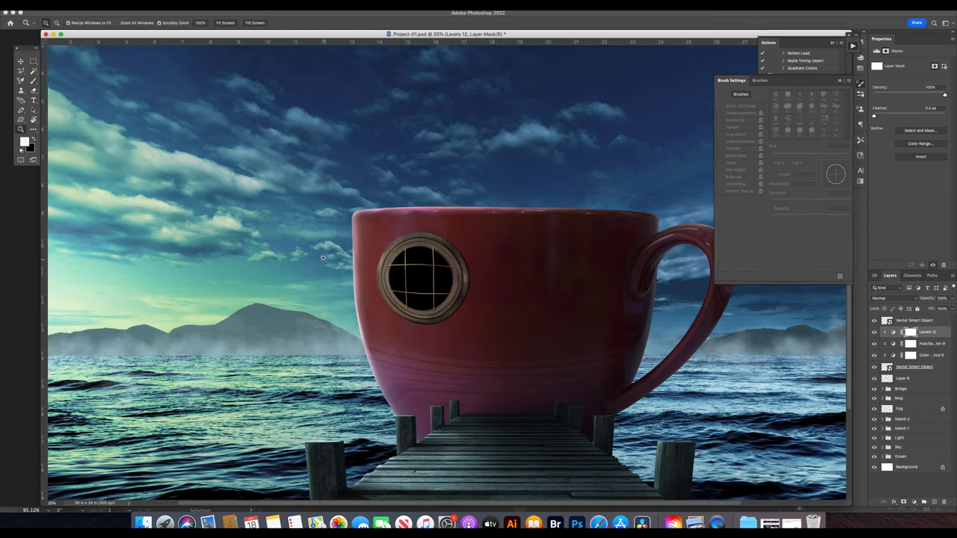
{"action": "key", "text": "bracketleft"}
{"action": "key", "text": "bracketleft"}
{"action": "key", "text": "bracketleft"}
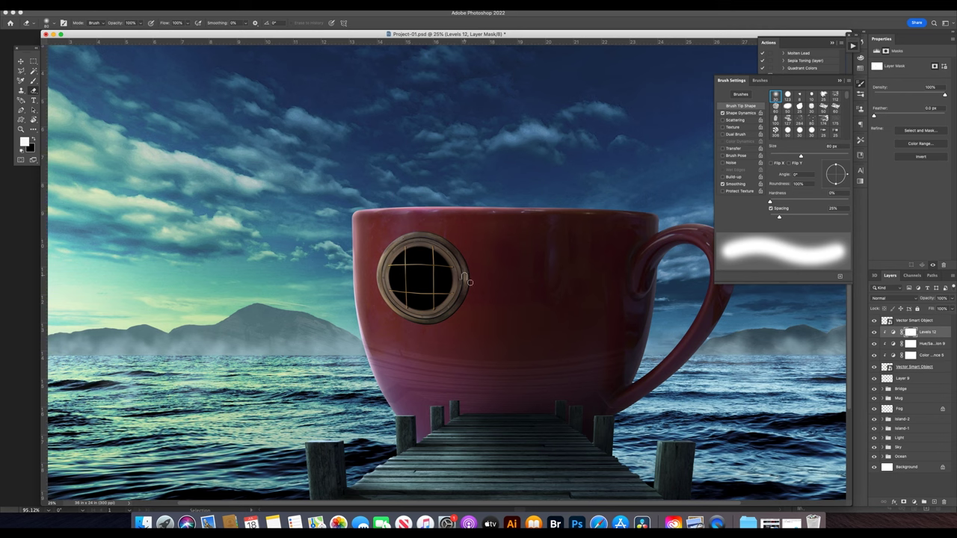
Lower Levels 12 output white to 134 and return to its mask with the brush.
{"action": "left_click", "coordinate": [892, 332]}
{"action": "left_click_drag", "start_coordinate": [922, 140], "coordinate": [916, 140]}
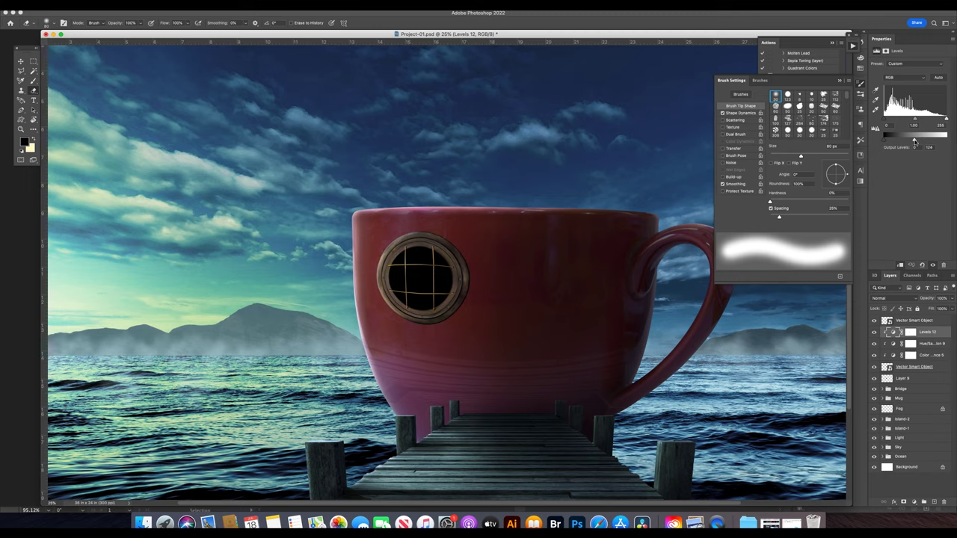
{"action": "key", "text": "z"}
{"action": "left_click", "coordinate": [341, 234], "text": "alt"}
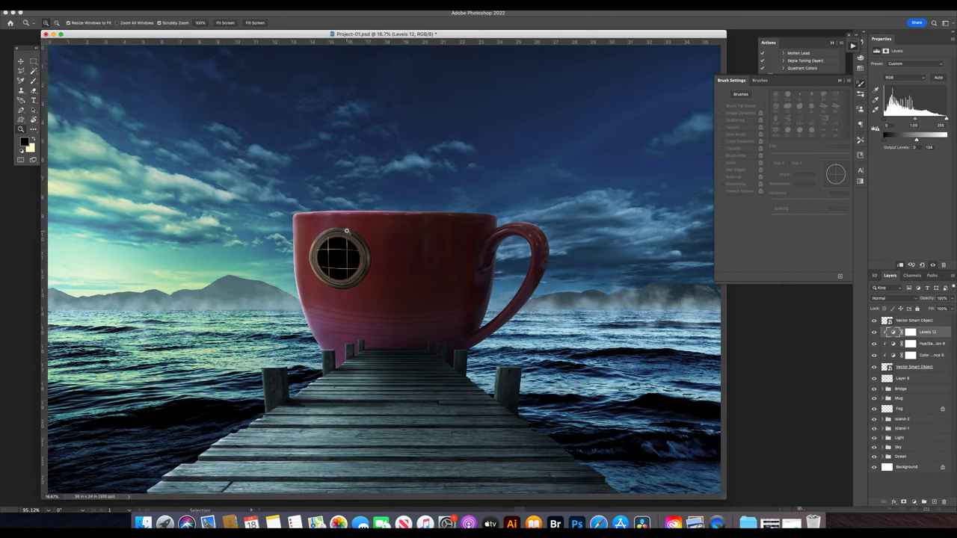
{"action": "left_click", "coordinate": [910, 332]}
{"action": "left_click", "coordinate": [329, 234]}
{"action": "key", "text": "b"}
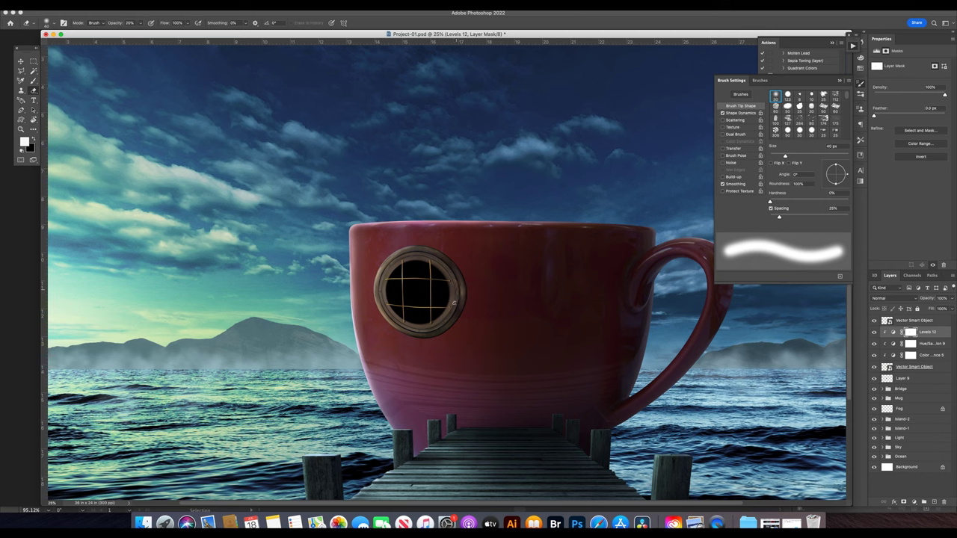
Enable pressure-controlled brush opacity and add a new Levels 13 adjustment layer.
{"action": "left_click", "coordinate": [734, 148]}
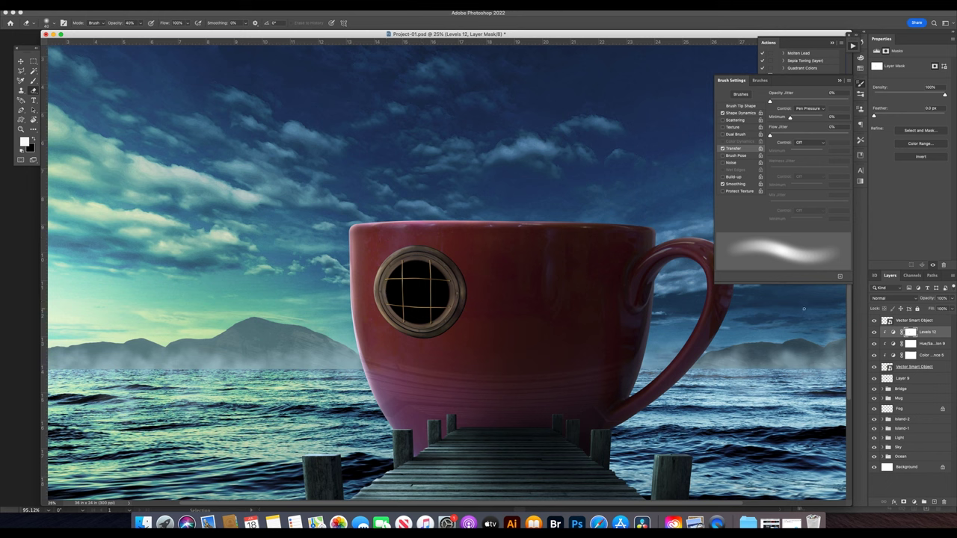
{"action": "right_click", "coordinate": [944, 337]}
{"action": "left_click", "coordinate": [913, 391]}
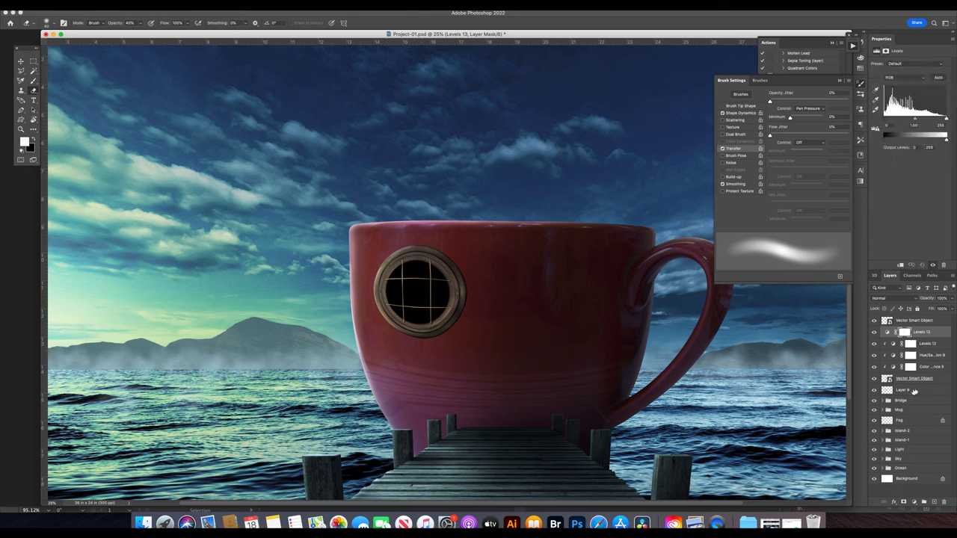
Clip Levels 13 to the layer below, raise its input white, and invert its mask to black.
{"action": "left_click", "coordinate": [897, 338], "text": "alt"}
{"action": "mouse_move", "coordinate": [946, 119]}
{"action": "left_mouse_down"}
{"action": "mouse_move", "coordinate": [903, 120]}
{"action": "mouse_move", "coordinate": [914, 120]}
{"action": "left_mouse_up"}
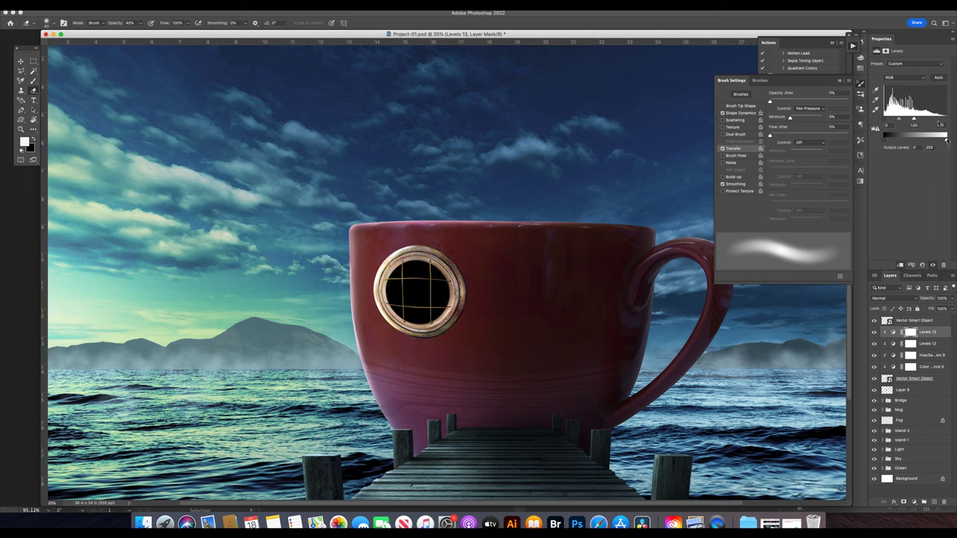
{"action": "key", "text": "Tab"}
{"action": "left_click", "coordinate": [910, 332]}
{"action": "key", "text": "ctrl+i"}
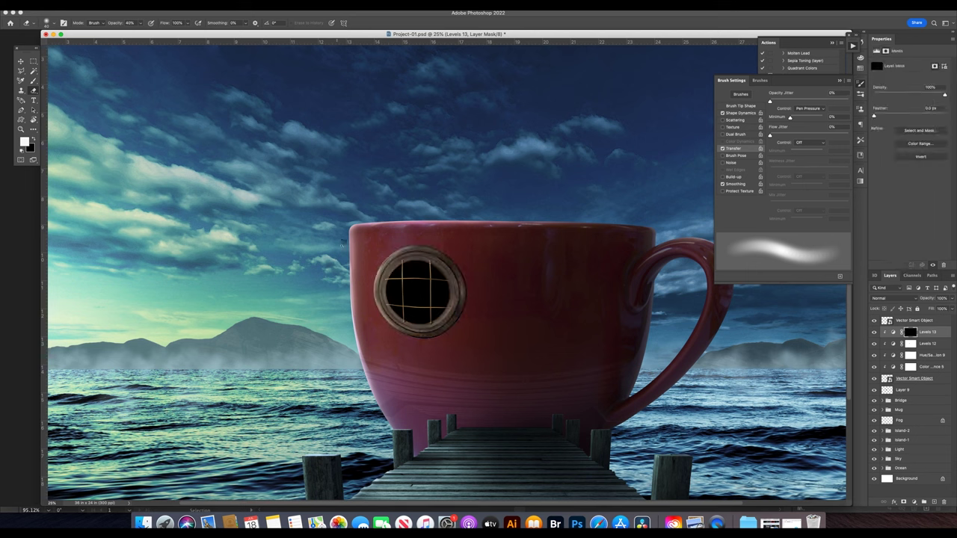
{"action": "key", "text": "x"}
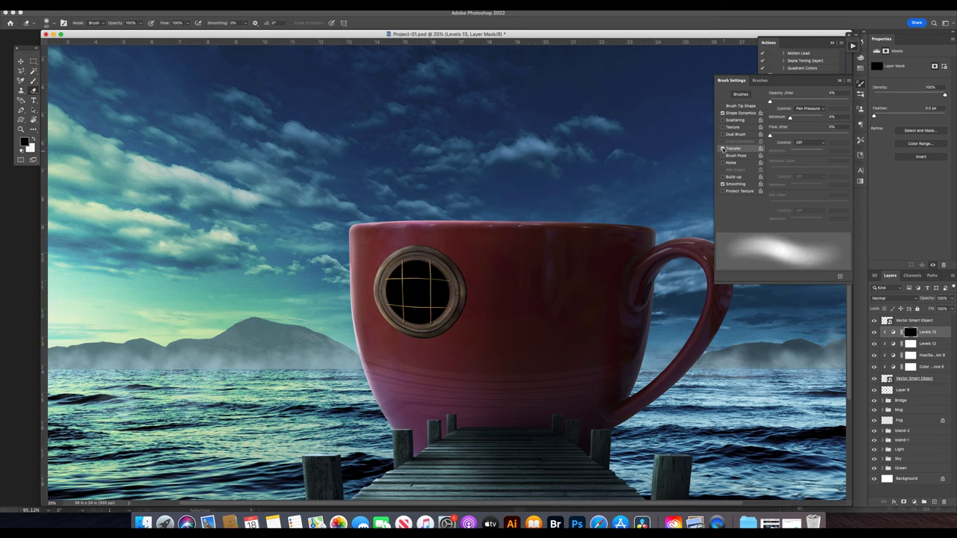
{"action": "key", "text": "0"}
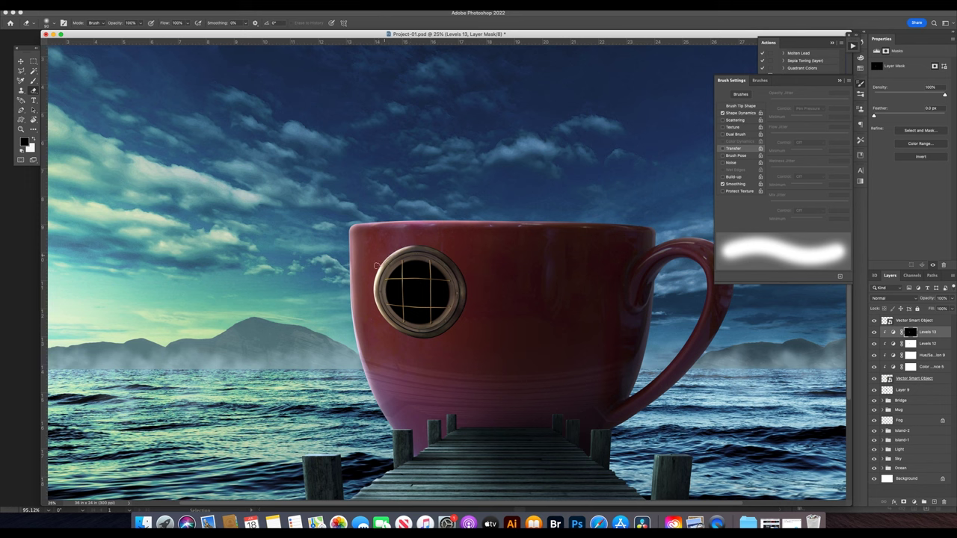
Shrink the brush, tweak the Levels 12 output setting, and return to a white brush.
{"action": "scroll", "coordinate": [446, 282], "scroll_direction": "up", "scroll_amount": 2}
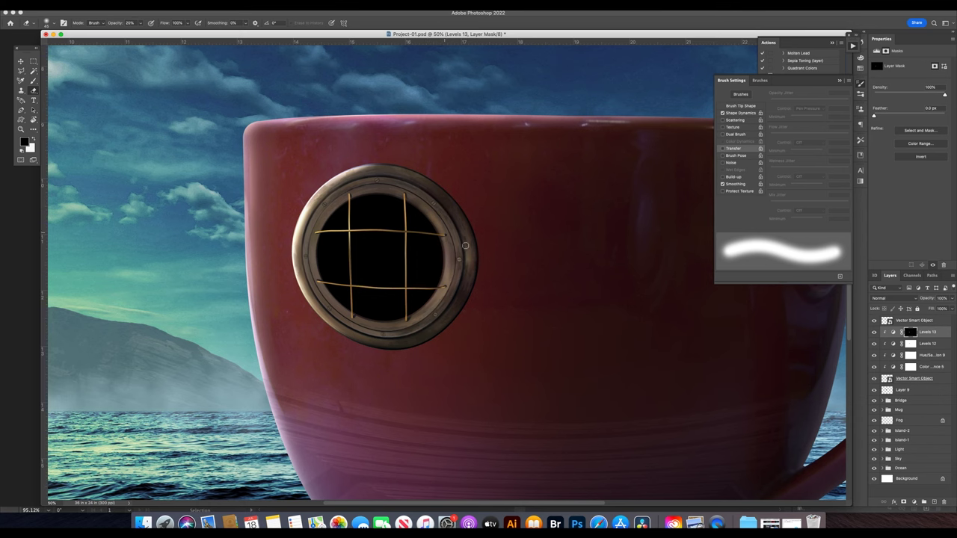
{"action": "key", "text": "bracketleft"}
{"action": "key", "text": "bracketleft"}
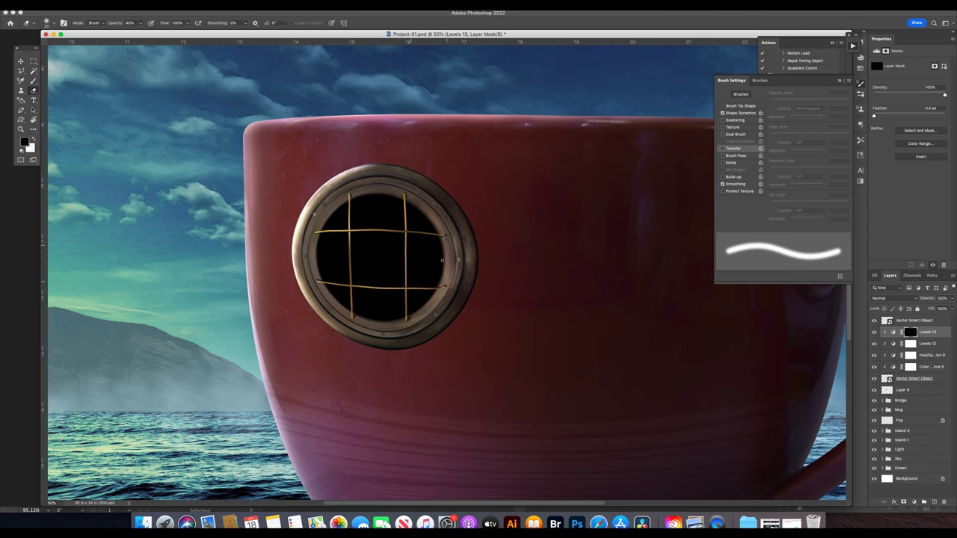
{"action": "key", "text": "ctrl+minus"}
{"action": "key", "text": "ctrl+minus"}
{"action": "key", "text": "v"}
{"action": "key", "text": "alt+bracketleft"}
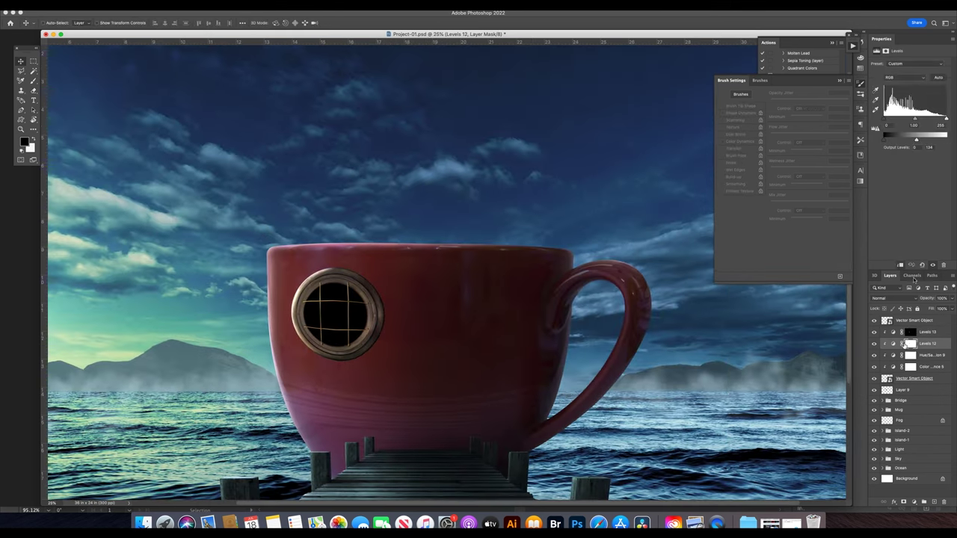
{"action": "left_click_drag", "start_coordinate": [916, 140], "coordinate": [918, 140]}
{"action": "key", "text": "b"}
{"action": "key", "text": "x"}
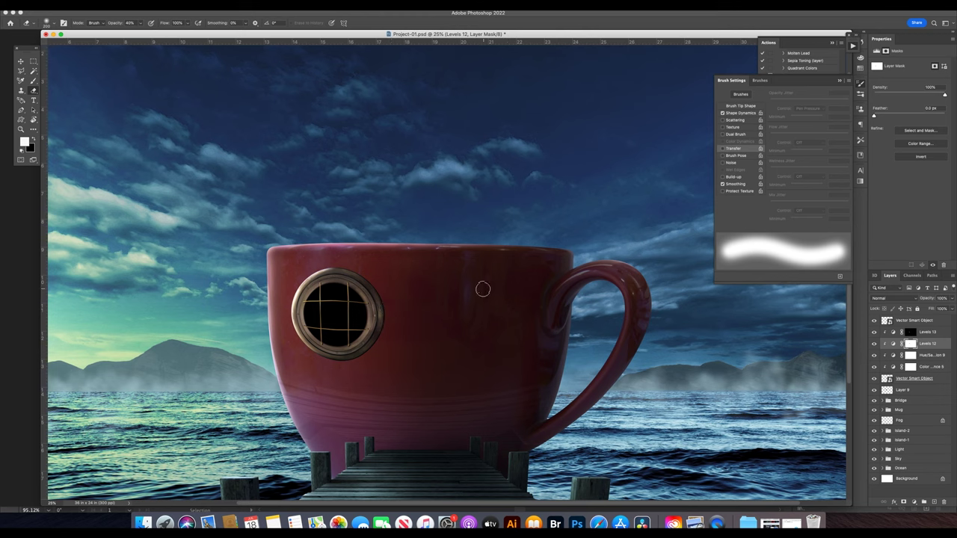
Duplicate the porthole from Layer 9 onto a new Layer 10 and nudge it slightly.
{"action": "key", "text": "v"}
{"action": "left_click", "coordinate": [775, 360], "text": "ctrl"}
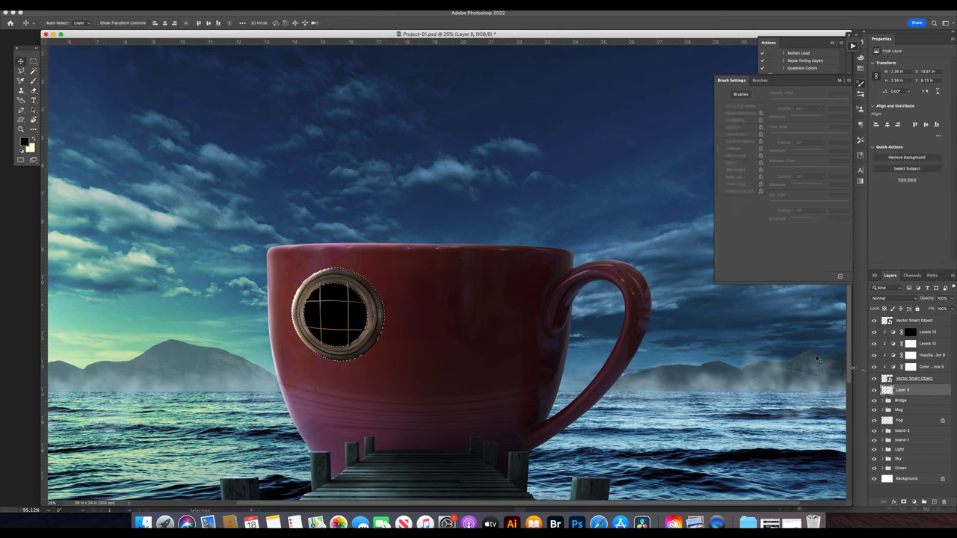
{"action": "key", "text": "ctrl+j"}
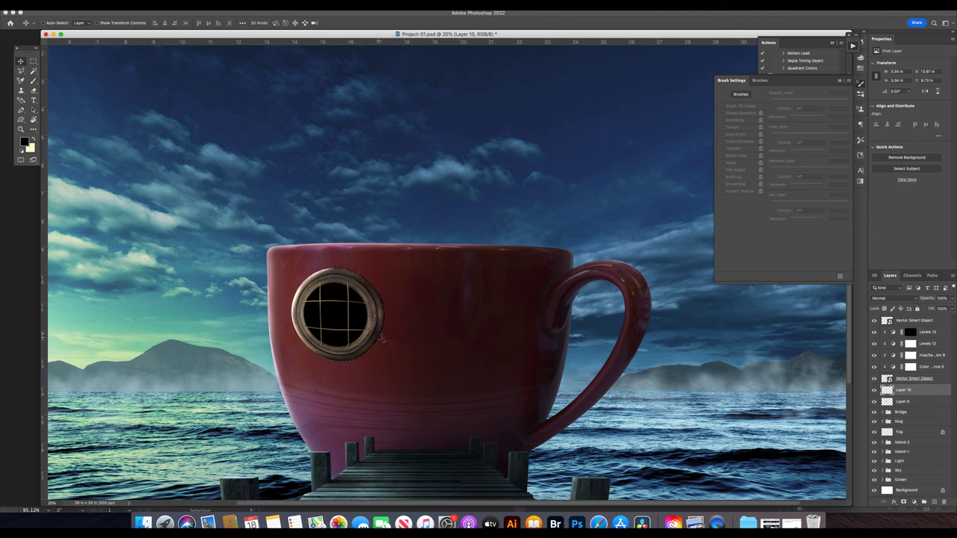
{"action": "left_click_drag", "start_coordinate": [379, 335], "coordinate": [376, 341]}
Try the Gaussian Blur filter on Layer 10, then return to the blur filter list.
{"action": "left_click", "coordinate": [183, 6]}
{"action": "mouse_move", "coordinate": [178, 104]}
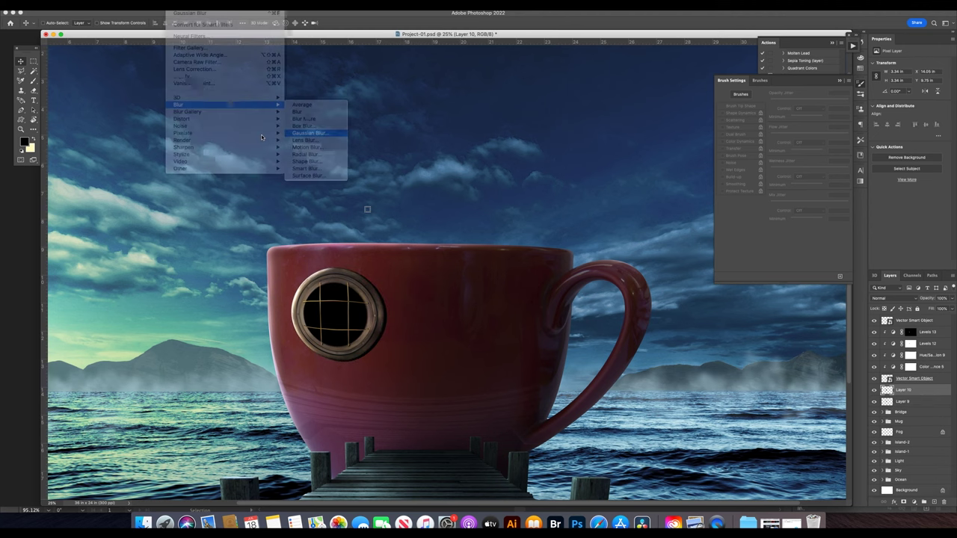
{"action": "left_click", "coordinate": [318, 128]}
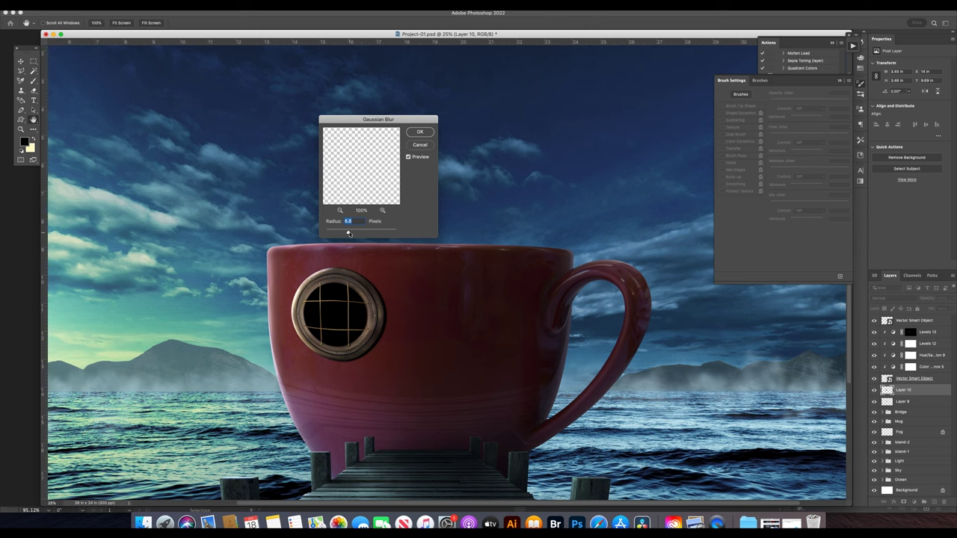
{"action": "key", "text": "Return"}
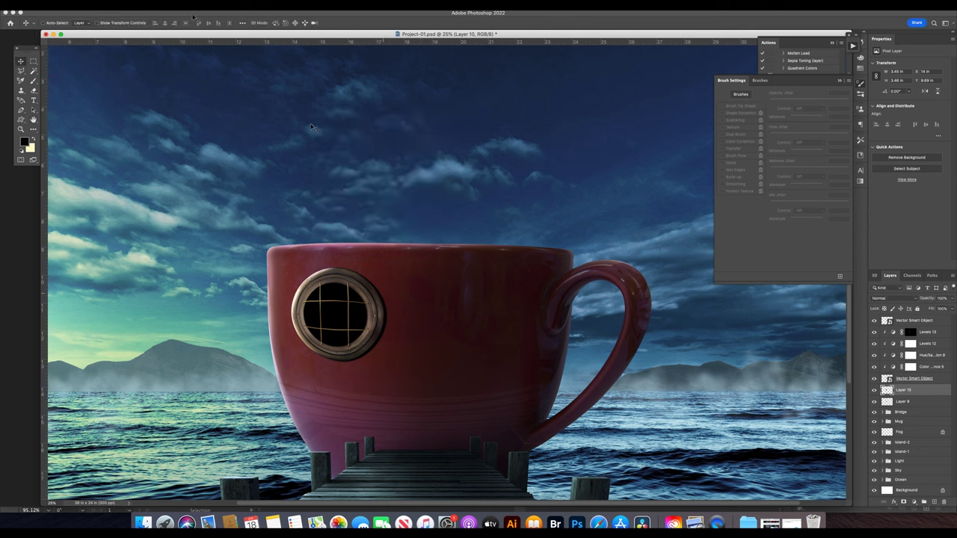
{"action": "left_click", "coordinate": [183, 6]}
Apply a 31 px Tilt-Shift blur to Layer 10 with a slightly rotated blur band.
{"action": "left_click", "coordinate": [318, 149]}
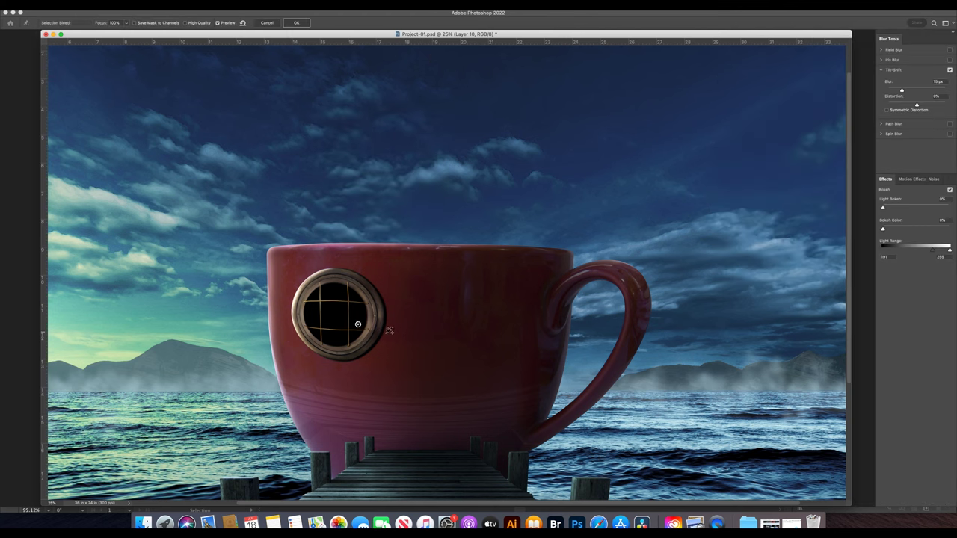
{"action": "key", "text": "super+minus"}
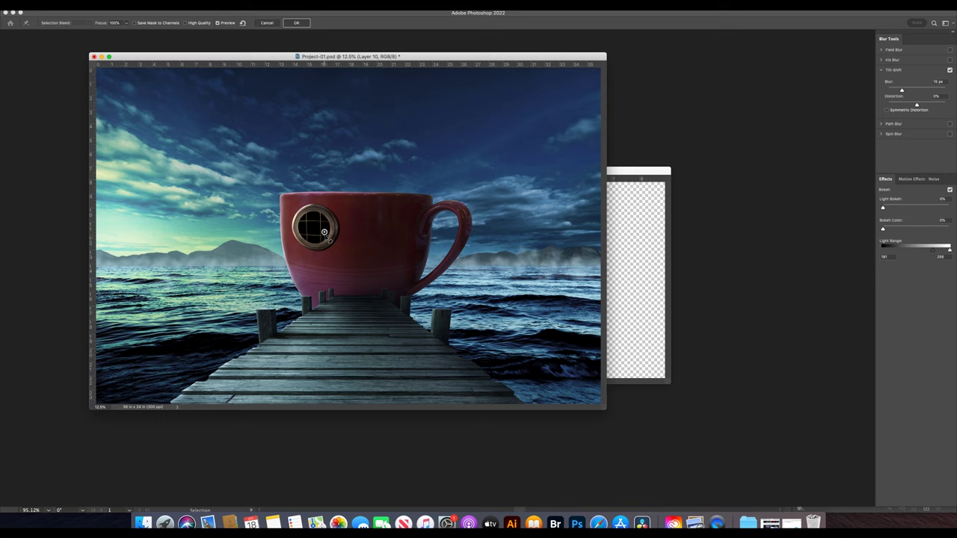
{"action": "left_click_drag", "start_coordinate": [324, 232], "coordinate": [322, 233]}
{"action": "left_click_drag", "start_coordinate": [902, 89], "coordinate": [910, 92]}
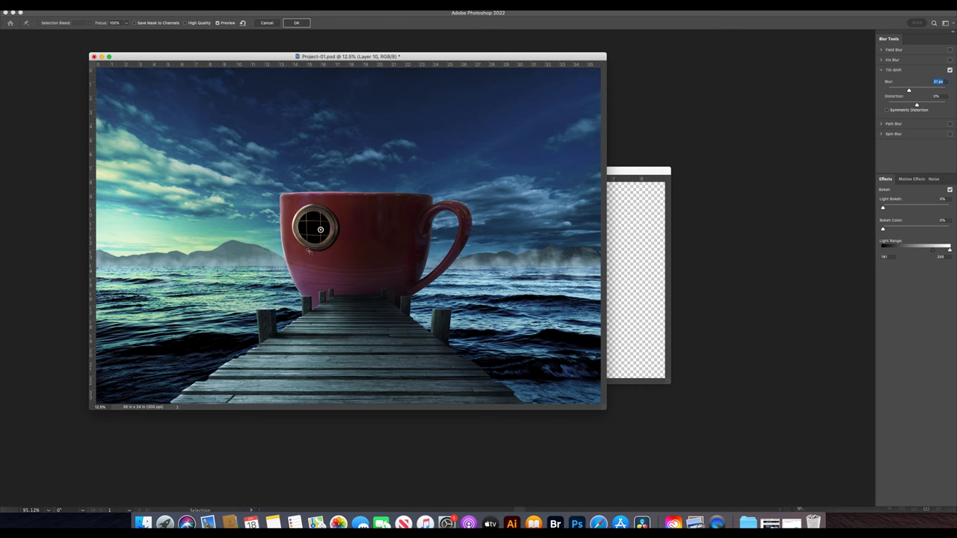
{"action": "key", "text": "super+plus"}
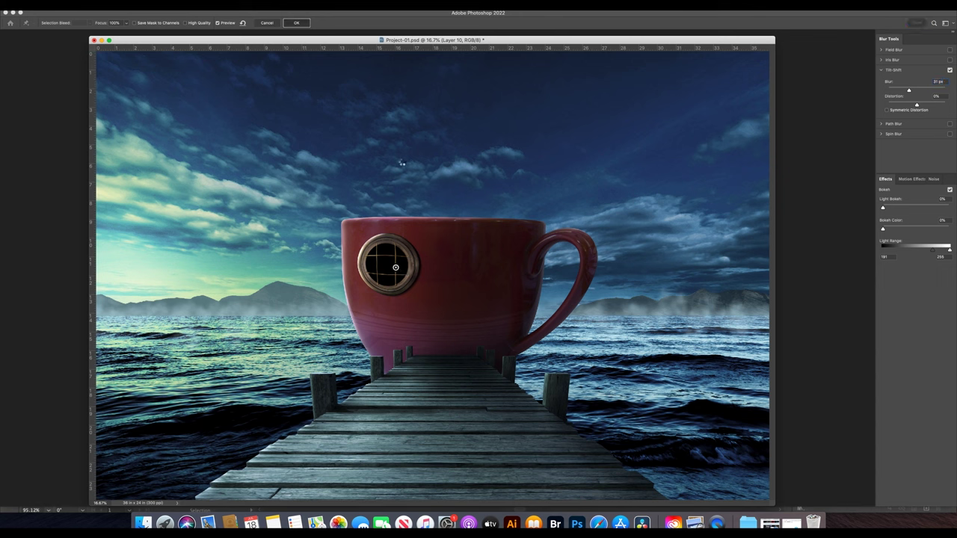
{"action": "left_click", "coordinate": [296, 22]}
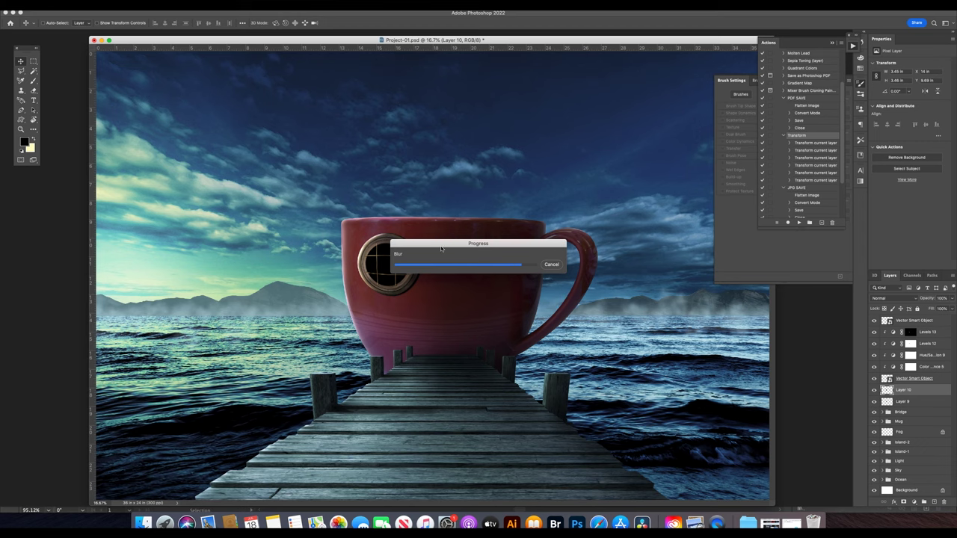
{"action": "key", "text": "super+plus"}
Fill an elliptical selection around the porthole with dark colour on a new layer below Layer 10.
{"action": "key", "text": "m"}
{"action": "mouse_move", "coordinate": [289, 210]}
{"action": "left_mouse_down"}
{"action": "mouse_move", "coordinate": [381, 302]}
{"action": "mouse_move", "coordinate": [380, 286]}
{"action": "left_mouse_up"}
{"action": "key", "text": "ctrl+shift+alt+n"}
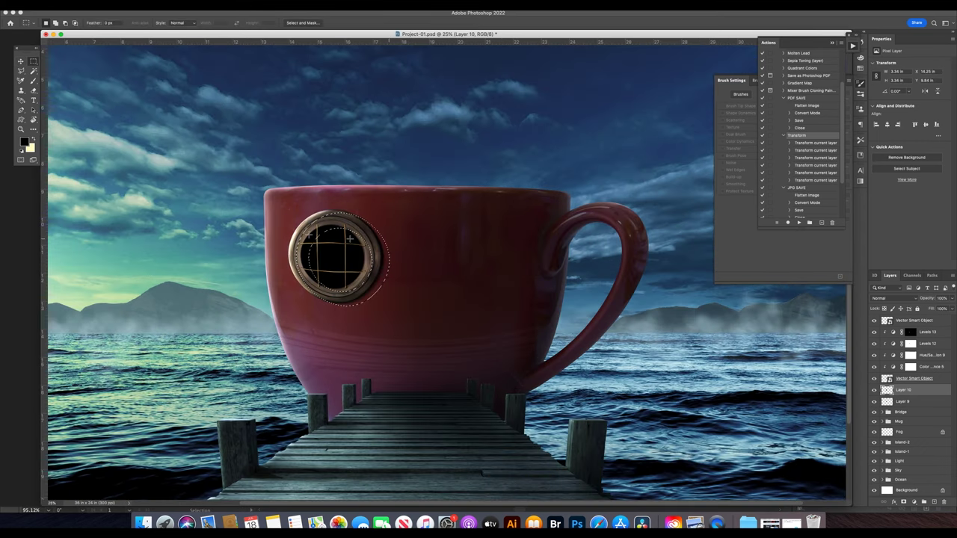
{"action": "key", "text": "alt+BackSpace"}
{"action": "key", "text": "v"}
{"action": "key", "text": "ctrl+bracketleft"}
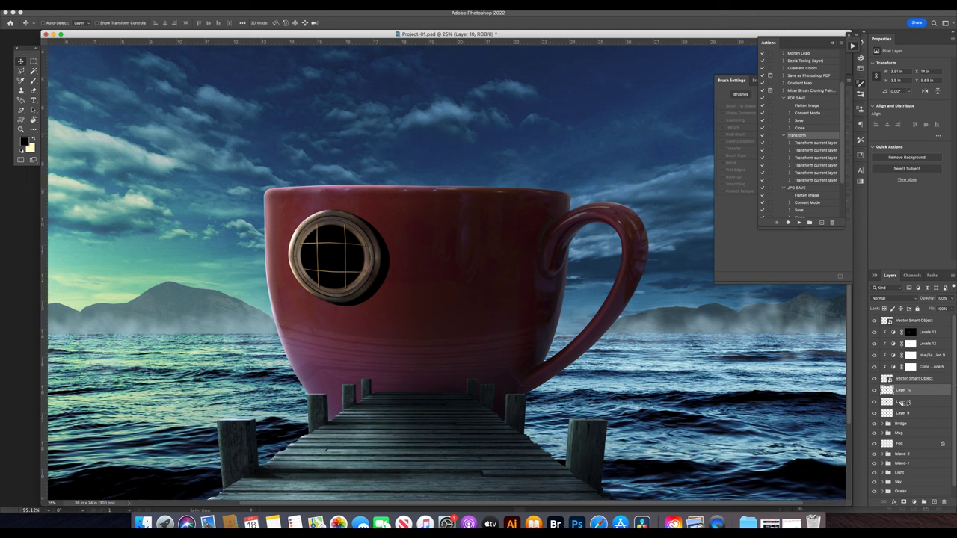
Set the shadow layer to 50% opacity and soften it with a 23.3 px Gaussian Blur.
{"action": "key", "text": "ctrl+d"}
{"action": "key", "text": "5"}
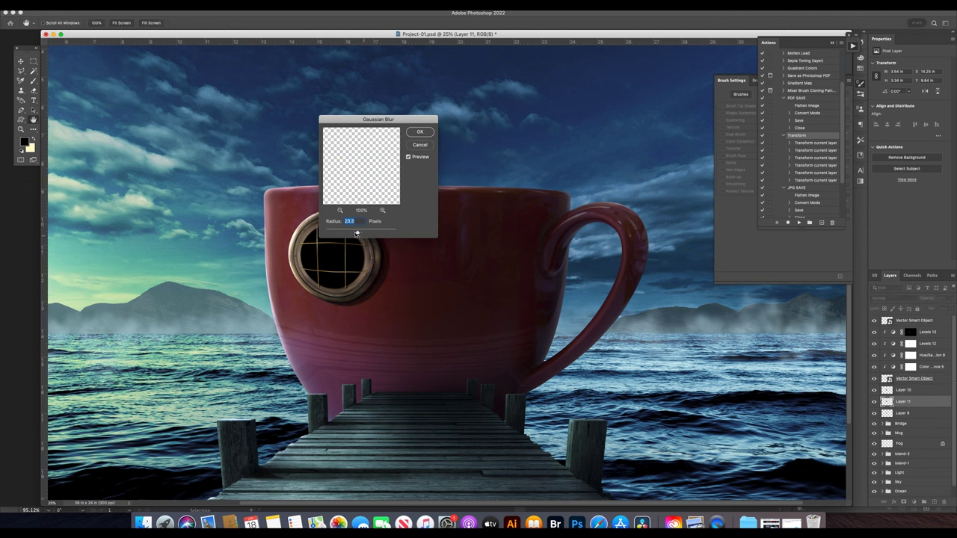
{"action": "left_click", "coordinate": [419, 132]}
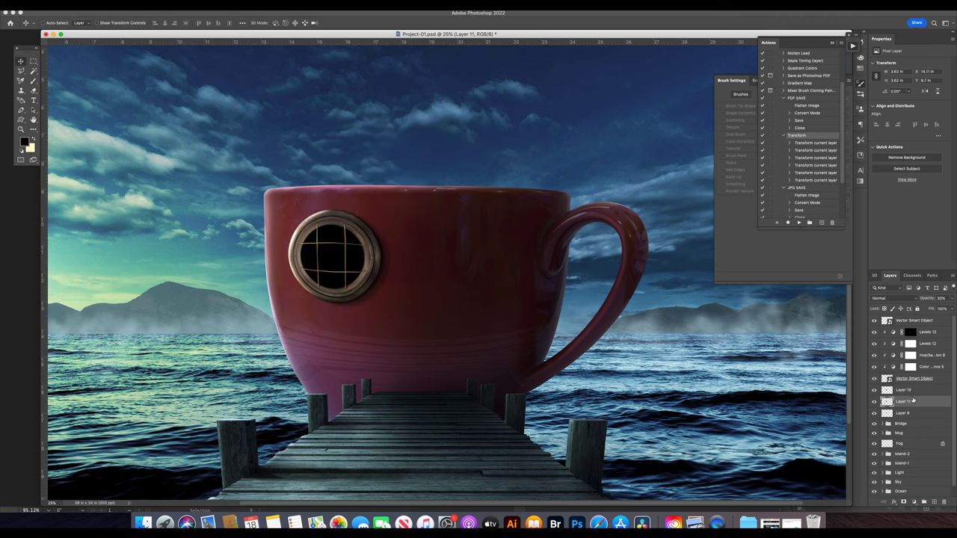
{"action": "key", "text": "alt+bracketright"}
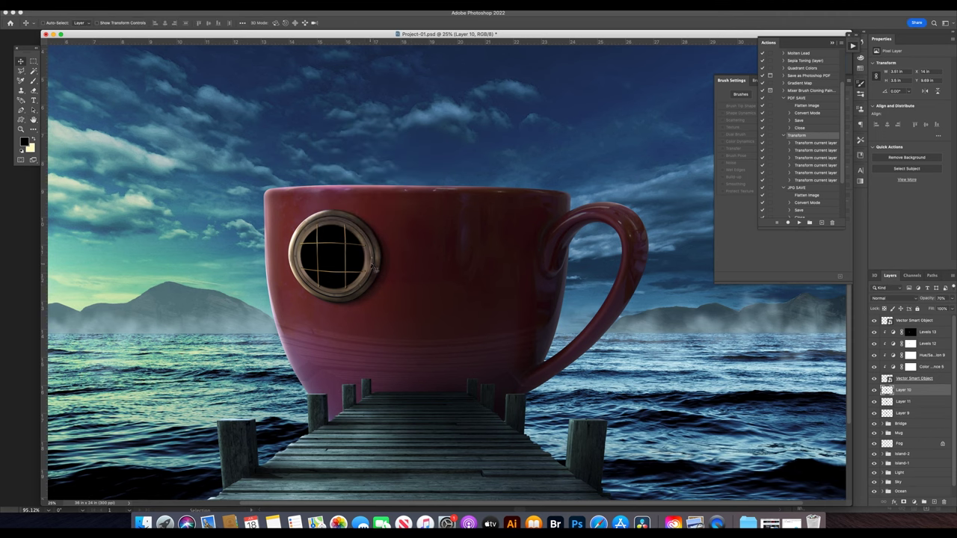
{"action": "left_click_drag", "start_coordinate": [374, 265], "coordinate": [340, 228]}
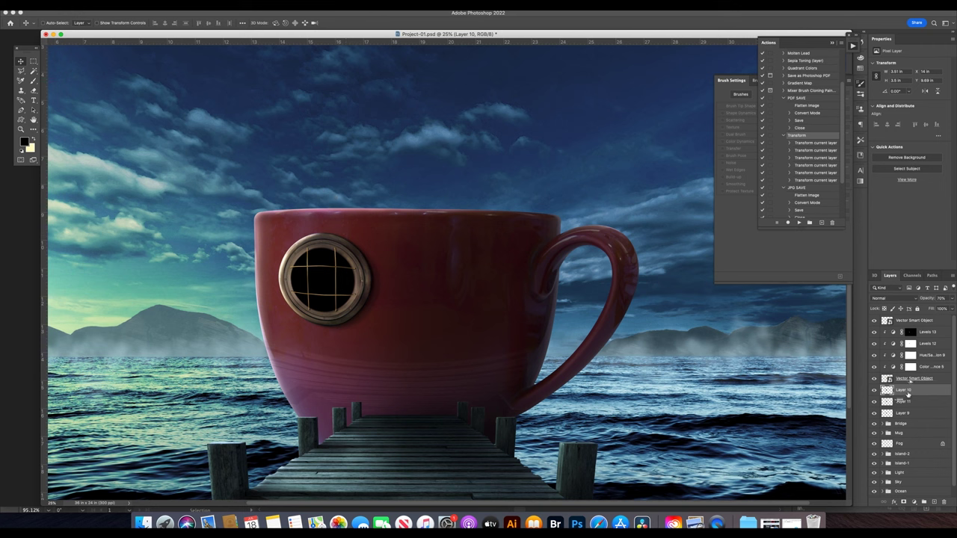
{"action": "left_click", "coordinate": [909, 378]}
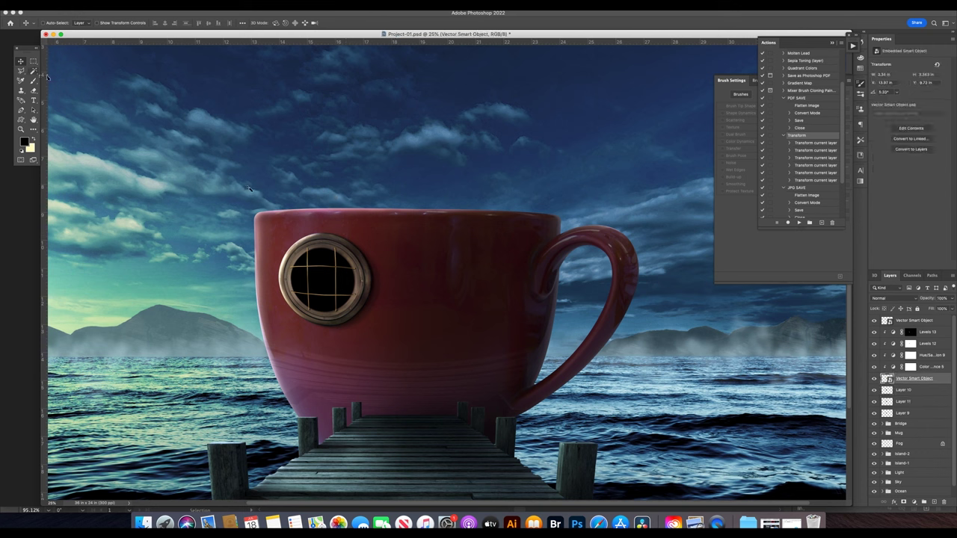
Fill the porthole window with a picked yellow-orange colour on a new Layer 12.
{"action": "key", "text": "super+shift+n"}
{"action": "key", "text": "Return"}
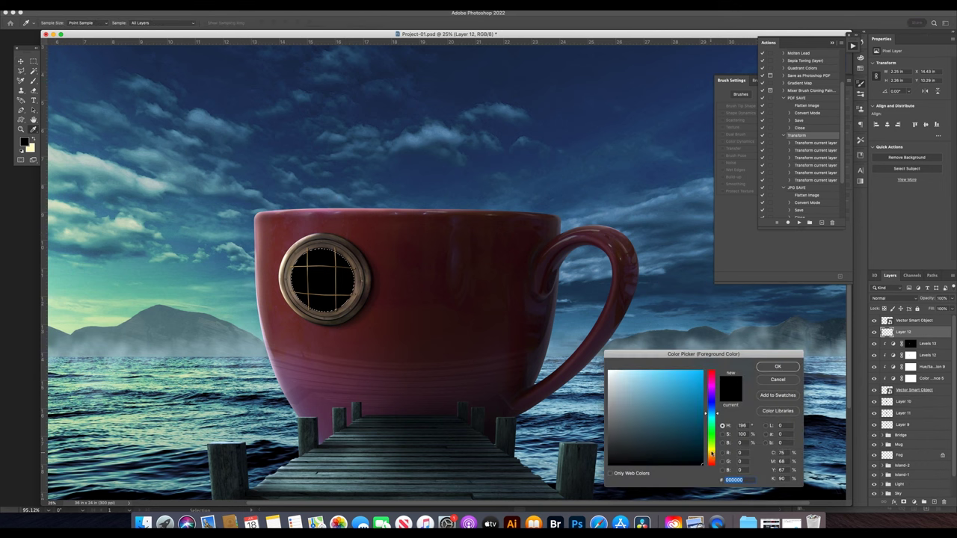
{"action": "left_click", "coordinate": [711, 453]}
{"action": "left_click", "coordinate": [696, 378]}
{"action": "left_click", "coordinate": [777, 366]}
{"action": "key", "text": "alt+BackSpace"}
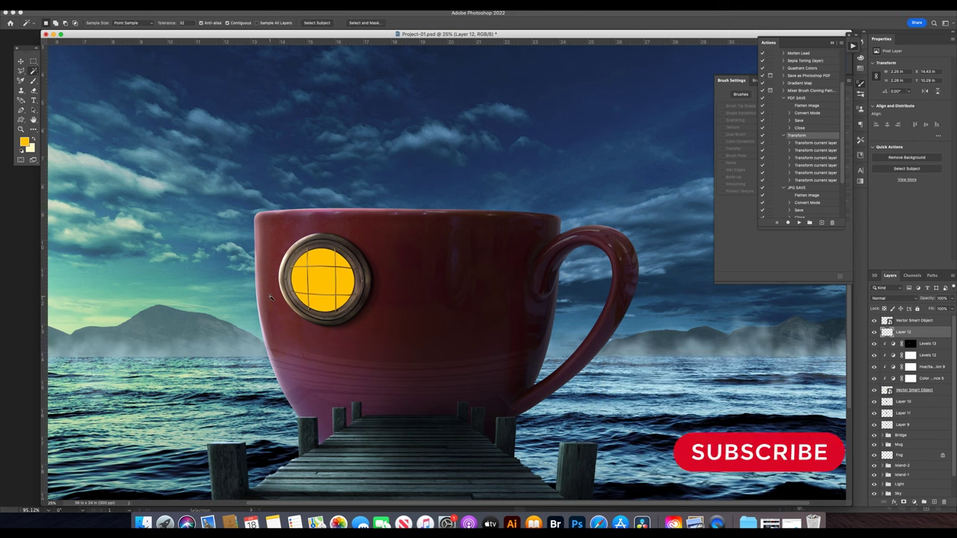
Duplicate the yellow fill and blur the copy with a 20.4 px Gaussian Blur.
{"action": "key", "text": "super+j"}
{"action": "left_click", "coordinate": [180, 6]}
{"action": "mouse_move", "coordinate": [178, 105]}
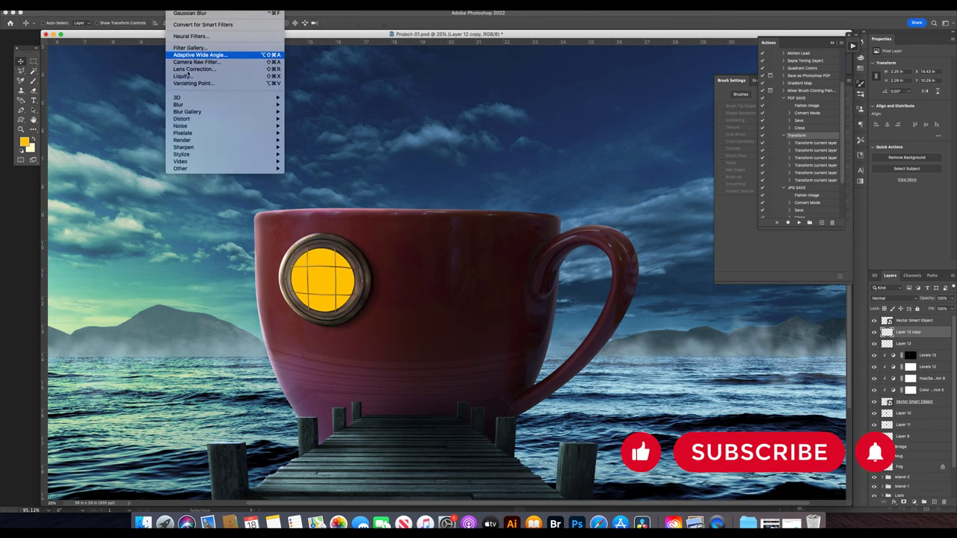
{"action": "left_click", "coordinate": [322, 122]}
{"action": "left_click_drag", "start_coordinate": [348, 231], "coordinate": [356, 230]}
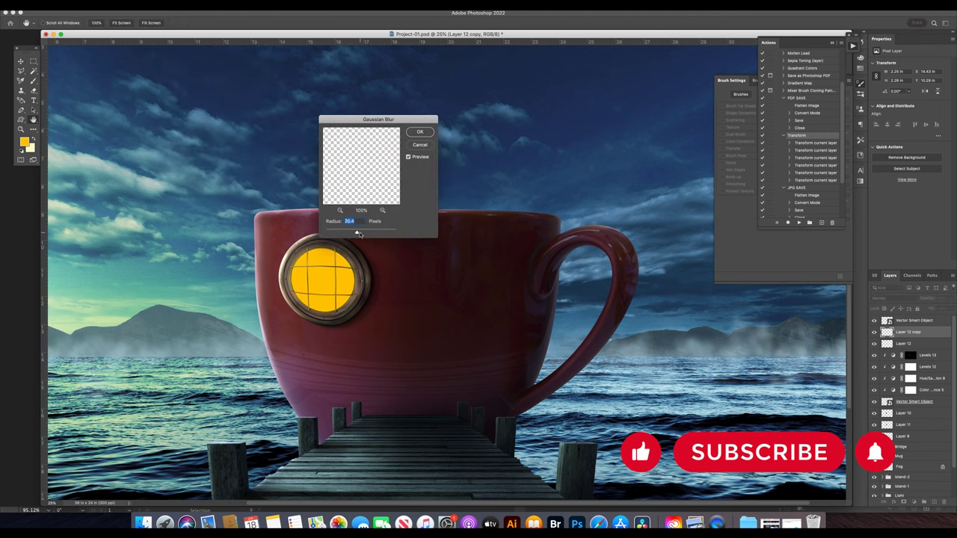
{"action": "left_click", "coordinate": [419, 131]}
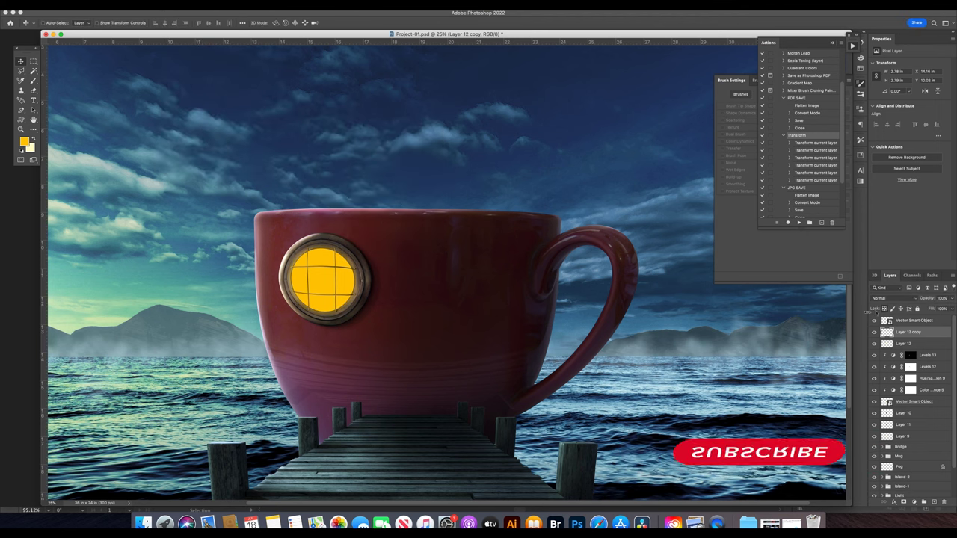
Set up an orange soft round 500 px brush.
{"action": "key", "text": "b"}
{"action": "left_click_drag", "start_coordinate": [703, 419], "coordinate": [713, 451]}
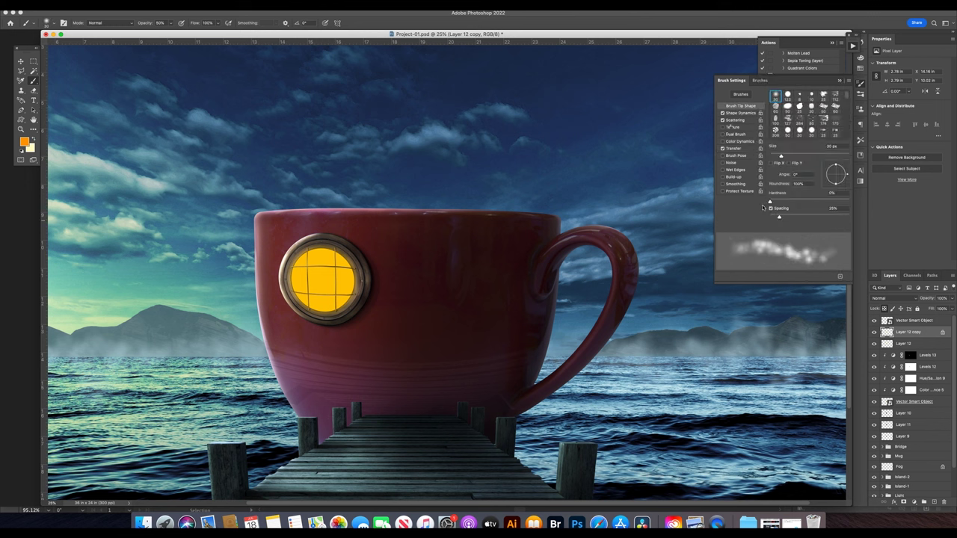
{"action": "left_click", "coordinate": [787, 132]}
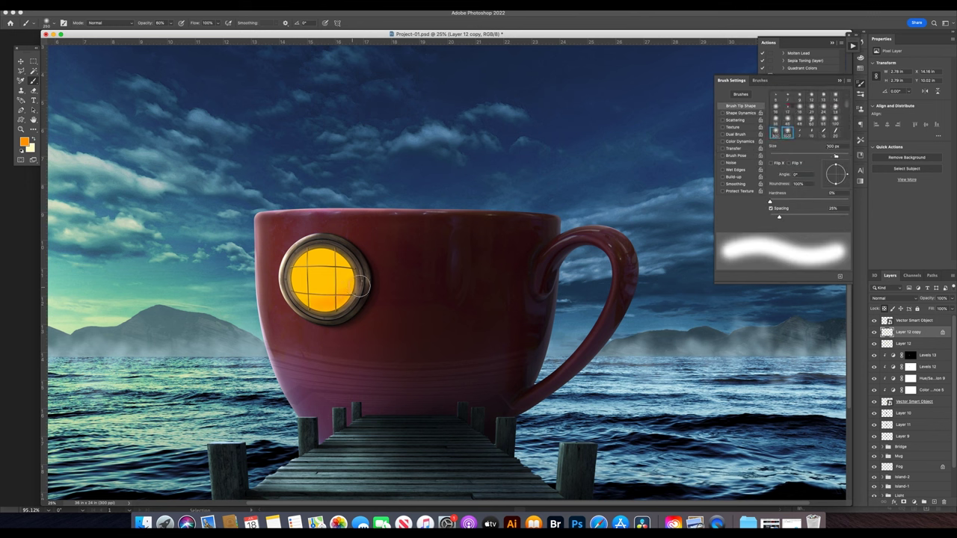
{"action": "key", "text": "v"}
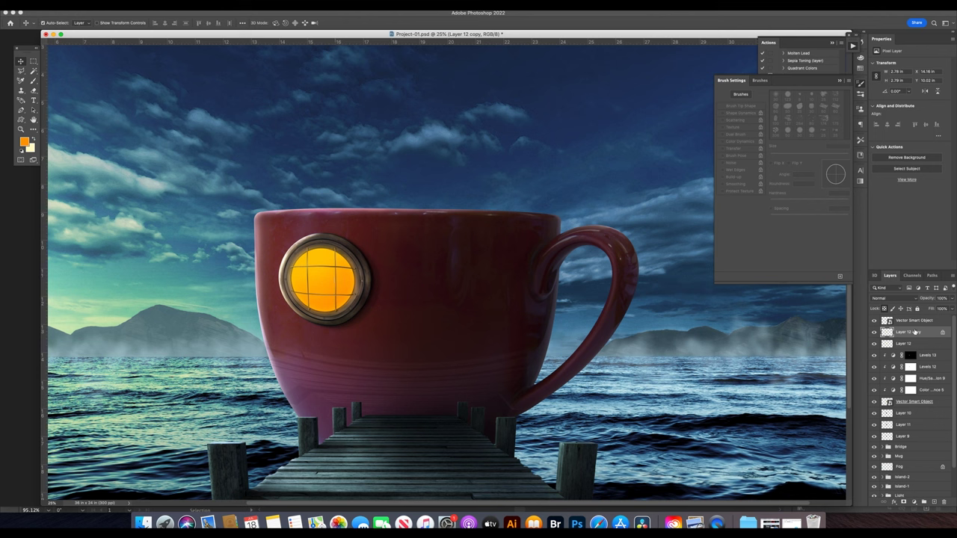
Add a new Layer 13 in Overlay blend mode and duplicate it.
{"action": "key", "text": "ctrl+shift+alt+n"}
{"action": "key", "text": "b"}
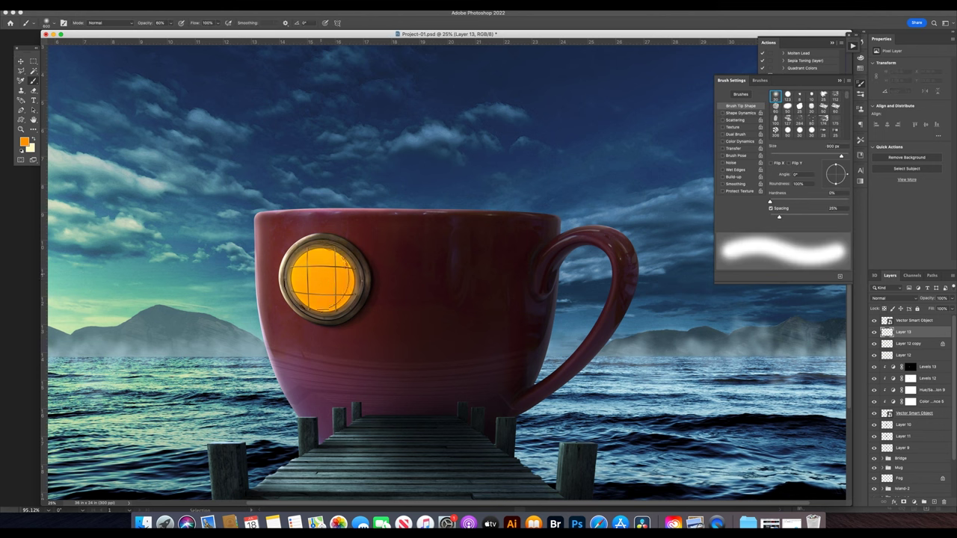
{"action": "left_click", "coordinate": [893, 297]}
{"action": "left_click", "coordinate": [894, 382]}
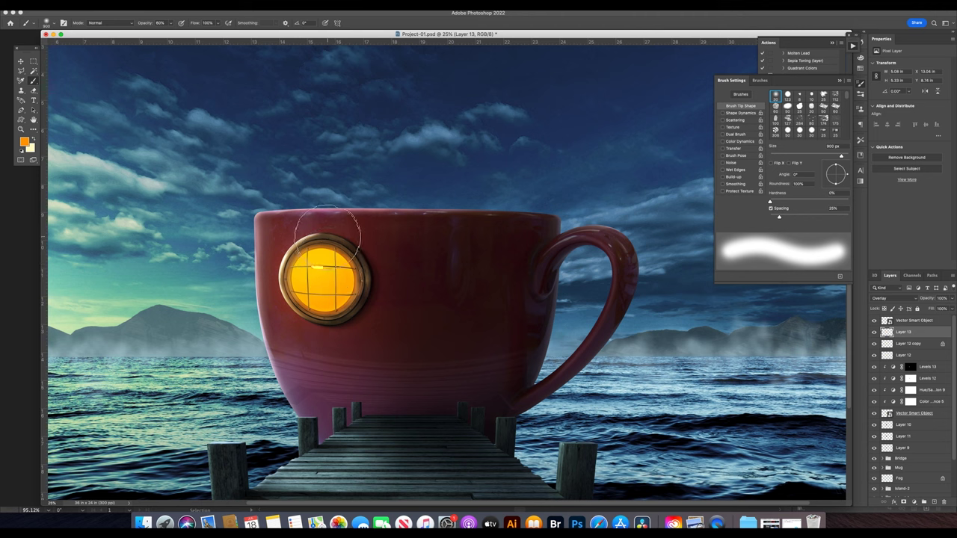
{"action": "left_click", "coordinate": [787, 132]}
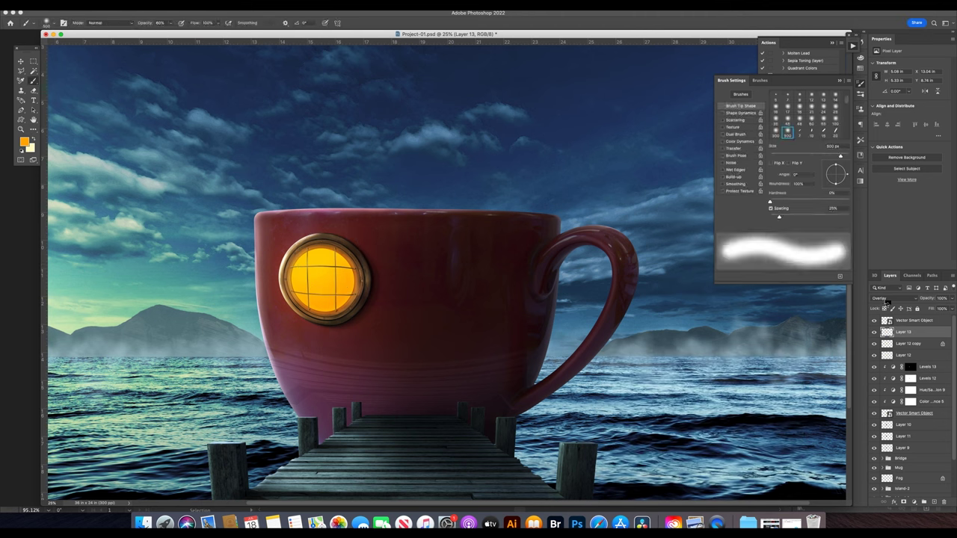
{"action": "key", "text": "v"}
{"action": "key", "text": "ctrl+j"}
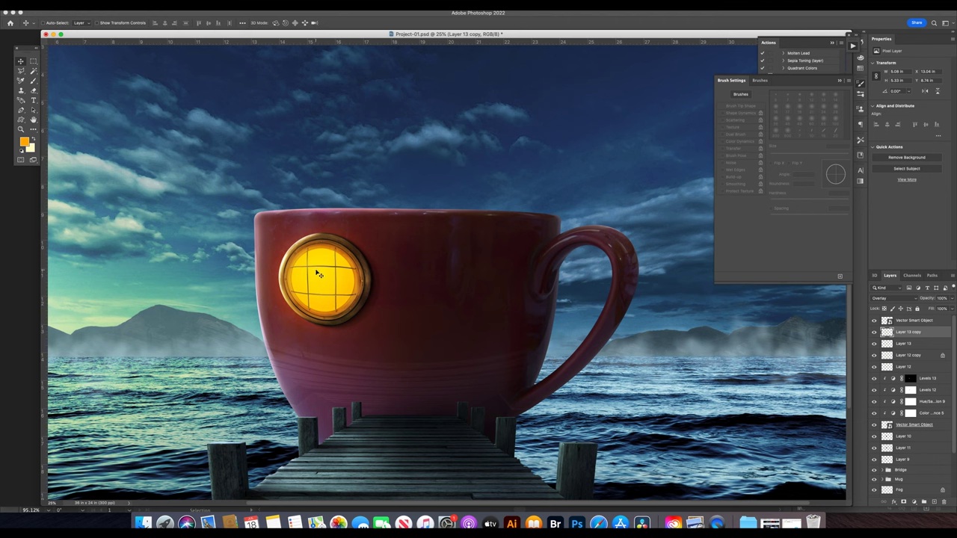
{"action": "key", "text": "z"}
{"action": "left_click", "coordinate": [342, 264], "text": "alt"}
{"action": "left_click", "coordinate": [385, 266]}
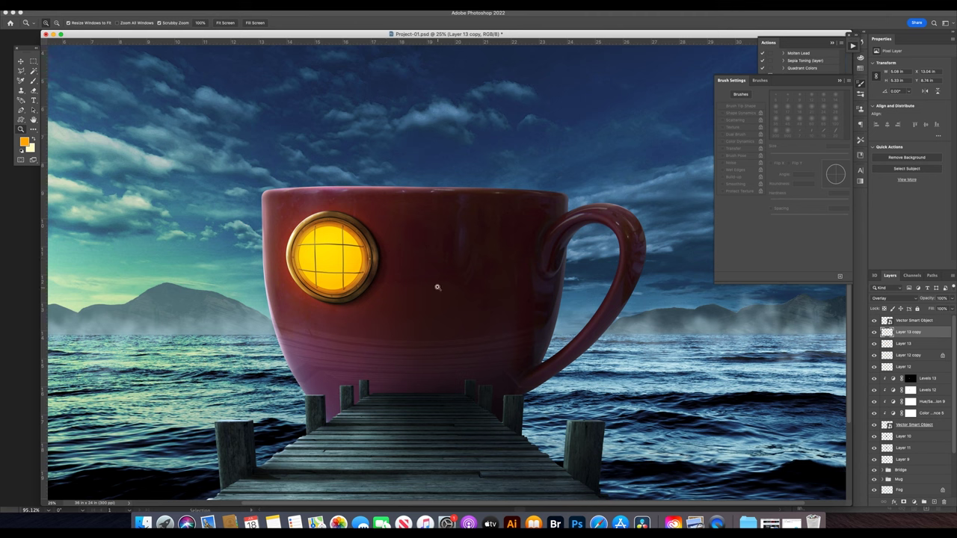
Create a new Layer 14 and set a 150 px brush at 20% opacity.
{"action": "left_click", "coordinate": [909, 379]}
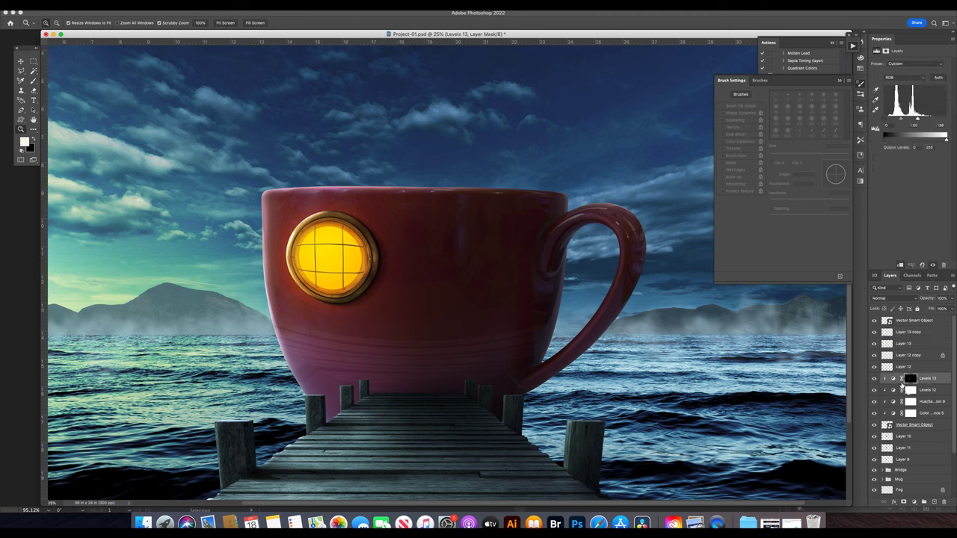
{"action": "key", "text": "ctrl+shift+alt+n"}
{"action": "key", "text": "b"}
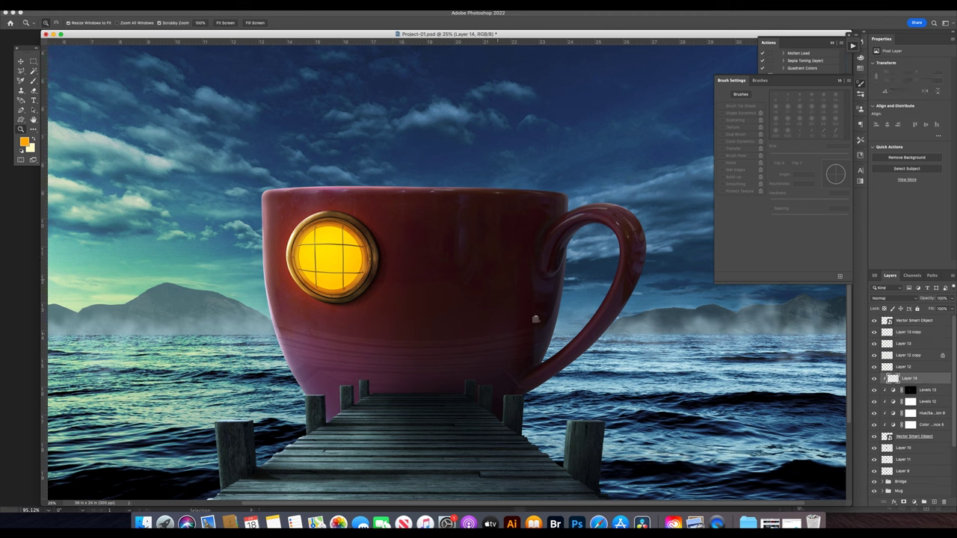
{"action": "key", "text": "bracketleft"}
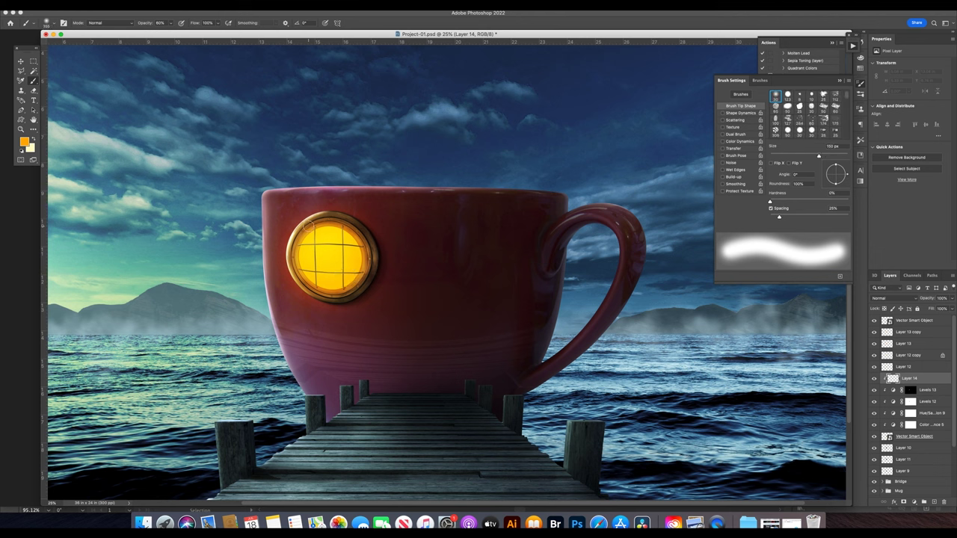
{"action": "left_click", "coordinate": [314, 224]}
{"action": "key", "text": "2"}
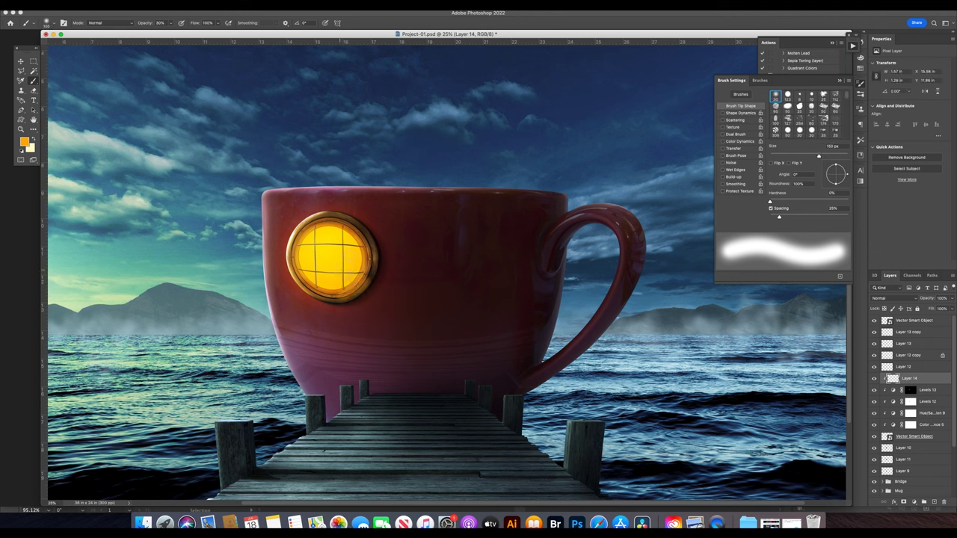
Place Layer 14 just above Layer 9 and paint soft orange glow at the porthole's lower-left.
{"action": "key", "text": "Delete"}
{"action": "left_click", "coordinate": [918, 424]}
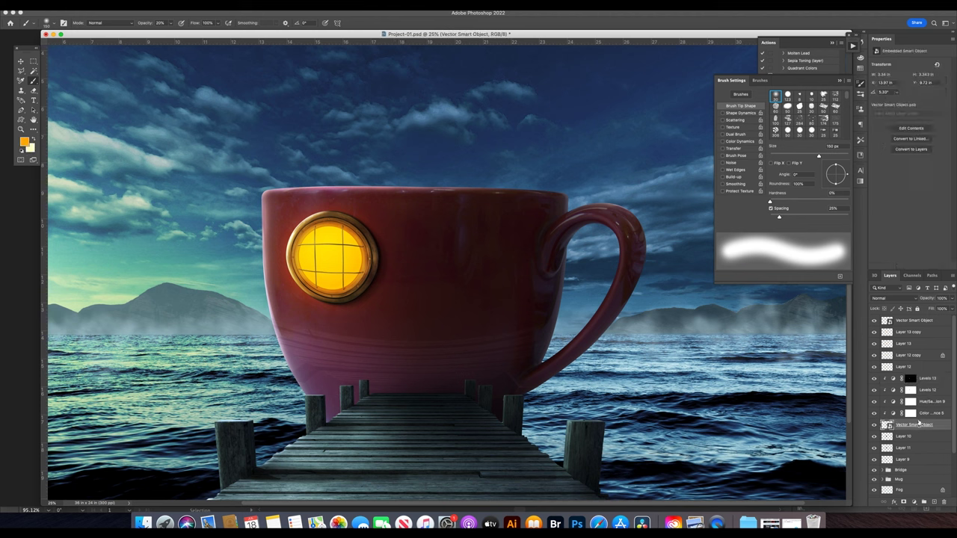
{"action": "key", "text": "ctrl+z"}
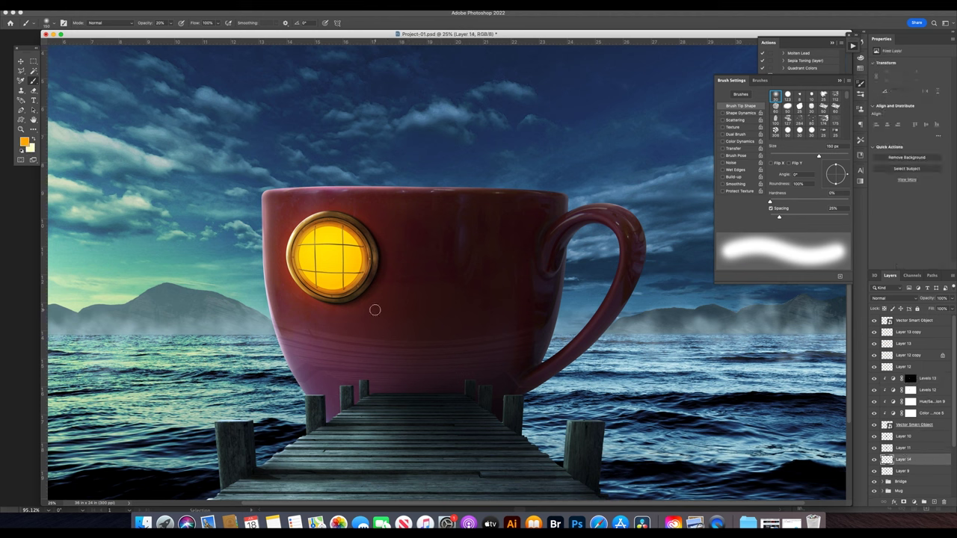
{"action": "key", "text": "bracketright"}
{"action": "key", "text": "bracketright"}
{"action": "key", "text": "bracketright"}
{"action": "mouse_move", "coordinate": [366, 299]}
{"action": "left_mouse_down"}
{"action": "mouse_move", "coordinate": [319, 314]}
{"action": "mouse_move", "coordinate": [308, 243]}
{"action": "mouse_move", "coordinate": [378, 250]}
{"action": "left_mouse_up"}
{"action": "key", "text": "bracketright"}
{"action": "key", "text": "bracketright"}
{"action": "key", "text": "bracketright"}
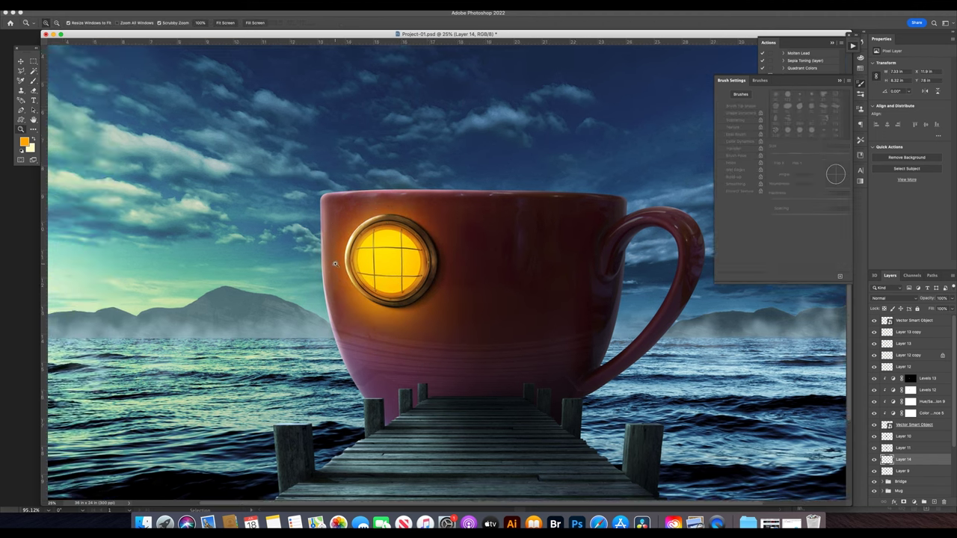
Paint an orange glow over the porthole on a new layer above the Layer 13 copy.
{"action": "key", "text": "v"}
{"action": "left_click", "coordinate": [924, 335]}
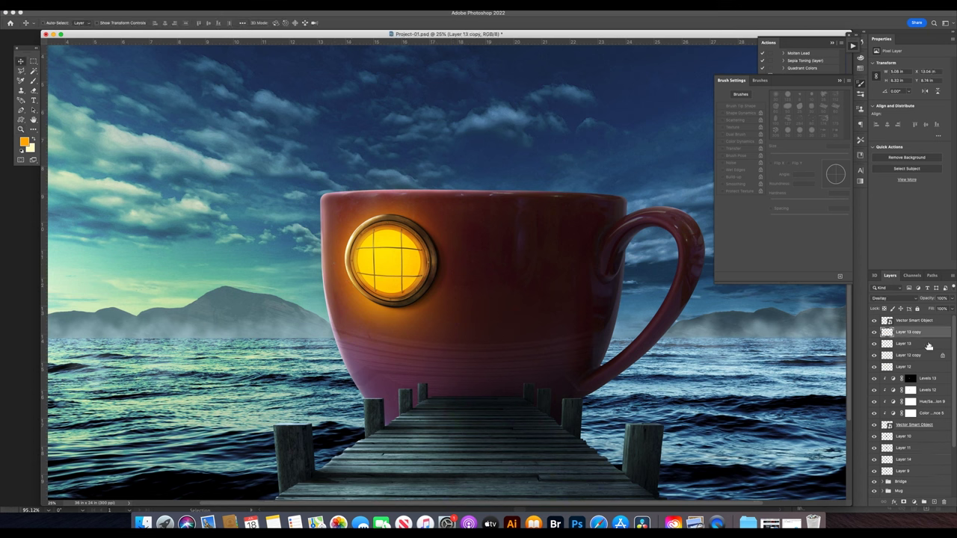
{"action": "key", "text": "ctrl+shift+n"}
{"action": "key", "text": "Return"}
{"action": "key", "text": "b"}
{"action": "key", "text": "bracketright"}
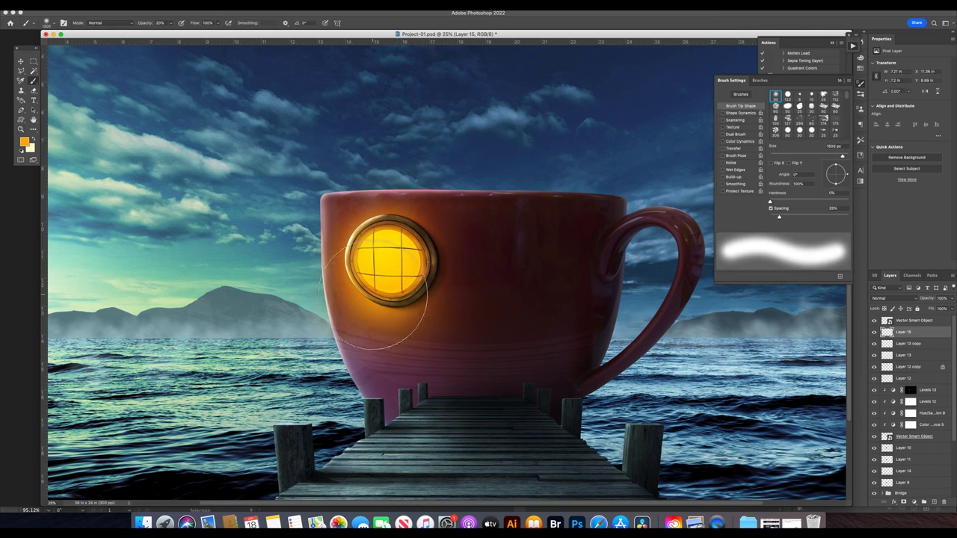
{"action": "mouse_move", "coordinate": [403, 275]}
{"action": "left_mouse_down"}
{"action": "mouse_move", "coordinate": [381, 269]}
{"action": "mouse_move", "coordinate": [394, 254]}
{"action": "mouse_move", "coordinate": [389, 269]}
{"action": "left_mouse_up"}
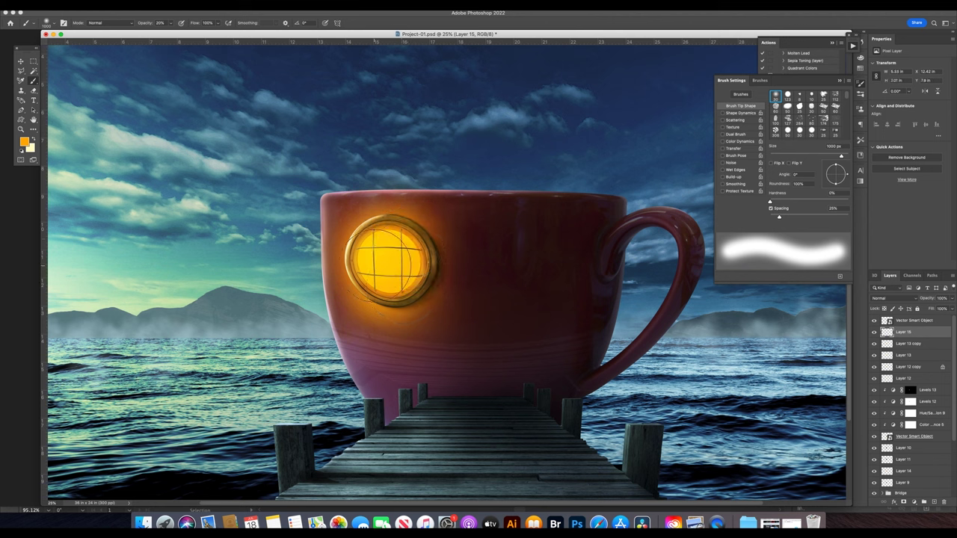
Replace the last stroke with a 250 px glow stroke along the mug's left edge.
{"action": "key", "text": "z"}
{"action": "left_click", "coordinate": [399, 288], "text": "alt"}
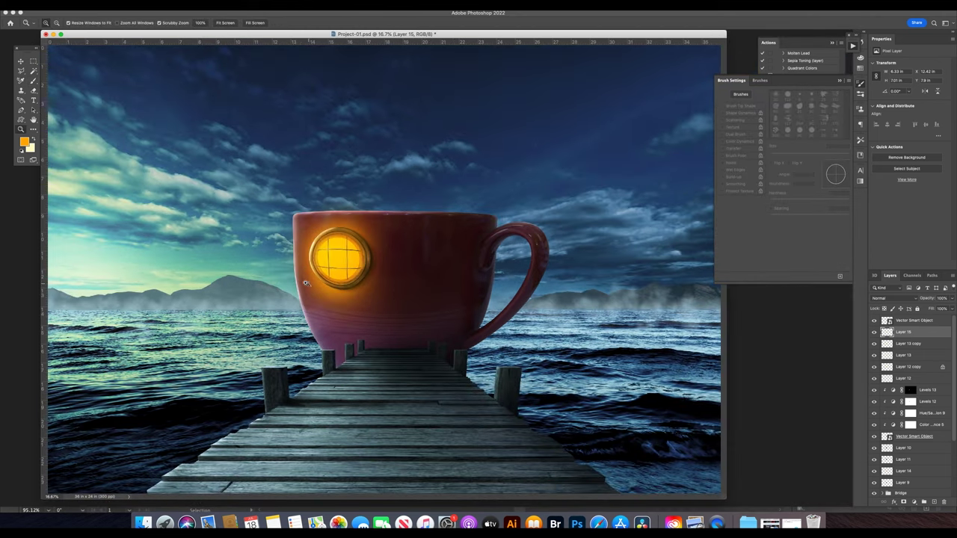
{"action": "key", "text": "b"}
{"action": "key", "text": "ctrl+z"}
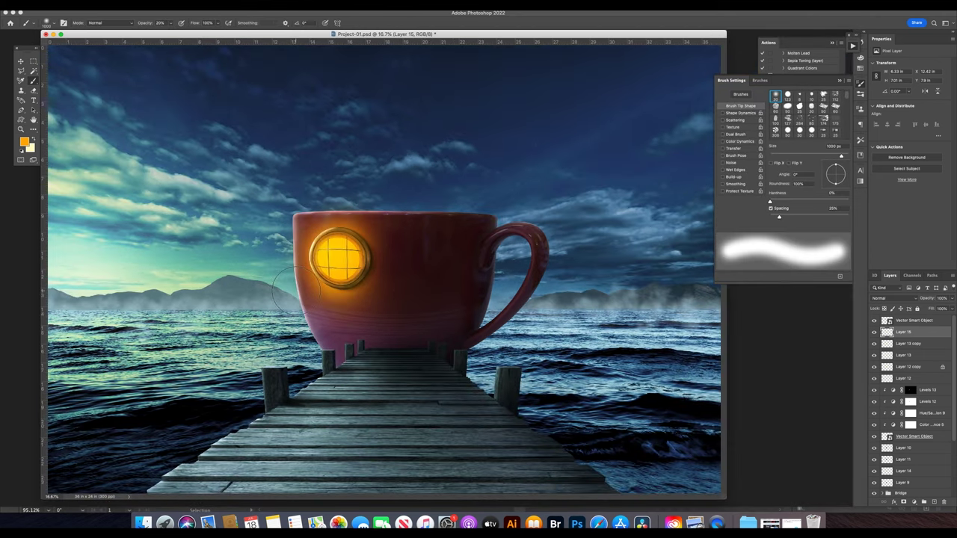
{"action": "key", "text": "bracketleft"}
{"action": "key", "text": "bracketleft"}
{"action": "key", "text": "bracketleft"}
{"action": "left_click_drag", "start_coordinate": [314, 278], "coordinate": [304, 236]}
Set the glow layer's blend mode to Color Dodge.
{"action": "key", "text": "v"}
{"action": "left_click", "coordinate": [894, 299]}
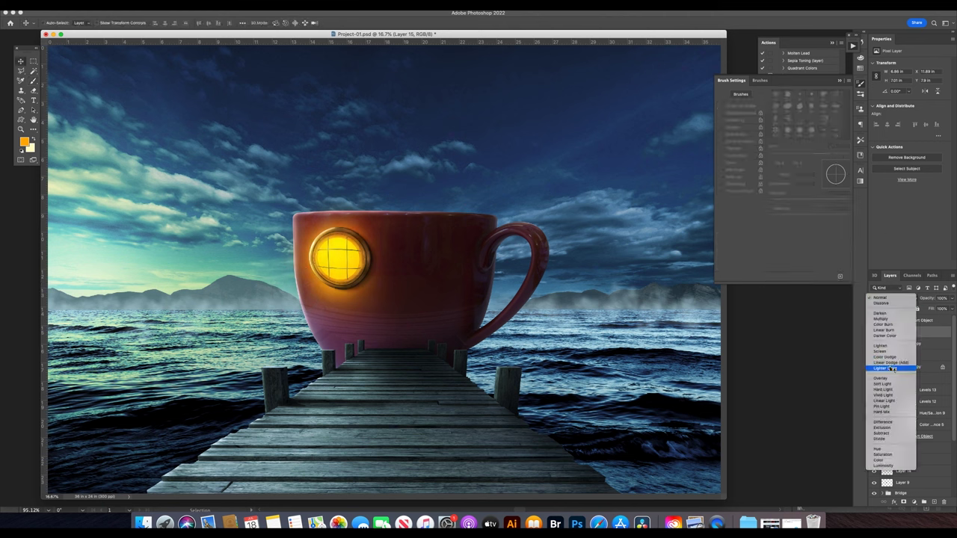
{"action": "left_click", "coordinate": [894, 359]}
{"action": "key", "text": "z"}
{"action": "left_click", "coordinate": [375, 351]}
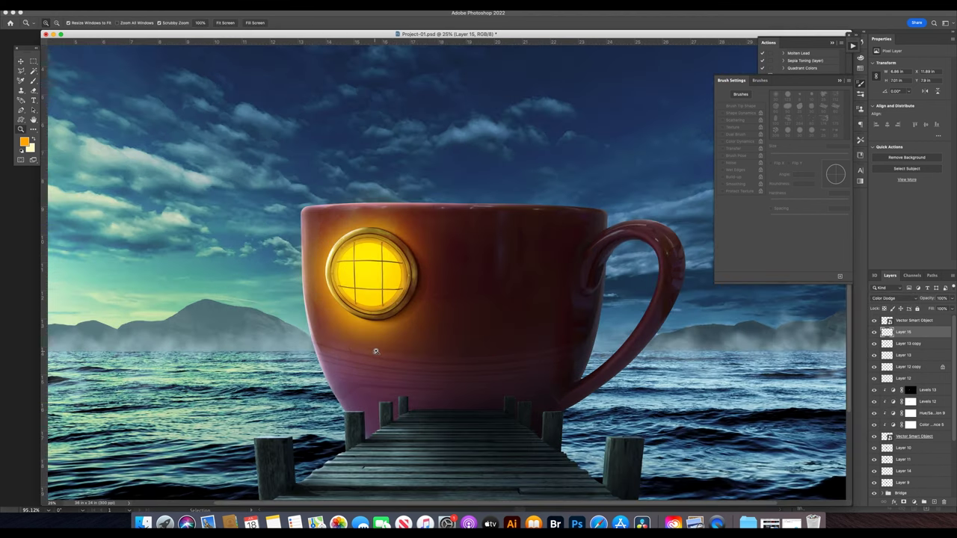
{"action": "left_click", "coordinate": [375, 351], "text": "alt"}
Zoom in on the porthole and select the full range of porthole layers.
{"action": "key", "text": "ctrl+plus"}
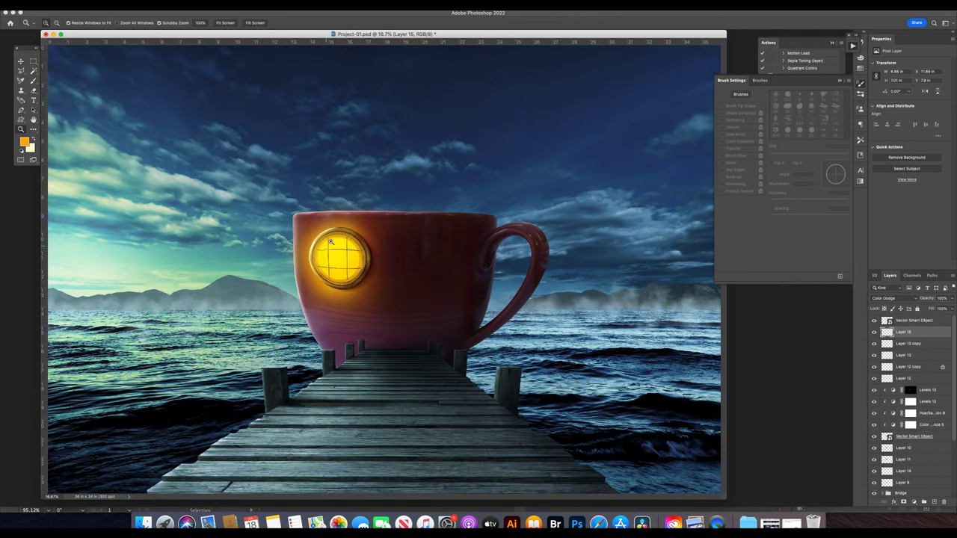
{"action": "key", "text": "ctrl+plus"}
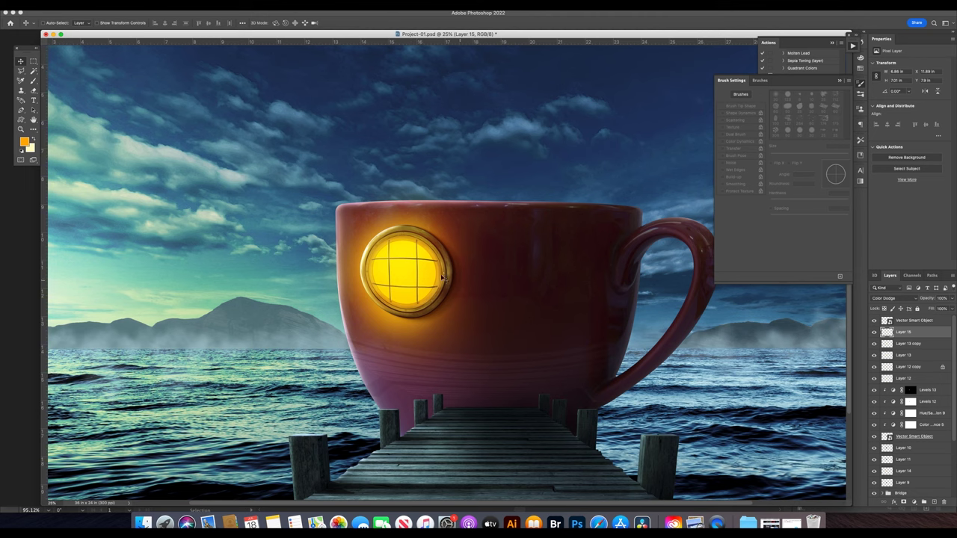
{"action": "key", "text": "z"}
{"action": "left_click", "coordinate": [380, 267]}
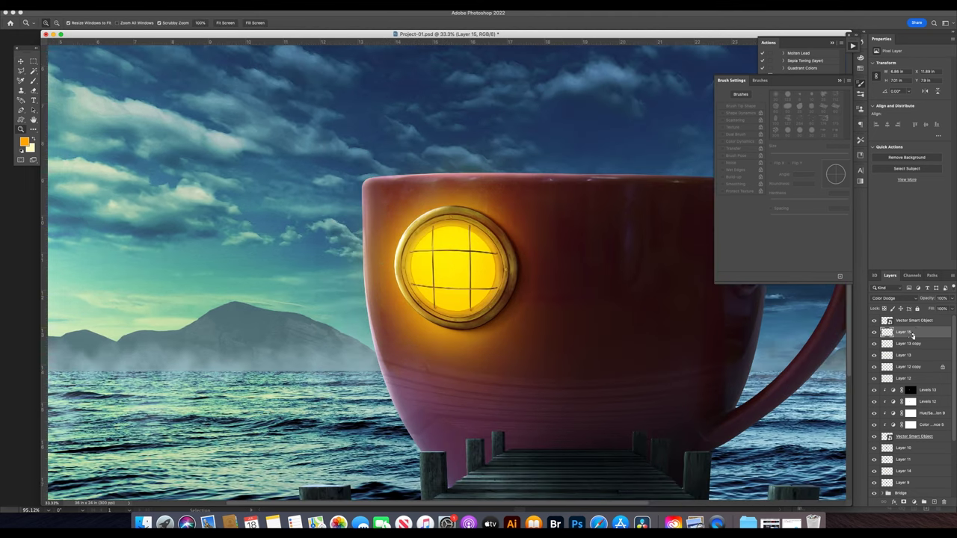
{"action": "left_click", "coordinate": [903, 482], "text": "shift"}
Group the selected porthole glow layers and name the group 'Window'.
{"action": "key", "text": "ctrl+g"}
{"action": "double_click", "coordinate": [899, 332]}
{"action": "type", "text": "Wi"}
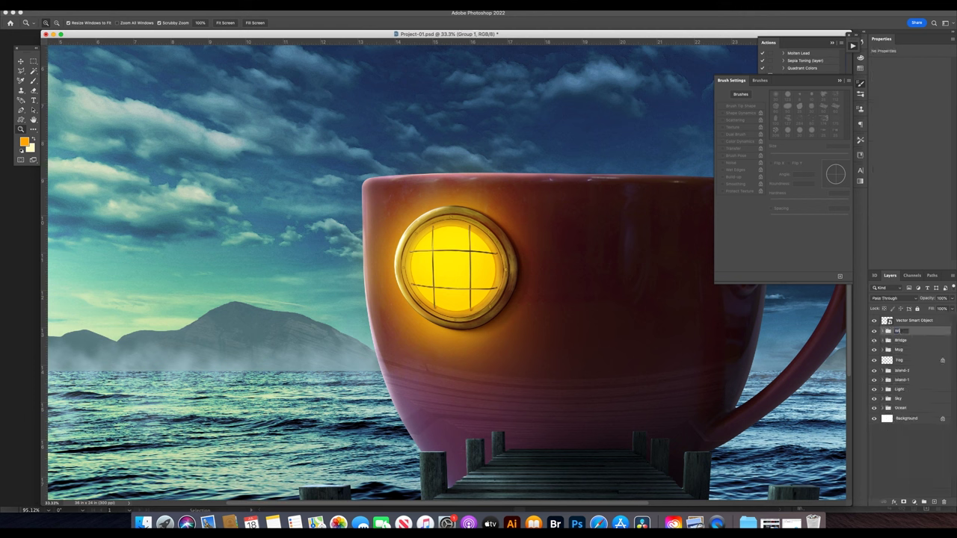
{"action": "type", "text": "ndow"}
Tint the grid bars gold with a clipped, colorized Hue/Saturation at hue 41, saturation 85.
{"action": "left_click", "coordinate": [905, 320]}
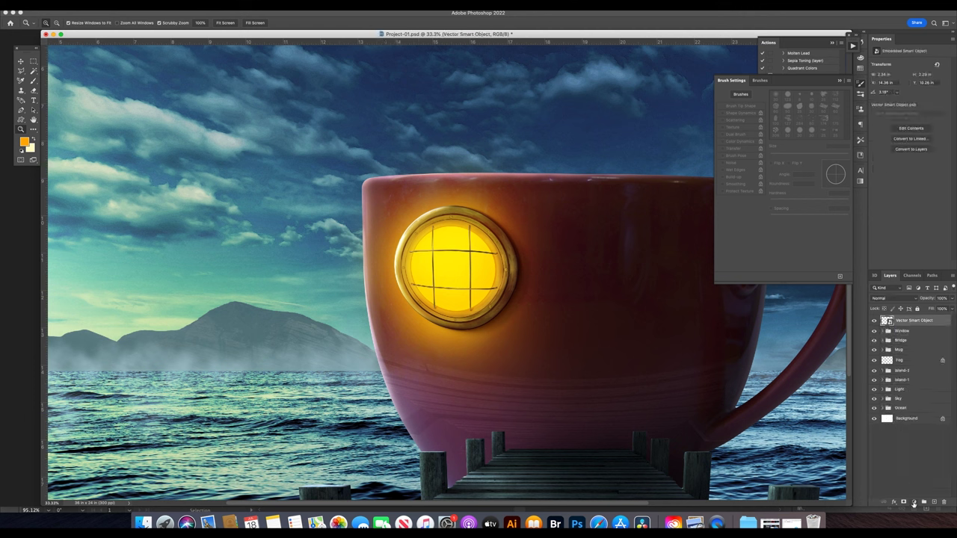
{"action": "left_click", "coordinate": [913, 502]}
{"action": "left_click", "coordinate": [919, 416]}
{"action": "left_click", "coordinate": [901, 264]}
{"action": "left_click", "coordinate": [911, 130]}
{"action": "left_click_drag", "start_coordinate": [892, 105], "coordinate": [953, 107]}
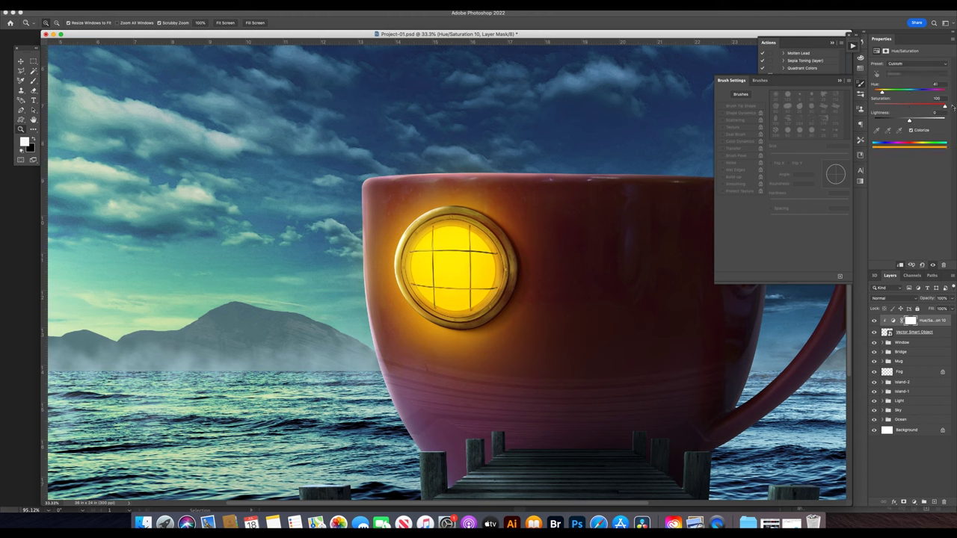
{"action": "left_click_drag", "start_coordinate": [881, 91], "coordinate": [885, 91]}
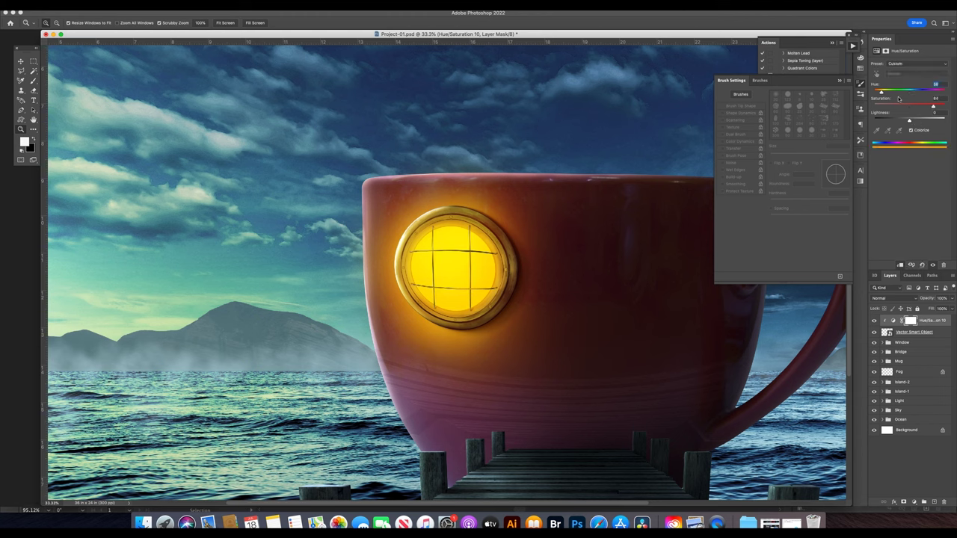
{"action": "type", "text": "85"}
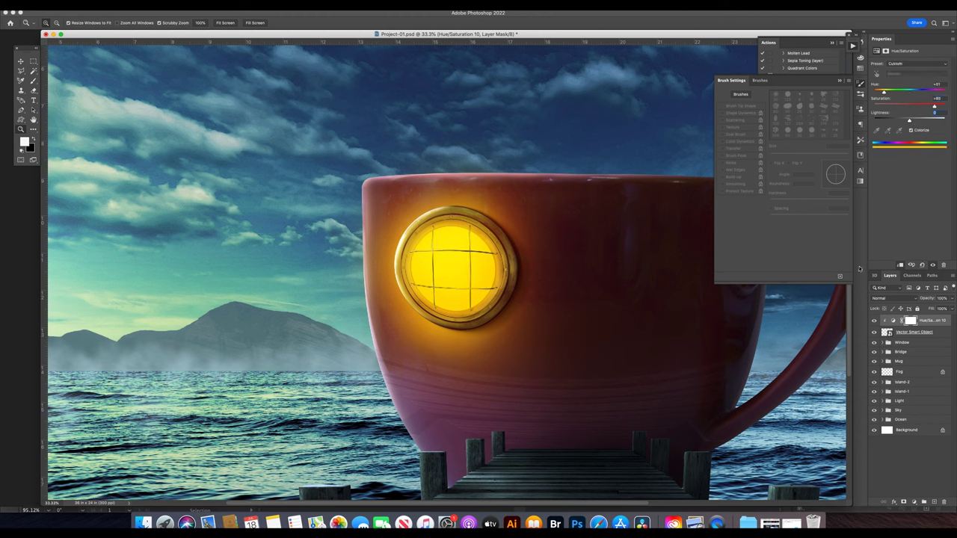
Add a clipped Levels to the bars with output white set to 183.
{"action": "key", "text": "ctrl+l"}
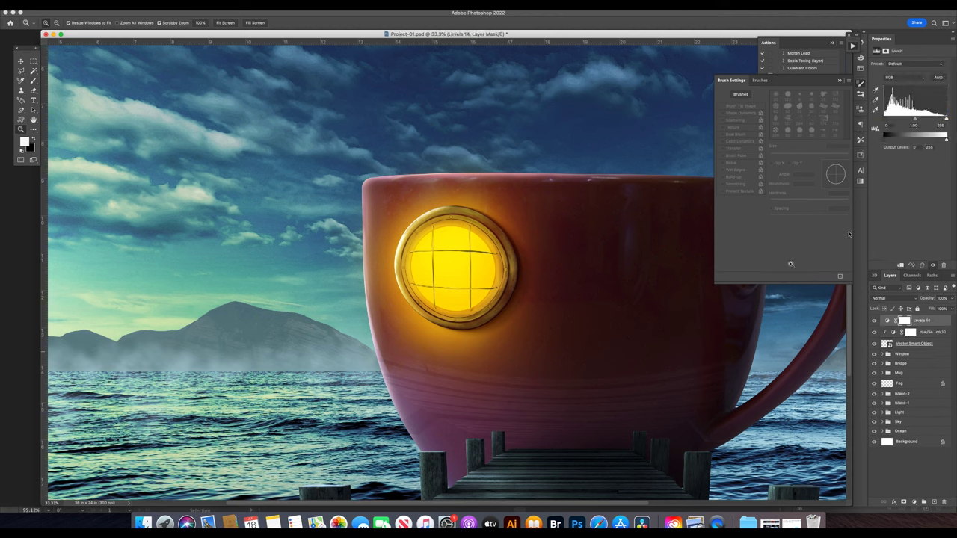
{"action": "left_click", "coordinate": [900, 264]}
{"action": "left_click_drag", "start_coordinate": [945, 139], "coordinate": [922, 139]}
{"action": "type", "text": "183"}
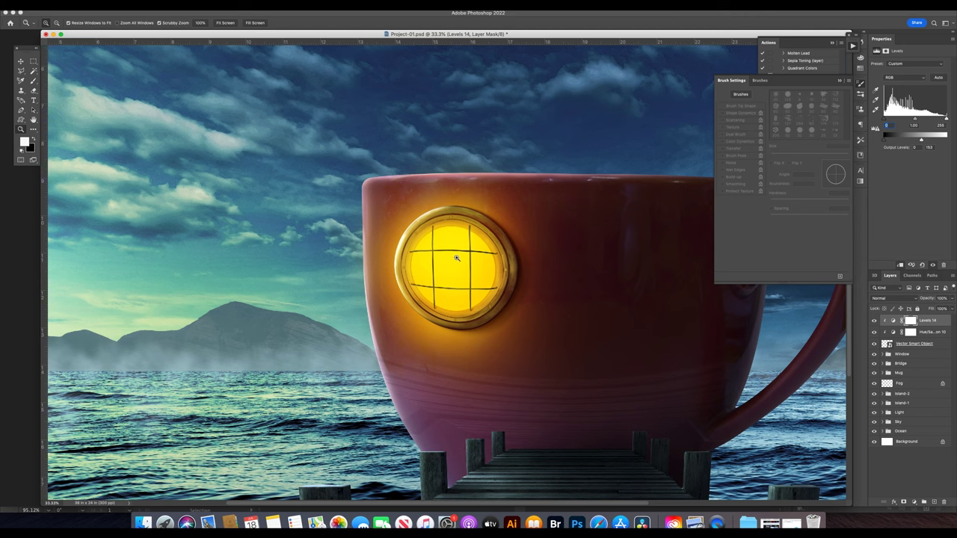
Add a second Levels brightening the bars, hidden by a black mask, with a 15 px white brush.
{"action": "left_click", "coordinate": [435, 269]}
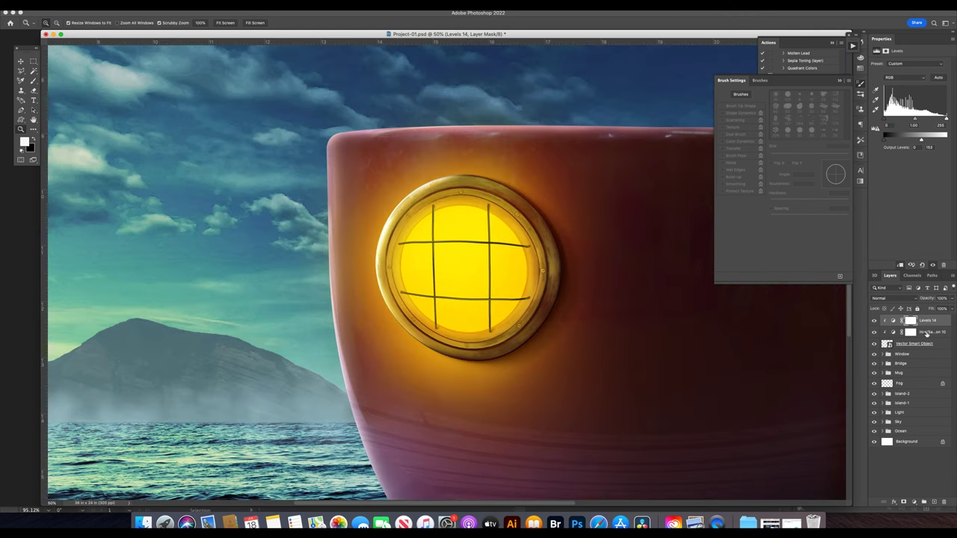
{"action": "left_click", "coordinate": [914, 502]}
{"action": "left_click", "coordinate": [874, 390]}
{"action": "left_click_drag", "start_coordinate": [945, 118], "coordinate": [928, 118]}
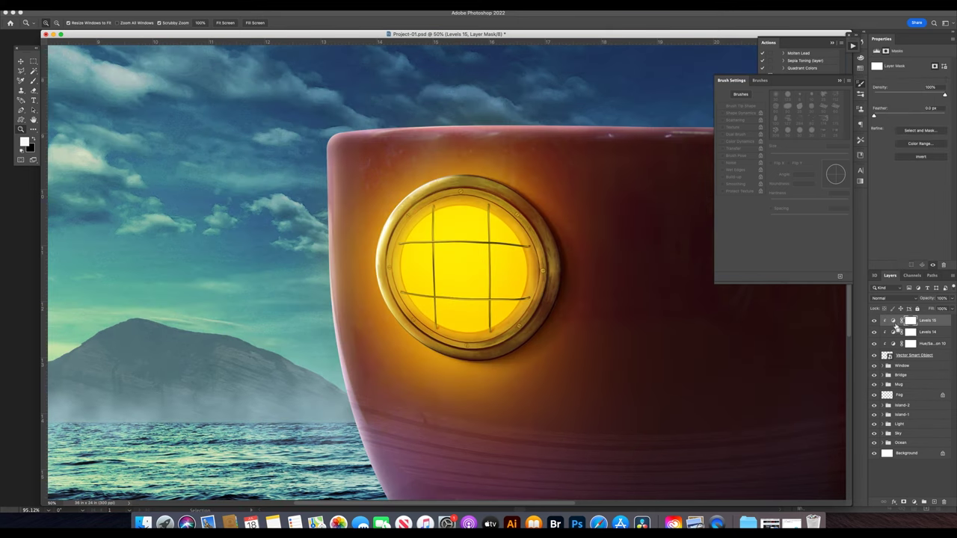
{"action": "key", "text": "ctrl+i"}
{"action": "key", "text": "ctrl+1"}
{"action": "key", "text": "b"}
{"action": "key", "text": "shift+comma"}
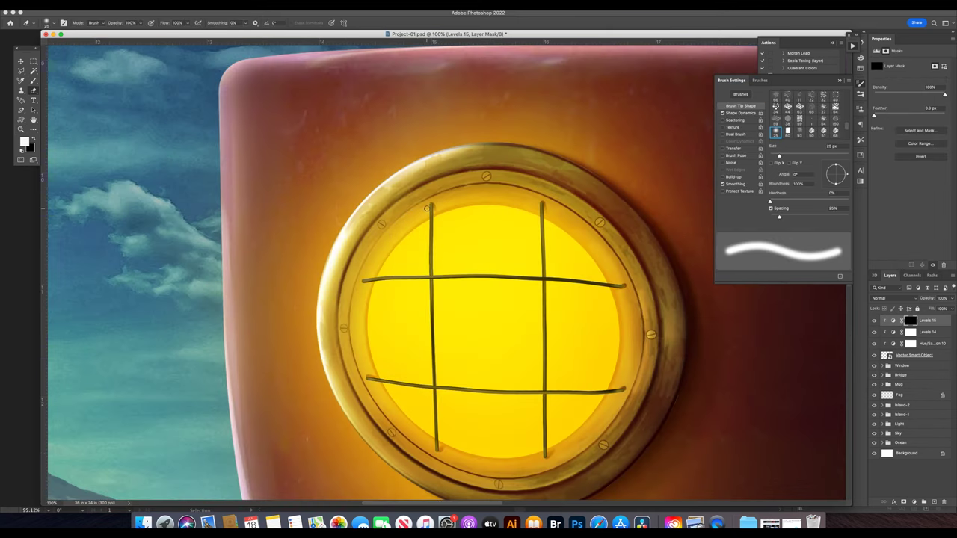
{"action": "key", "text": "0"}
{"action": "key", "text": "x"}
Paint the brightening along the upper horizontal bar and tops of the vertical bars.
{"action": "left_click", "coordinate": [428, 274], "text": "shift"}
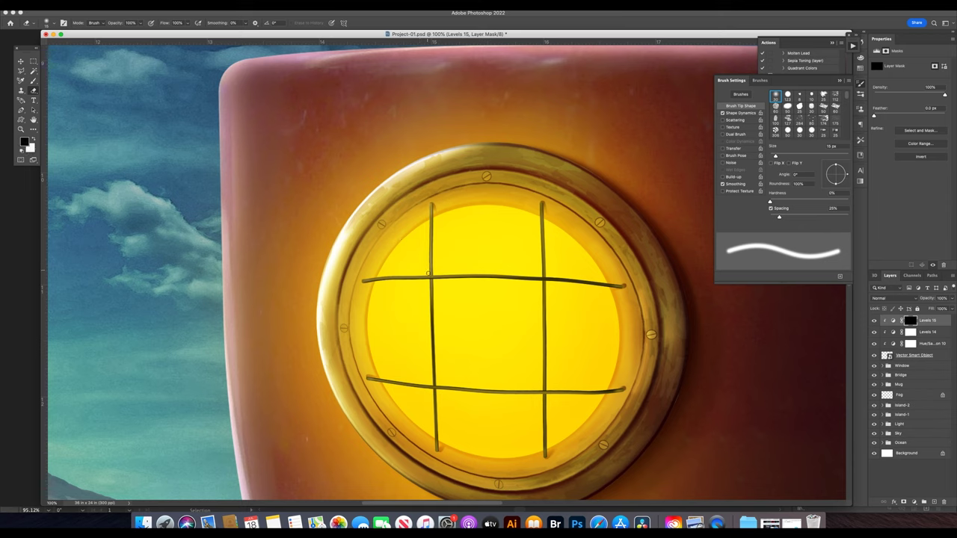
{"action": "left_click", "coordinate": [363, 276], "text": "shift"}
{"action": "left_click_drag", "start_coordinate": [479, 275], "coordinate": [544, 282]}
{"action": "left_click", "coordinate": [542, 204], "text": "shift"}
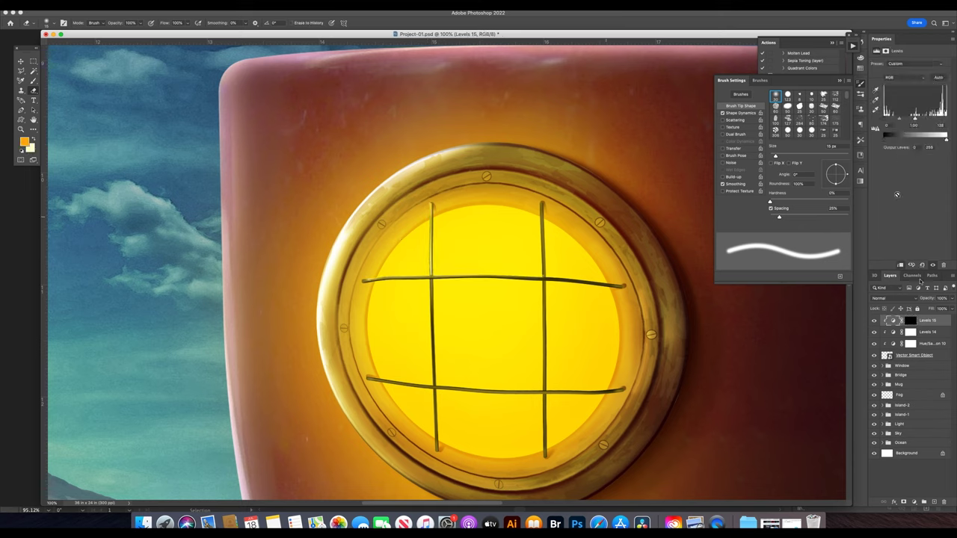
{"action": "left_click", "coordinate": [543, 275], "text": "shift"}
{"action": "left_click", "coordinate": [617, 284], "text": "shift"}
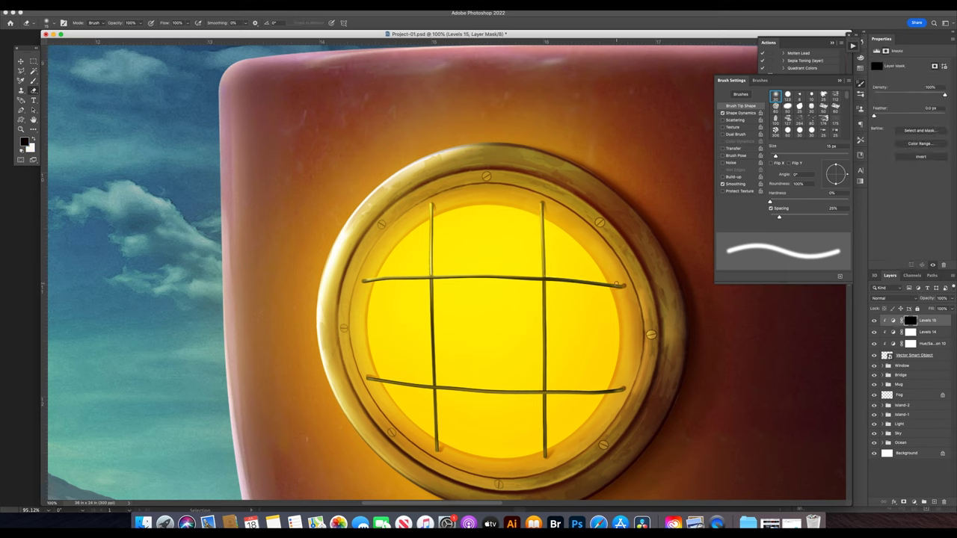
{"action": "left_click_drag", "start_coordinate": [607, 281], "coordinate": [550, 281]}
Paint the brightening along the lower bars, then zoom back out to the mug.
{"action": "left_click", "coordinate": [433, 386], "text": "shift"}
{"action": "left_click", "coordinate": [371, 379], "text": "shift"}
{"action": "left_click_drag", "start_coordinate": [508, 389], "coordinate": [554, 381]}
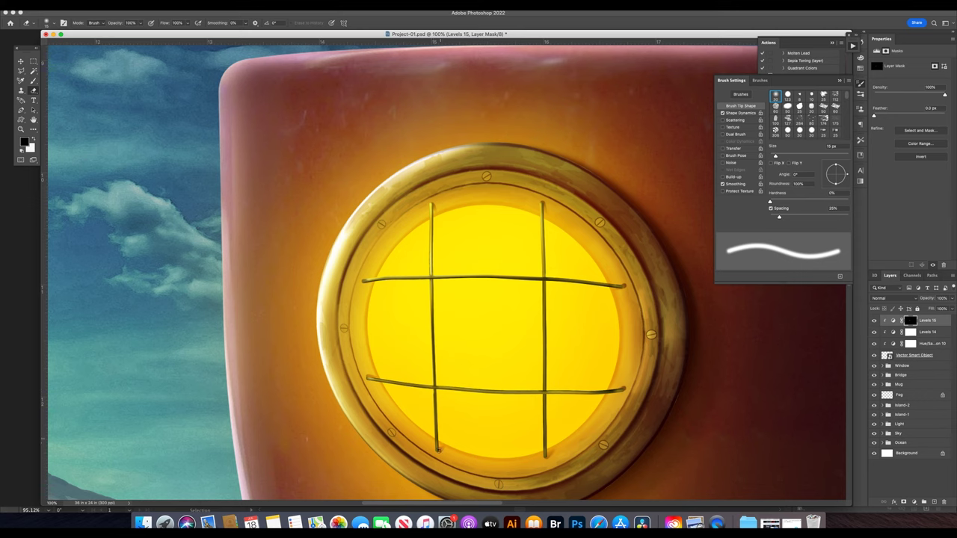
{"action": "left_click", "coordinate": [541, 451], "text": "shift"}
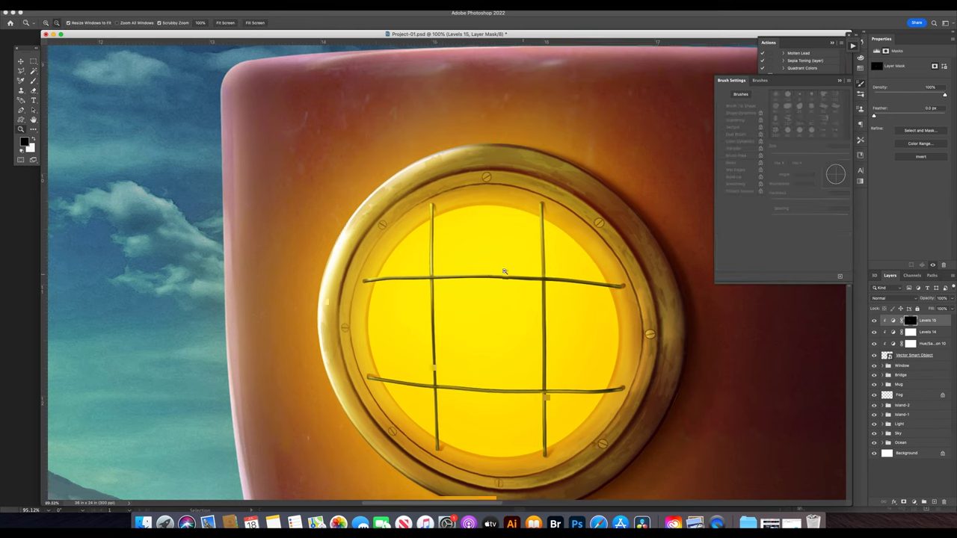
{"action": "key", "text": "z"}
{"action": "left_click_drag", "start_coordinate": [542, 282], "coordinate": [529, 277]}
{"action": "key", "text": "ctrl+minus"}
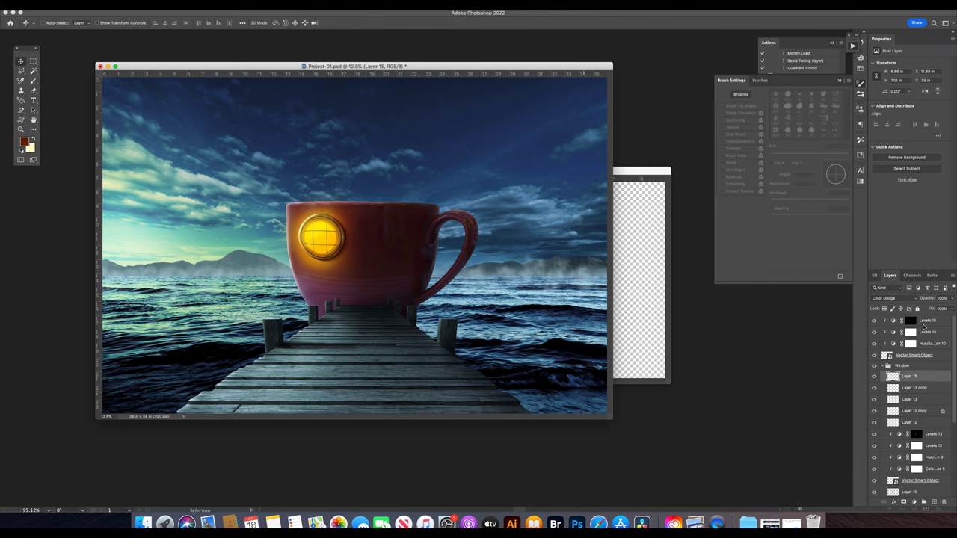
Duplicate the porthole glow at 60% opacity and group the bar layers as 'Window Guard'.
{"action": "key", "text": "ctrl+j"}
{"action": "key", "text": "6"}
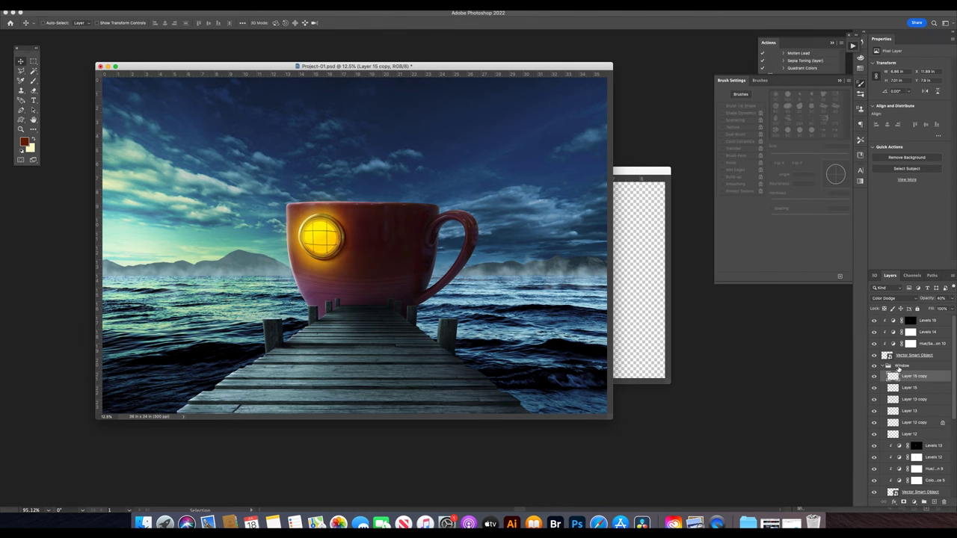
{"action": "left_click", "coordinate": [934, 502]}
{"action": "double_click", "coordinate": [901, 319]}
{"action": "type", "text": "Window Guard"}
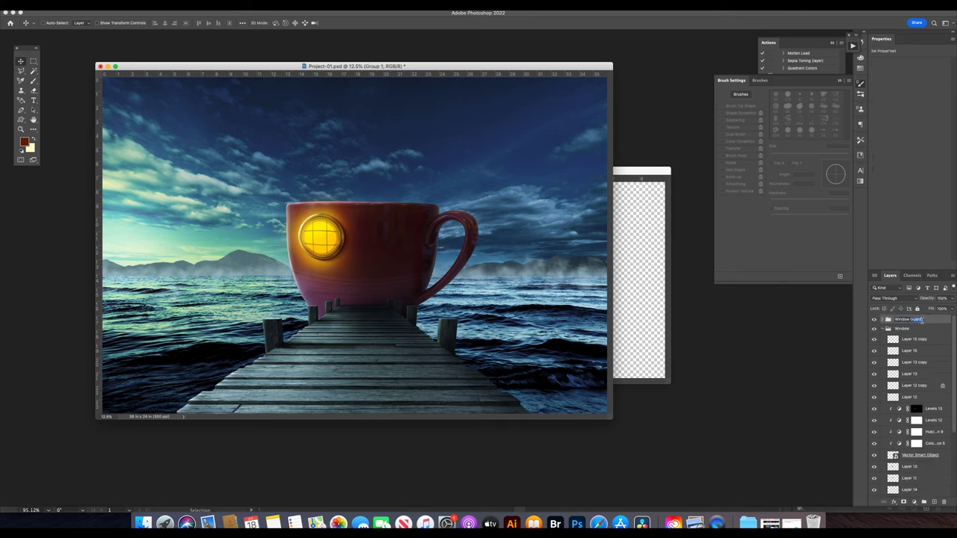
{"action": "key", "text": "Return"}
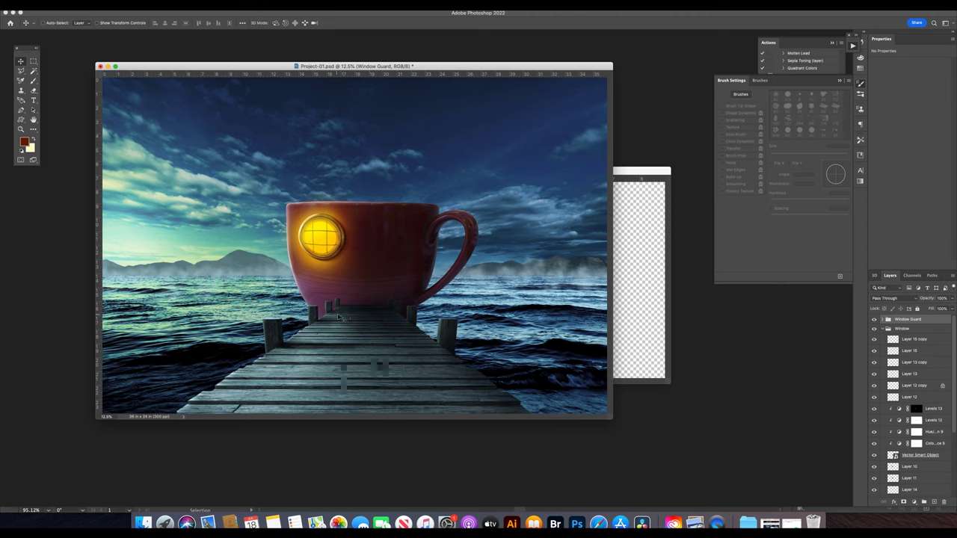
Select the Bridge group's Hue/Saturation 7 layer.
{"action": "left_click", "coordinate": [327, 334]}
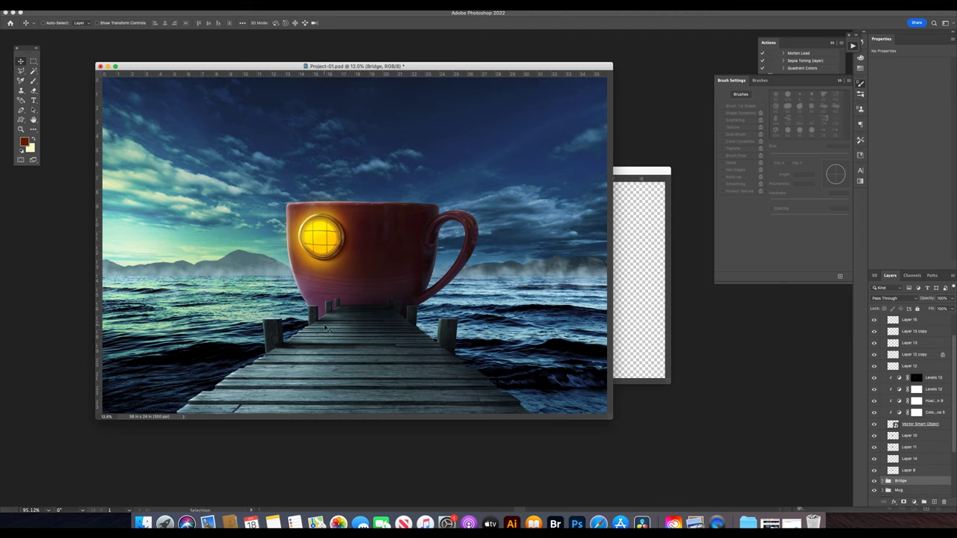
{"action": "right_click", "coordinate": [349, 310]}
{"action": "left_click", "coordinate": [367, 318]}
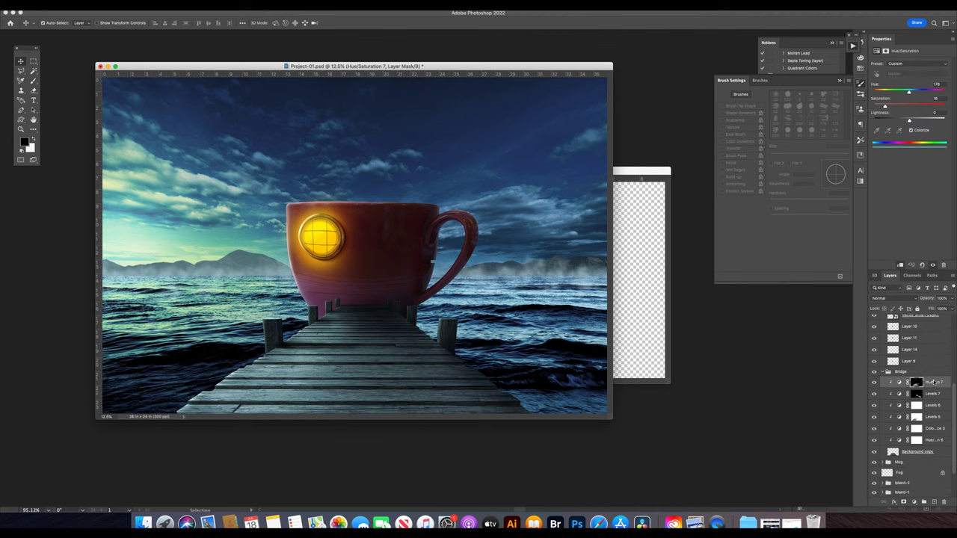
Add a colorized Hue/Saturation tint to the pier shifted warm brown, removing empty Layer 16.
{"action": "key", "text": "super+shift+alt+n"}
{"action": "key", "text": "z"}
{"action": "left_click", "coordinate": [396, 354]}
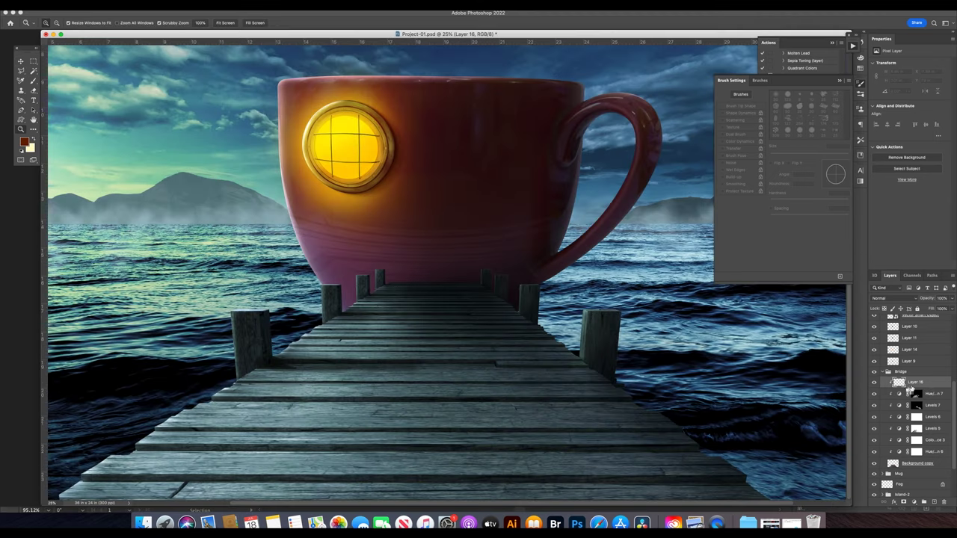
{"action": "left_click", "coordinate": [909, 389]}
{"action": "left_click", "coordinate": [915, 502]}
{"action": "left_click", "coordinate": [916, 382]}
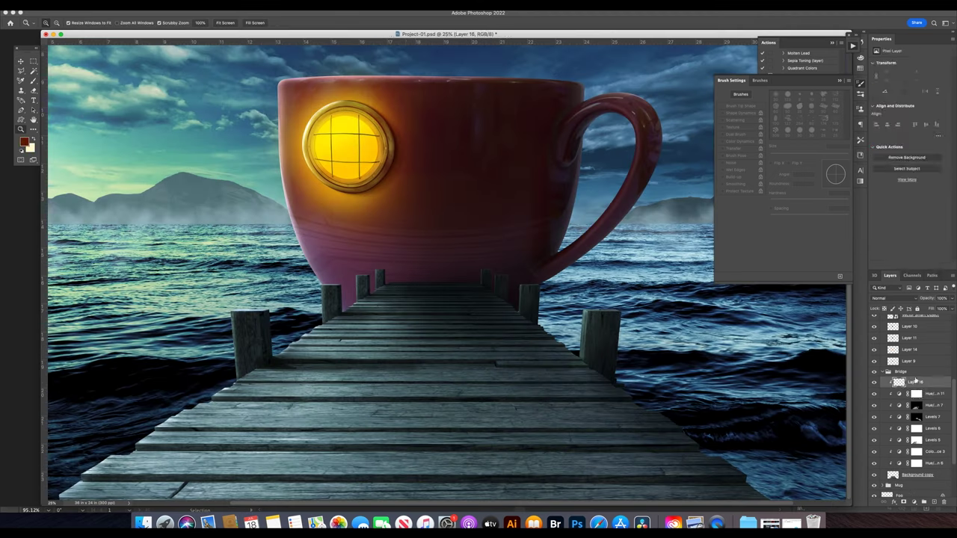
{"action": "key", "text": "Delete"}
{"action": "left_click", "coordinate": [911, 130]}
{"action": "mouse_move", "coordinate": [873, 91]}
{"action": "left_mouse_down"}
{"action": "mouse_move", "coordinate": [944, 91]}
{"action": "mouse_move", "coordinate": [909, 106]}
{"action": "mouse_move", "coordinate": [880, 91]}
{"action": "left_mouse_up"}
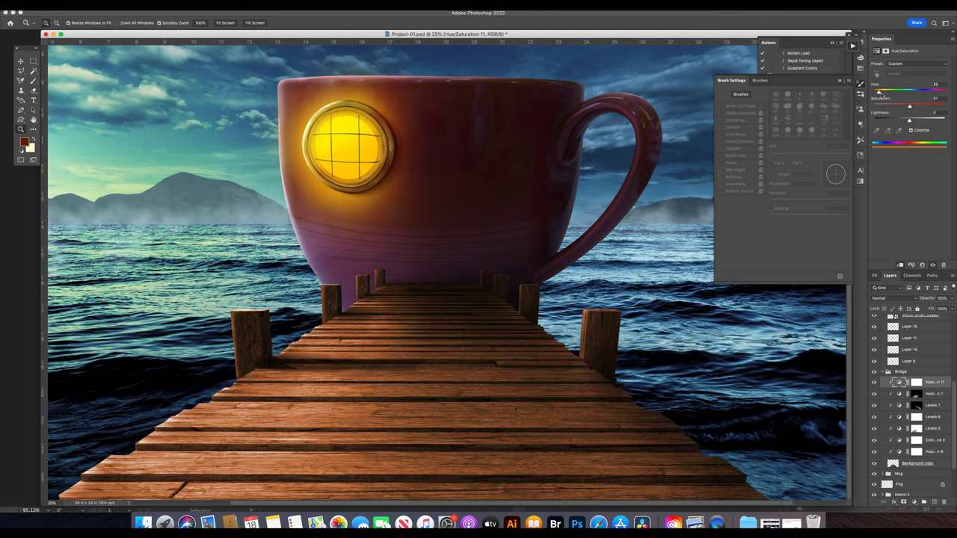
Invert the pier tint's mask to hide it and size up a soft brush.
{"action": "left_click", "coordinate": [917, 382]}
{"action": "key", "text": "ctrl+i"}
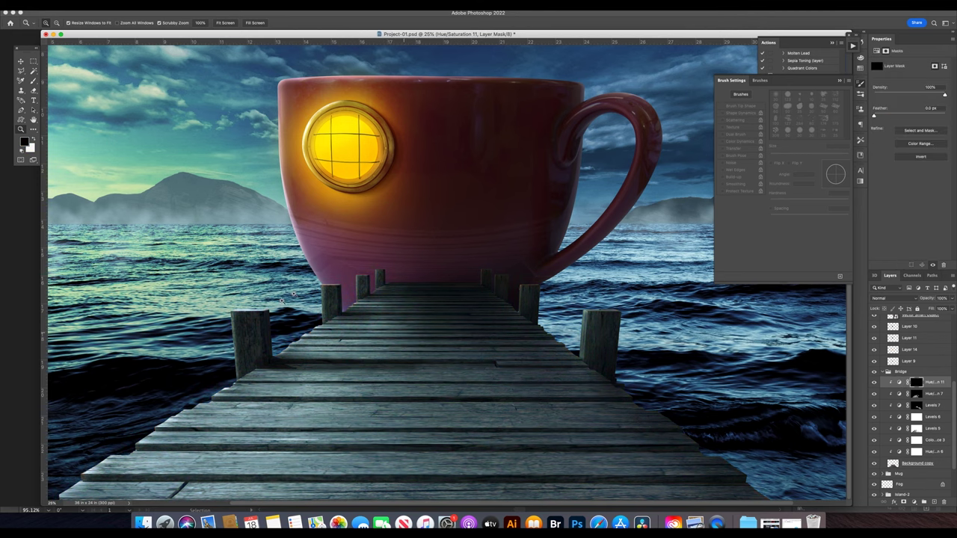
{"action": "key", "text": "ctrl+plus"}
{"action": "key", "text": "b"}
{"action": "key", "text": "bracketright"}
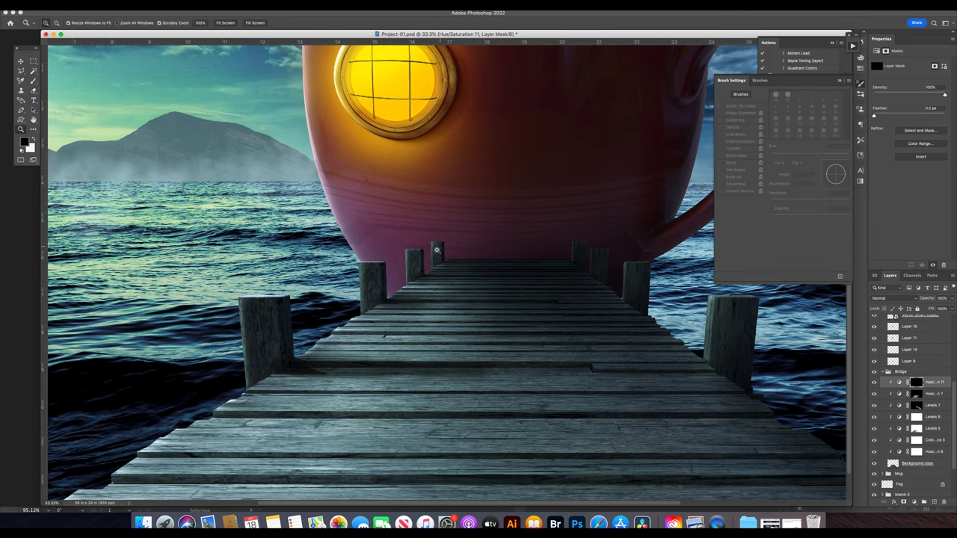
{"action": "key", "text": "ctrl+plus"}
{"action": "key", "text": "bracketright"}
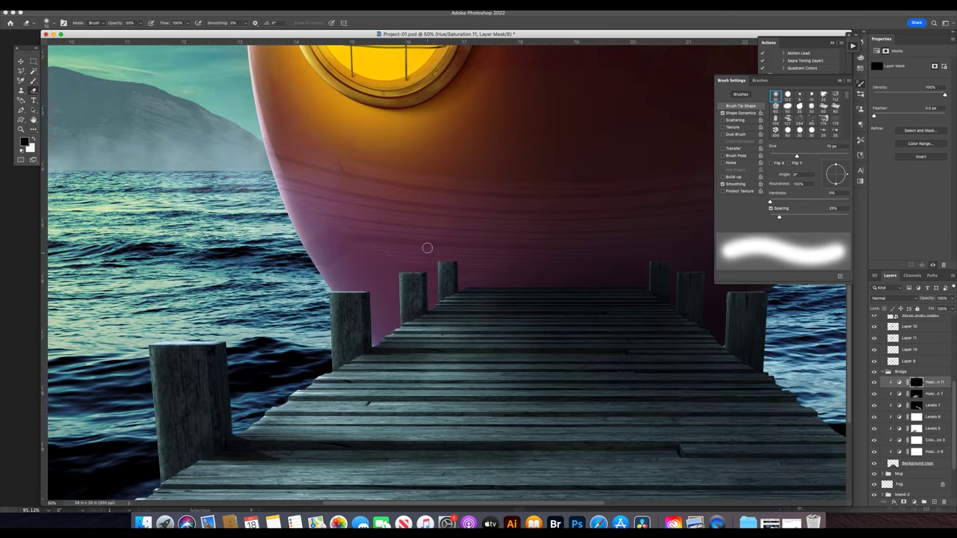
{"action": "key", "text": "bracketleft"}
{"action": "key", "text": "bracketleft"}
{"action": "key", "text": "bracketleft"}
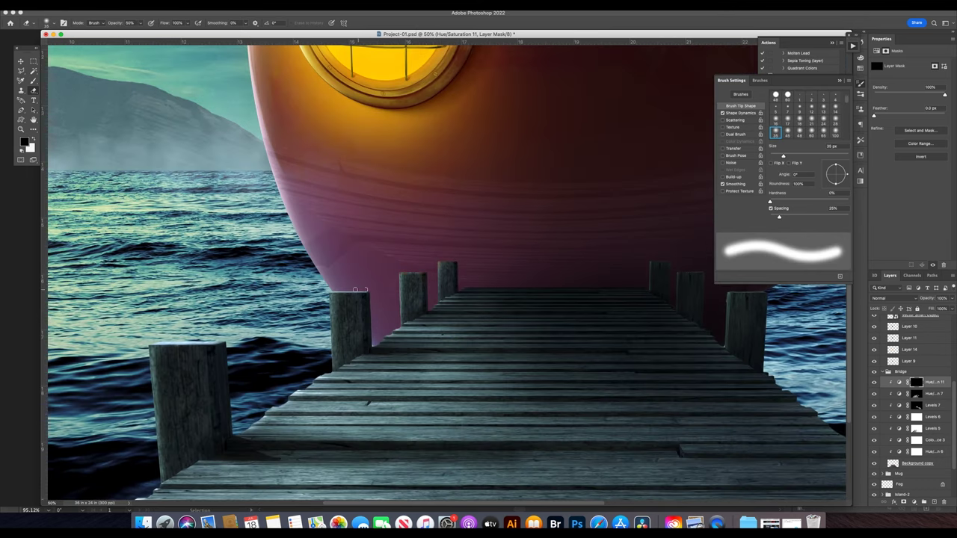
{"action": "key", "text": "bracketright"}
{"action": "key", "text": "bracketright"}
{"action": "key", "text": "bracketright"}
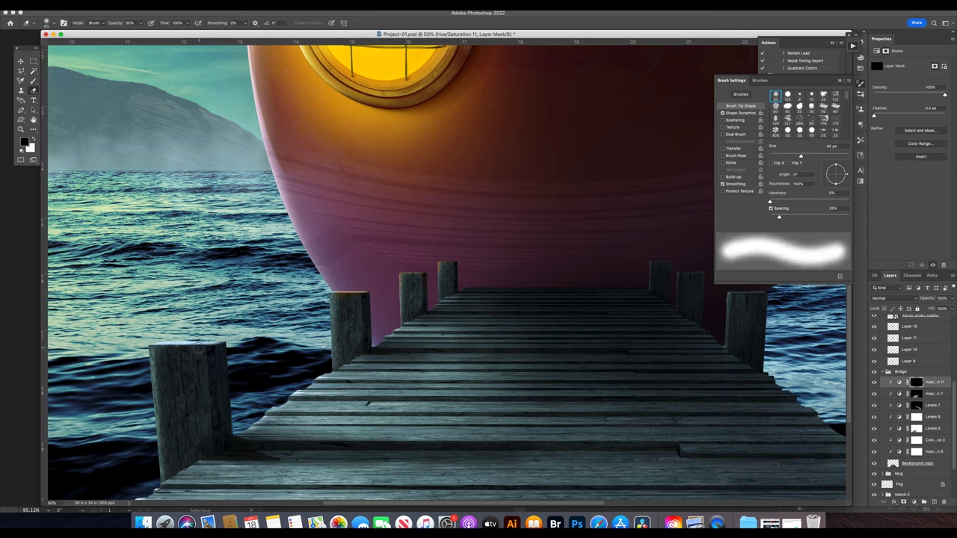
{"action": "key", "text": "bracketleft"}
{"action": "key", "text": "bracketleft"}
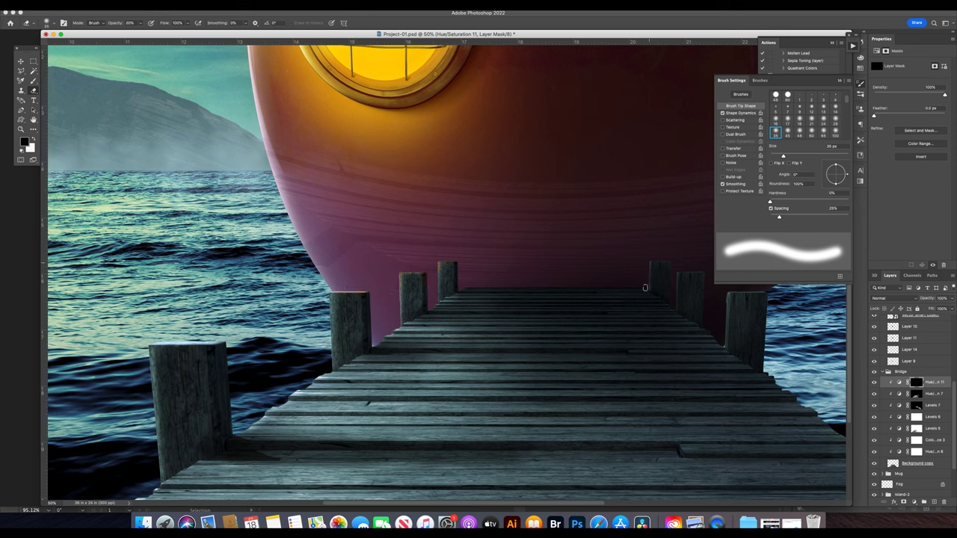
{"action": "key", "text": "bracketright"}
{"action": "key", "text": "bracketright"}
Set a 500 px white brush at 30% opacity near the mug base, then select Layer 14.
{"action": "left_click_drag", "start_coordinate": [673, 313], "coordinate": [591, 299]}
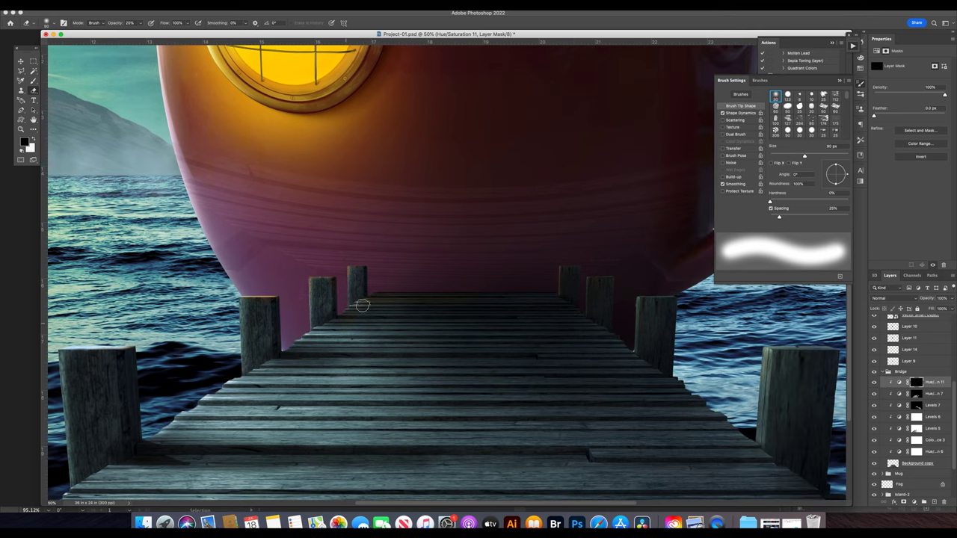
{"action": "key", "text": "bracketright"}
{"action": "key", "text": "bracketright"}
{"action": "key", "text": "bracketright"}
{"action": "key", "text": "bracketright"}
{"action": "key", "text": "bracketright"}
{"action": "key", "text": "x"}
{"action": "key", "text": "z"}
{"action": "left_click", "coordinate": [370, 284], "text": "alt"}
{"action": "key", "text": "b"}
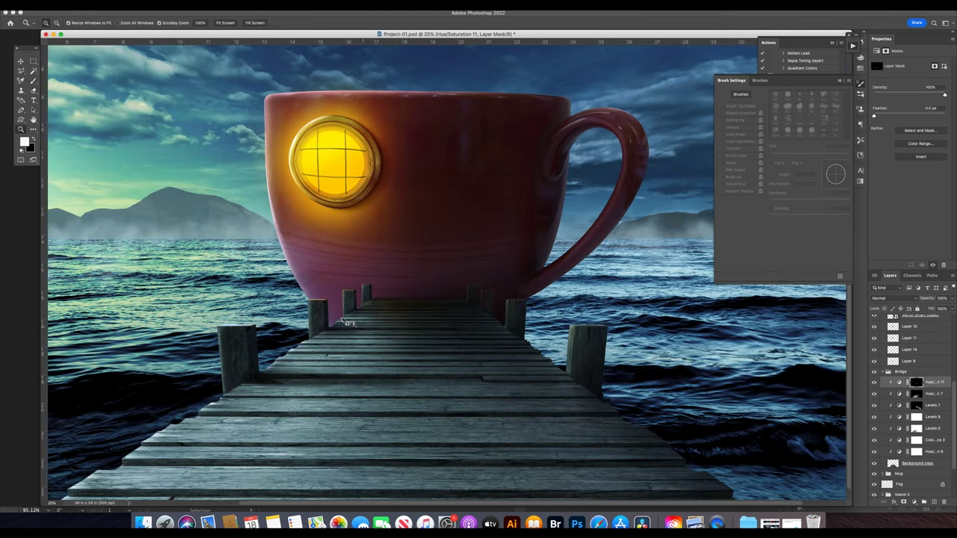
{"action": "key", "text": "x"}
{"action": "key", "text": "x"}
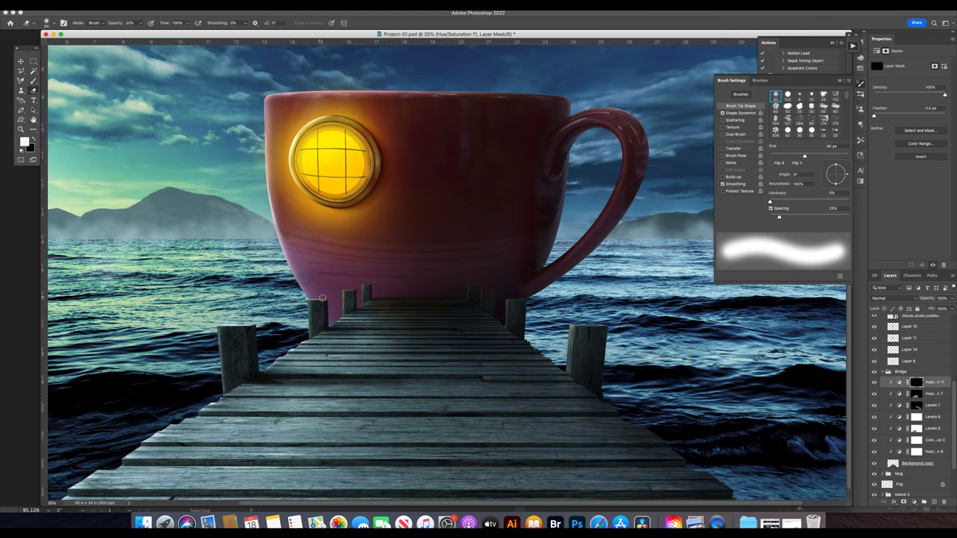
{"action": "key", "text": "bracketright"}
{"action": "key", "text": "bracketright"}
{"action": "key", "text": "bracketright"}
{"action": "key", "text": "3"}
{"action": "key", "text": "x"}
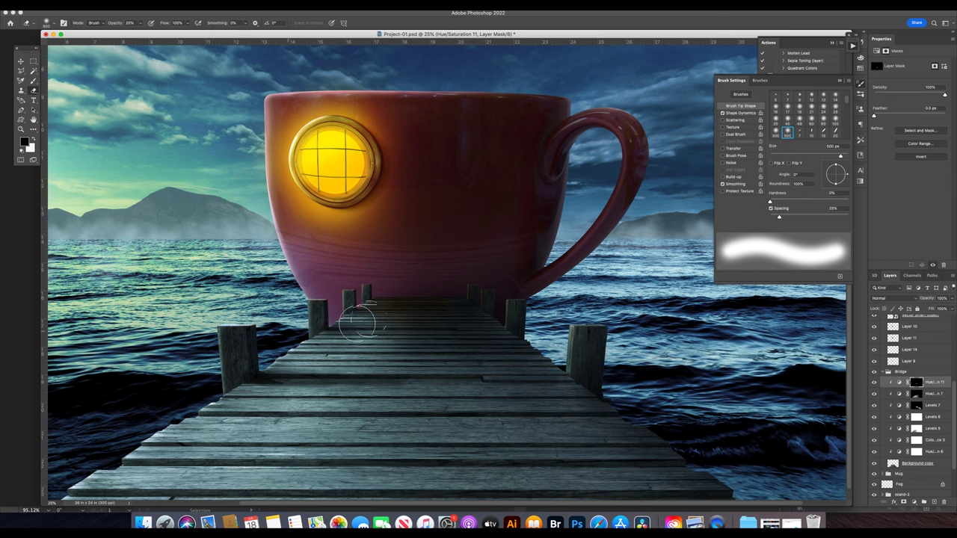
{"action": "left_click", "coordinate": [899, 382]}
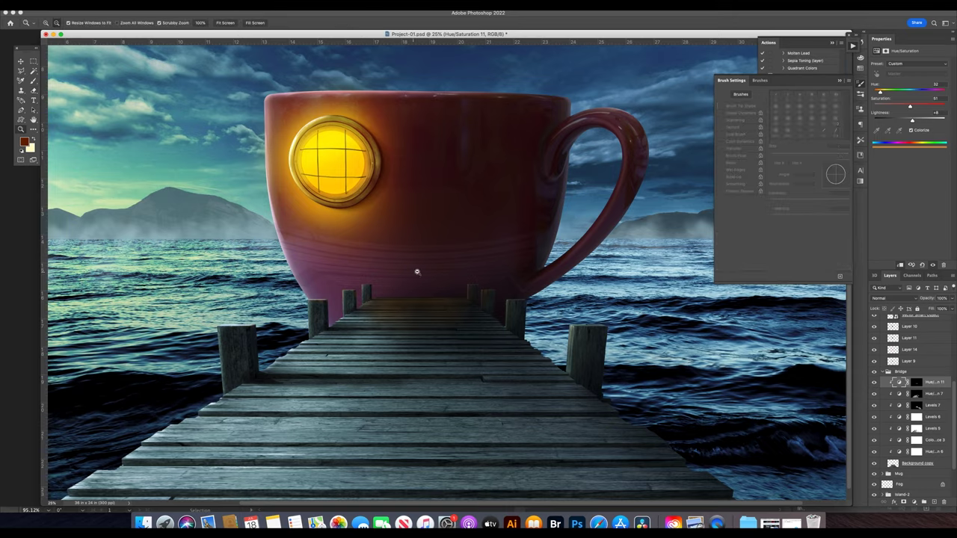
{"action": "key", "text": "v"}
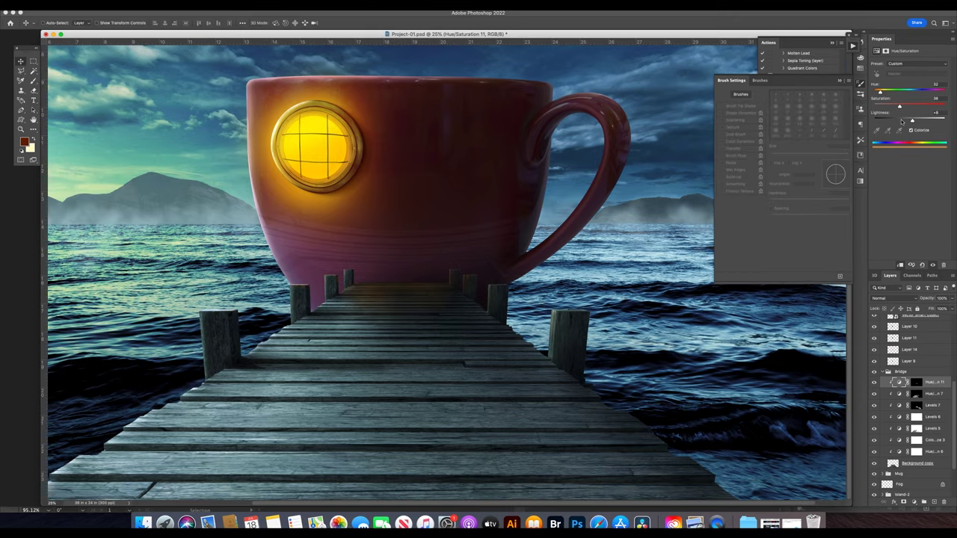
{"action": "left_click", "coordinate": [318, 155]}
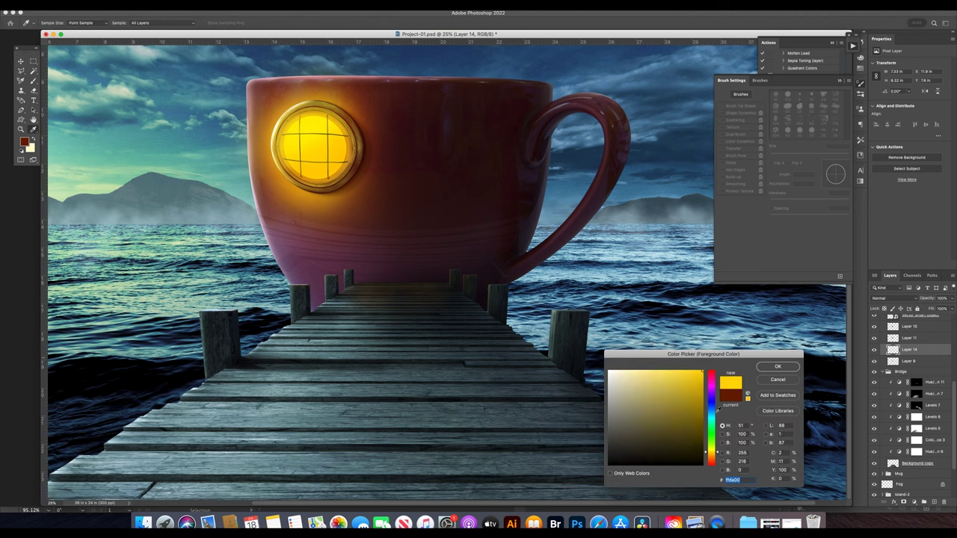
Paint a soft yellow glow at 20% opacity on the mug right of the porthole.
{"action": "left_click", "coordinate": [24, 140]}
{"action": "key", "text": "Return"}
{"action": "key", "text": "b"}
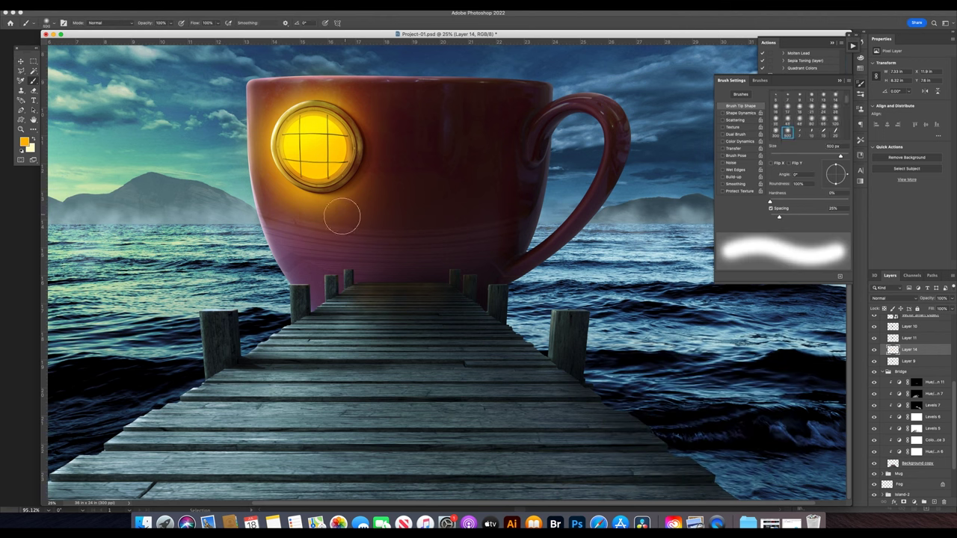
{"action": "key", "text": "2"}
{"action": "left_click_drag", "start_coordinate": [321, 217], "coordinate": [448, 194]}
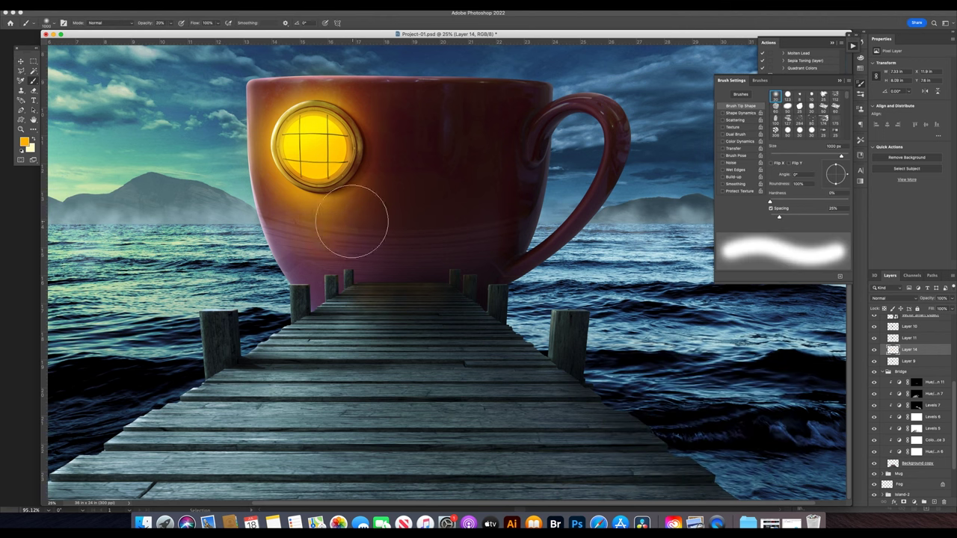
{"action": "key", "text": "z"}
{"action": "key", "text": "ctrl+minus"}
{"action": "key", "text": "ctrl+minus"}
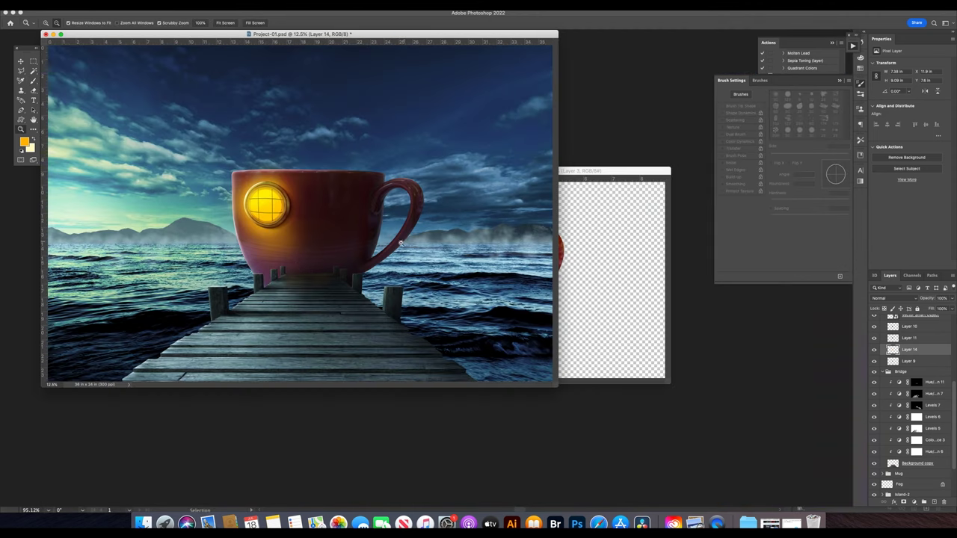
{"action": "left_click", "coordinate": [419, 293]}
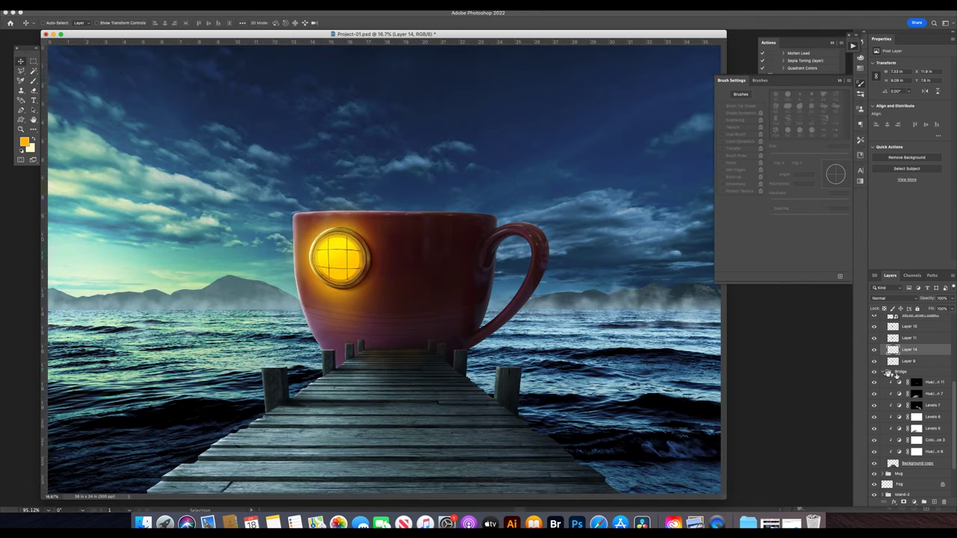
Return to the pier tint's mask, zoom out and save the project.
{"action": "key", "text": "v"}
{"action": "left_click", "coordinate": [916, 382]}
{"action": "key", "text": "b"}
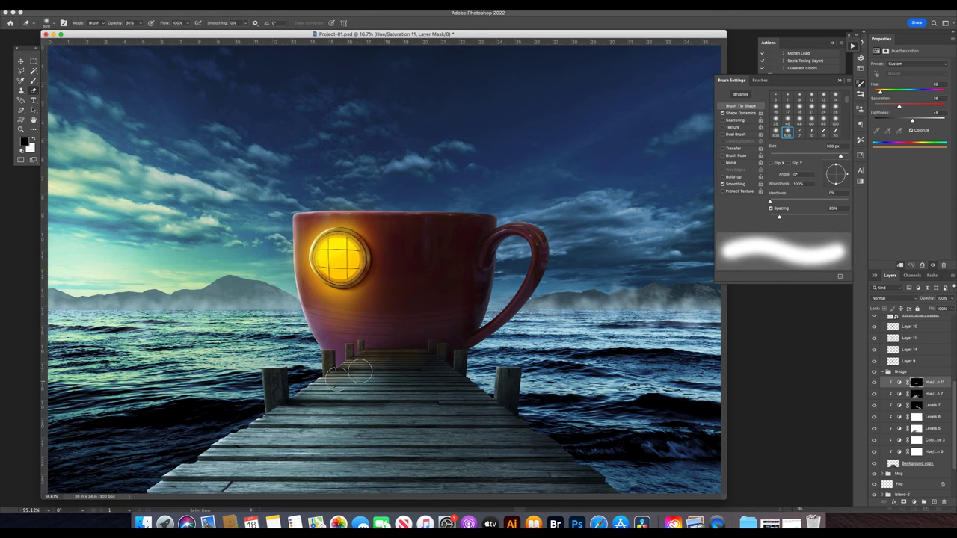
{"action": "key", "text": "z"}
{"action": "key", "text": "ctrl+minus"}
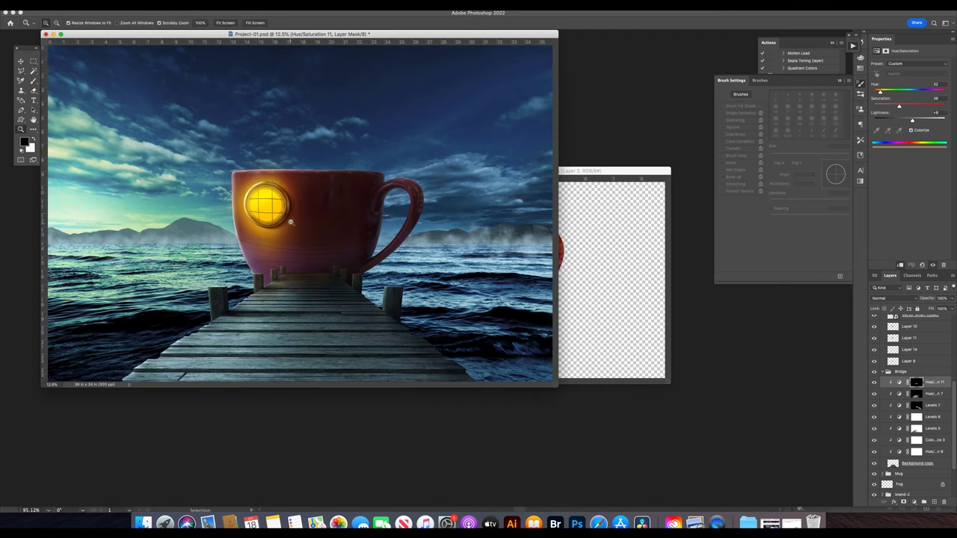
{"action": "key", "text": "ctrl+s"}
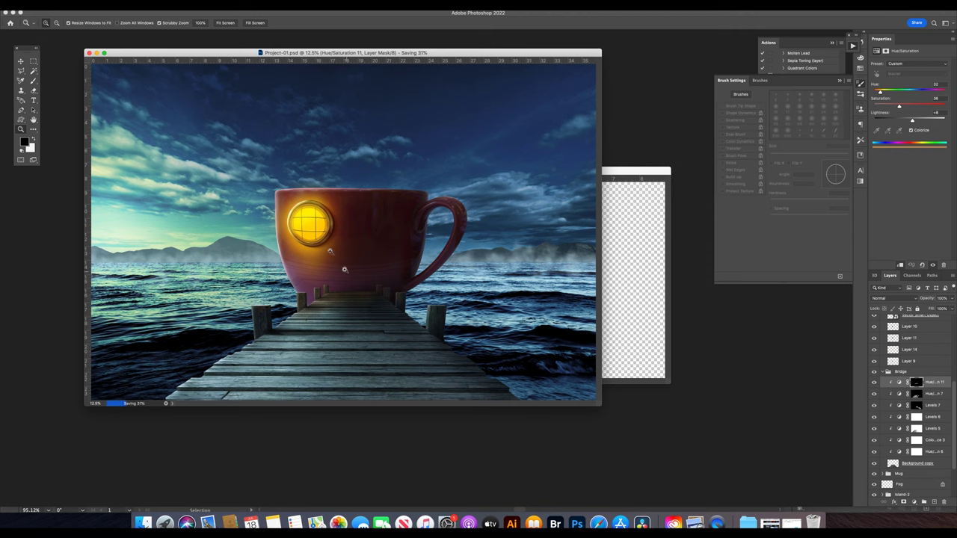
{"action": "key", "text": "v"}
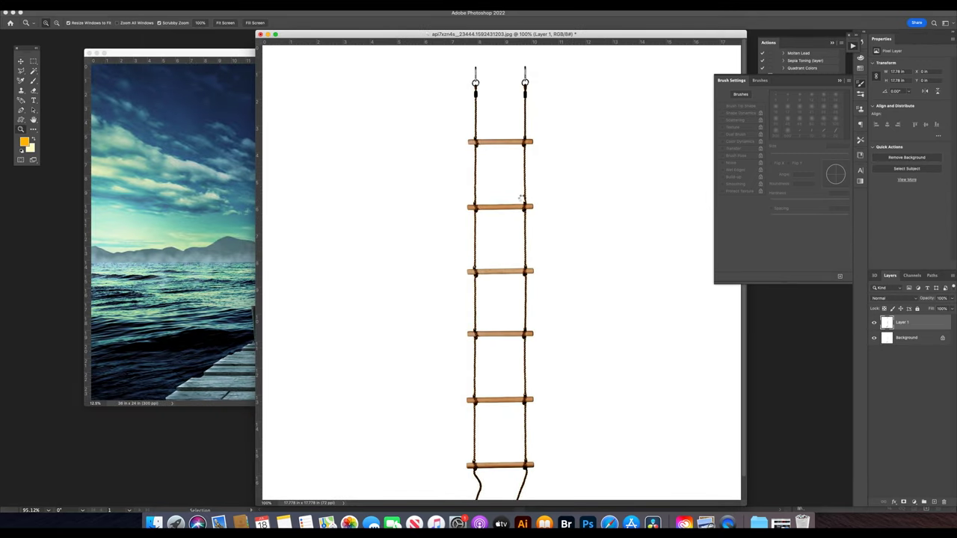
Select the ladder's white background and drag the rope ladder into the mug composite.
{"action": "key", "text": "w"}
{"action": "left_click", "coordinate": [401, 148]}
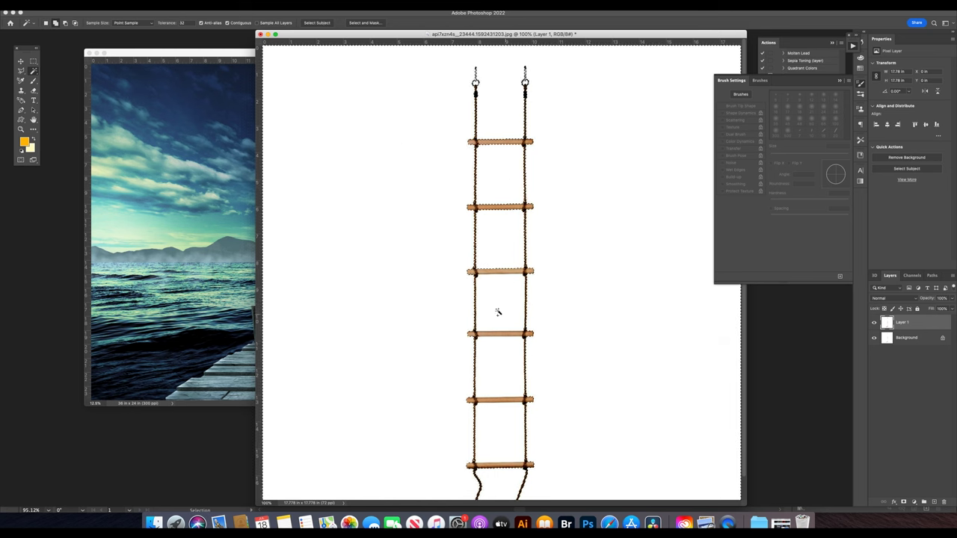
{"action": "key", "text": "z"}
{"action": "left_click_drag", "start_coordinate": [500, 178], "coordinate": [541, 214]}
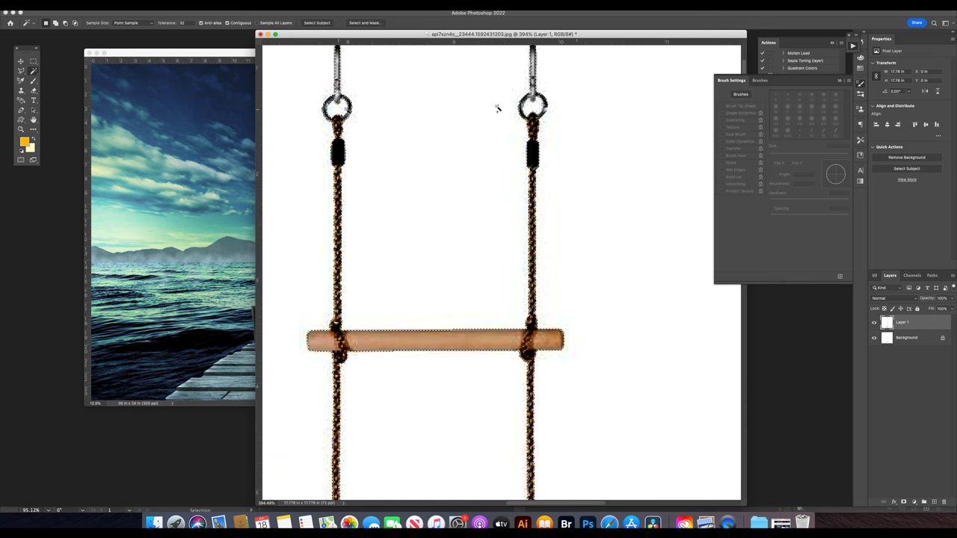
{"action": "key", "text": "super+0"}
{"action": "key", "text": "v"}
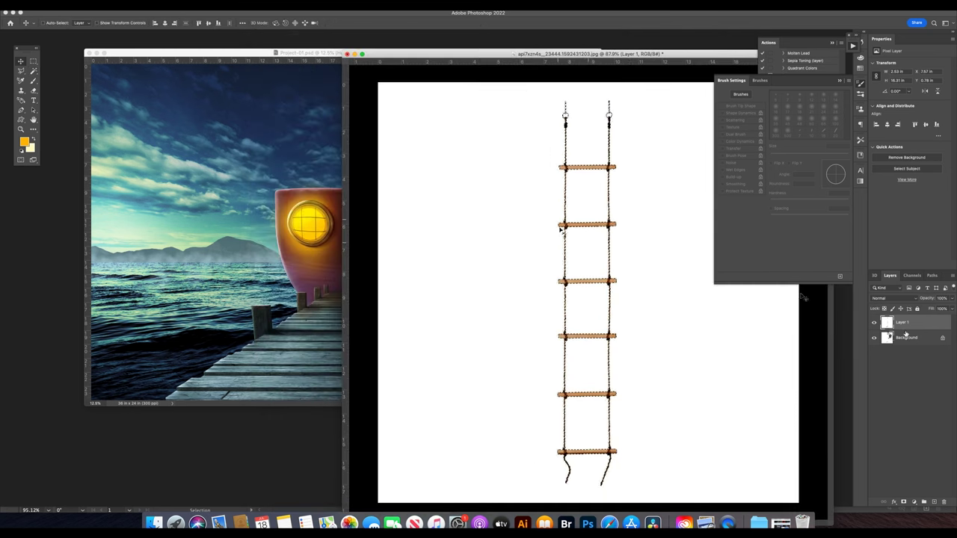
{"action": "left_click_drag", "start_coordinate": [541, 213], "coordinate": [271, 257]}
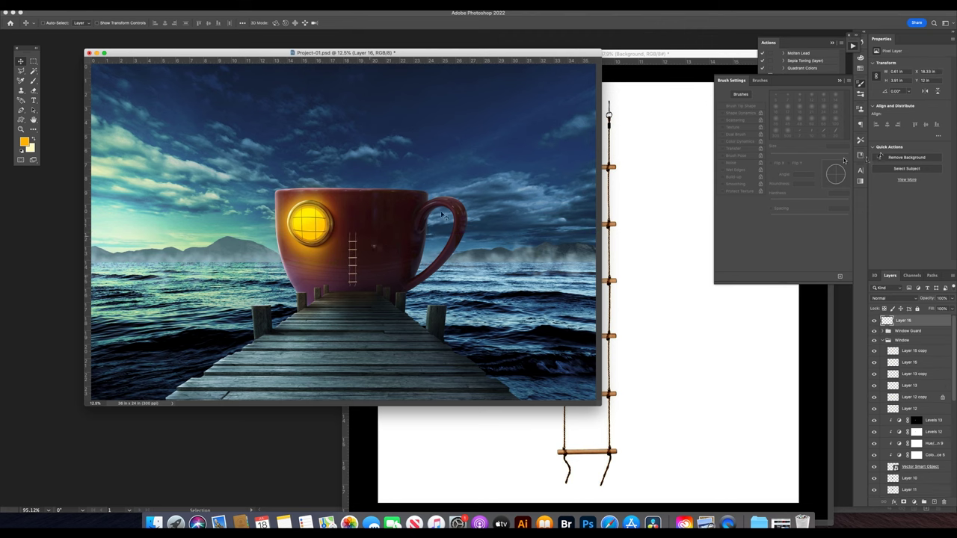
{"action": "left_click", "coordinate": [816, 173]}
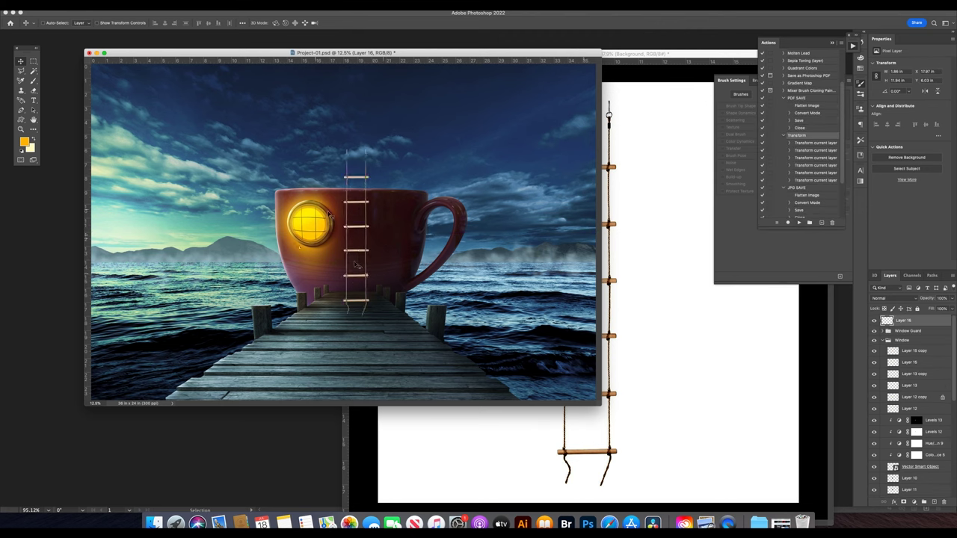
Add a mask to the ladder layer and zoom in on the rope tops at the rim.
{"action": "key", "text": "z"}
{"action": "left_click", "coordinate": [367, 166]}
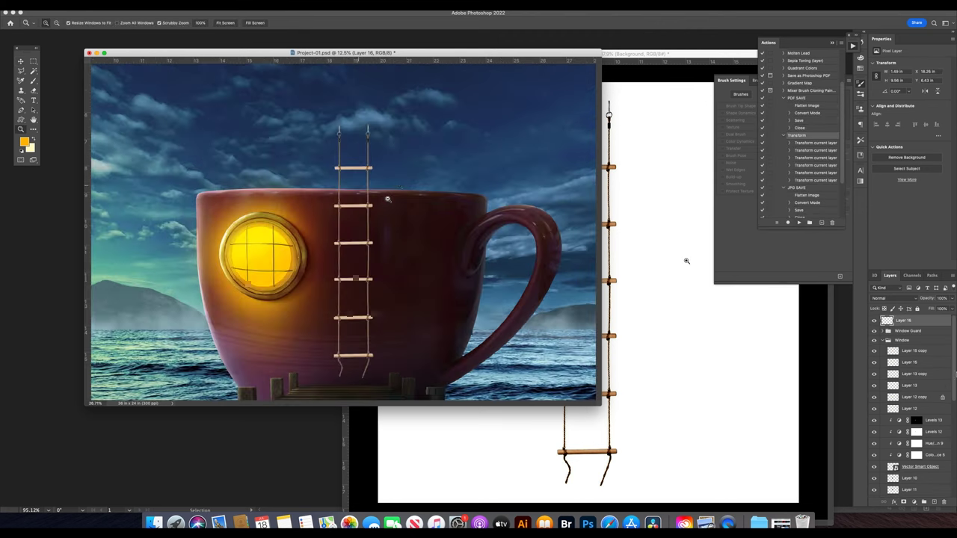
{"action": "key", "text": "b"}
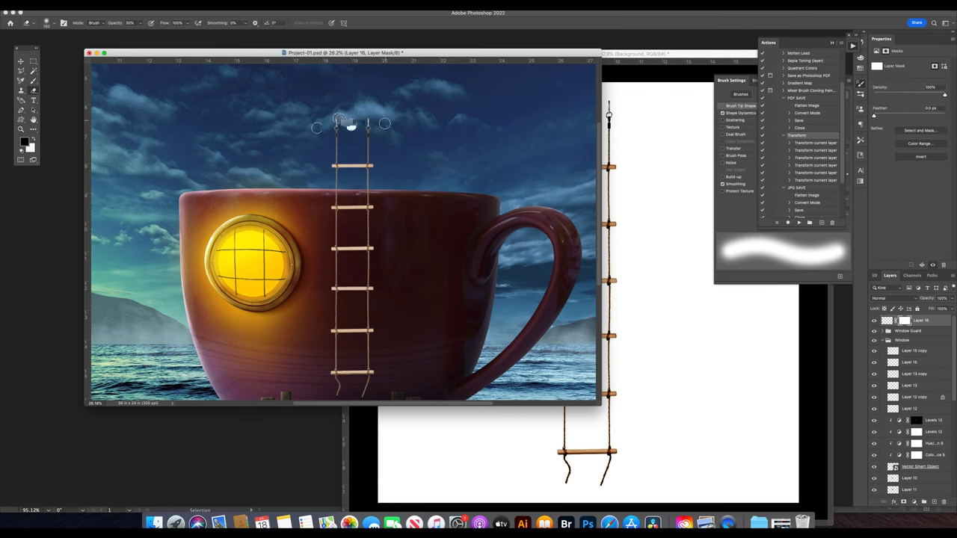
{"action": "key", "text": "x"}
{"action": "key", "text": "v"}
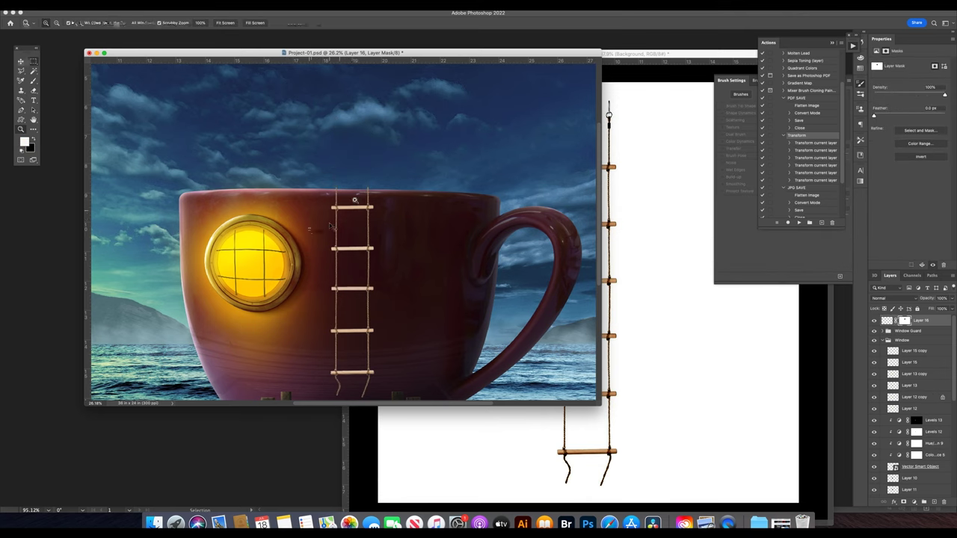
{"action": "scroll", "coordinate": [358, 199], "scroll_direction": "up", "scroll_amount": 4}
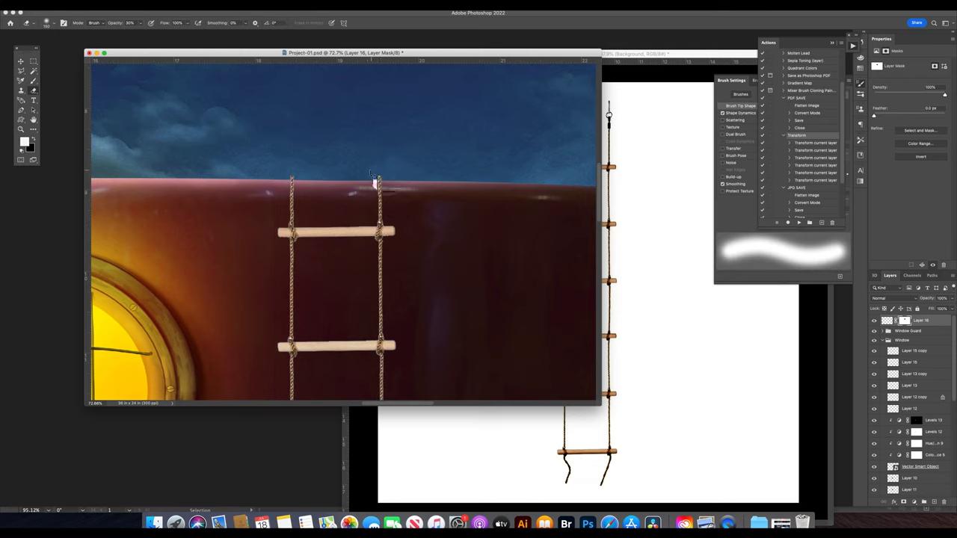
{"action": "key", "text": "z"}
{"action": "left_click", "coordinate": [260, 199]}
Lasso the right rope's top above the rim, then zoom out and reselect the ladder layer.
{"action": "key", "text": "l"}
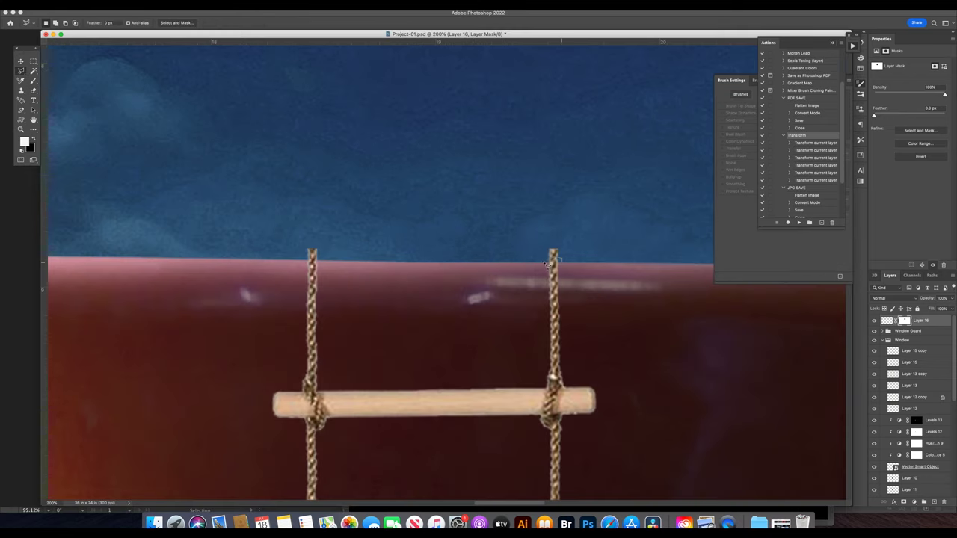
{"action": "left_click_drag", "start_coordinate": [548, 263], "coordinate": [566, 267]}
{"action": "key", "text": "z"}
{"action": "key", "text": "ctrl+0"}
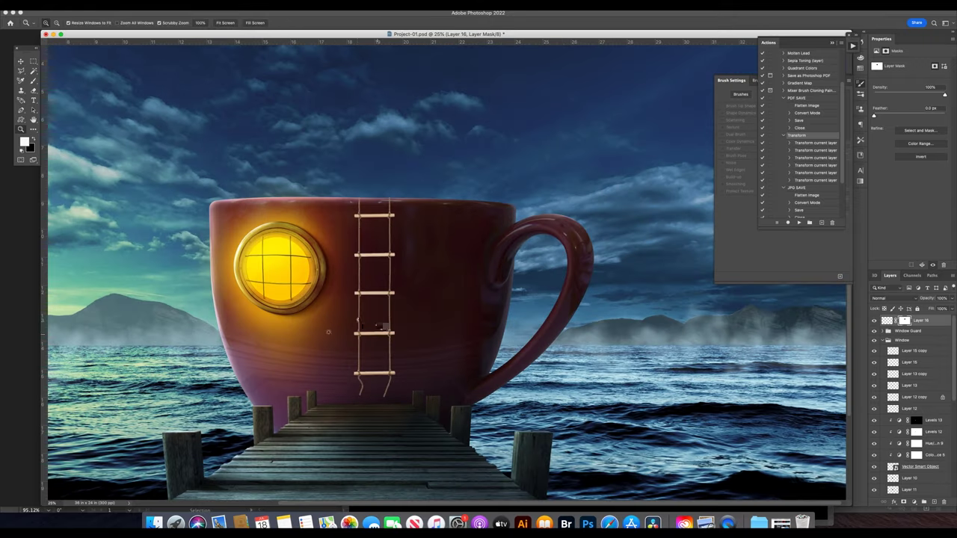
{"action": "left_click", "coordinate": [883, 340]}
{"action": "left_click", "coordinate": [887, 321]}
Add a clipped Hue/Saturation adjustment that colorizes the ladder rope with lower saturation.
{"action": "left_click", "coordinate": [924, 495]}
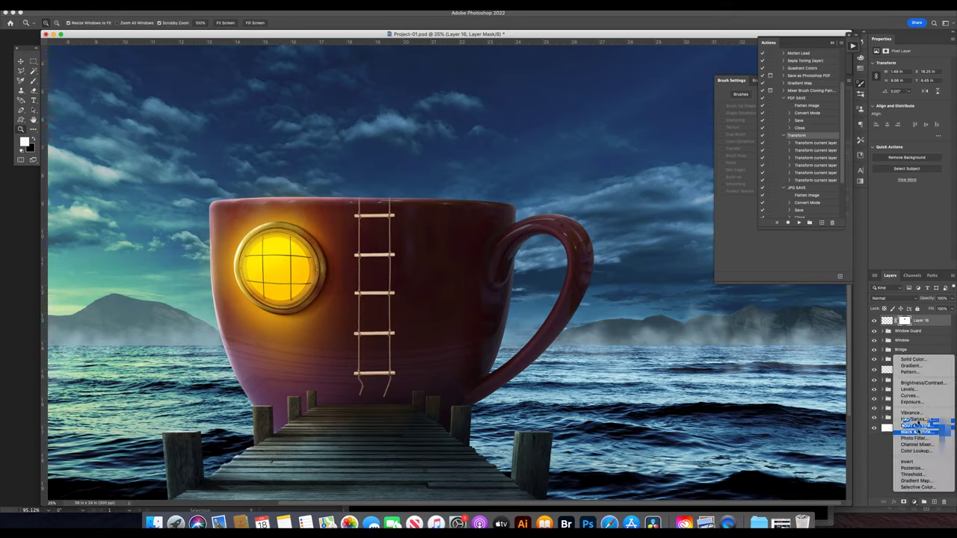
{"action": "left_click", "coordinate": [908, 421]}
{"action": "left_click", "coordinate": [900, 265]}
{"action": "left_click_drag", "start_coordinate": [894, 104], "coordinate": [904, 106]}
{"action": "left_click_drag", "start_coordinate": [885, 92], "coordinate": [891, 91]}
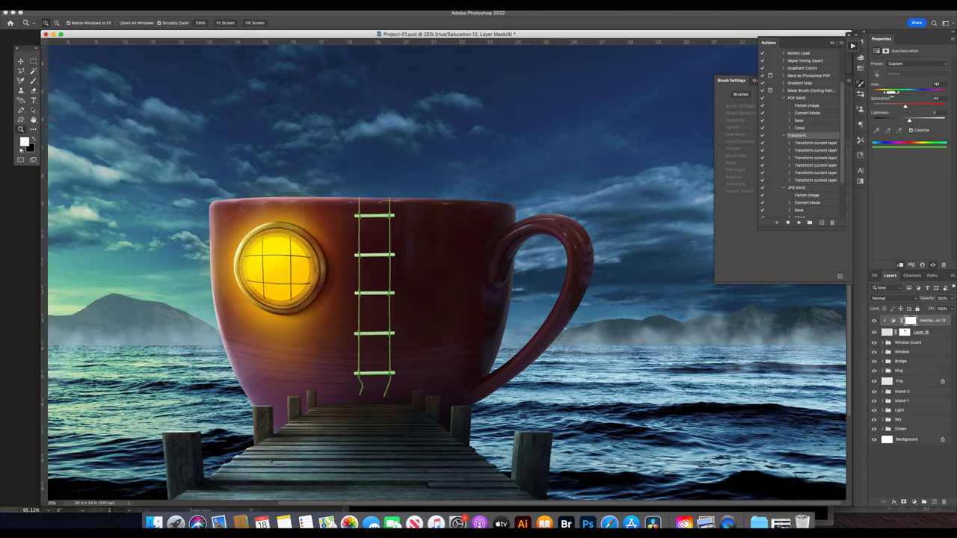
Add a clipped Levels adjustment lowering the whites to darken the ladder, placed above the Hue/Saturation.
{"action": "left_click", "coordinate": [922, 331]}
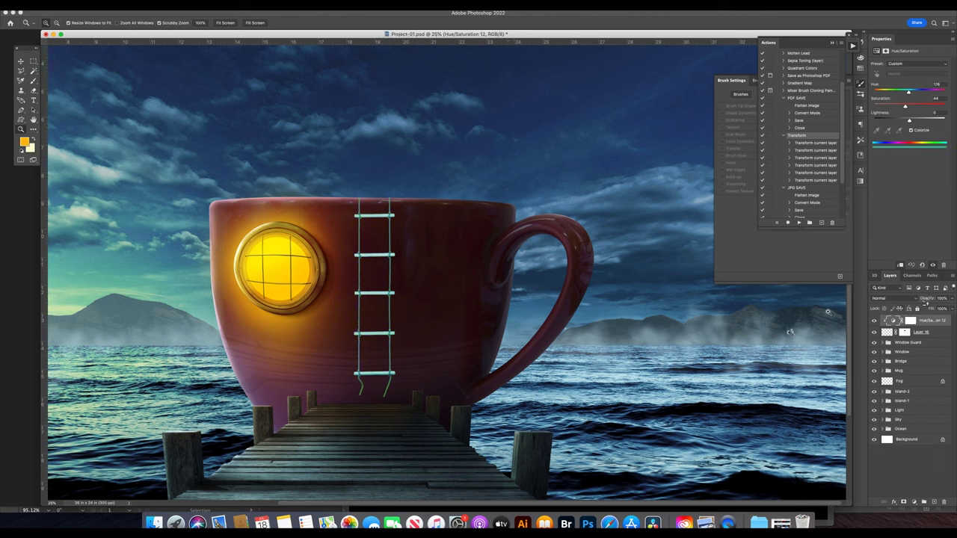
{"action": "left_click", "coordinate": [925, 501]}
{"action": "left_click", "coordinate": [909, 374]}
{"action": "mouse_move", "coordinate": [946, 140]}
{"action": "left_mouse_down"}
{"action": "mouse_move", "coordinate": [919, 140]}
{"action": "mouse_move", "coordinate": [922, 120]}
{"action": "mouse_move", "coordinate": [912, 140]}
{"action": "left_mouse_up"}
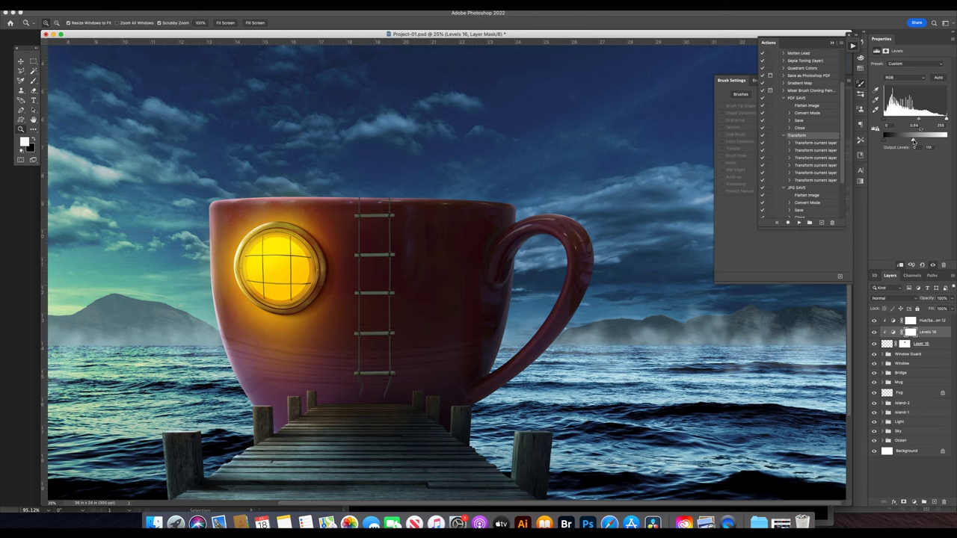
{"action": "left_click_drag", "start_coordinate": [924, 321], "coordinate": [927, 333]}
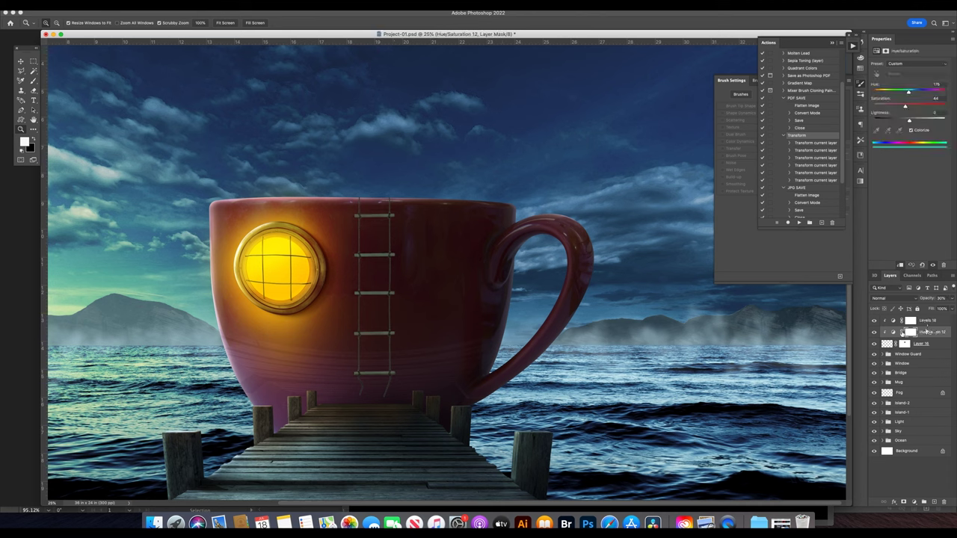
{"action": "left_click", "coordinate": [930, 321]}
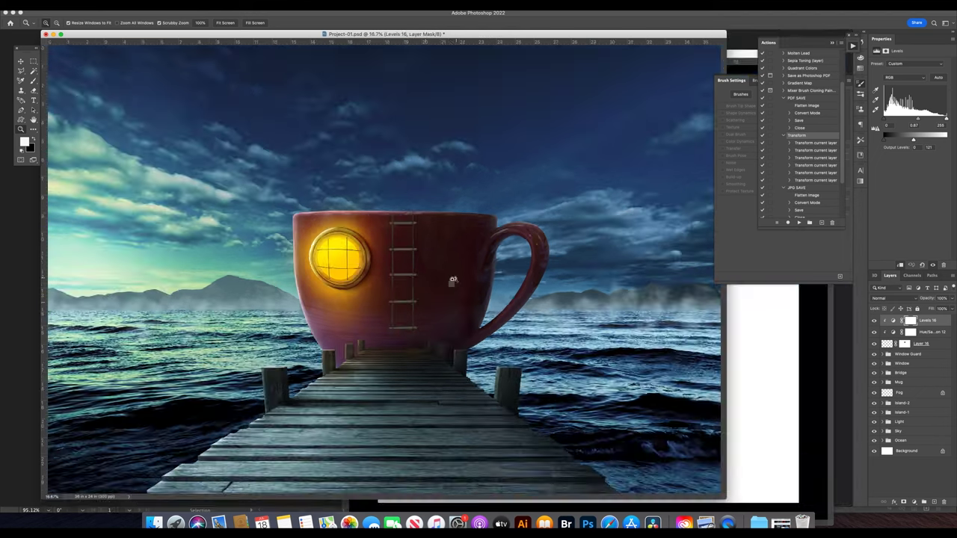
Add a second clipped Levels that brightens the ladder, hidden behind an inverted black mask.
{"action": "left_click_drag", "start_coordinate": [404, 282], "coordinate": [431, 292]}
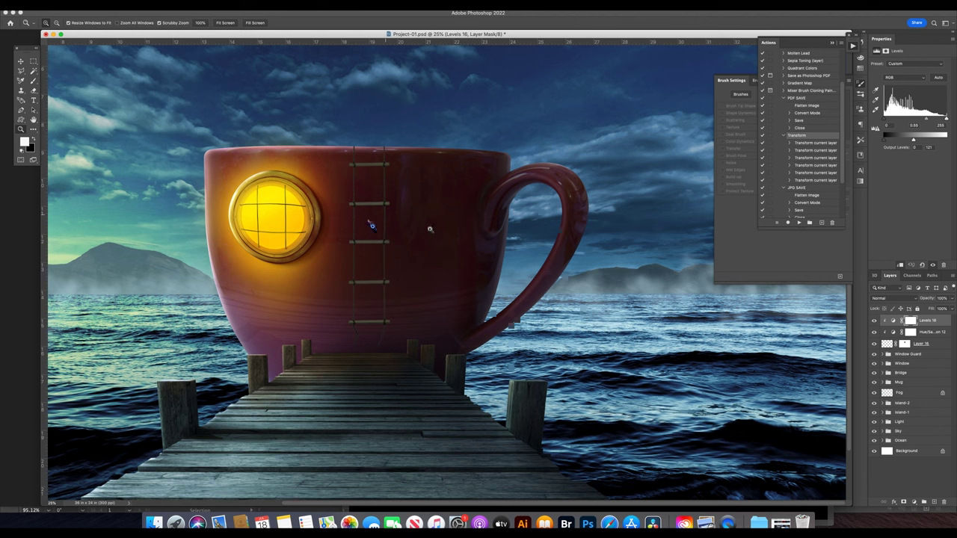
{"action": "left_click_drag", "start_coordinate": [363, 214], "coordinate": [495, 246]}
{"action": "key", "text": "v"}
{"action": "left_click", "coordinate": [914, 501]}
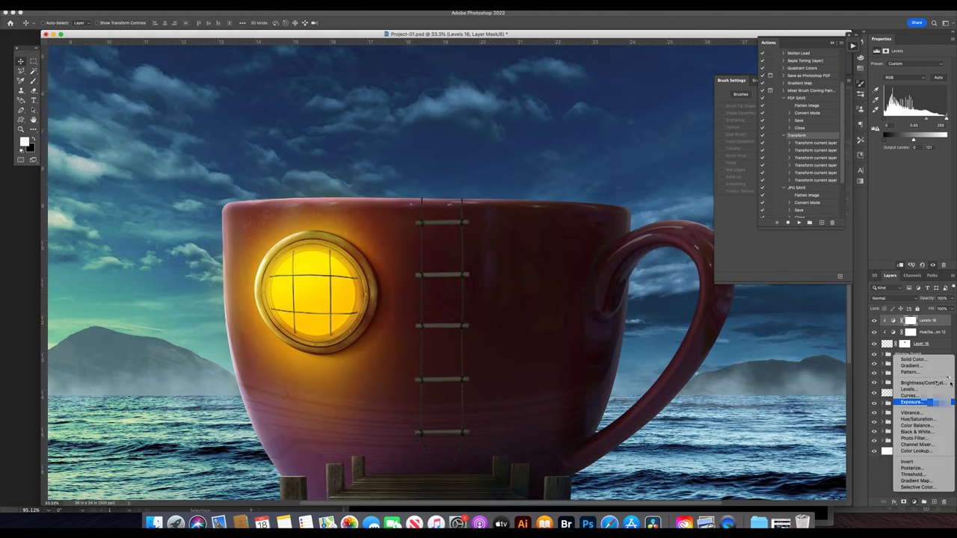
{"action": "left_click", "coordinate": [909, 392]}
{"action": "left_click", "coordinate": [900, 265]}
{"action": "left_click_drag", "start_coordinate": [945, 118], "coordinate": [922, 120]}
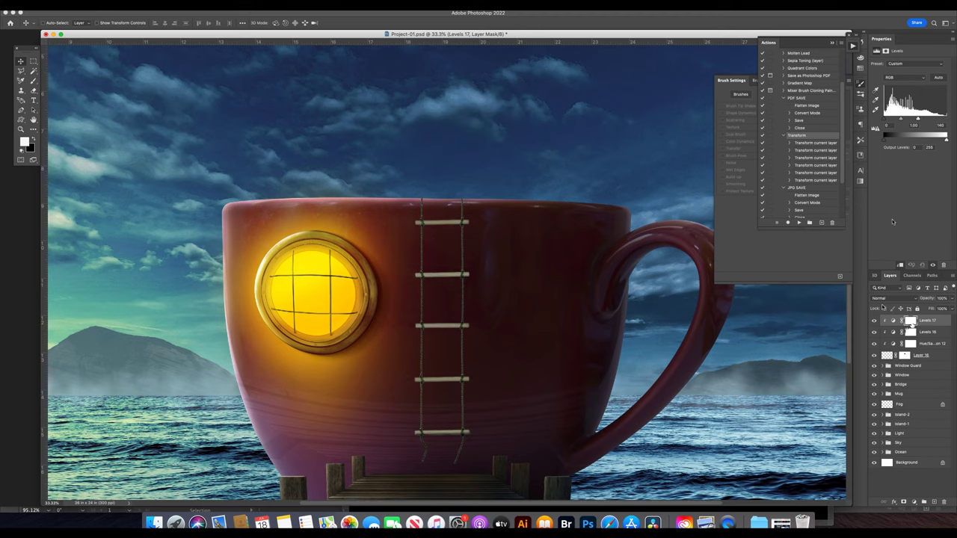
{"action": "key", "text": "ctrl+i"}
Paint white at full strength on the mask to brighten a few ladder rungs.
{"action": "key", "text": "ctrl+plus"}
{"action": "key", "text": "ctrl+plus"}
{"action": "key", "text": "b"}
{"action": "key", "text": "0"}
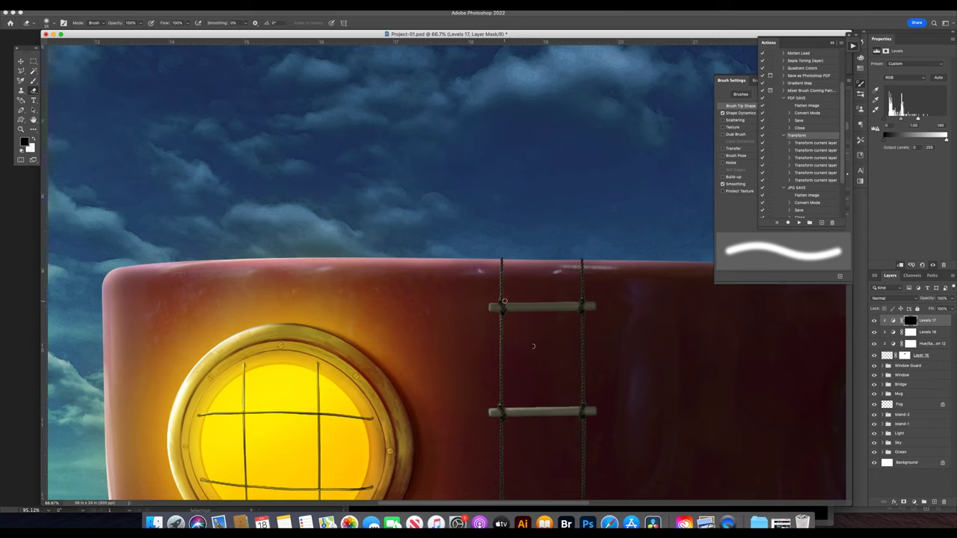
{"action": "scroll", "coordinate": [578, 270], "scroll_direction": "down", "scroll_amount": 5}
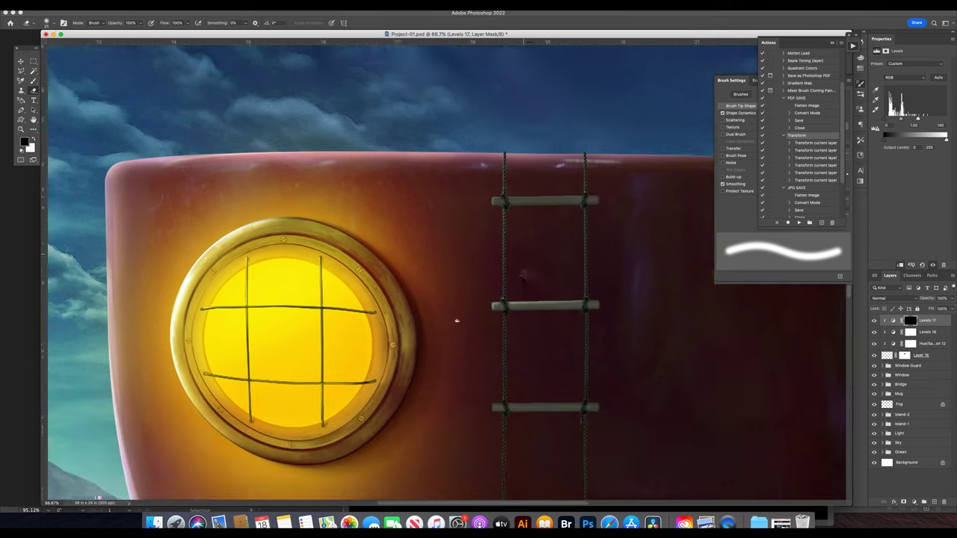
{"action": "scroll", "coordinate": [511, 269], "scroll_direction": "down", "scroll_amount": 5}
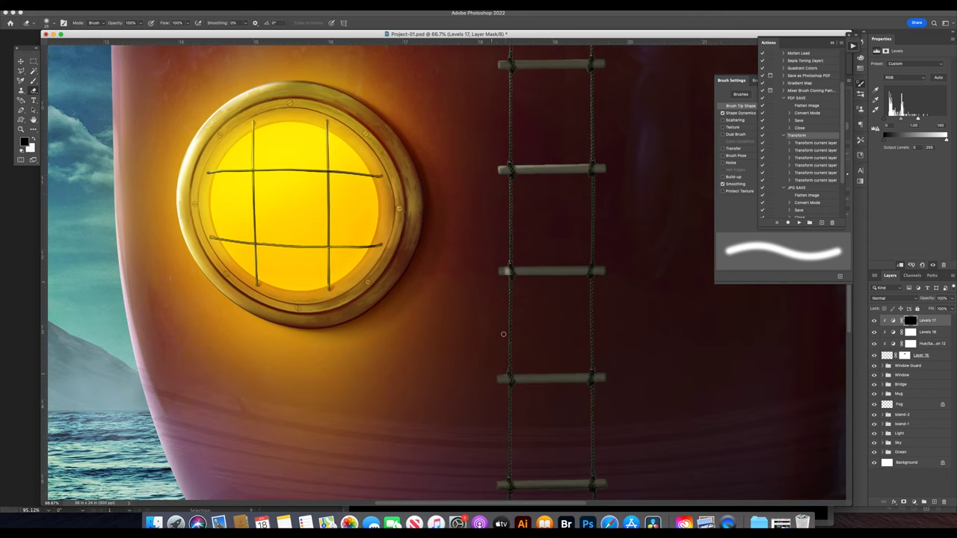
{"action": "scroll", "coordinate": [507, 393], "scroll_direction": "down", "scroll_amount": 5}
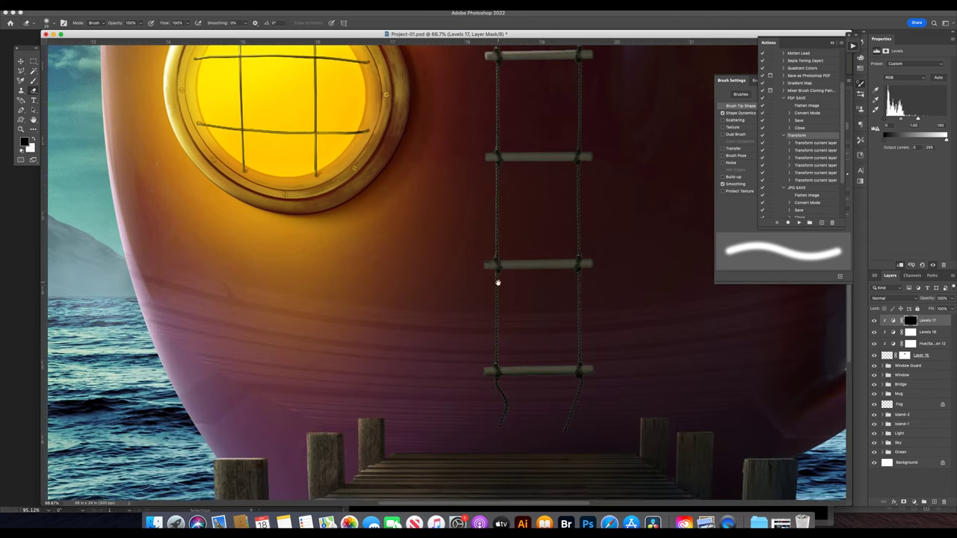
{"action": "scroll", "coordinate": [573, 163], "scroll_direction": "up", "scroll_amount": 4}
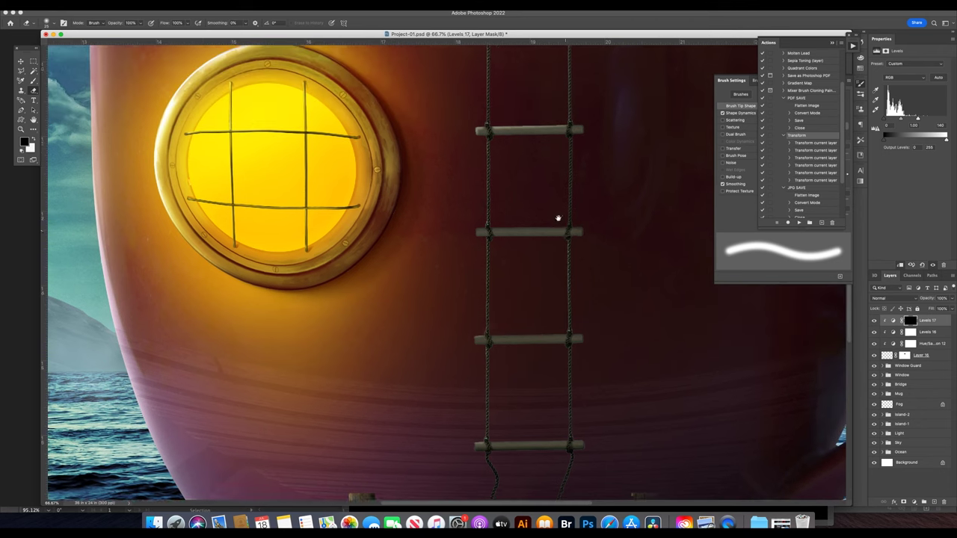
{"action": "scroll", "coordinate": [519, 377], "scroll_direction": "down", "scroll_amount": 3}
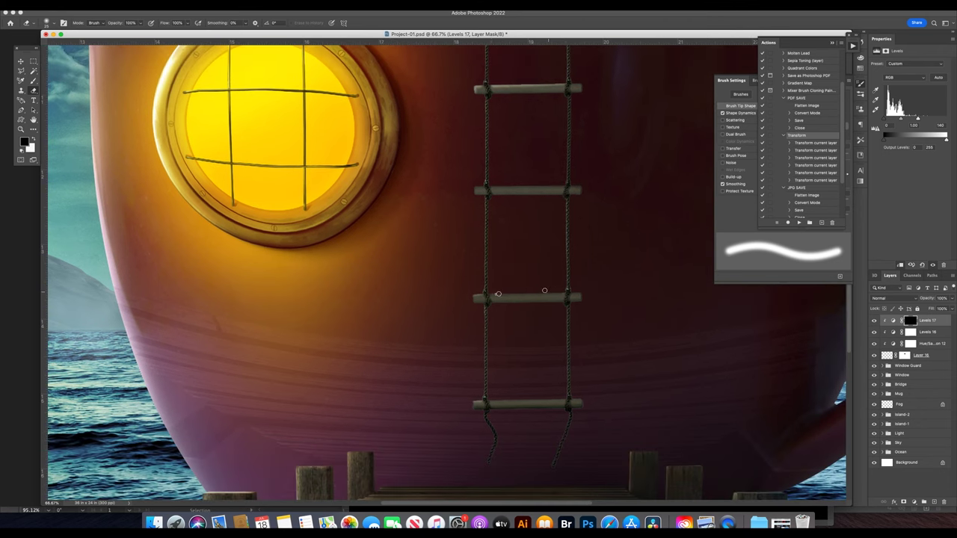
{"action": "left_click_drag", "start_coordinate": [480, 184], "coordinate": [564, 183]}
{"action": "scroll", "coordinate": [487, 298], "scroll_direction": "down", "scroll_amount": 3}
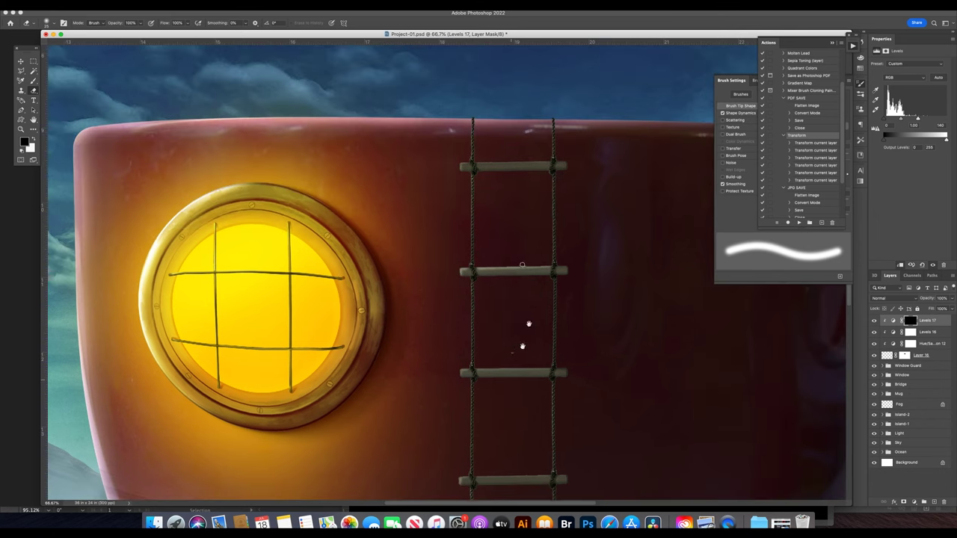
{"action": "scroll", "coordinate": [474, 222], "scroll_direction": "down", "scroll_amount": 2}
{"action": "scroll", "coordinate": [534, 245], "scroll_direction": "up", "scroll_amount": 2}
{"action": "scroll", "coordinate": [446, 230], "scroll_direction": "down", "scroll_amount": 2}
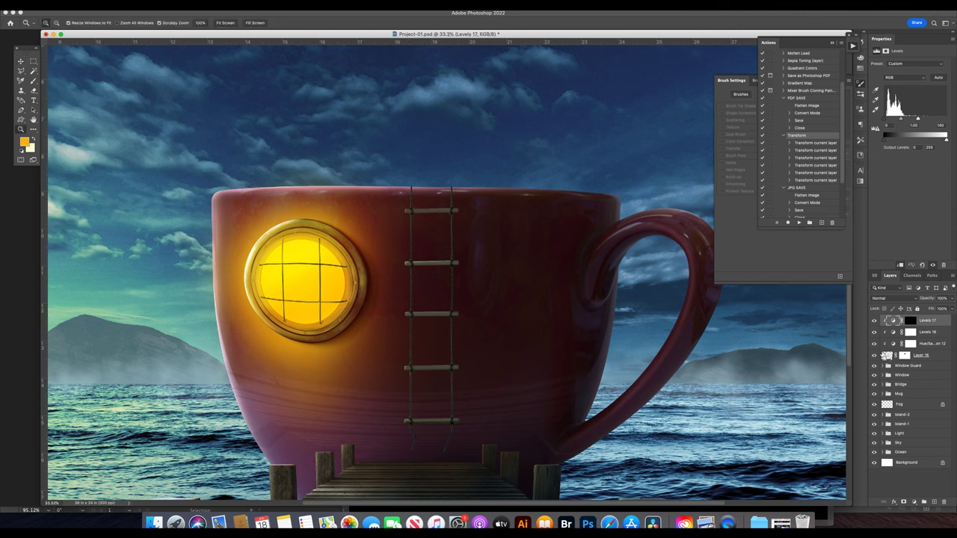
Make a black-filled copy of the ladder outline as a new layer beneath the ladder.
{"action": "left_click", "coordinate": [886, 355], "text": "ctrl"}
{"action": "key", "text": "m"}
{"action": "left_click_drag", "start_coordinate": [494, 75], "coordinate": [316, 183]}
{"action": "key", "text": "ctrl+shift+n"}
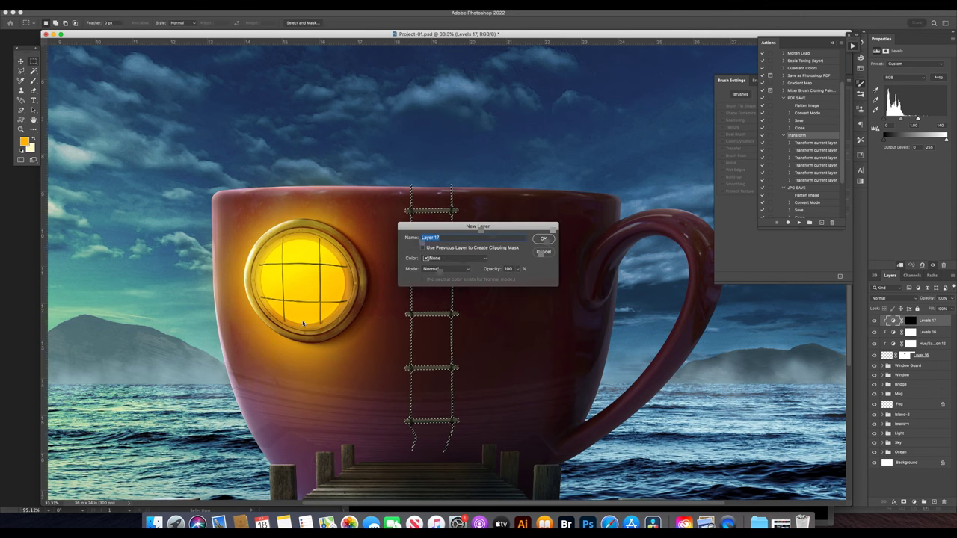
{"action": "key", "text": "Return"}
{"action": "key", "text": "alt+BackSpace"}
{"action": "key", "text": "v"}
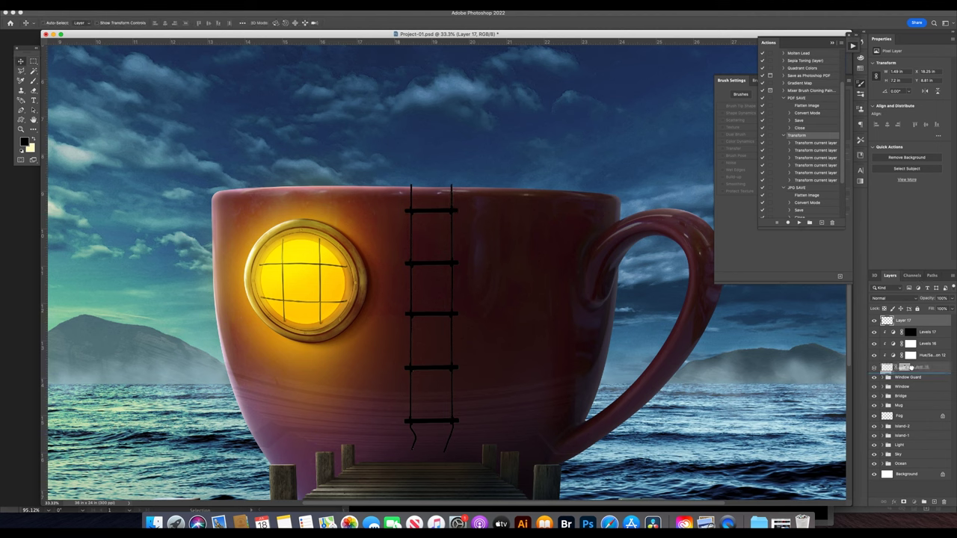
{"action": "left_click_drag", "start_coordinate": [903, 320], "coordinate": [903, 371]}
Warp the black shadow ladder so its ropes bend along the mug's curve.
{"action": "key", "text": "ctrl+t"}
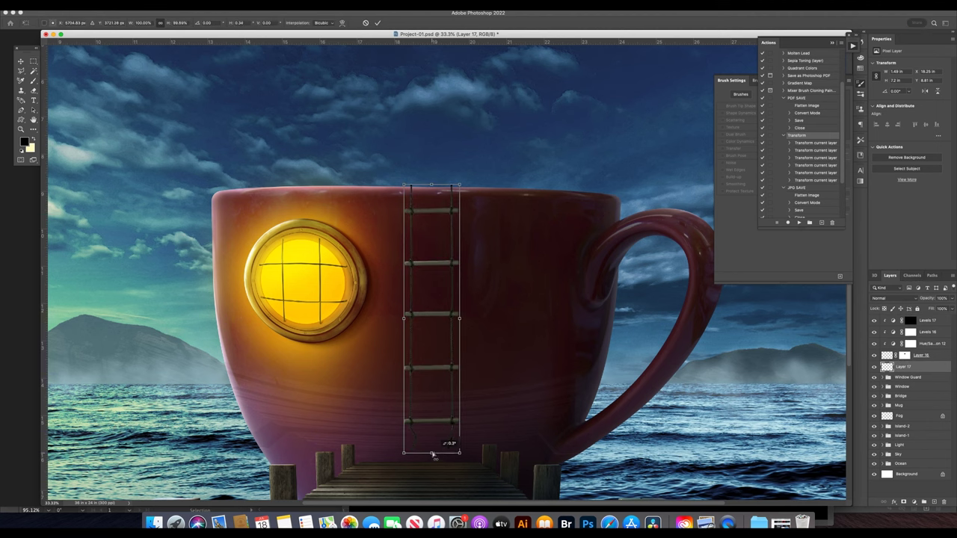
{"action": "right_click", "coordinate": [439, 317]}
{"action": "left_click", "coordinate": [453, 337]}
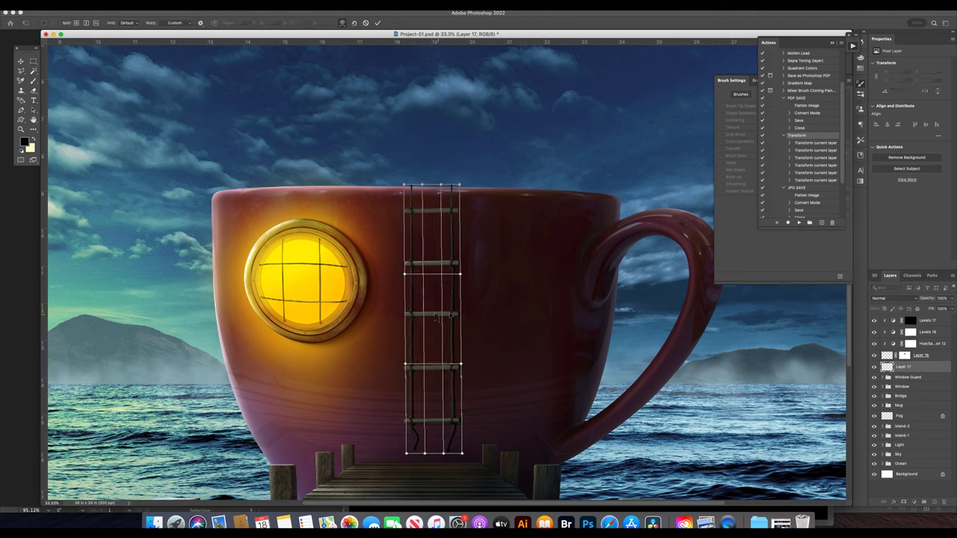
{"action": "left_click_drag", "start_coordinate": [439, 315], "coordinate": [464, 215]}
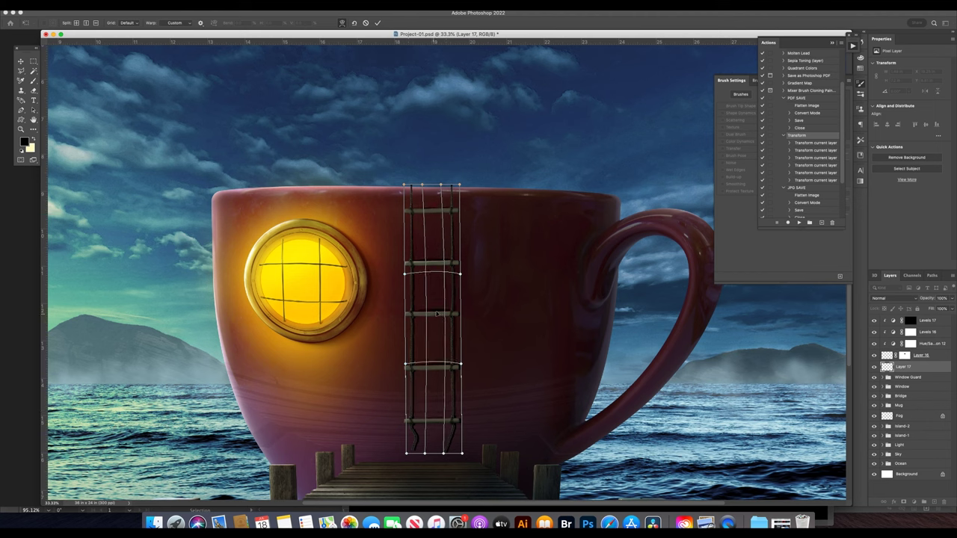
{"action": "left_click_drag", "start_coordinate": [436, 442], "coordinate": [457, 440]}
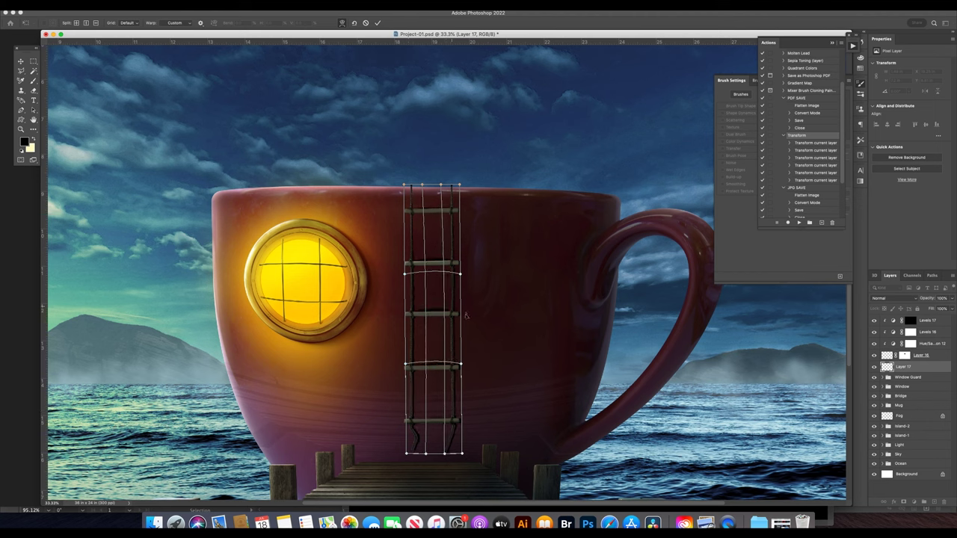
{"action": "left_click_drag", "start_coordinate": [459, 320], "coordinate": [458, 318]}
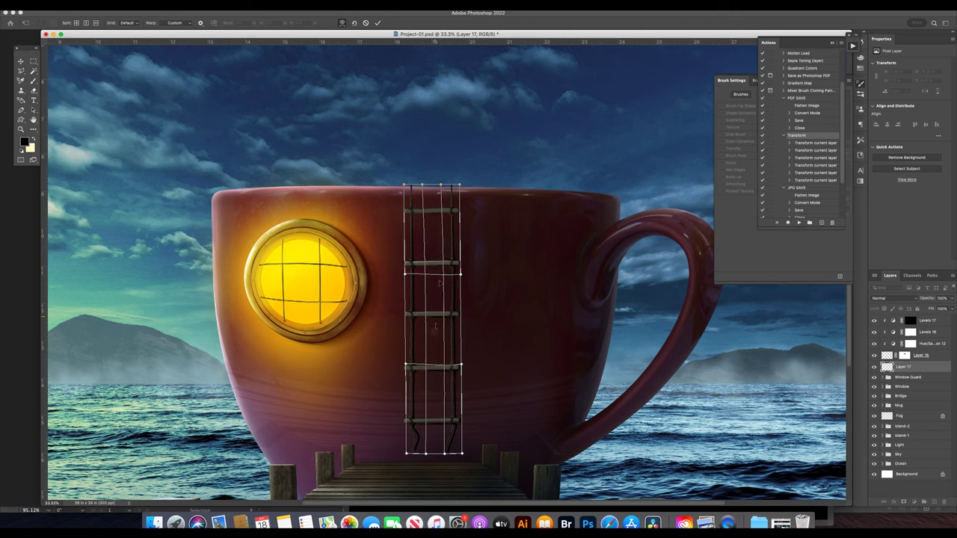
Nudge the ladder down, refine the warp at its bottom corners and middle, and commit.
{"action": "right_click", "coordinate": [440, 248]}
{"action": "left_click", "coordinate": [462, 251]}
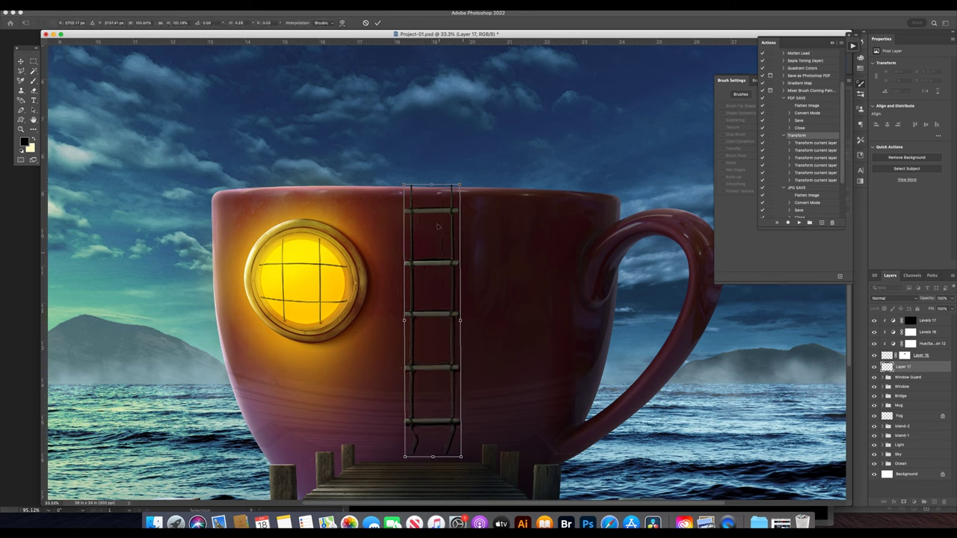
{"action": "left_click_drag", "start_coordinate": [440, 225], "coordinate": [454, 315]}
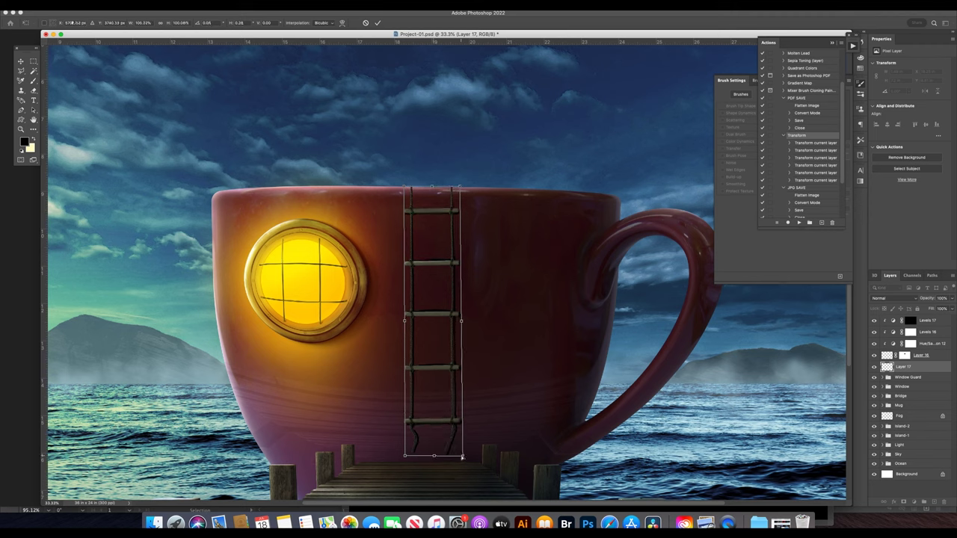
{"action": "right_click", "coordinate": [414, 340]}
{"action": "left_click", "coordinate": [455, 448]}
{"action": "left_click_drag", "start_coordinate": [458, 453], "coordinate": [464, 454]}
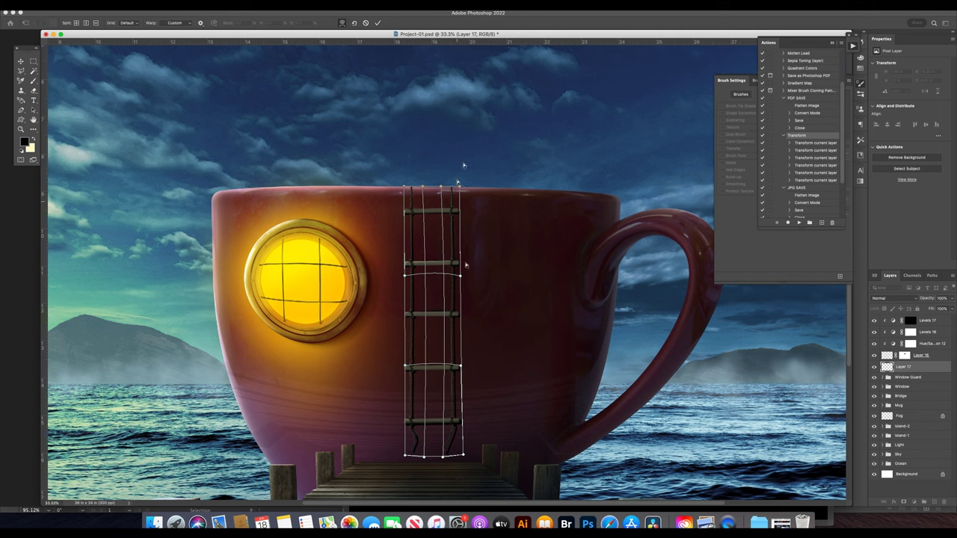
{"action": "left_click_drag", "start_coordinate": [467, 457], "coordinate": [465, 452]}
{"action": "left_click_drag", "start_coordinate": [404, 455], "coordinate": [435, 444]}
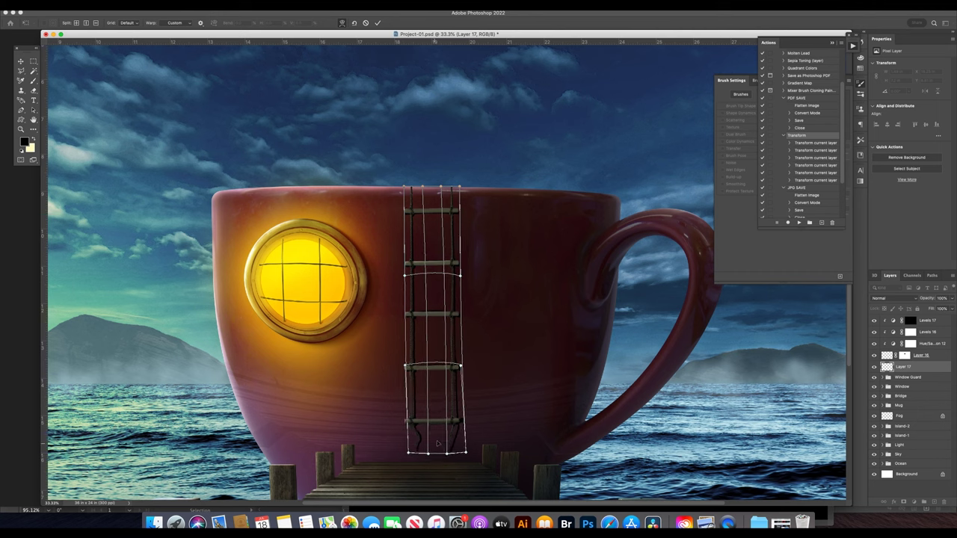
{"action": "left_click_drag", "start_coordinate": [434, 276], "coordinate": [434, 278]}
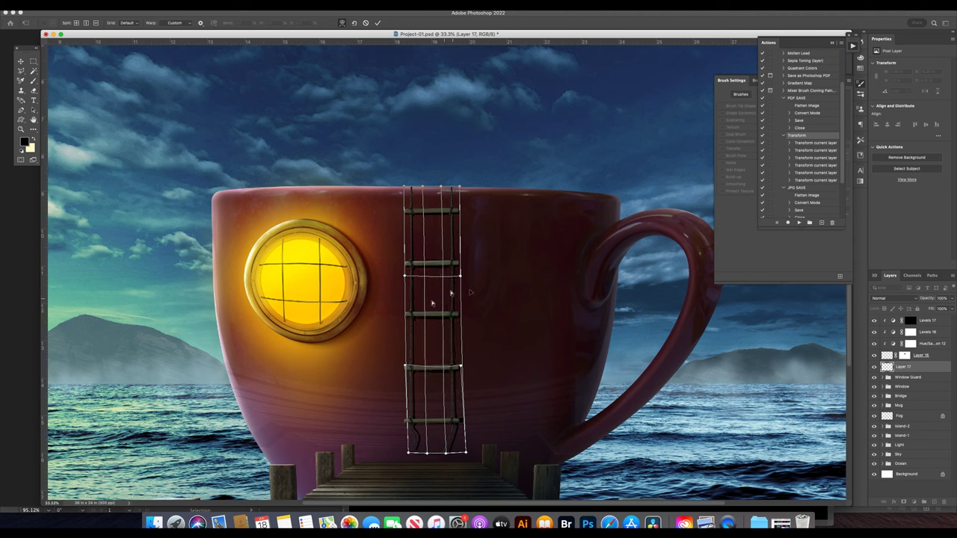
{"action": "key", "text": "Return"}
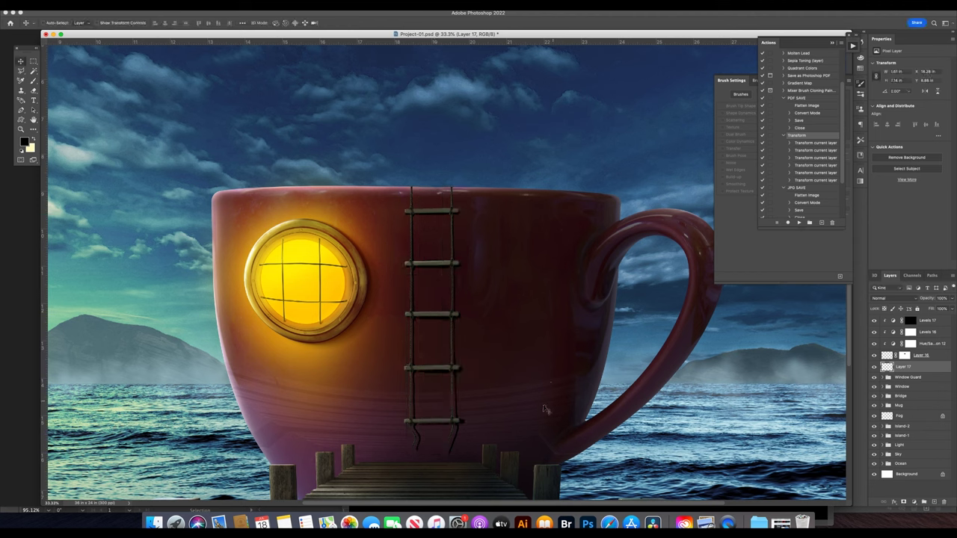
Set Layer 17 to Multiply, apply a 5.2 px Gaussian Blur, and lower its opacity to 50%.
{"action": "left_click", "coordinate": [893, 299]}
{"action": "left_click", "coordinate": [890, 329]}
{"action": "key", "text": "ctrl+alt+f"}
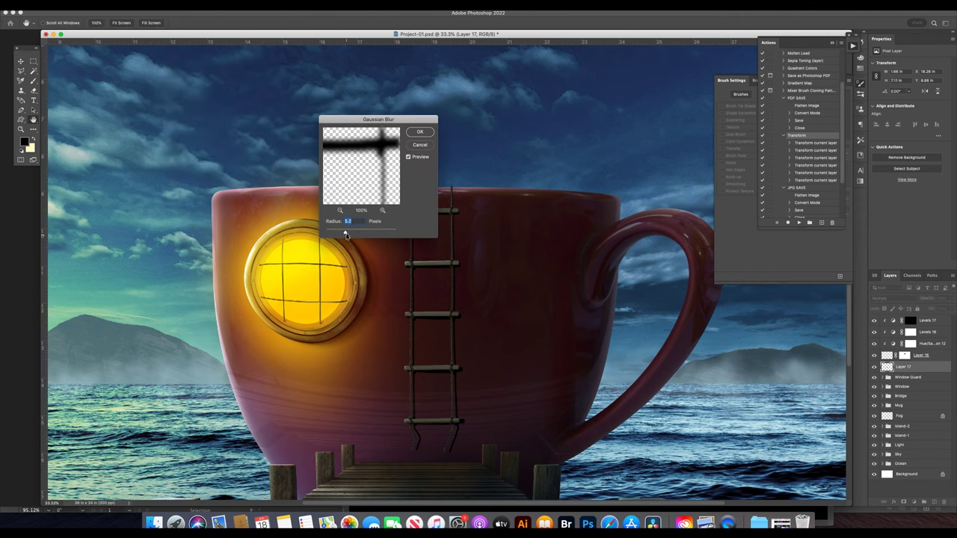
{"action": "left_click", "coordinate": [419, 132]}
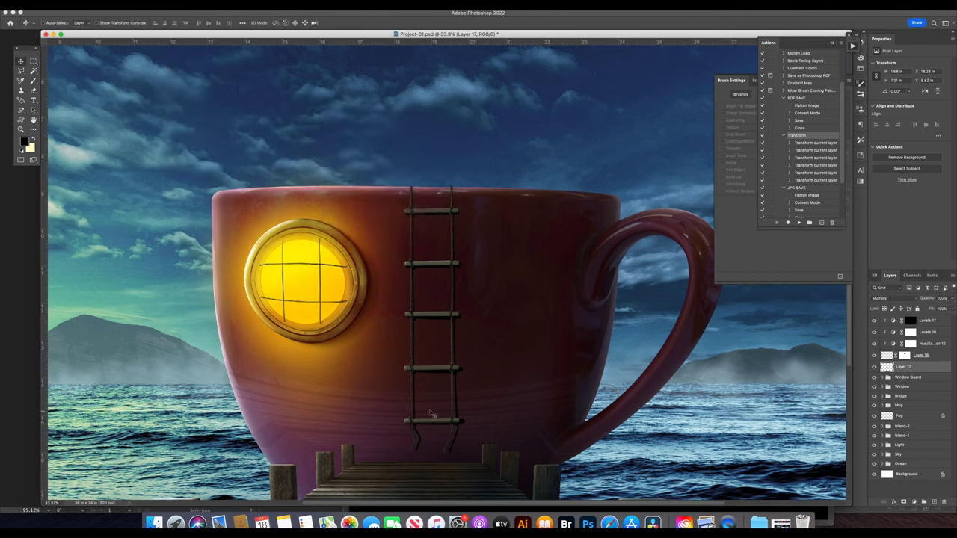
{"action": "key", "text": "5"}
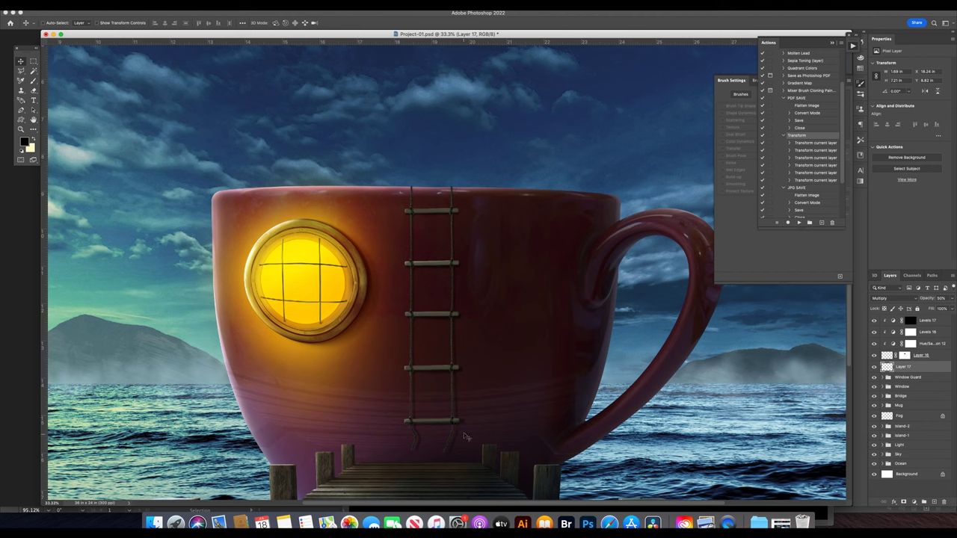
{"action": "key", "text": "b"}
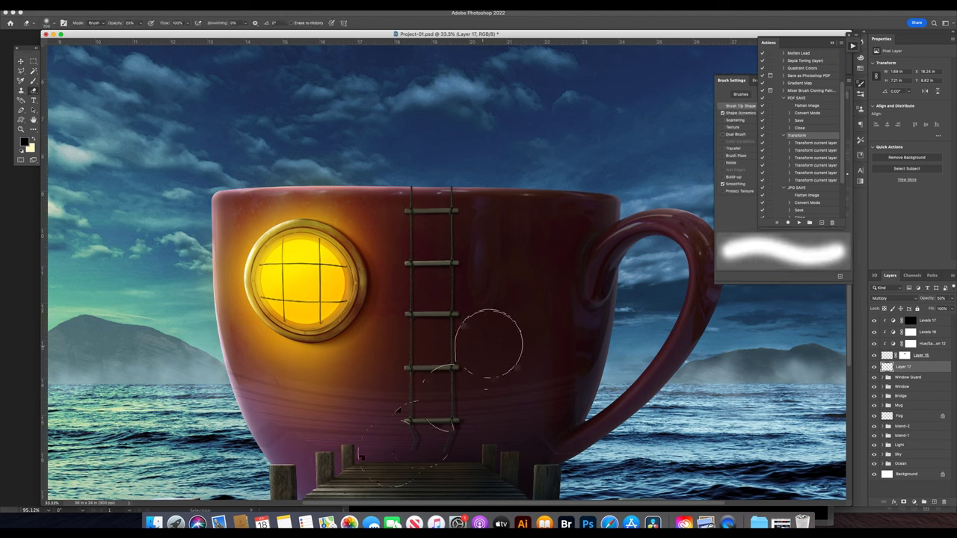
{"action": "key", "text": "2"}
{"action": "key", "text": "v"}
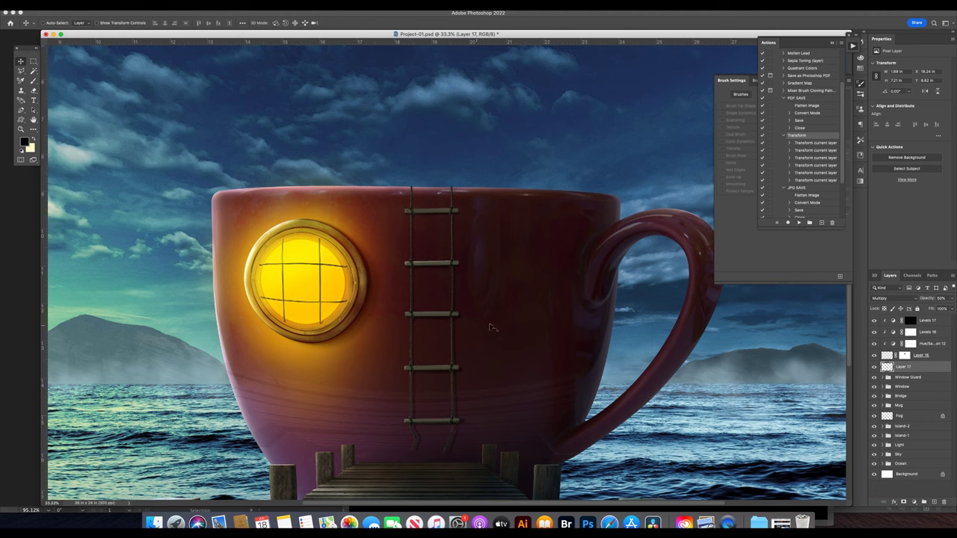
Duplicate Layer 17 and give the copy a stronger Gaussian Blur, then return to Layer 17.
{"action": "key", "text": "ctrl+j"}
{"action": "left_click", "coordinate": [180, 5]}
{"action": "left_click", "coordinate": [314, 142]}
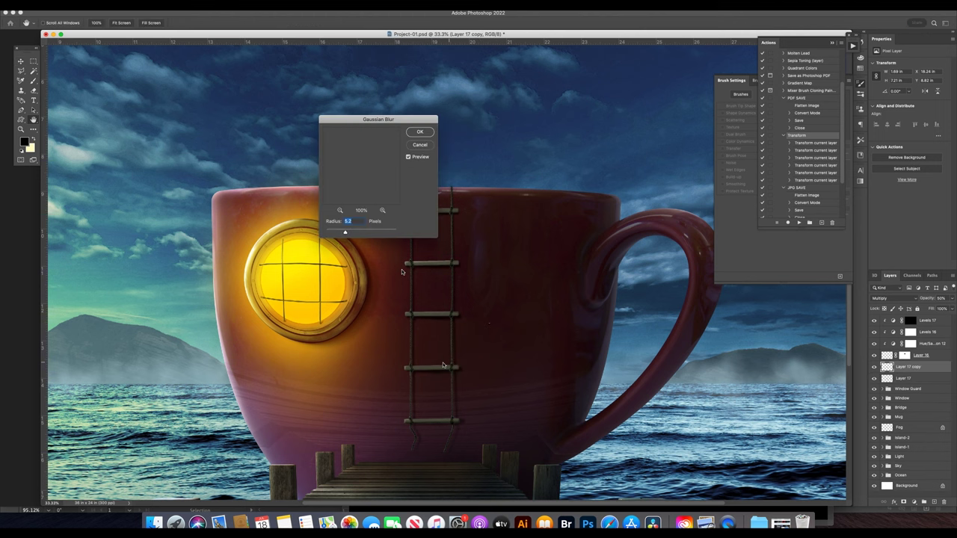
{"action": "key", "text": "Return"}
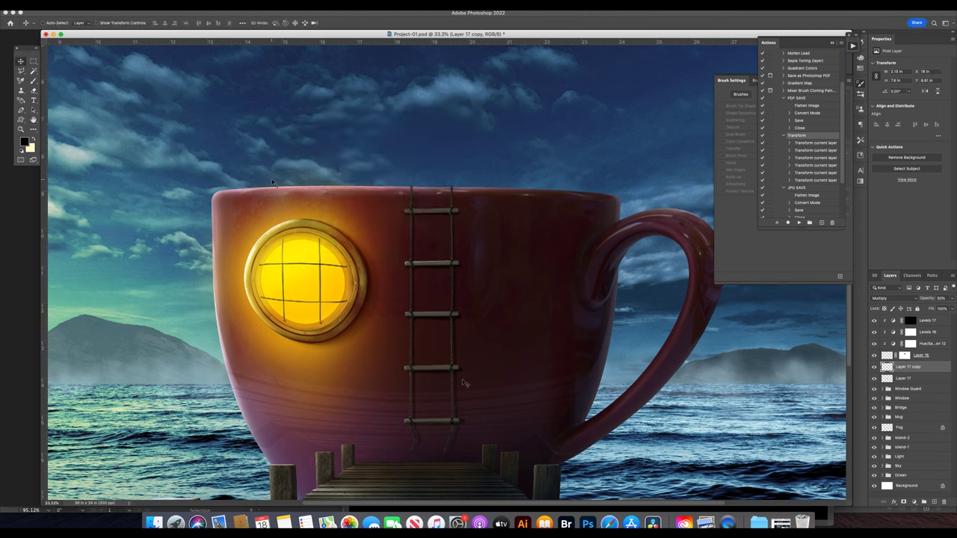
{"action": "key", "text": "ctrl+t"}
{"action": "key", "text": "Return"}
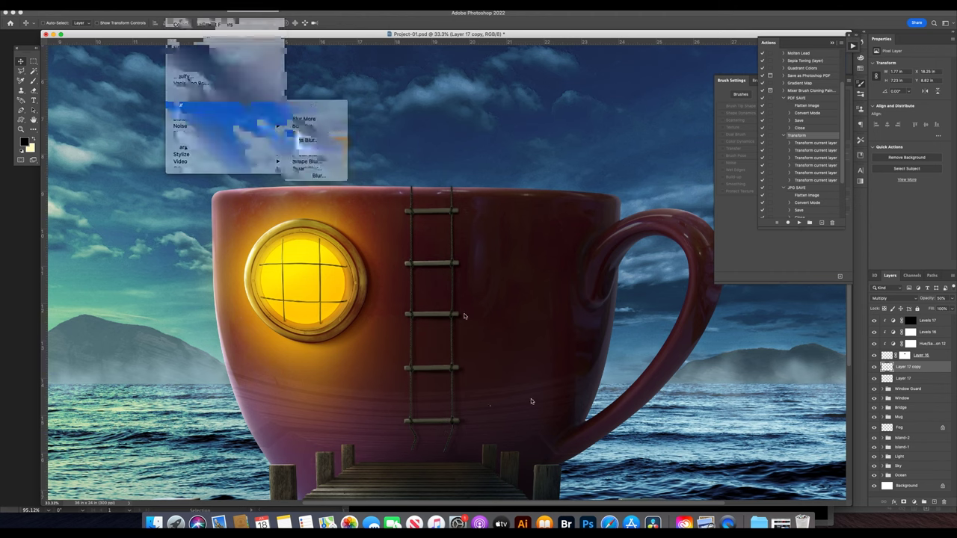
{"action": "left_click_drag", "start_coordinate": [332, 232], "coordinate": [348, 236]}
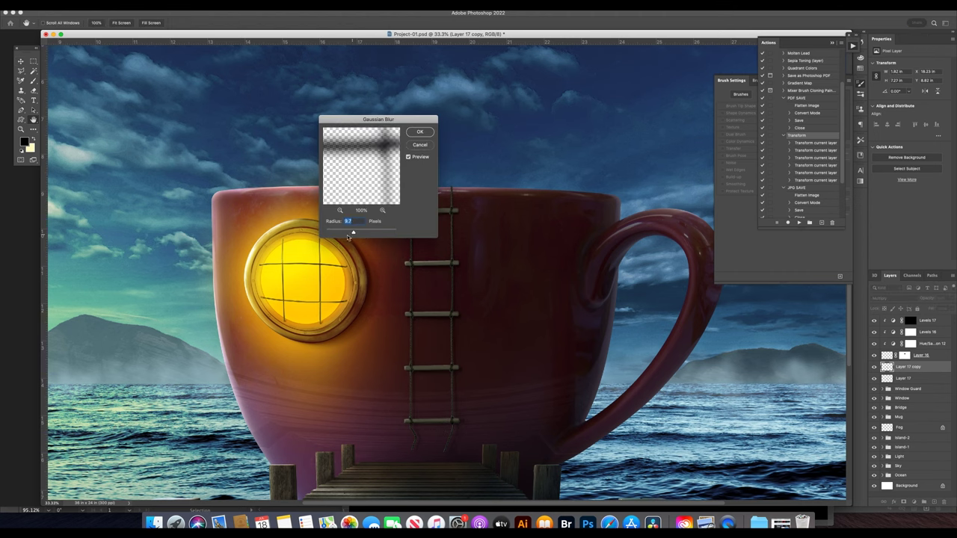
{"action": "key", "text": "Return"}
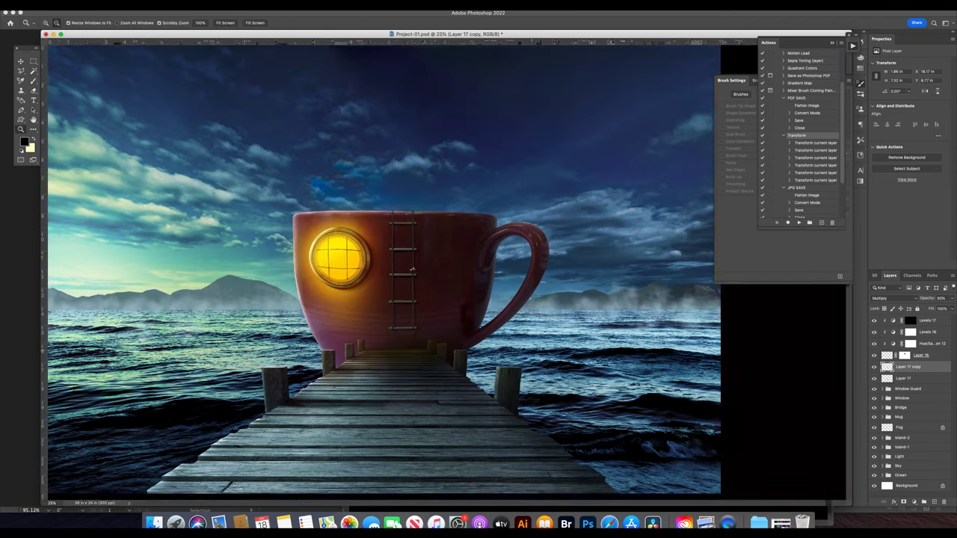
{"action": "key", "text": "alt+bracketleft"}
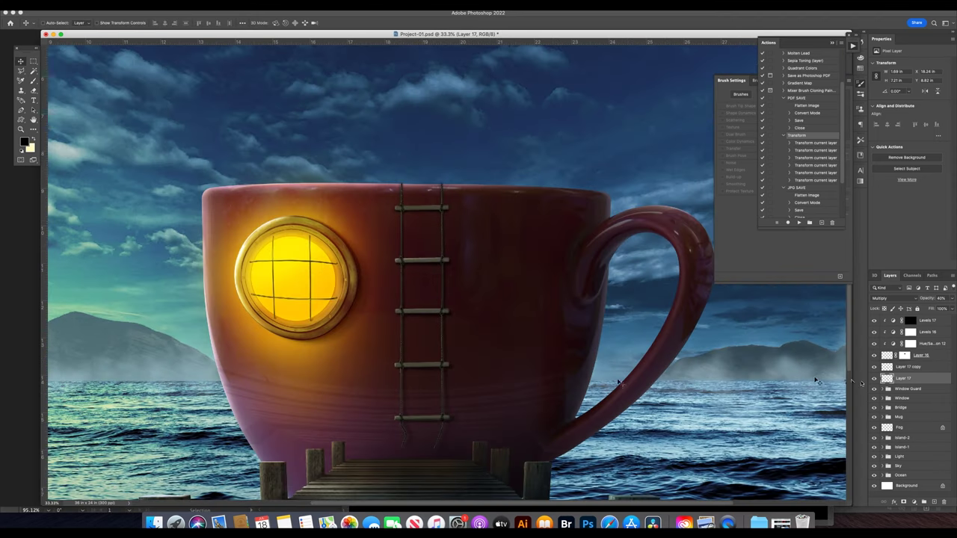
{"action": "key", "text": "e"}
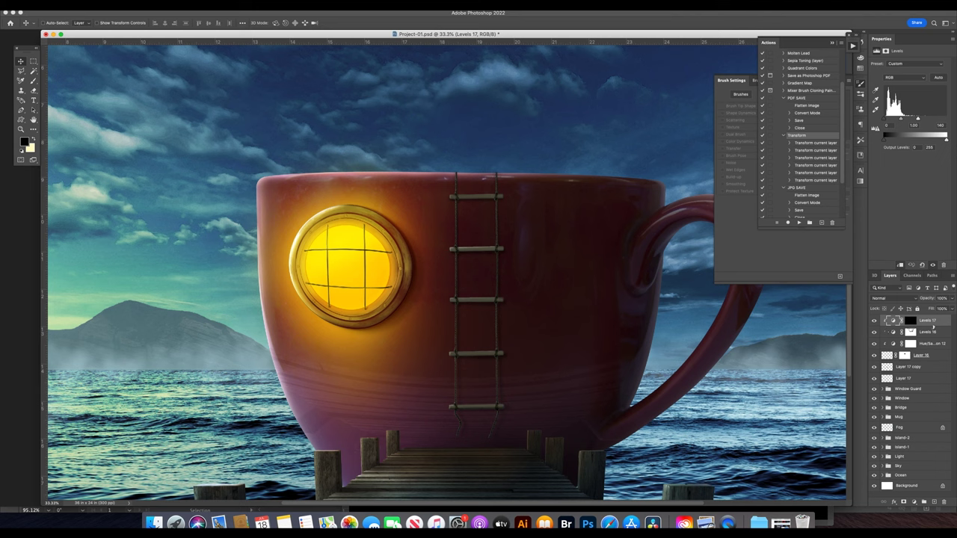
Add a Hue/Saturation adjustment with saturation 51 and an inverted black mask.
{"action": "left_click", "coordinate": [912, 502]}
{"action": "left_click", "coordinate": [921, 430]}
{"action": "left_click", "coordinate": [910, 105]}
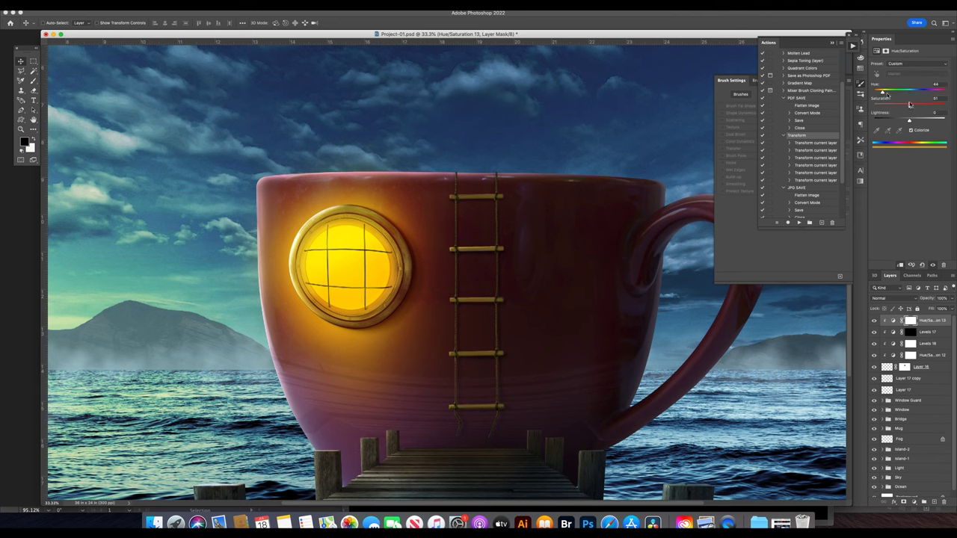
{"action": "left_click", "coordinate": [910, 320]}
{"action": "key", "text": "ctrl+i"}
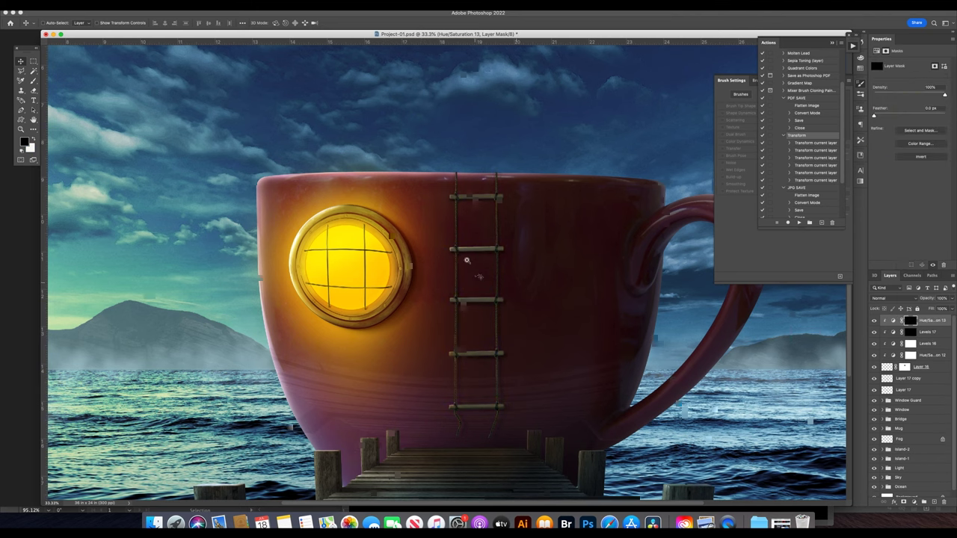
Paint on the Hue/Saturation 13 mask with a soft brush at 30–40% opacity around the ladder.
{"action": "key", "text": "ctrl+plus"}
{"action": "key", "text": "b"}
{"action": "key", "text": "bracketleft"}
{"action": "key", "text": "bracketleft"}
{"action": "key", "text": "bracketleft"}
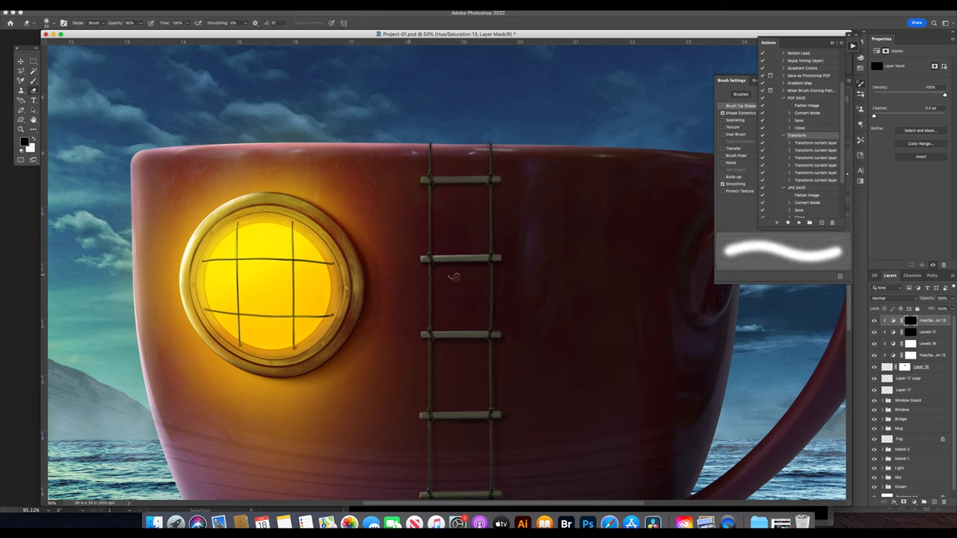
{"action": "key", "text": "bracketright"}
{"action": "key", "text": "bracketright"}
{"action": "key", "text": "bracketleft"}
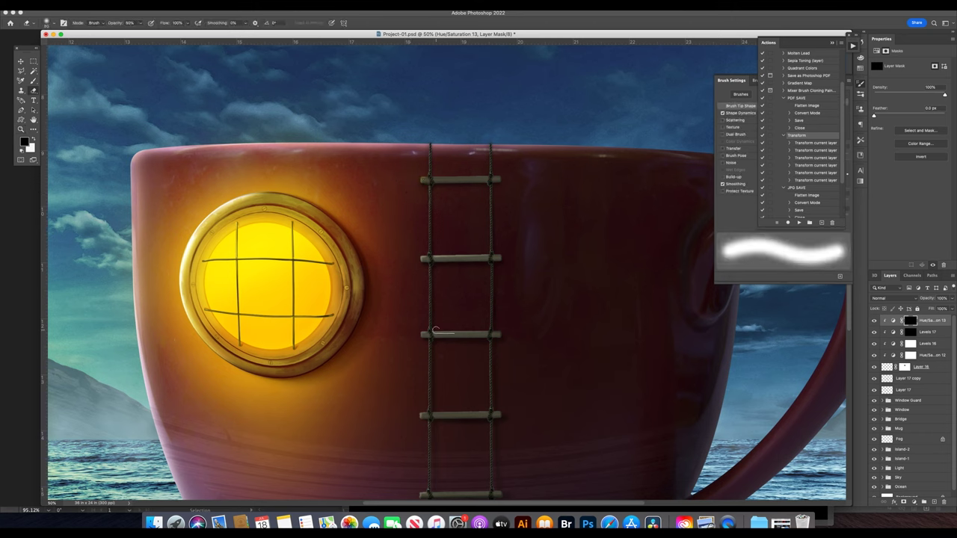
{"action": "key", "text": "shift+bracketright"}
{"action": "key", "text": "bracketright"}
{"action": "key", "text": "bracketright"}
{"action": "key", "text": "bracketleft"}
{"action": "key", "text": "bracketleft"}
{"action": "key", "text": "bracketleft"}
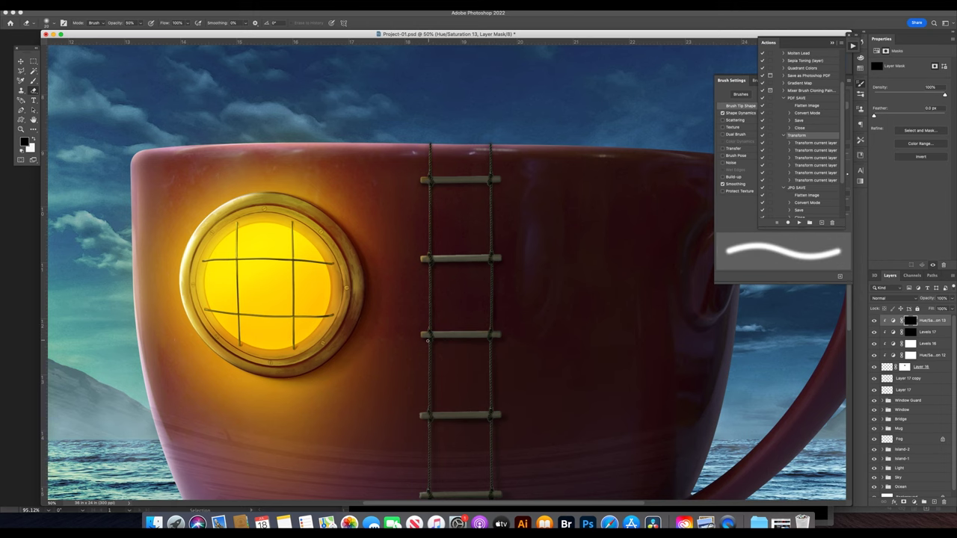
{"action": "scroll", "coordinate": [424, 412], "scroll_direction": "down", "scroll_amount": 3}
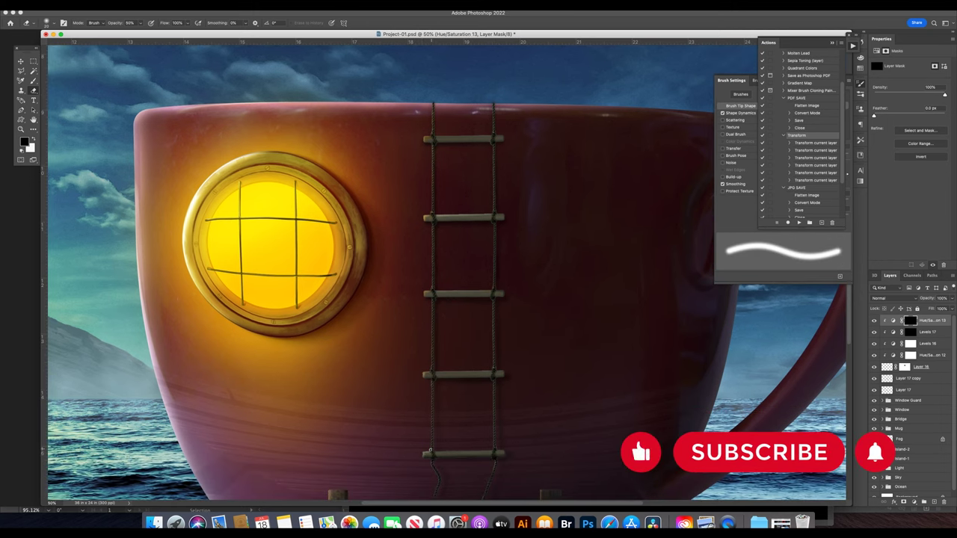
{"action": "key", "text": "bracketright"}
{"action": "key", "text": "bracketright"}
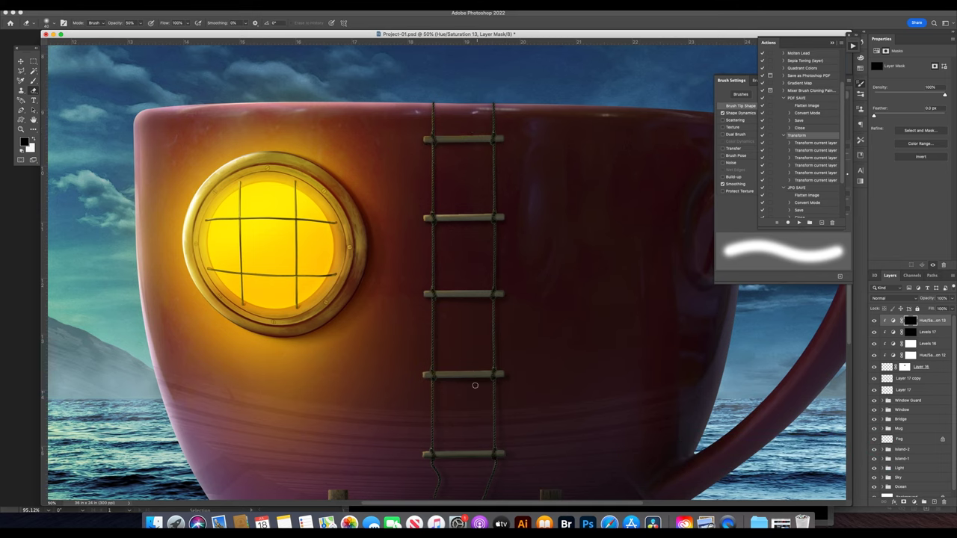
{"action": "scroll", "coordinate": [423, 413], "scroll_direction": "down", "scroll_amount": 3}
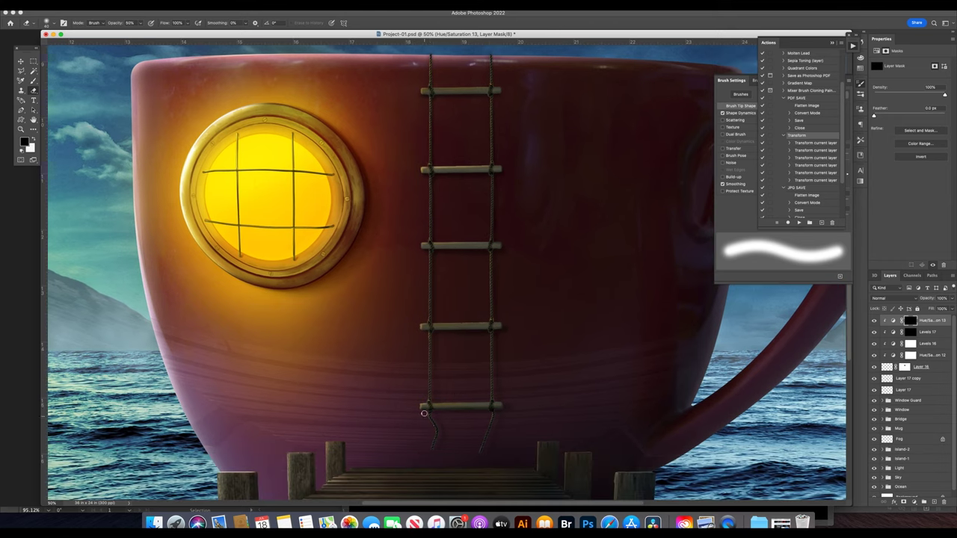
{"action": "key", "text": "ctrl+minus"}
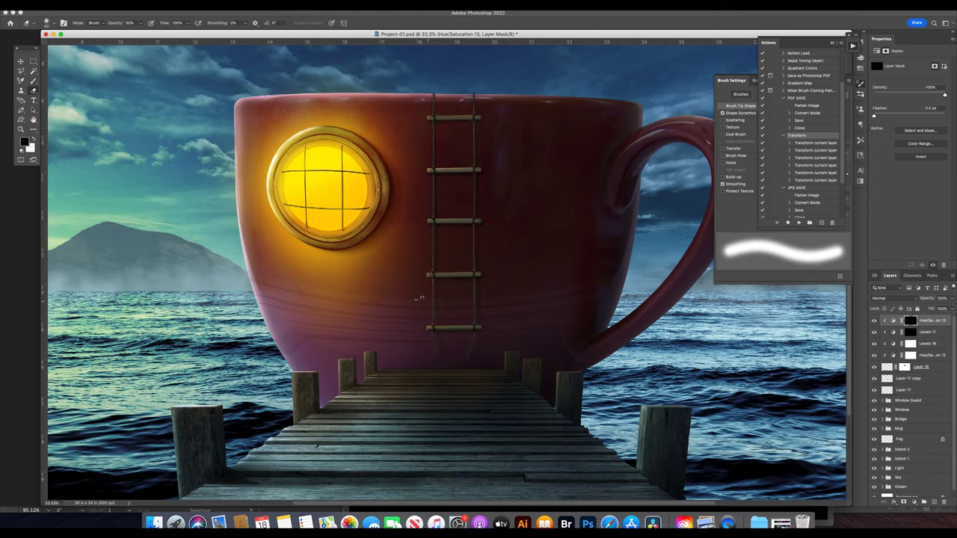
{"action": "key", "text": "bracketright"}
{"action": "key", "text": "bracketright"}
{"action": "key", "text": "bracketright"}
{"action": "key", "text": "3"}
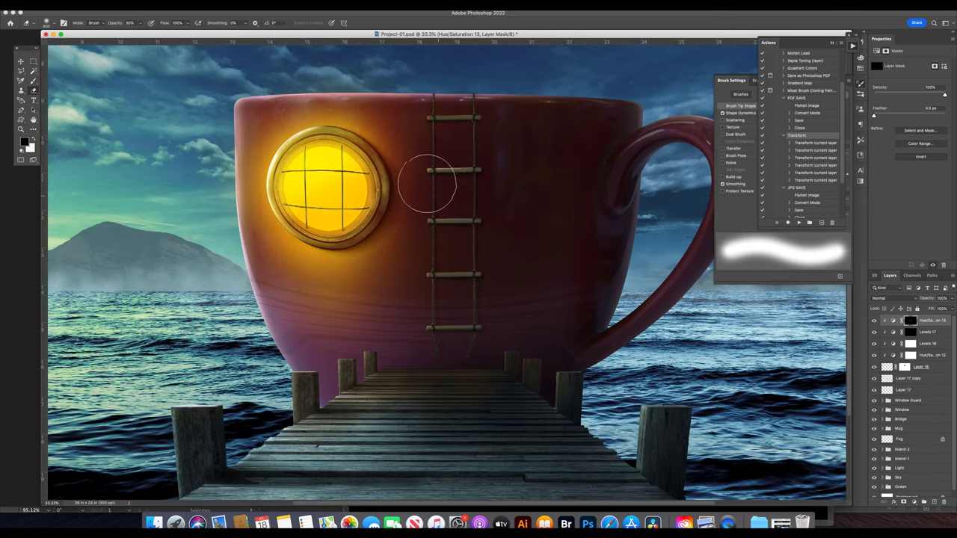
{"action": "key", "text": "ctrl+plus"}
{"action": "key", "text": "4"}
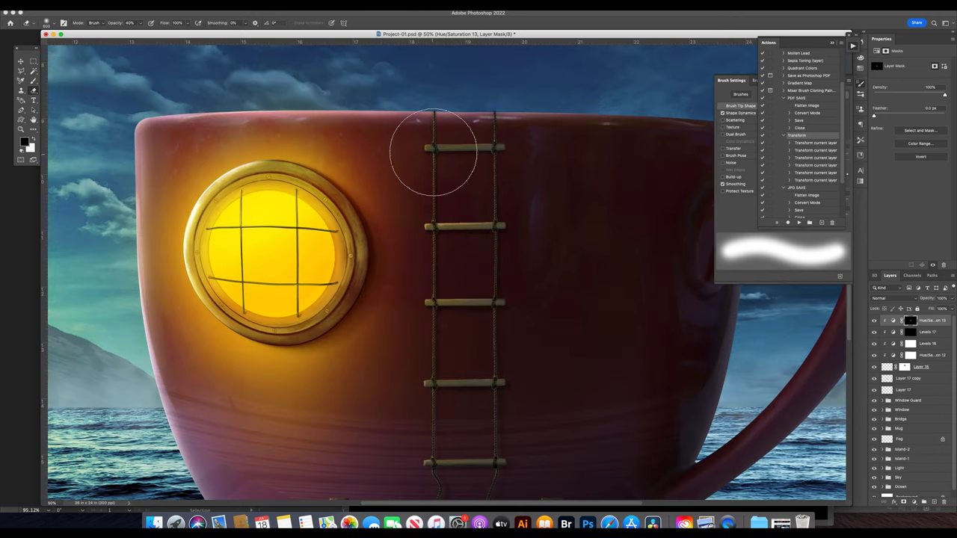
{"action": "key", "text": "z"}
{"action": "key", "text": "ctrl+minus"}
{"action": "key", "text": "ctrl+minus"}
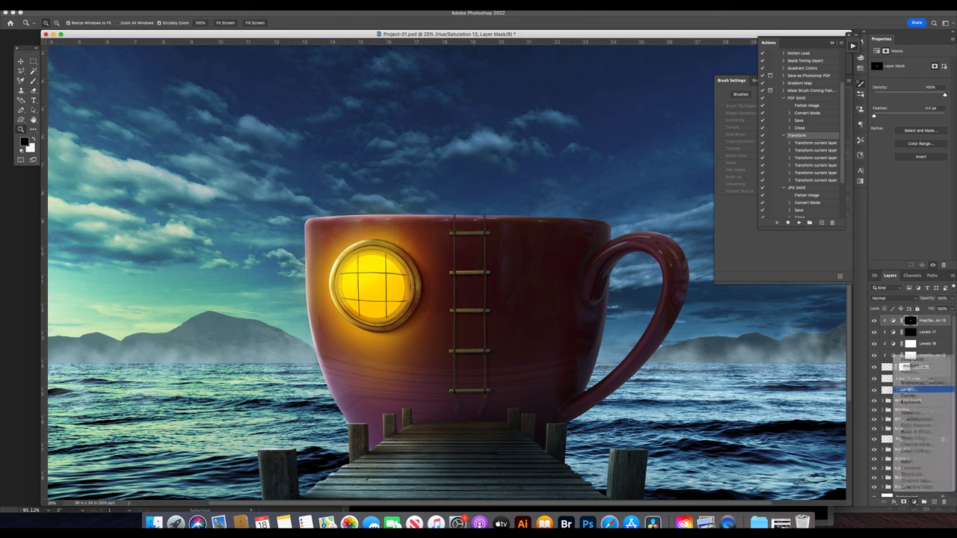
Add a Levels 18 adjustment and invert its mask to black.
{"action": "key", "text": "ctrl+l"}
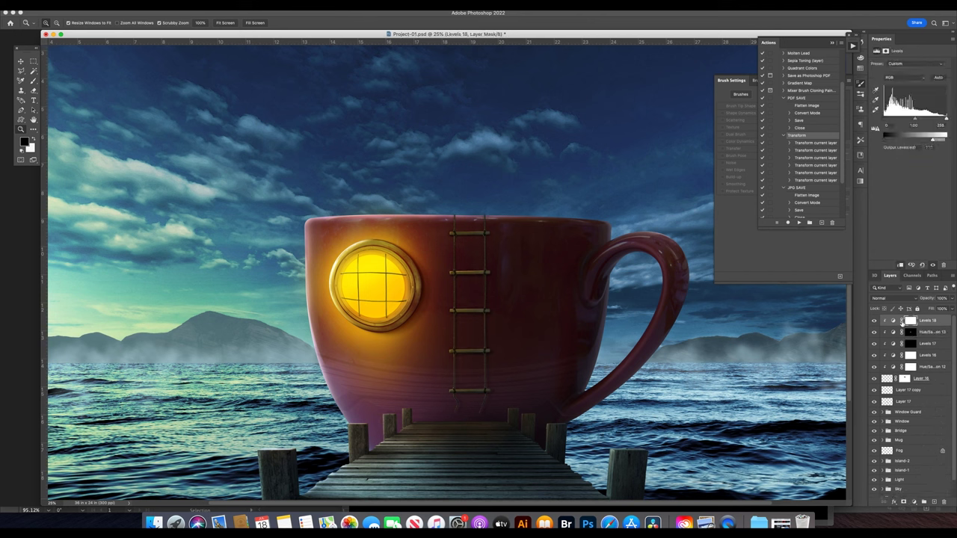
{"action": "left_click", "coordinate": [909, 321]}
{"action": "key", "text": "ctrl+i"}
{"action": "key", "text": "b"}
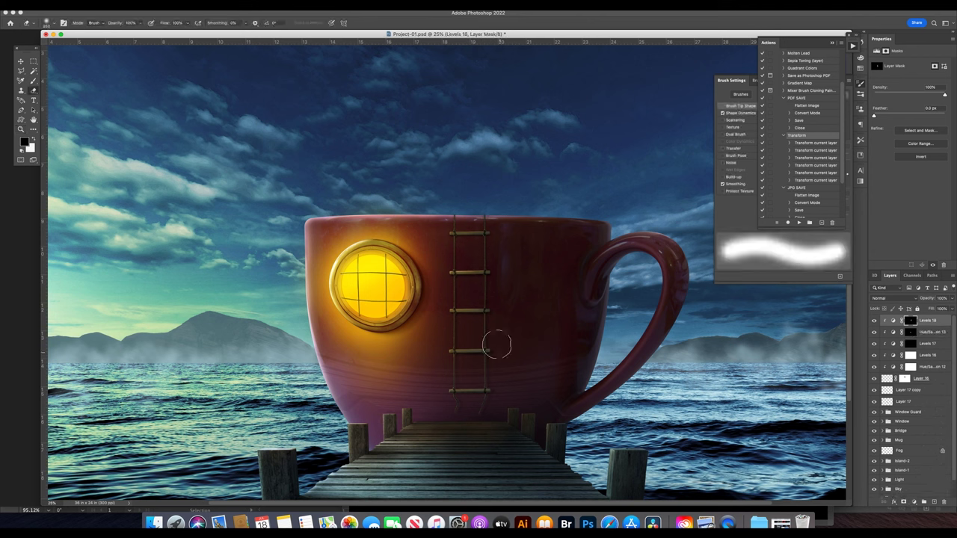
{"action": "key", "text": "z"}
{"action": "key", "text": "ctrl+minus"}
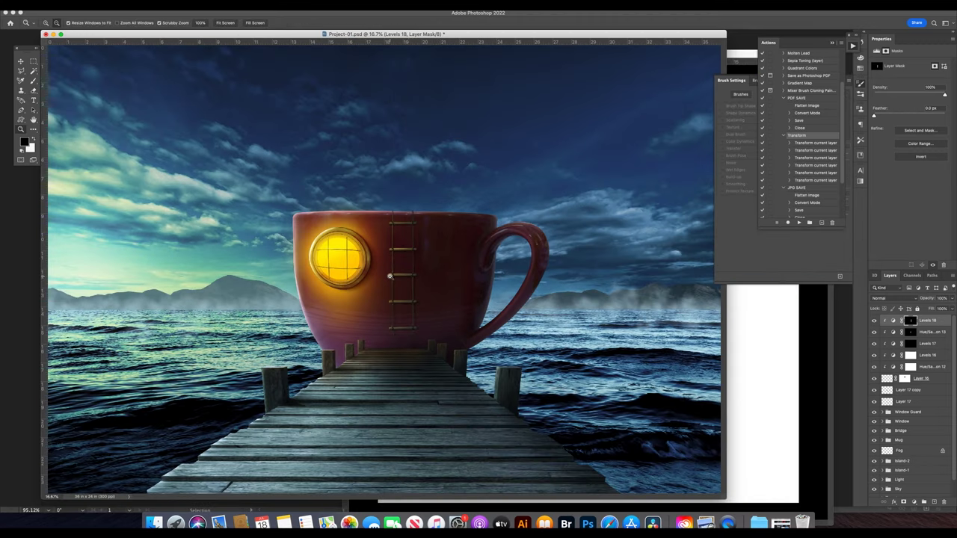
{"action": "key", "text": "ctrl+minus"}
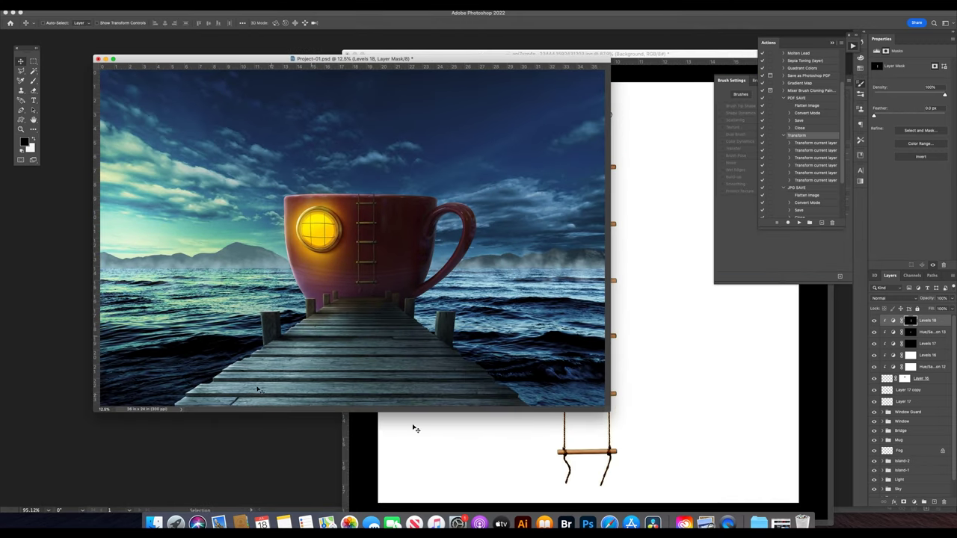
Open the rock PNG and group the ladder layers into a Ladder group.
{"action": "left_click", "coordinate": [154, 522]}
{"action": "mouse_move", "coordinate": [449, 138]}
{"action": "left_mouse_down"}
{"action": "mouse_move", "coordinate": [568, 511]}
{"action": "mouse_move", "coordinate": [588, 522]}
{"action": "left_mouse_up"}
{"action": "left_click", "coordinate": [224, 374]}
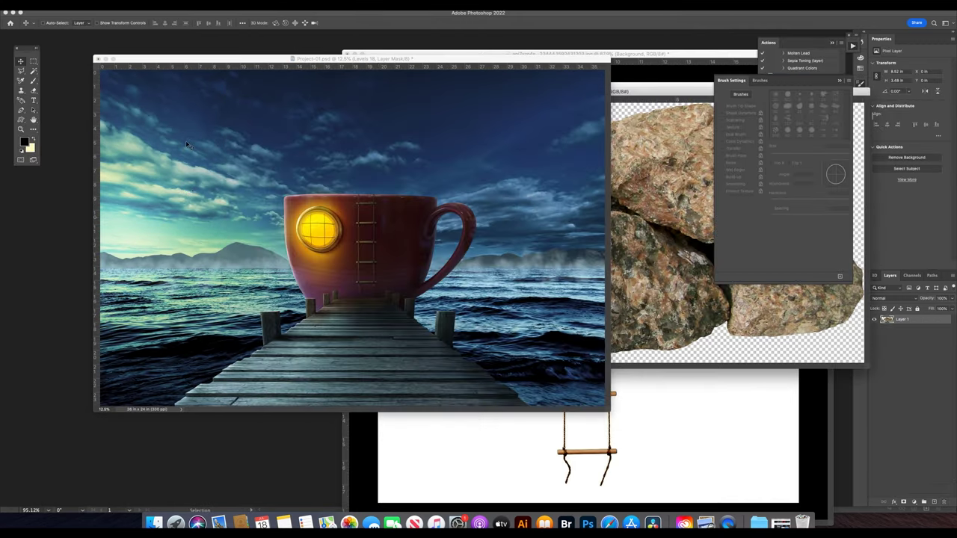
{"action": "left_click", "coordinate": [911, 405], "text": "shift"}
{"action": "key", "text": "ctrl+g"}
{"action": "type", "text": "Ladder"}
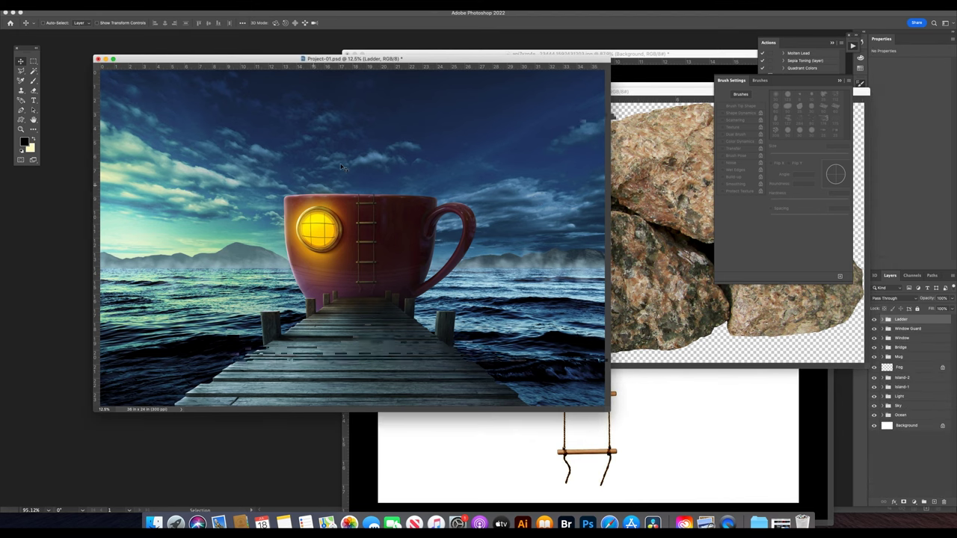
{"action": "key", "text": "ctrl+minus"}
Lasso-delete the small left rock and patch the cut edge in the rock image.
{"action": "key", "text": "ctrl+Tab"}
{"action": "key", "text": "ctrl+minus"}
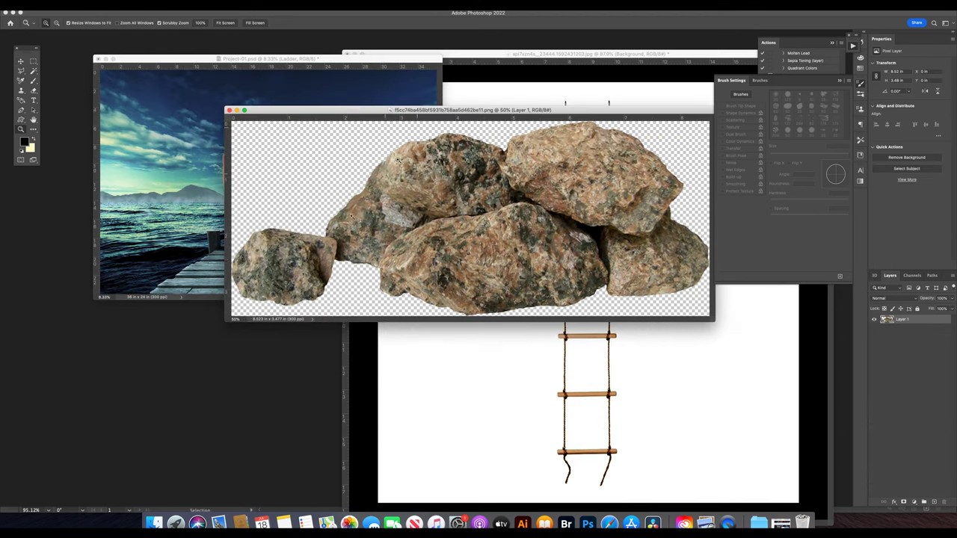
{"action": "key", "text": "l"}
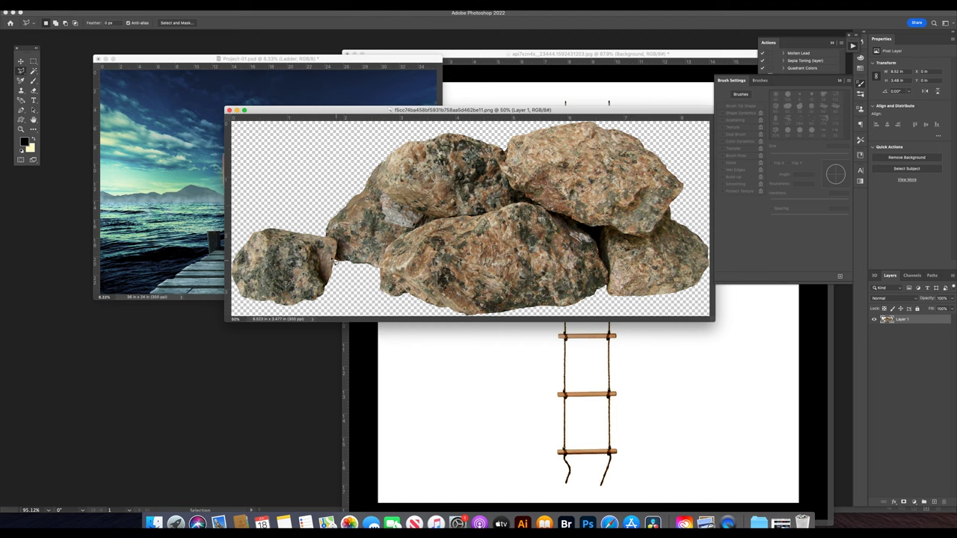
{"action": "left_click_drag", "start_coordinate": [326, 232], "coordinate": [344, 276]}
{"action": "key", "text": "Delete"}
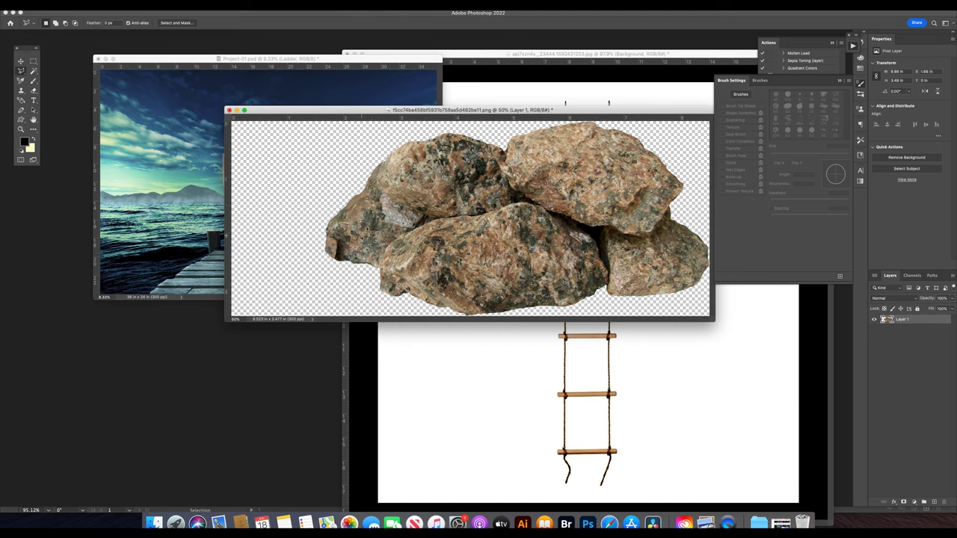
{"action": "key", "text": "v"}
{"action": "key", "text": "j"}
{"action": "left_click_drag", "start_coordinate": [352, 226], "coordinate": [348, 247]}
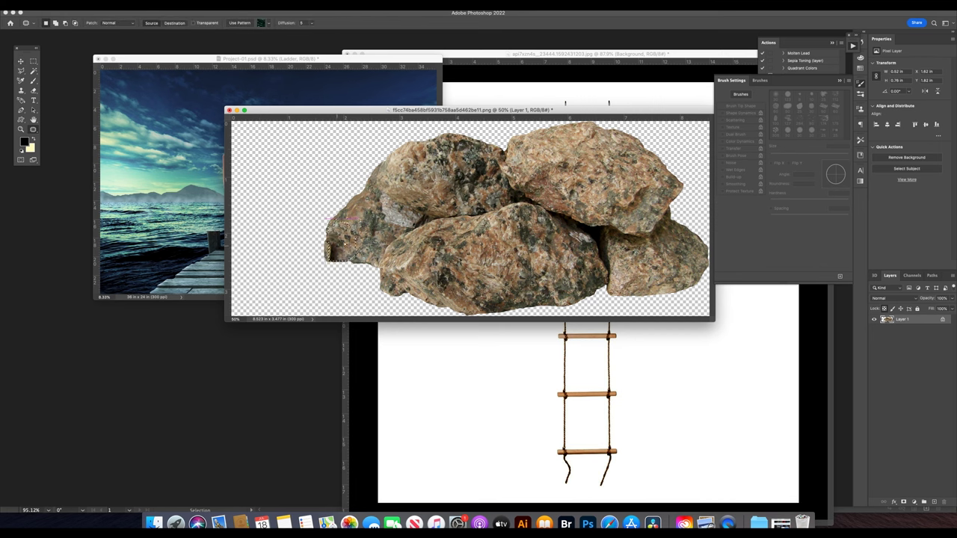
{"action": "key", "text": "ctrl+d"}
Drag the rock pile into Project-01 and position it beside the pier at the mug's base.
{"action": "key", "text": "v"}
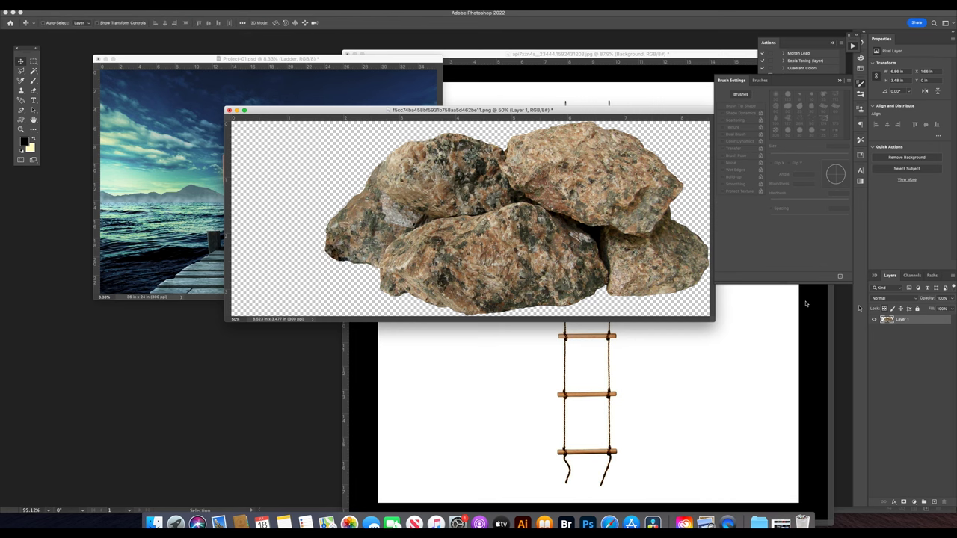
{"action": "mouse_move", "coordinate": [523, 224]}
{"action": "left_mouse_down"}
{"action": "mouse_move", "coordinate": [200, 212]}
{"action": "mouse_move", "coordinate": [269, 225]}
{"action": "left_mouse_up"}
{"action": "key", "text": "z"}
{"action": "left_click", "coordinate": [225, 228]}
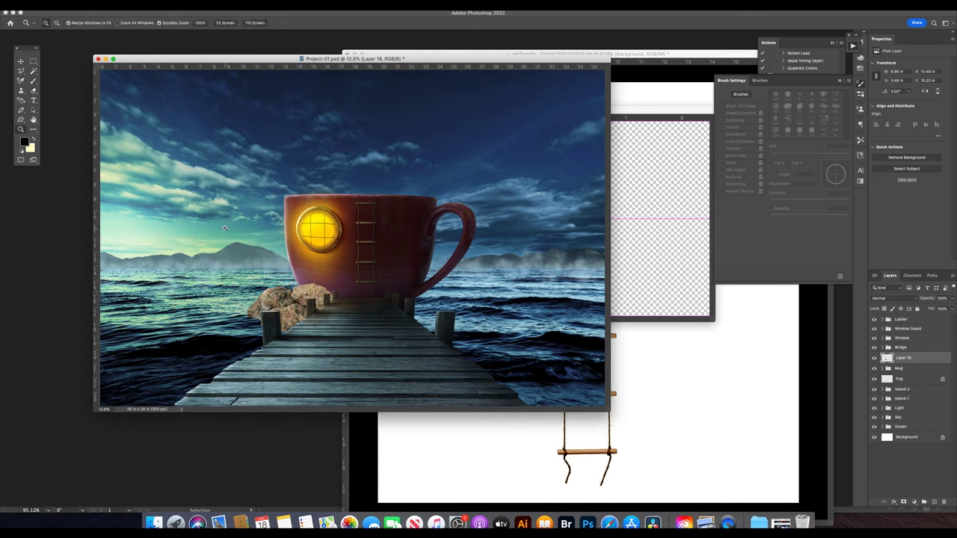
{"action": "key", "text": "v"}
{"action": "left_click_drag", "start_coordinate": [288, 303], "coordinate": [288, 313]}
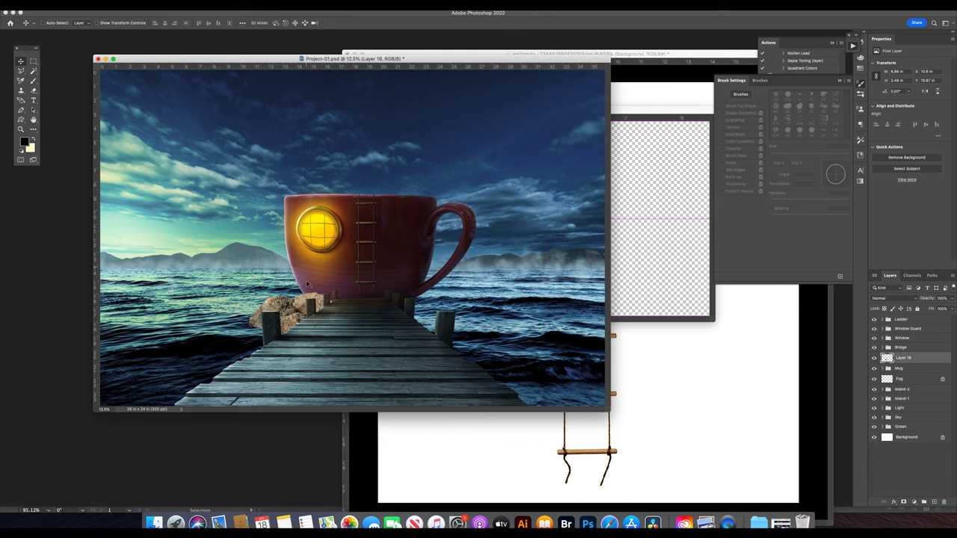
Add Color Balance 6 and Levels 19 to the rocks, brightening the highlights.
{"action": "left_click", "coordinate": [914, 502]}
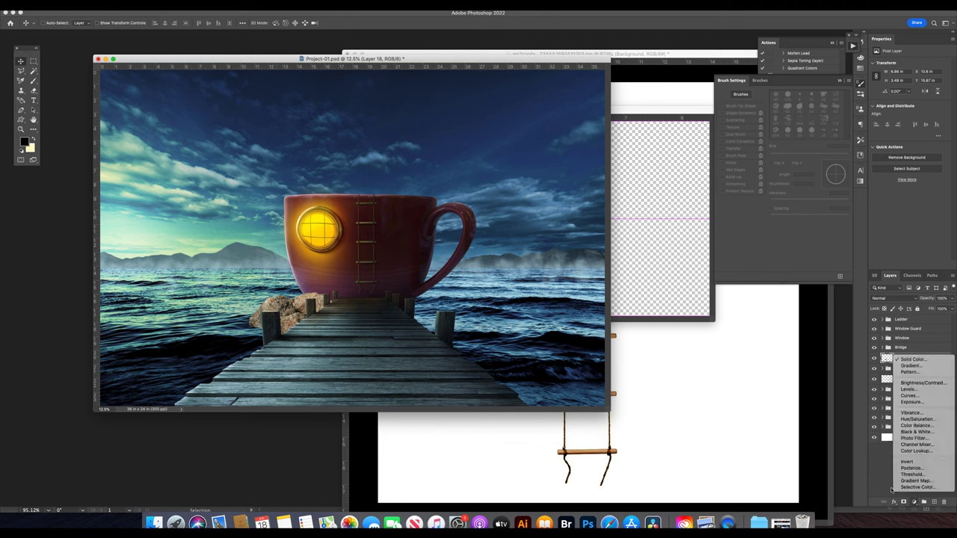
{"action": "left_click", "coordinate": [916, 426]}
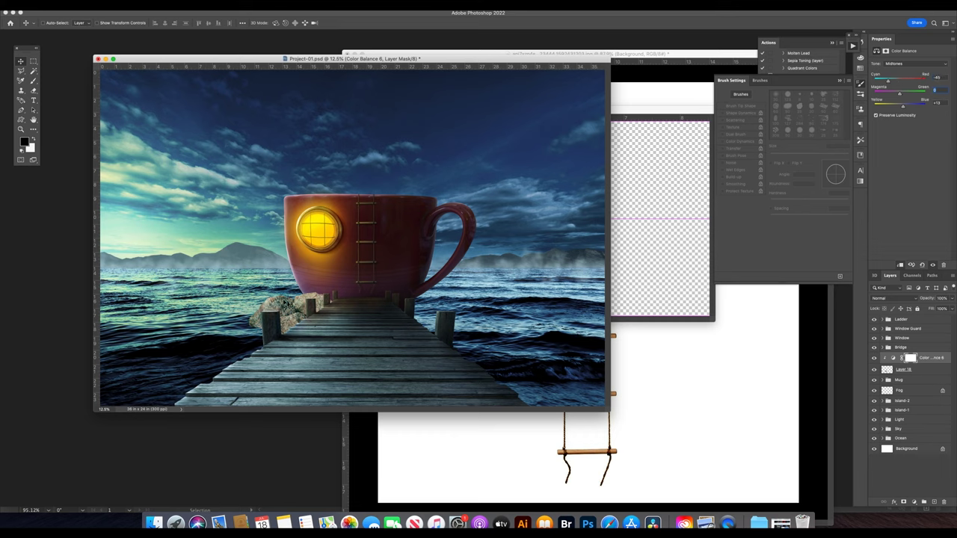
{"action": "left_click", "coordinate": [914, 502]}
{"action": "left_click", "coordinate": [916, 390]}
{"action": "left_click_drag", "start_coordinate": [945, 139], "coordinate": [927, 140]}
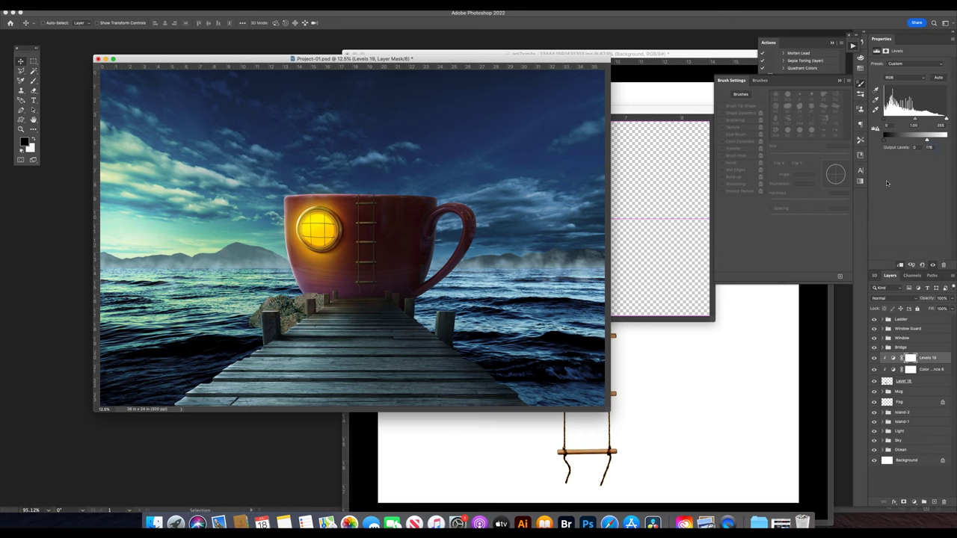
{"action": "double_click", "coordinate": [875, 359]}
Paint the Levels 19 mask onto the rocks near the pier at 30% brush opacity, then add another Levels layer.
{"action": "left_click", "coordinate": [910, 359]}
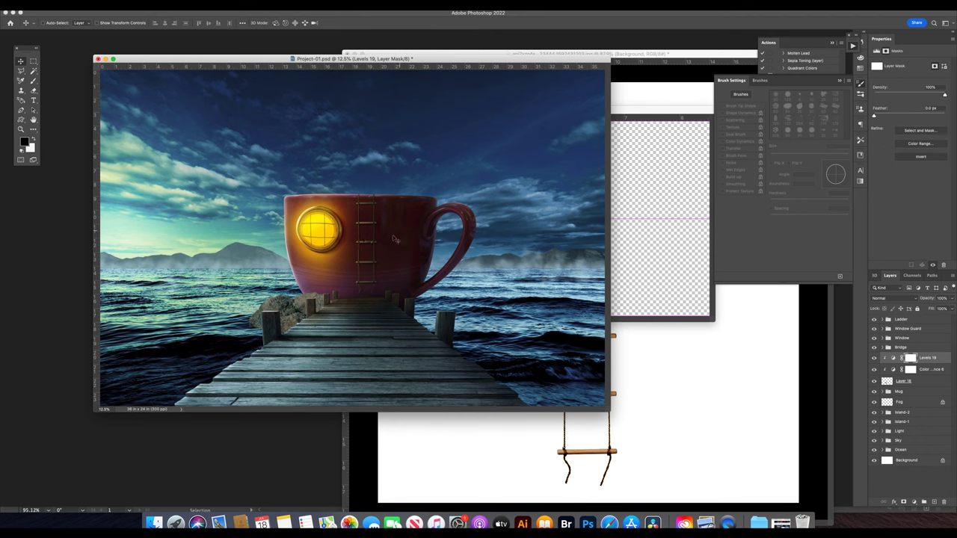
{"action": "key", "text": "b"}
{"action": "key", "text": "ctrl+plus"}
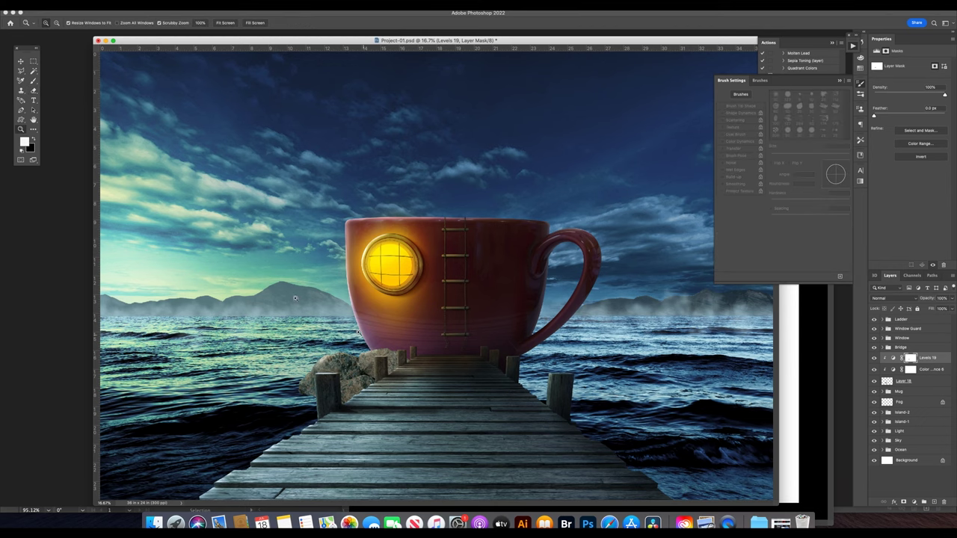
{"action": "key", "text": "ctrl+plus"}
{"action": "key", "text": "ctrl+plus"}
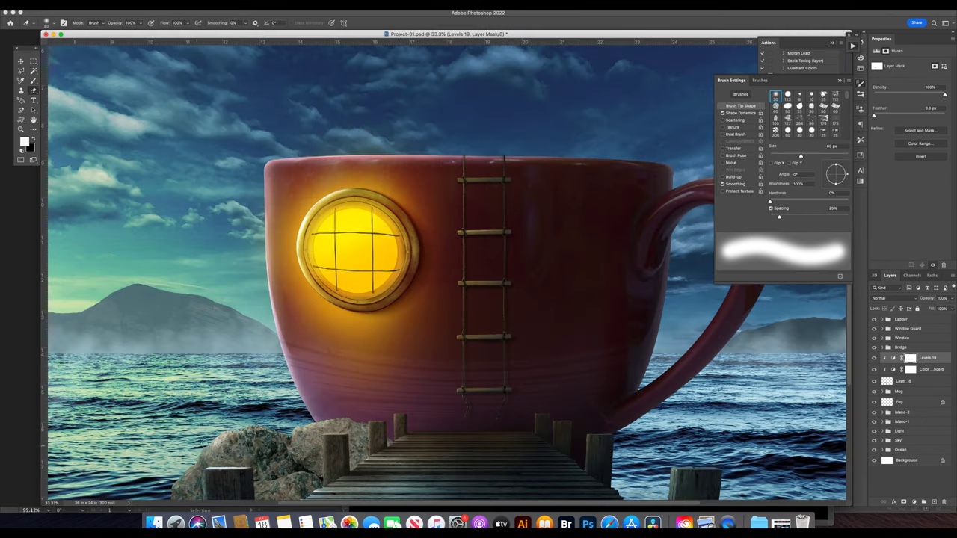
{"action": "scroll", "coordinate": [206, 437], "scroll_direction": "down", "scroll_amount": 3}
{"action": "scroll", "coordinate": [205, 437], "scroll_direction": "left", "scroll_amount": 2}
{"action": "left_click", "coordinate": [901, 358]}
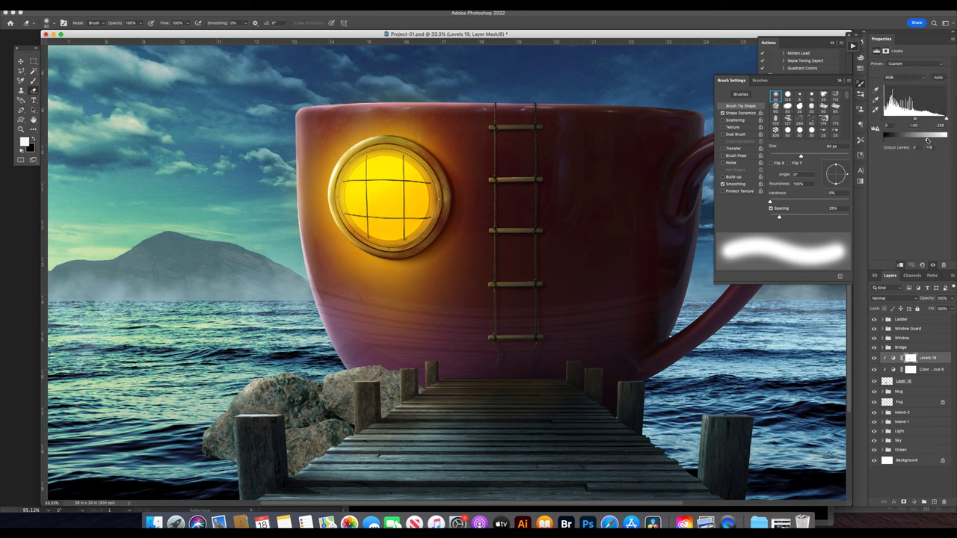
{"action": "key", "text": "3"}
{"action": "left_click_drag", "start_coordinate": [299, 433], "coordinate": [267, 432]}
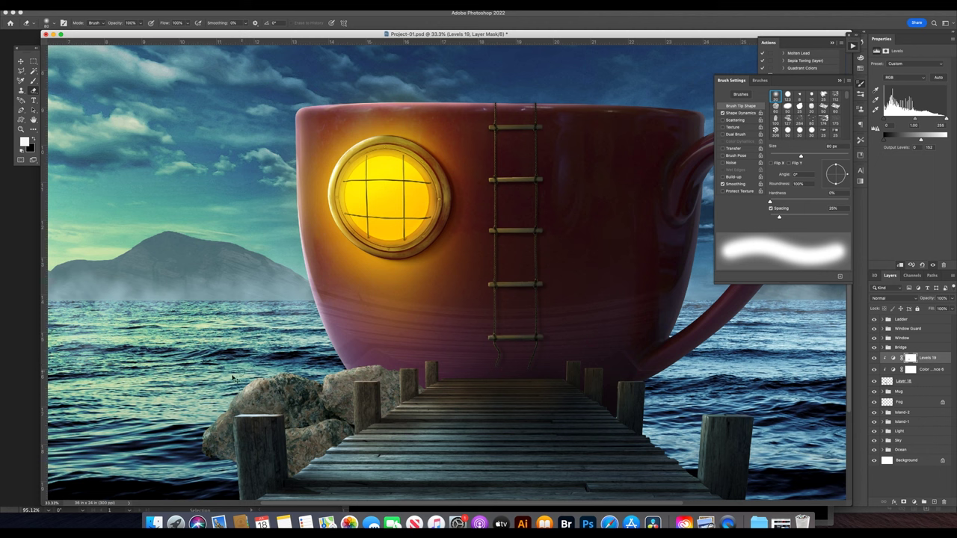
{"action": "key", "text": "v"}
{"action": "left_click", "coordinate": [914, 503]}
Clip Levels 20 to the rocks, lower its output highlights, invert its mask and set a 200 px brush.
{"action": "left_click", "coordinate": [908, 397]}
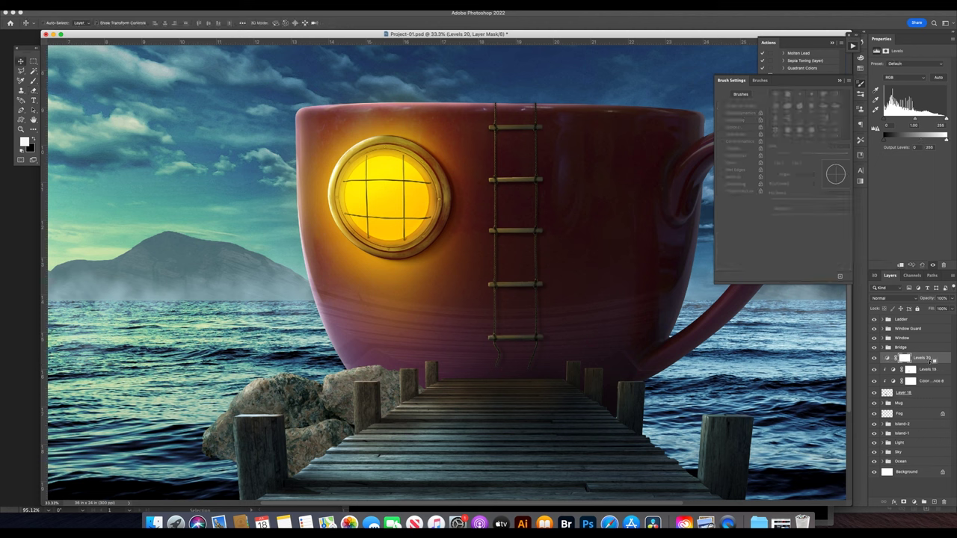
{"action": "left_click_drag", "start_coordinate": [946, 139], "coordinate": [927, 140]}
{"action": "left_click", "coordinate": [910, 358]}
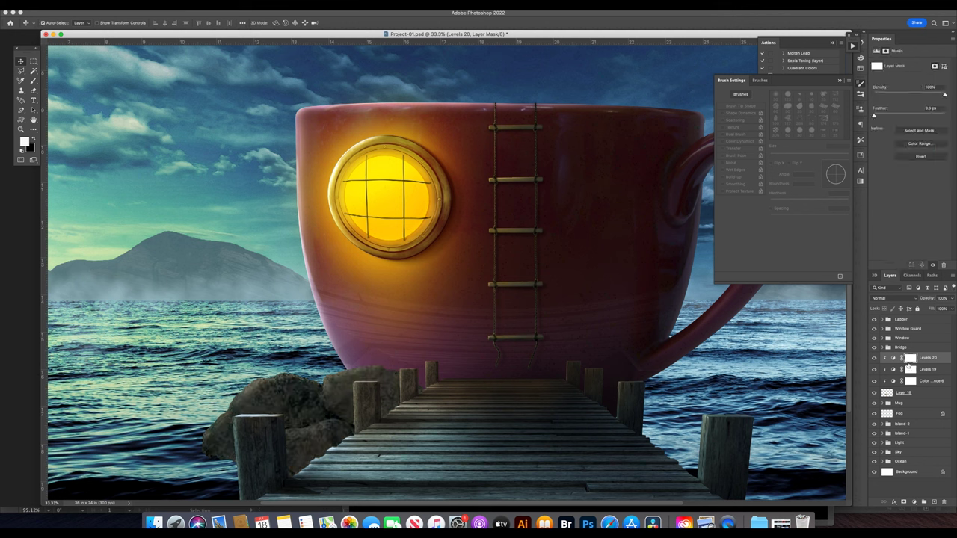
{"action": "key", "text": "ctrl+i"}
{"action": "key", "text": "b"}
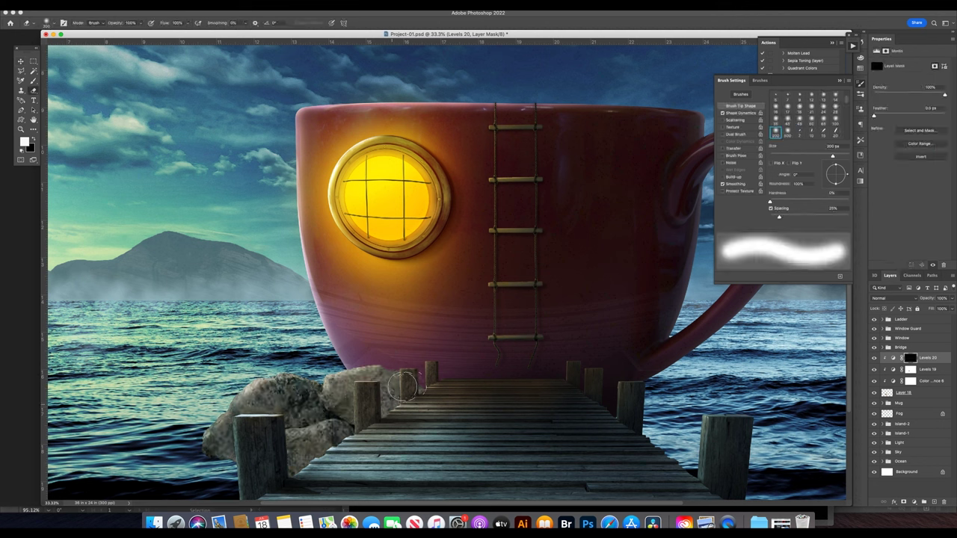
{"action": "key", "text": "bracketleft"}
{"action": "key", "text": "bracketleft"}
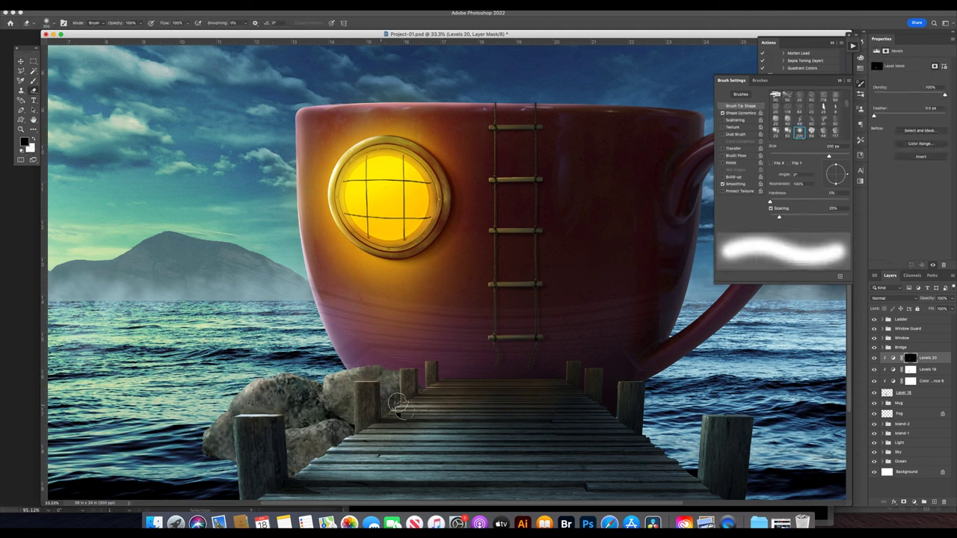
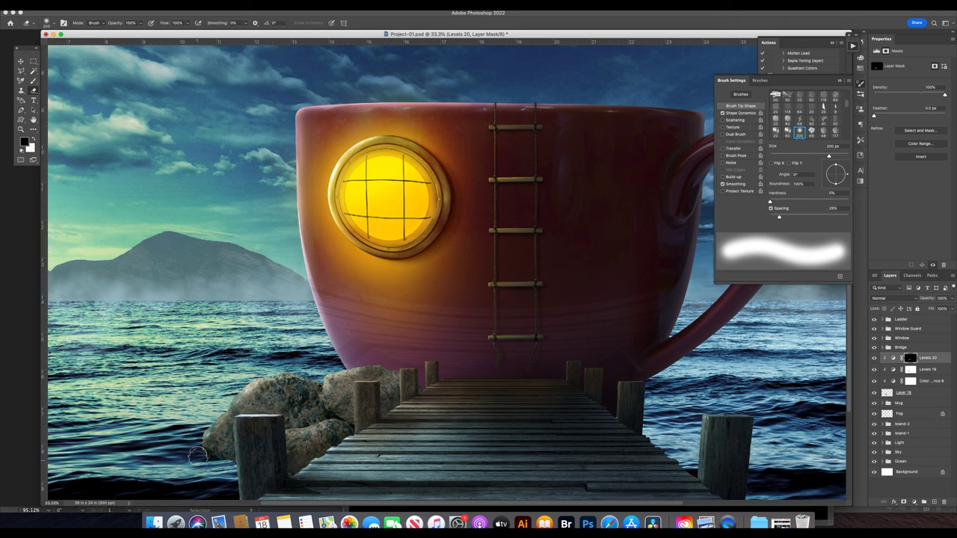
Lower the output white level on Levels 20 and Levels 19 to darken the rocks.
{"action": "left_click", "coordinate": [893, 358]}
{"action": "left_click_drag", "start_coordinate": [913, 141], "coordinate": [902, 140]}
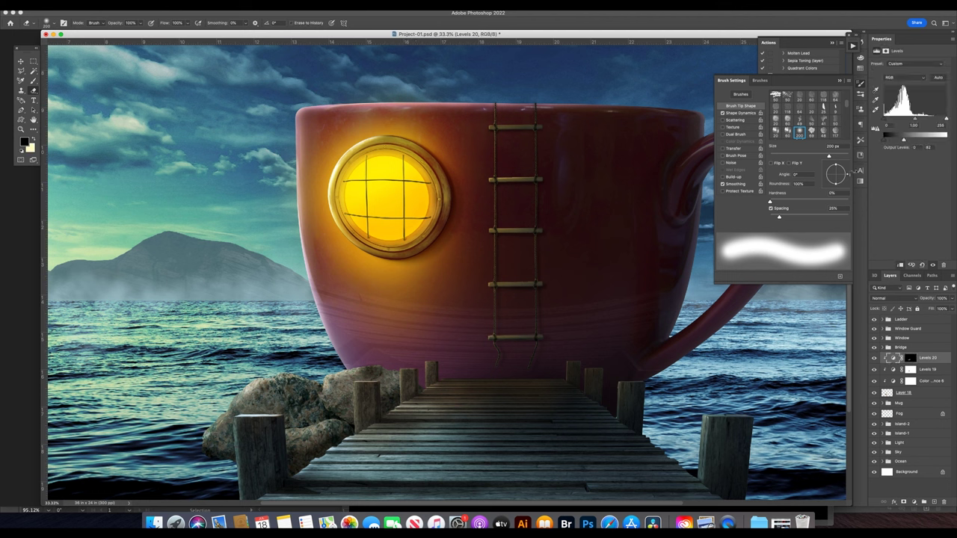
{"action": "left_click", "coordinate": [934, 370]}
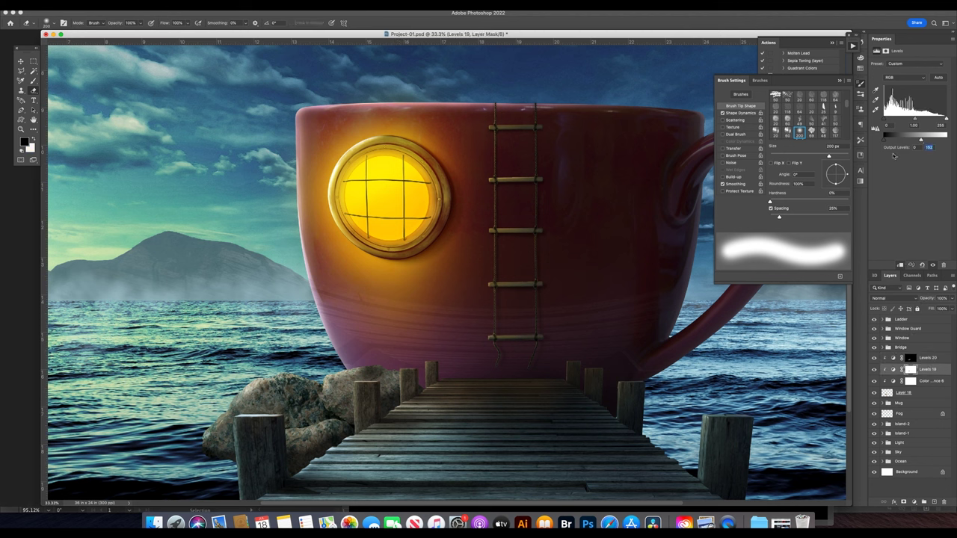
{"action": "left_click", "coordinate": [893, 358]}
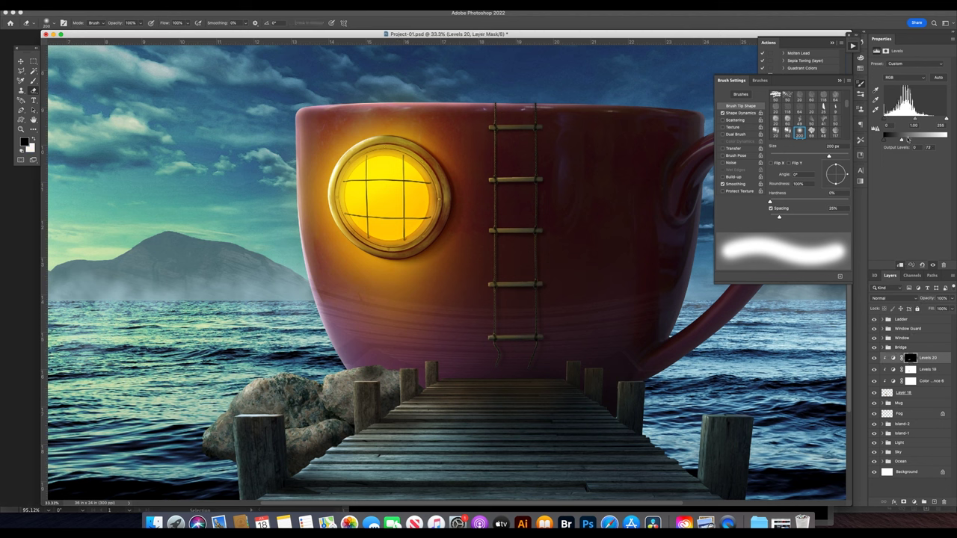
{"action": "left_click", "coordinate": [927, 370]}
{"action": "left_click_drag", "start_coordinate": [927, 119], "coordinate": [912, 125]}
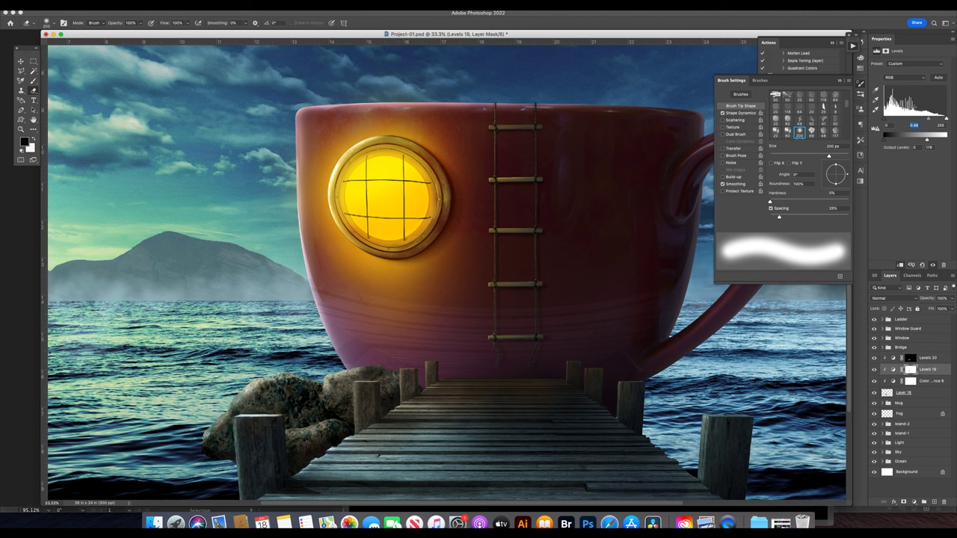
{"action": "left_click", "coordinate": [911, 358]}
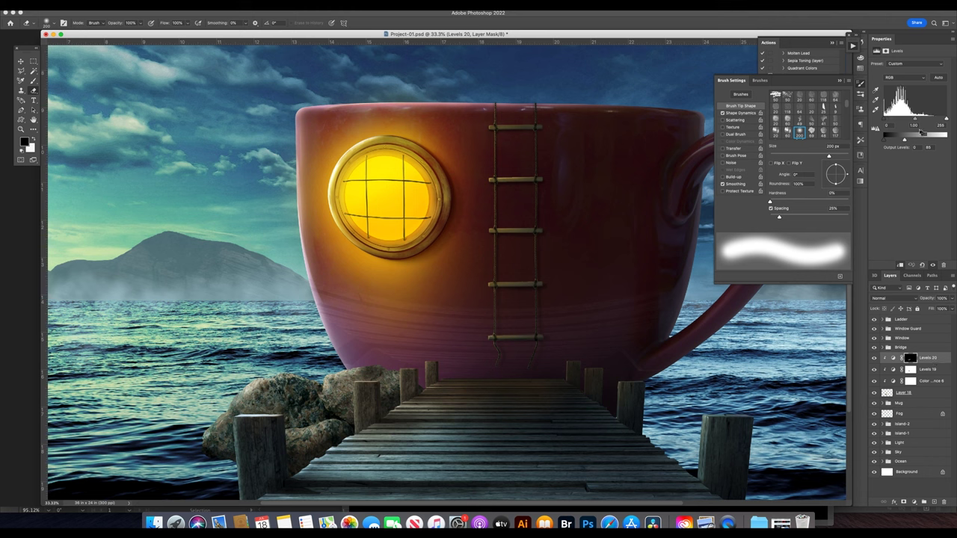
Target the Levels 20 mask with a 150 px brush painting white, zoomed out.
{"action": "left_click", "coordinate": [886, 50]}
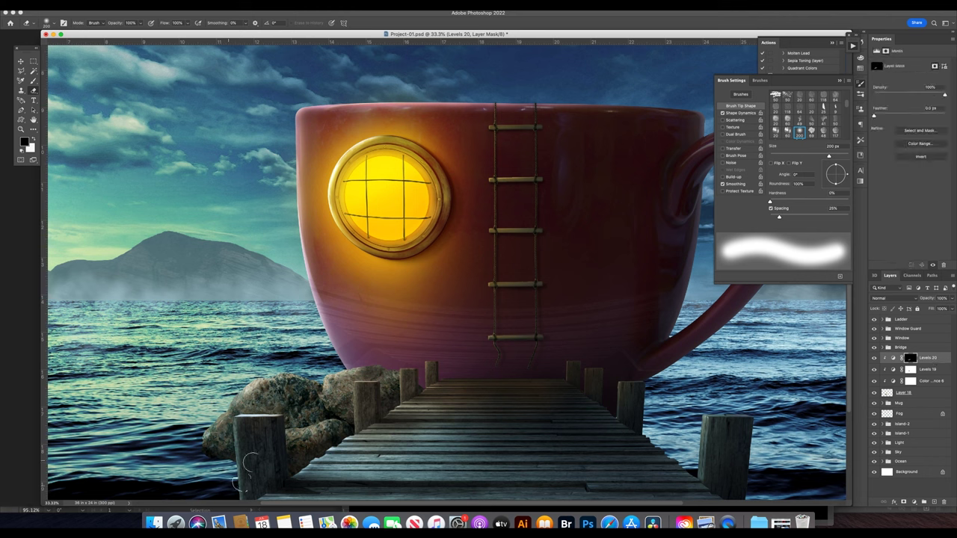
{"action": "key", "text": "x"}
{"action": "key", "text": "bracketleft"}
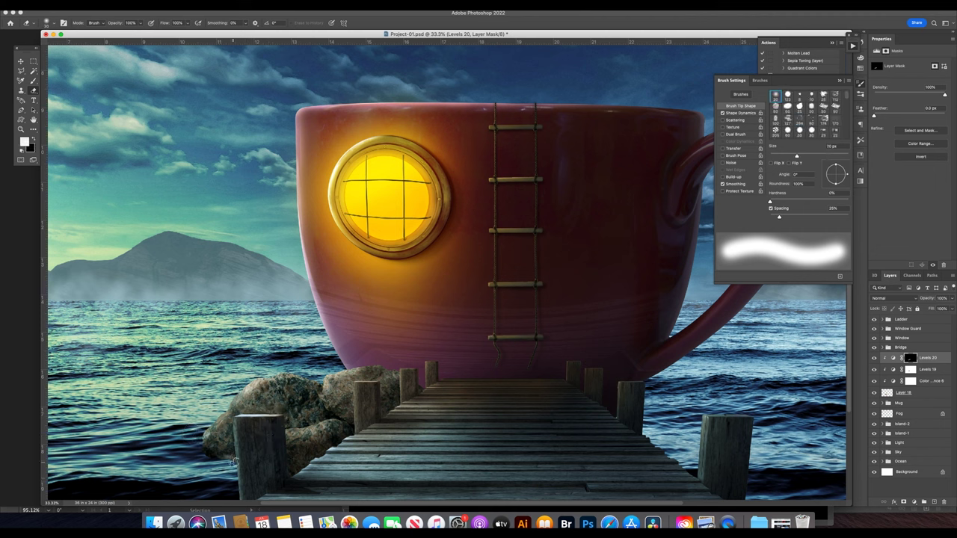
{"action": "key", "text": "bracketleft"}
{"action": "key", "text": "x"}
{"action": "key", "text": "x"}
{"action": "key", "text": "z"}
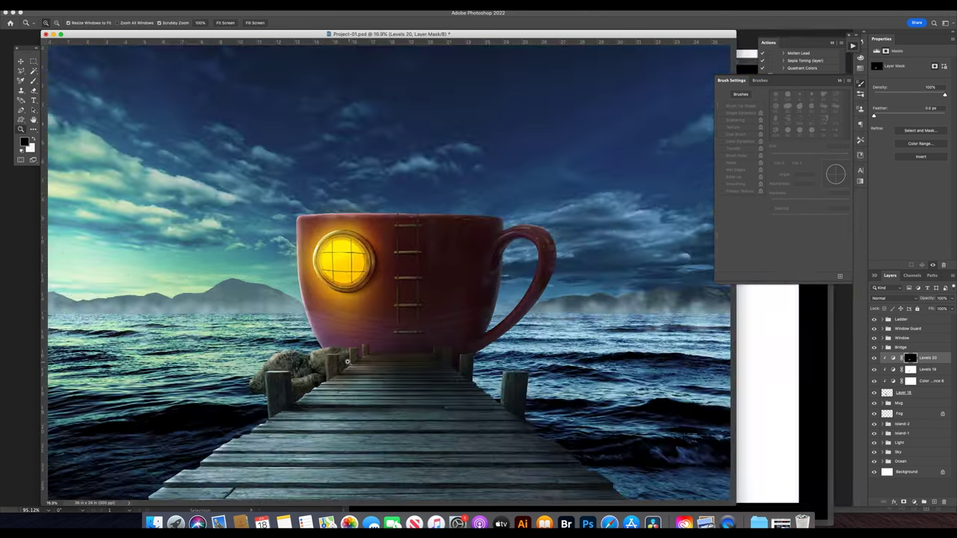
{"action": "left_click", "coordinate": [342, 286], "text": "alt"}
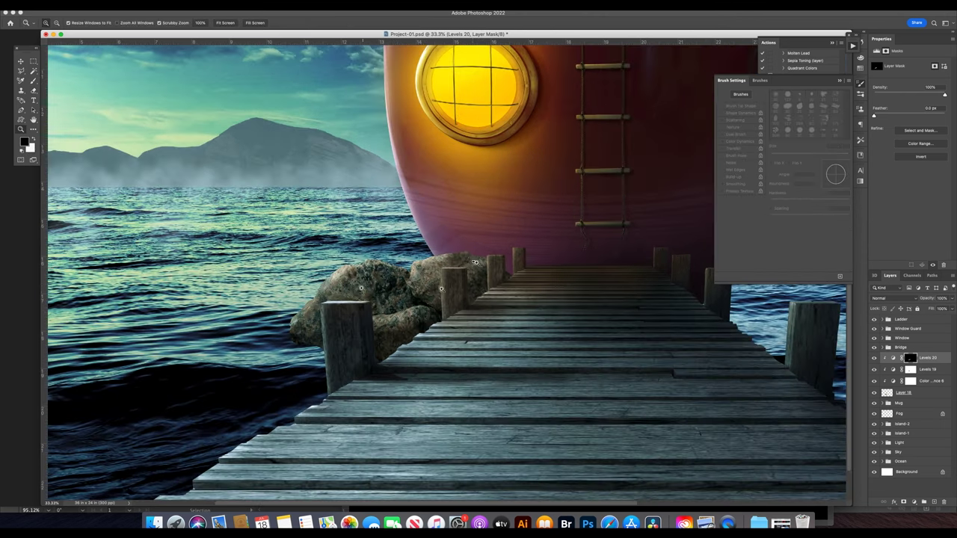
On Layer 18, find and pick the kyle water 1 888 brush preset.
{"action": "key", "text": "v"}
{"action": "left_click", "coordinate": [903, 393]}
{"action": "key", "text": "b"}
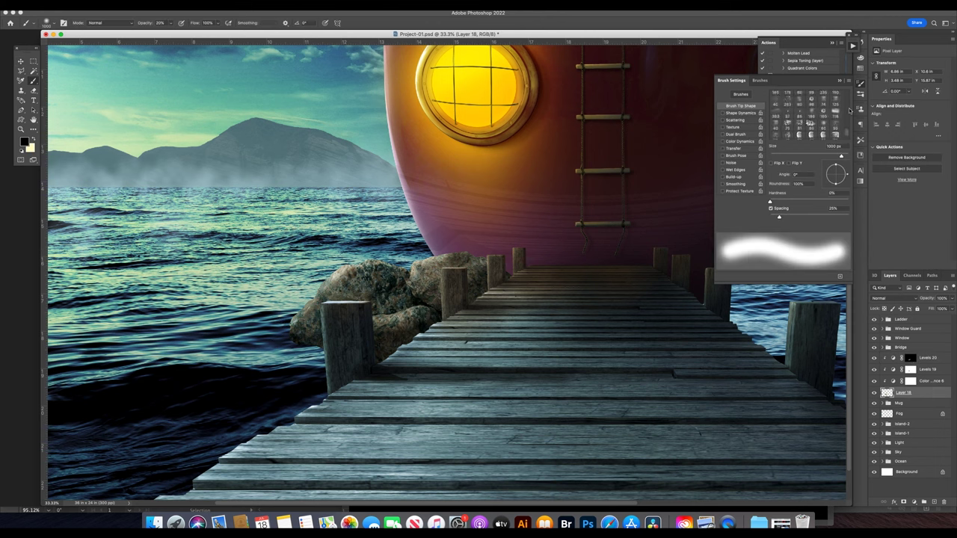
{"action": "left_click", "coordinate": [751, 97]}
{"action": "type", "text": "water"}
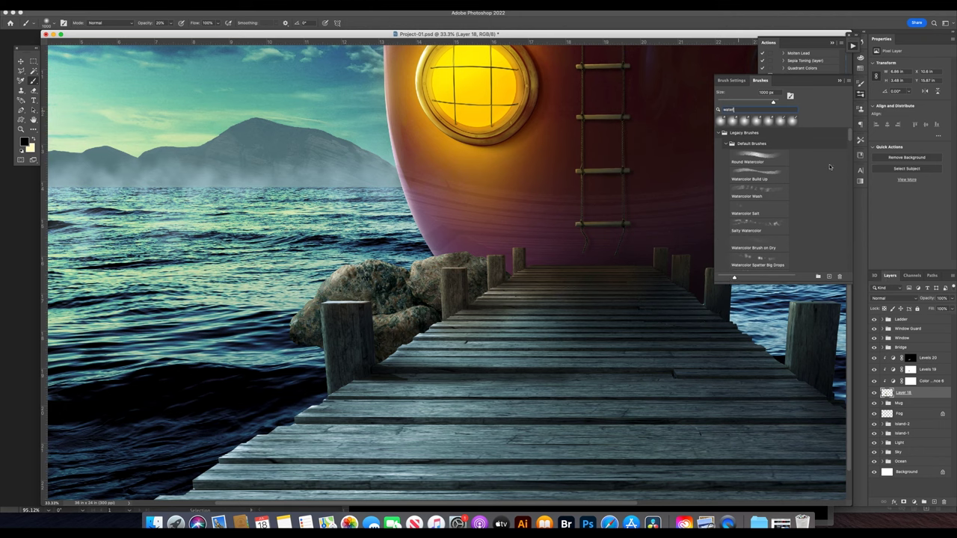
{"action": "scroll", "coordinate": [785, 194], "scroll_direction": "down", "scroll_amount": 10}
{"action": "left_click", "coordinate": [751, 262]}
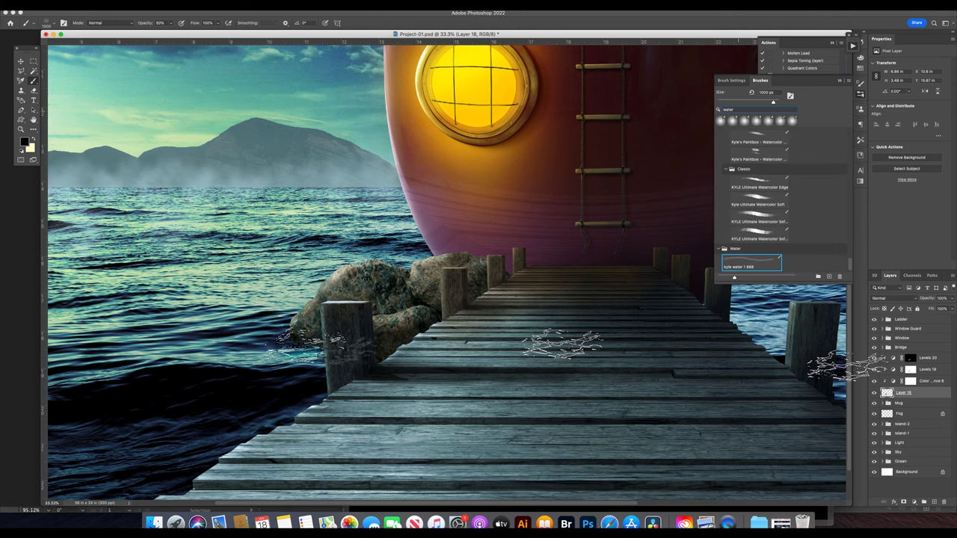
On a new layer, paint 100% water splashes beside the rocks and dock planks.
{"action": "key", "text": "ctrl+shift+alt+n"}
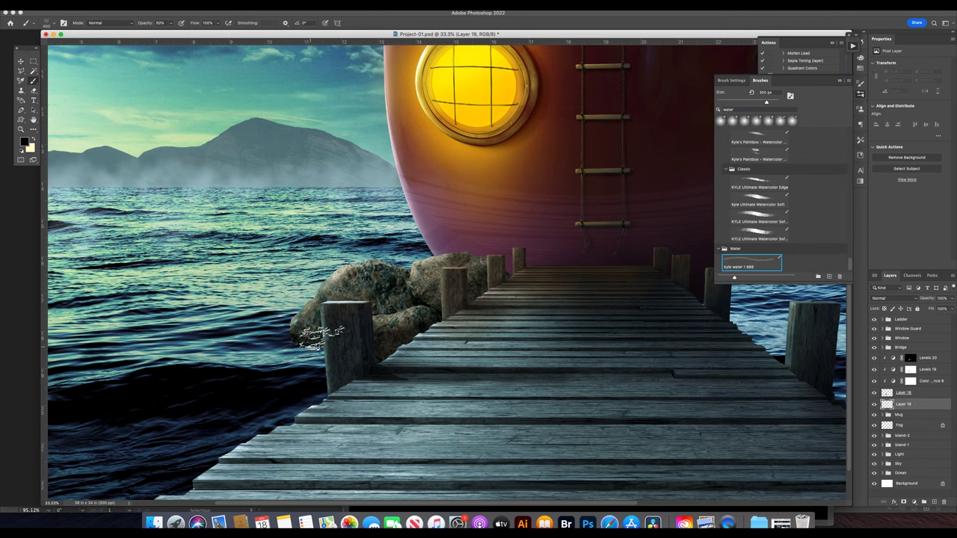
{"action": "left_click_drag", "start_coordinate": [308, 350], "coordinate": [335, 345]}
{"action": "key", "text": "0"}
{"action": "left_click", "coordinate": [322, 348], "text": "ctrl"}
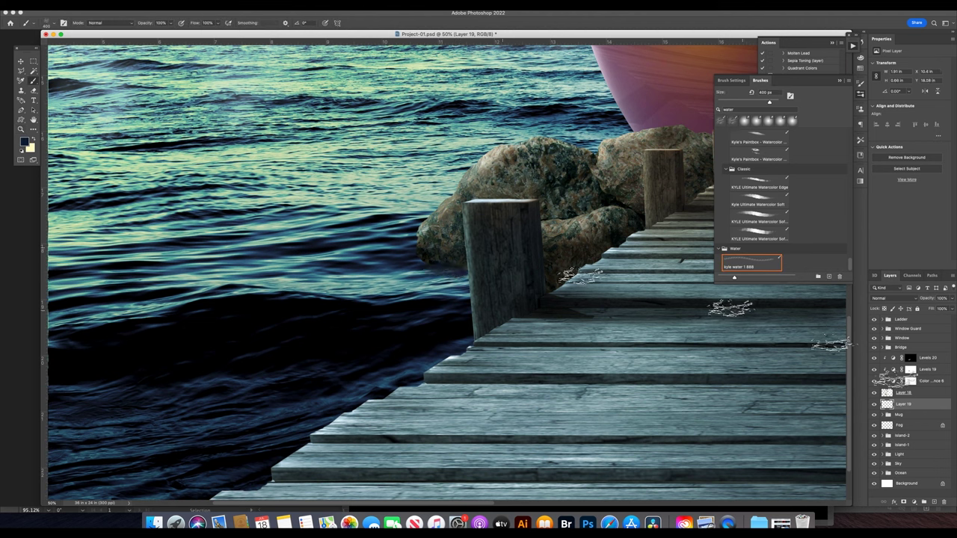
{"action": "left_click_drag", "start_coordinate": [722, 335], "coordinate": [819, 352]}
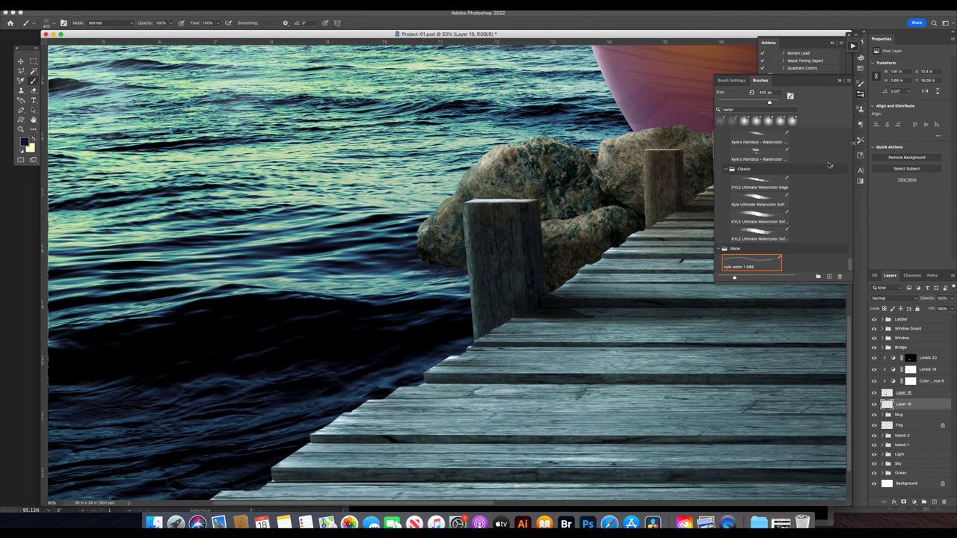
Switch to a soft round brush tip at 125 px and 20% opacity.
{"action": "left_click", "coordinate": [731, 80]}
{"action": "left_click", "coordinate": [775, 96]}
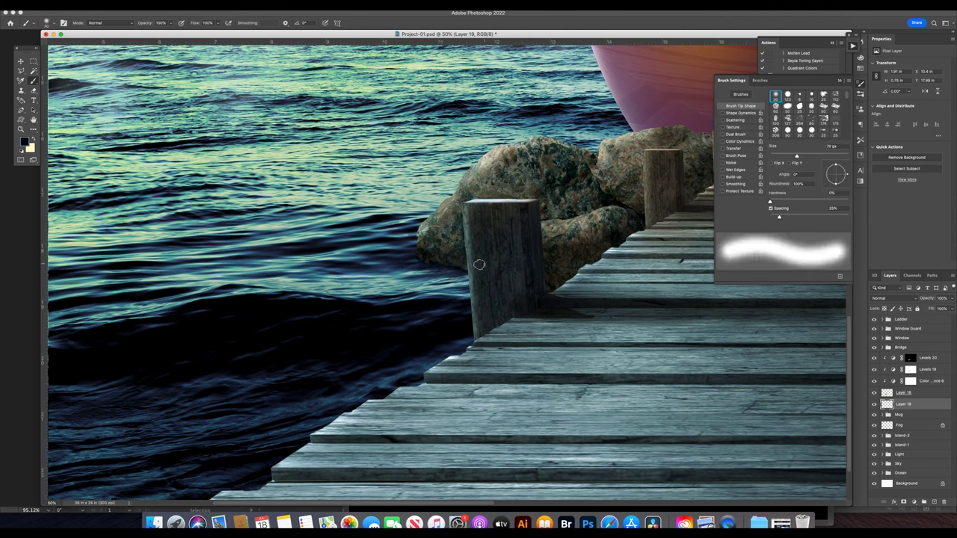
{"action": "key", "text": "bracketright"}
{"action": "key", "text": "bracketright"}
{"action": "key", "text": "bracketright"}
{"action": "key", "text": "bracketright"}
{"action": "key", "text": "2"}
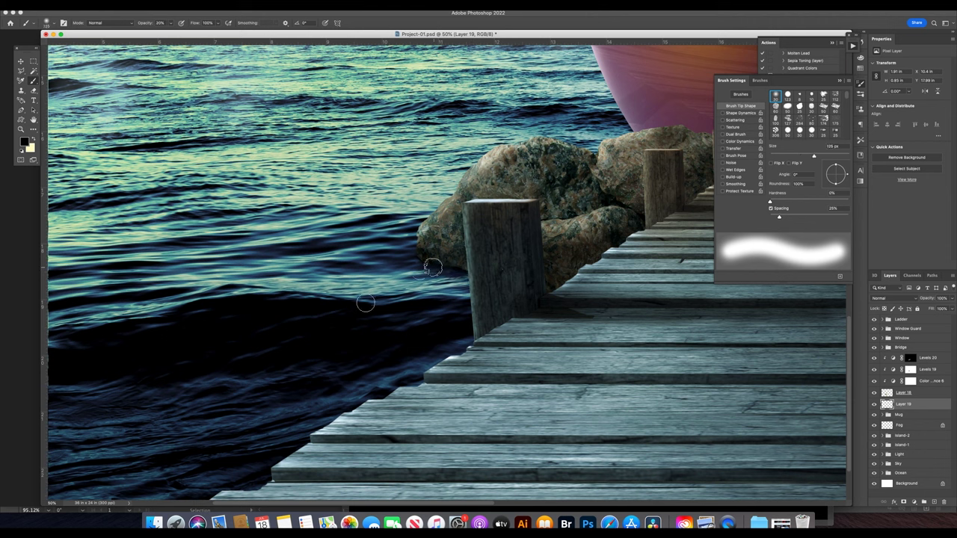
Paint 50% water-brush splashes at the post's foot and along the lower shoreline.
{"action": "left_click", "coordinate": [760, 80]}
{"action": "left_click", "coordinate": [751, 262]}
{"action": "key", "text": "5"}
{"action": "left_click", "coordinate": [432, 280]}
{"action": "left_click", "coordinate": [390, 378]}
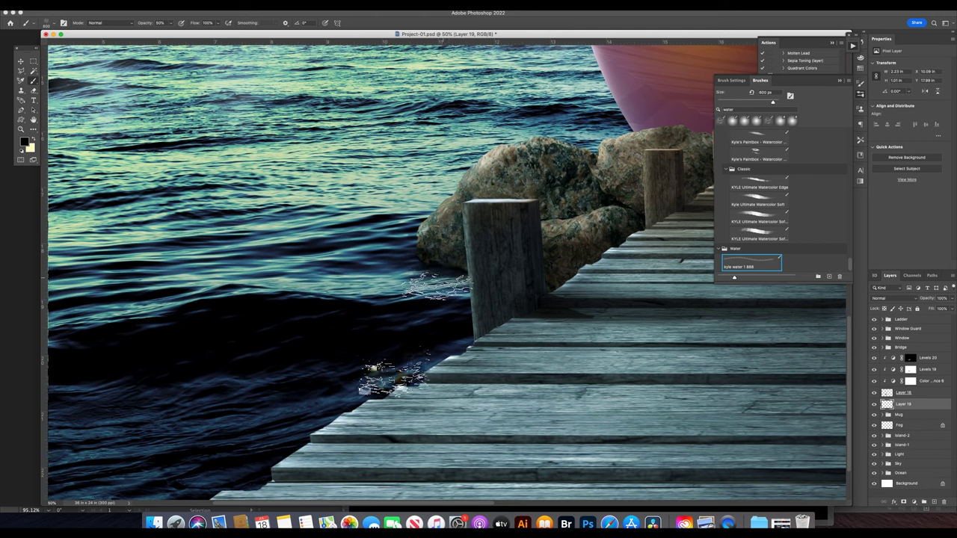
{"action": "key", "text": "z"}
{"action": "left_click_drag", "start_coordinate": [463, 254], "coordinate": [429, 248]}
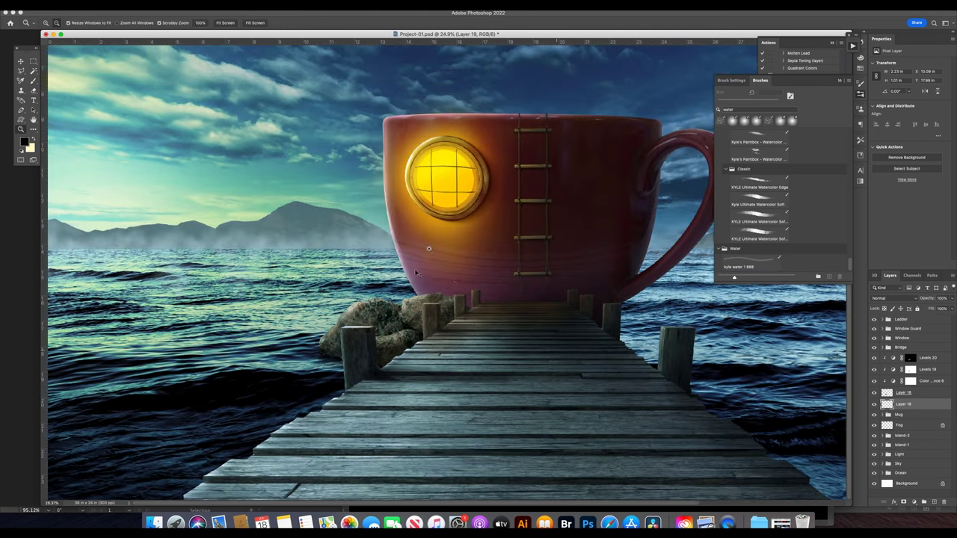
On a new layer above Layer 8, paint soft 30% shading where cup meets pier.
{"action": "left_click", "coordinate": [429, 248], "text": "ctrl"}
{"action": "key", "text": "ctrl+shift+alt+n"}
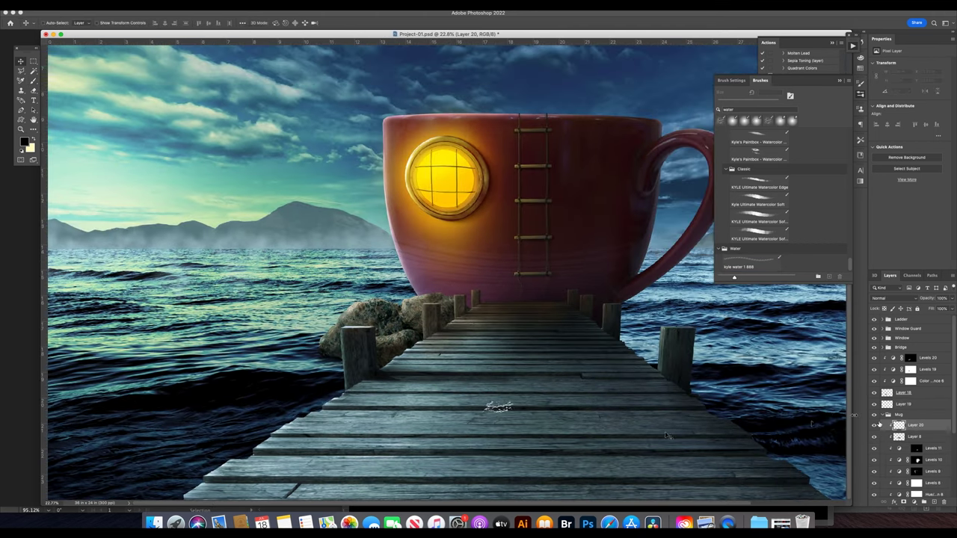
{"action": "left_click", "coordinate": [731, 80]}
{"action": "key", "text": "b"}
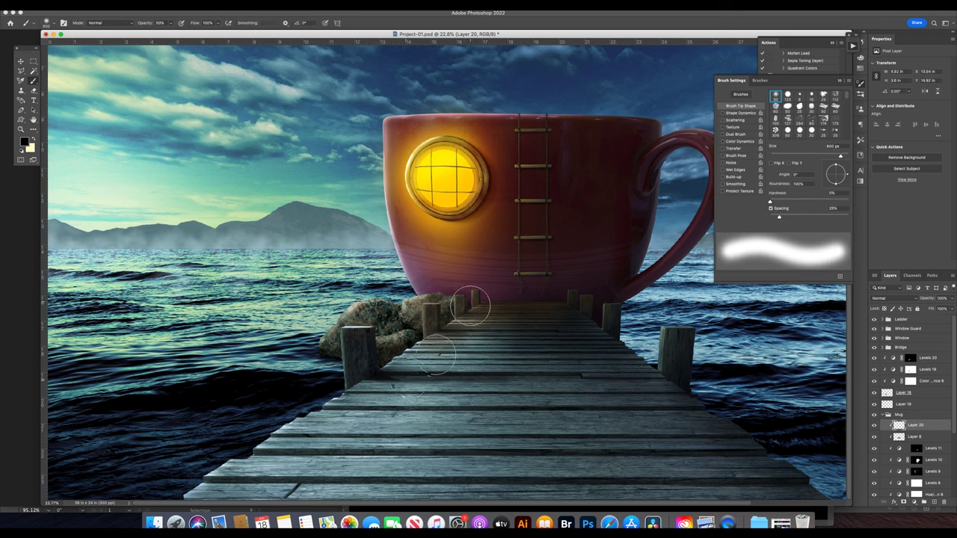
{"action": "left_click_drag", "start_coordinate": [454, 328], "coordinate": [441, 280]}
{"action": "key", "text": "bracketleft"}
{"action": "key", "text": "bracketleft"}
{"action": "key", "text": "3"}
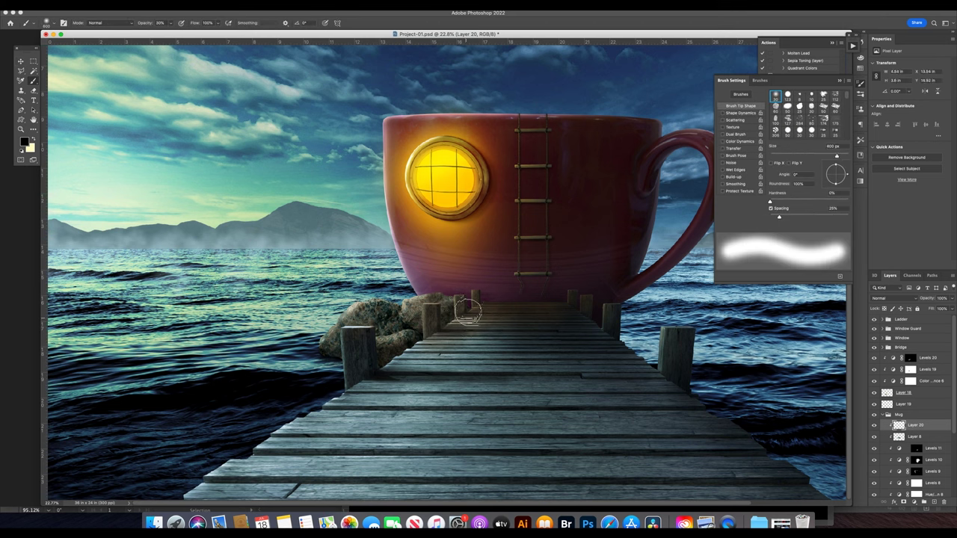
{"action": "left_click_drag", "start_coordinate": [456, 322], "coordinate": [396, 323]}
Set the Hue/Saturation 11 layer's blend mode to Lighter Color.
{"action": "key", "text": "v"}
{"action": "key", "text": "ctrl+minus"}
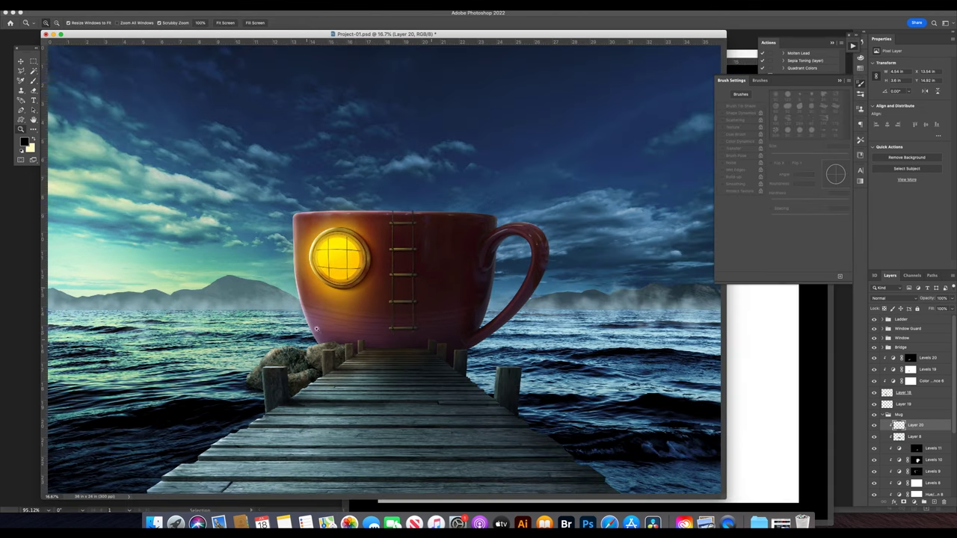
{"action": "key", "text": "ctrl+plus"}
{"action": "right_click", "coordinate": [443, 284]}
{"action": "left_click", "coordinate": [469, 290]}
{"action": "left_click", "coordinate": [889, 297]}
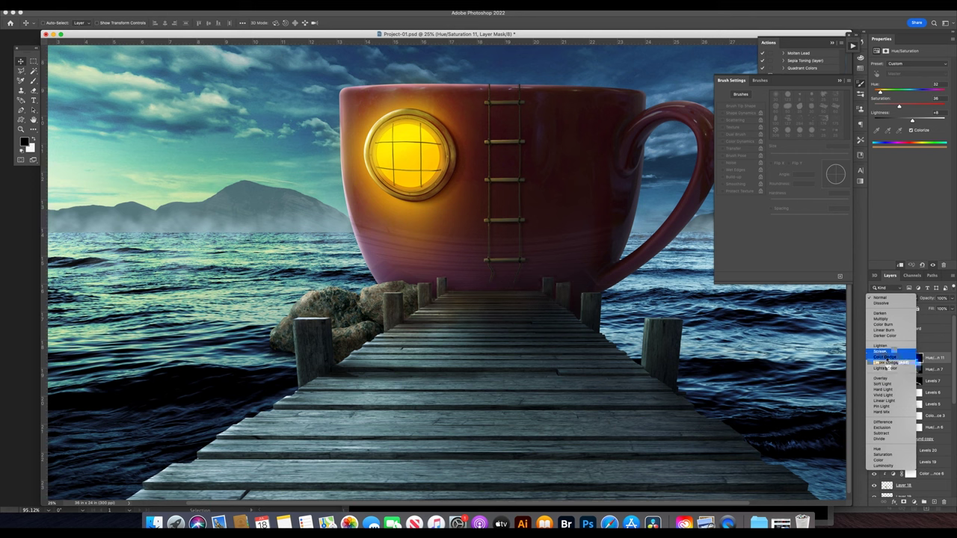
{"action": "key", "text": "Escape"}
{"action": "left_click", "coordinate": [889, 298]}
{"action": "left_click", "coordinate": [885, 368]}
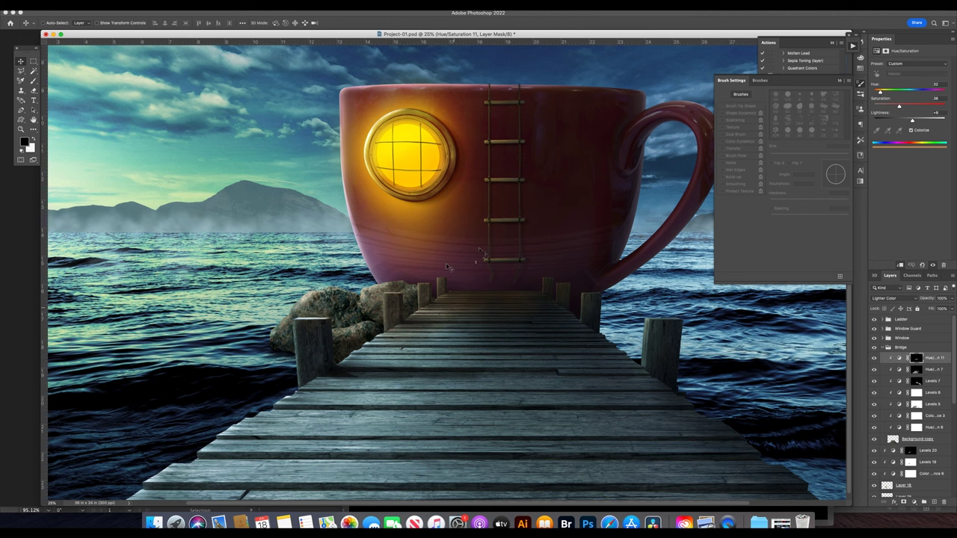
Zoom out to the whole composition and select the Levels 19 adjustment.
{"action": "key", "text": "ctrl+minus"}
{"action": "key", "text": "ctrl+plus"}
{"action": "key", "text": "ctrl+minus"}
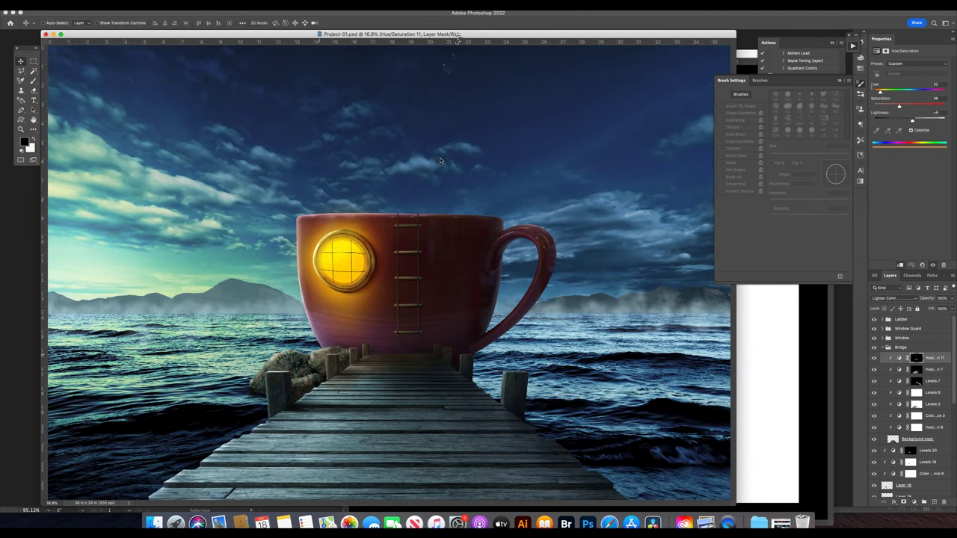
{"action": "left_click", "coordinate": [927, 462]}
{"action": "scroll", "coordinate": [915, 449], "scroll_direction": "down", "scroll_amount": 1}
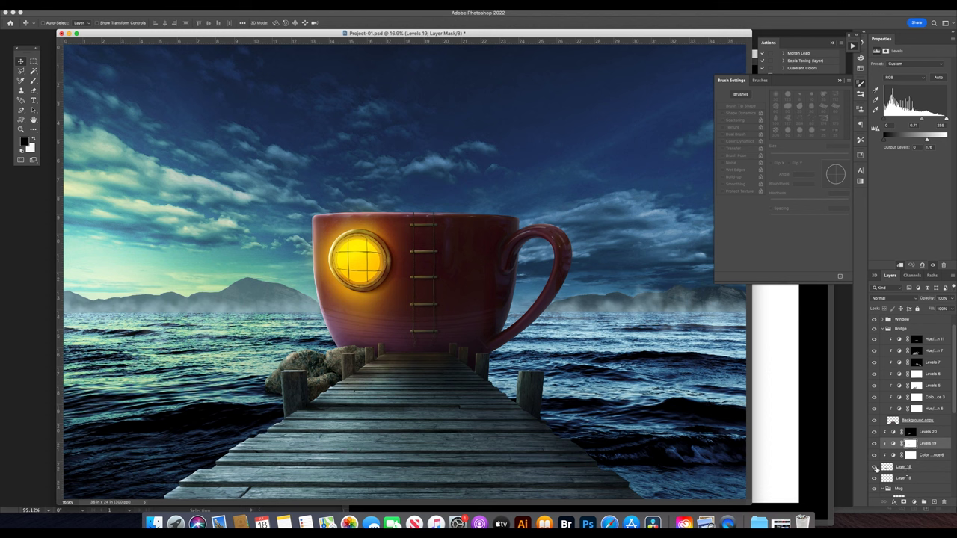
On a new layer, brush the porthole's sampled yellow glow onto the rocks left of the cup.
{"action": "left_click_drag", "start_coordinate": [897, 432], "coordinate": [890, 434]}
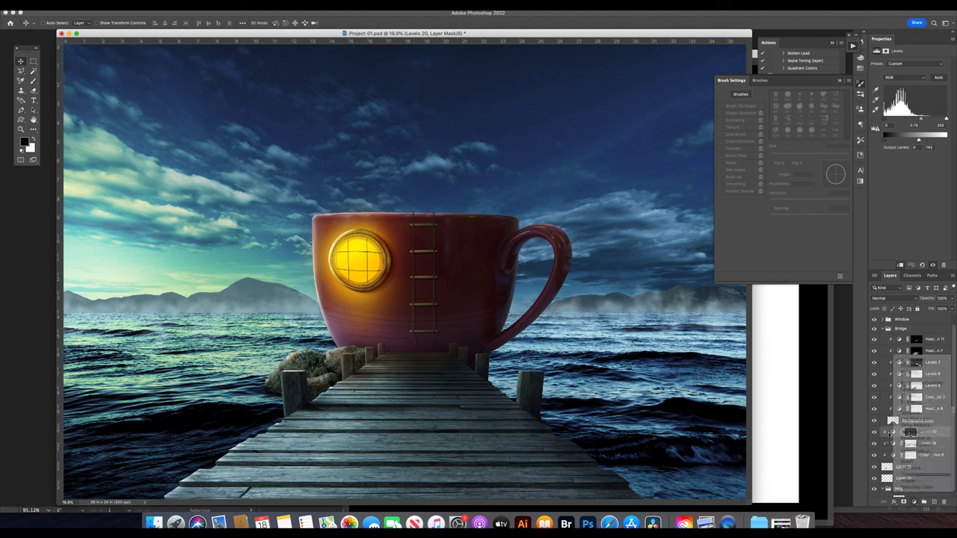
{"action": "key", "text": "ctrl+shift+n"}
{"action": "key", "text": "Return"}
{"action": "key", "text": "i"}
{"action": "left_click", "coordinate": [25, 141]}
{"action": "left_click", "coordinate": [359, 258]}
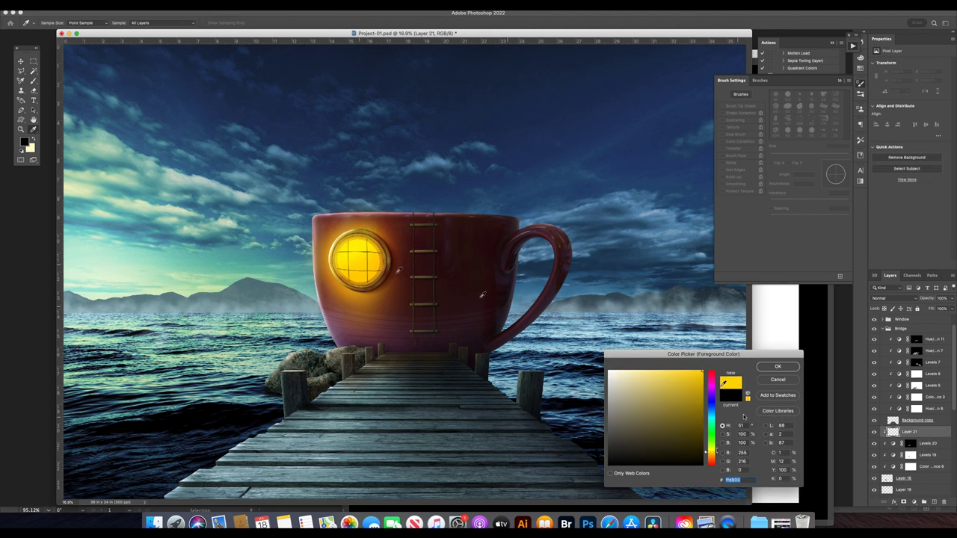
{"action": "left_click", "coordinate": [777, 366]}
{"action": "key", "text": "v"}
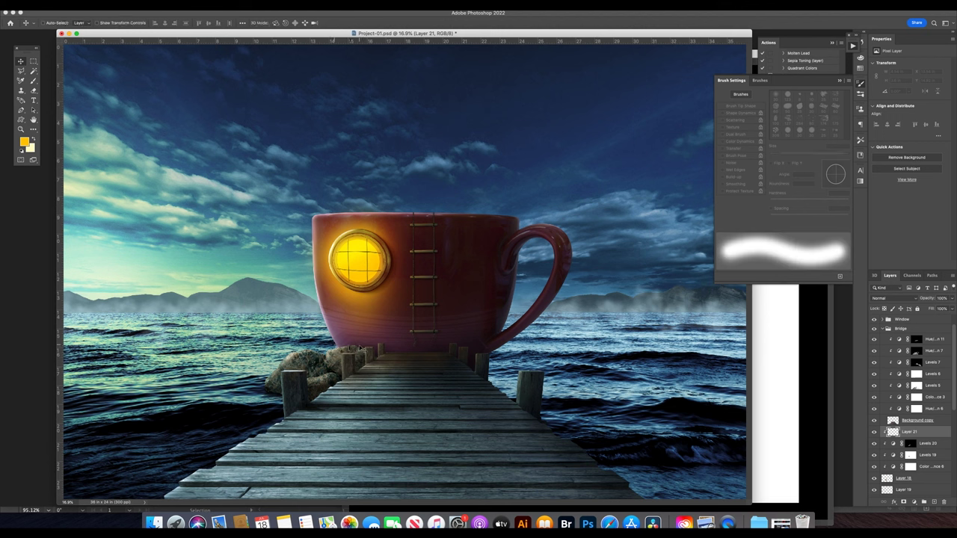
{"action": "key", "text": "b"}
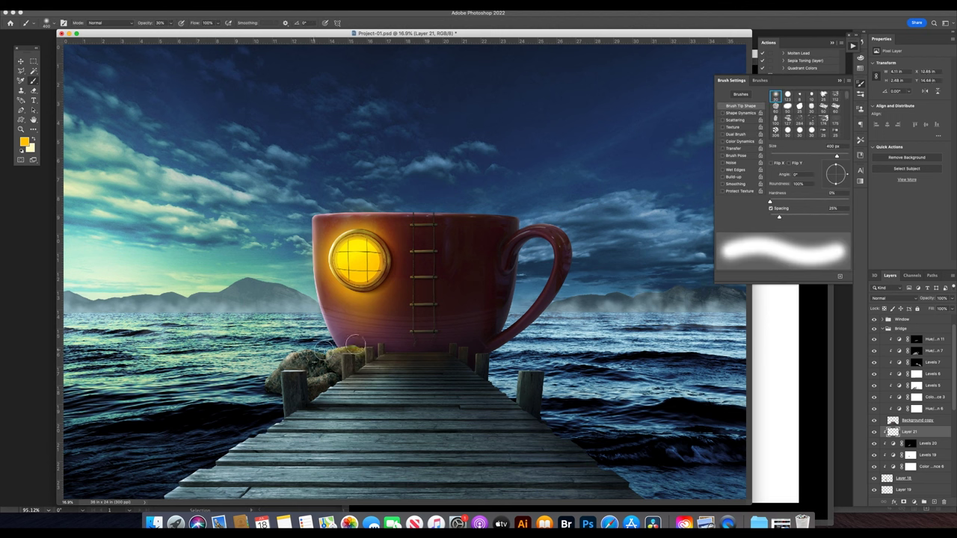
{"action": "mouse_move", "coordinate": [346, 353]}
{"action": "left_mouse_down"}
{"action": "mouse_move", "coordinate": [314, 359]}
{"action": "mouse_move", "coordinate": [320, 370]}
{"action": "left_mouse_up"}
Set Layer 21's blend mode to Overlay.
{"action": "key", "text": "v"}
{"action": "left_click", "coordinate": [894, 297]}
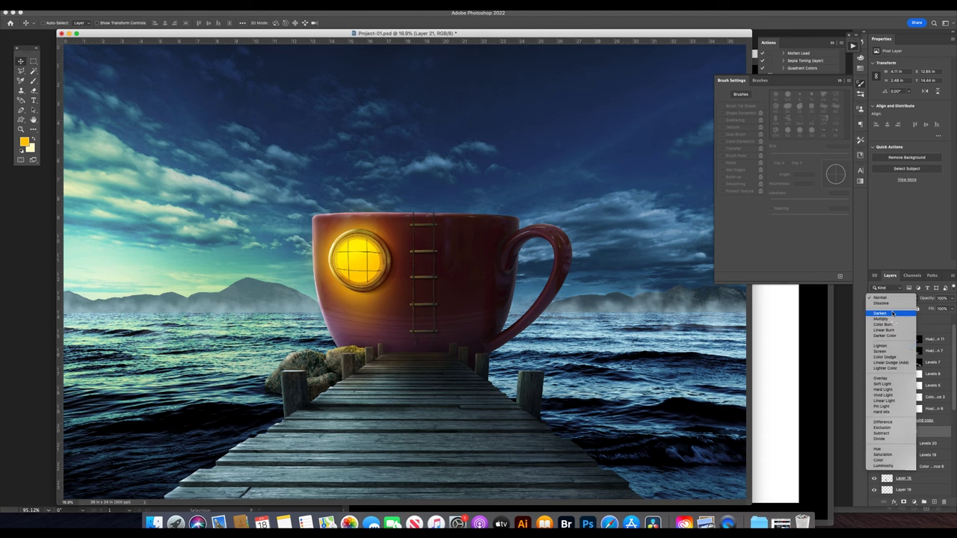
{"action": "left_click", "coordinate": [885, 378]}
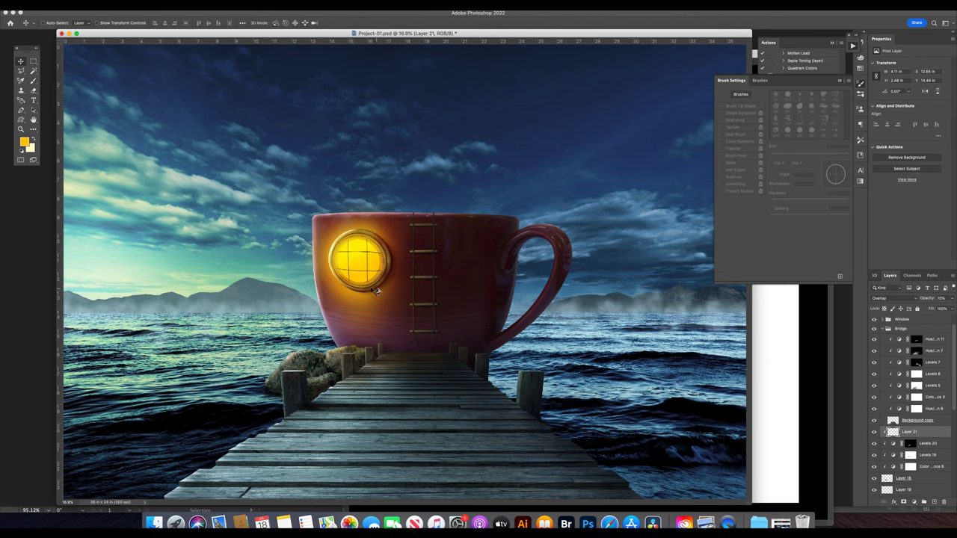
{"action": "key", "text": "b"}
{"action": "key", "text": "ctrl+plus"}
{"action": "key", "text": "ctrl+plus"}
Add a glow layer clipped to Layer 21, set to Screen at 100% opacity.
{"action": "key", "text": "ctrl+shift+alt+n"}
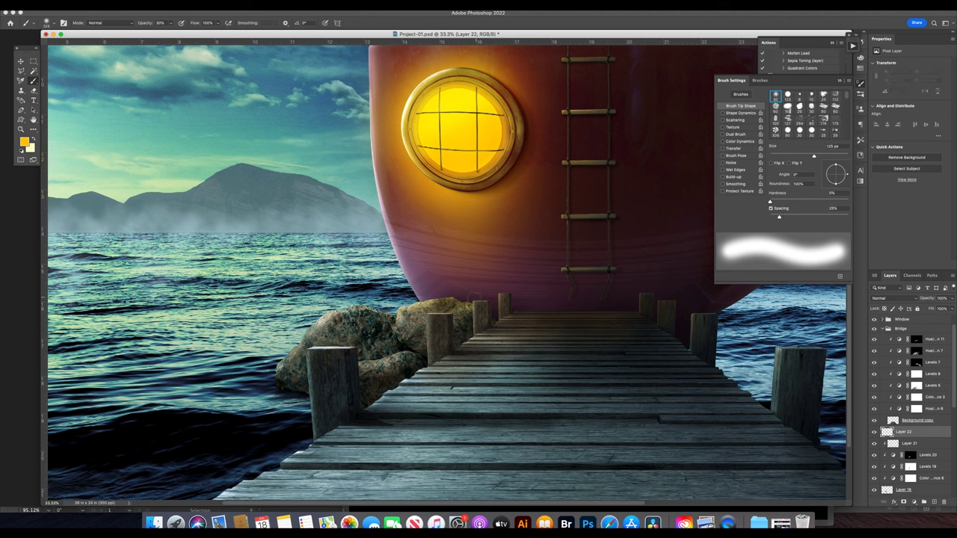
{"action": "key", "text": "period"}
{"action": "key", "text": "ctrl+alt+g"}
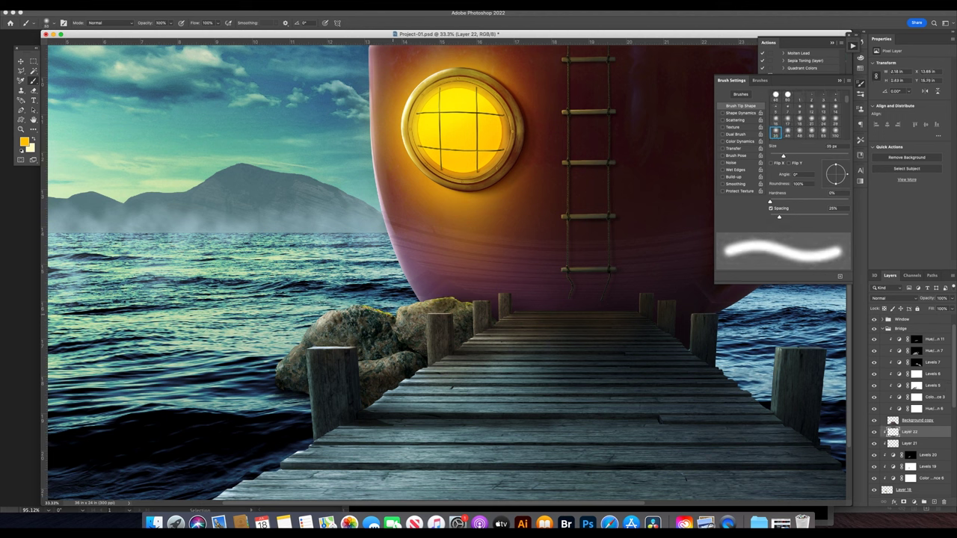
{"action": "key", "text": "v"}
{"action": "key", "text": "shift+alt+g"}
{"action": "key", "text": "0"}
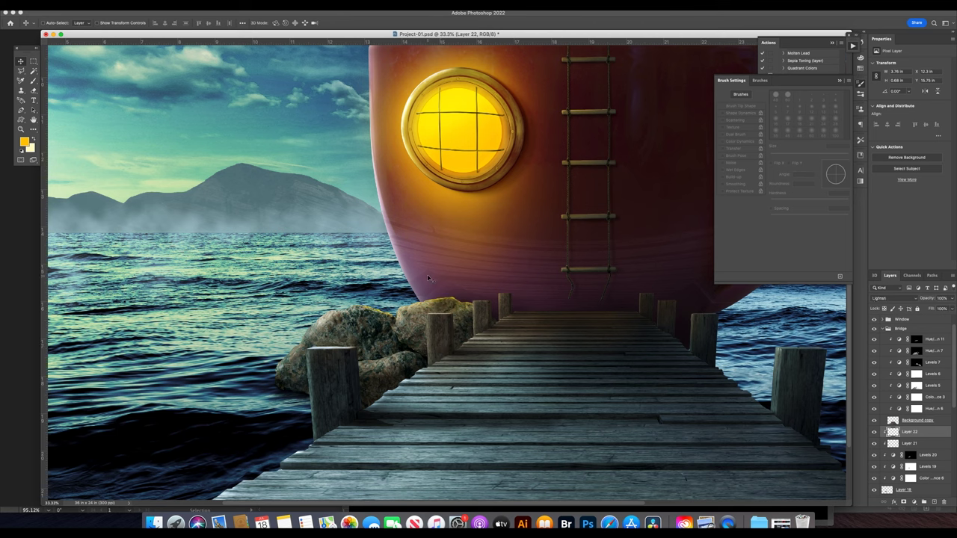
{"action": "key", "text": "shift+minus"}
{"action": "key", "text": "shift+plus"}
Adjust the glow layer's Hue/Saturation to saturation -39 and hue -26.
{"action": "key", "text": "ctrl+u"}
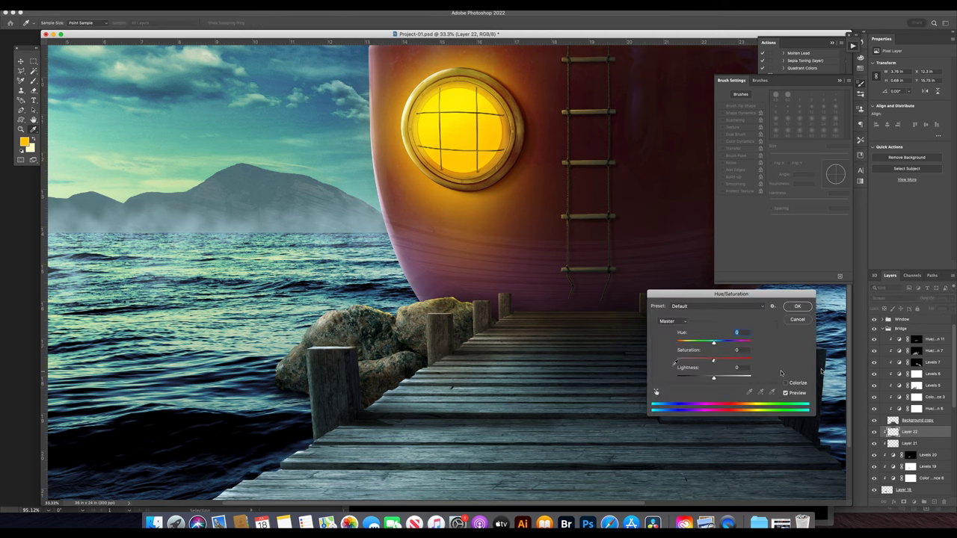
{"action": "left_click_drag", "start_coordinate": [713, 361], "coordinate": [694, 362]}
{"action": "key", "text": "Return"}
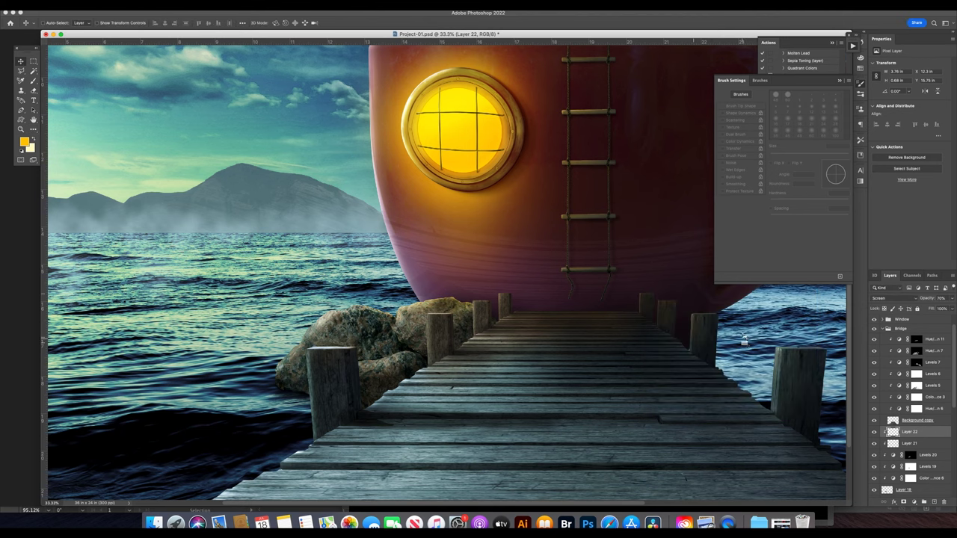
{"action": "key", "text": "ctrl+0"}
{"action": "key", "text": "ctrl+u"}
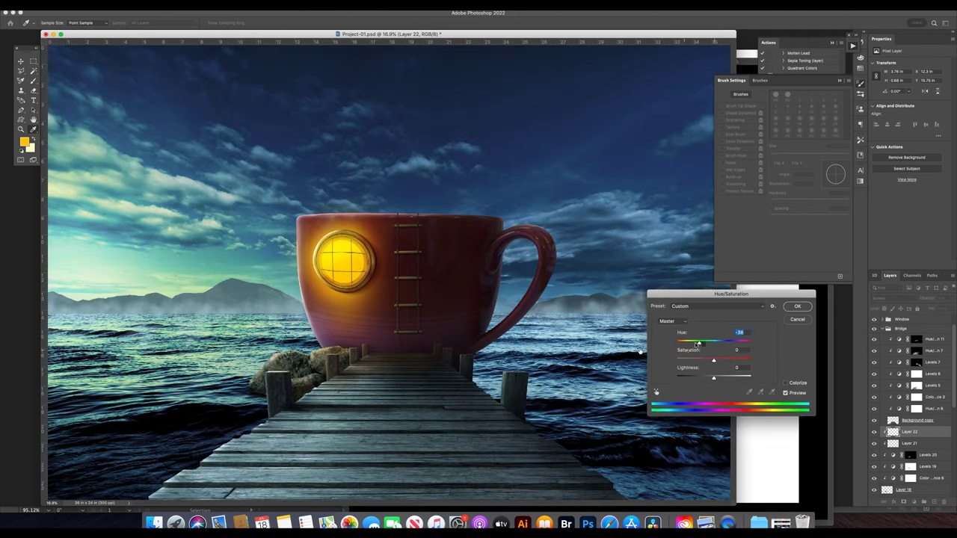
{"action": "key", "text": "Escape"}
{"action": "key", "text": "ctrl+plus"}
{"action": "key", "text": "ctrl+plus"}
{"action": "key", "text": "ctrl+u"}
{"action": "left_click_drag", "start_coordinate": [713, 342], "coordinate": [729, 344]}
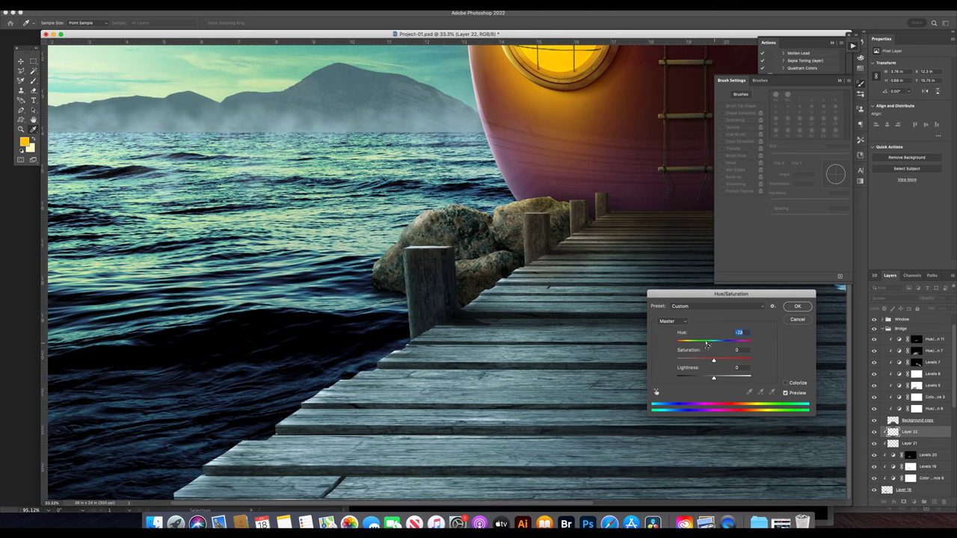
{"action": "key", "text": "Return"}
Check Layer 21's Hue/Saturation, cancel without changes, and zoom out.
{"action": "key", "text": "alt+bracketleft"}
{"action": "key", "text": "ctrl+u"}
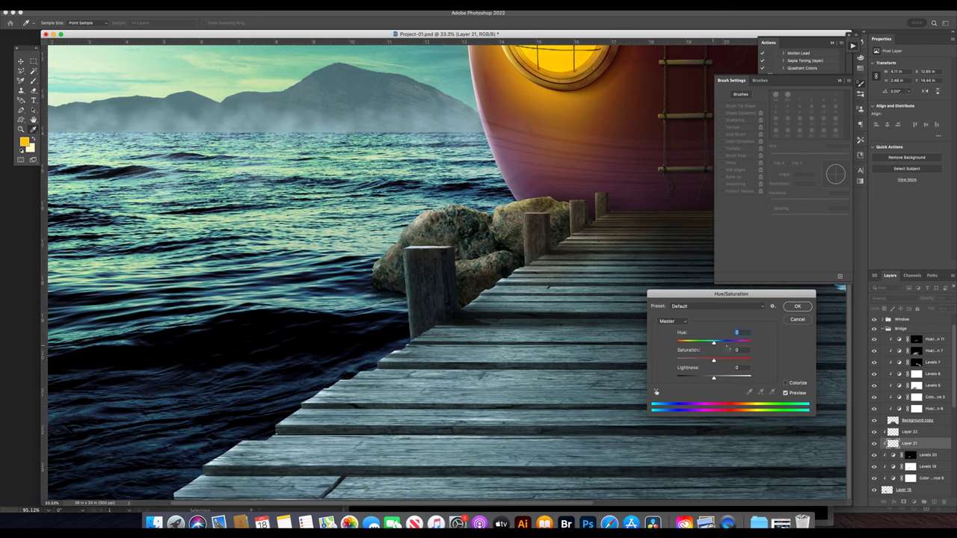
{"action": "left_click", "coordinate": [797, 306]}
{"action": "key", "text": "ctrl+minus"}
{"action": "key", "text": "ctrl+minus"}
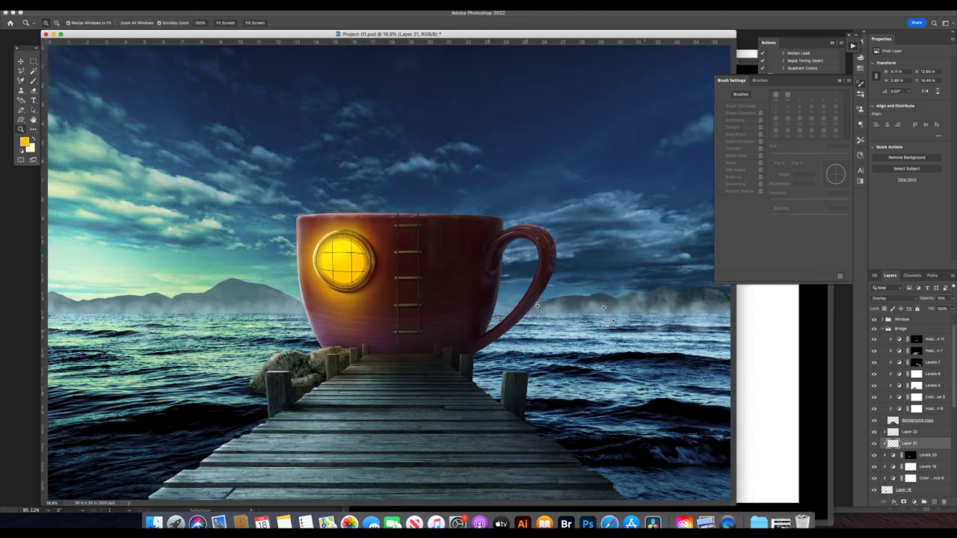
{"action": "key", "text": "ctrl+minus"}
Save the project and Alt-drag a copy of the Stone group to the pier's right.
{"action": "key", "text": "ctrl+s"}
{"action": "left_click", "coordinate": [153, 523]}
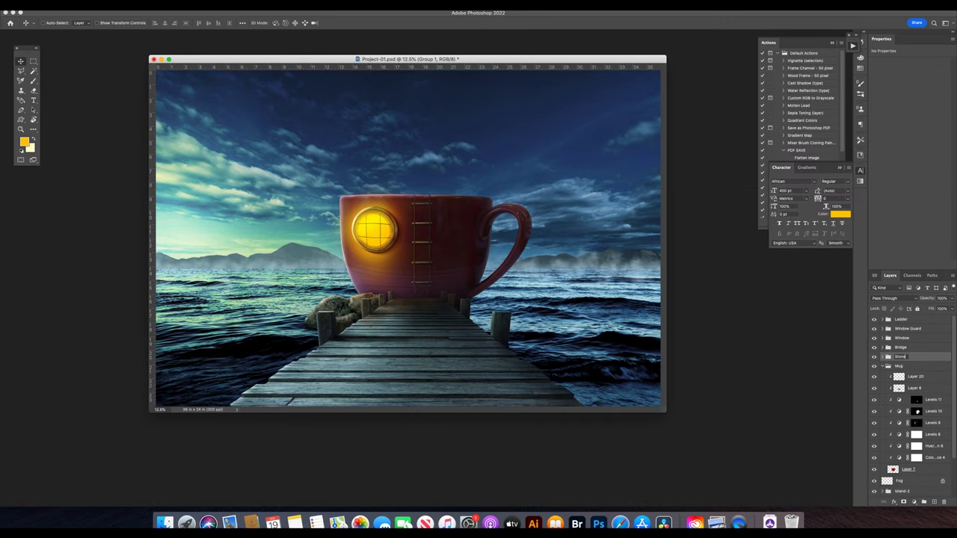
{"action": "left_click_drag", "start_coordinate": [349, 308], "coordinate": [482, 288]}
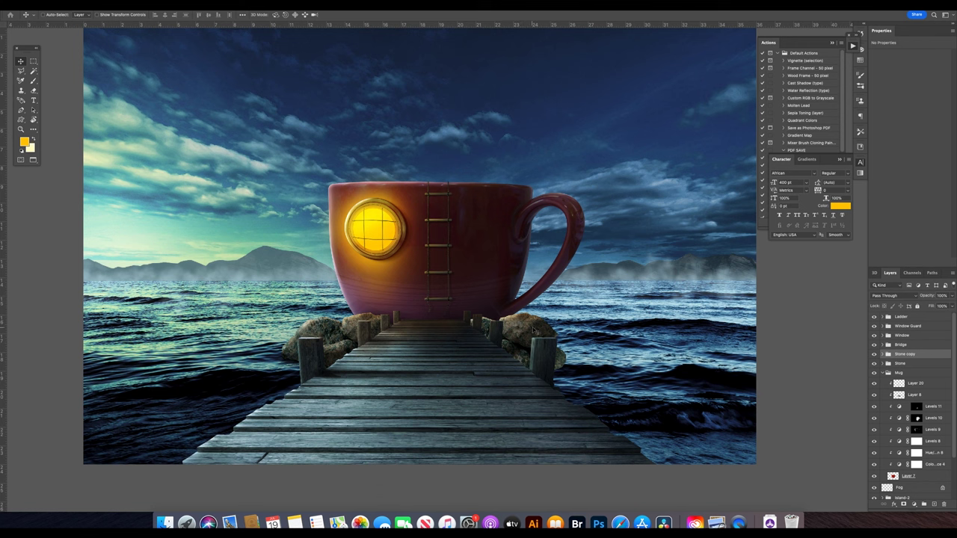
In Stone copy, delete Layers 22, 21, 19 and Levels 20 and 19.
{"action": "left_click", "coordinate": [888, 353]}
{"action": "left_click", "coordinate": [917, 387]}
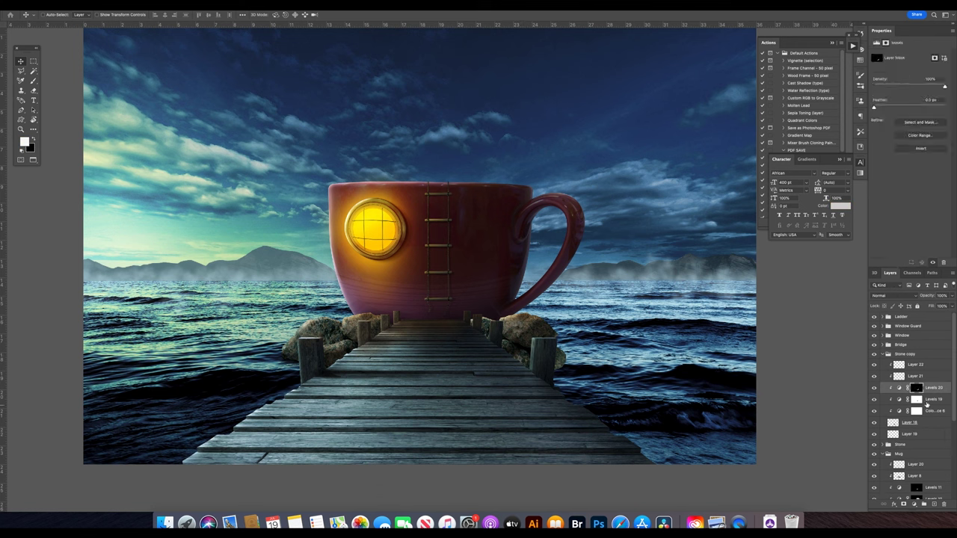
{"action": "left_click", "coordinate": [915, 364]}
{"action": "left_click", "coordinate": [877, 379], "text": "shift"}
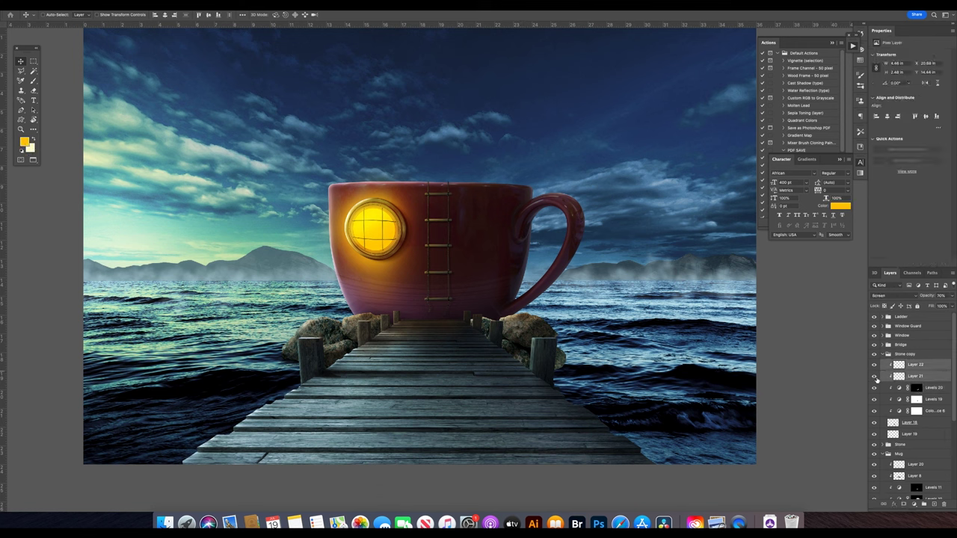
{"action": "key", "text": "BackSpace"}
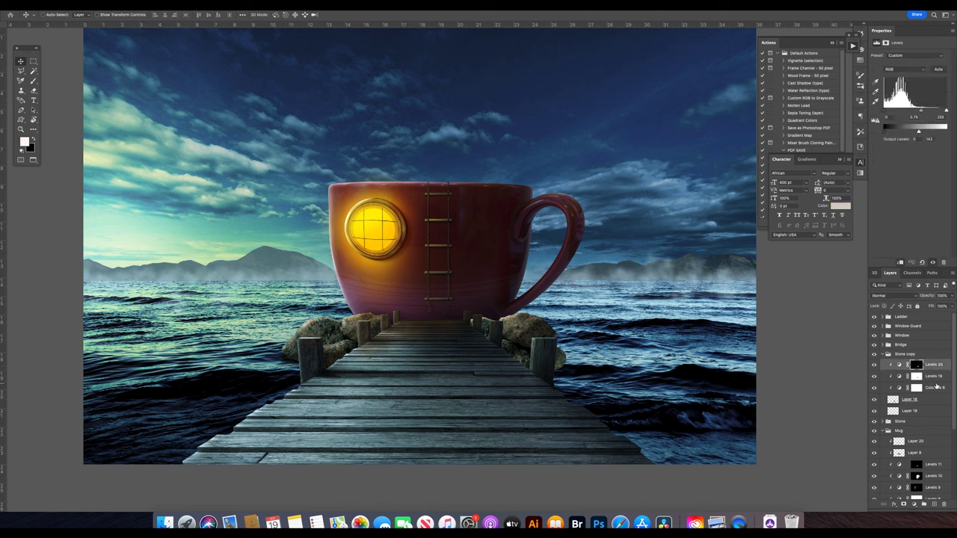
{"action": "key", "text": "BackSpace"}
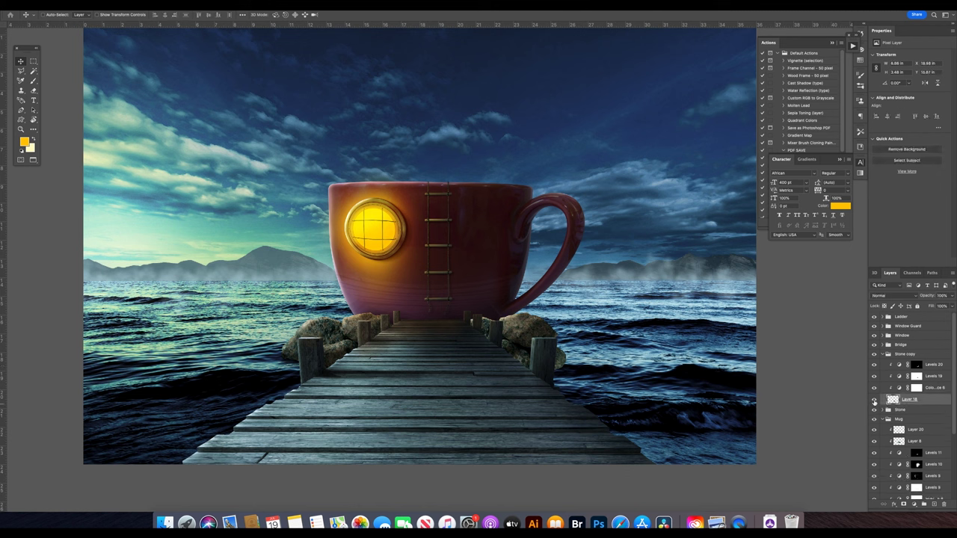
{"action": "left_click", "coordinate": [927, 376]}
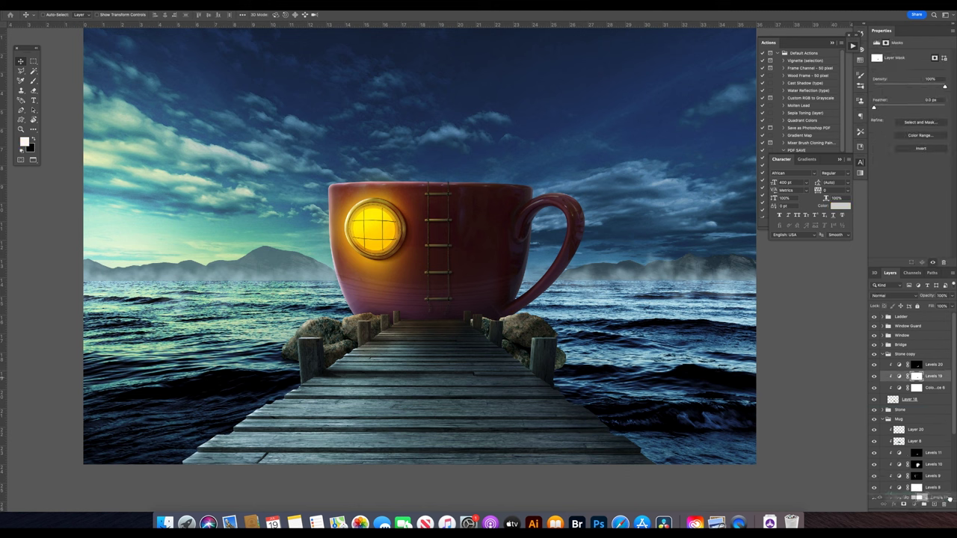
{"action": "key", "text": "BackSpace"}
{"action": "key", "text": "BackSpace"}
Add a clipped Levels with lowered output white and paint its mask in black.
{"action": "left_click", "coordinate": [914, 505]}
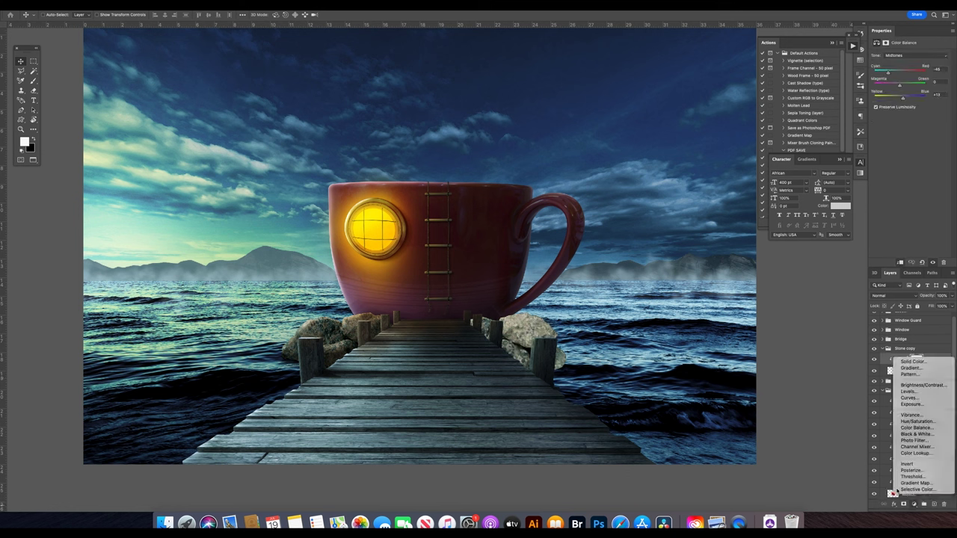
{"action": "left_click", "coordinate": [919, 392]}
{"action": "left_click_drag", "start_coordinate": [912, 133], "coordinate": [904, 133]}
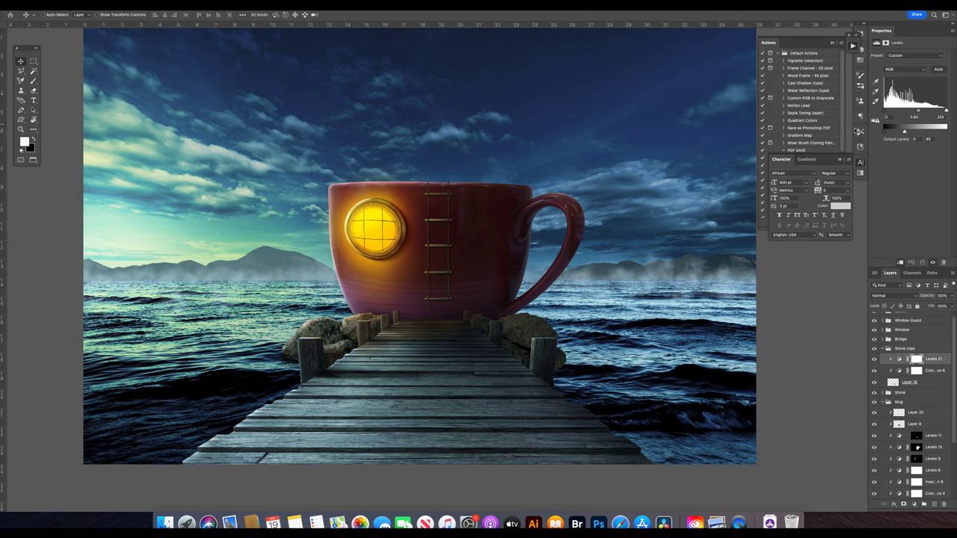
{"action": "left_click", "coordinate": [924, 363]}
{"action": "key", "text": "b"}
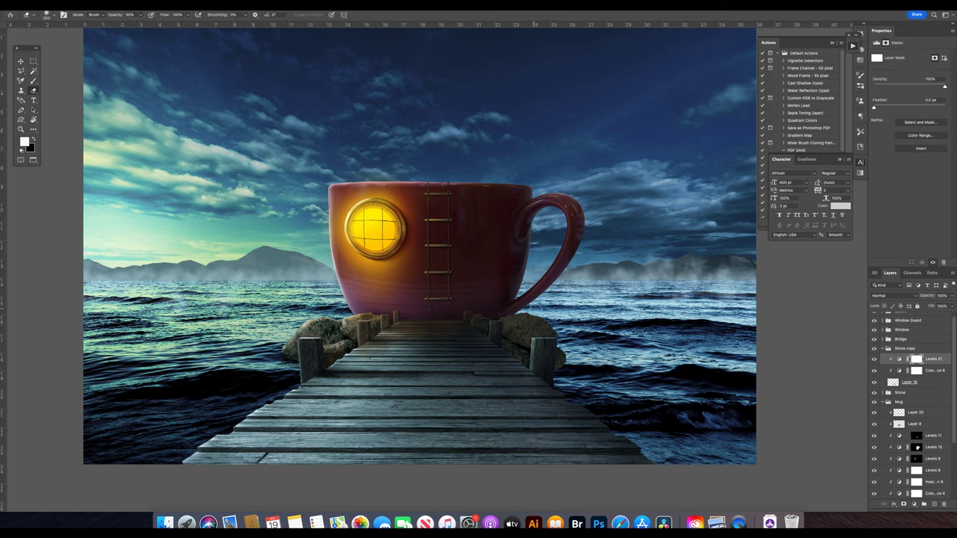
{"action": "scroll", "coordinate": [479, 273], "scroll_direction": "up", "scroll_amount": 2}
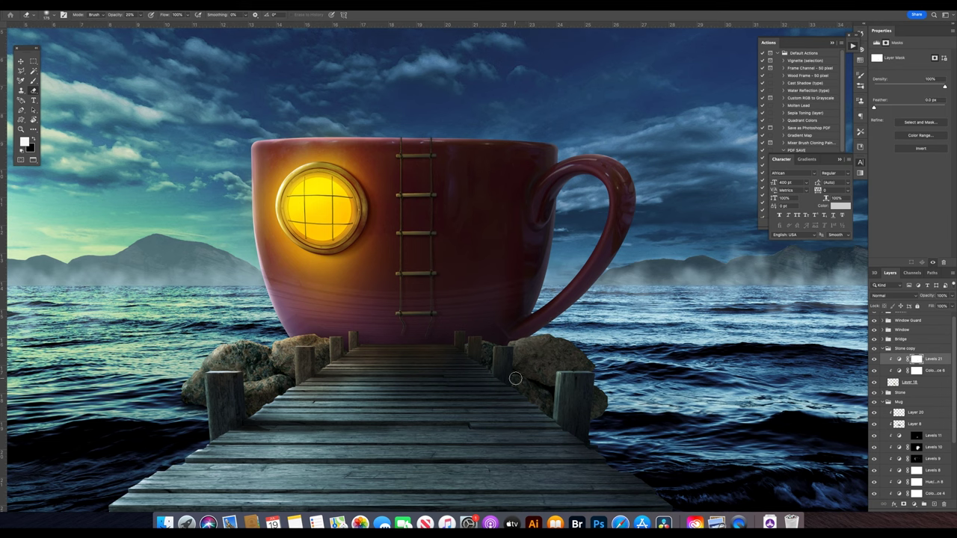
{"action": "key", "text": "x"}
{"action": "key", "text": "super+0"}
{"action": "key", "text": "v"}
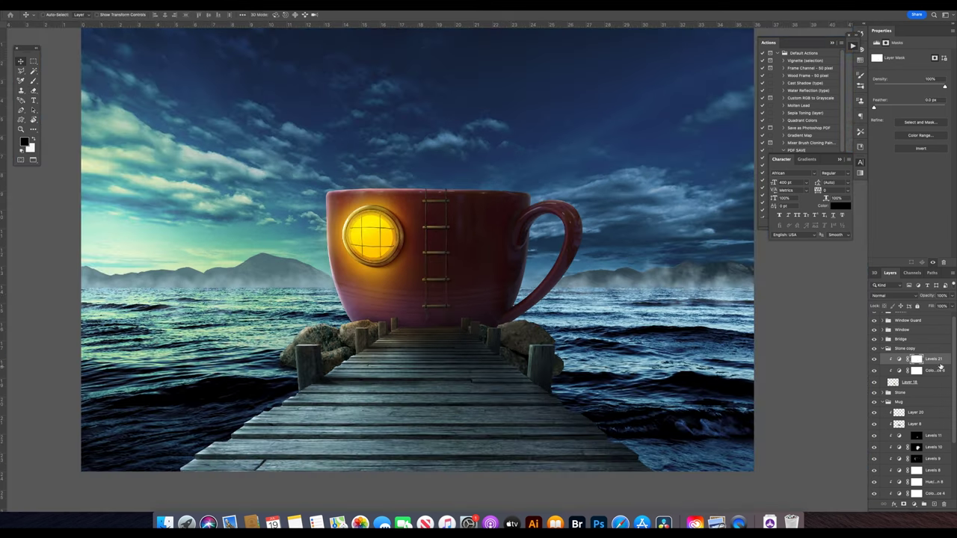
Add a second darker Levels adjustment, invert its mask, and paint it in.
{"action": "left_click", "coordinate": [914, 505]}
{"action": "left_click", "coordinate": [920, 391]}
{"action": "left_click_drag", "start_coordinate": [946, 132], "coordinate": [913, 132]}
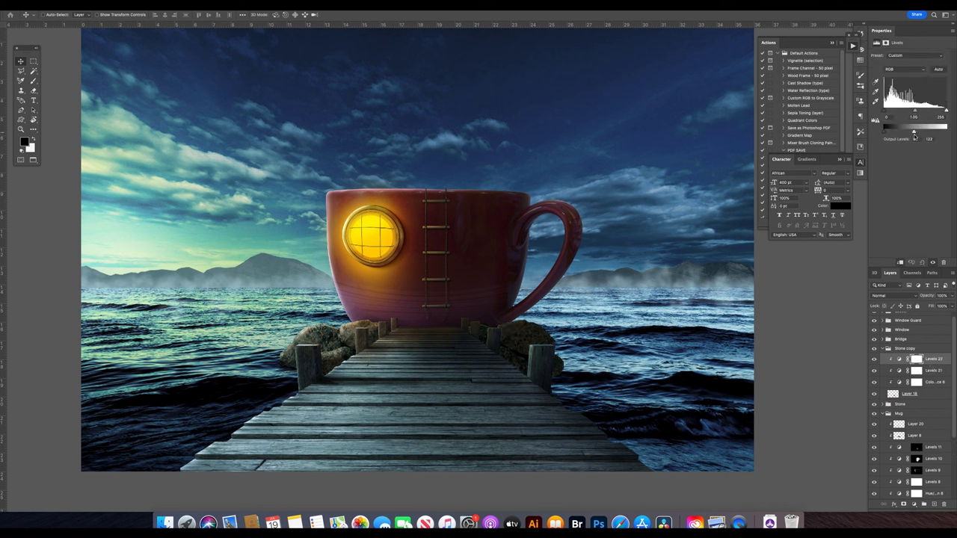
{"action": "key", "text": "super+i"}
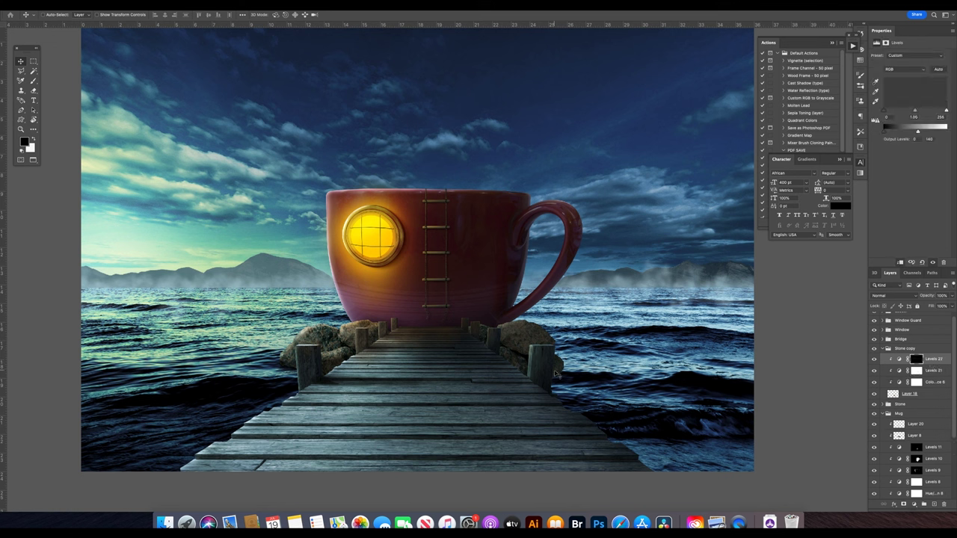
{"action": "key", "text": "b"}
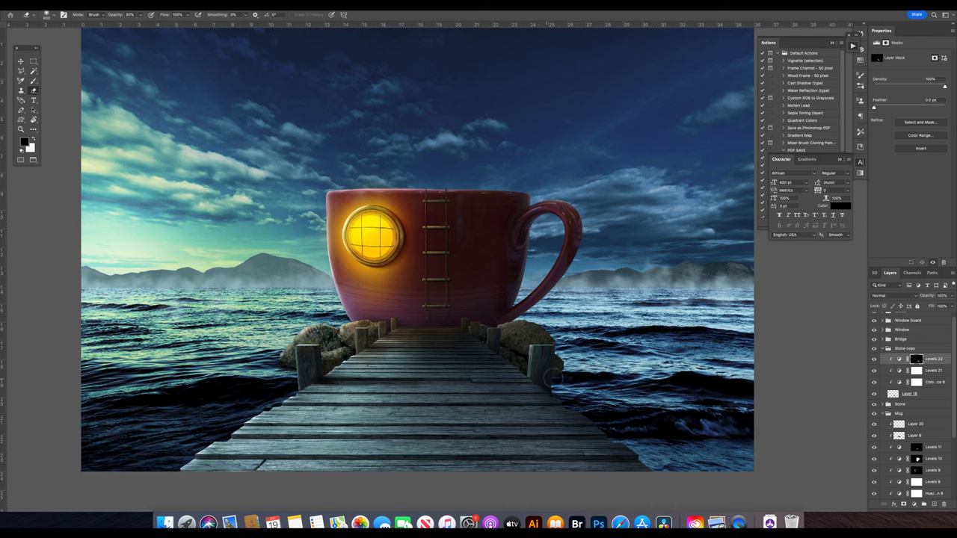
{"action": "key", "text": "v"}
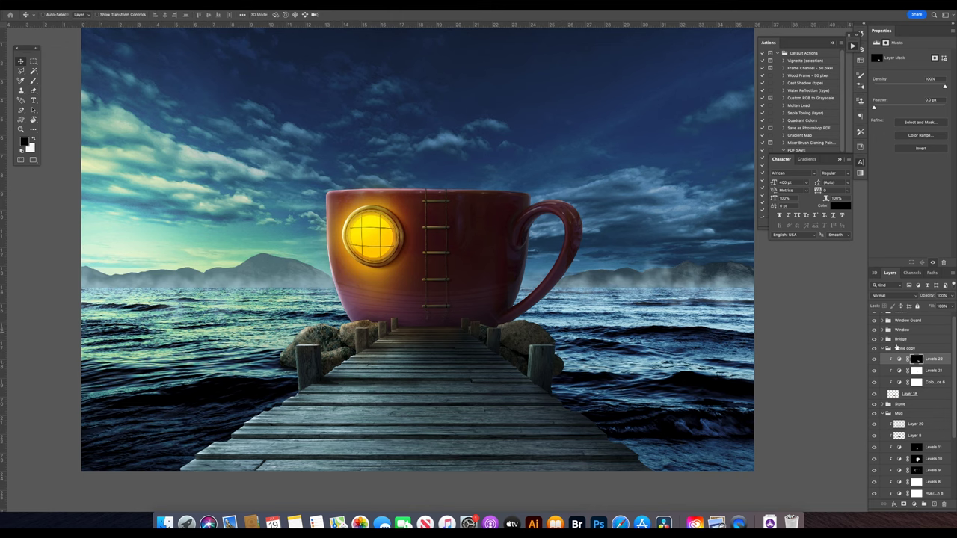
Add a layer below Layer 18 and paint a black shadow under the rock's bottom edge.
{"action": "left_click", "coordinate": [909, 394]}
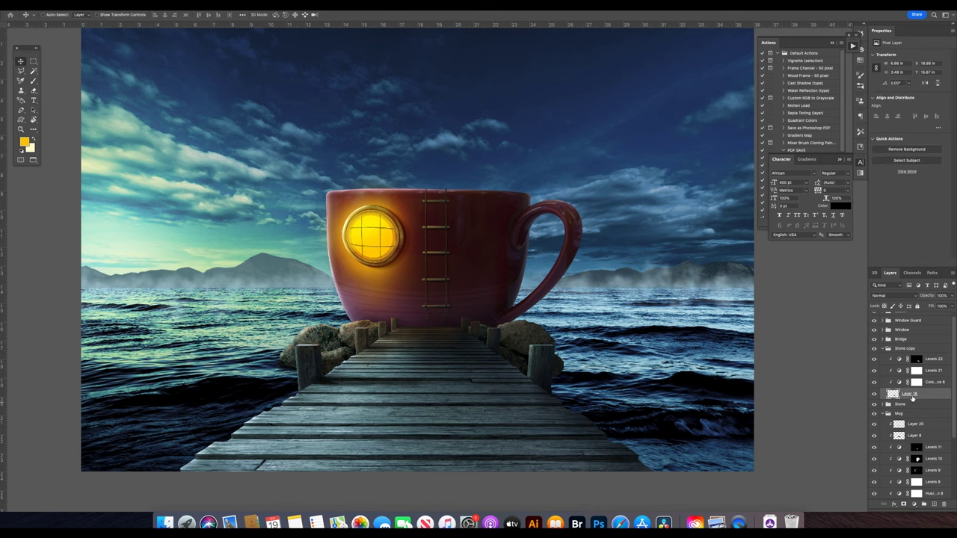
{"action": "left_click", "coordinate": [932, 505], "text": "ctrl"}
{"action": "key", "text": "b"}
{"action": "scroll", "coordinate": [556, 379], "scroll_direction": "up", "scroll_amount": 2}
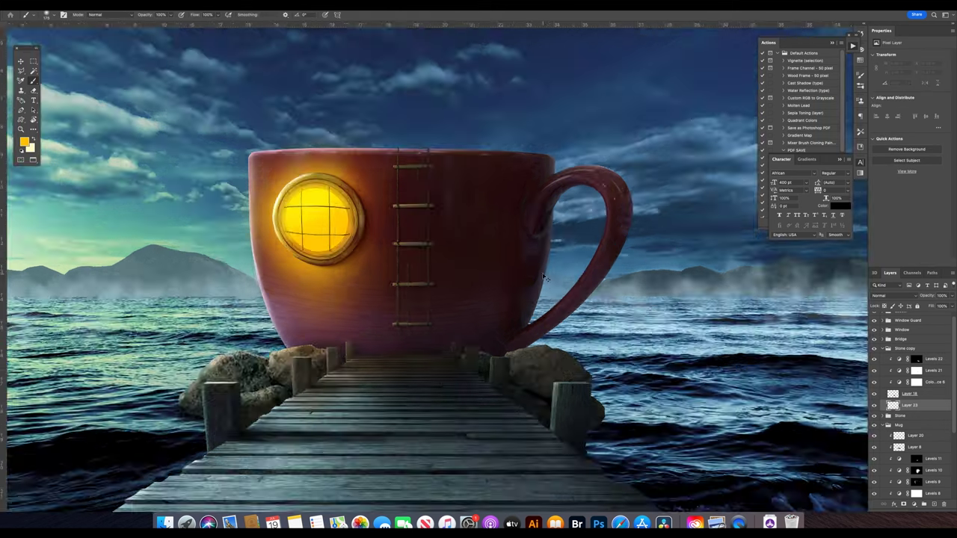
{"action": "scroll", "coordinate": [538, 359], "scroll_direction": "up", "scroll_amount": 3}
{"action": "key", "text": "d"}
{"action": "left_click_drag", "start_coordinate": [531, 343], "coordinate": [535, 353]}
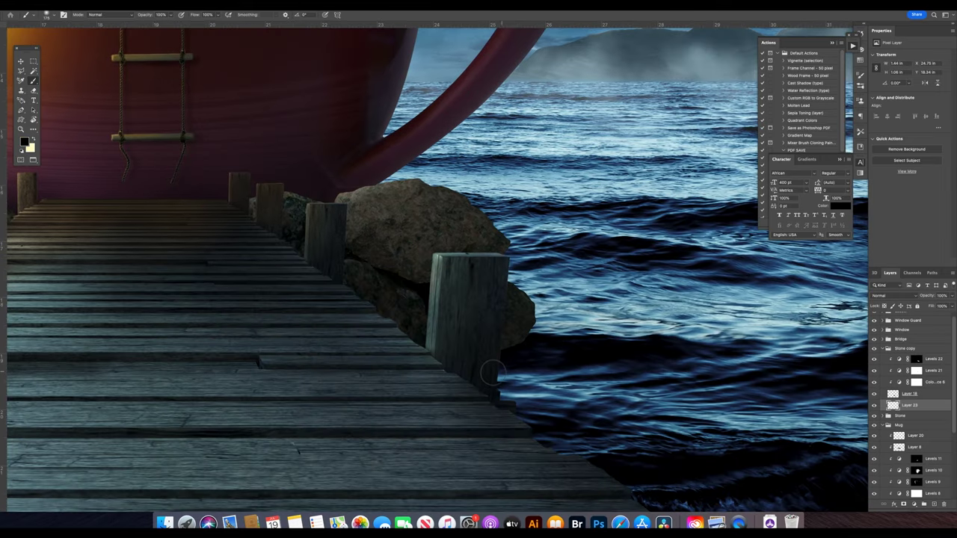
Select the Levels 22 mask to view its properties, then zoom out to the whole image.
{"action": "left_click", "coordinate": [917, 362]}
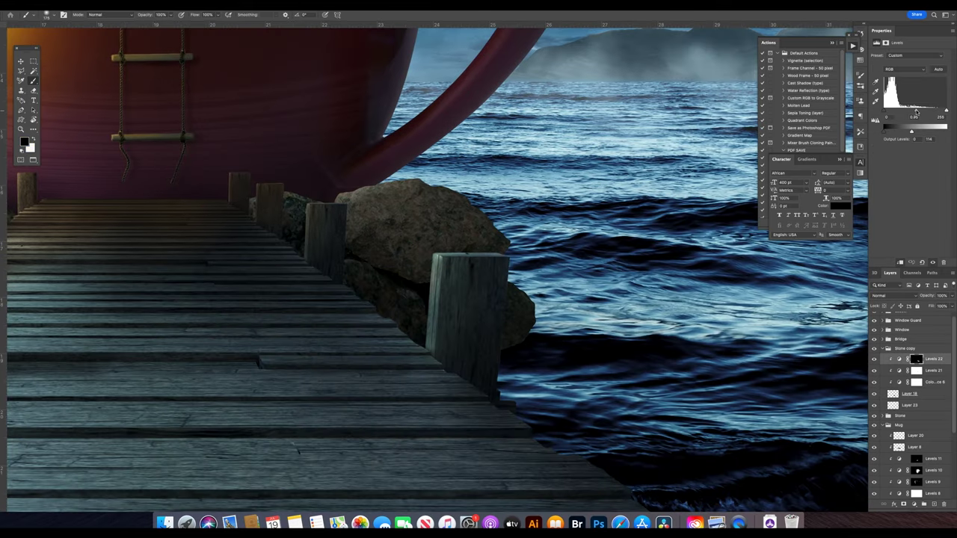
{"action": "left_click", "coordinate": [916, 359]}
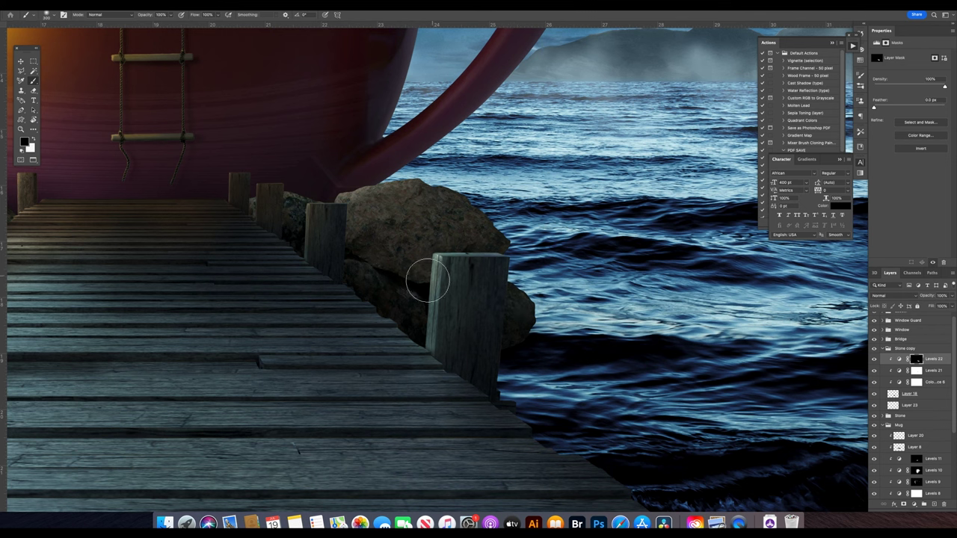
{"action": "key", "text": "z"}
{"action": "left_click_drag", "start_coordinate": [367, 241], "coordinate": [312, 262]}
{"action": "scroll", "coordinate": [306, 273], "scroll_direction": "left", "scroll_amount": 5}
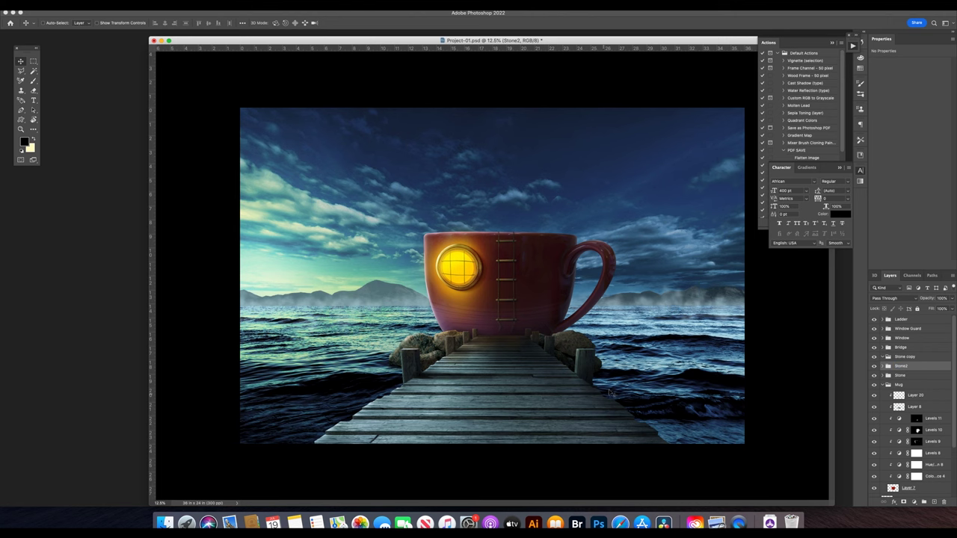
Load the splash photo's Blue channel as a selection and refine it into a mask.
{"action": "left_click", "coordinate": [910, 358]}
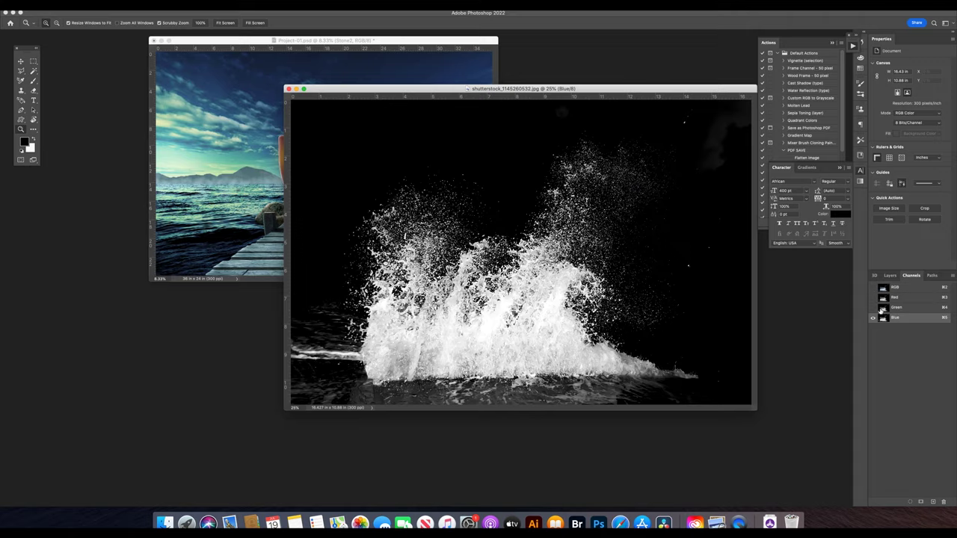
{"action": "left_click", "coordinate": [883, 317], "text": "super"}
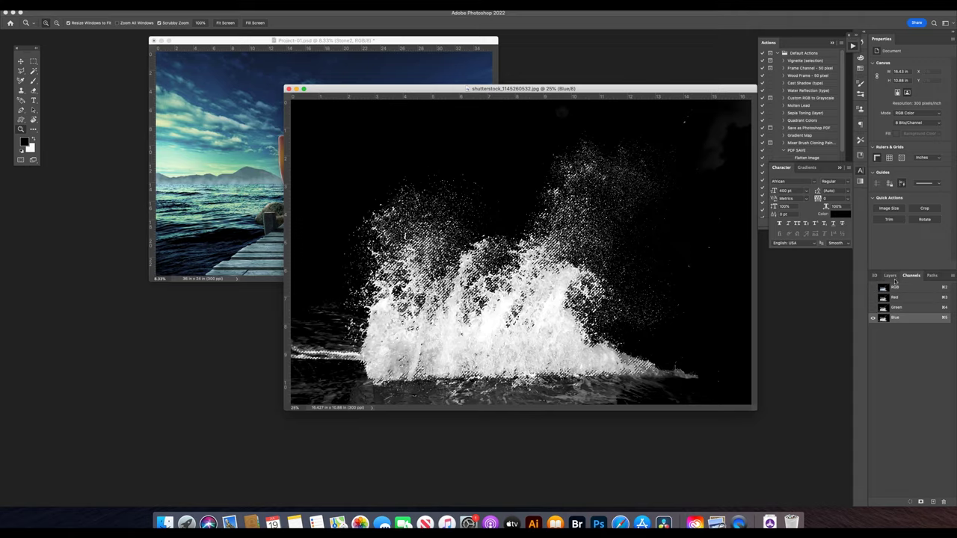
{"action": "left_click", "coordinate": [889, 275]}
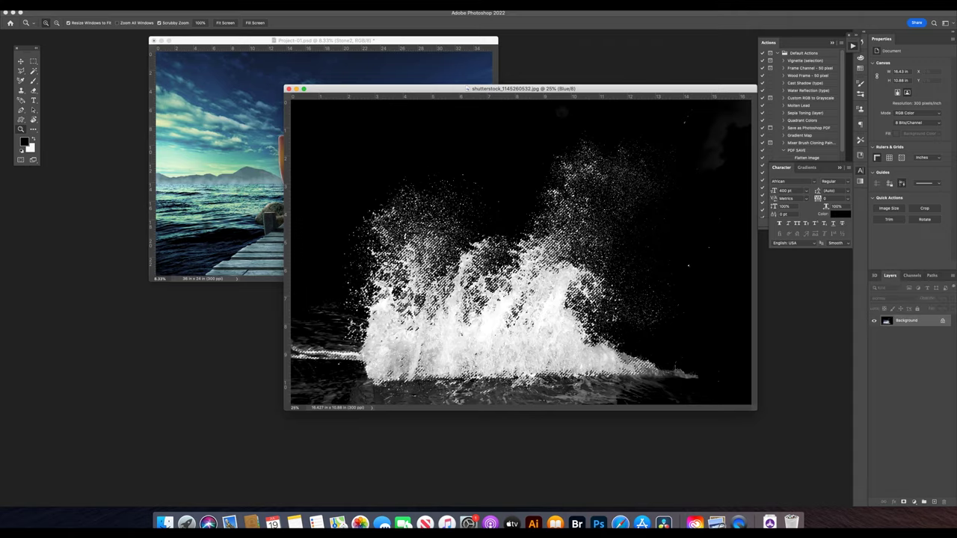
{"action": "key", "text": "alt+super+r"}
{"action": "left_click", "coordinate": [941, 495]}
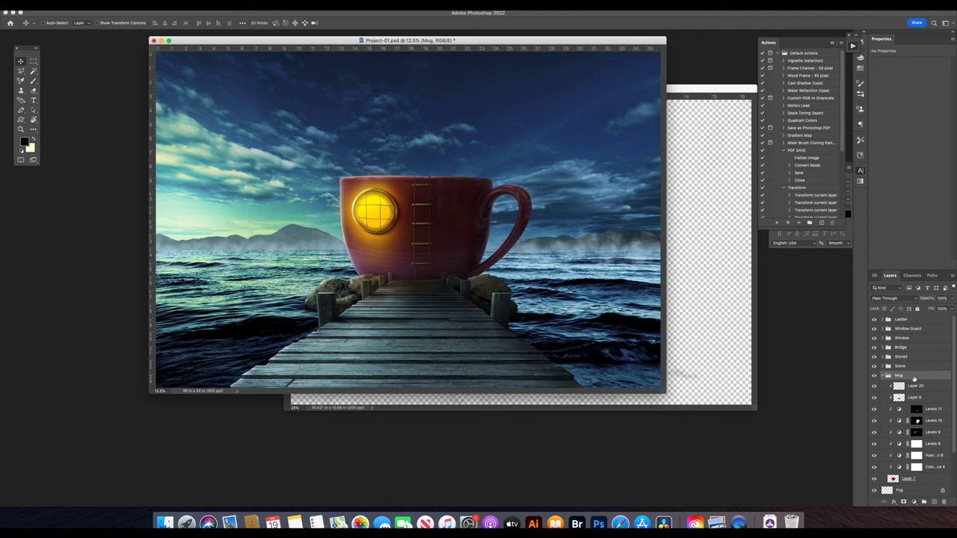
Drag the splash into Project-01, distort it against the left rock, and mask it below Mug.
{"action": "mouse_move", "coordinate": [913, 379]}
{"action": "left_mouse_down"}
{"action": "mouse_move", "coordinate": [408, 247]}
{"action": "mouse_move", "coordinate": [336, 275]}
{"action": "mouse_move", "coordinate": [358, 290]}
{"action": "left_mouse_up"}
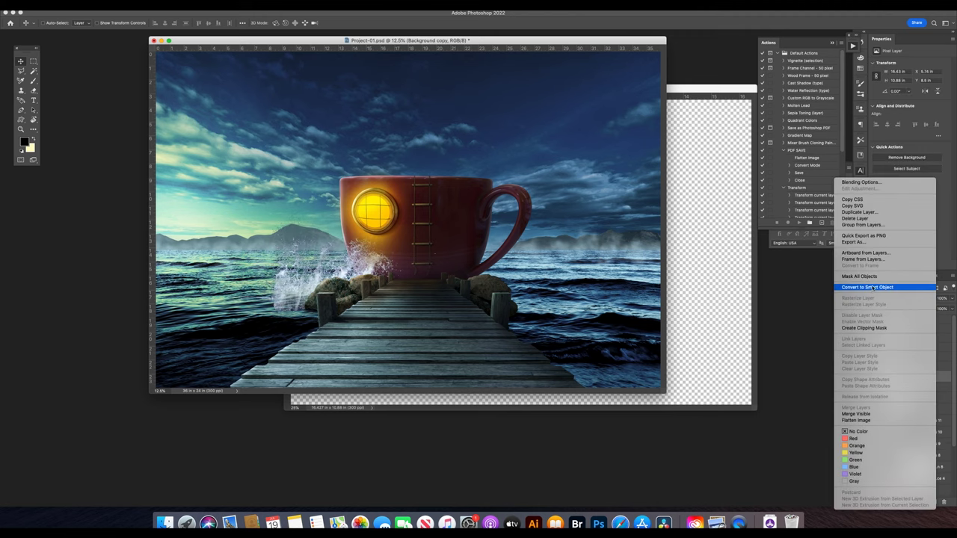
{"action": "key", "text": "ctrl+t"}
{"action": "right_click", "coordinate": [348, 256]}
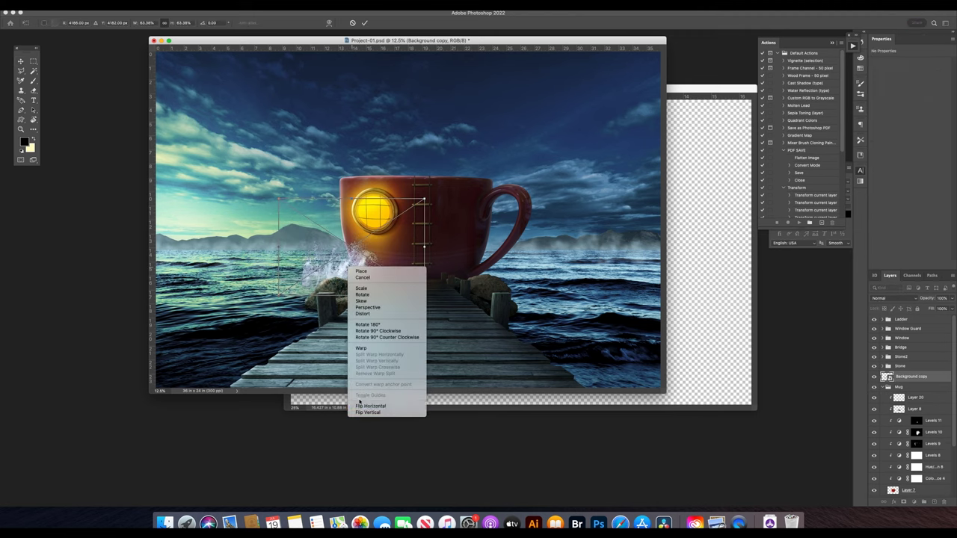
{"action": "left_click", "coordinate": [368, 292]}
{"action": "left_click_drag", "start_coordinate": [331, 177], "coordinate": [258, 216]}
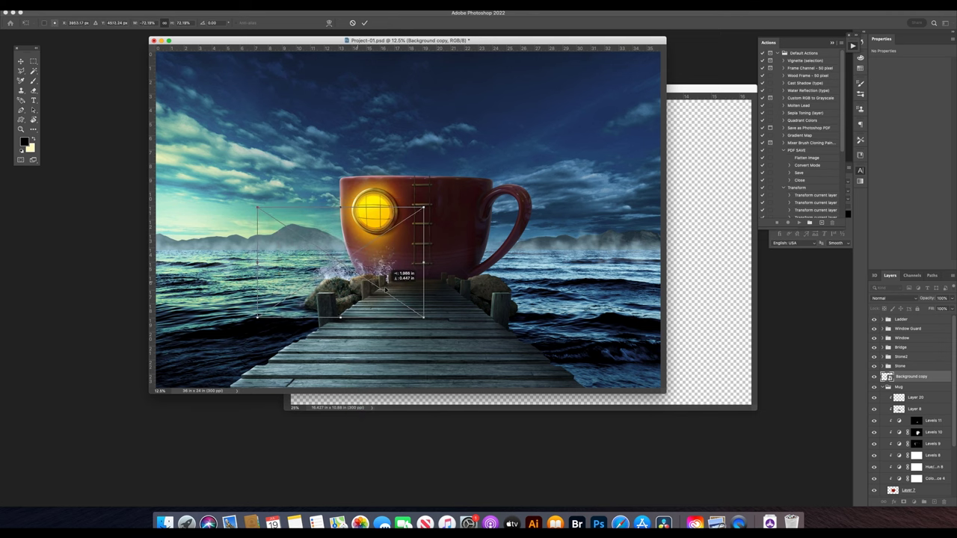
{"action": "right_click", "coordinate": [348, 263]}
{"action": "left_click", "coordinate": [366, 295]}
{"action": "left_click_drag", "start_coordinate": [338, 262], "coordinate": [380, 260]}
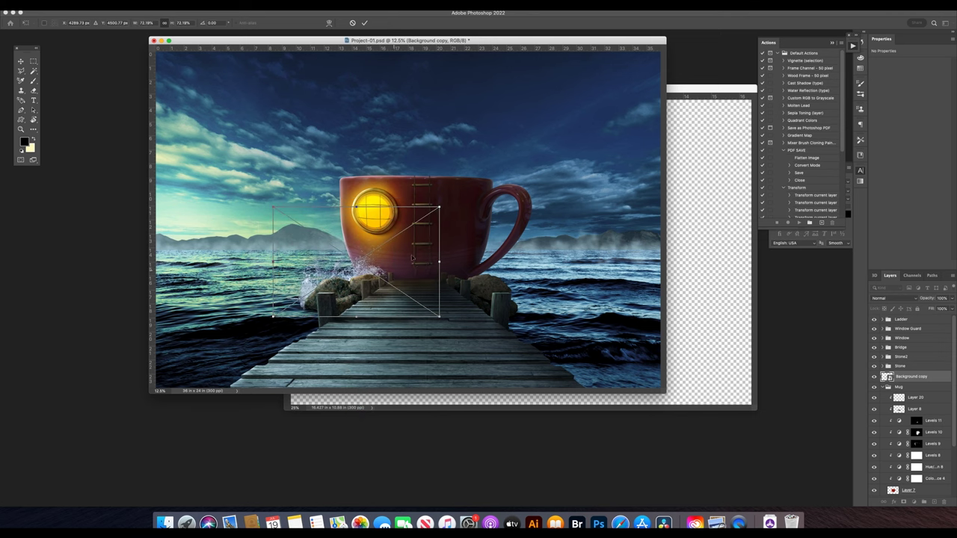
{"action": "key", "text": "Return"}
{"action": "left_click_drag", "start_coordinate": [912, 376], "coordinate": [912, 386]}
{"action": "key", "text": "ctrl+plus"}
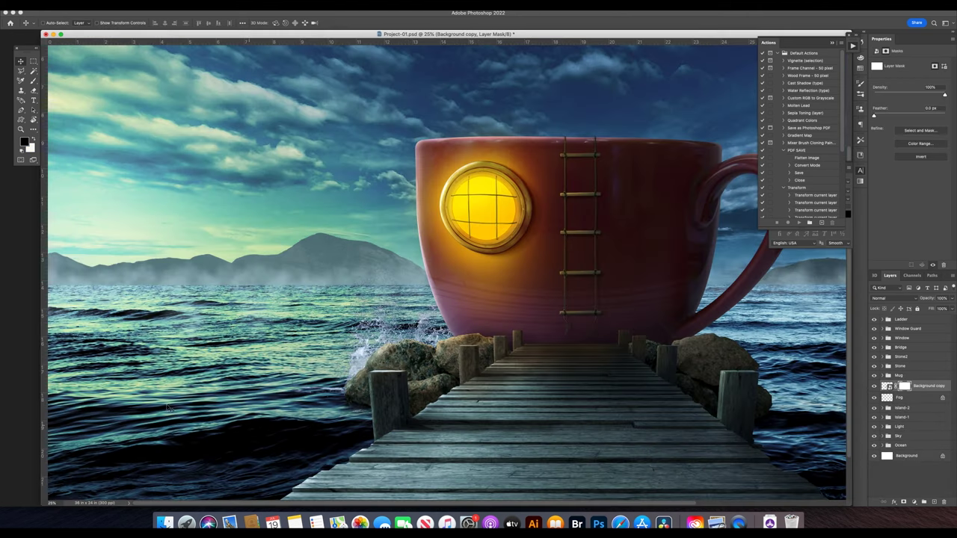
Paint black on the splash mask to hide the bright foam along the rock's edge.
{"action": "key", "text": "e"}
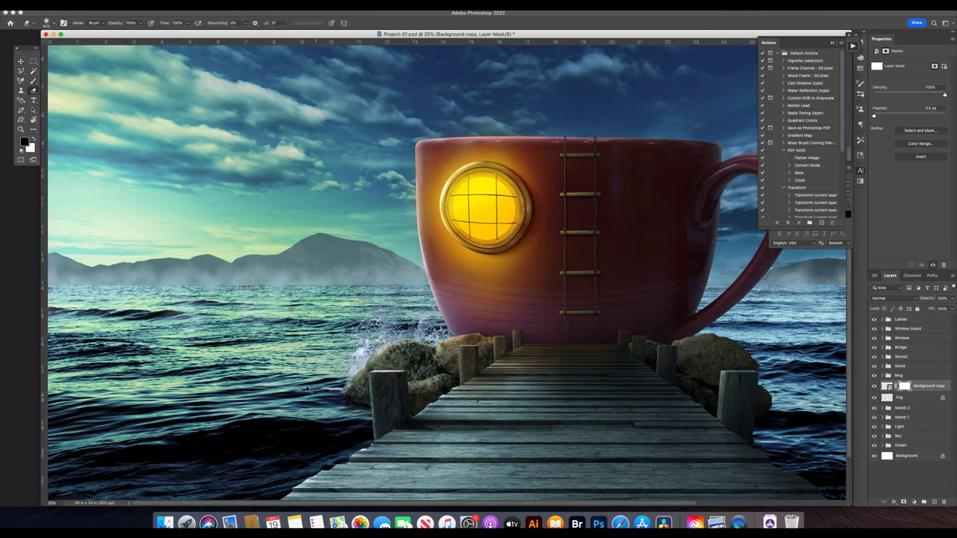
{"action": "key", "text": "ctrl+plus"}
{"action": "key", "text": "x"}
{"action": "left_click_drag", "start_coordinate": [315, 429], "coordinate": [258, 421]}
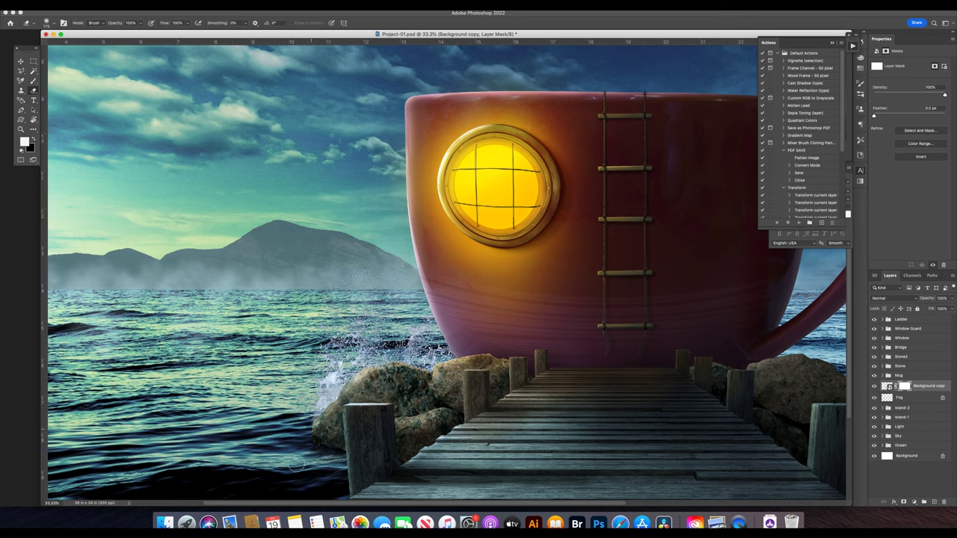
{"action": "key", "text": "v"}
{"action": "key", "text": "ctrl+0"}
Add a colorized Hue/Saturation adjustment to the splash with hue 178 and saturation 31.
{"action": "left_click", "coordinate": [887, 386]}
{"action": "left_click", "coordinate": [914, 502]}
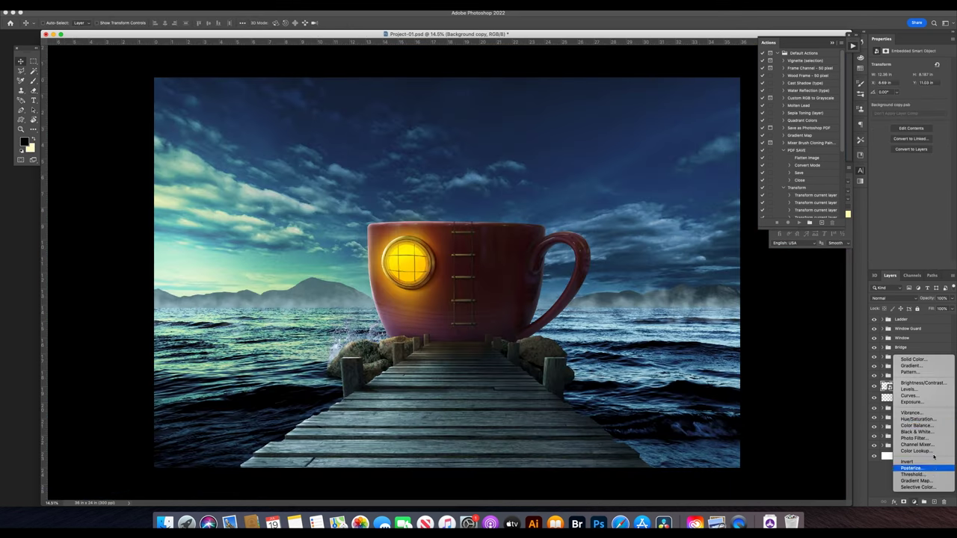
{"action": "left_click", "coordinate": [926, 420]}
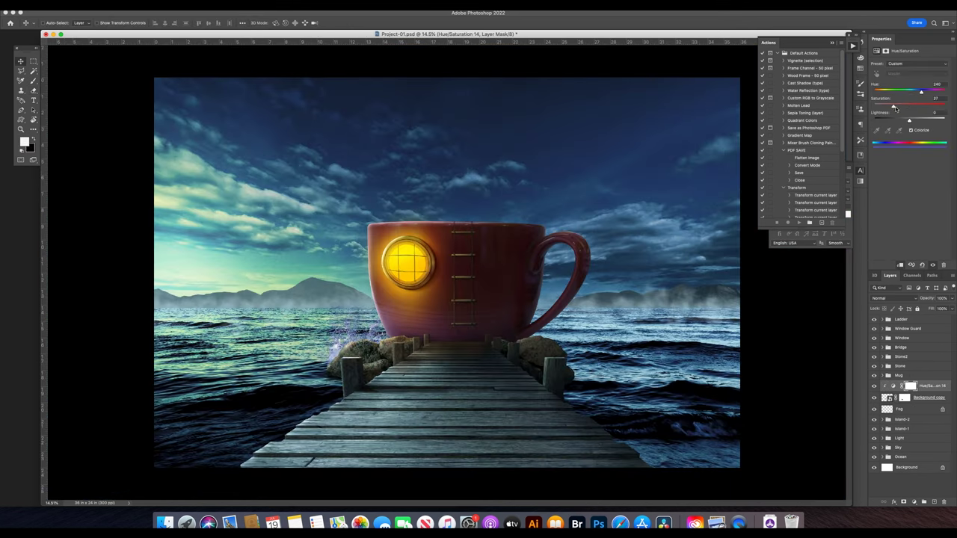
{"action": "left_click_drag", "start_coordinate": [920, 93], "coordinate": [909, 93]}
{"action": "key", "text": "z"}
{"action": "left_click", "coordinate": [235, 400]}
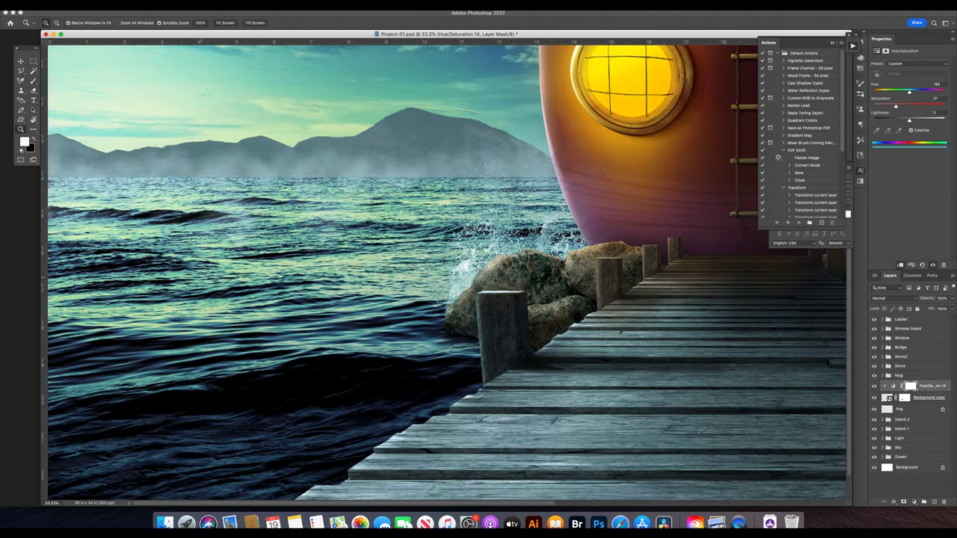
{"action": "key", "text": "v"}
{"action": "key", "text": "ctrl+minus"}
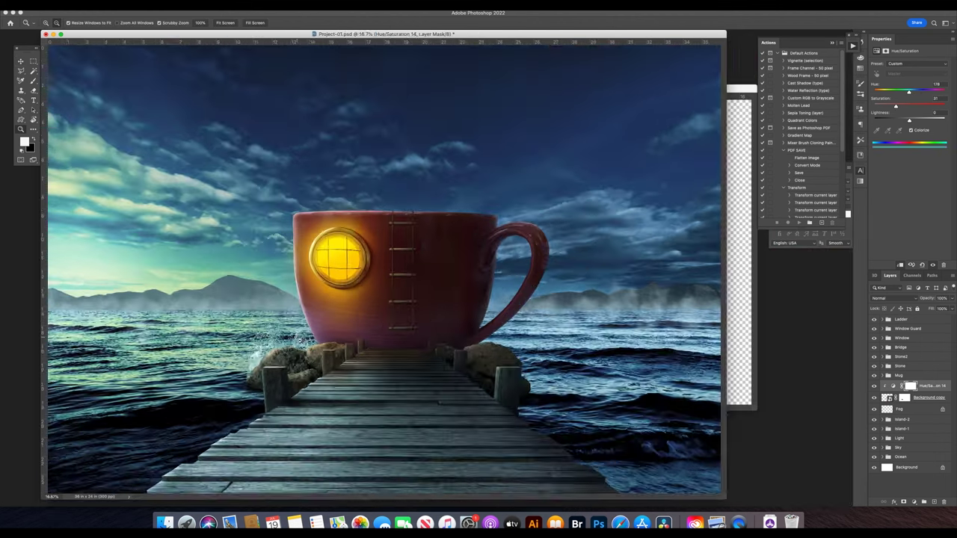
{"action": "left_click", "coordinate": [277, 349], "text": "ctrl"}
{"action": "scroll", "coordinate": [277, 348], "scroll_direction": "up", "scroll_amount": 1}
Group the splash with its Hue/Saturation tint and duplicate the group onto the right rock.
{"action": "key", "text": "ctrl+minus"}
{"action": "key", "text": "ctrl+minus"}
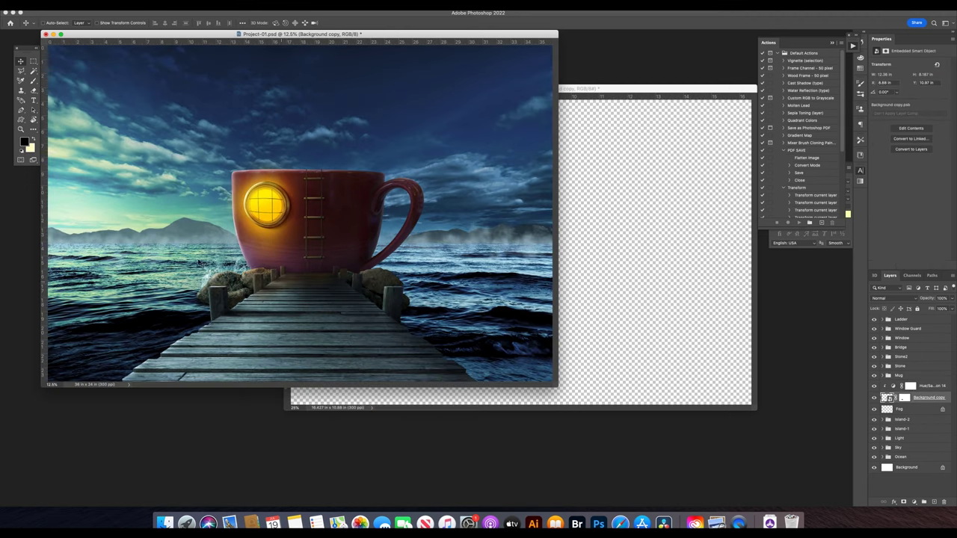
{"action": "left_click", "coordinate": [916, 386], "text": "shift"}
{"action": "key", "text": "ctrl+g"}
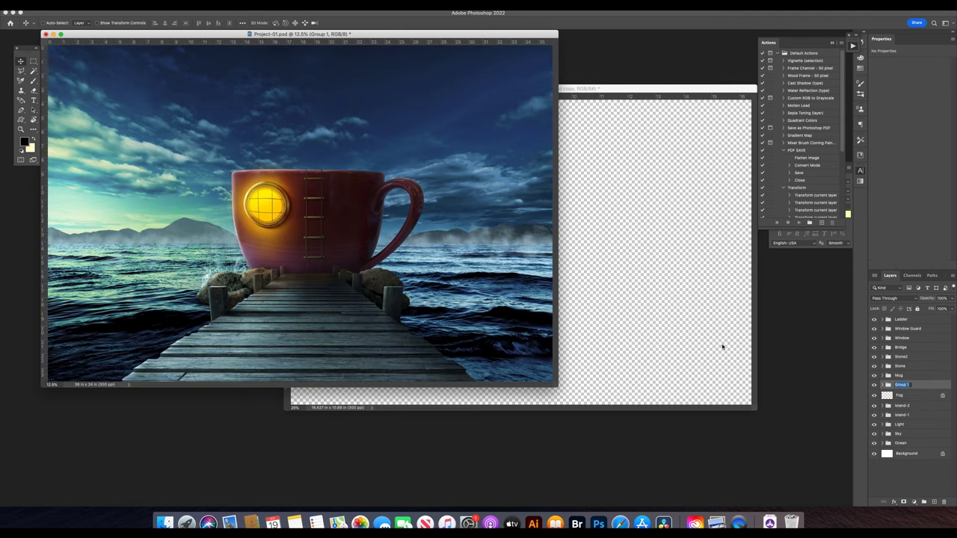
{"action": "left_click_drag", "start_coordinate": [722, 347], "coordinate": [429, 302]}
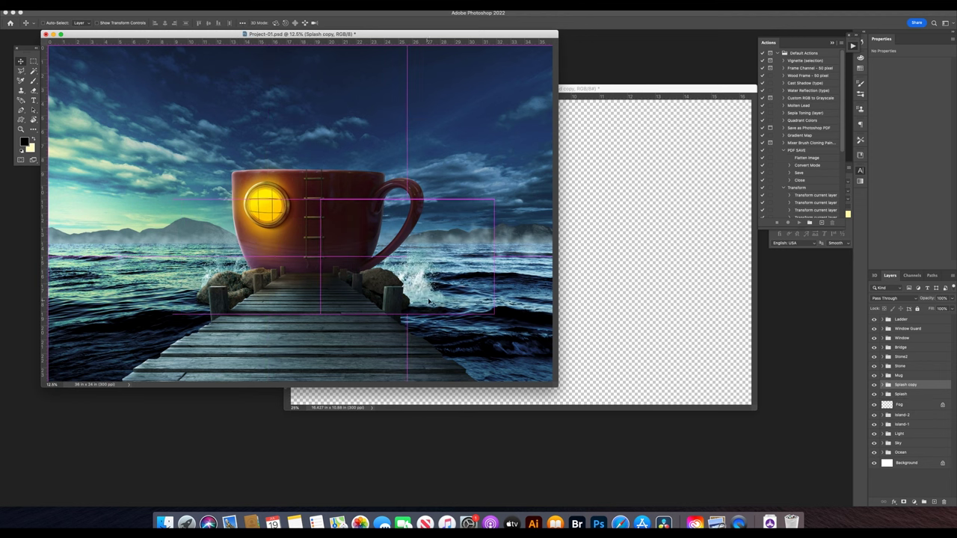
Add a Levels adjustment to the copied splash, lowering white output and adjusting midtones.
{"action": "left_click", "coordinate": [883, 384]}
{"action": "left_click", "coordinate": [912, 394]}
{"action": "left_click", "coordinate": [913, 503]}
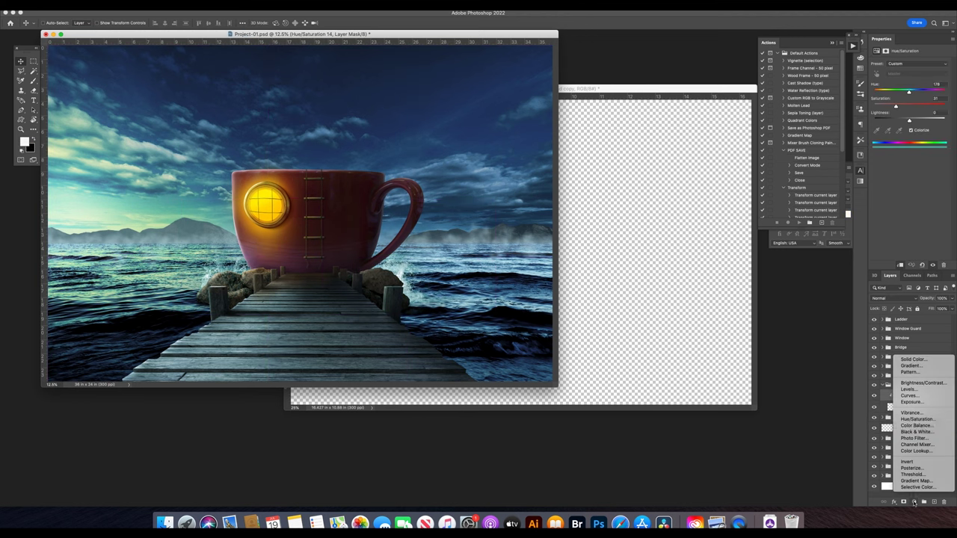
{"action": "left_click", "coordinate": [910, 390]}
{"action": "mouse_move", "coordinate": [921, 139]}
{"action": "left_mouse_down"}
{"action": "mouse_move", "coordinate": [919, 127]}
{"action": "mouse_move", "coordinate": [925, 139]}
{"action": "mouse_move", "coordinate": [941, 125]}
{"action": "left_mouse_up"}
{"action": "key", "text": "ctrl+plus"}
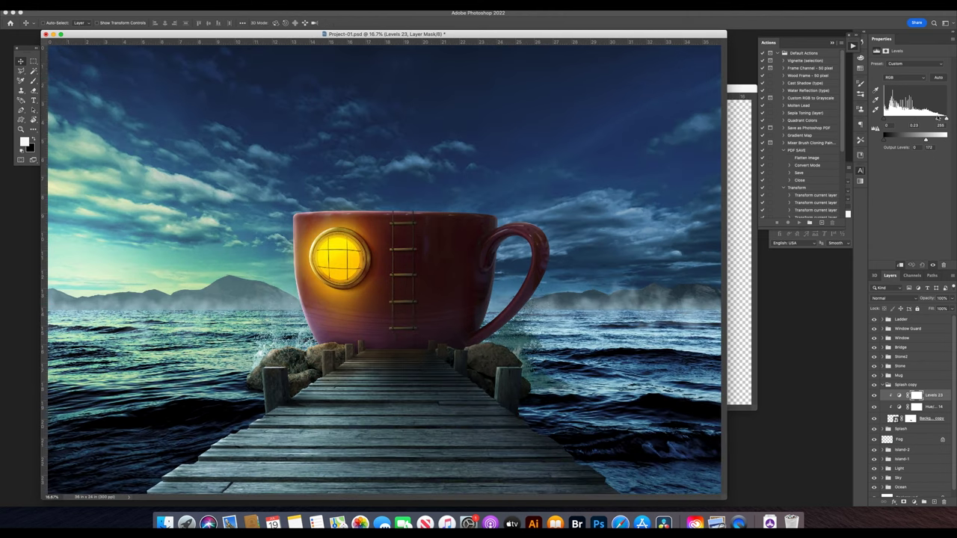
{"action": "key", "text": "Tab"}
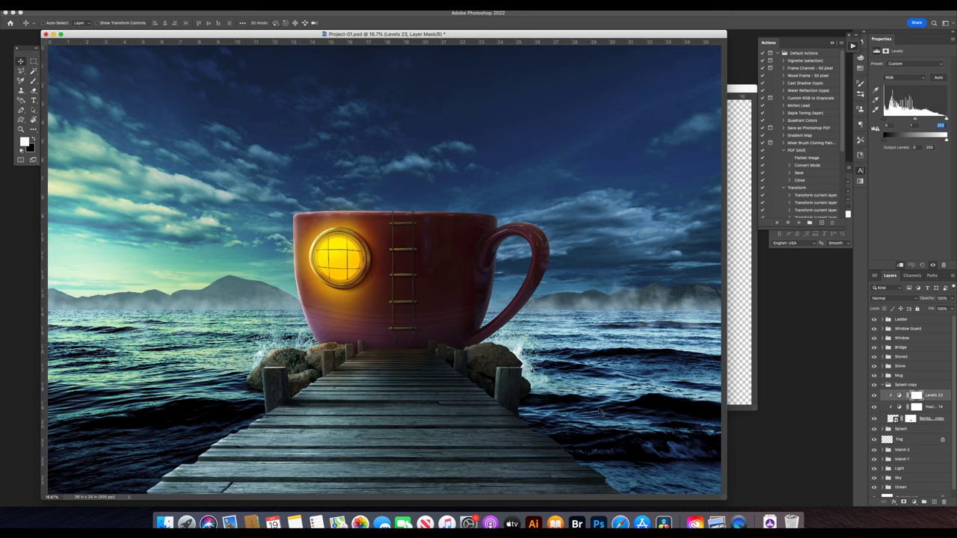
Close the shutterstock splash source photo without saving changes.
{"action": "left_click", "coordinate": [910, 418]}
{"action": "key", "text": "ctrl+minus"}
{"action": "key", "text": "ctrl+minus"}
{"action": "left_click_drag", "start_coordinate": [143, 35], "coordinate": [278, 109]}
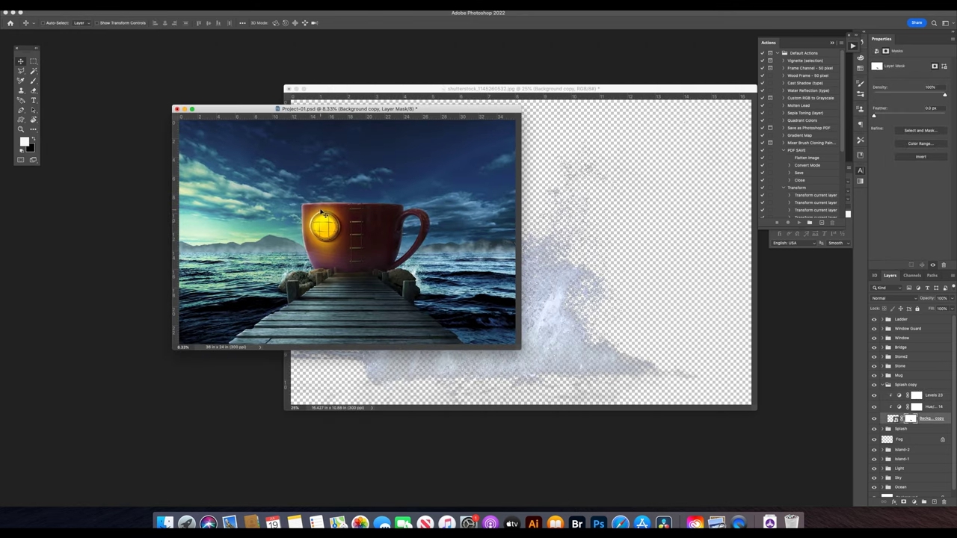
{"action": "key", "text": "super+w"}
{"action": "left_click", "coordinate": [423, 165]}
{"action": "key", "text": "super+plus"}
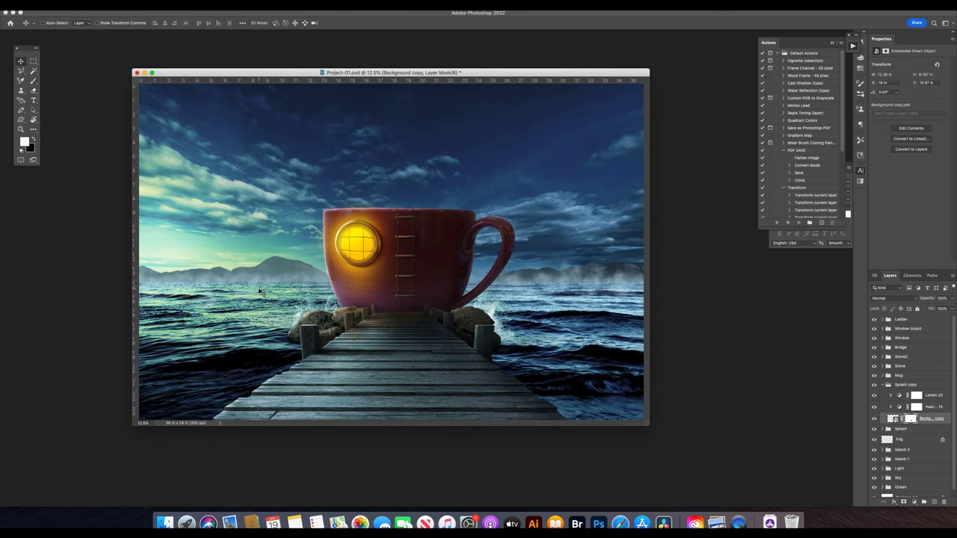
{"action": "left_click", "coordinate": [884, 438]}
{"action": "left_click", "coordinate": [915, 486]}
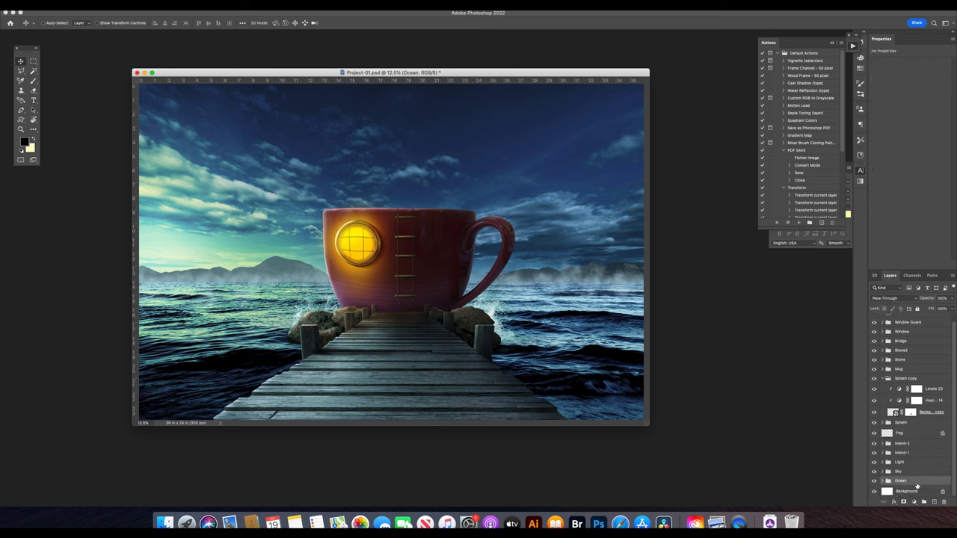
Add Levels 24 in the Ocean group lifting shadows to 24, masked to the left horizon strip.
{"action": "left_click", "coordinate": [883, 481]}
{"action": "left_click", "coordinate": [914, 502]}
{"action": "left_click", "coordinate": [905, 397]}
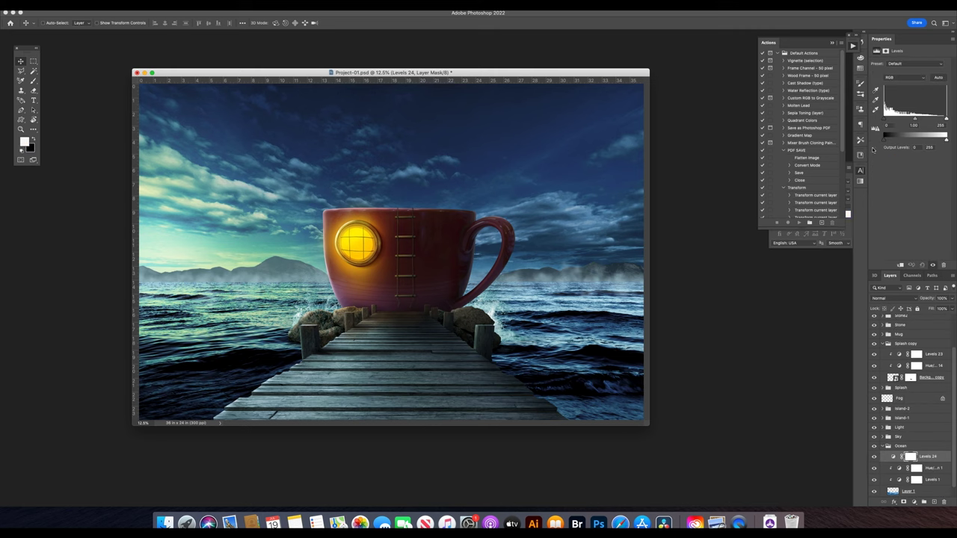
{"action": "left_click_drag", "start_coordinate": [885, 141], "coordinate": [891, 141]}
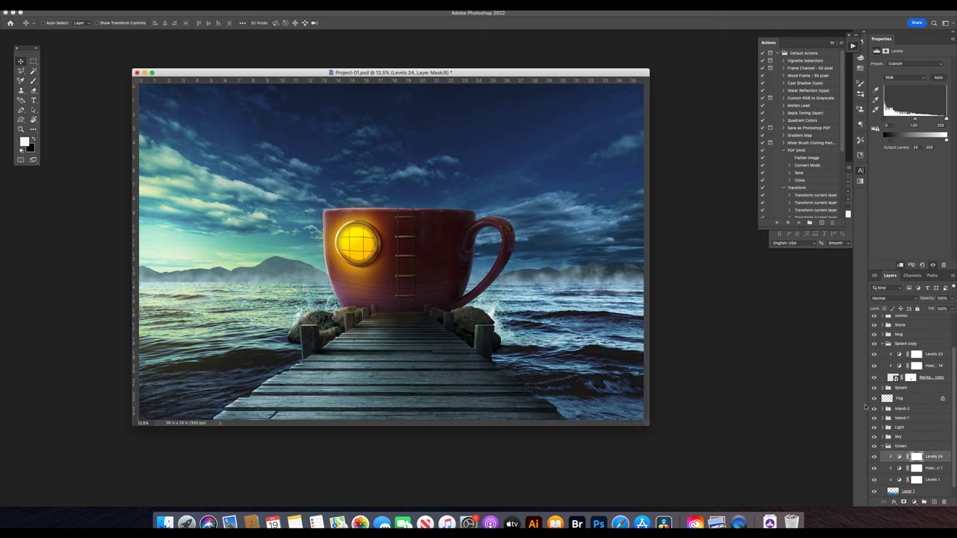
{"action": "key", "text": "ctrl+i"}
{"action": "key", "text": "b"}
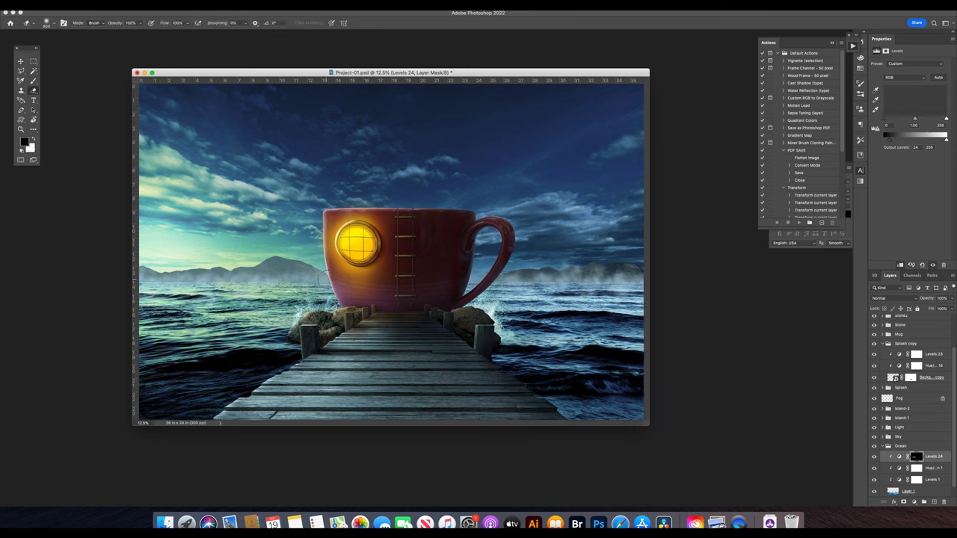
{"action": "left_click_drag", "start_coordinate": [142, 287], "coordinate": [325, 273]}
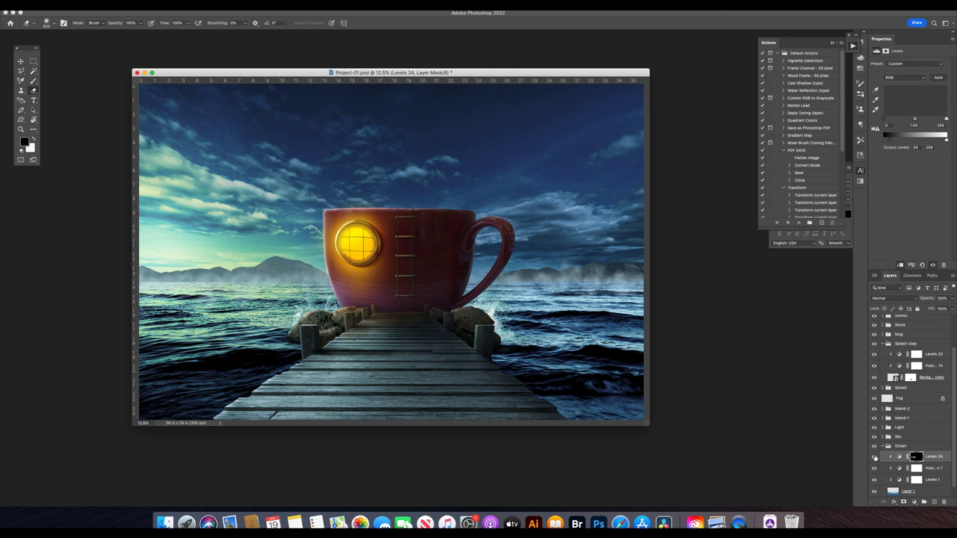
Add Levels 25 darkening the ocean to white output 178, with its mask inverted.
{"action": "left_click", "coordinate": [913, 502]}
{"action": "left_click", "coordinate": [909, 390]}
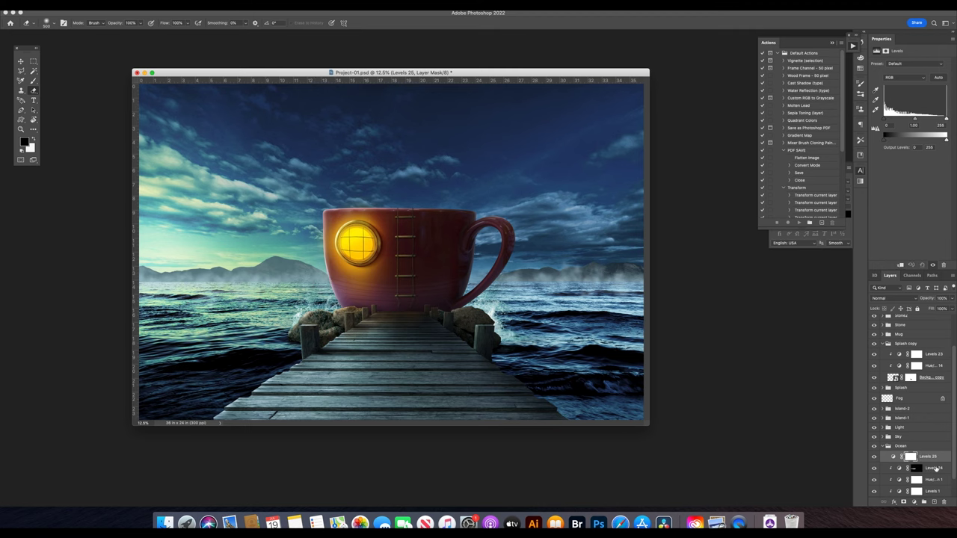
{"action": "left_click_drag", "start_coordinate": [946, 139], "coordinate": [927, 139]}
{"action": "left_click", "coordinate": [916, 456]}
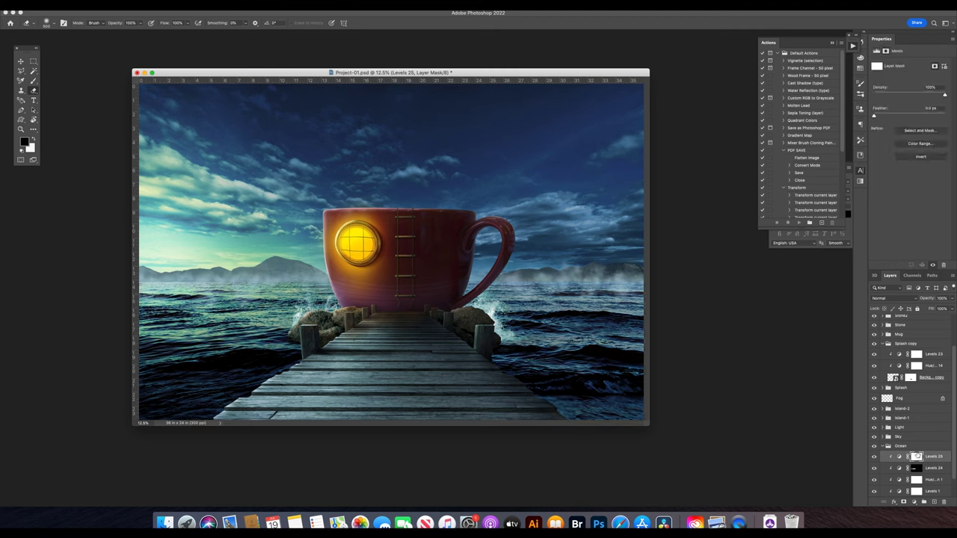
{"action": "key", "text": "ctrl+i"}
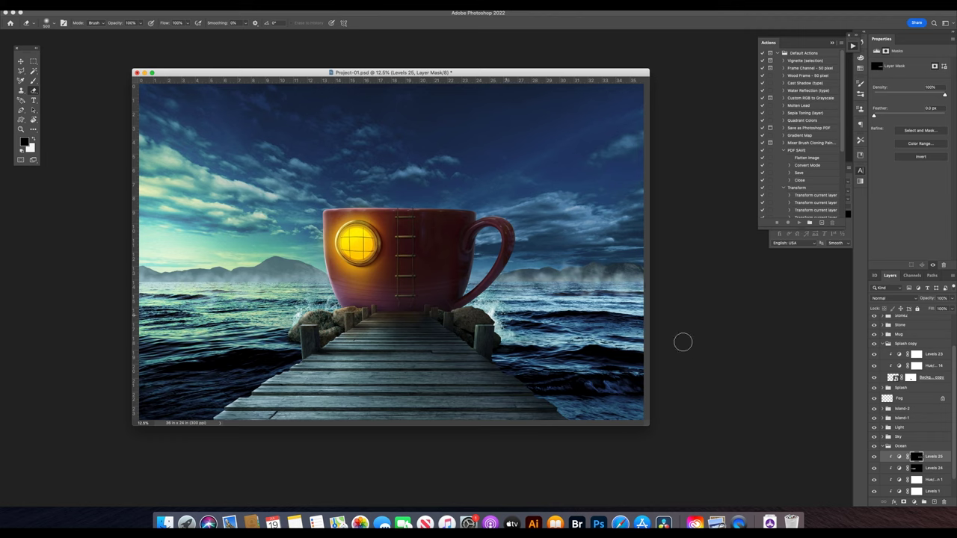
Add a sky Levels adjustment brightening midtones, hidden behind an inverted black mask.
{"action": "left_click", "coordinate": [883, 446]}
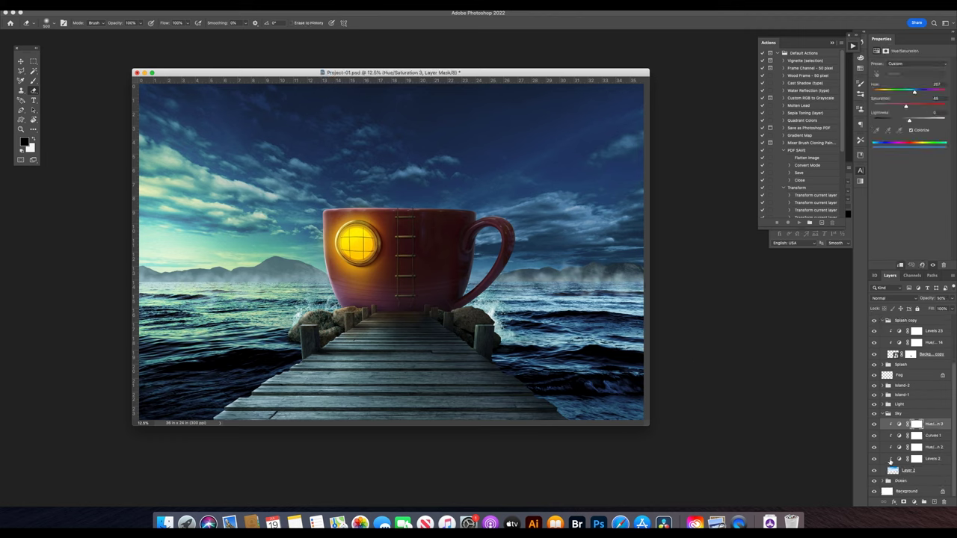
{"action": "left_click", "coordinate": [913, 502]}
{"action": "left_click", "coordinate": [908, 384]}
{"action": "left_click_drag", "start_coordinate": [915, 119], "coordinate": [910, 120]}
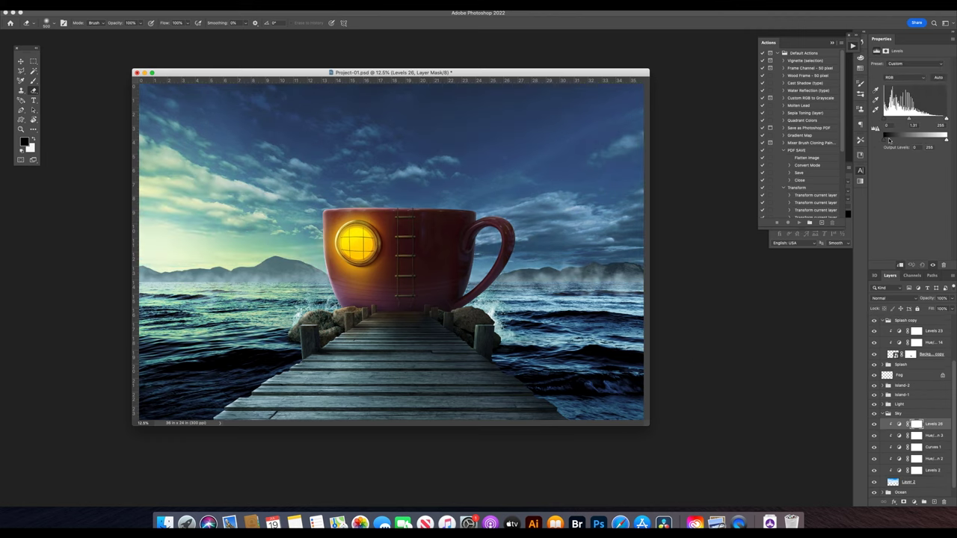
{"action": "left_click", "coordinate": [916, 424]}
{"action": "key", "text": "ctrl+i"}
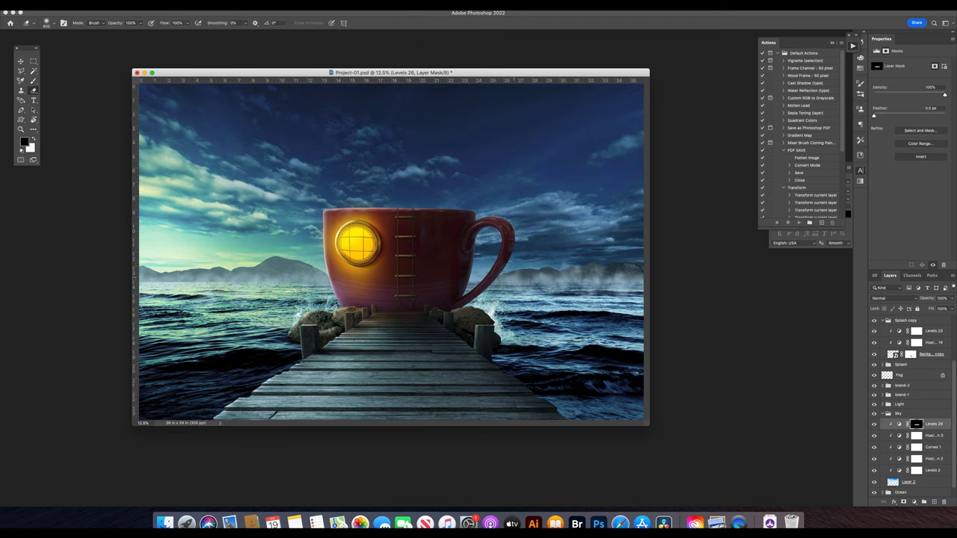
Open IMG_8076.HEIC and crop it tightly around the seated man.
{"action": "key", "text": "v"}
{"action": "left_click", "coordinate": [882, 414]}
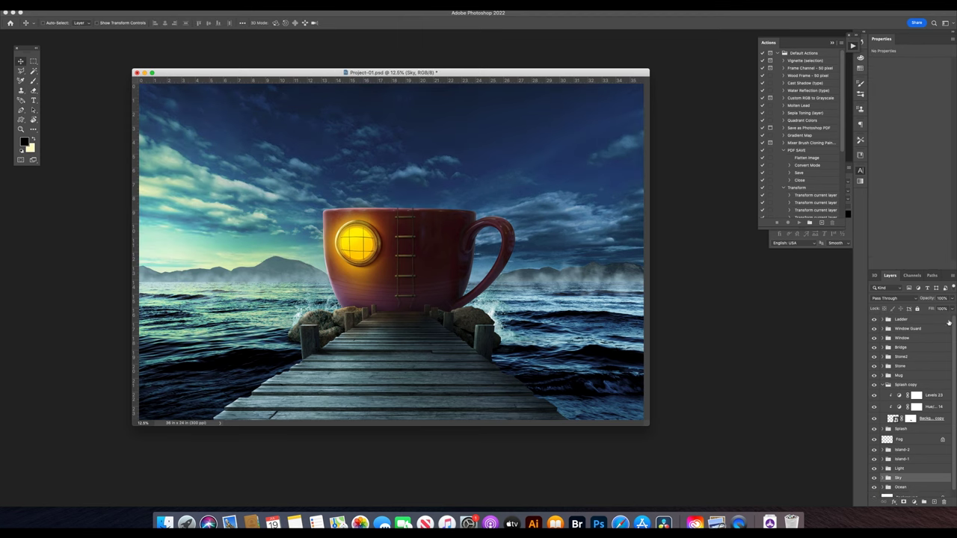
{"action": "left_click", "coordinate": [164, 522]}
{"action": "left_click", "coordinate": [598, 522]}
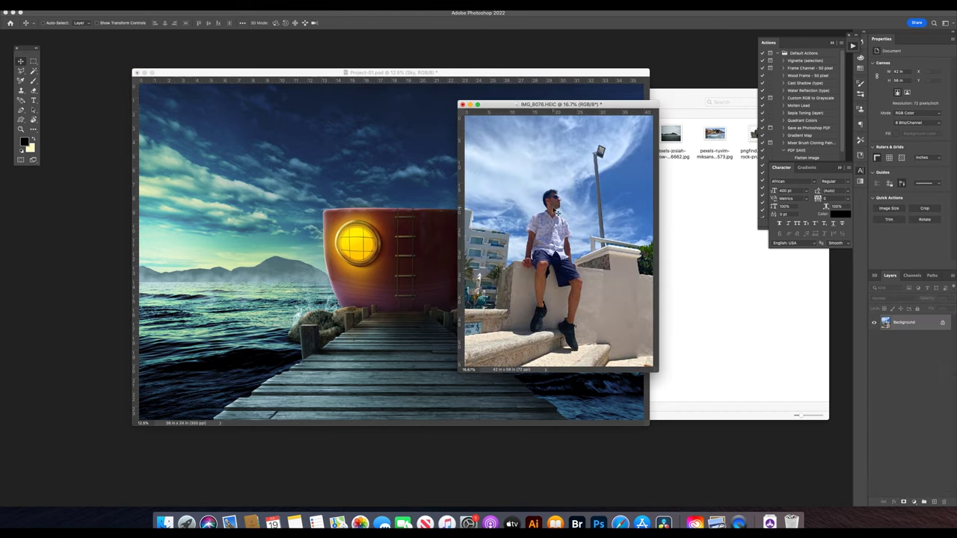
{"action": "key", "text": "c"}
{"action": "left_click_drag", "start_coordinate": [514, 149], "coordinate": [604, 333]}
{"action": "key", "text": "Return"}
Lasso-select the man, refining the arm, hand and sunglasses edge.
{"action": "key", "text": "z"}
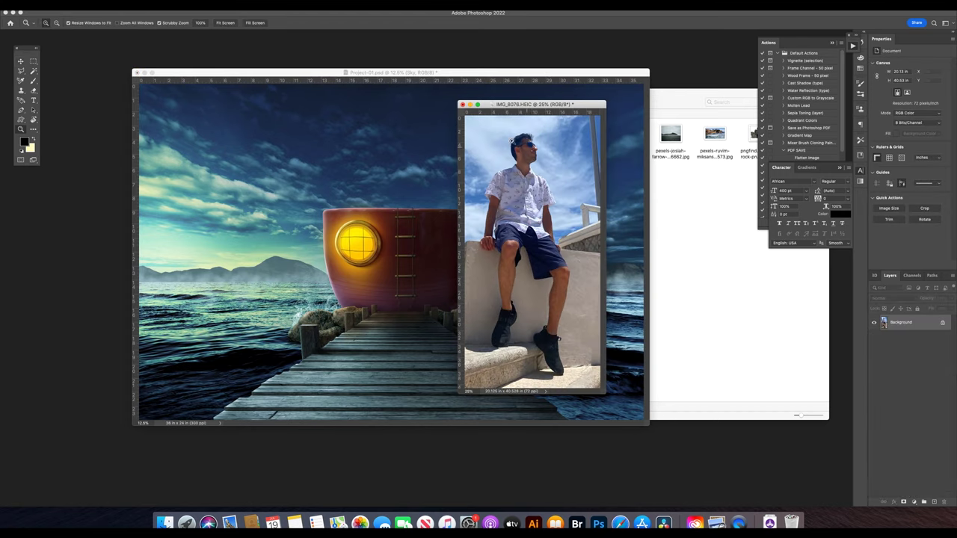
{"action": "left_click_drag", "start_coordinate": [533, 225], "coordinate": [568, 224]}
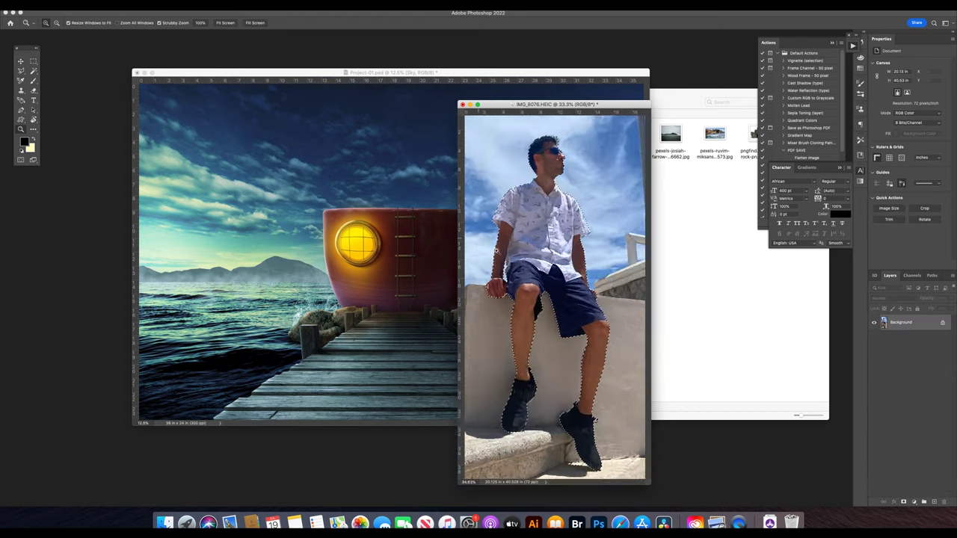
{"action": "key", "text": "l"}
{"action": "mouse_move", "coordinate": [546, 160]}
{"action": "left_mouse_down"}
{"action": "mouse_move", "coordinate": [554, 448]}
{"action": "mouse_move", "coordinate": [568, 435]}
{"action": "left_mouse_up"}
{"action": "key", "text": "alt"}
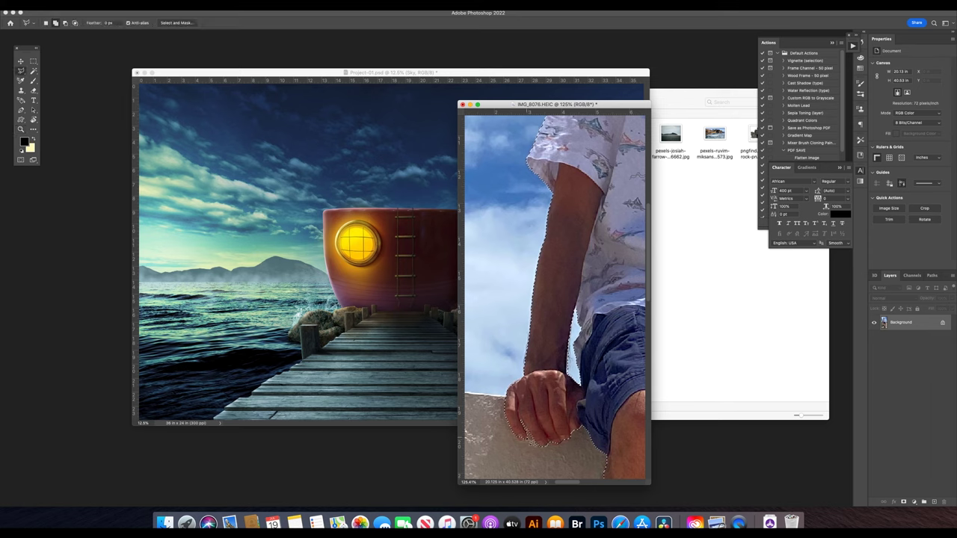
{"action": "scroll", "coordinate": [565, 344], "scroll_direction": "up", "scroll_amount": 1}
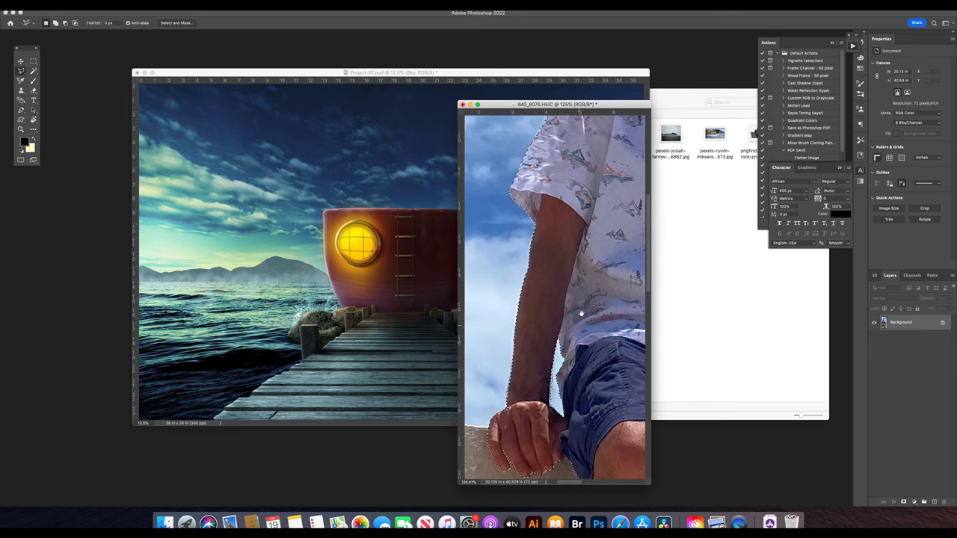
{"action": "scroll", "coordinate": [568, 225], "scroll_direction": "up", "scroll_amount": 5}
{"action": "key", "text": "shift"}
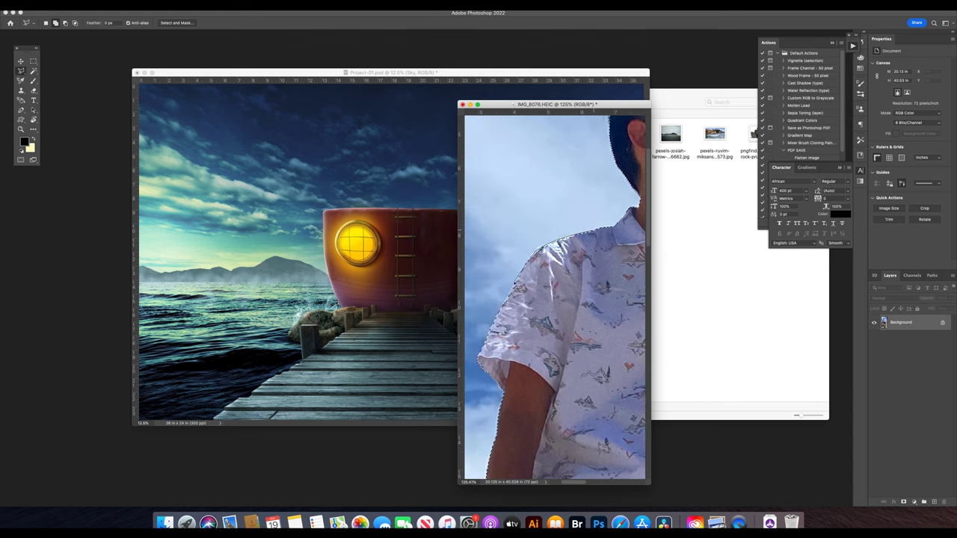
{"action": "scroll", "coordinate": [585, 274], "scroll_direction": "up", "scroll_amount": 5}
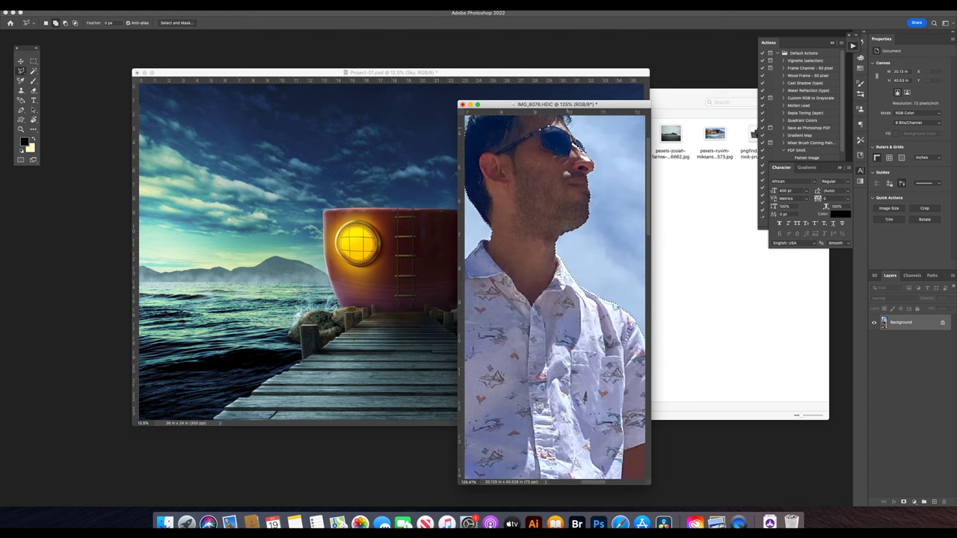
{"action": "left_click_drag", "start_coordinate": [582, 148], "coordinate": [556, 131]}
Fix the man's lasso selection along the shoe's sole.
{"action": "scroll", "coordinate": [544, 198], "scroll_direction": "down", "scroll_amount": 2}
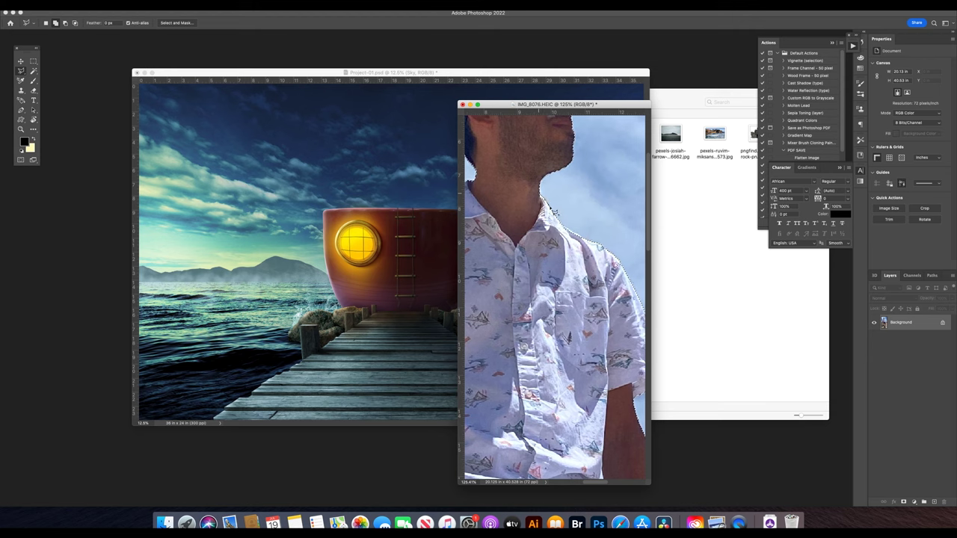
{"action": "scroll", "coordinate": [566, 232], "scroll_direction": "down", "scroll_amount": 3}
{"action": "scroll", "coordinate": [538, 247], "scroll_direction": "down", "scroll_amount": 3}
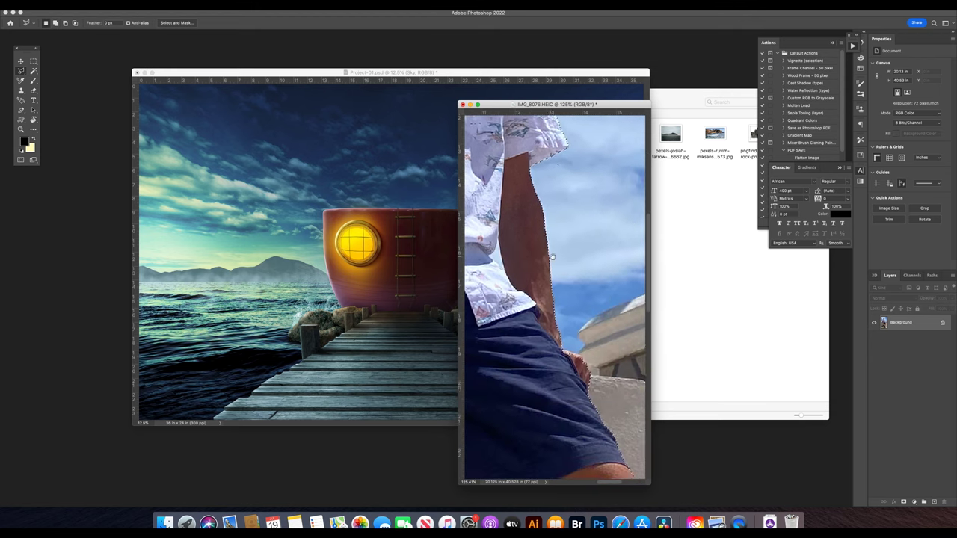
{"action": "scroll", "coordinate": [503, 262], "scroll_direction": "down", "scroll_amount": 2}
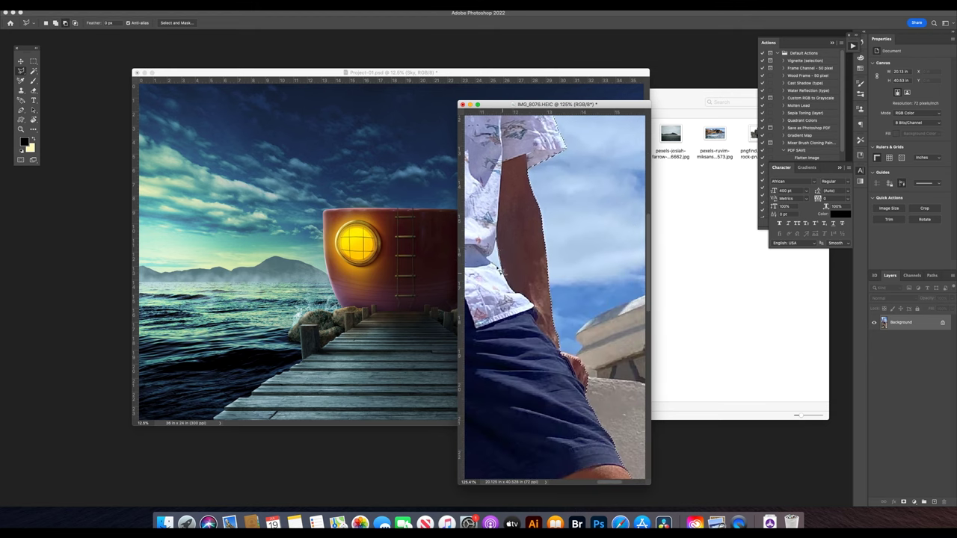
{"action": "scroll", "coordinate": [501, 271], "scroll_direction": "down", "scroll_amount": 3}
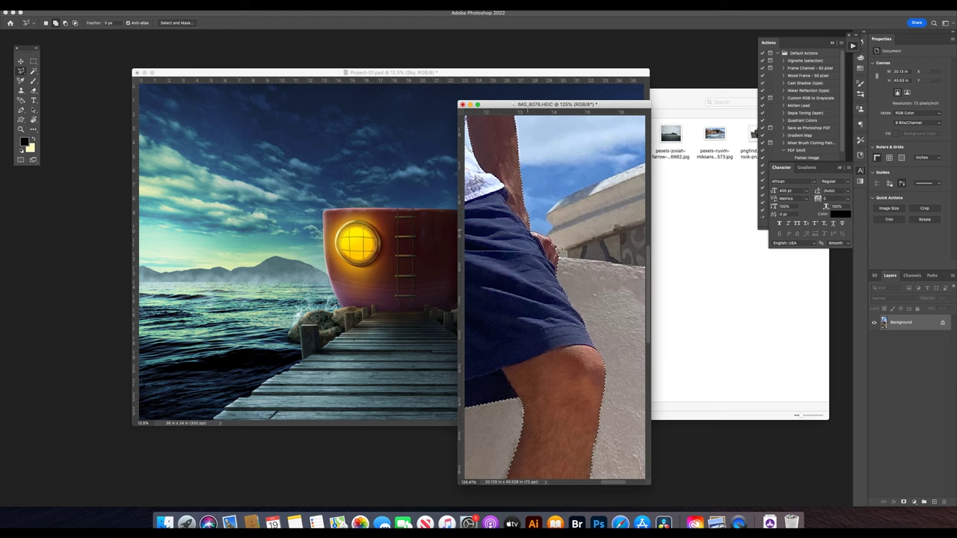
{"action": "scroll", "coordinate": [553, 258], "scroll_direction": "down", "scroll_amount": 5}
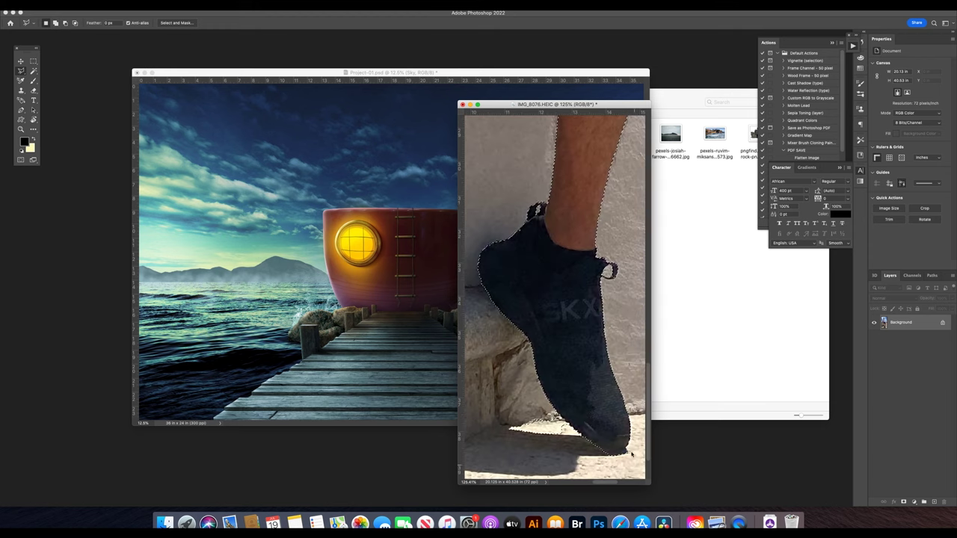
{"action": "left_click_drag", "start_coordinate": [587, 444], "coordinate": [643, 458]}
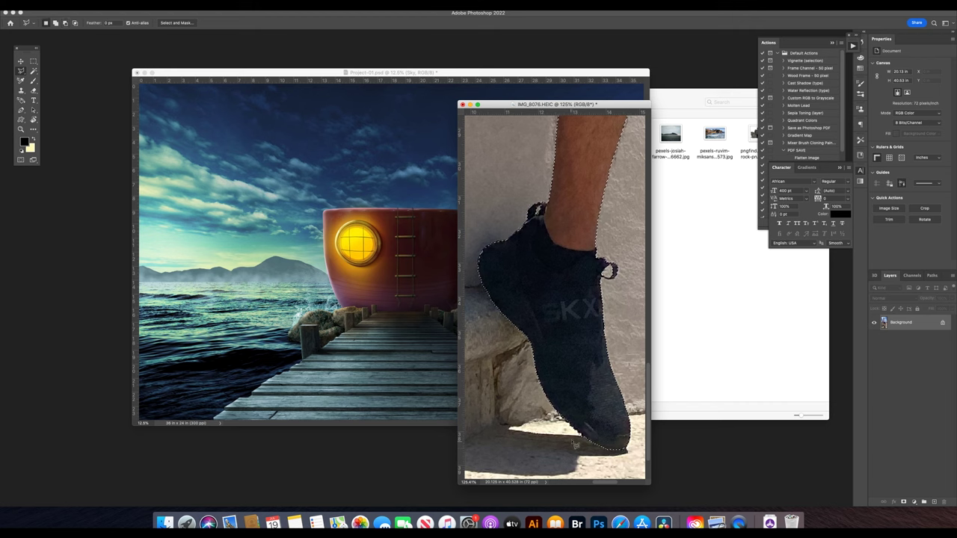
{"action": "scroll", "coordinate": [590, 208], "scroll_direction": "down", "scroll_amount": 5}
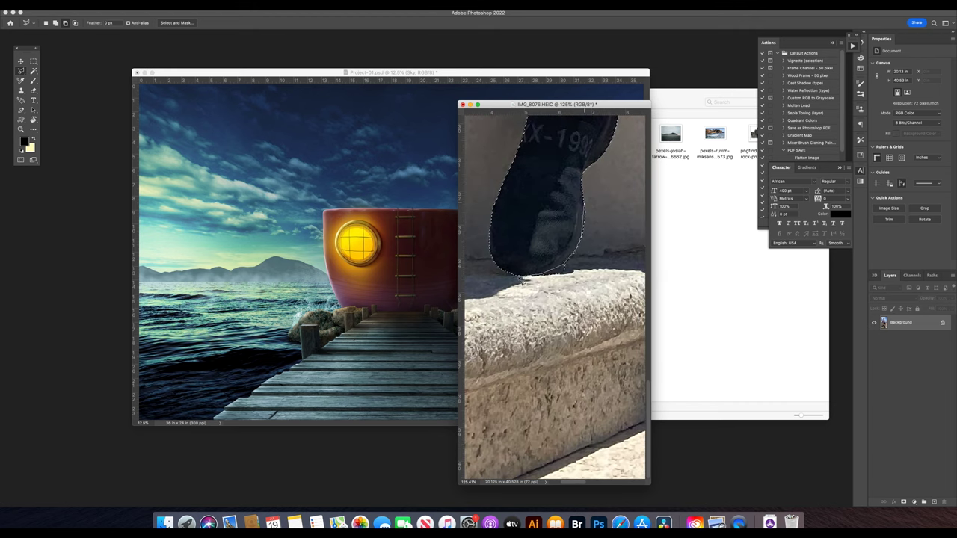
{"action": "scroll", "coordinate": [519, 278], "scroll_direction": "down", "scroll_amount": 2}
{"action": "scroll", "coordinate": [546, 279], "scroll_direction": "down", "scroll_amount": 2}
{"action": "scroll", "coordinate": [573, 280], "scroll_direction": "down", "scroll_amount": 2}
{"action": "scroll", "coordinate": [573, 279], "scroll_direction": "down", "scroll_amount": 2}
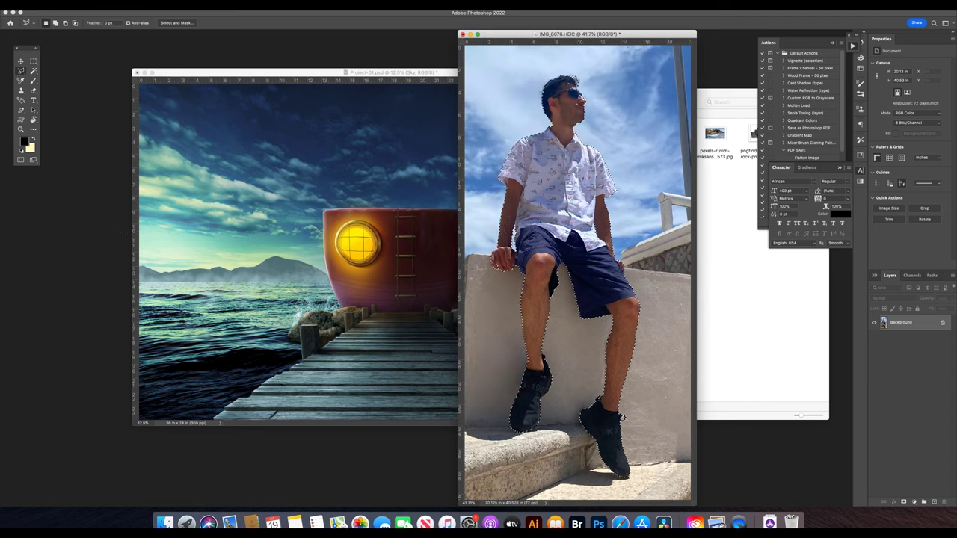
Refine the man's hair edge in Select and Mask, then drag him onto the teacup rim in Project-01.
{"action": "left_click", "coordinate": [176, 22]}
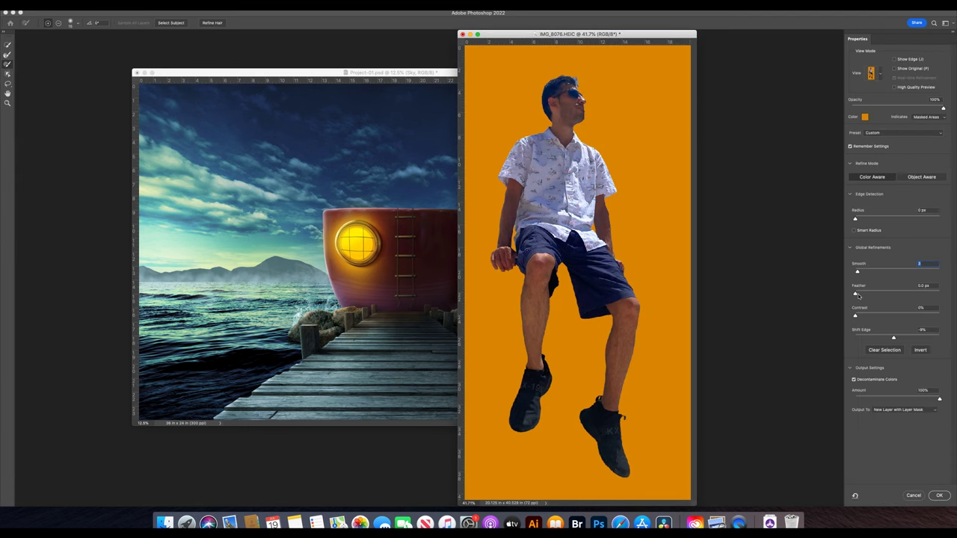
{"action": "scroll", "coordinate": [568, 112], "scroll_direction": "up", "scroll_amount": 5}
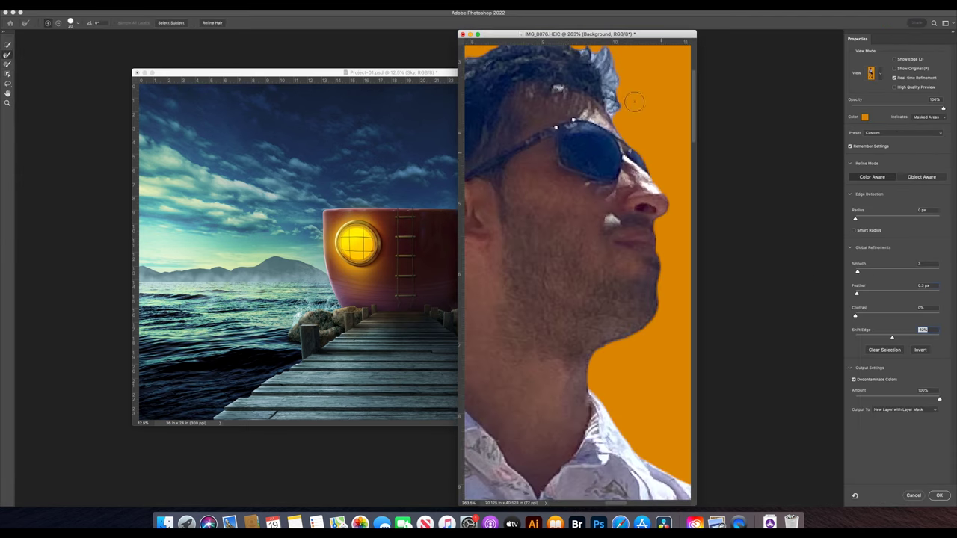
{"action": "scroll", "coordinate": [634, 96], "scroll_direction": "up", "scroll_amount": 2}
{"action": "left_click_drag", "start_coordinate": [593, 169], "coordinate": [562, 147]}
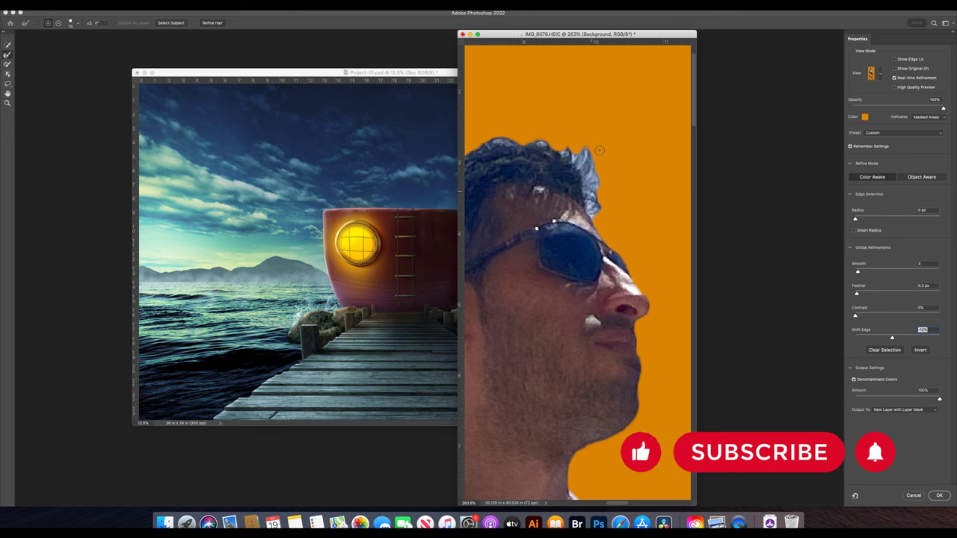
{"action": "left_click_drag", "start_coordinate": [600, 150], "coordinate": [590, 213]}
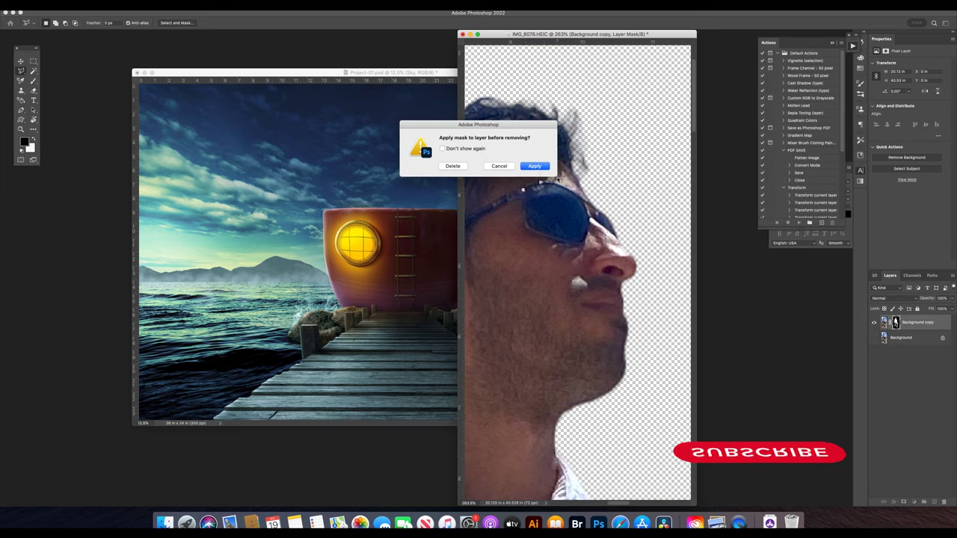
{"action": "left_click_drag", "start_coordinate": [390, 232], "coordinate": [522, 189]}
{"action": "key", "text": "z"}
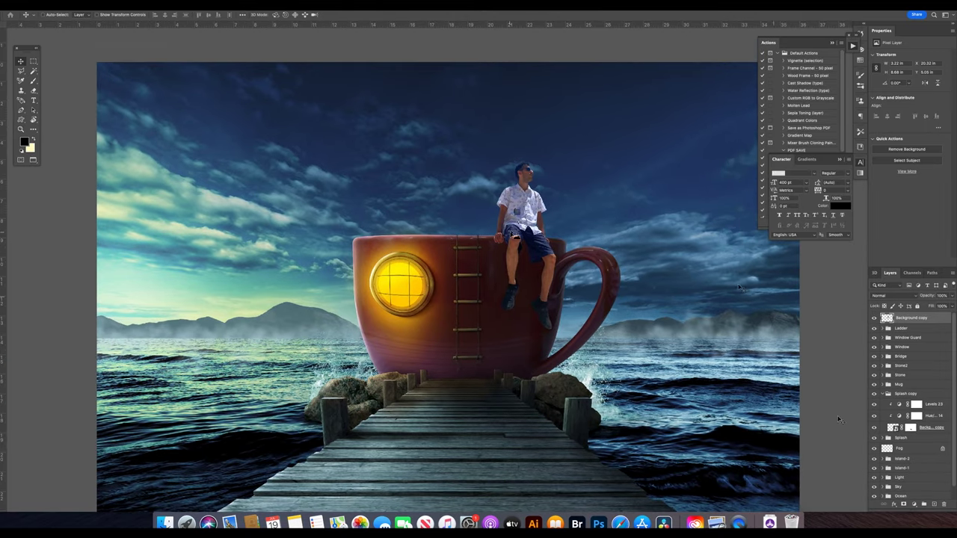
Clip Color Balance and Levels adjustments to the man, lowering the Levels white output.
{"action": "left_click", "coordinate": [913, 506]}
{"action": "left_click", "coordinate": [922, 425]}
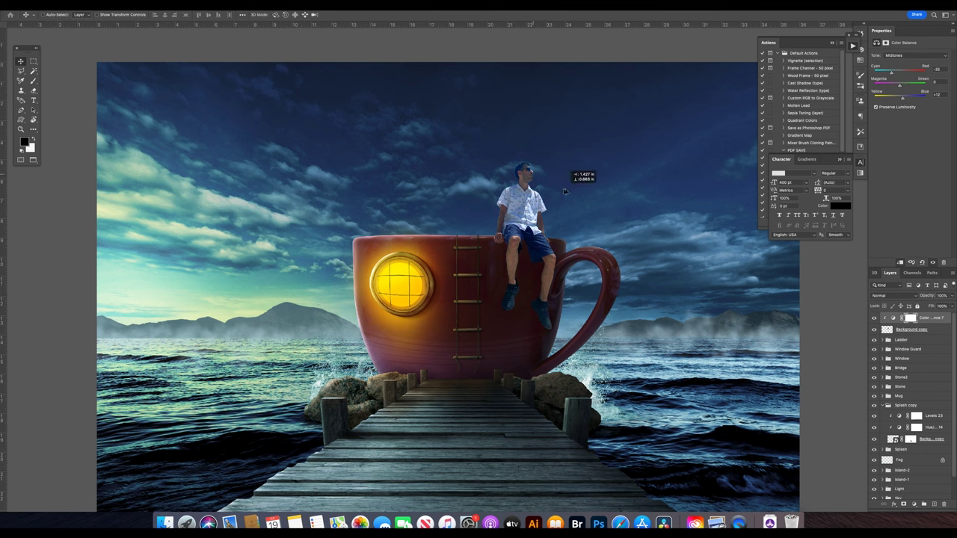
{"action": "scroll", "coordinate": [548, 175], "scroll_direction": "up", "scroll_amount": 3}
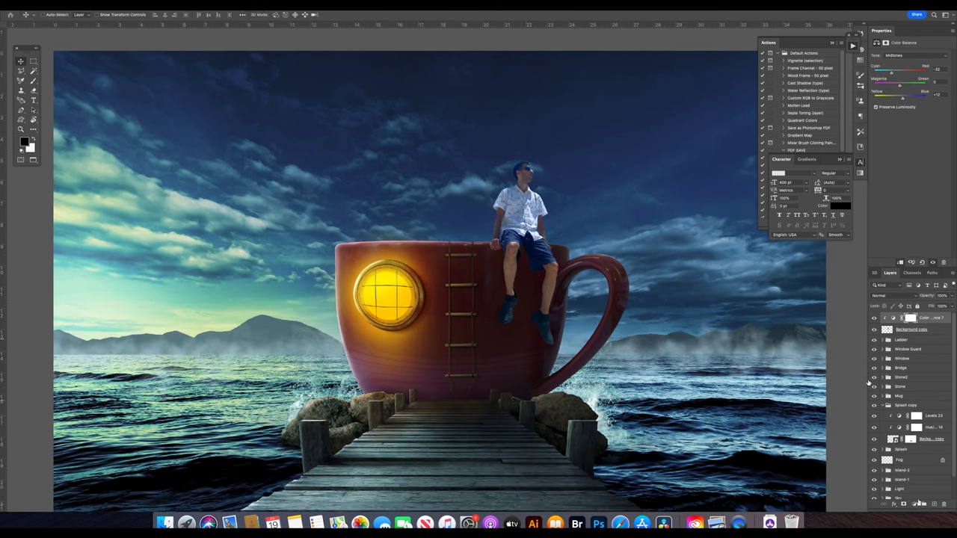
{"action": "left_click", "coordinate": [913, 505]}
{"action": "left_click", "coordinate": [921, 387]}
{"action": "left_click_drag", "start_coordinate": [945, 134], "coordinate": [911, 133]}
{"action": "scroll", "coordinate": [605, 204], "scroll_direction": "up", "scroll_amount": 2}
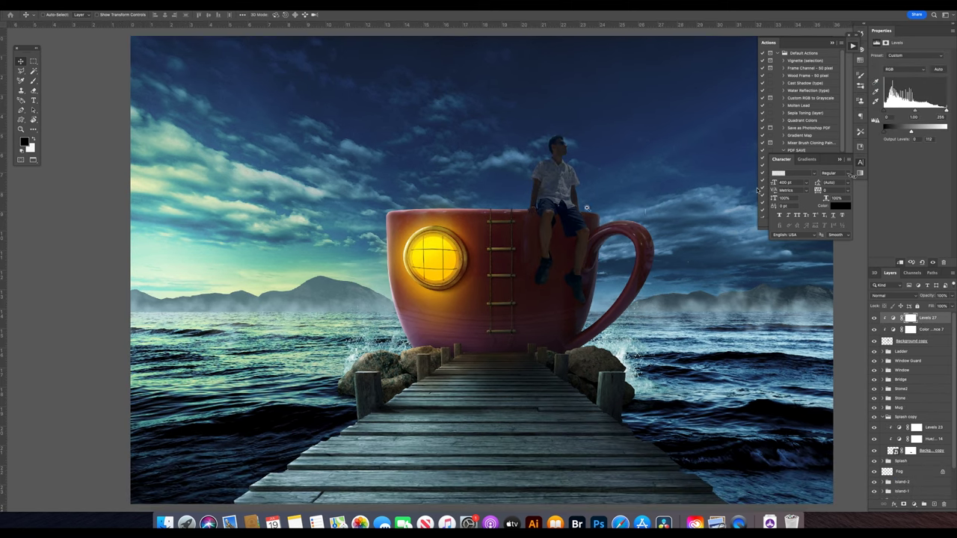
Tilt the man slightly on the cup rim and select the Levels 27 mask.
{"action": "key", "text": "ctrl+t"}
{"action": "scroll", "coordinate": [605, 204], "scroll_direction": "up", "scroll_amount": 2}
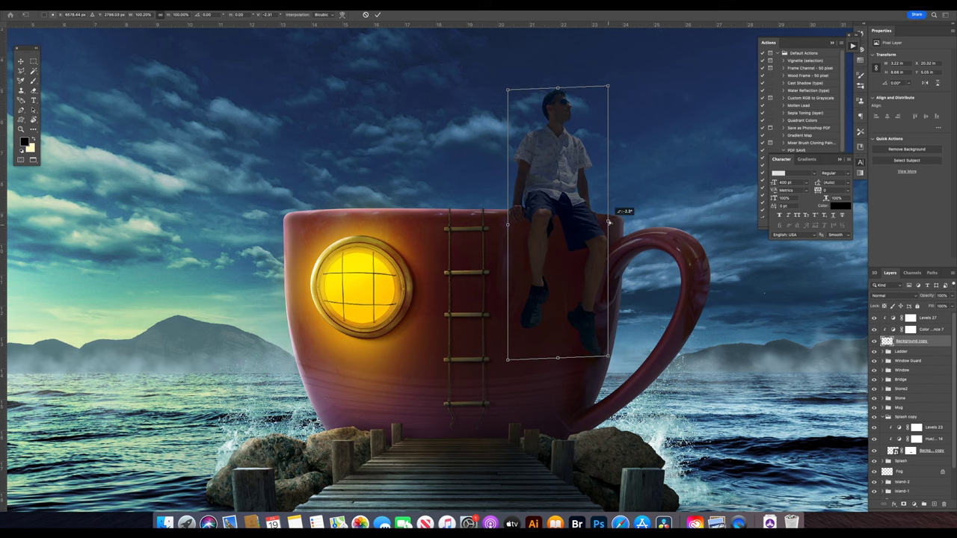
{"action": "key", "text": "Return"}
{"action": "left_click", "coordinate": [910, 319]}
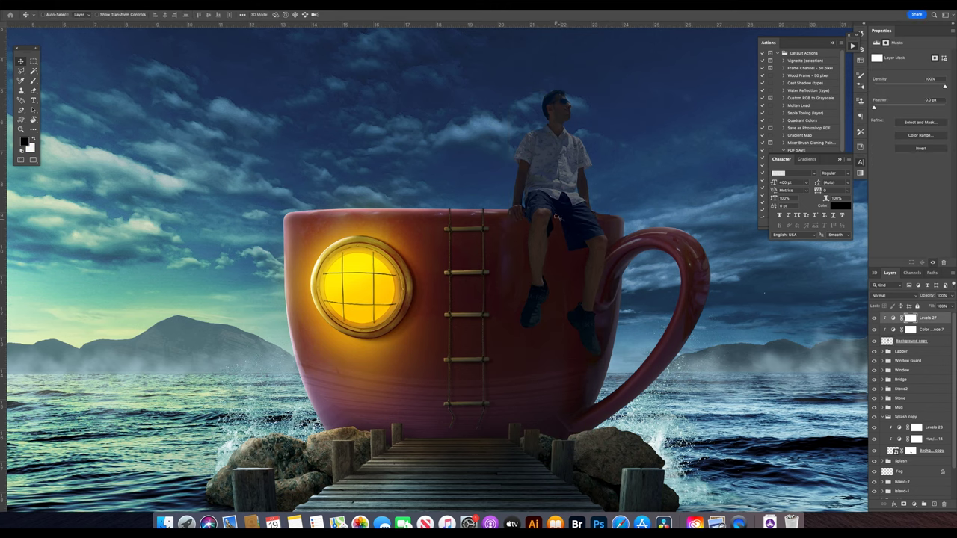
{"action": "scroll", "coordinate": [527, 133], "scroll_direction": "up", "scroll_amount": 1}
{"action": "scroll", "coordinate": [527, 133], "scroll_direction": "right", "scroll_amount": 1}
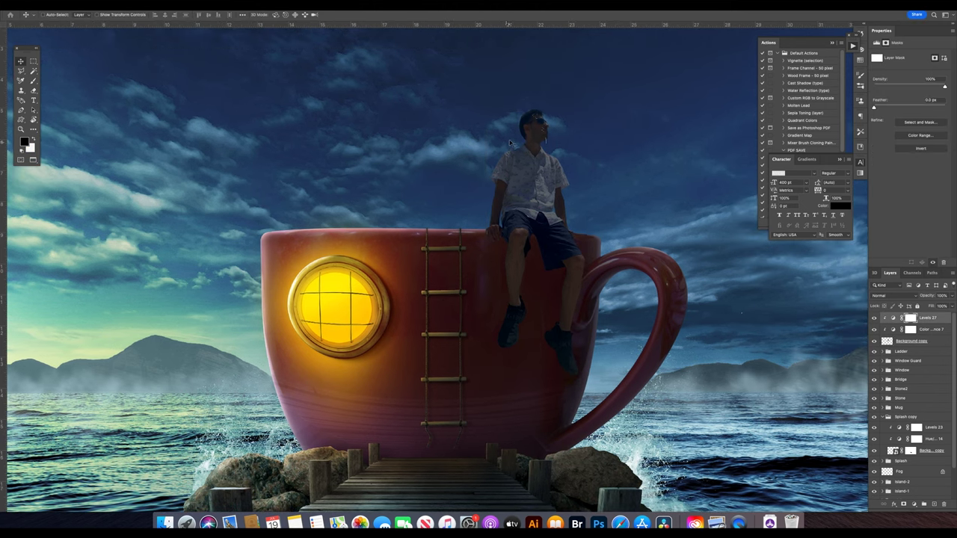
Select the man's Background copy layer from the canvas and zoom out to see more of him.
{"action": "key", "text": "b"}
{"action": "scroll", "coordinate": [483, 95], "scroll_direction": "up", "scroll_amount": 3}
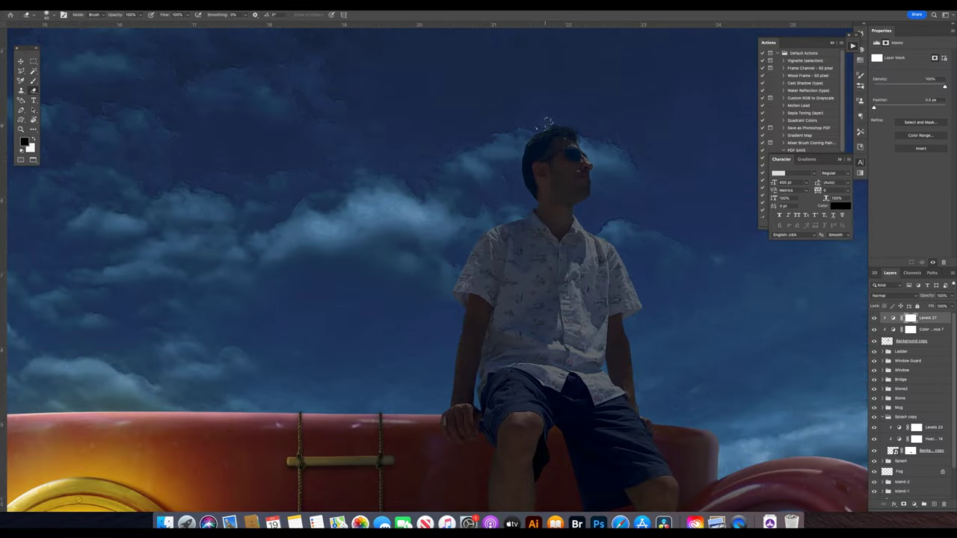
{"action": "key", "text": "x"}
{"action": "key", "text": "v"}
{"action": "key", "text": "ctrl+comma"}
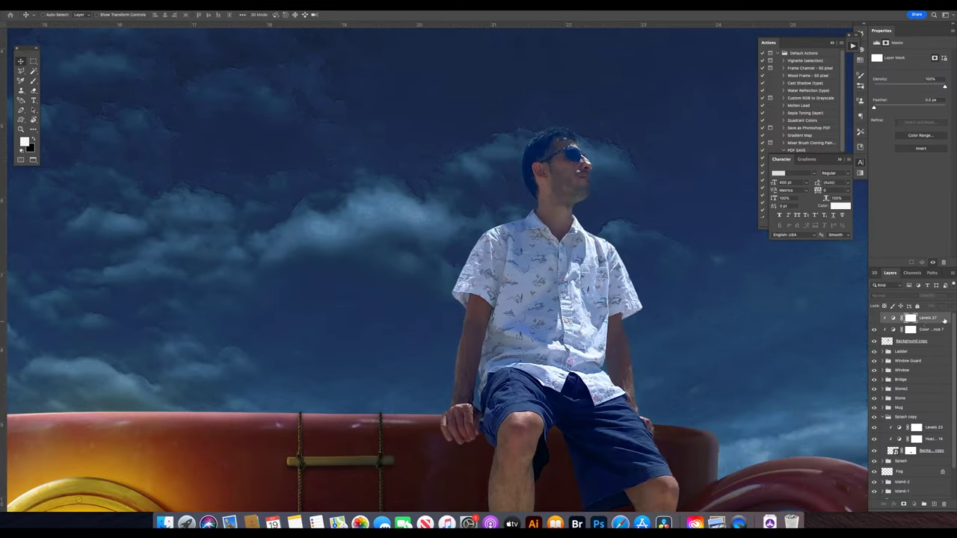
{"action": "right_click", "coordinate": [559, 176]}
{"action": "left_click", "coordinate": [562, 212]}
{"action": "key", "text": "z"}
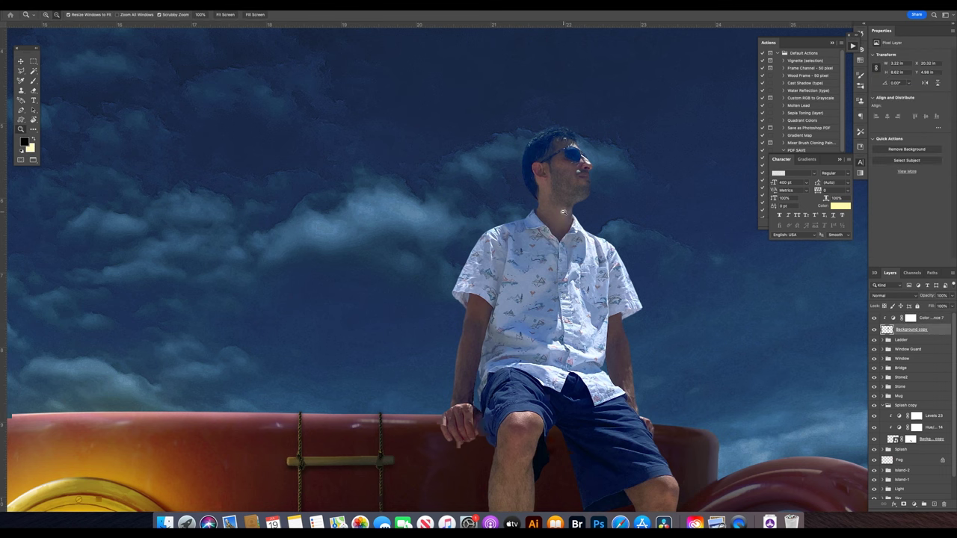
{"action": "left_click", "coordinate": [563, 213], "text": "alt"}
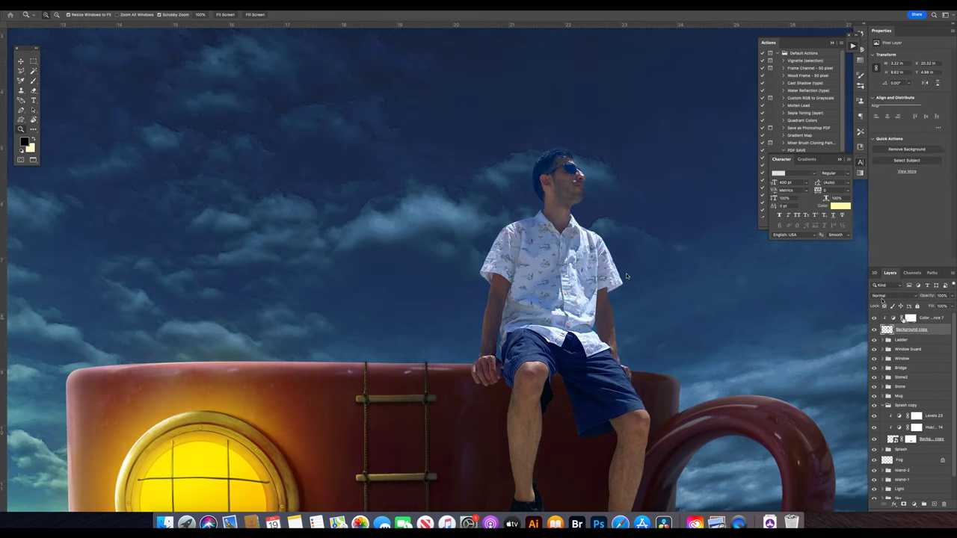
Add a clipped Levels layer with output white at 103 to darken the seated man.
{"action": "left_click", "coordinate": [910, 318]}
{"action": "key", "text": "b"}
{"action": "key", "text": "d"}
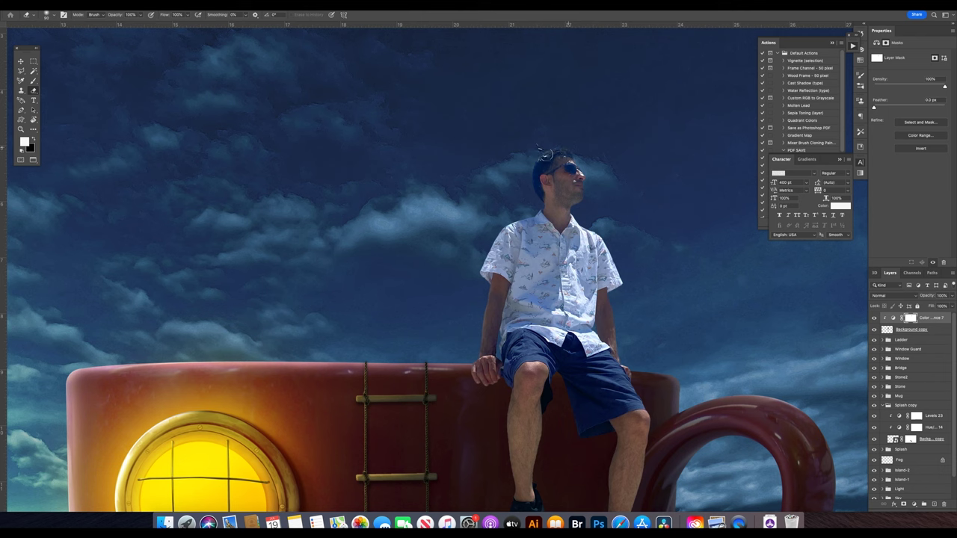
{"action": "key", "text": "z"}
{"action": "left_click_drag", "start_coordinate": [557, 159], "coordinate": [598, 161]}
{"action": "key", "text": "b"}
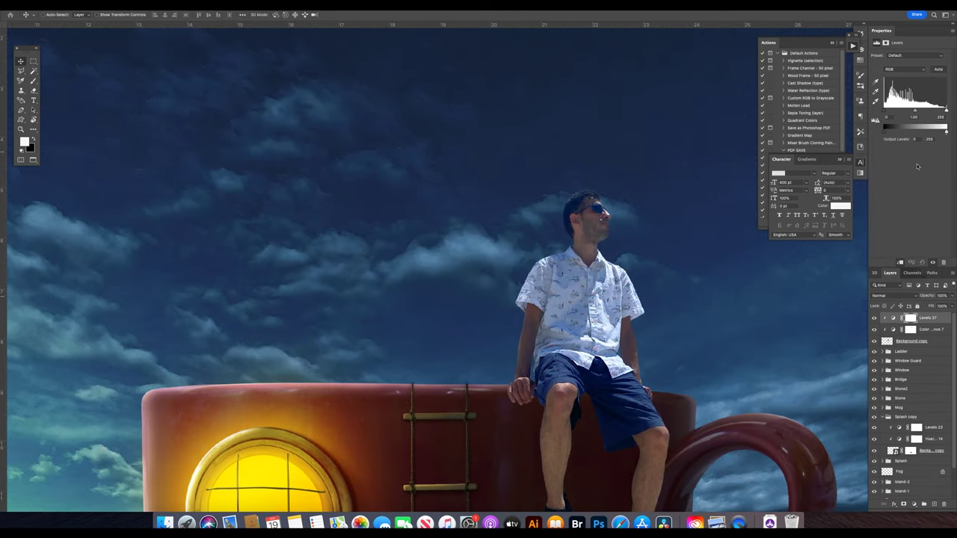
{"action": "mouse_move", "coordinate": [945, 132]}
{"action": "left_mouse_down"}
{"action": "mouse_move", "coordinate": [909, 132]}
{"action": "mouse_move", "coordinate": [933, 116]}
{"action": "mouse_move", "coordinate": [911, 112]}
{"action": "left_mouse_up"}
{"action": "key", "text": "ctrl+0"}
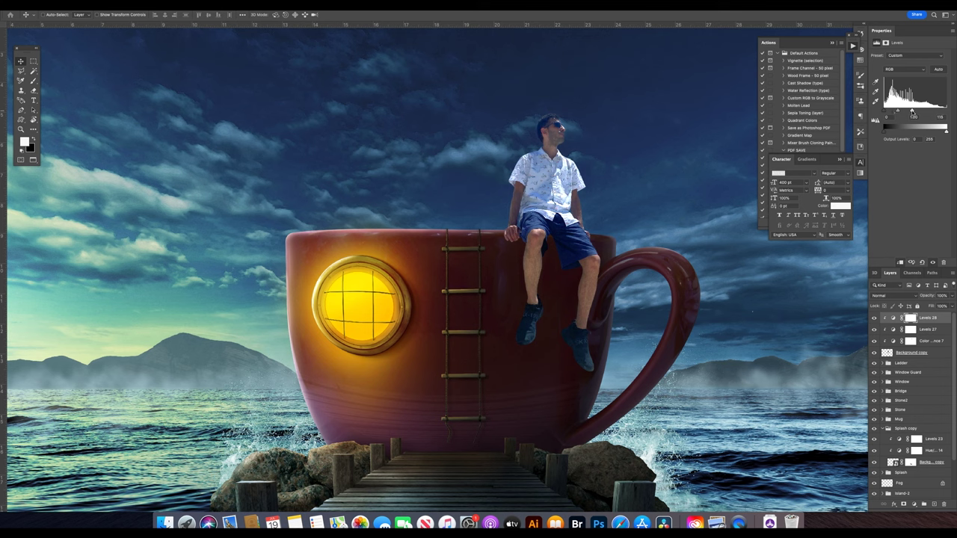
Invert the Levels 28 mask so the adjustment is fully hidden.
{"action": "left_click", "coordinate": [910, 318]}
{"action": "key", "text": "ctrl+i"}
{"action": "key", "text": "z"}
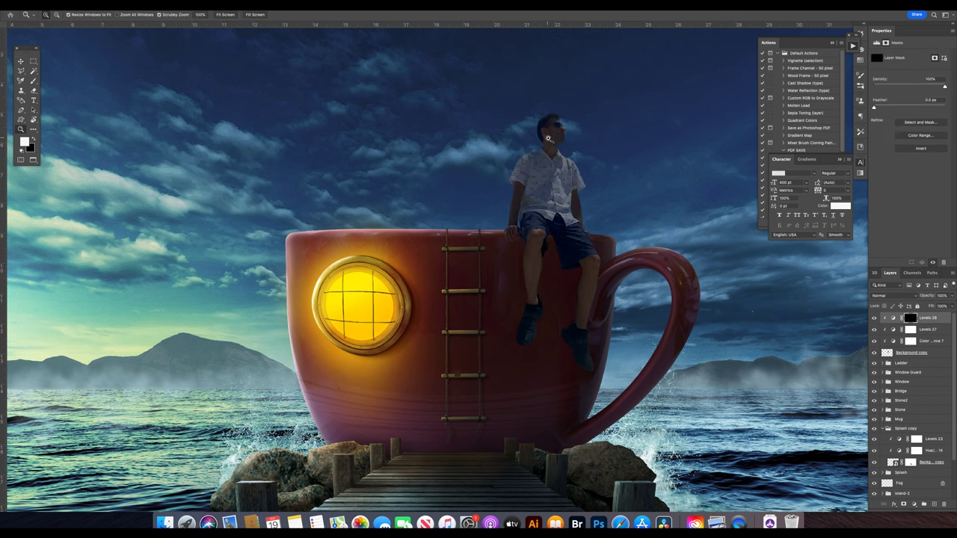
{"action": "left_click", "coordinate": [548, 138]}
{"action": "key", "text": "b"}
{"action": "key", "text": "x"}
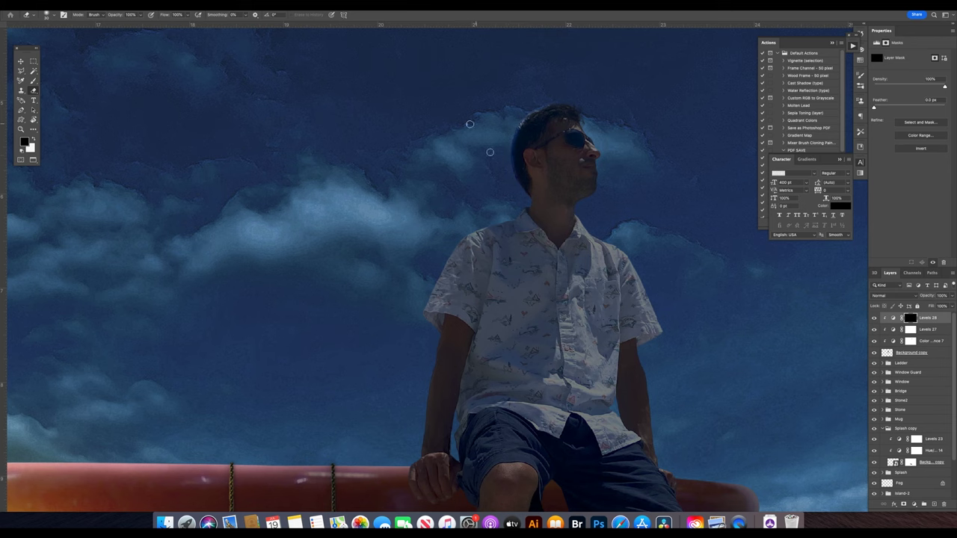
Add a Hue/Saturation adjustment layer on top and fit the scene in view.
{"action": "key", "text": "v"}
{"action": "key", "text": "ctrl+u"}
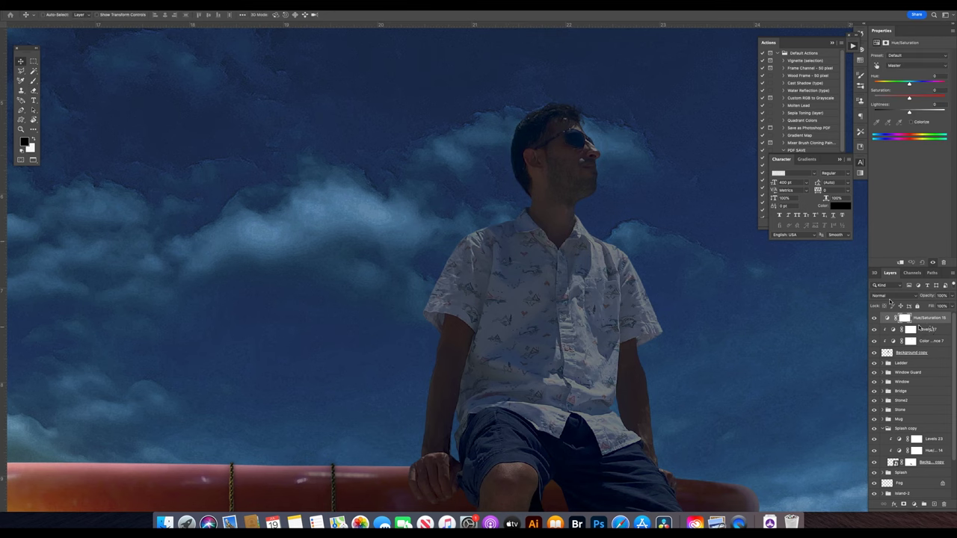
{"action": "key", "text": "ctrl+0"}
Colorize the Hue/Saturation layer, raising saturation and shifting its hue, then invert its mask.
{"action": "left_click", "coordinate": [911, 121]}
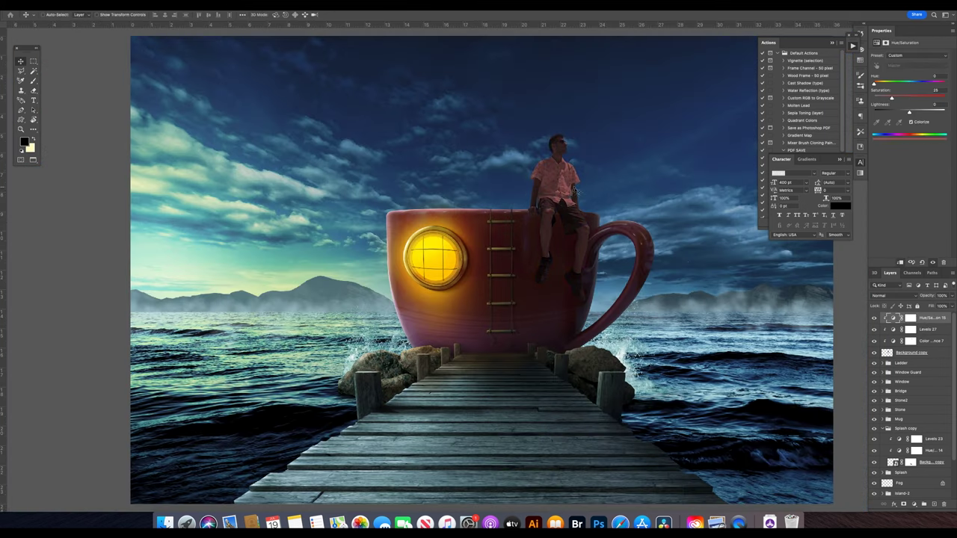
{"action": "key", "text": "z"}
{"action": "left_click_drag", "start_coordinate": [575, 192], "coordinate": [691, 150]}
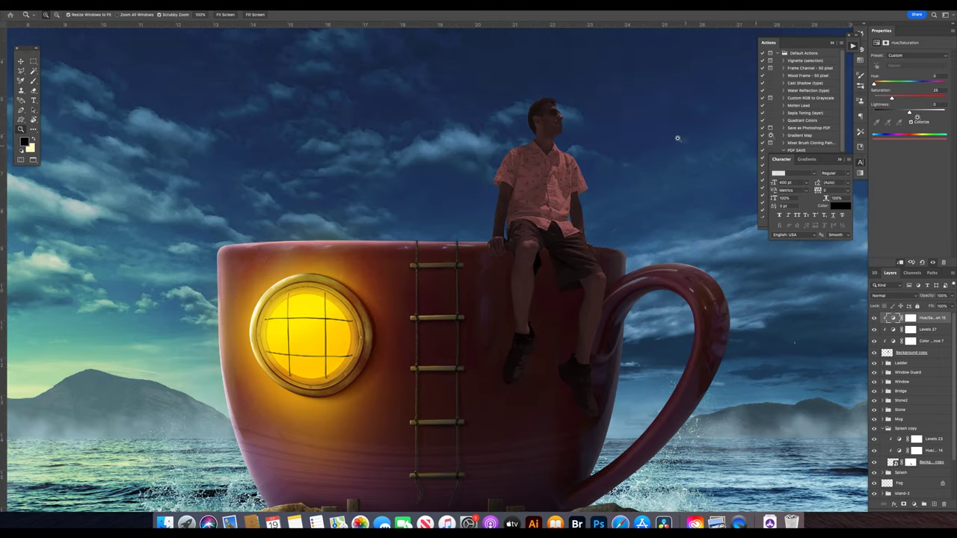
{"action": "left_click_drag", "start_coordinate": [897, 99], "coordinate": [908, 99]}
{"action": "mouse_move", "coordinate": [873, 82]}
{"action": "left_mouse_down"}
{"action": "mouse_move", "coordinate": [912, 84]}
{"action": "mouse_move", "coordinate": [880, 99]}
{"action": "mouse_move", "coordinate": [917, 113]}
{"action": "left_mouse_up"}
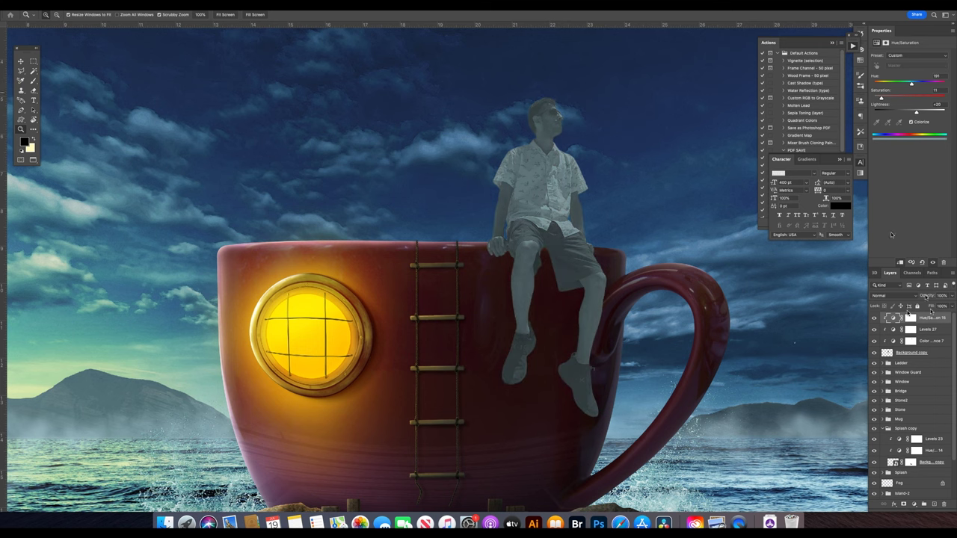
{"action": "key", "text": "ctrl+i"}
Delete the Hue/Saturation layer and hide the Levels 27 and colour-match adjustments.
{"action": "left_click", "coordinate": [542, 131]}
{"action": "key", "text": "b"}
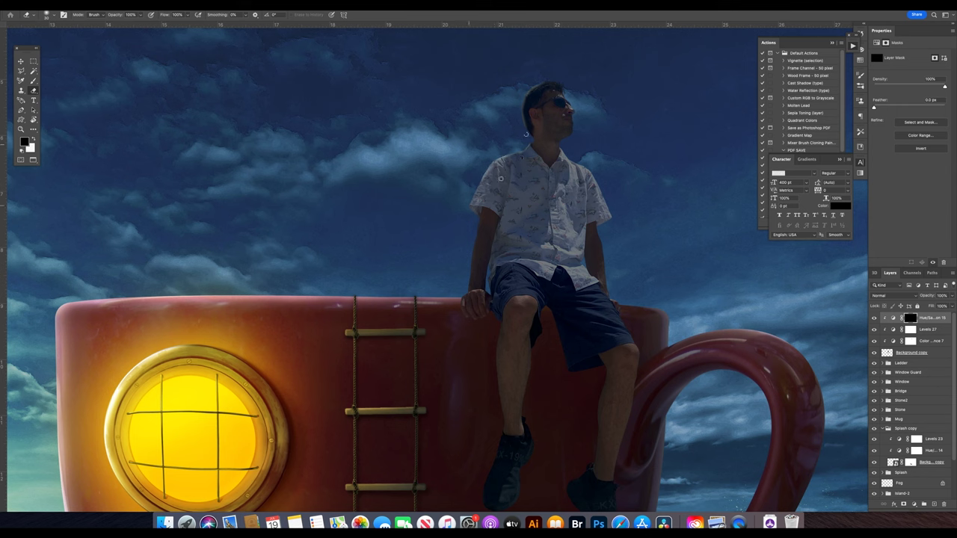
{"action": "key", "text": "v"}
{"action": "key", "text": "Delete"}
{"action": "left_click_drag", "start_coordinate": [874, 317], "coordinate": [875, 330]}
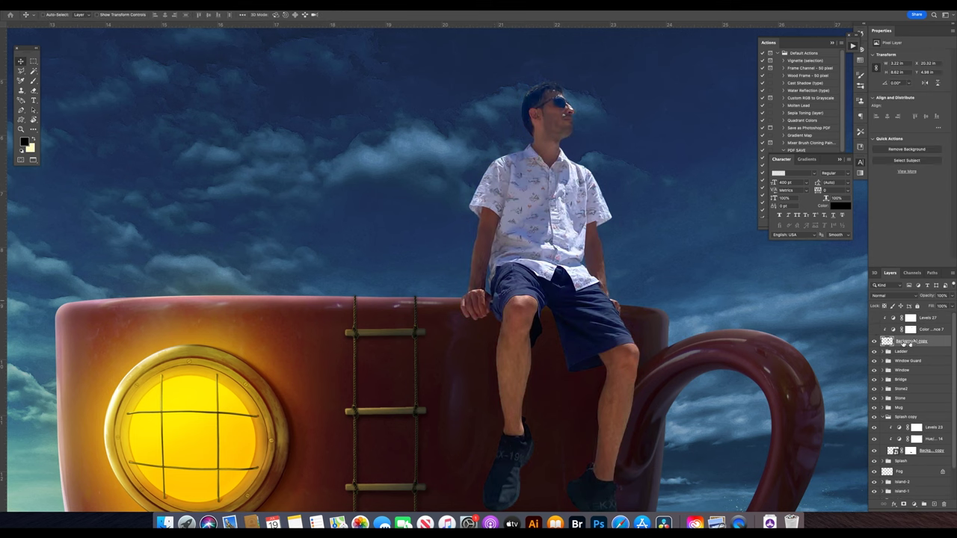
Desaturate the man's hair edge and blue sunglass lenses with the Sponge, then add a clipped Levels layer.
{"action": "left_click", "coordinate": [21, 130]}
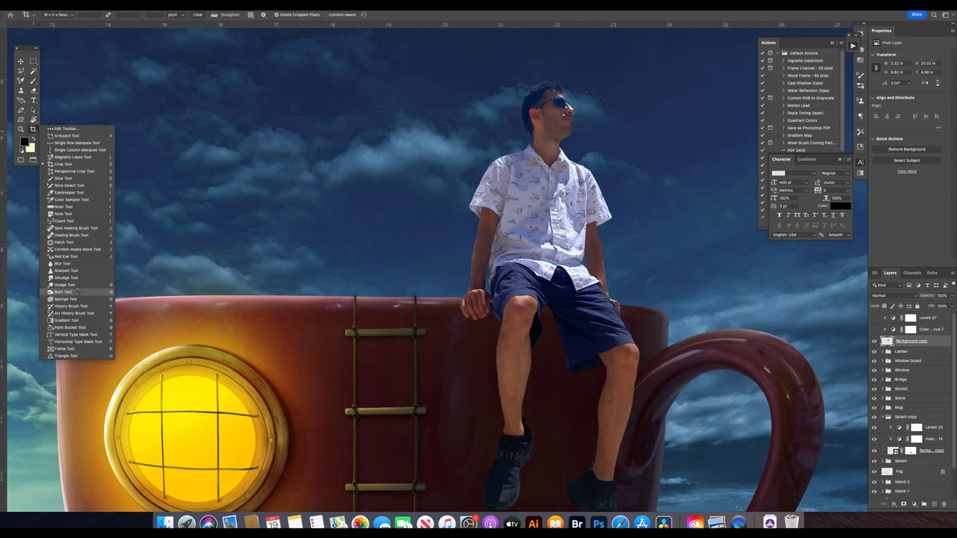
{"action": "left_click", "coordinate": [85, 277]}
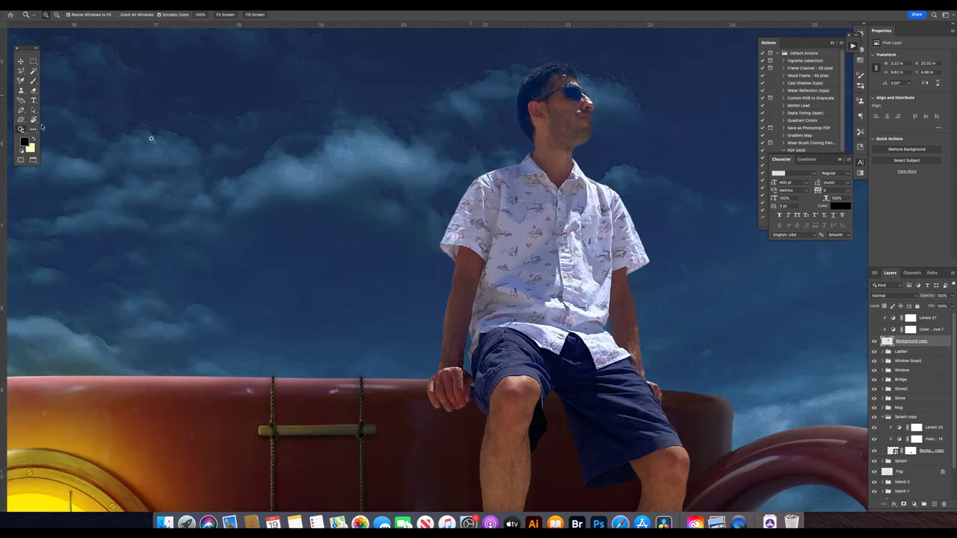
{"action": "left_click", "coordinate": [33, 130]}
{"action": "left_click", "coordinate": [71, 153]}
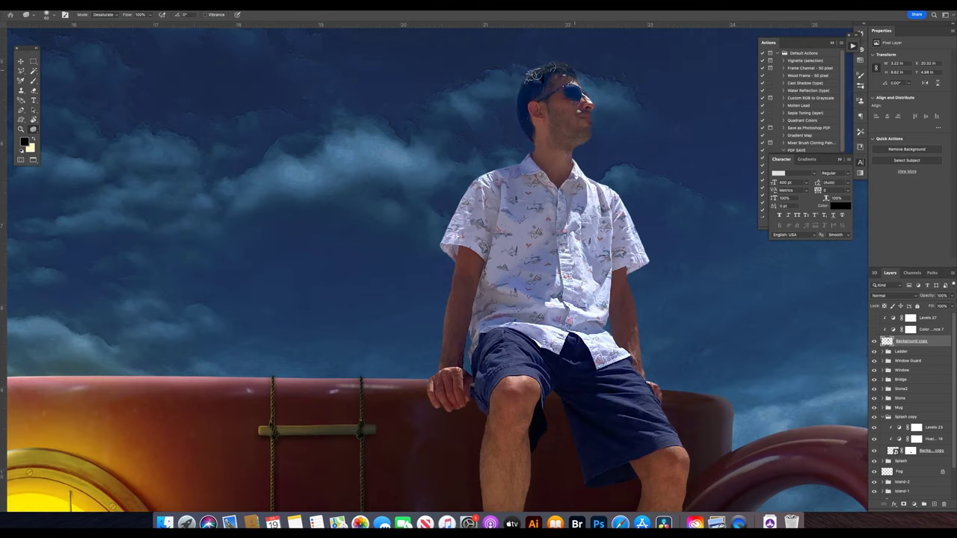
{"action": "left_click_drag", "start_coordinate": [523, 94], "coordinate": [526, 131]}
{"action": "left_click_drag", "start_coordinate": [577, 92], "coordinate": [550, 90]}
{"action": "key", "text": "ctrl+l"}
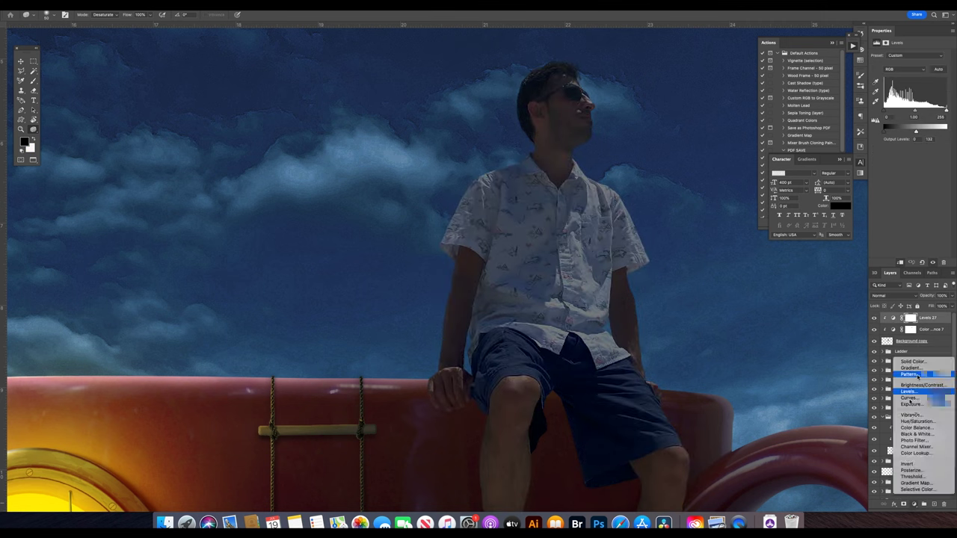
Move the Levels white point, invert its mask, and paint the shoulder, arm and hair edges at 30%.
{"action": "left_click_drag", "start_coordinate": [946, 111], "coordinate": [926, 111]}
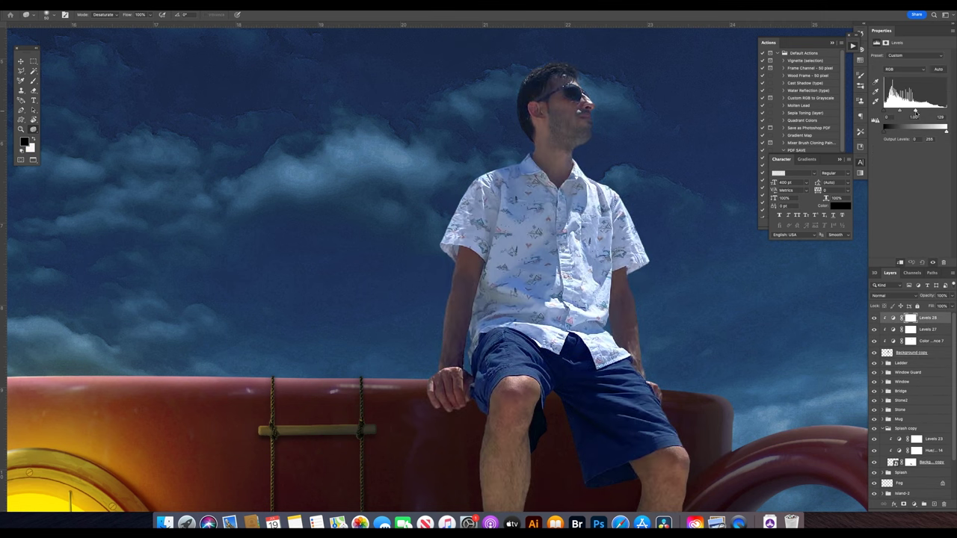
{"action": "key", "text": "ctrl+i"}
{"action": "key", "text": "e"}
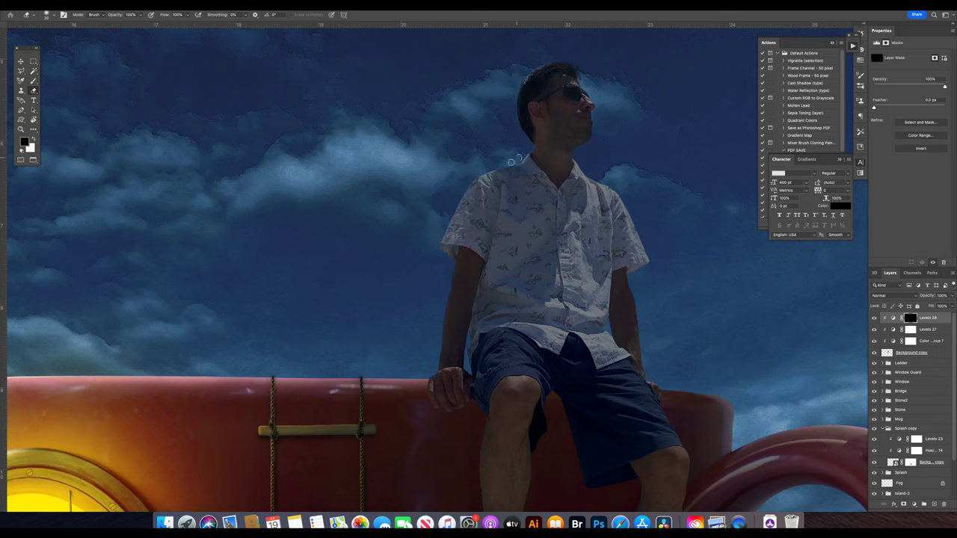
{"action": "left_click_drag", "start_coordinate": [469, 180], "coordinate": [432, 205]}
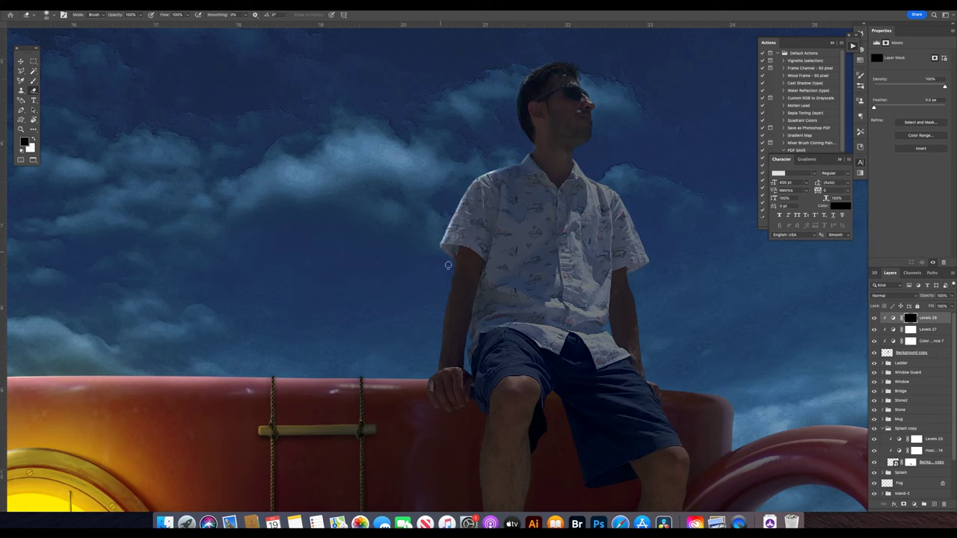
{"action": "left_click_drag", "start_coordinate": [446, 289], "coordinate": [433, 367]}
{"action": "scroll", "coordinate": [553, 130], "scroll_direction": "down", "scroll_amount": 1}
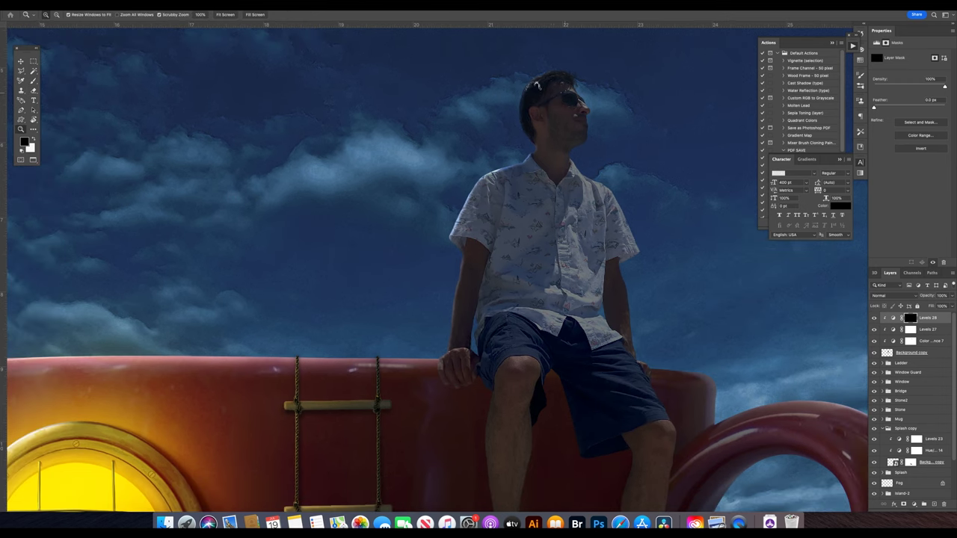
{"action": "key", "text": "3"}
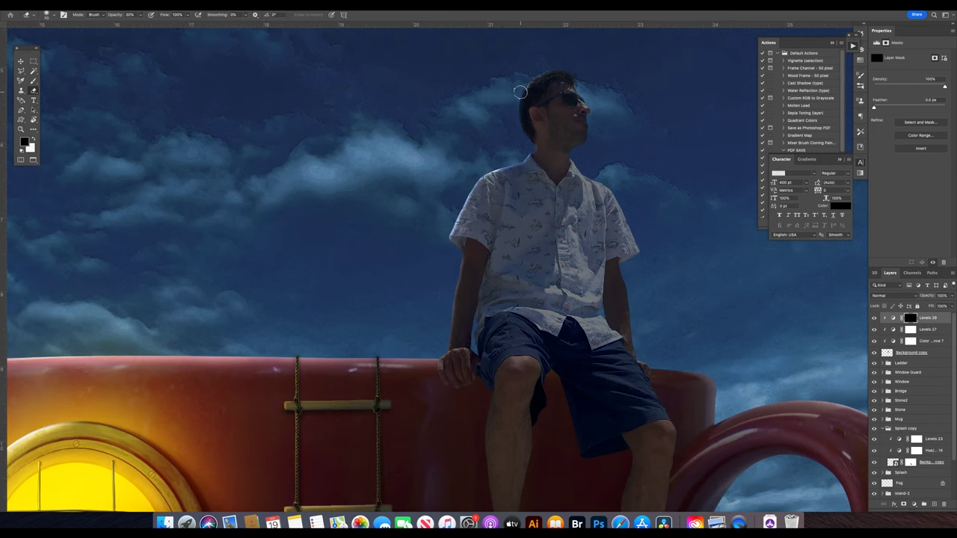
{"action": "left_click_drag", "start_coordinate": [529, 77], "coordinate": [524, 90]}
{"action": "left_click_drag", "start_coordinate": [512, 168], "coordinate": [459, 258]}
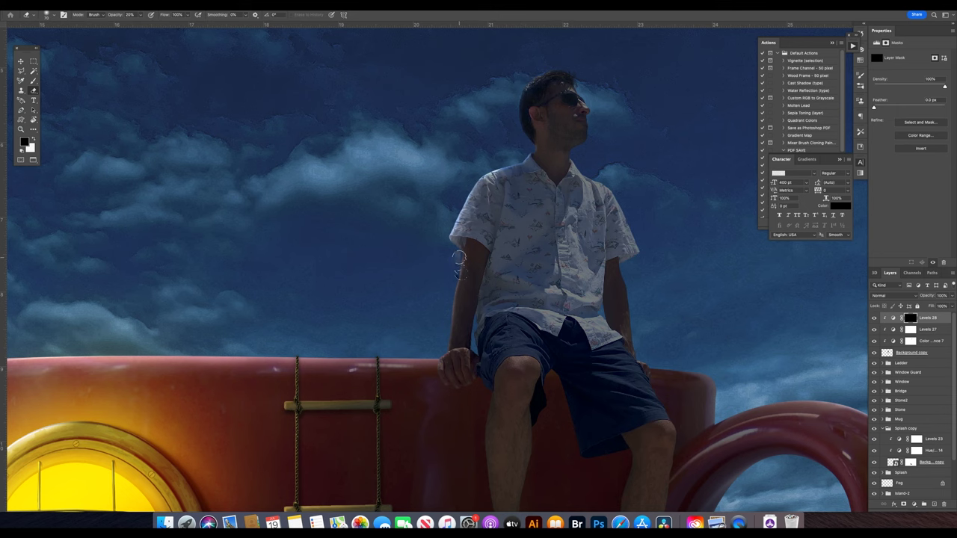
Switch Levels to the Red channel and touch up its mask on the neck, collar and leg.
{"action": "key", "text": "z"}
{"action": "left_click_drag", "start_coordinate": [579, 163], "coordinate": [552, 173]}
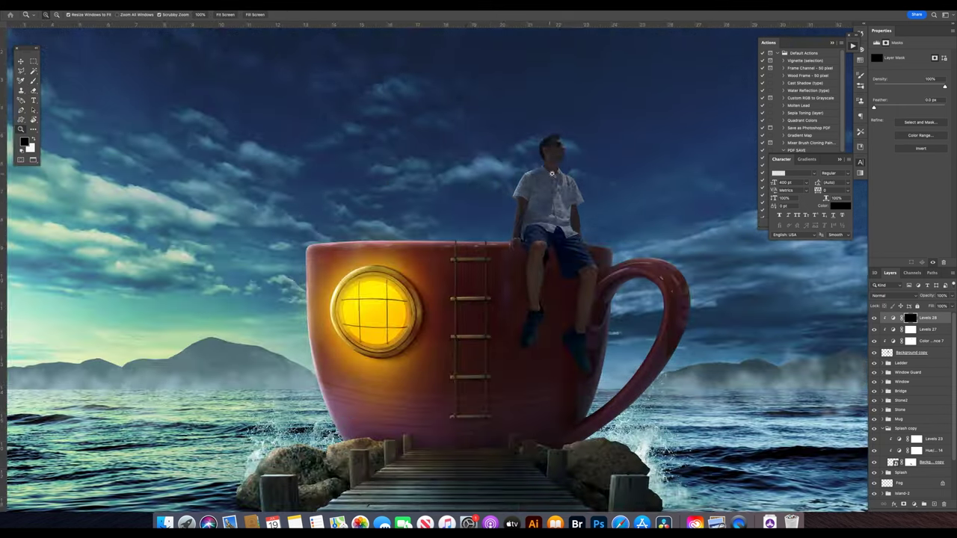
{"action": "left_click", "coordinate": [898, 318]}
{"action": "left_click", "coordinate": [904, 69]}
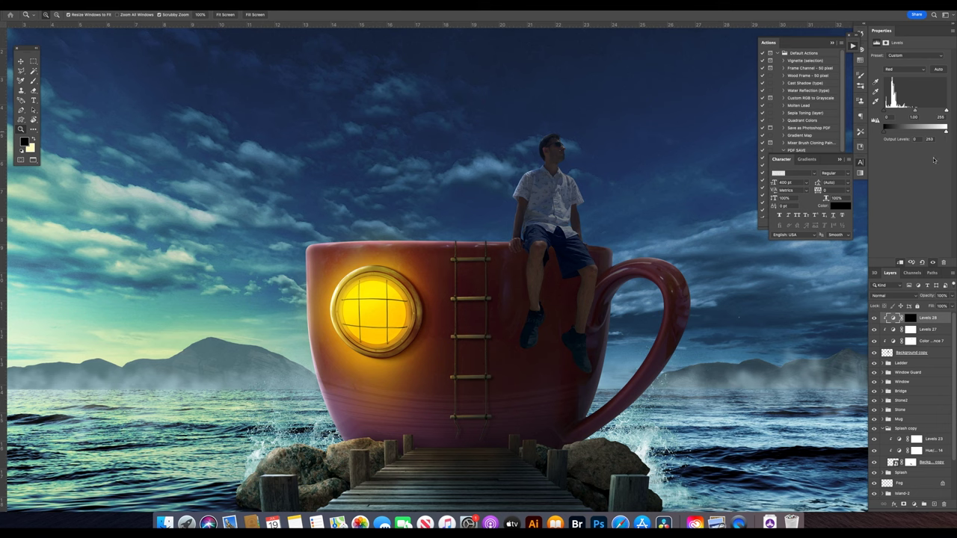
{"action": "left_click", "coordinate": [910, 318]}
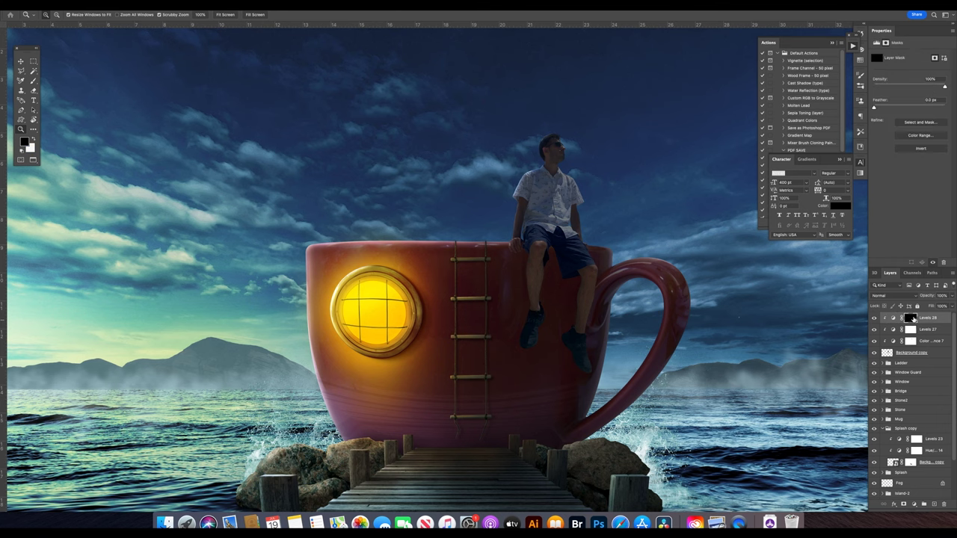
{"action": "left_click", "coordinate": [514, 215]}
{"action": "key", "text": "b"}
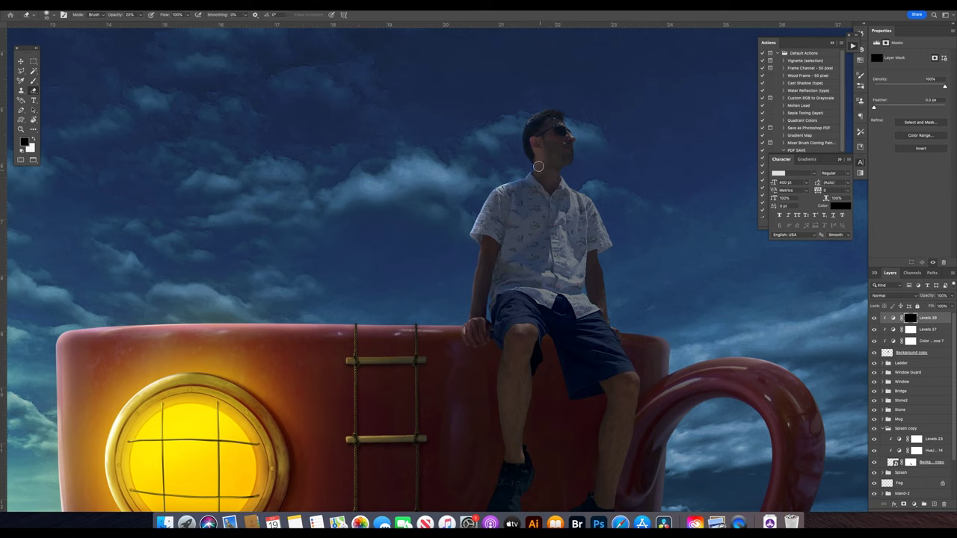
{"action": "left_click_drag", "start_coordinate": [538, 166], "coordinate": [513, 198]}
{"action": "key", "text": "bracketleft"}
{"action": "key", "text": "bracketleft"}
{"action": "key", "text": "bracketleft"}
{"action": "key", "text": "1"}
{"action": "scroll", "coordinate": [423, 284], "scroll_direction": "down", "scroll_amount": 3}
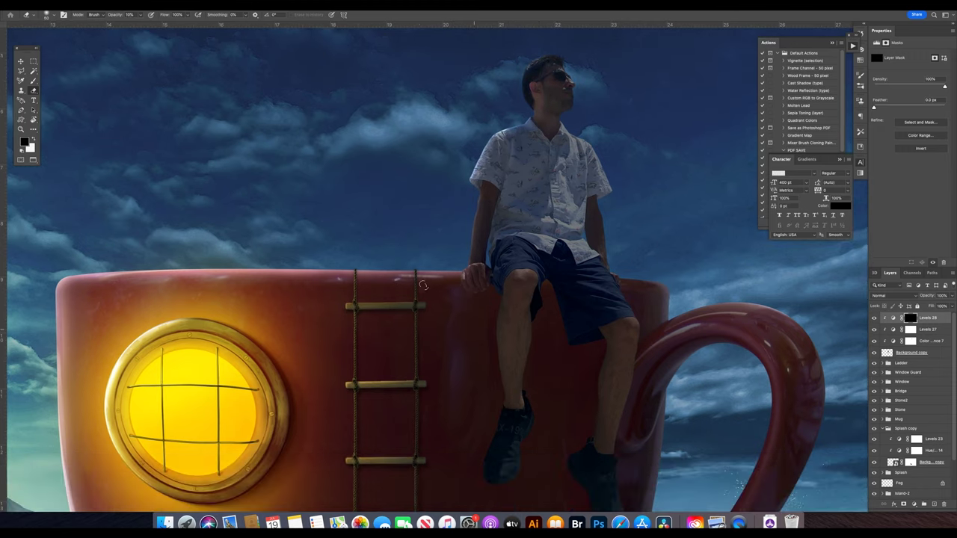
{"action": "left_click_drag", "start_coordinate": [495, 341], "coordinate": [495, 315]}
Zoom in and out around the seated man to review the masked darkening.
{"action": "key", "text": "z"}
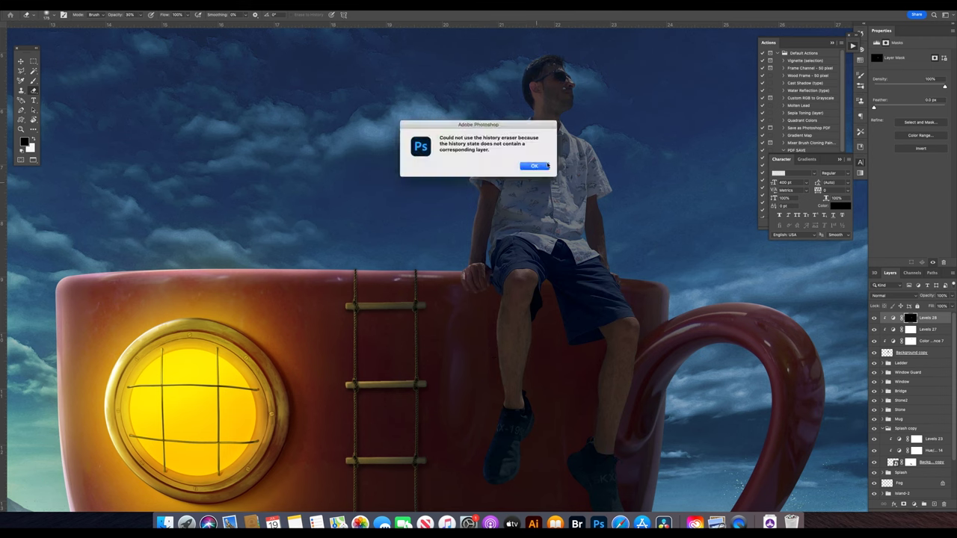
{"action": "left_click", "coordinate": [534, 166]}
{"action": "left_click", "coordinate": [541, 198], "text": "alt"}
{"action": "key", "text": "b"}
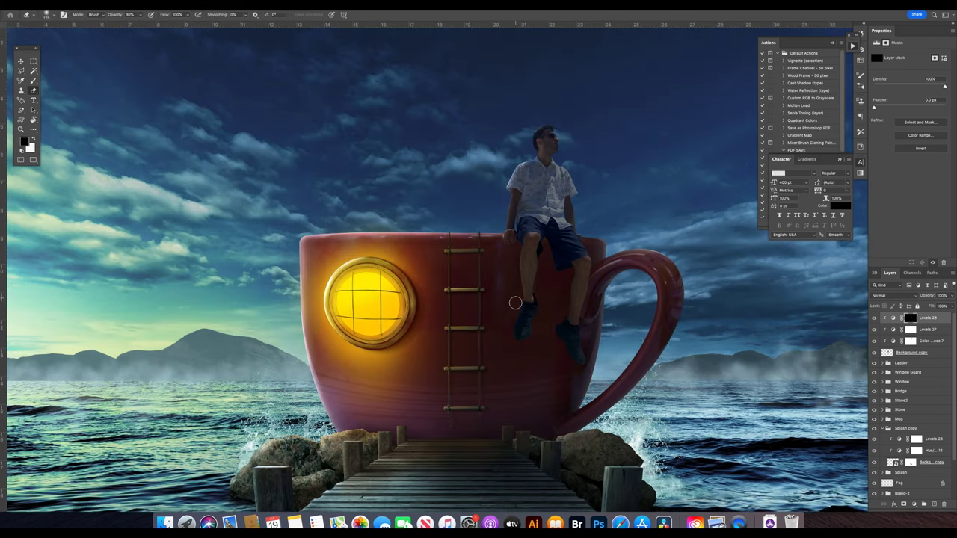
{"action": "key", "text": "z"}
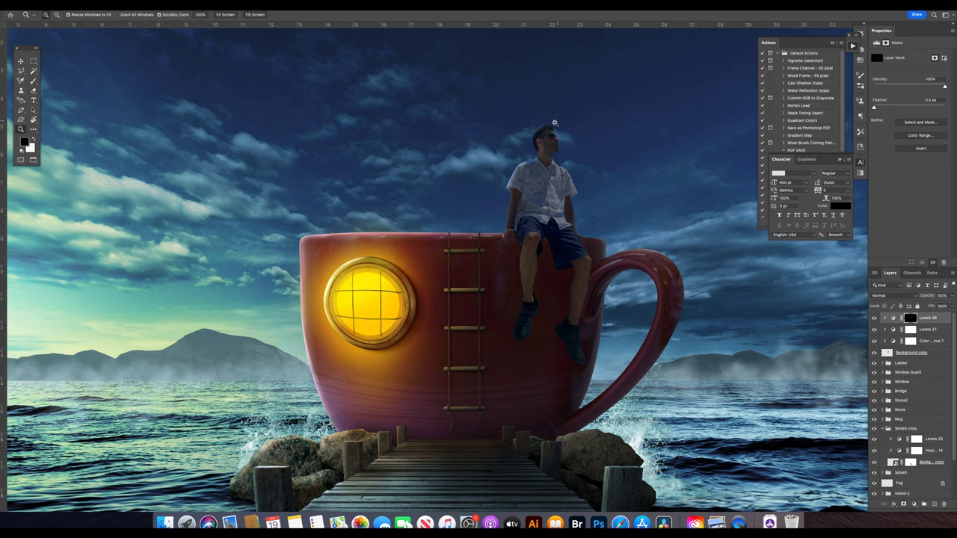
{"action": "left_click", "coordinate": [557, 109]}
{"action": "key", "text": "b"}
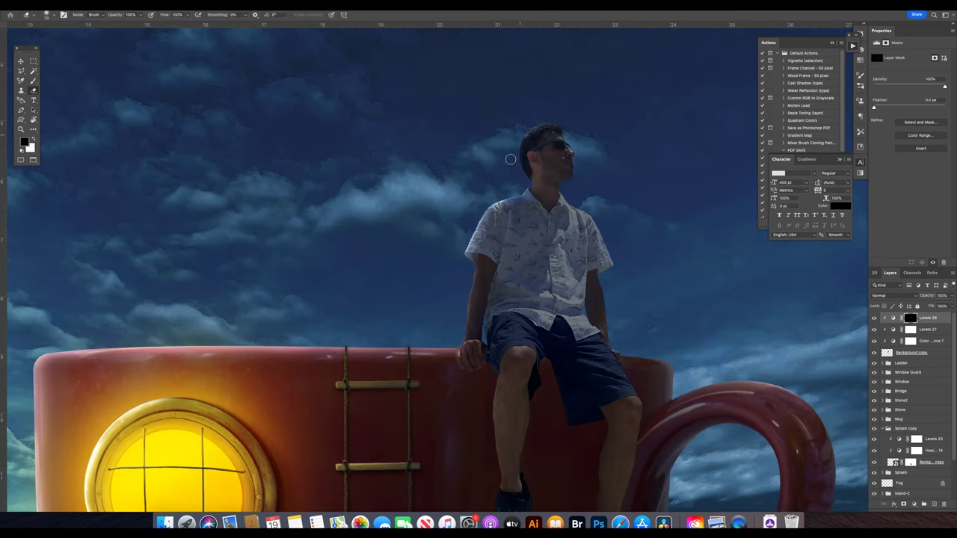
{"action": "key", "text": "z"}
{"action": "left_click", "coordinate": [550, 142]}
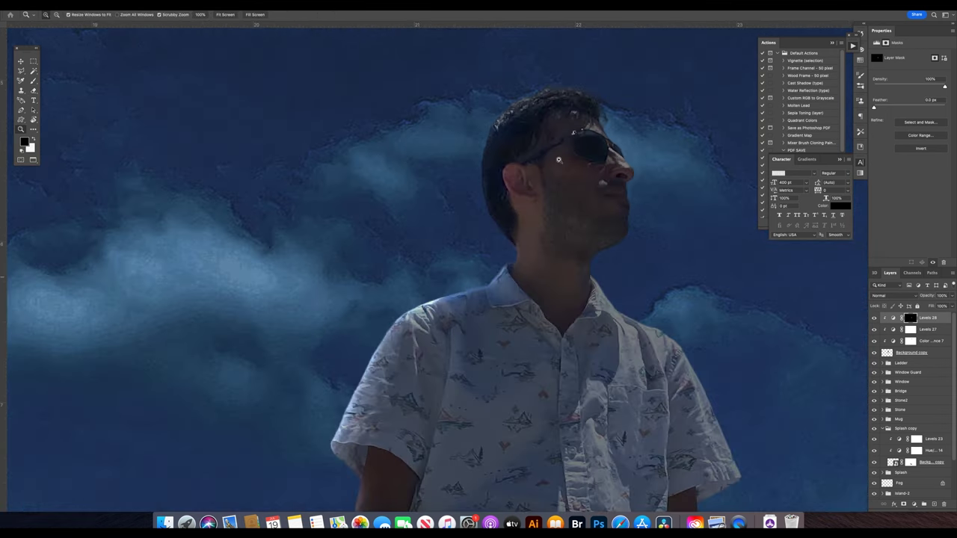
{"action": "key", "text": "b"}
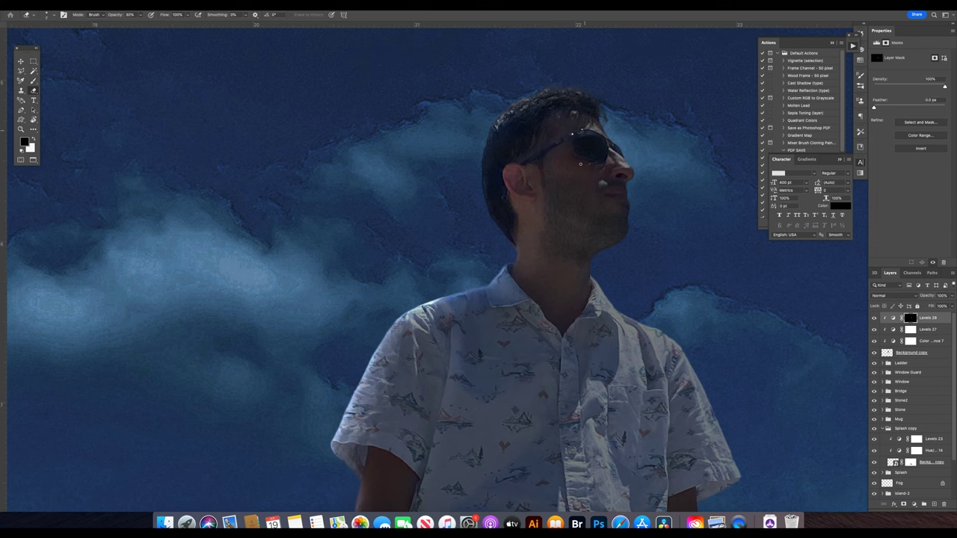
{"action": "key", "text": "z"}
{"action": "left_click_drag", "start_coordinate": [628, 174], "coordinate": [447, 162]}
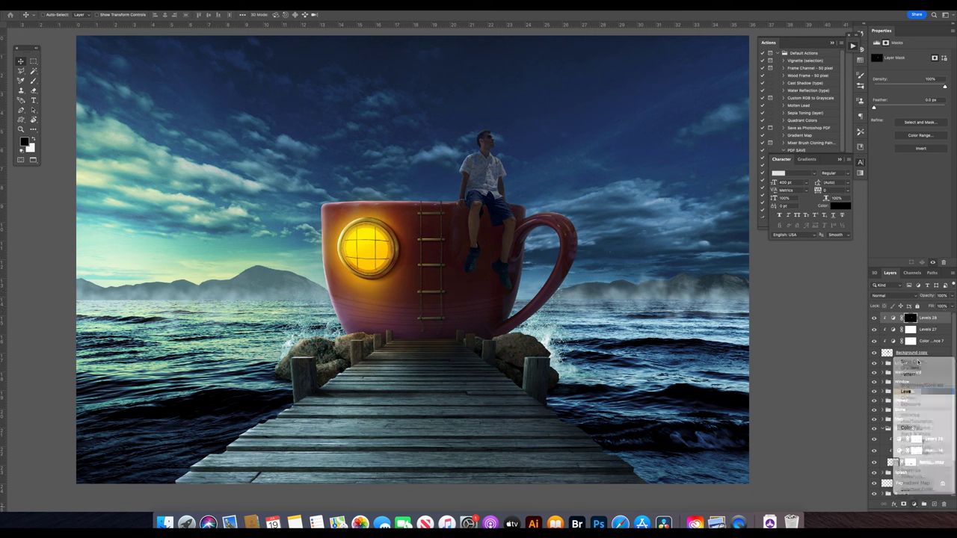
Add a Levels layer with lowered output white and invert its mask to black.
{"action": "mouse_move", "coordinate": [946, 131]}
{"action": "left_mouse_down"}
{"action": "mouse_move", "coordinate": [930, 132]}
{"action": "mouse_move", "coordinate": [915, 112]}
{"action": "left_mouse_up"}
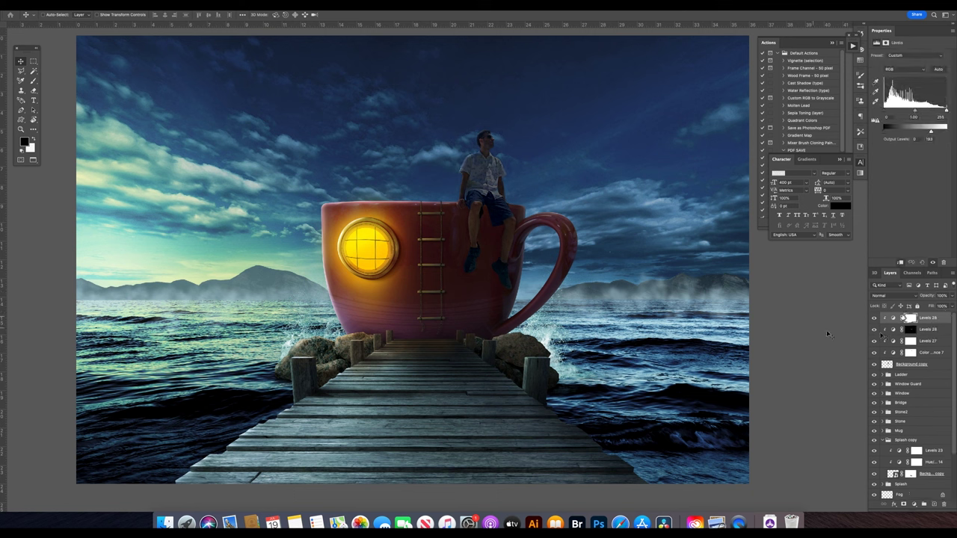
{"action": "left_click", "coordinate": [910, 318]}
{"action": "key", "text": "ctrl+i"}
{"action": "key", "text": "b"}
{"action": "key", "text": "ctrl+plus"}
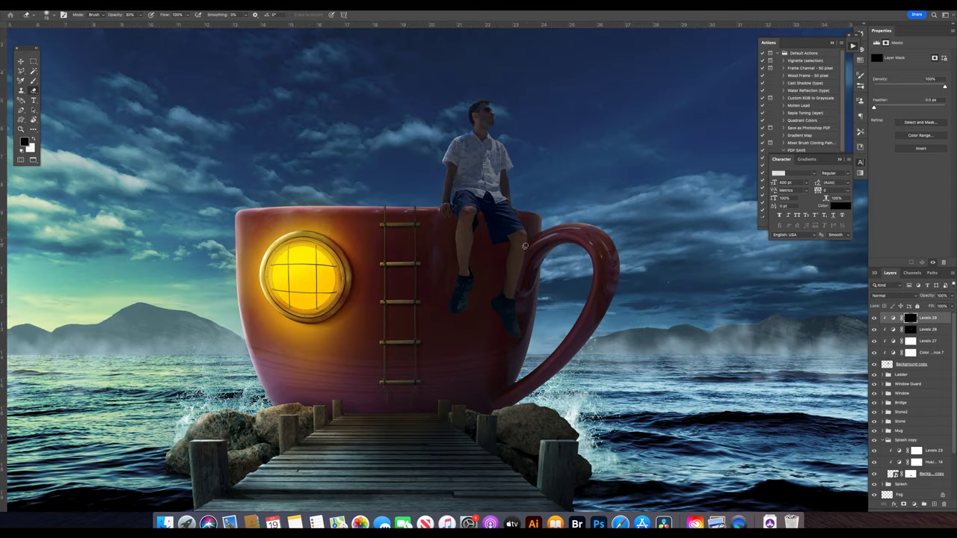
{"action": "key", "text": "0"}
{"action": "key", "text": "v"}
Delete the Levels 29 mask and add a fresh black mask in its place.
{"action": "left_click", "coordinate": [893, 317]}
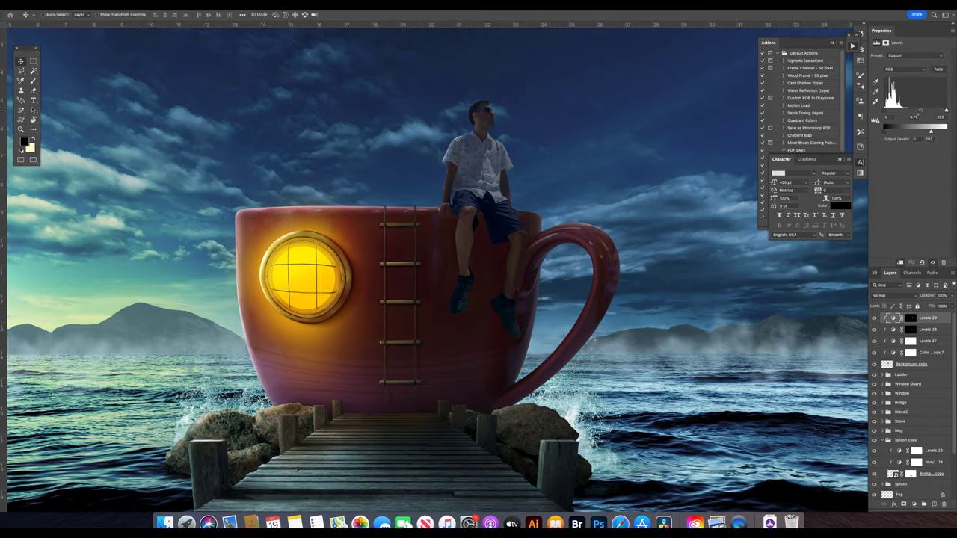
{"action": "key", "text": "Delete"}
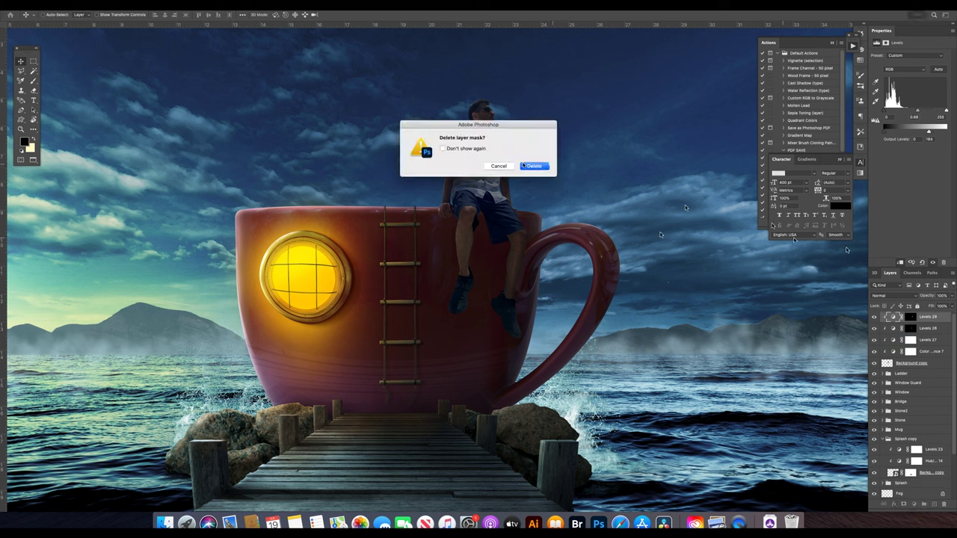
{"action": "key", "text": "Return"}
{"action": "left_click", "coordinate": [903, 506], "text": "alt"}
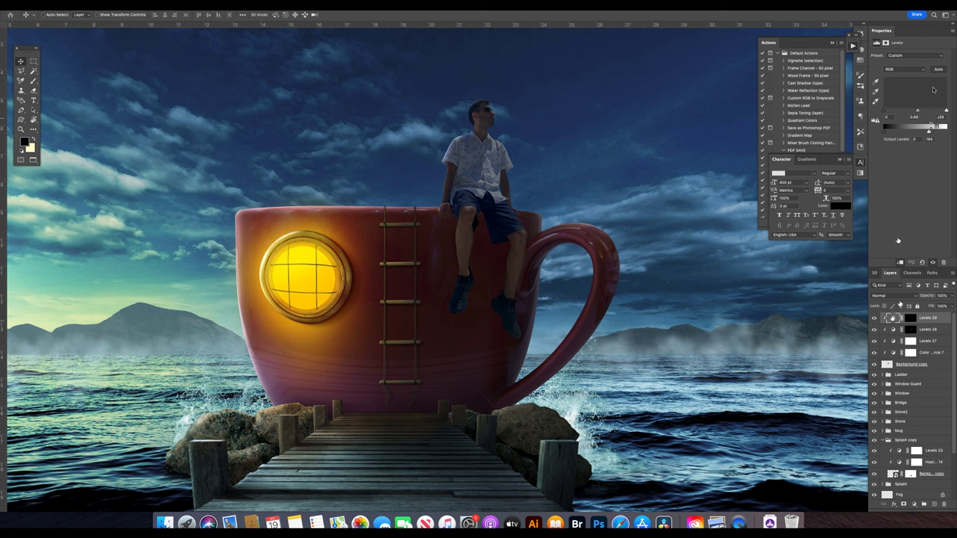
{"action": "key", "text": "ctrl+backslash"}
{"action": "key", "text": "b"}
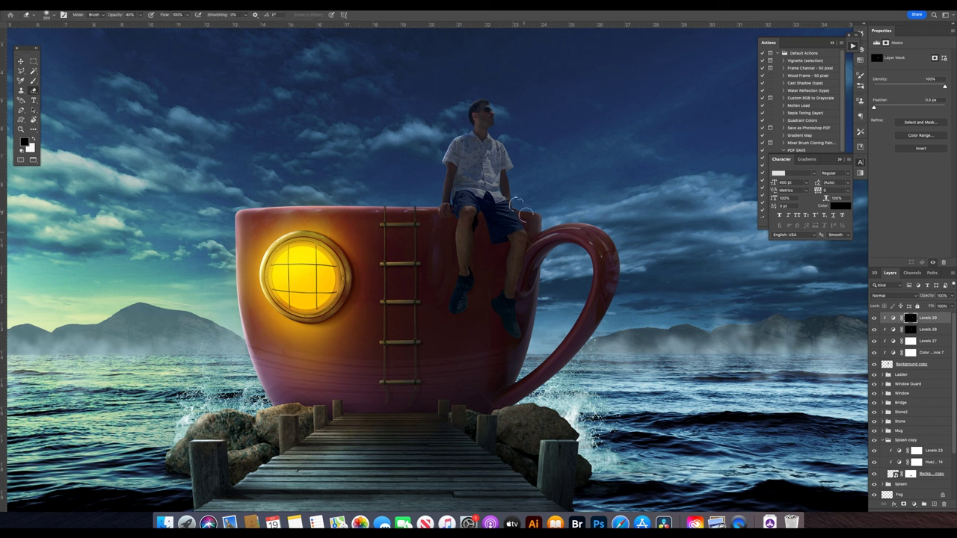
Paint shadow onto the Levels 29 mask along the man's shoulder and shirt edge at 30% opacity.
{"action": "key", "text": "z"}
{"action": "left_click", "coordinate": [506, 188]}
{"action": "key", "text": "b"}
{"action": "key", "text": "x"}
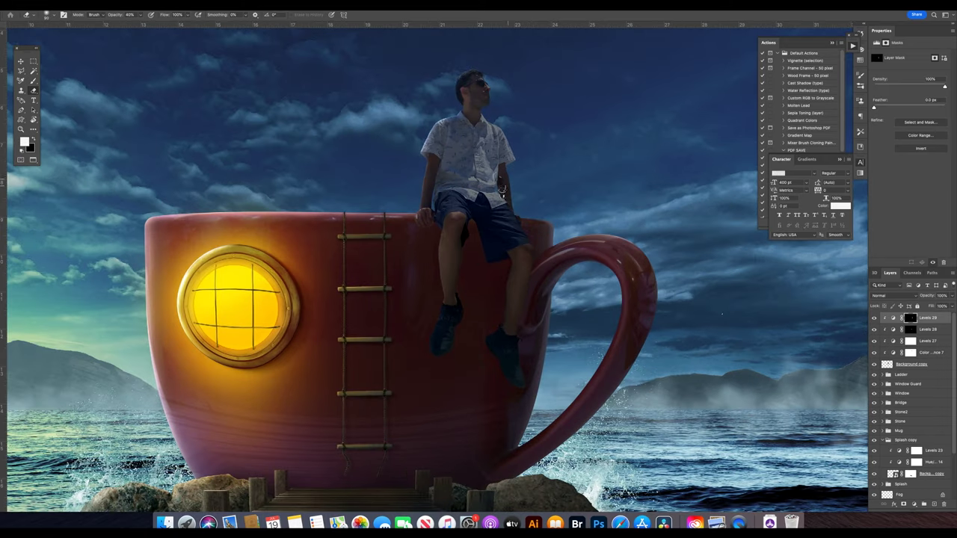
{"action": "key", "text": "x"}
{"action": "key", "text": "3"}
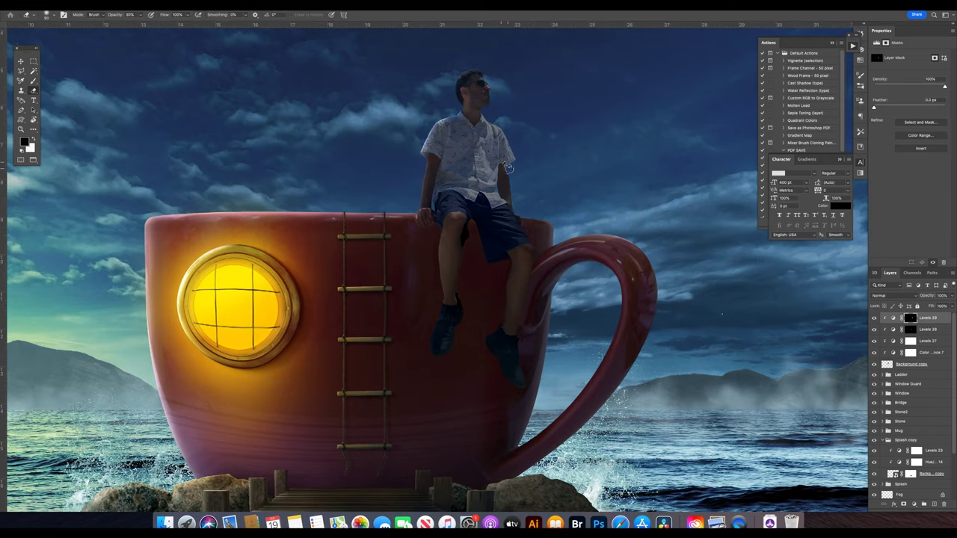
{"action": "mouse_move", "coordinate": [517, 166]}
{"action": "left_mouse_down"}
{"action": "mouse_move", "coordinate": [502, 131]}
{"action": "mouse_move", "coordinate": [515, 177]}
{"action": "left_mouse_up"}
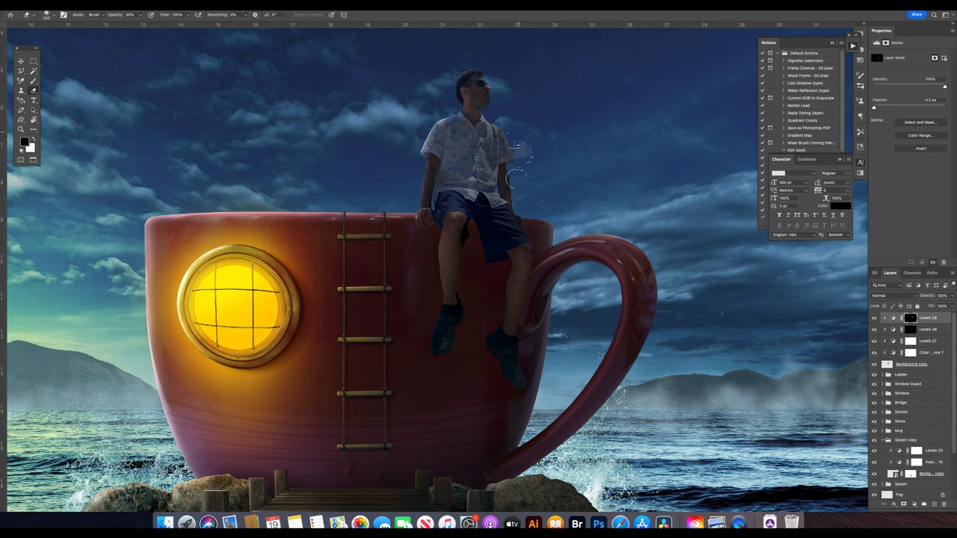
{"action": "scroll", "coordinate": [515, 177], "scroll_direction": "up", "scroll_amount": 2}
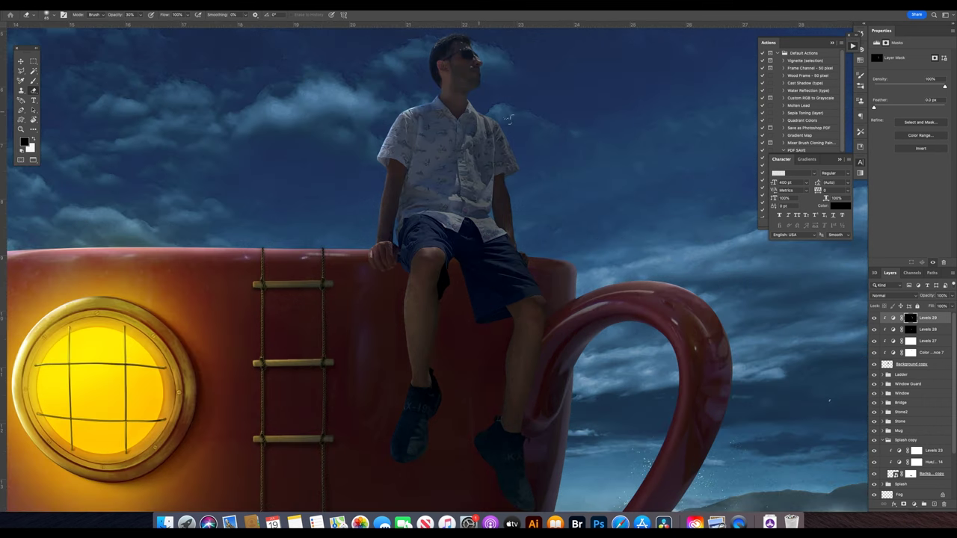
{"action": "key", "text": "x"}
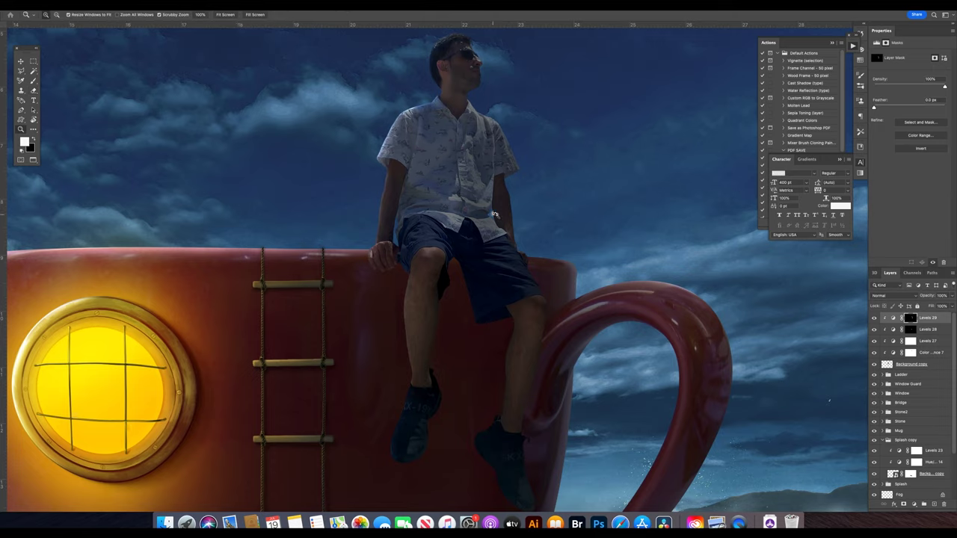
{"action": "scroll", "coordinate": [481, 217], "scroll_direction": "up", "scroll_amount": 2}
{"action": "scroll", "coordinate": [488, 206], "scroll_direction": "up", "scroll_amount": 3}
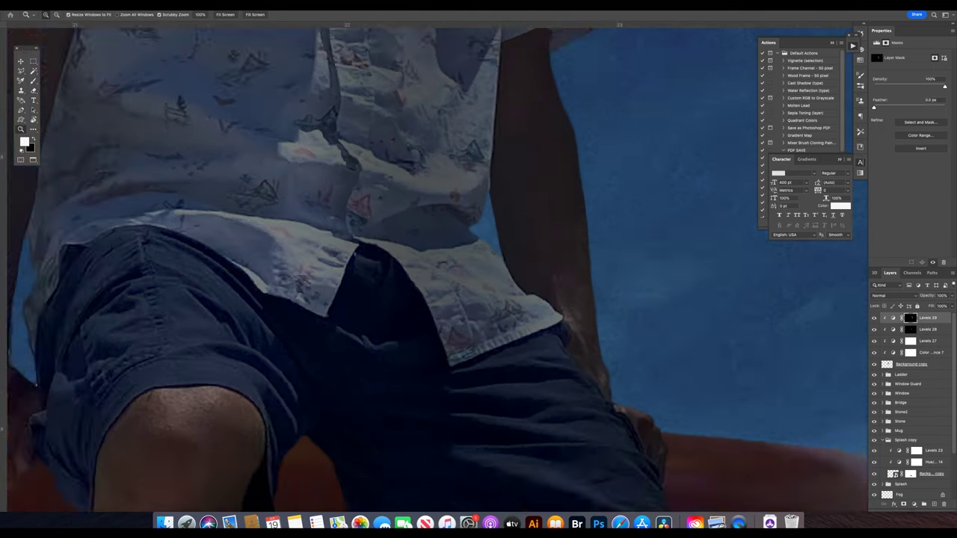
{"action": "scroll", "coordinate": [495, 186], "scroll_direction": "down", "scroll_amount": 4}
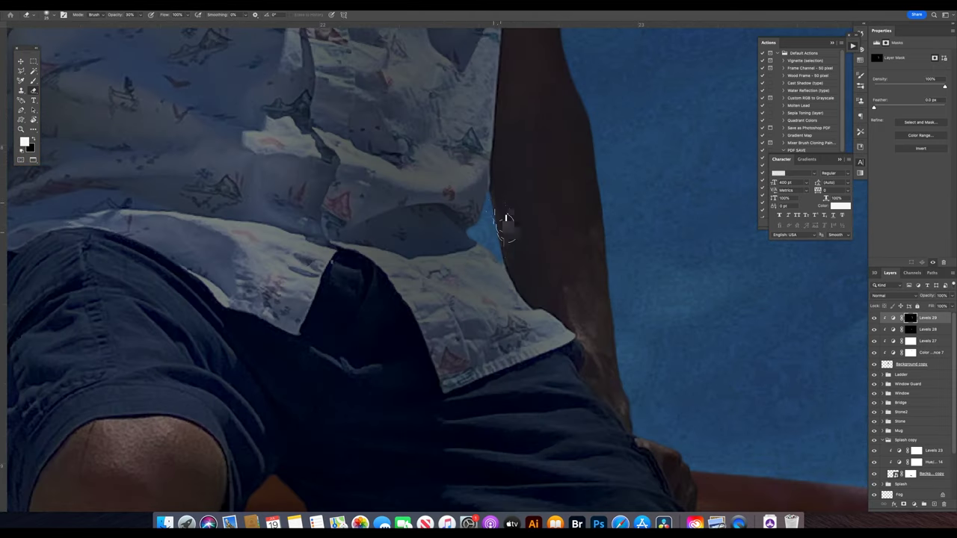
{"action": "key", "text": "3"}
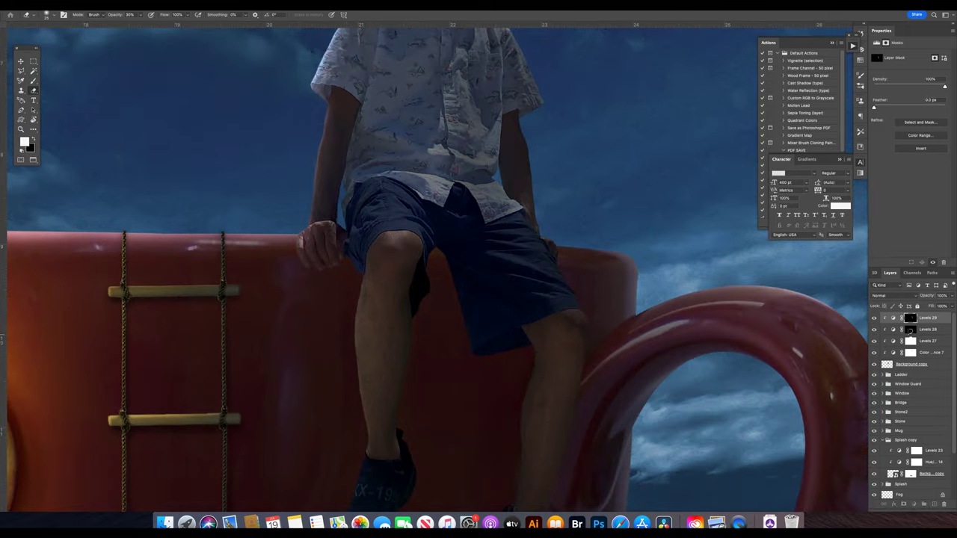
Nudge the Levels 28 midtone slider slightly brighter and target its mask around the man's head.
{"action": "key", "text": "alt+bracketleft"}
{"action": "key", "text": "x"}
{"action": "key", "text": "z"}
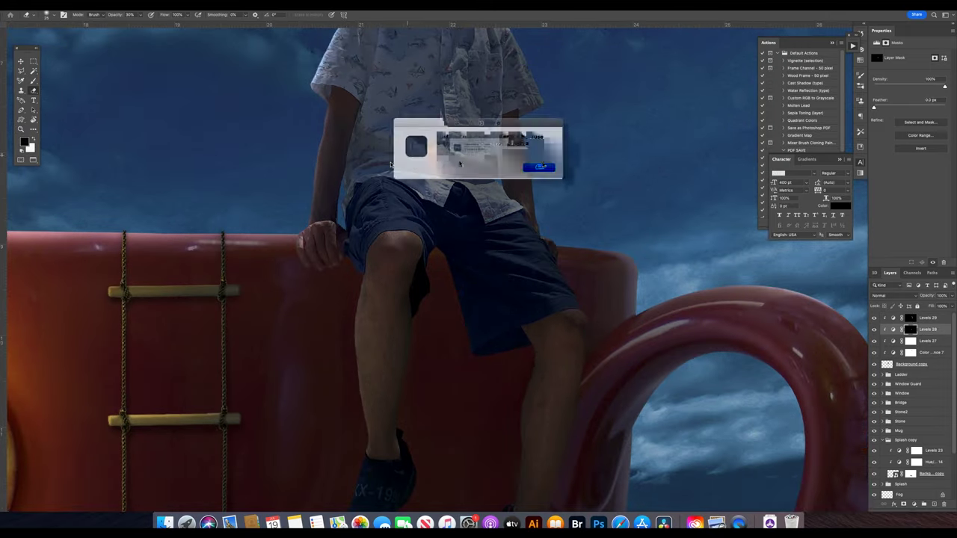
{"action": "key", "text": "ctrl+0"}
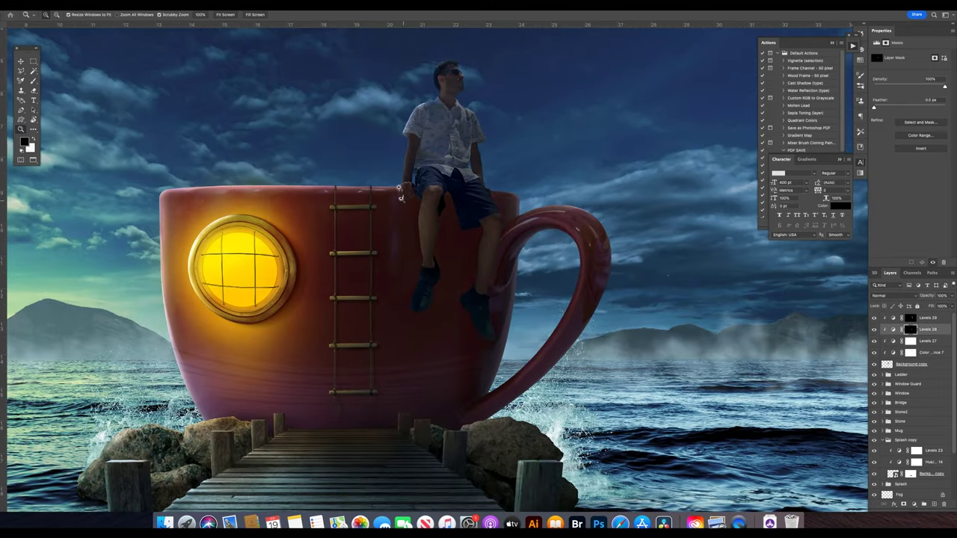
{"action": "left_click", "coordinate": [401, 196], "text": "alt"}
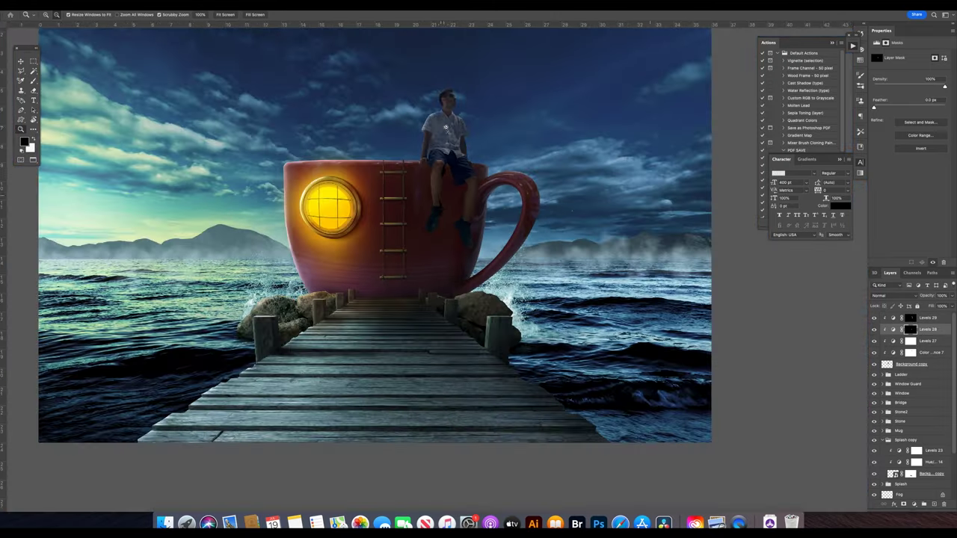
{"action": "left_click", "coordinate": [893, 329]}
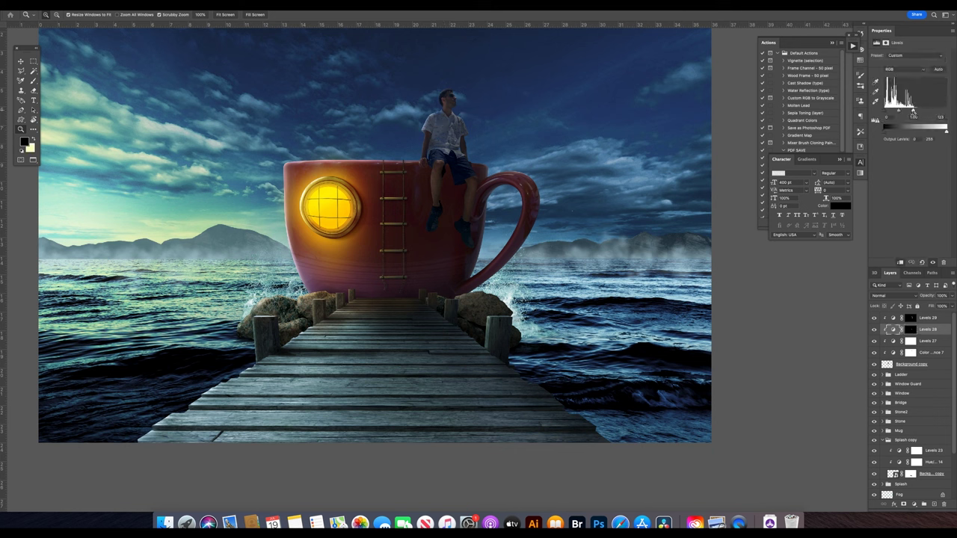
{"action": "left_click_drag", "start_coordinate": [913, 111], "coordinate": [911, 112]}
{"action": "key", "text": "b"}
{"action": "key", "text": "d"}
{"action": "key", "text": "ctrl+backslash"}
{"action": "left_click", "coordinate": [448, 107], "text": "ctrl"}
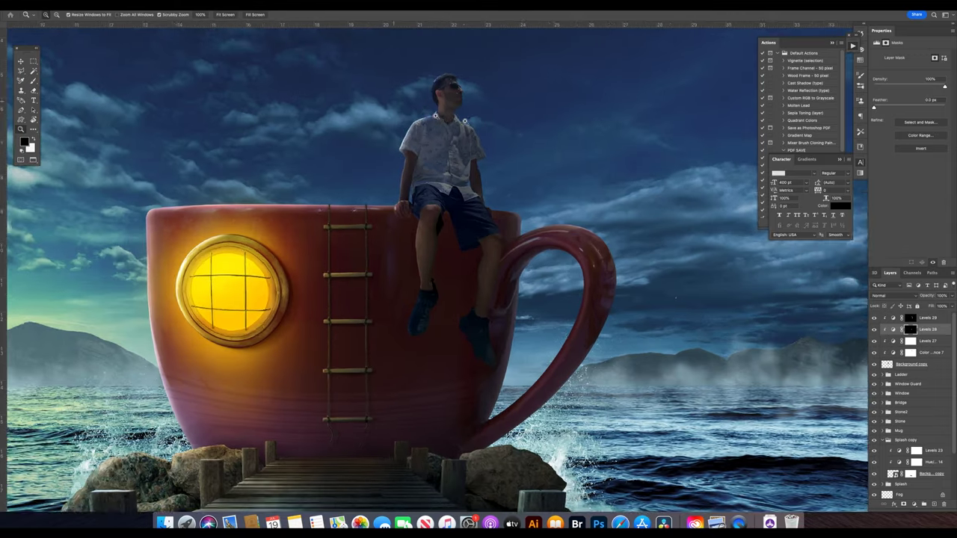
{"action": "key", "text": "x"}
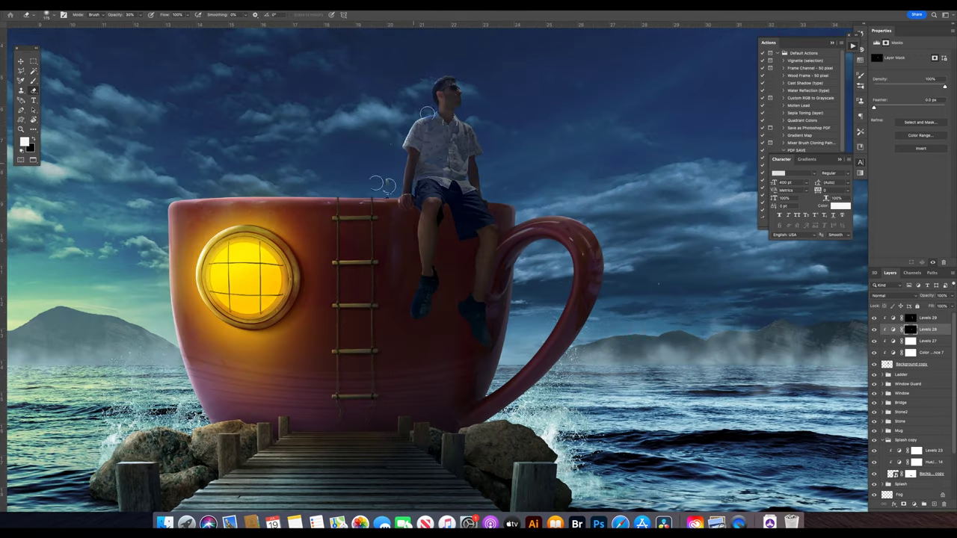
{"action": "left_click", "coordinate": [927, 352]}
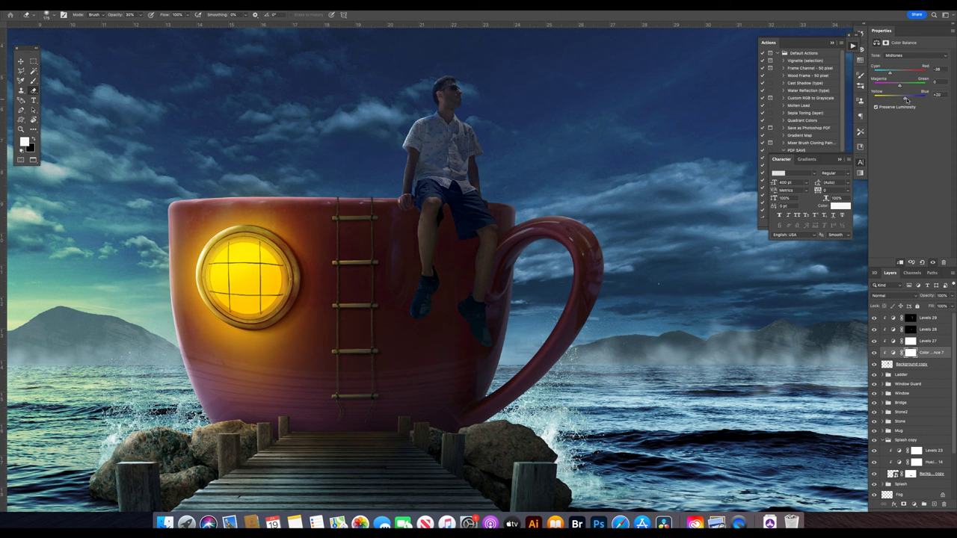
Add a colorized Hue/Saturation layer with hue about 188 and fade it to 20% opacity.
{"action": "left_click", "coordinate": [921, 504]}
{"action": "left_click", "coordinate": [904, 430]}
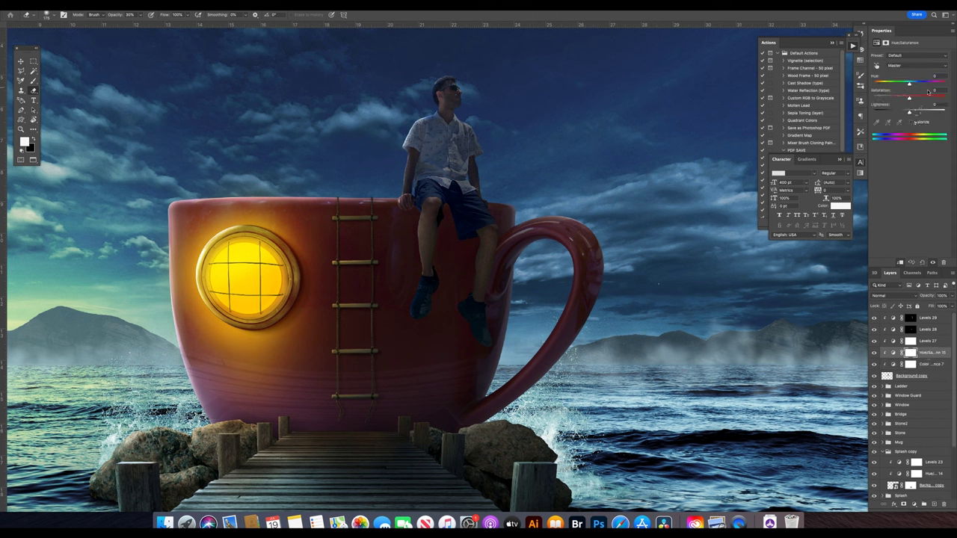
{"action": "left_click", "coordinate": [910, 121]}
{"action": "left_click_drag", "start_coordinate": [890, 85], "coordinate": [907, 84]}
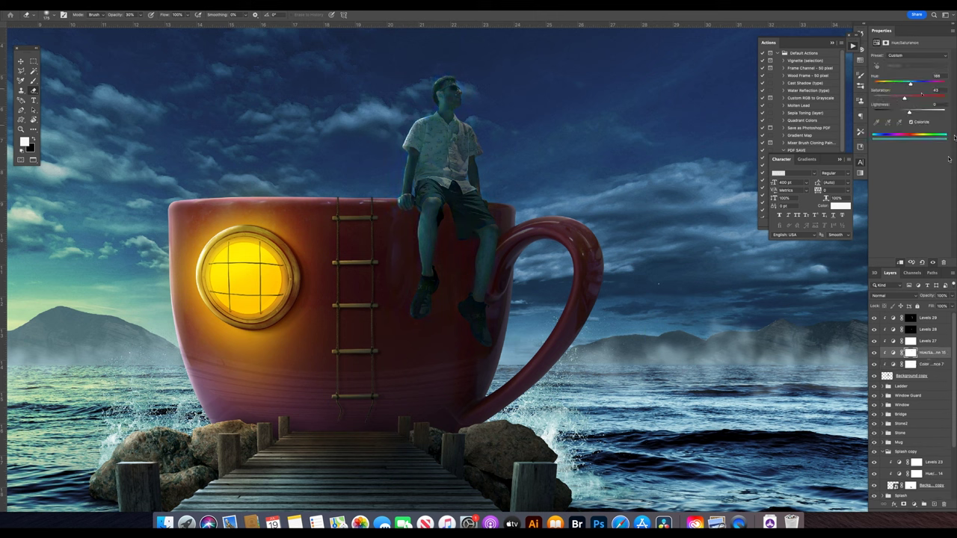
{"action": "left_click_drag", "start_coordinate": [919, 299], "coordinate": [835, 299]}
{"action": "key", "text": "v"}
Zoom in and out on the mug and man to check the subtle cyan tint.
{"action": "key", "text": "super+0"}
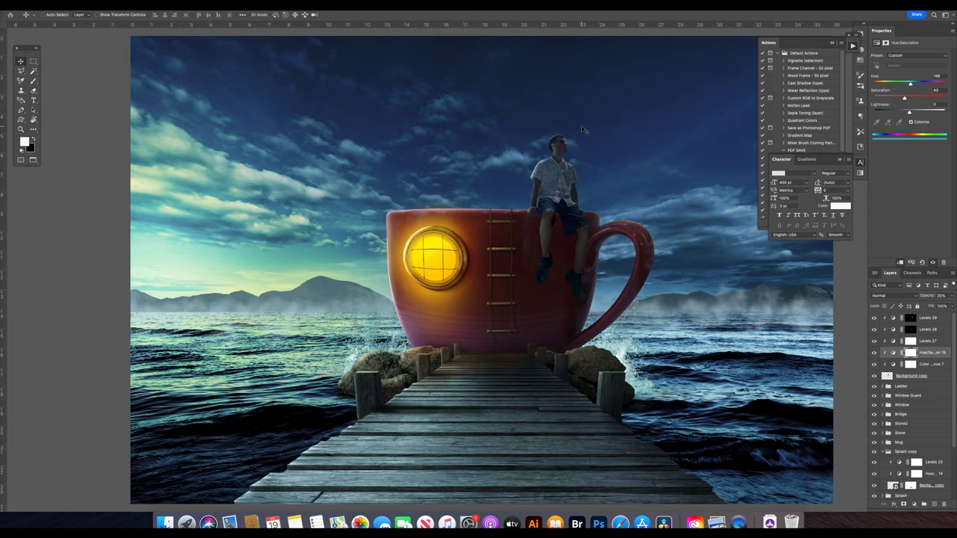
{"action": "key", "text": "z"}
{"action": "left_click", "coordinate": [567, 174]}
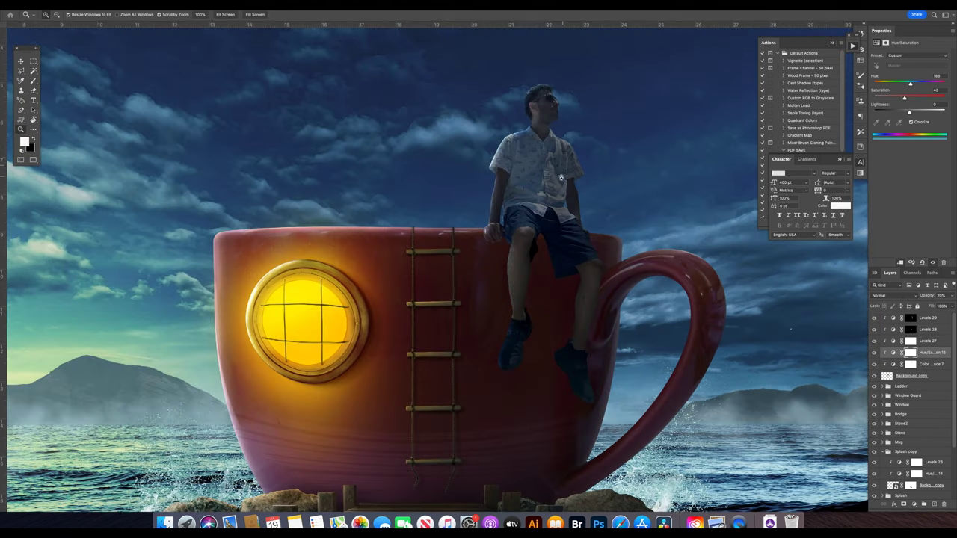
{"action": "left_click", "coordinate": [568, 169], "text": "alt"}
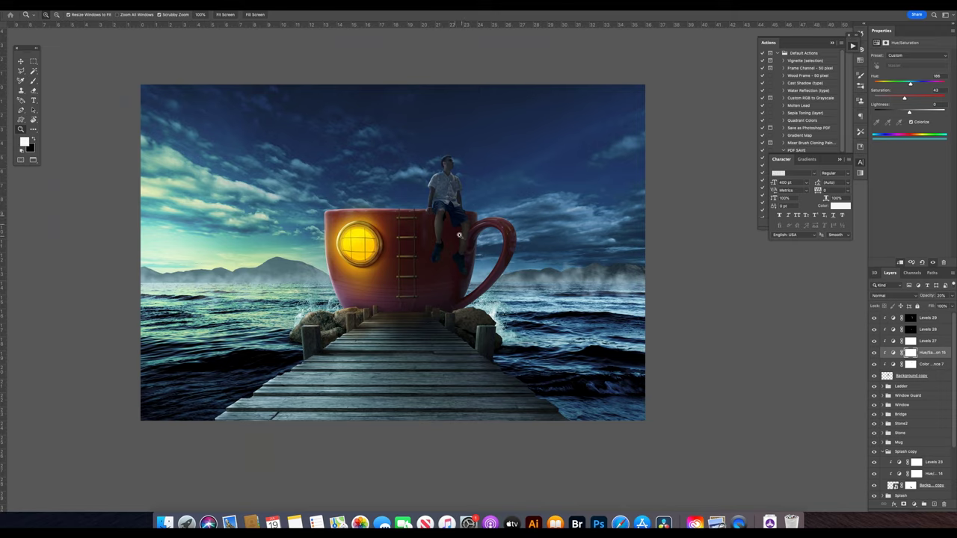
{"action": "left_click", "coordinate": [459, 235]}
{"action": "left_click", "coordinate": [927, 318]}
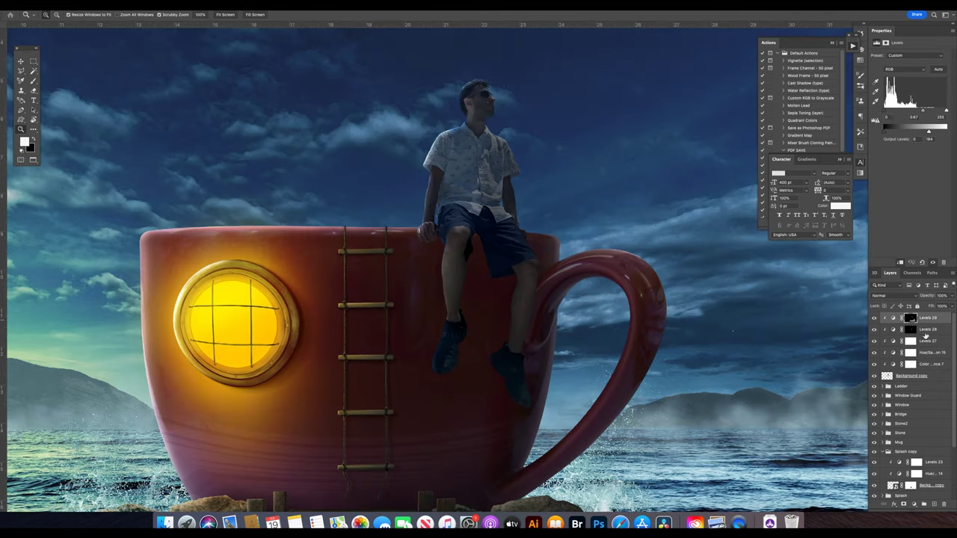
Add a new Levels 30 adjustment and pull its highlights down to darken the man's shirt.
{"action": "left_click", "coordinate": [926, 337]}
{"action": "left_click", "coordinate": [914, 503]}
{"action": "left_click", "coordinate": [924, 394]}
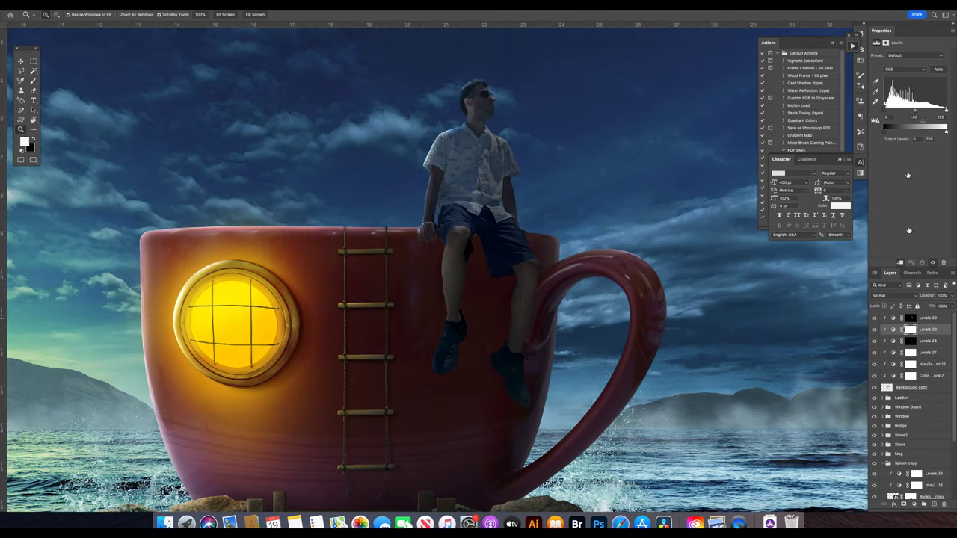
{"action": "left_click_drag", "start_coordinate": [946, 131], "coordinate": [918, 112]}
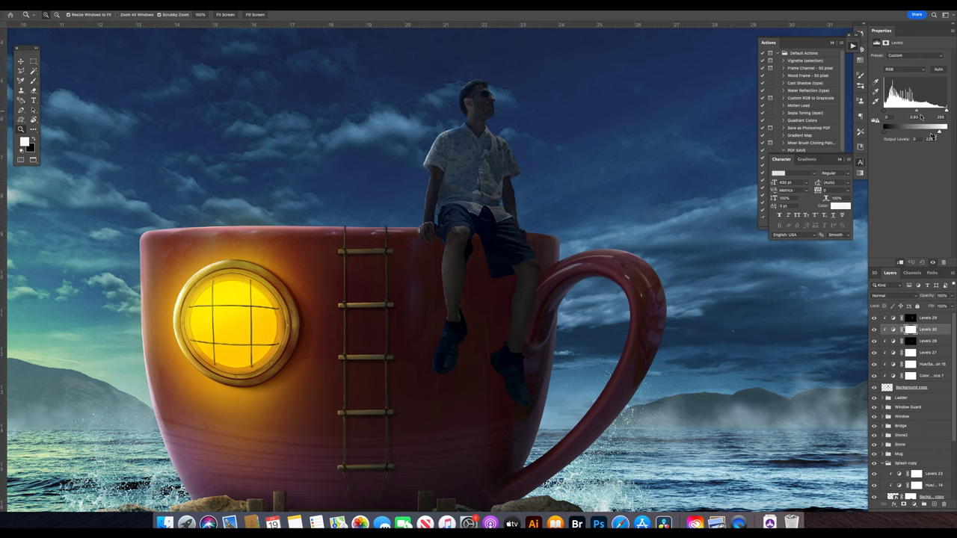
{"action": "key", "text": "super+0"}
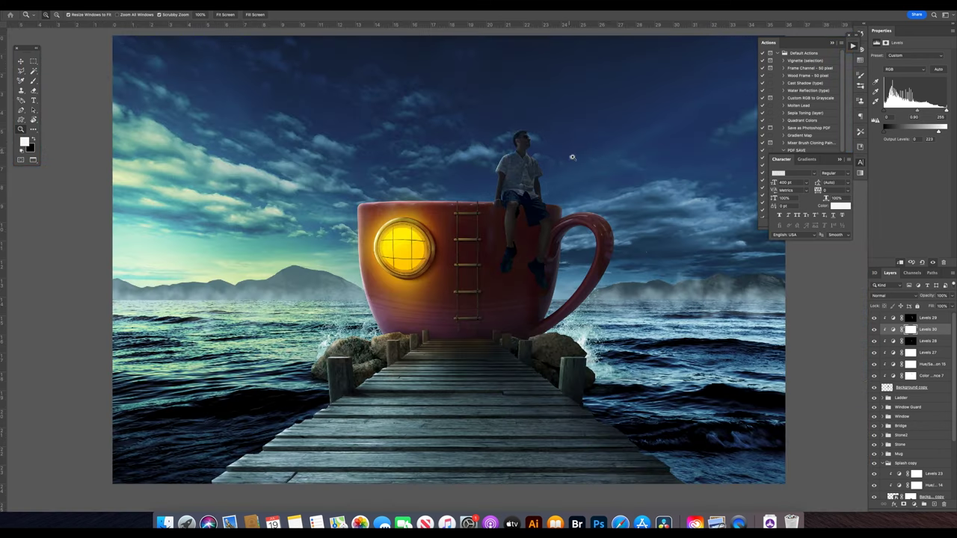
Move Levels 30 above Levels 29 and set up a larger black brush at 30% strength.
{"action": "key", "text": "super+bracketright"}
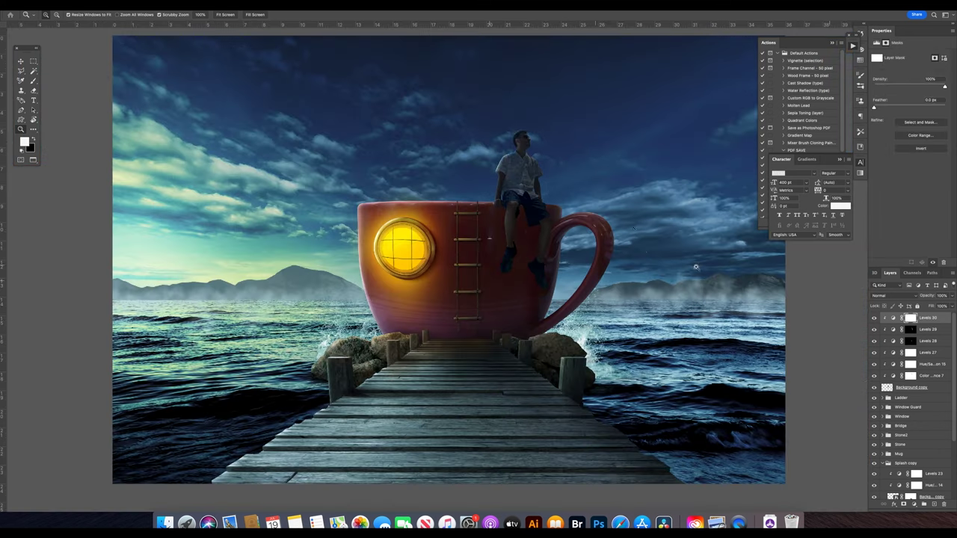
{"action": "left_click", "coordinate": [537, 168]}
{"action": "key", "text": "b"}
{"action": "key", "text": "x"}
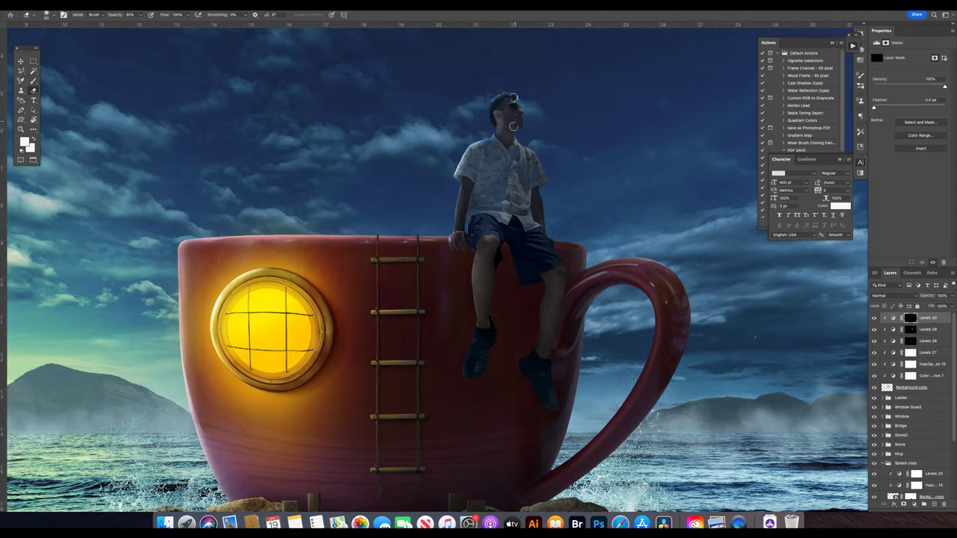
{"action": "key", "text": "0"}
{"action": "key", "text": "bracketright"}
{"action": "key", "text": "bracketright"}
{"action": "key", "text": "bracketright"}
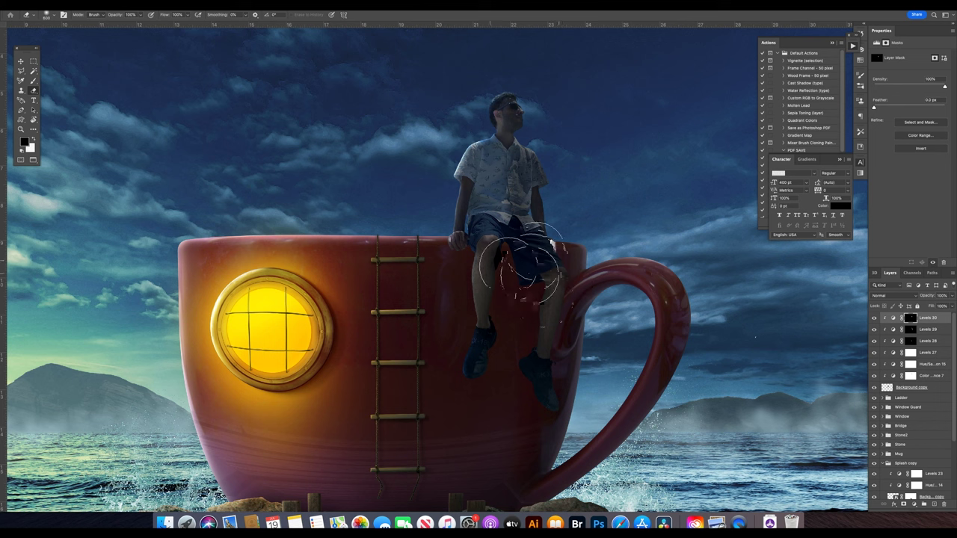
{"action": "key", "text": "3"}
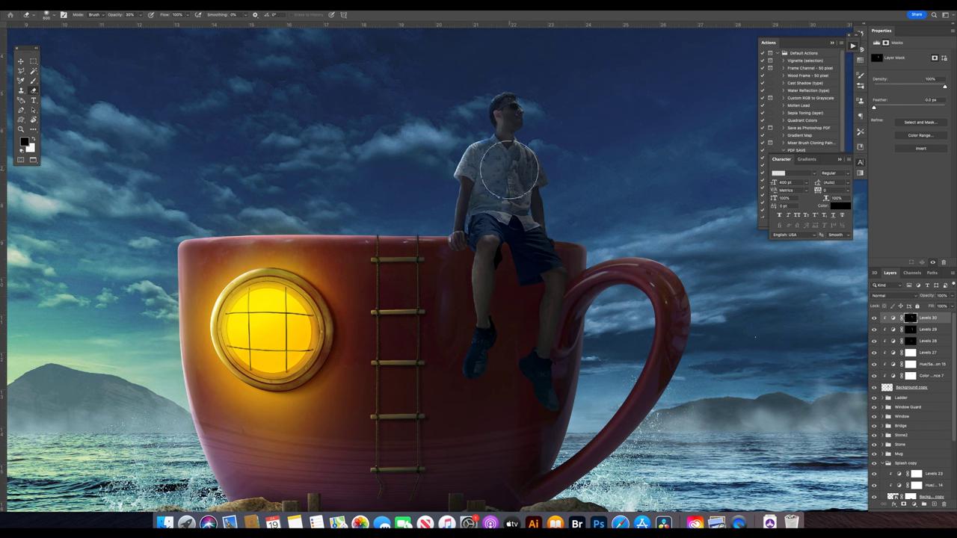
Zoom in around the man and try adjusting the dark tones in his Levels settings.
{"action": "key", "text": "z"}
{"action": "left_click_drag", "start_coordinate": [509, 170], "coordinate": [483, 198]}
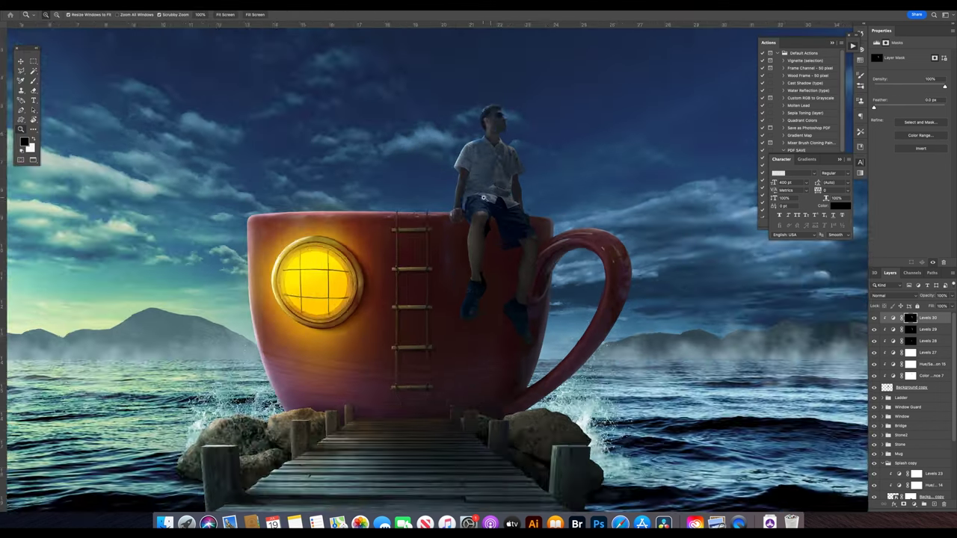
{"action": "left_click", "coordinate": [478, 197]}
{"action": "key", "text": "v"}
{"action": "left_click", "coordinate": [898, 318]}
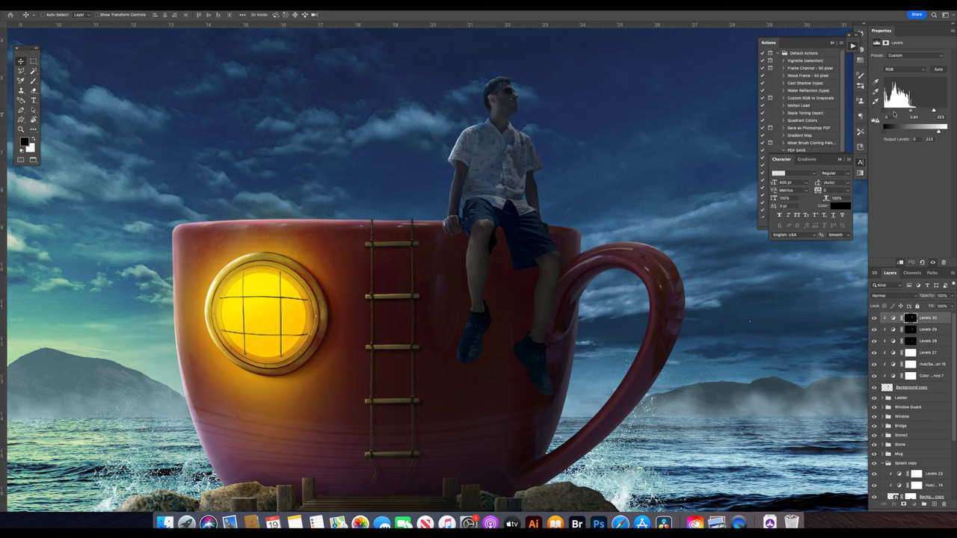
{"action": "left_click_drag", "start_coordinate": [890, 112], "coordinate": [887, 112]}
{"action": "key", "text": "ctrl+0"}
Lift the man's shadows by setting the Levels output shadows to 58.
{"action": "key", "text": "b"}
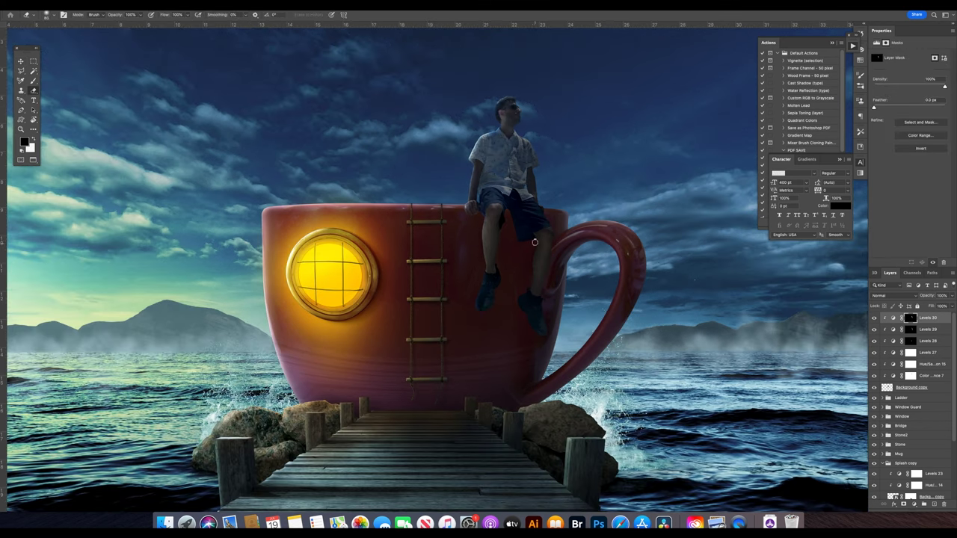
{"action": "key", "text": "x"}
{"action": "scroll", "coordinate": [483, 174], "scroll_direction": "up", "scroll_amount": 3}
{"action": "key", "text": "alt+bracketleft"}
{"action": "key", "text": "alt+bracketleft"}
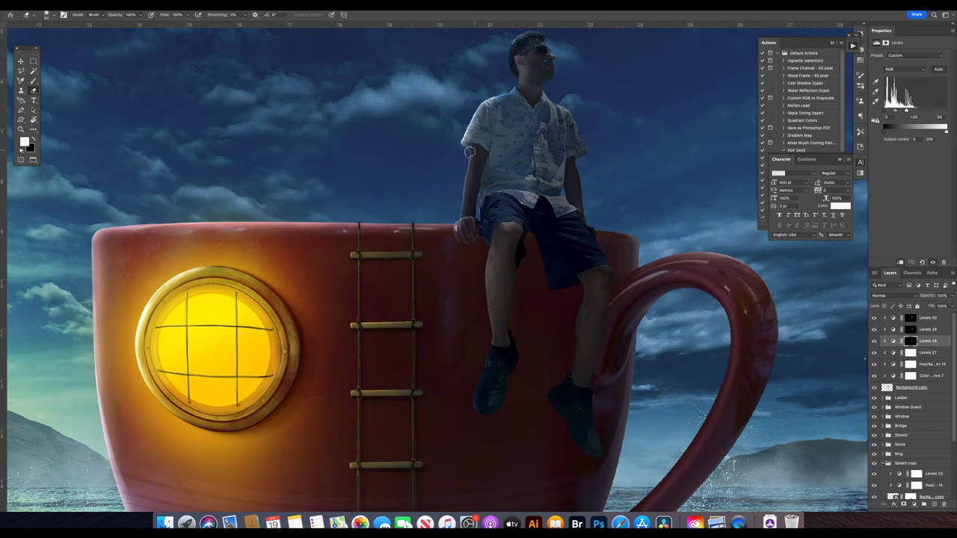
{"action": "key", "text": "x"}
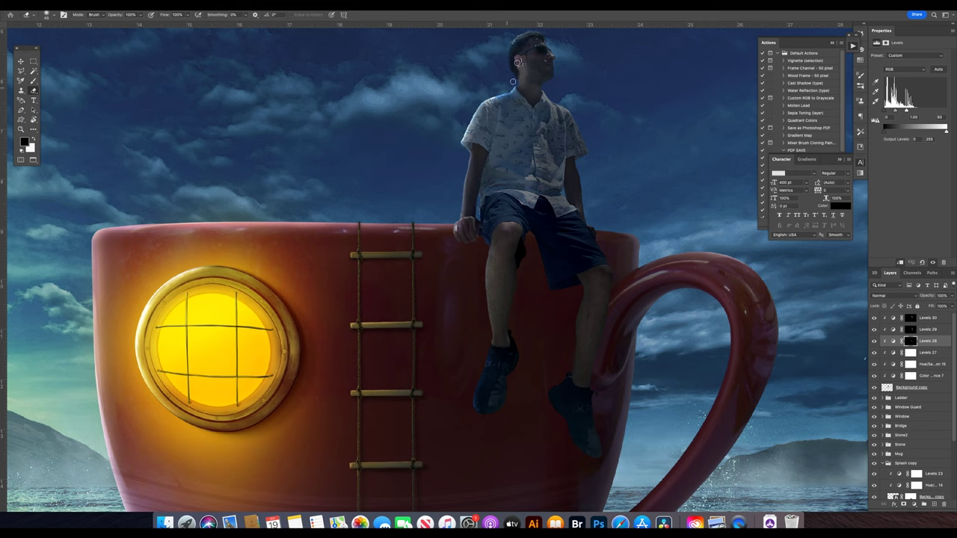
{"action": "scroll", "coordinate": [516, 81], "scroll_direction": "up", "scroll_amount": 3}
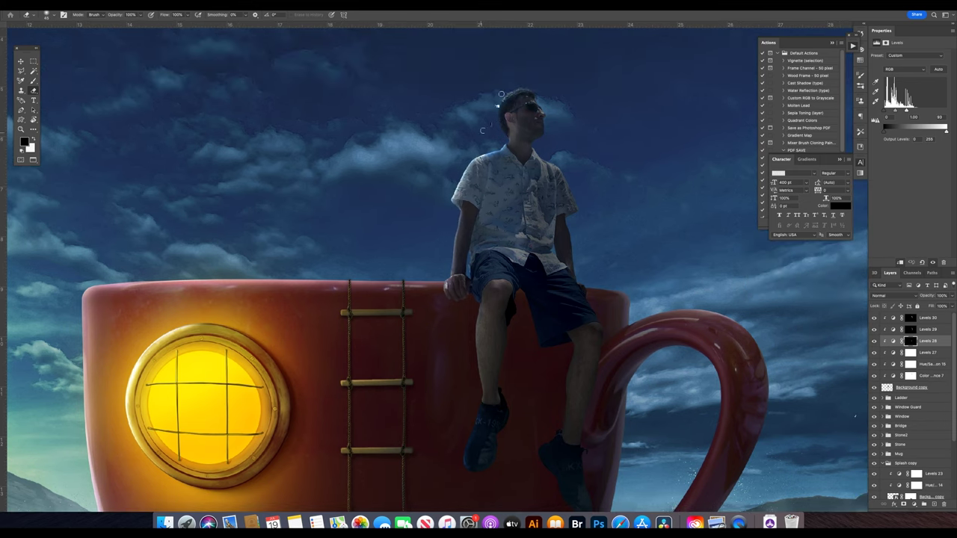
{"action": "left_click_drag", "start_coordinate": [885, 132], "coordinate": [892, 132]}
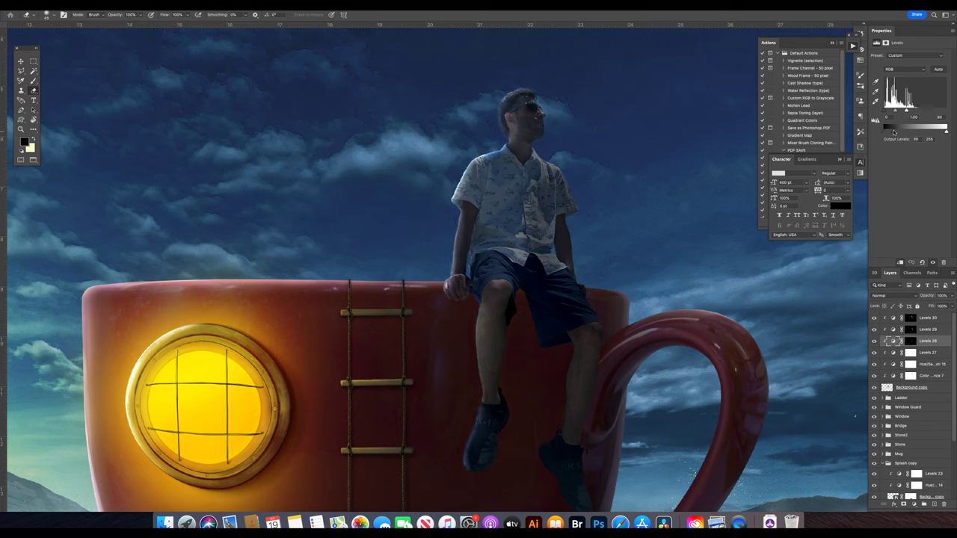
Paint white on the Levels 28 mask over the man's head, then switch to black at 10%.
{"action": "left_click", "coordinate": [911, 342]}
{"action": "key", "text": "x"}
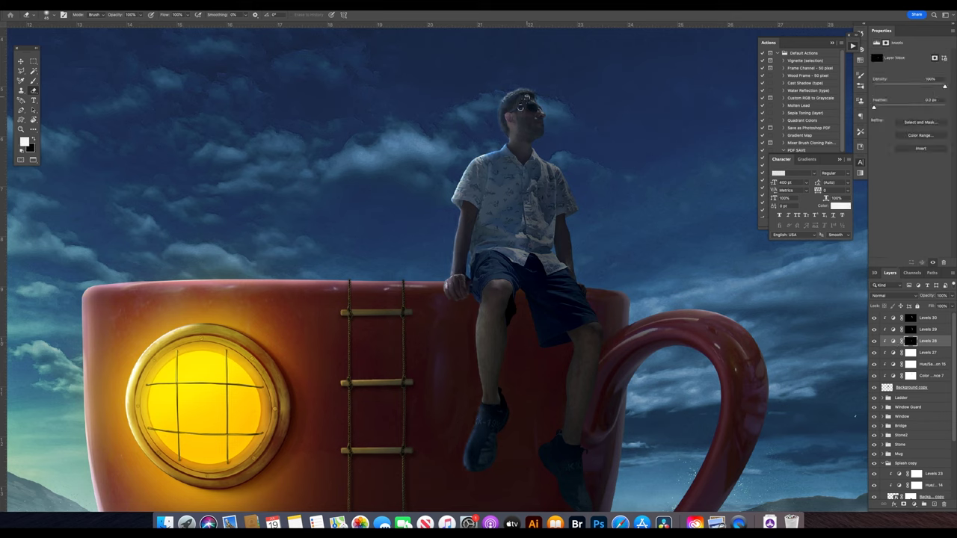
{"action": "mouse_move", "coordinate": [503, 108]}
{"action": "left_mouse_down"}
{"action": "mouse_move", "coordinate": [531, 104]}
{"action": "mouse_move", "coordinate": [524, 131]}
{"action": "mouse_move", "coordinate": [534, 131]}
{"action": "left_mouse_up"}
{"action": "key", "text": "z"}
{"action": "key", "text": "b"}
{"action": "key", "text": "x"}
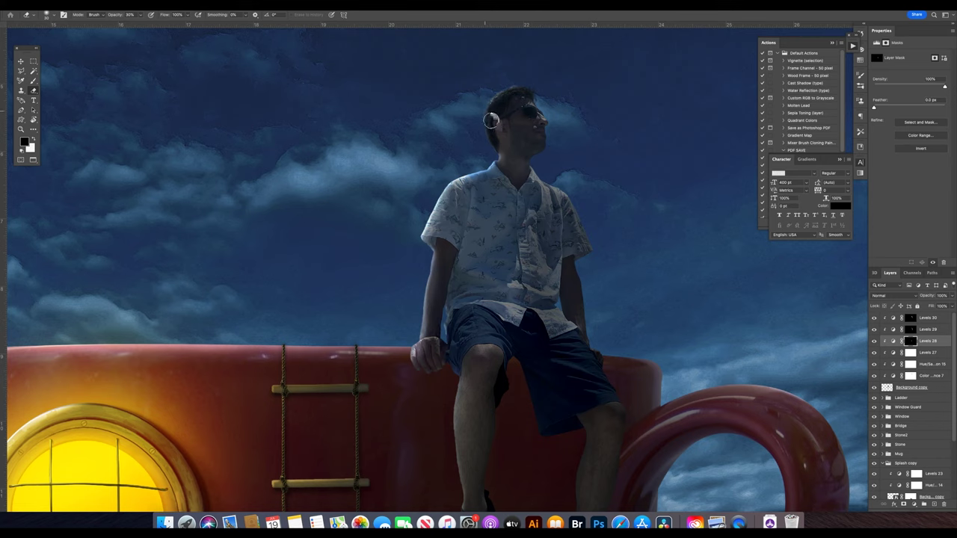
{"action": "key", "text": "1"}
{"action": "scroll", "coordinate": [553, 150], "scroll_direction": "down", "scroll_amount": 5}
{"action": "scroll", "coordinate": [568, 187], "scroll_direction": "up", "scroll_amount": 1}
{"action": "scroll", "coordinate": [583, 216], "scroll_direction": "up", "scroll_amount": 1}
Paint 60% shading near the man's shorts on Layer 24, then use a smaller 20% brush.
{"action": "key", "text": "v"}
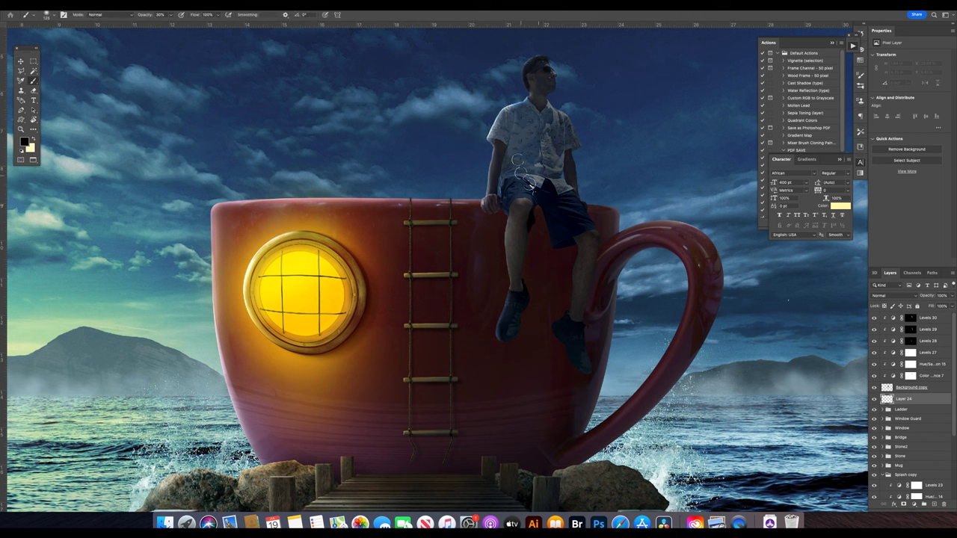
{"action": "key", "text": "6"}
{"action": "mouse_move", "coordinate": [532, 195]}
{"action": "left_mouse_down"}
{"action": "mouse_move", "coordinate": [553, 206]}
{"action": "mouse_move", "coordinate": [507, 348]}
{"action": "left_mouse_up"}
{"action": "key", "text": "2"}
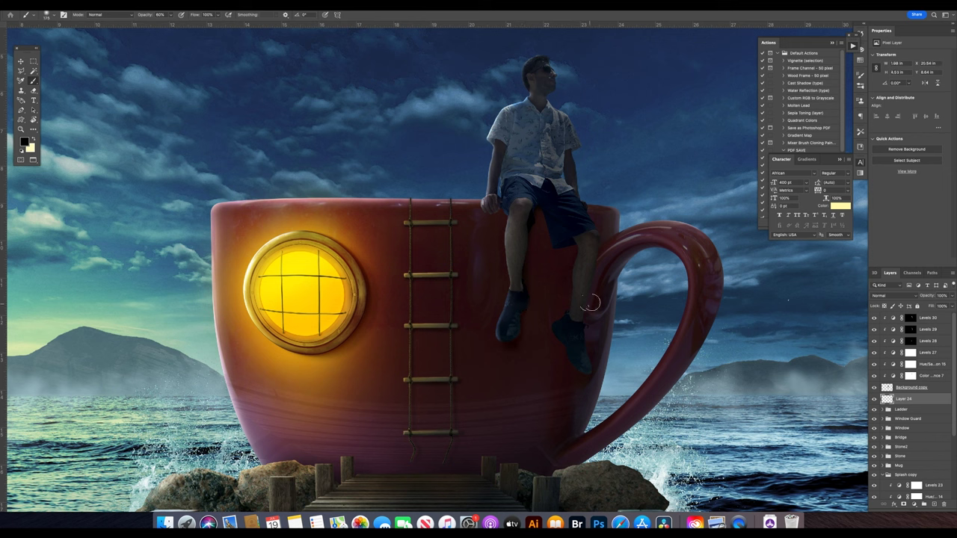
{"action": "key", "text": "bracketleft"}
{"action": "key", "text": "bracketleft"}
On a new layer above Layer 24, darken the man's shorts, leg and shoe.
{"action": "key", "text": "ctrl+shift+alt+n"}
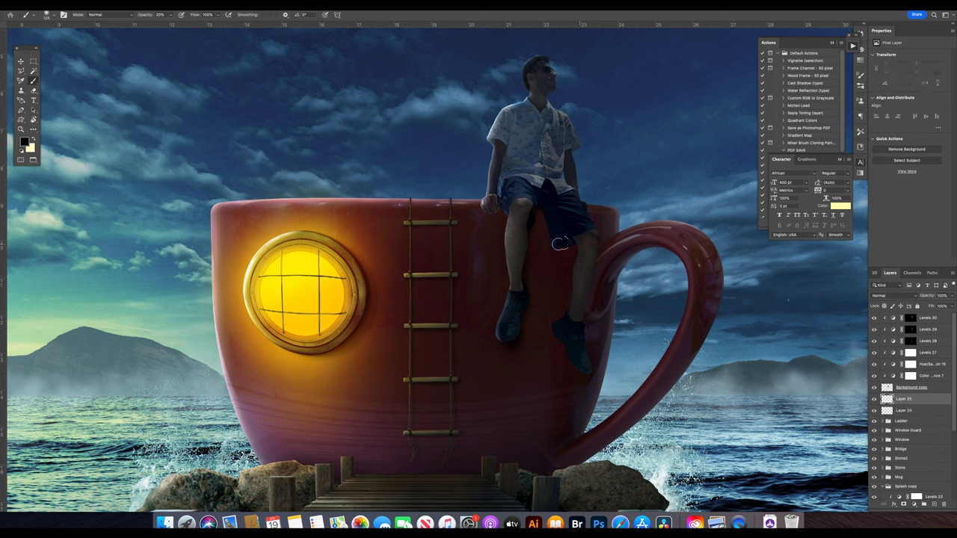
{"action": "left_click_drag", "start_coordinate": [560, 245], "coordinate": [552, 215]}
{"action": "mouse_move", "coordinate": [523, 220]}
{"action": "left_mouse_down"}
{"action": "mouse_move", "coordinate": [616, 237]}
{"action": "mouse_move", "coordinate": [589, 261]}
{"action": "left_mouse_up"}
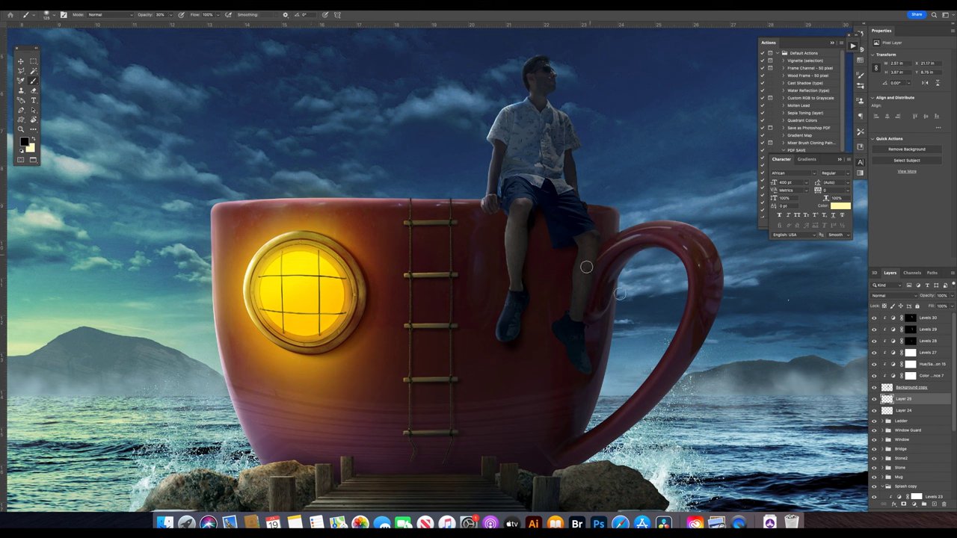
{"action": "left_click_drag", "start_coordinate": [583, 309], "coordinate": [581, 327]}
{"action": "left_click_drag", "start_coordinate": [606, 340], "coordinate": [566, 353]}
{"action": "left_click_drag", "start_coordinate": [613, 247], "coordinate": [602, 288]}
{"action": "left_click_drag", "start_coordinate": [588, 362], "coordinate": [566, 331]}
Paint broad shading over the man with a doubled brush, then zoom in on the ladder and man.
{"action": "key", "text": "]"}
{"action": "key", "text": "]"}
{"action": "key", "text": "]"}
{"action": "left_click_drag", "start_coordinate": [560, 207], "coordinate": [538, 228]}
{"action": "key", "text": "e"}
{"action": "key", "text": "alt+bracketleft"}
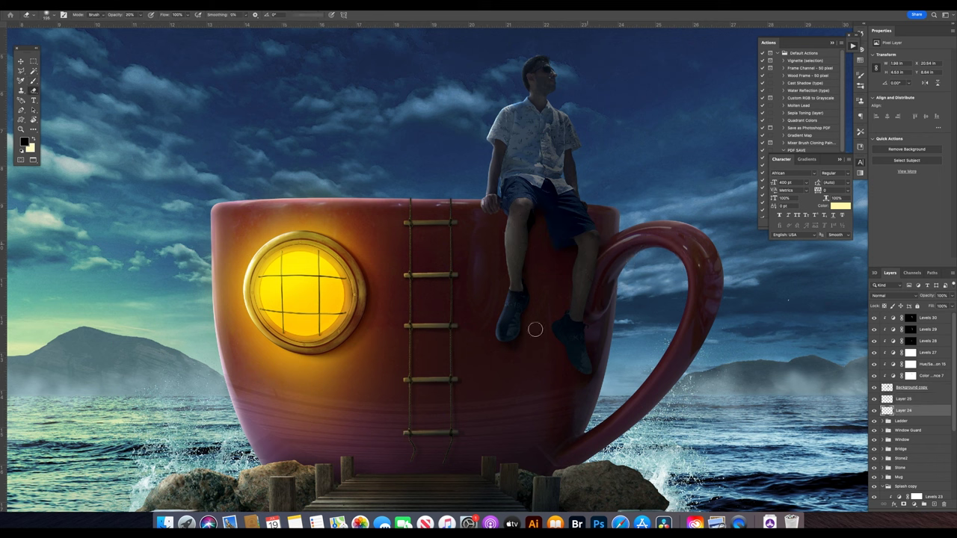
{"action": "key", "text": "z"}
{"action": "left_click", "coordinate": [501, 217]}
{"action": "key", "text": "b"}
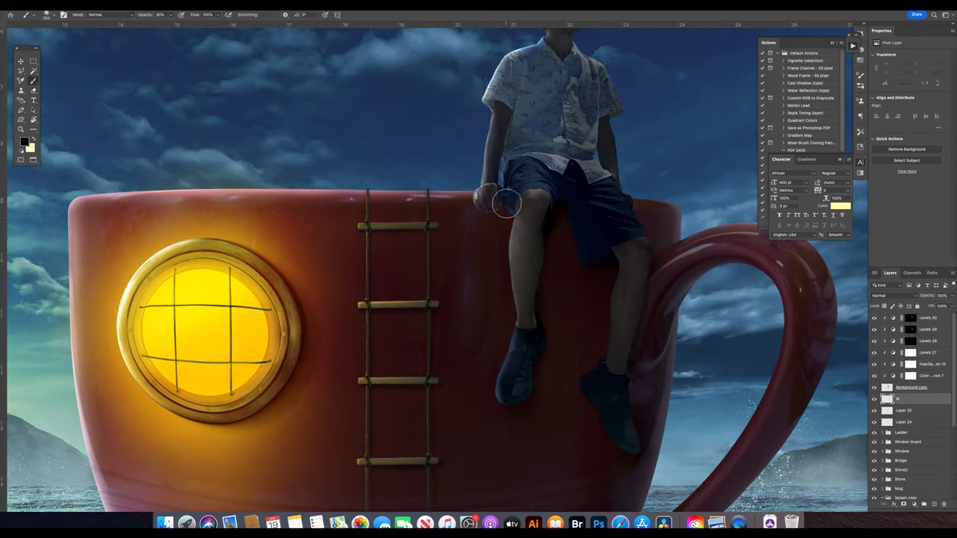
Add another layer above Layer 25 and shade near the man's hand, undoing the too-dark stroke.
{"action": "key", "text": "ctrl+shift+alt+n"}
{"action": "left_click_drag", "start_coordinate": [507, 201], "coordinate": [500, 205]}
{"action": "left_click", "coordinate": [495, 204]}
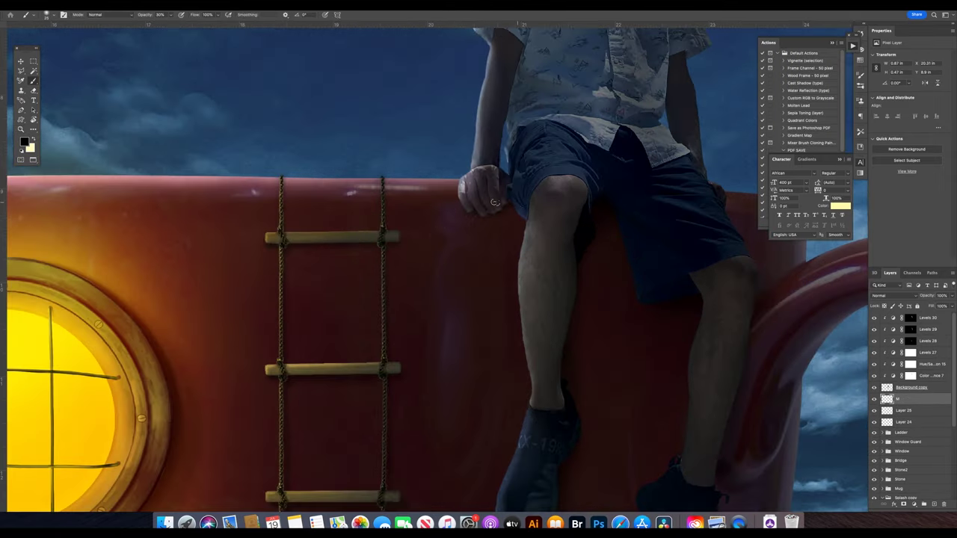
{"action": "key", "text": "0"}
{"action": "left_click_drag", "start_coordinate": [457, 199], "coordinate": [460, 214]}
{"action": "key", "text": "ctrl+z"}
{"action": "key", "text": "e"}
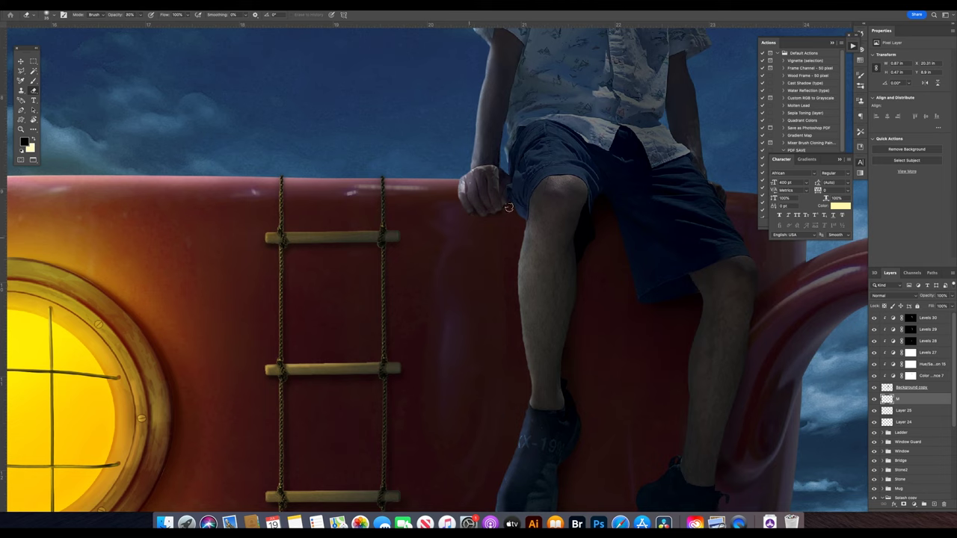
{"action": "key", "text": "b"}
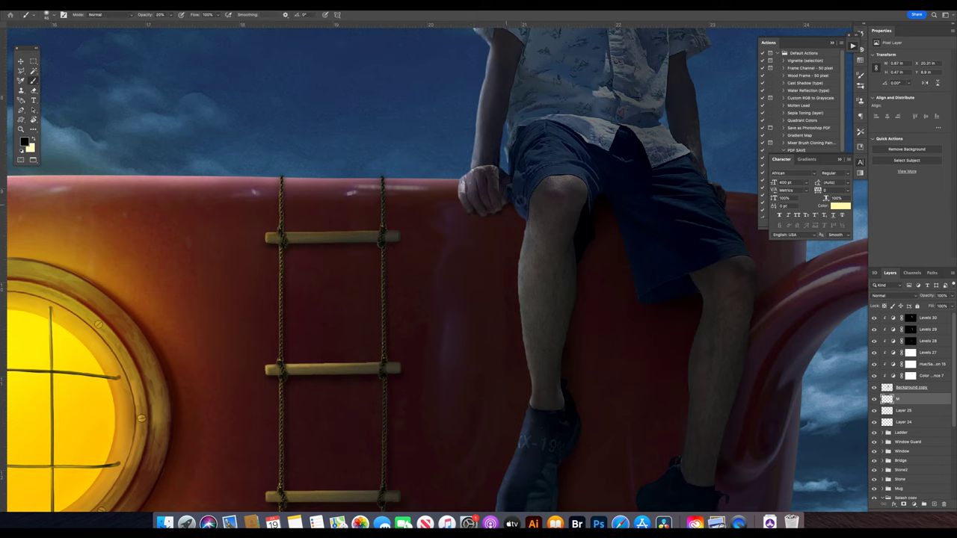
{"action": "key", "text": "2"}
Select the top Levels 30 layer and add a Hue/Saturation adjustment above it.
{"action": "key", "text": "v"}
{"action": "key", "text": "ctrl+0"}
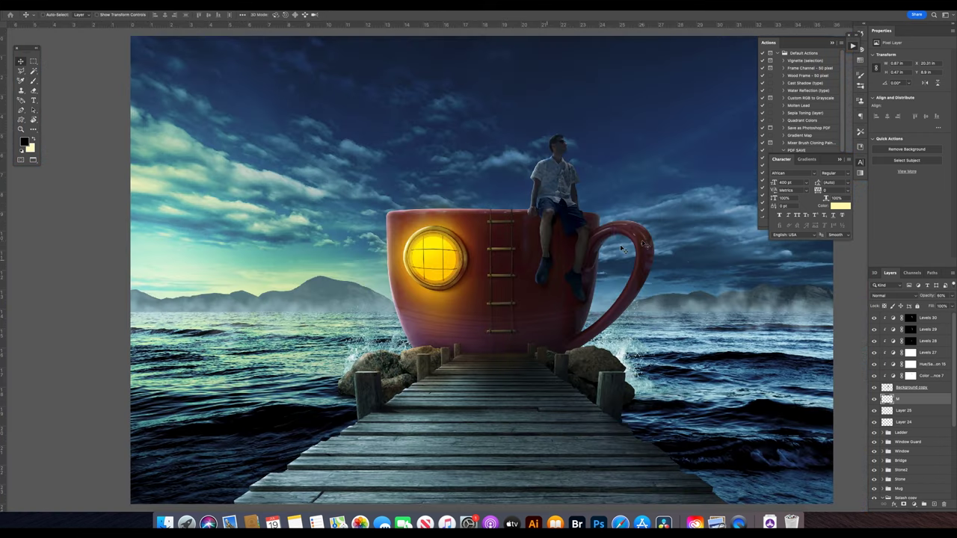
{"action": "scroll", "coordinate": [565, 294], "scroll_direction": "up", "scroll_amount": 3}
{"action": "left_click", "coordinate": [564, 294]}
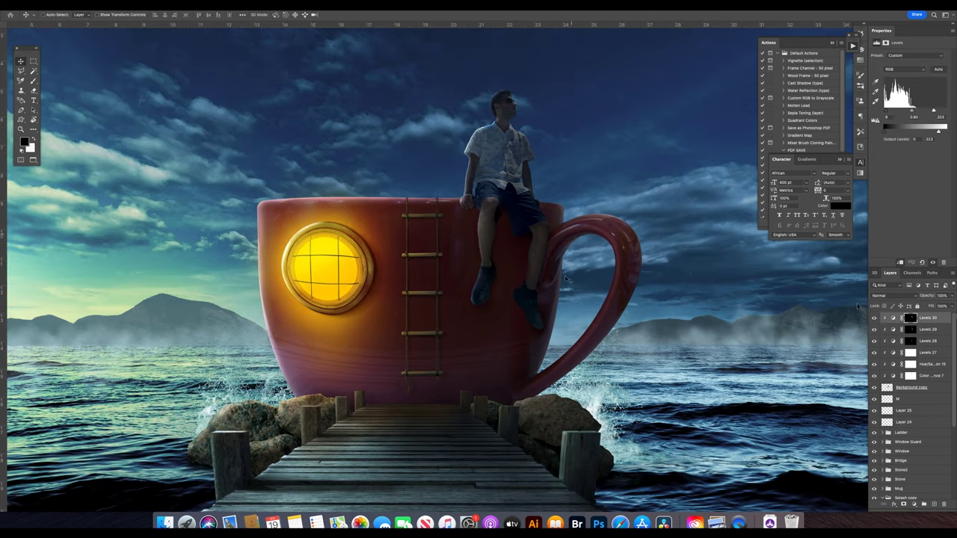
{"action": "left_click", "coordinate": [912, 505]}
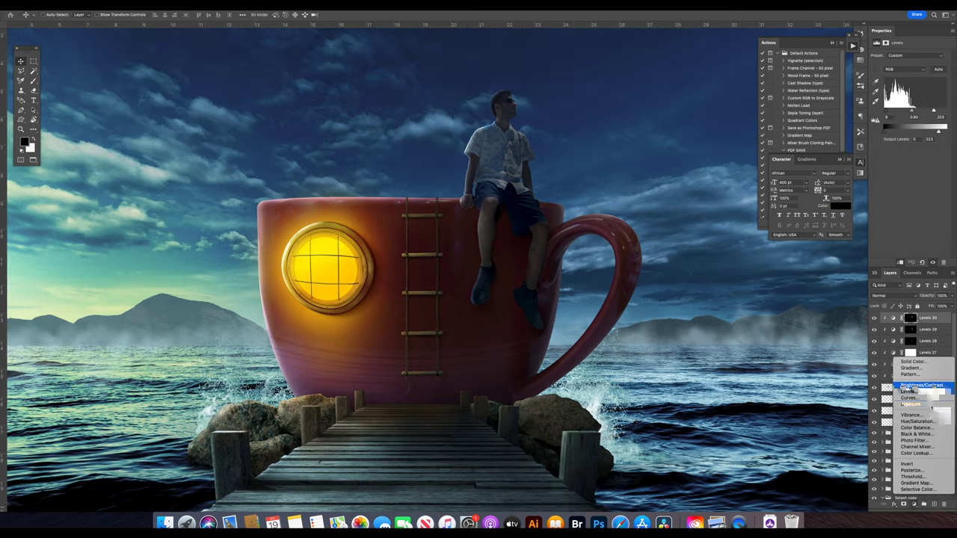
{"action": "left_click", "coordinate": [920, 434]}
Colorize the Hue/Saturation with a warm reddish saturation and invert its mask to black.
{"action": "left_click", "coordinate": [911, 122]}
{"action": "mouse_move", "coordinate": [891, 100]}
{"action": "left_mouse_down"}
{"action": "mouse_move", "coordinate": [905, 99]}
{"action": "mouse_move", "coordinate": [882, 85]}
{"action": "left_mouse_up"}
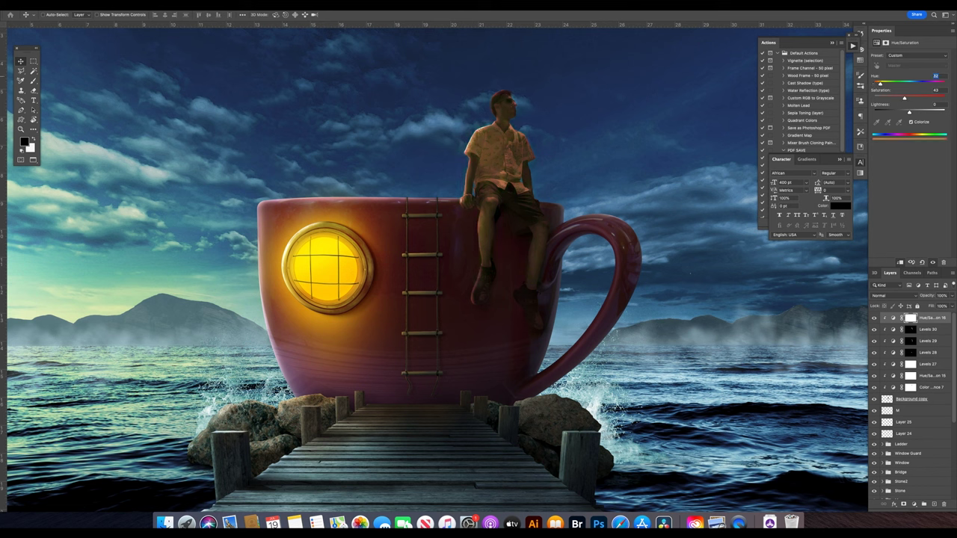
{"action": "left_click", "coordinate": [910, 318]}
{"action": "key", "text": "ctrl+i"}
{"action": "key", "text": "b"}
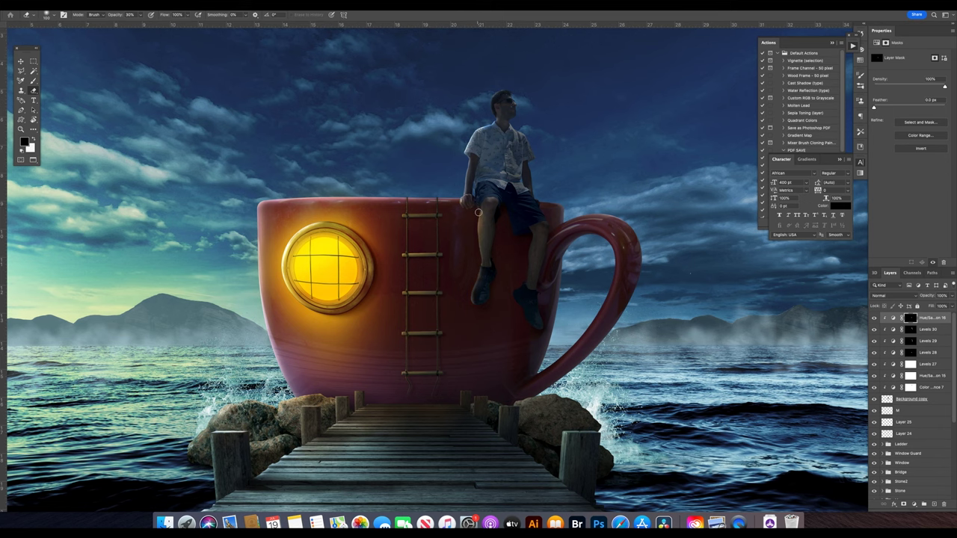
{"action": "scroll", "coordinate": [477, 215], "scroll_direction": "up", "scroll_amount": 1}
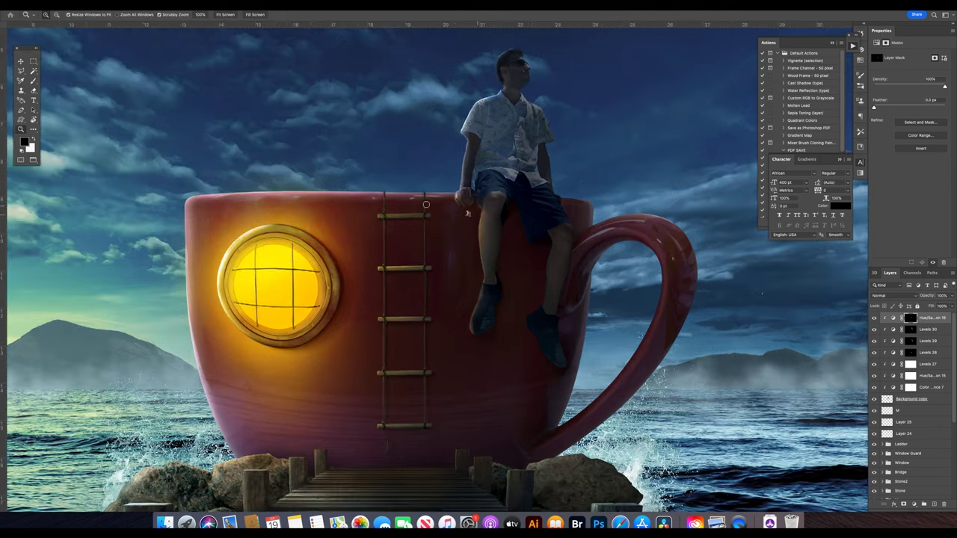
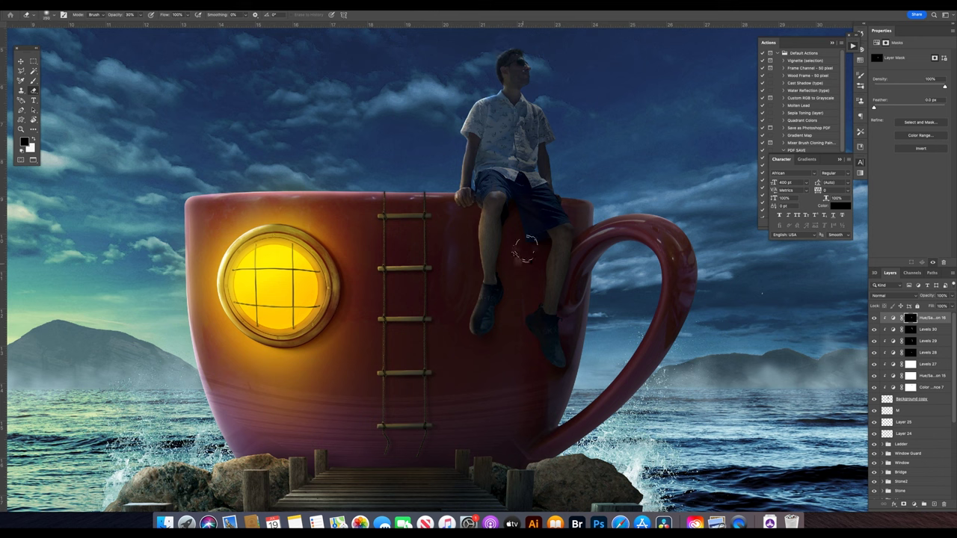
Set the brush to 250 px at 100% opacity, fit the image, and group the man's top layers.
{"action": "key", "text": "bracketright"}
{"action": "key", "text": "bracketright"}
{"action": "key", "text": "bracketright"}
{"action": "key", "text": "0"}
{"action": "key", "text": "super+0"}
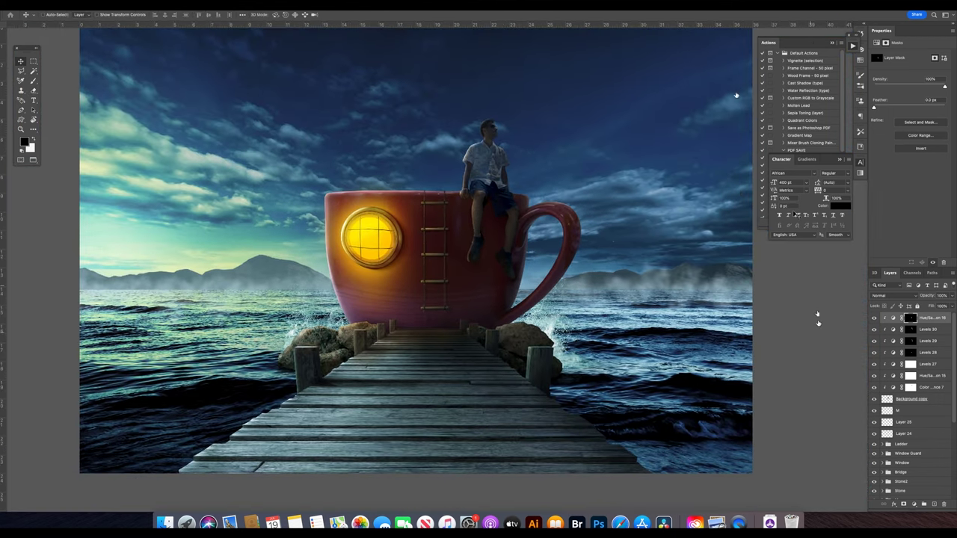
{"action": "key", "text": "super+g"}
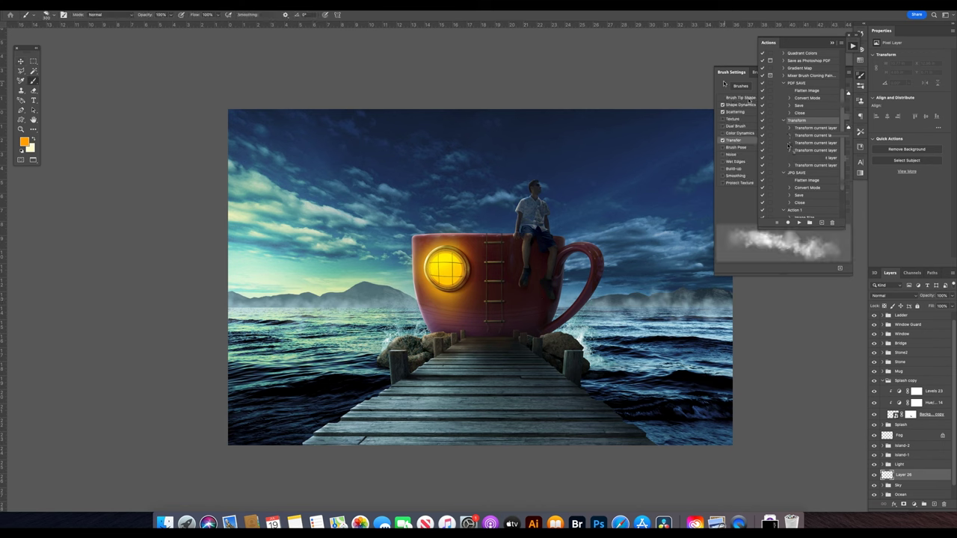
Paint a soft yellow-orange glow along the mug rim behind the man.
{"action": "left_click", "coordinate": [23, 141]}
{"action": "left_click", "coordinate": [691, 382]}
{"action": "left_click", "coordinate": [757, 372]}
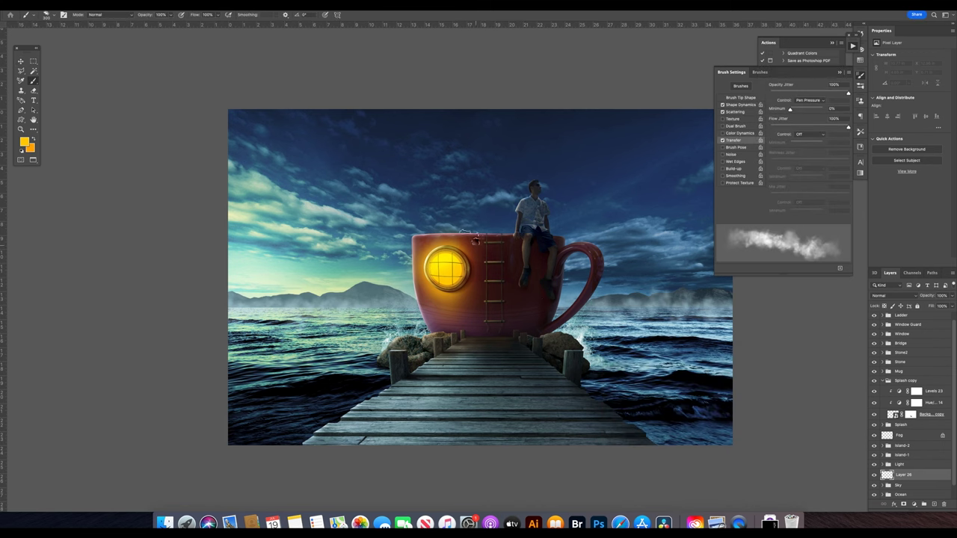
{"action": "left_click_drag", "start_coordinate": [494, 229], "coordinate": [432, 236]}
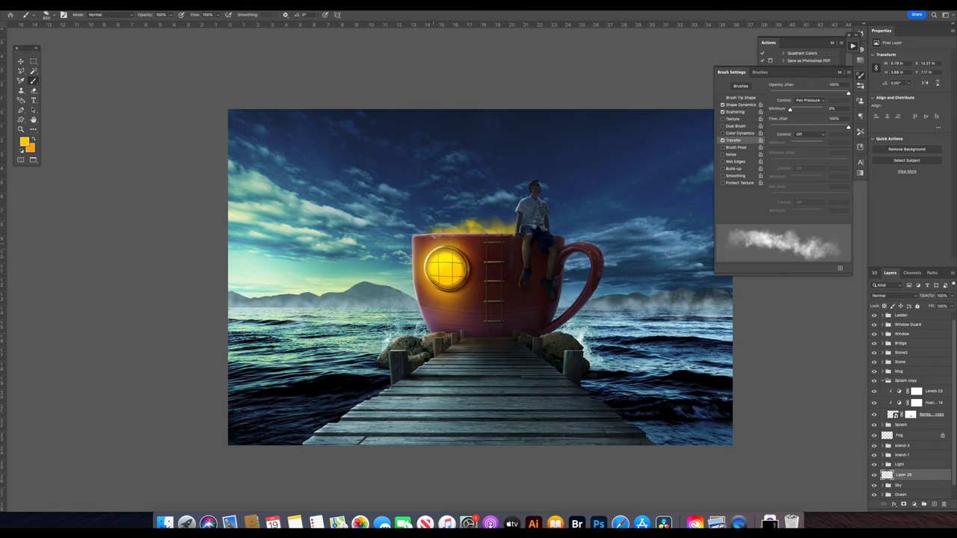
Switch to a deeper orange and set the glow layer to 60% opacity.
{"action": "left_click", "coordinate": [24, 140]}
{"action": "left_click", "coordinate": [689, 382]}
{"action": "left_click", "coordinate": [756, 371]}
{"action": "key", "text": "v"}
{"action": "key", "text": "6"}
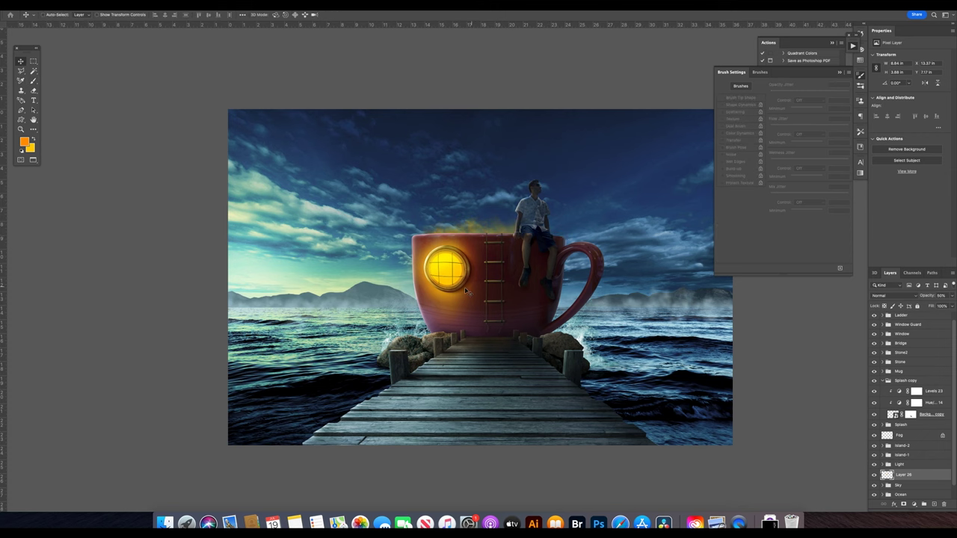
Select the Levels 30 adjustment in the Me group and set up a black brush for its mask.
{"action": "scroll", "coordinate": [545, 217], "scroll_direction": "up", "scroll_amount": 3}
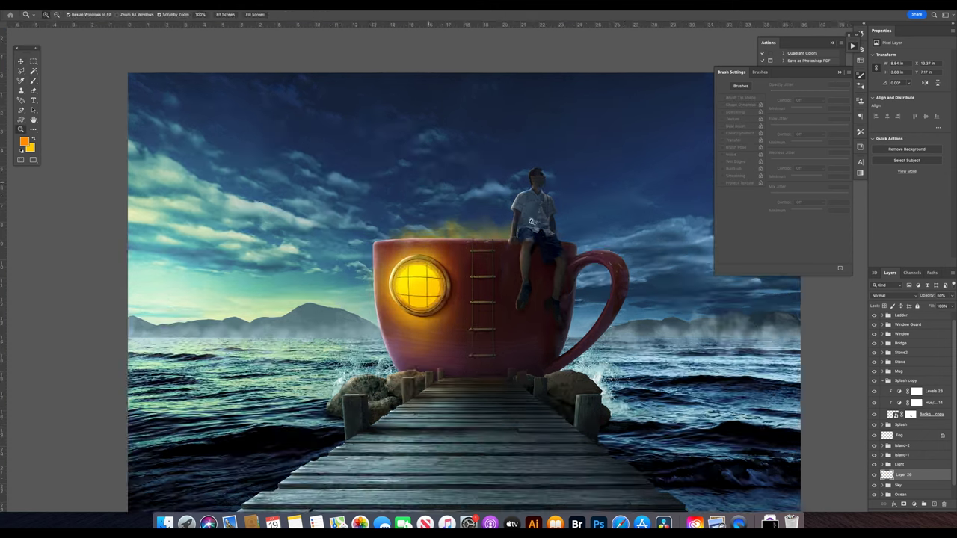
{"action": "scroll", "coordinate": [545, 217], "scroll_direction": "up", "scroll_amount": 3}
{"action": "right_click", "coordinate": [545, 216]}
{"action": "left_click", "coordinate": [553, 220]}
{"action": "scroll", "coordinate": [491, 216], "scroll_direction": "up", "scroll_amount": 2}
{"action": "key", "text": "b"}
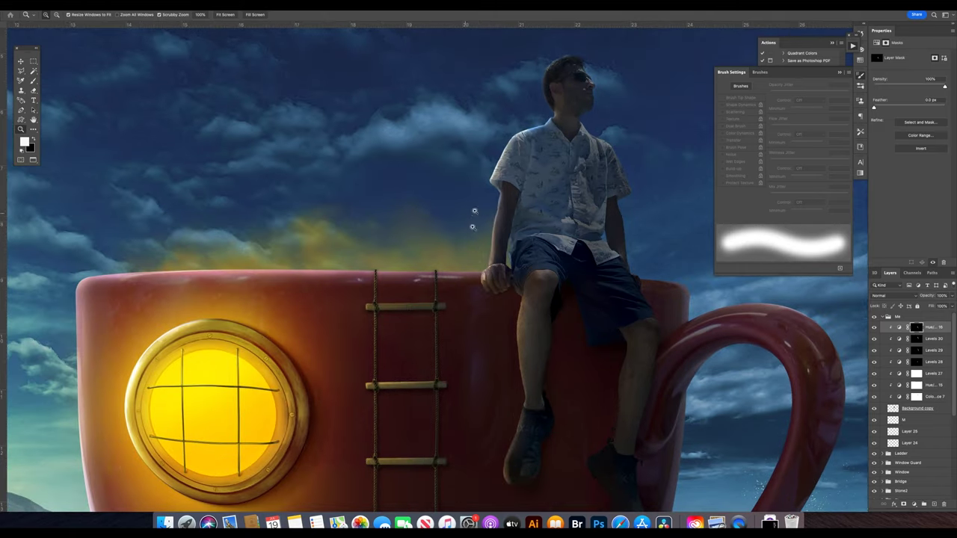
{"action": "key", "text": "x"}
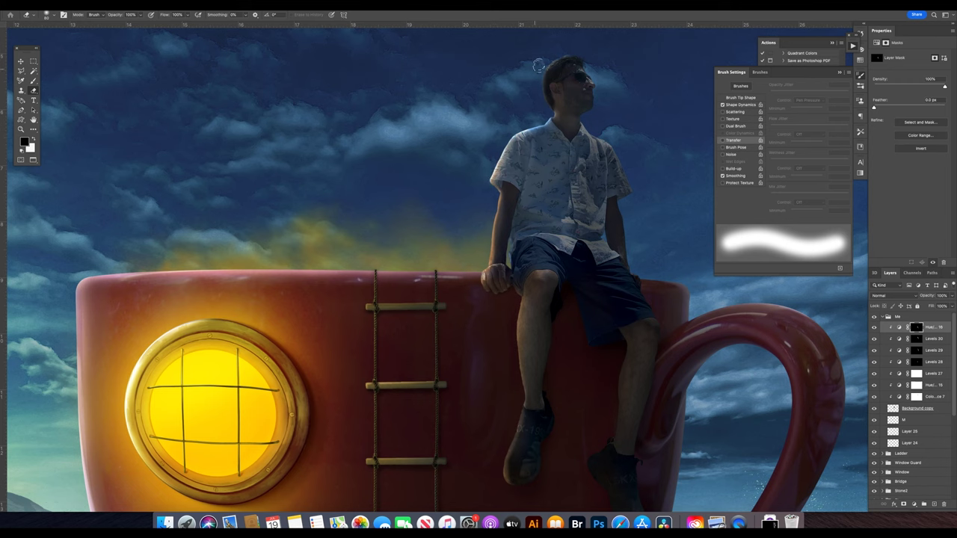
Zoom in on the man's hand and arm with a larger, softer brush at 20% opacity.
{"action": "key", "text": "z"}
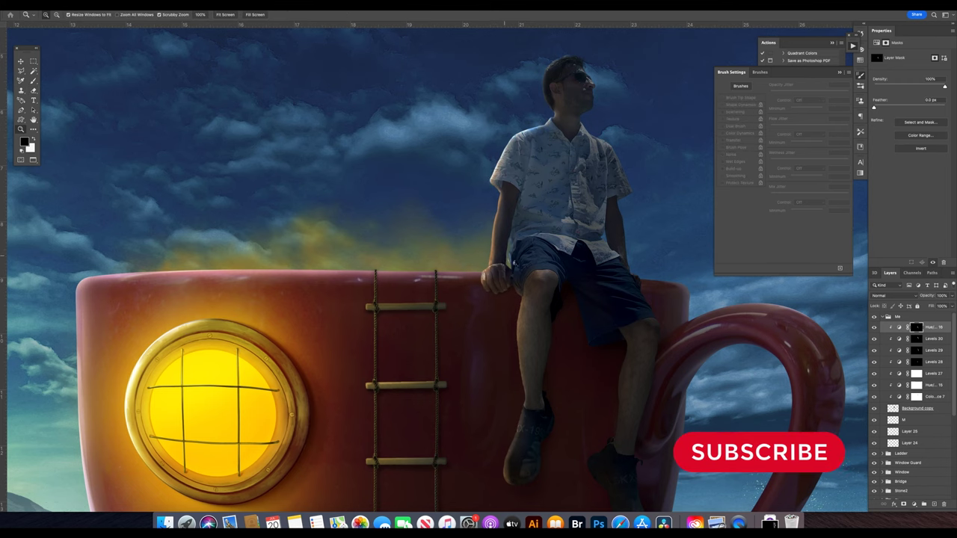
{"action": "left_click", "coordinate": [502, 259]}
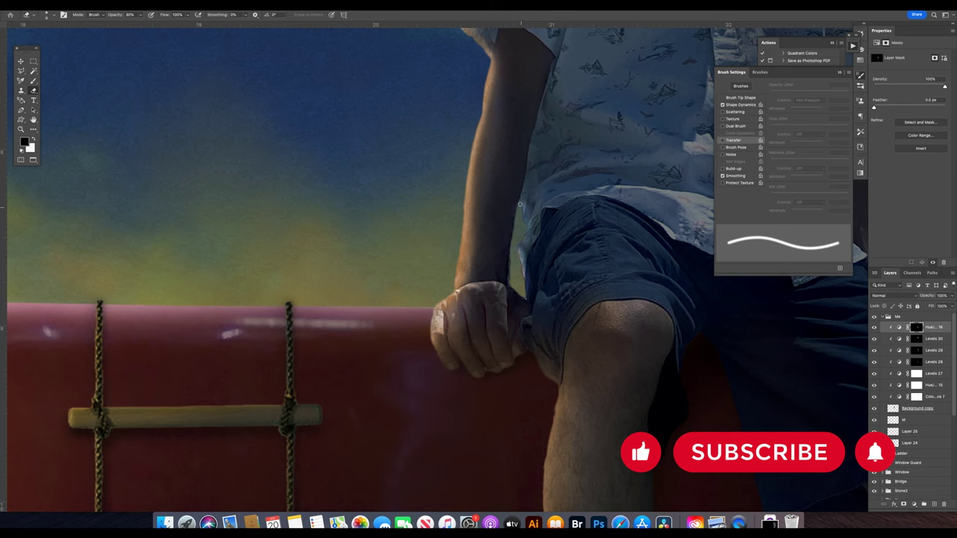
{"action": "key", "text": "bracketright"}
{"action": "key", "text": "bracketright"}
{"action": "key", "text": "2"}
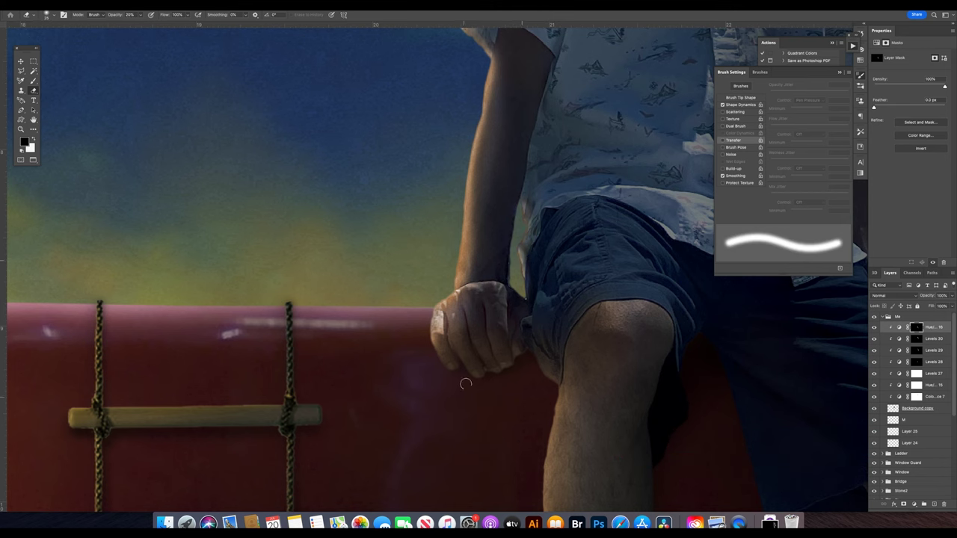
{"action": "key", "text": "z"}
{"action": "scroll", "coordinate": [479, 359], "scroll_direction": "down", "scroll_amount": 5}
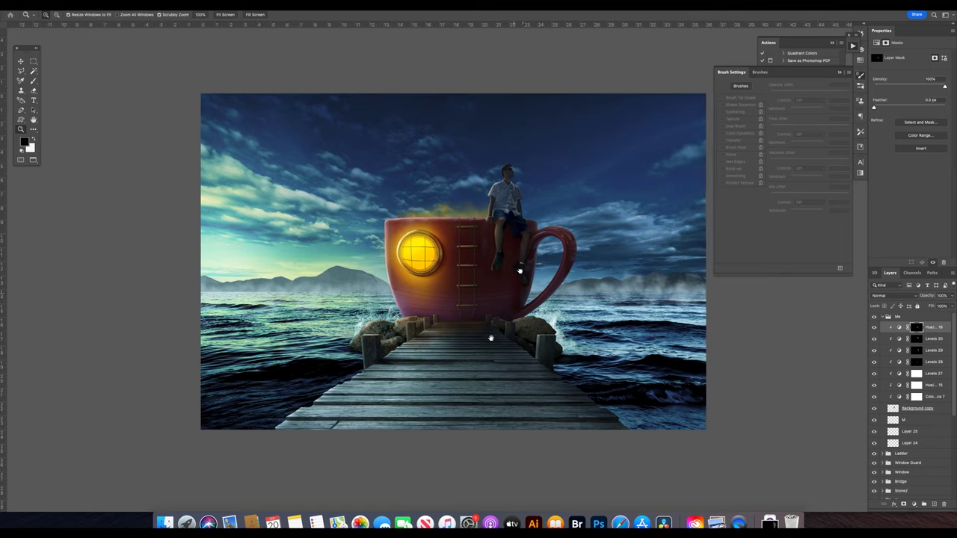
{"action": "left_click", "coordinate": [519, 271]}
Touch up the Levels 27 mask around the man's head, then fit the image on screen.
{"action": "left_click", "coordinate": [931, 373]}
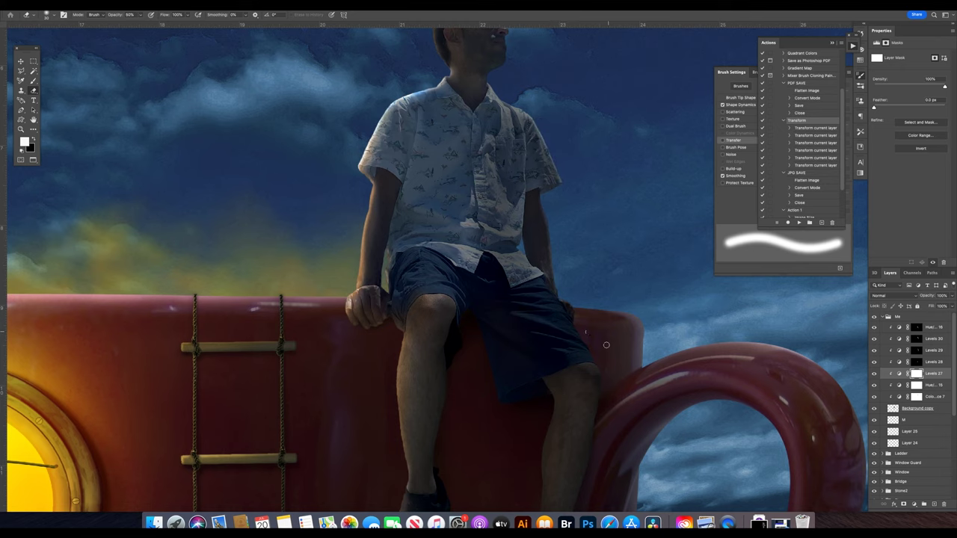
{"action": "scroll", "coordinate": [607, 345], "scroll_direction": "up", "scroll_amount": 5}
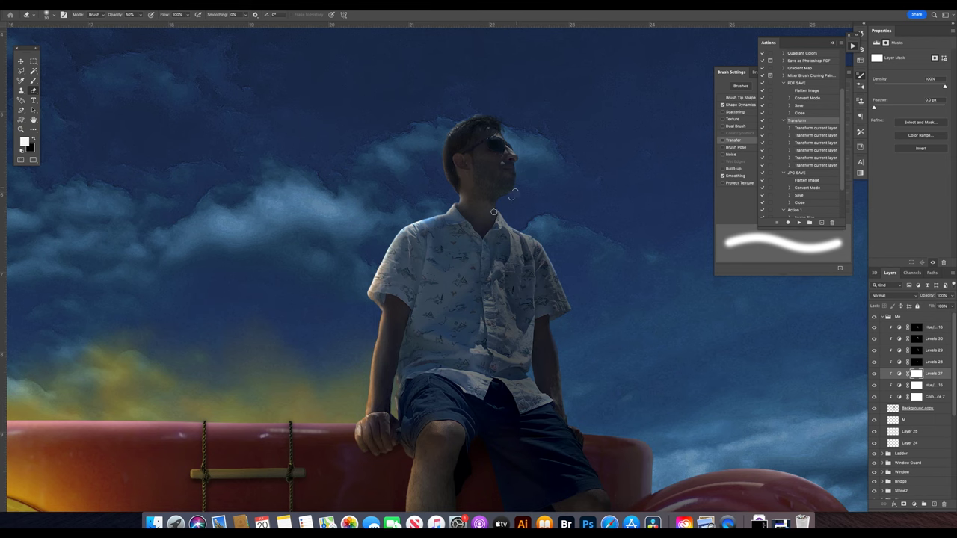
{"action": "key", "text": "z"}
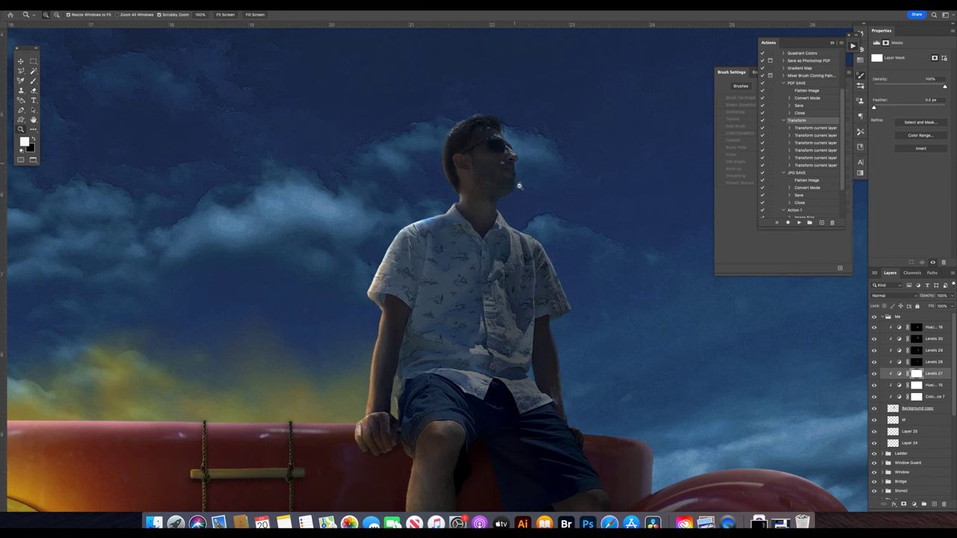
{"action": "key", "text": "ctrl+0"}
Zoom in on the mug and man and add a new empty layer above Layer 24.
{"action": "key", "text": "v"}
{"action": "key", "text": "ctrl+plus"}
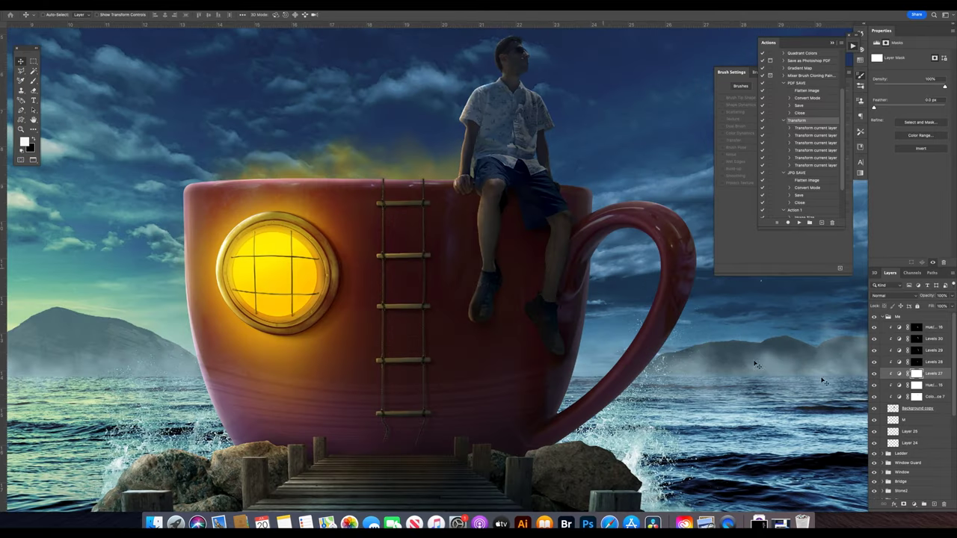
{"action": "scroll", "coordinate": [912, 374], "scroll_direction": "down", "scroll_amount": 2}
{"action": "left_click", "coordinate": [909, 424]}
{"action": "left_click", "coordinate": [909, 403]}
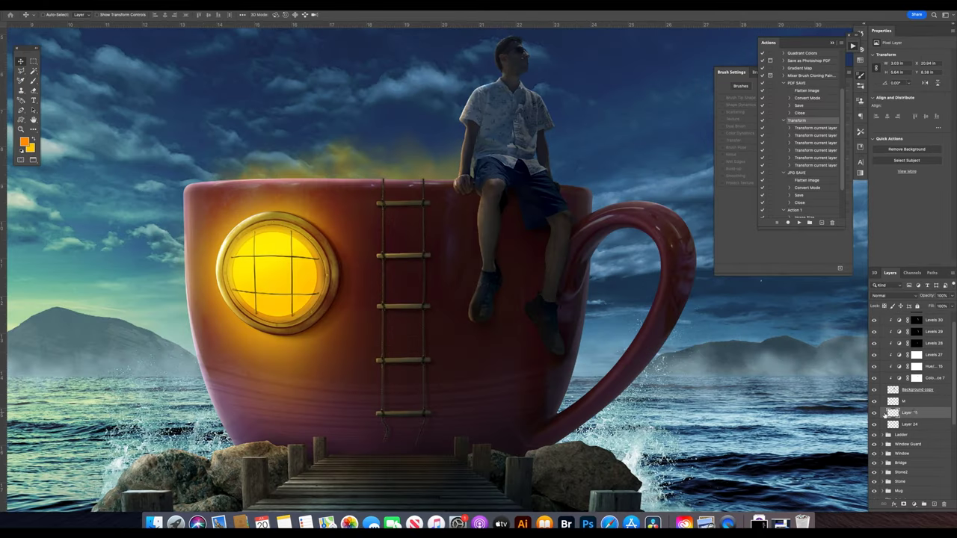
{"action": "key", "text": "ctrl+shift+n"}
{"action": "key", "text": "Return"}
{"action": "key", "text": "b"}
Set up a large soft black brush at 40% opacity without size, opacity or flow jitter.
{"action": "left_click", "coordinate": [724, 105]}
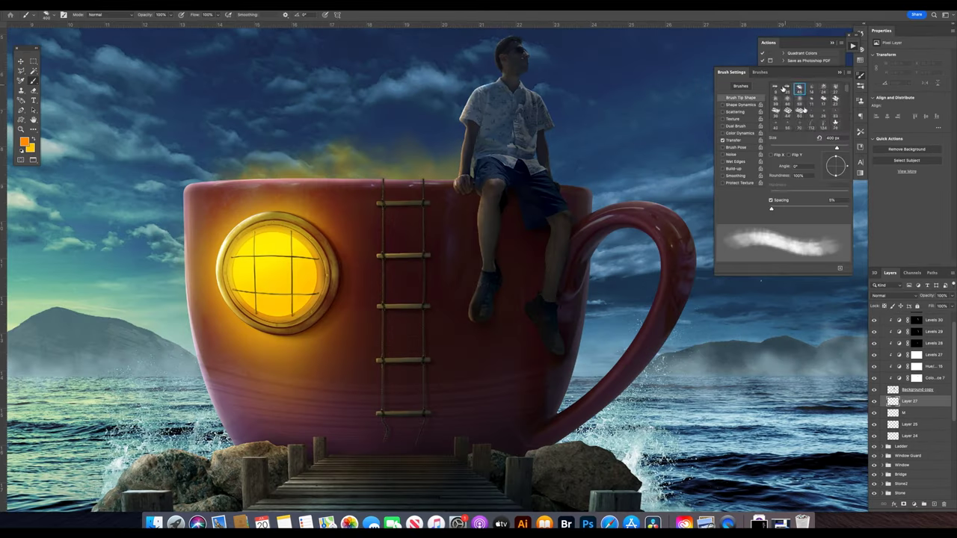
{"action": "left_click", "coordinate": [734, 139]}
{"action": "left_click", "coordinate": [741, 97]}
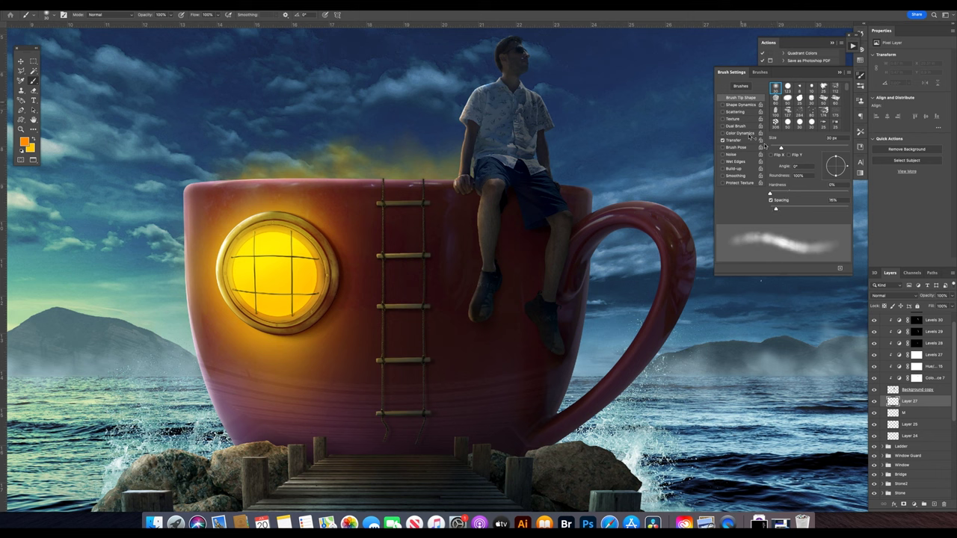
{"action": "left_click", "coordinate": [740, 97]}
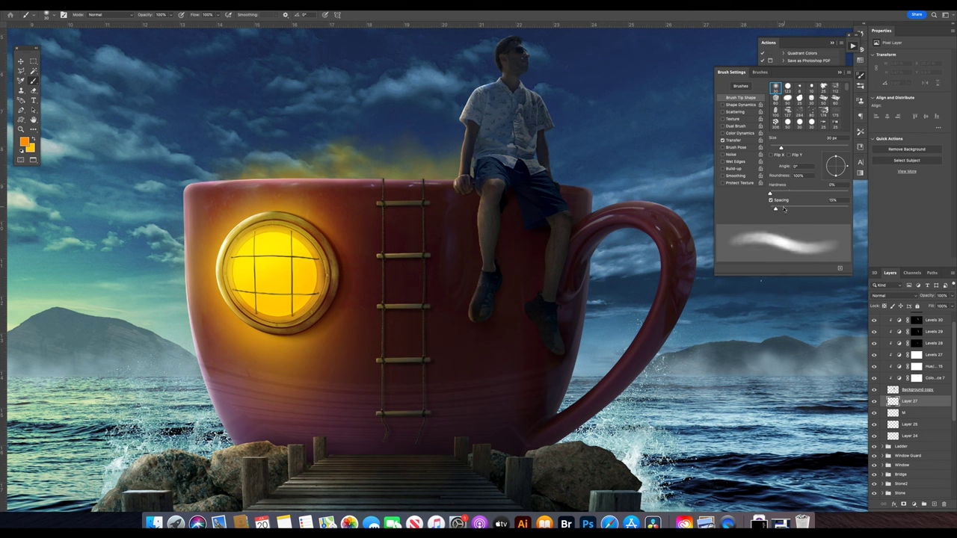
{"action": "left_click", "coordinate": [787, 124]}
{"action": "left_click", "coordinate": [25, 141]}
{"action": "left_click", "coordinate": [613, 494]}
{"action": "key", "text": "Return"}
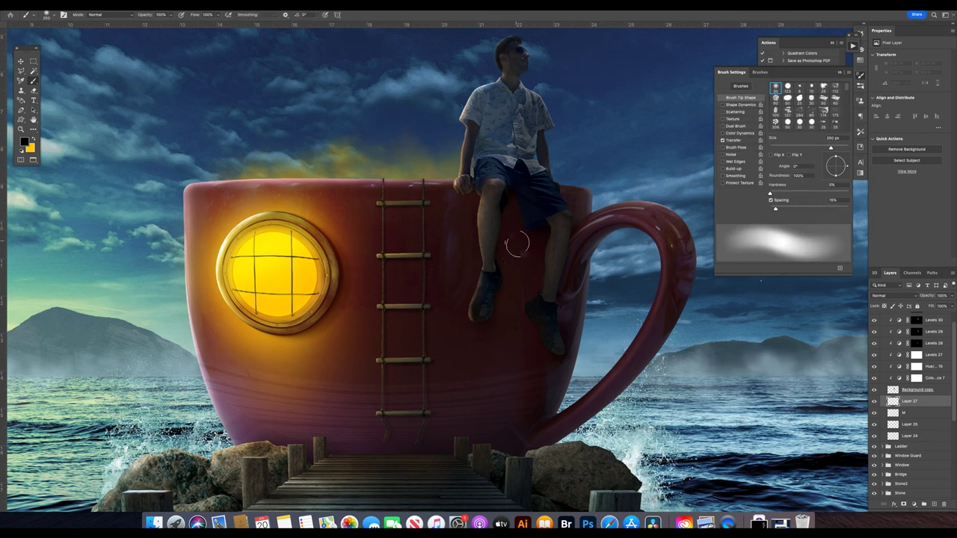
{"action": "key", "text": "4"}
{"action": "key", "text": "comma"}
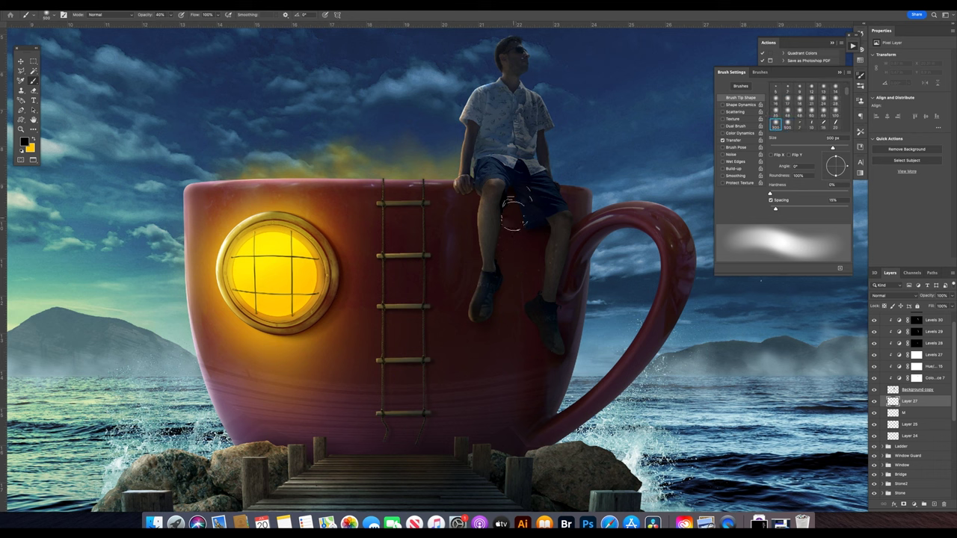
Paint soft shadows under the man's legs and down the mug's right side with a 200 px brush.
{"action": "left_click_drag", "start_coordinate": [489, 287], "coordinate": [515, 209]}
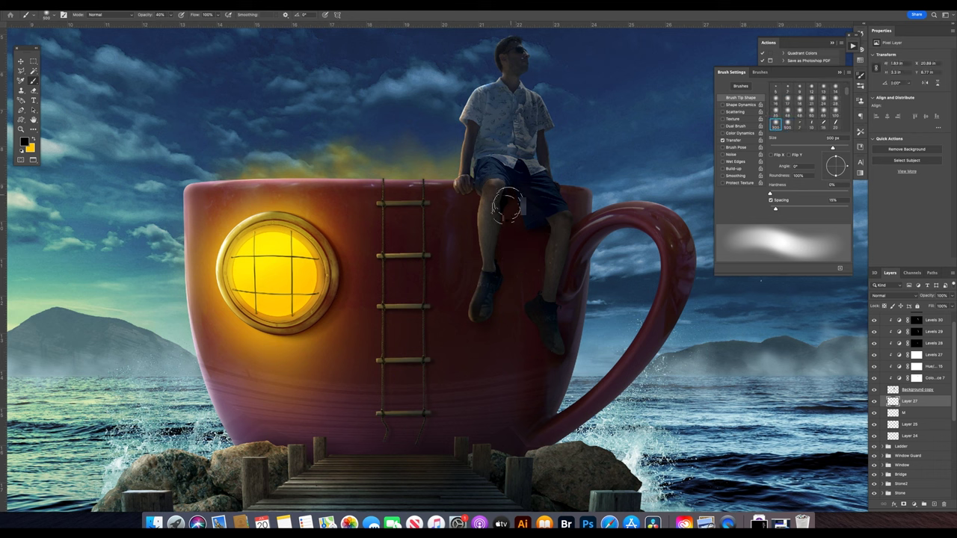
{"action": "key", "text": "comma"}
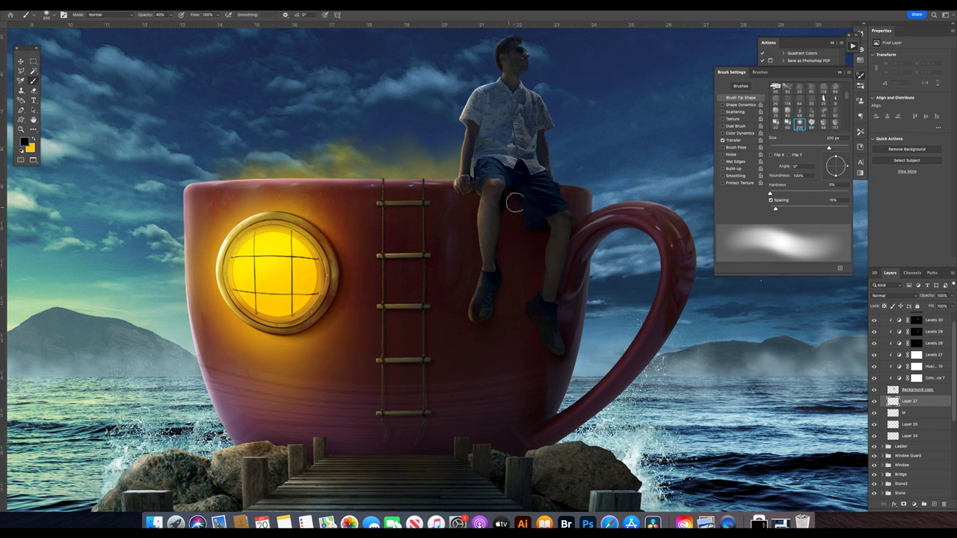
{"action": "left_click_drag", "start_coordinate": [475, 360], "coordinate": [532, 404]}
{"action": "left_click_drag", "start_coordinate": [483, 334], "coordinate": [554, 257]}
Zoom in on the man's leg and shade across his shorts, then fit the whole image.
{"action": "key", "text": "z"}
{"action": "left_click_drag", "start_coordinate": [484, 209], "coordinate": [488, 210]}
{"action": "left_click", "coordinate": [488, 209]}
{"action": "key", "text": "b"}
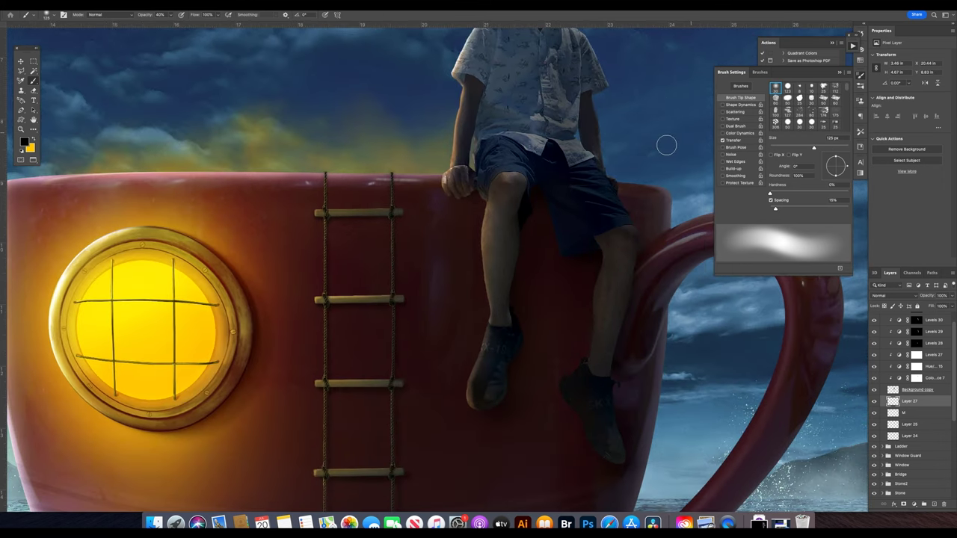
{"action": "left_click_drag", "start_coordinate": [485, 181], "coordinate": [609, 182]}
{"action": "key", "text": "ctrl+0"}
Paint black with a 125 px brush on the Levels 30 and Levels 29 masks, then fit the view.
{"action": "key", "text": "v"}
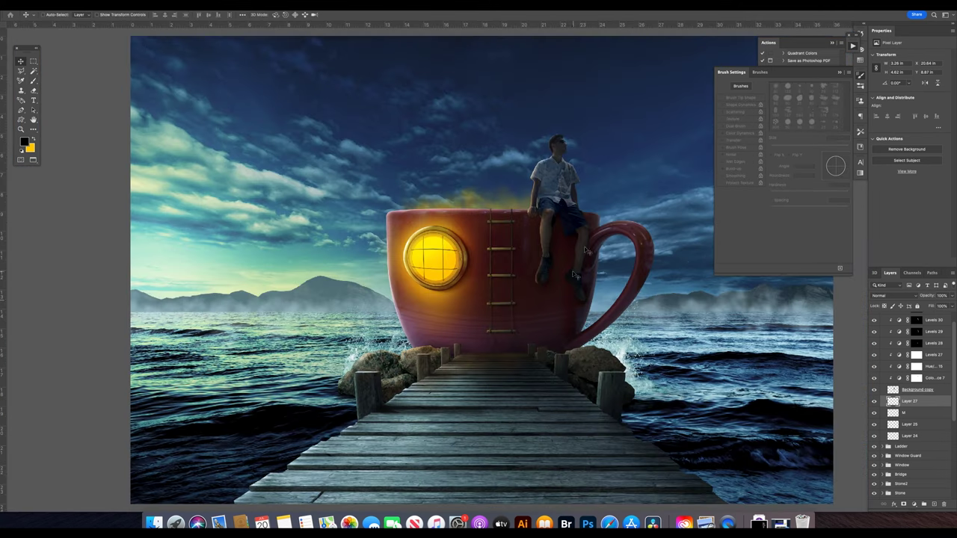
{"action": "scroll", "coordinate": [953, 355], "scroll_direction": "up", "scroll_amount": 2}
{"action": "left_click", "coordinate": [916, 338]}
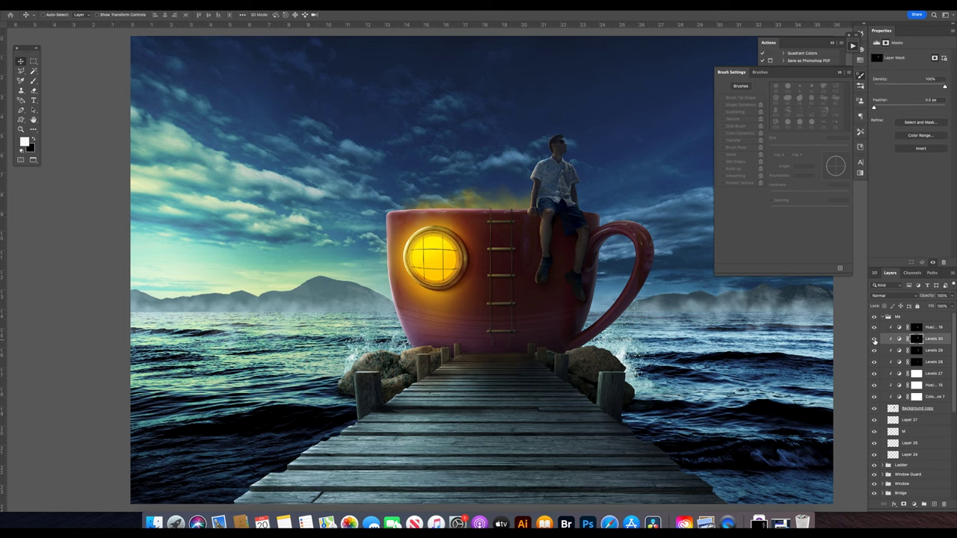
{"action": "key", "text": "b"}
{"action": "key", "text": "bracketright"}
{"action": "key", "text": "bracketright"}
{"action": "key", "text": "bracketright"}
{"action": "scroll", "coordinate": [582, 236], "scroll_direction": "up", "scroll_amount": 3}
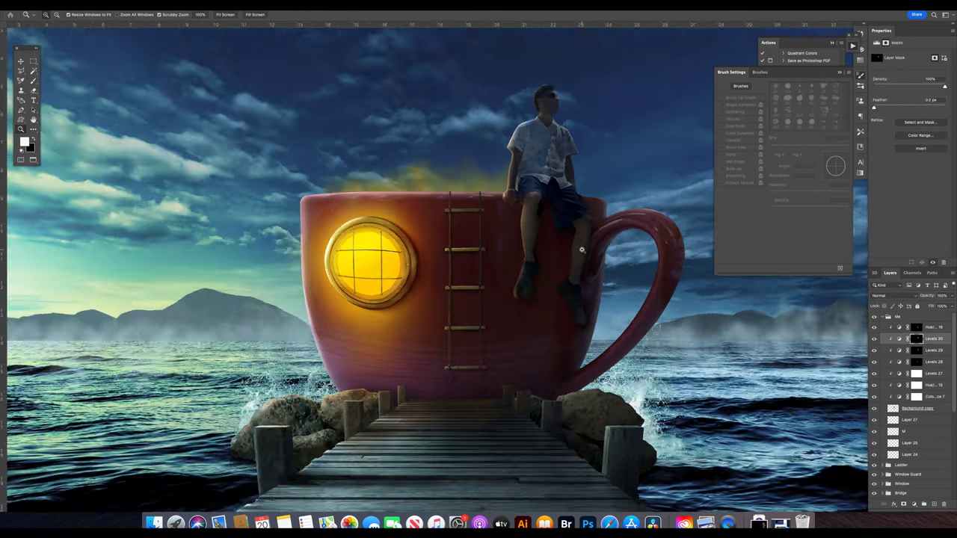
{"action": "scroll", "coordinate": [583, 237], "scroll_direction": "up", "scroll_amount": 2}
{"action": "key", "text": "x"}
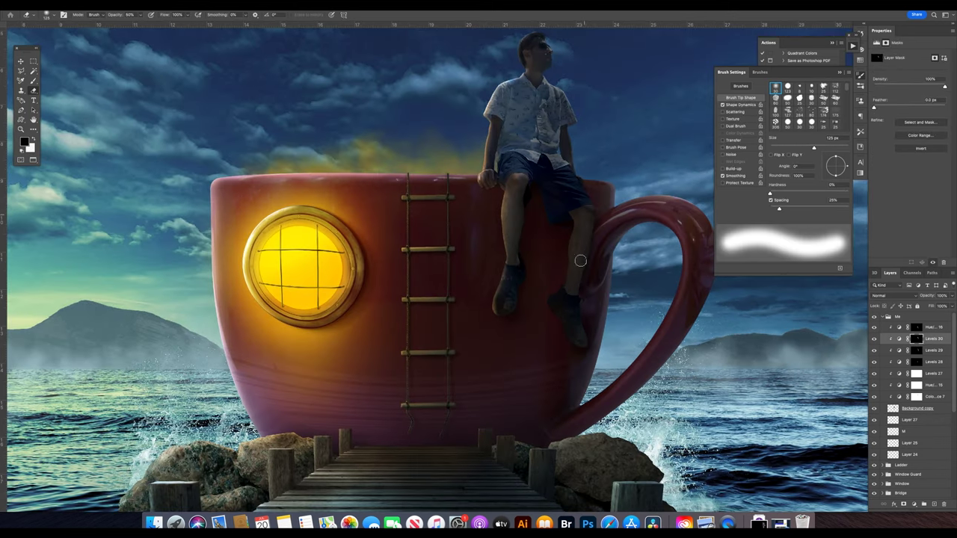
{"action": "key", "text": "alt+bracketleft"}
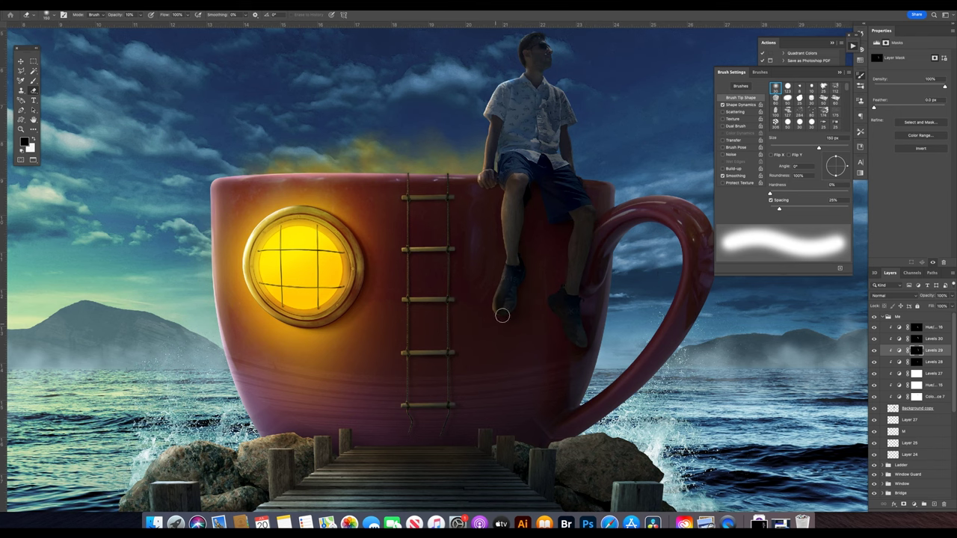
{"action": "key", "text": "ctrl+0"}
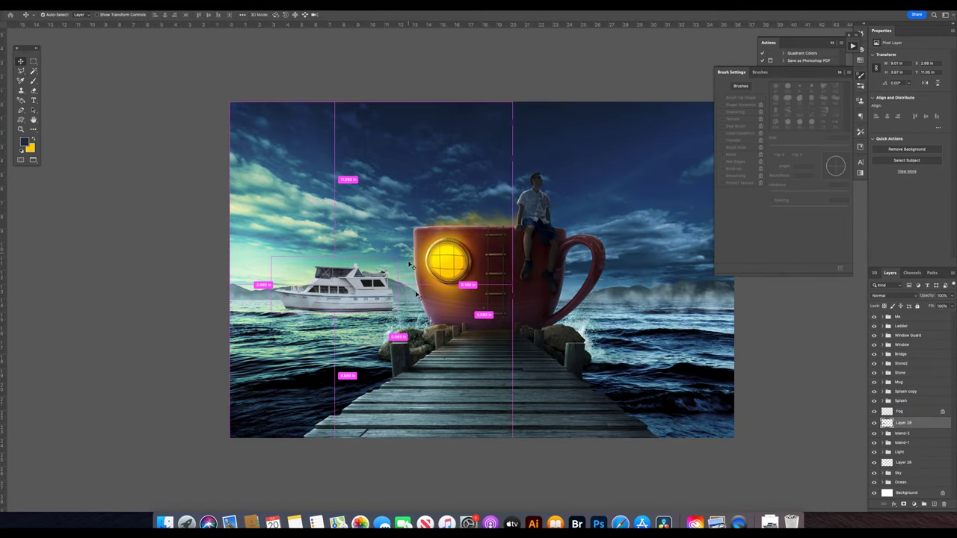
Shrink the boat to a distant size on the water left of the mug.
{"action": "right_click", "coordinate": [887, 319]}
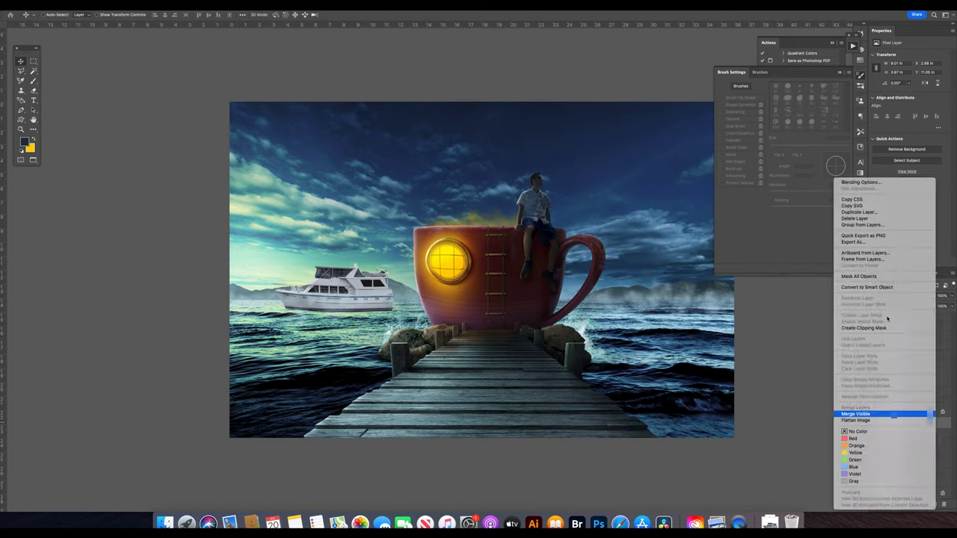
{"action": "key", "text": "Escape"}
{"action": "key", "text": "ctrl+t"}
{"action": "mouse_move", "coordinate": [396, 310]}
{"action": "left_mouse_down"}
{"action": "mouse_move", "coordinate": [360, 298]}
{"action": "mouse_move", "coordinate": [361, 306]}
{"action": "mouse_move", "coordinate": [374, 303]}
{"action": "left_mouse_up"}
{"action": "key", "text": "Return"}
{"action": "key", "text": "z"}
Mask the boat's hull below a pen-traced waterline and nudge it slightly lower into the waves.
{"action": "key", "text": "p"}
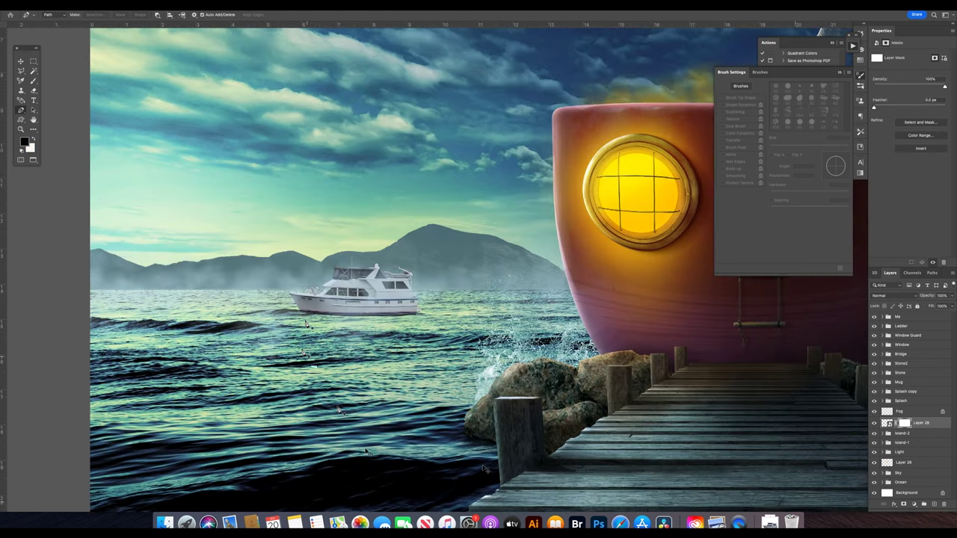
{"action": "left_click", "coordinate": [422, 316]}
{"action": "key", "text": "v"}
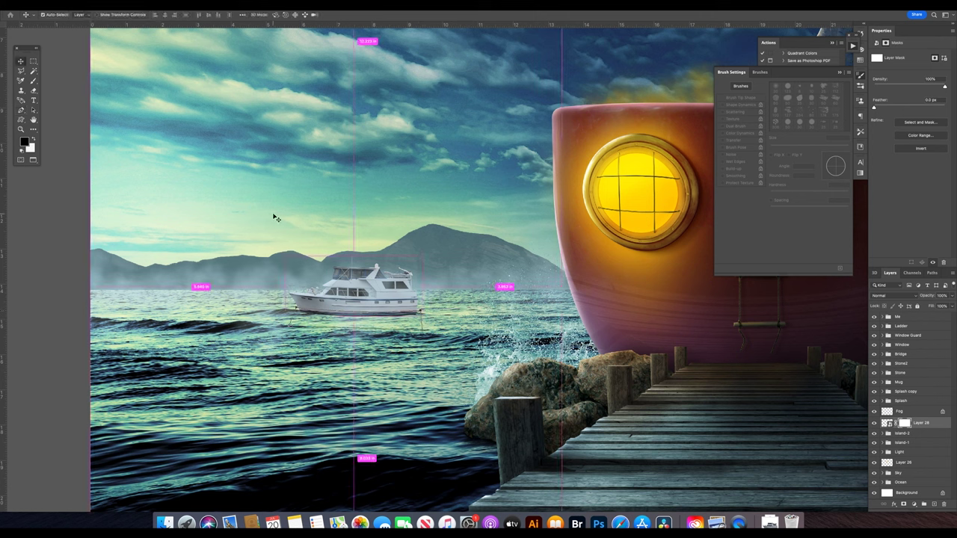
{"action": "key", "text": "ctrl+Return"}
{"action": "key", "text": "x"}
{"action": "key", "text": "ctrl+d"}
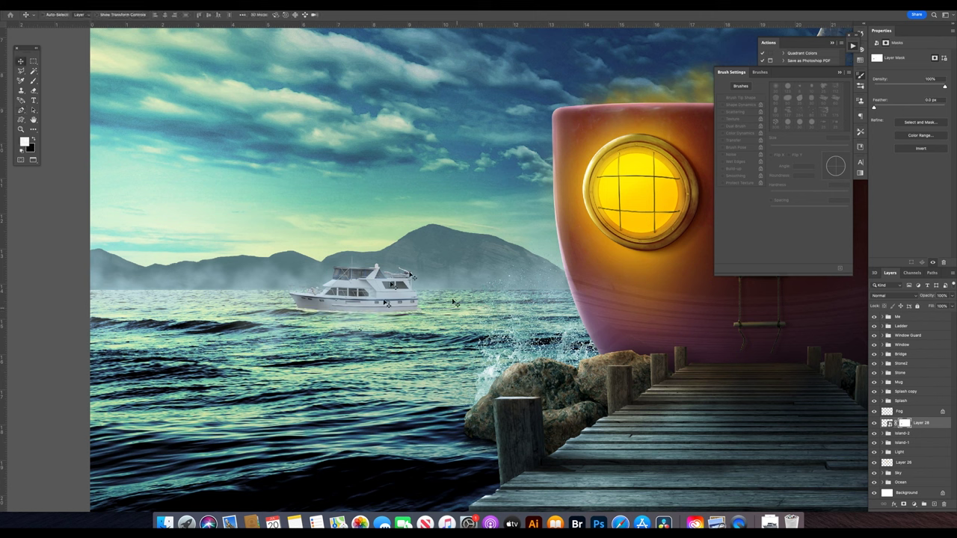
{"action": "left_click_drag", "start_coordinate": [372, 278], "coordinate": [372, 281]}
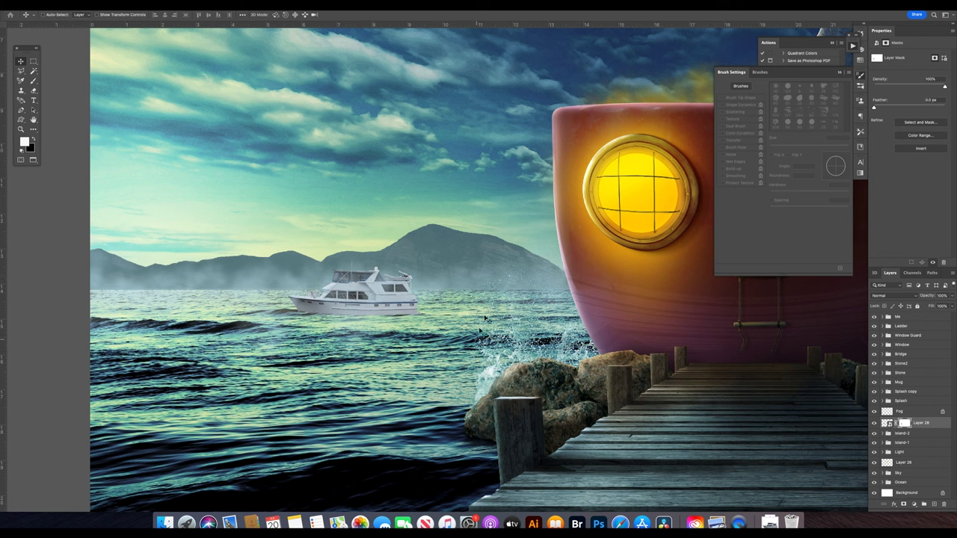
{"action": "left_click", "coordinate": [886, 423]}
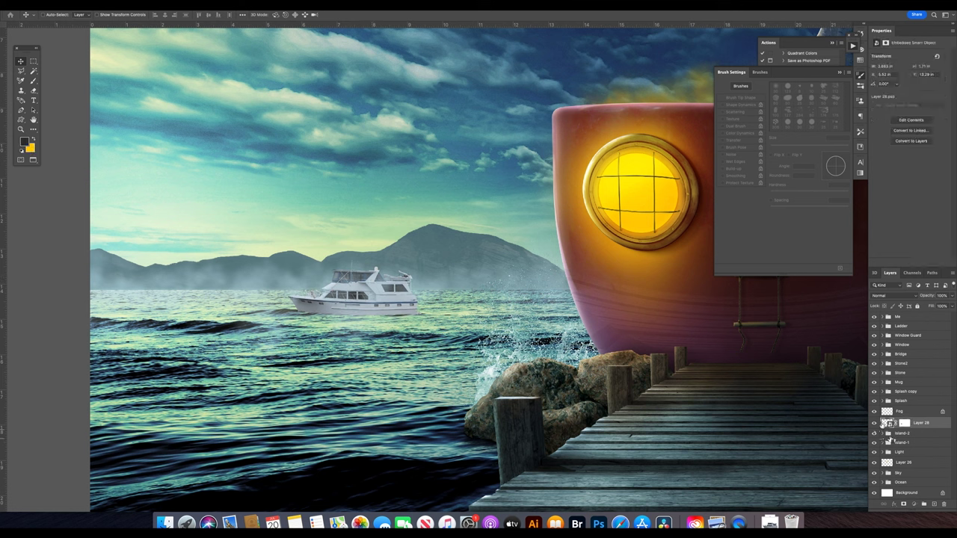
Tint the boat teal with a clipped, colorized Hue/Saturation adjustment at hue 162.
{"action": "left_click", "coordinate": [914, 504]}
{"action": "left_click", "coordinate": [909, 402]}
{"action": "left_click", "coordinate": [910, 122]}
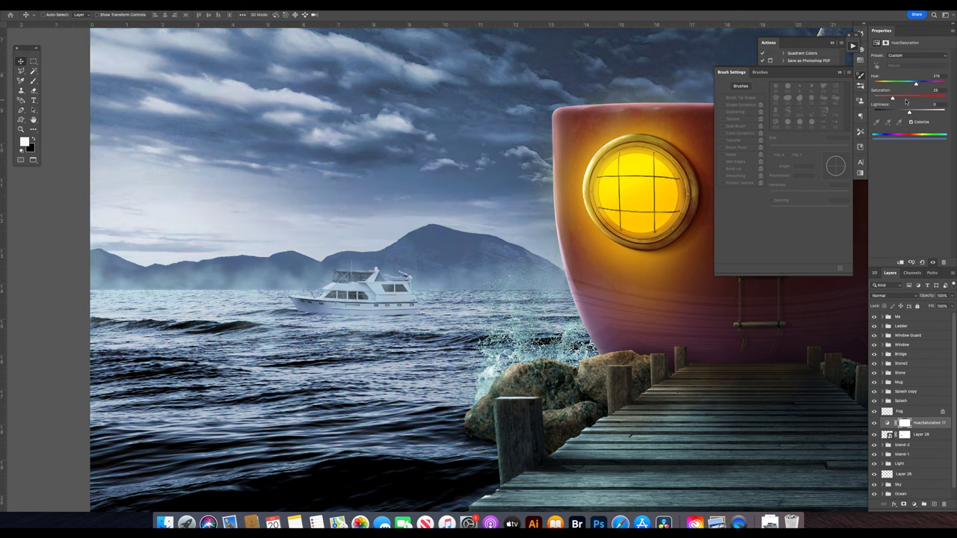
{"action": "left_click_drag", "start_coordinate": [914, 84], "coordinate": [895, 83]}
{"action": "key", "text": "z"}
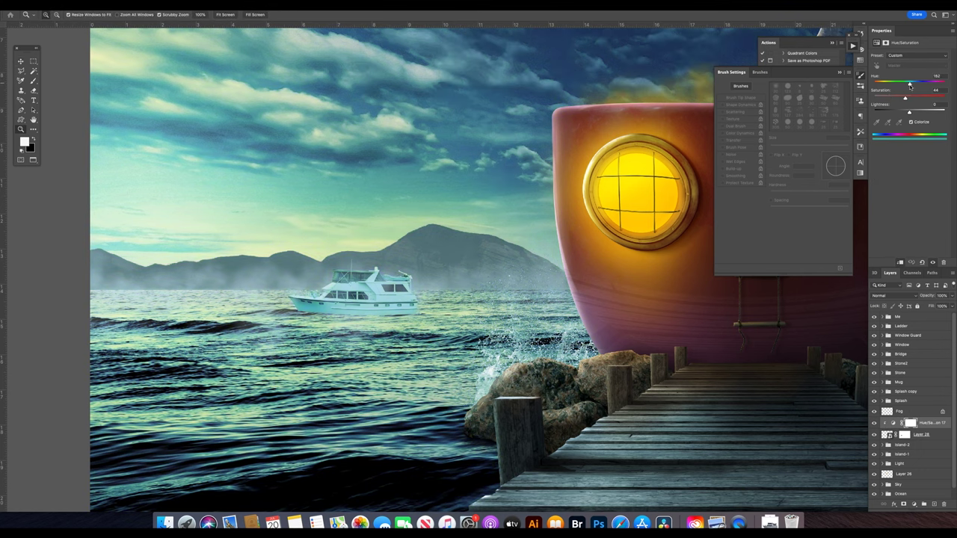
{"action": "key", "text": "v"}
{"action": "left_click", "coordinate": [892, 423]}
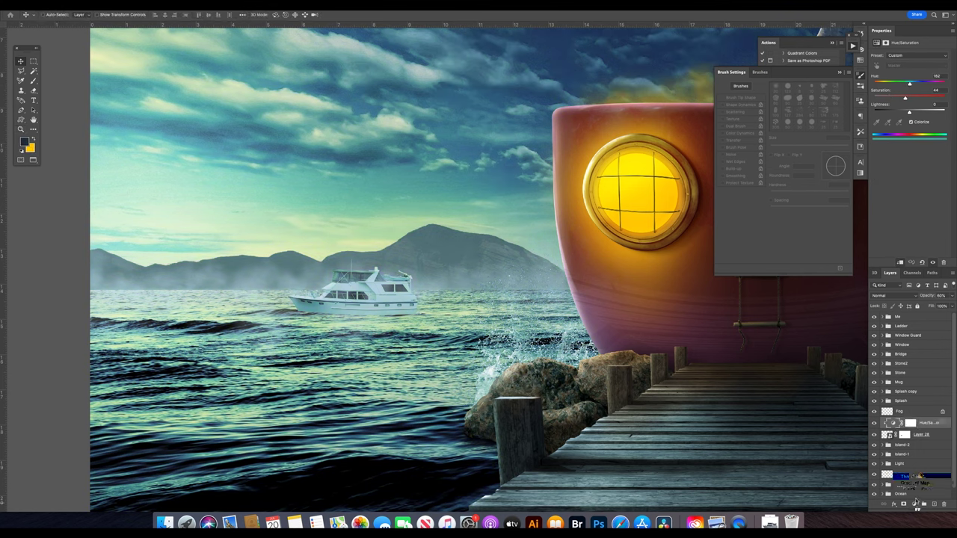
Add a clipped Levels with output black 43, and place a new empty layer below the boat.
{"action": "left_click", "coordinate": [914, 504]}
{"action": "left_click", "coordinate": [907, 389]}
{"action": "left_click_drag", "start_coordinate": [890, 134], "coordinate": [894, 131]}
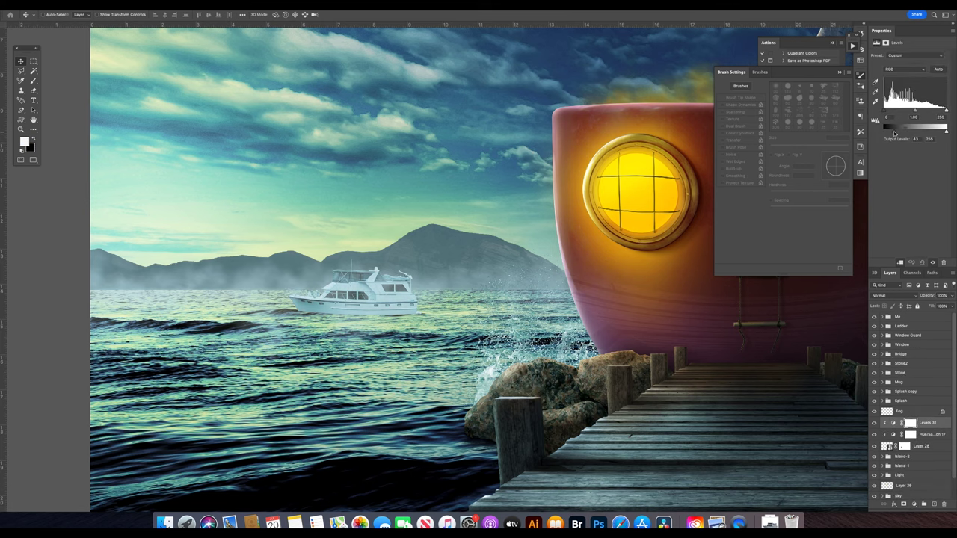
{"action": "scroll", "coordinate": [478, 269], "scroll_direction": "down", "scroll_amount": 1}
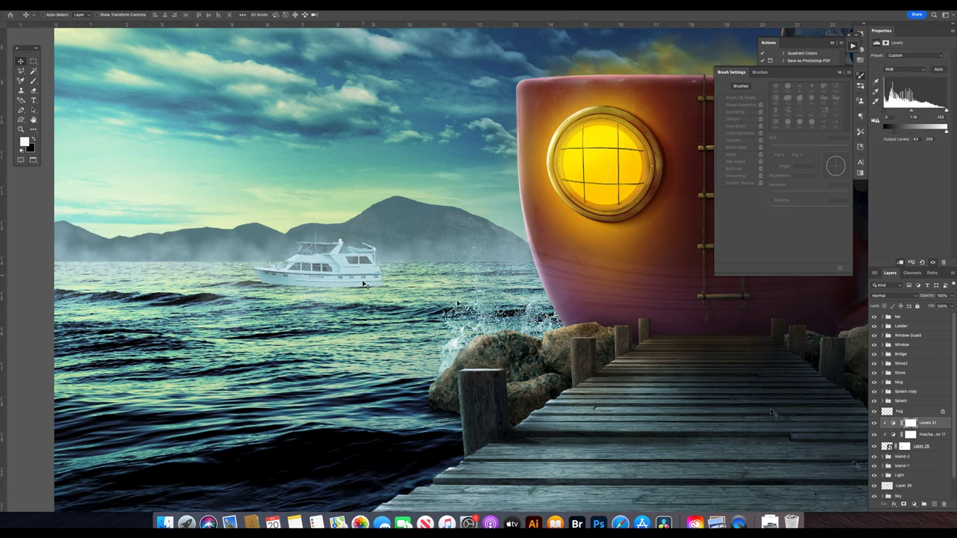
{"action": "key", "text": "ctrl+shift+alt+n"}
{"action": "key", "text": "ctrl+bracketleft"}
Paint a dark waterline shadow under the boat and blend it with Blend If (underlying 213/255).
{"action": "key", "text": "b"}
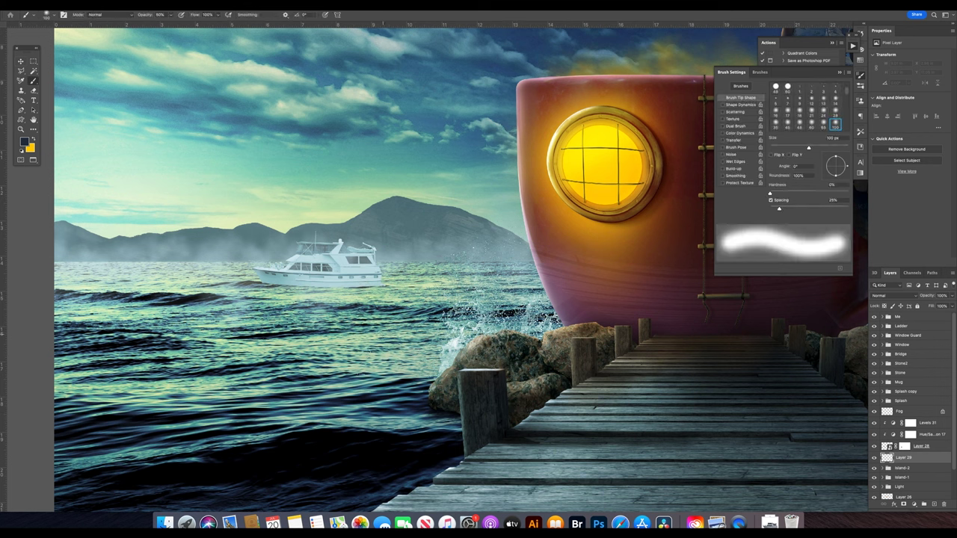
{"action": "mouse_move", "coordinate": [361, 284]}
{"action": "left_mouse_down"}
{"action": "mouse_move", "coordinate": [271, 286]}
{"action": "mouse_move", "coordinate": [382, 281]}
{"action": "mouse_move", "coordinate": [264, 284]}
{"action": "left_mouse_up"}
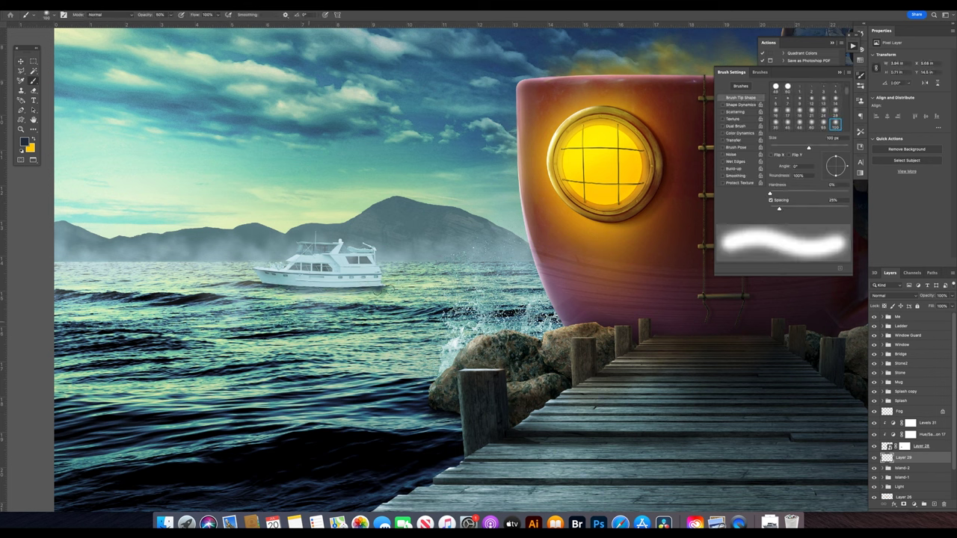
{"action": "left_click_drag", "start_coordinate": [376, 290], "coordinate": [284, 290]}
{"action": "key", "text": "ctrl+z"}
{"action": "key", "text": "period"}
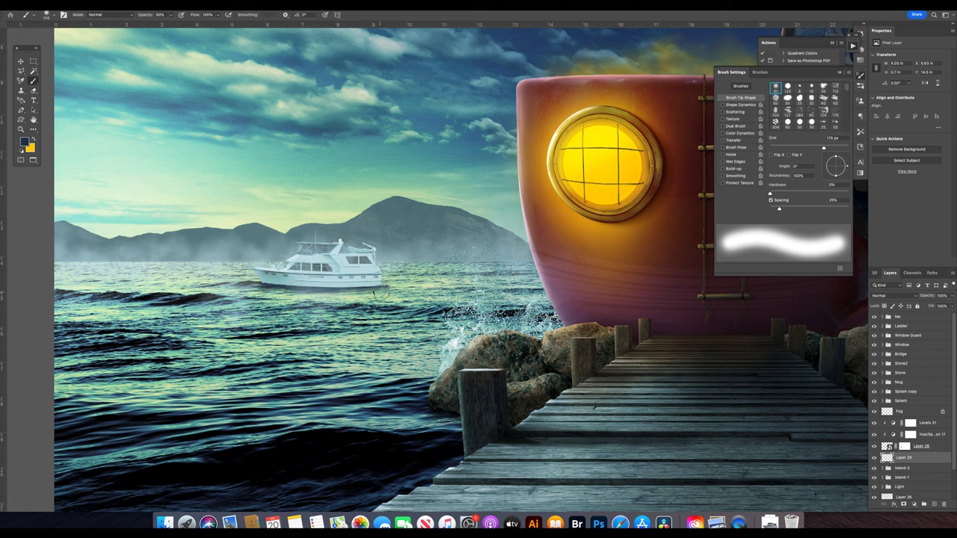
{"action": "left_click_drag", "start_coordinate": [364, 288], "coordinate": [287, 291]}
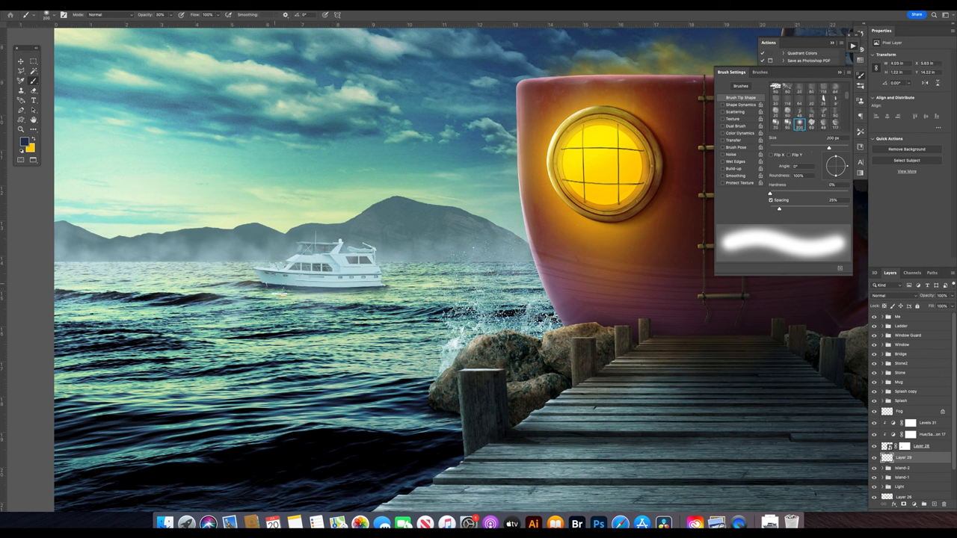
{"action": "double_click", "coordinate": [935, 456]}
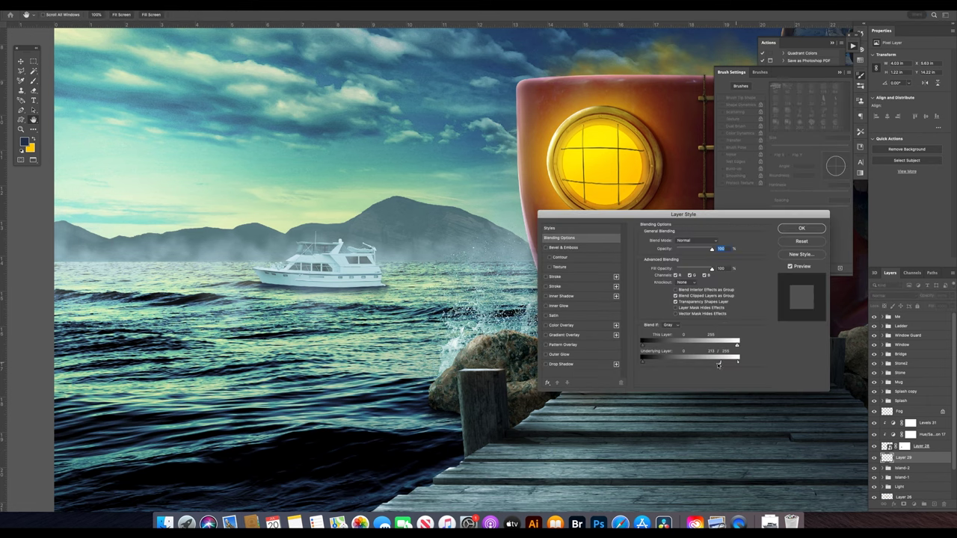
{"action": "left_click", "coordinate": [802, 228]}
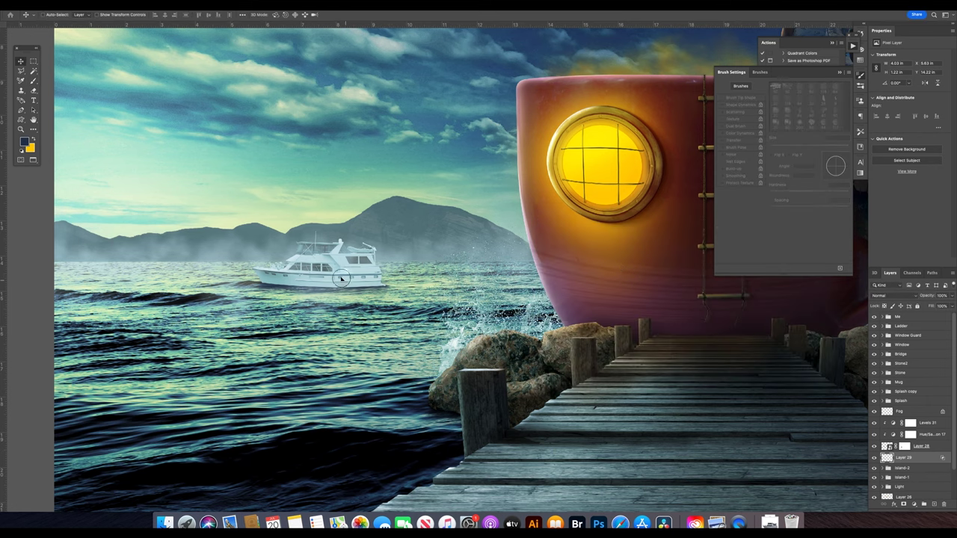
On a new layer above Layer 28, paint a 100 px dark stroke near the stern and fit the view.
{"action": "key", "text": "b"}
{"action": "left_click", "coordinate": [939, 449]}
{"action": "left_click", "coordinate": [933, 505]}
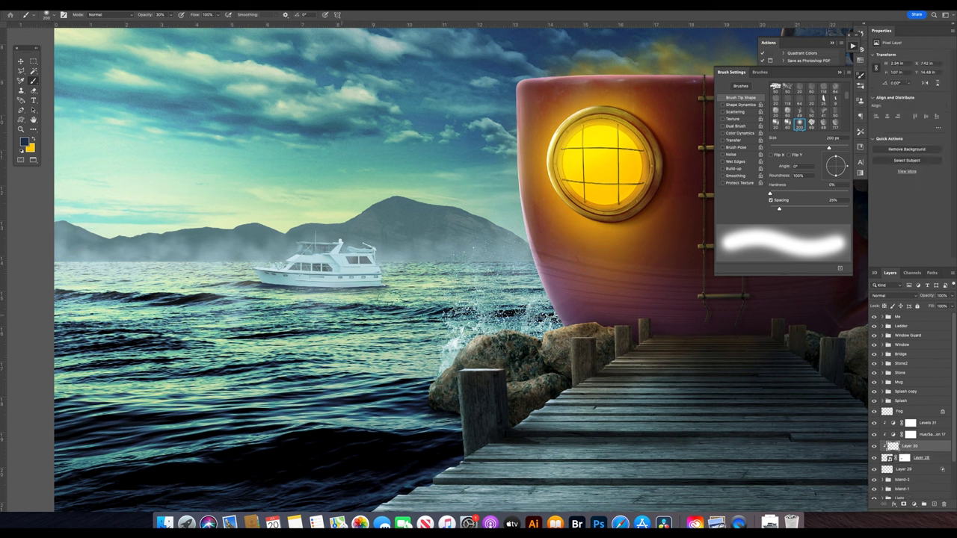
{"action": "key", "text": "bracketleft"}
{"action": "key", "text": "bracketleft"}
{"action": "key", "text": "bracketleft"}
{"action": "mouse_move", "coordinate": [366, 289]}
{"action": "left_mouse_down"}
{"action": "mouse_move", "coordinate": [372, 278]}
{"action": "mouse_move", "coordinate": [278, 288]}
{"action": "left_mouse_up"}
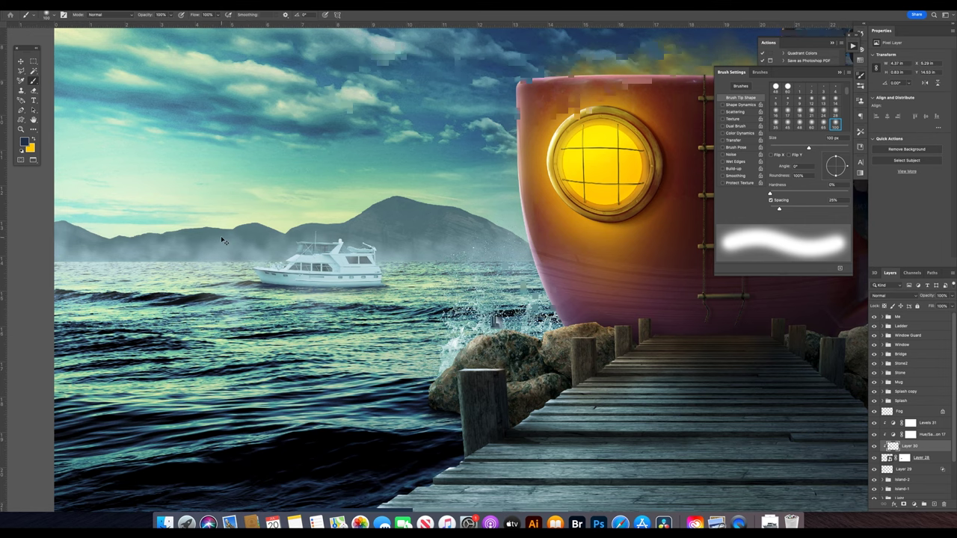
{"action": "key", "text": "super+0"}
Add a colorized Hue/Saturation above Levels 31 with saturation 60 and hue 72.
{"action": "key", "text": "v"}
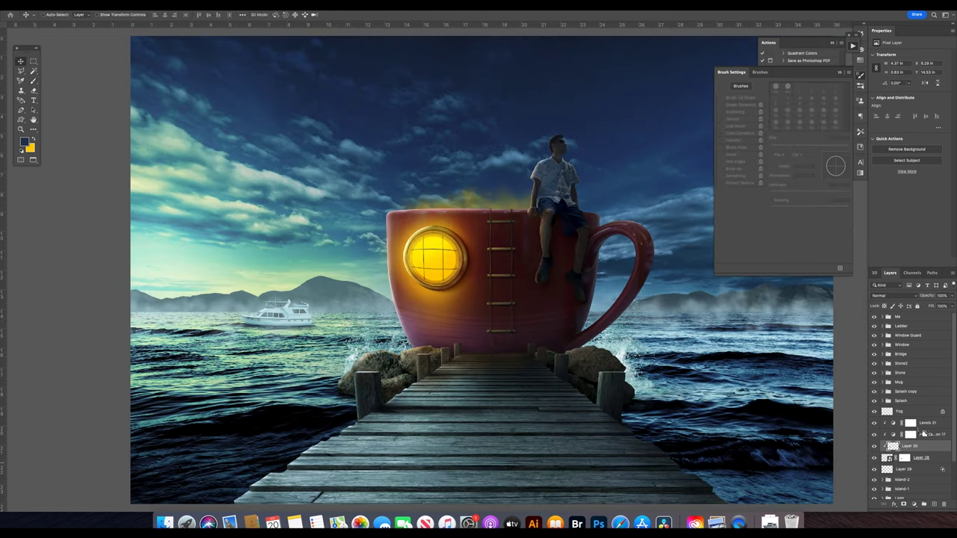
{"action": "left_click", "coordinate": [927, 422]}
{"action": "left_click", "coordinate": [904, 505]}
{"action": "left_click", "coordinate": [919, 359]}
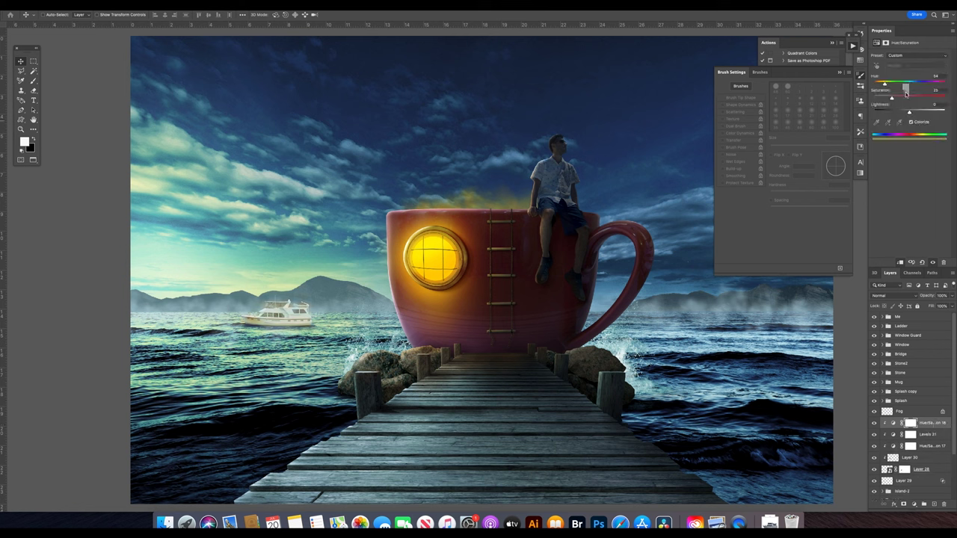
{"action": "left_click_drag", "start_coordinate": [906, 92], "coordinate": [907, 94]}
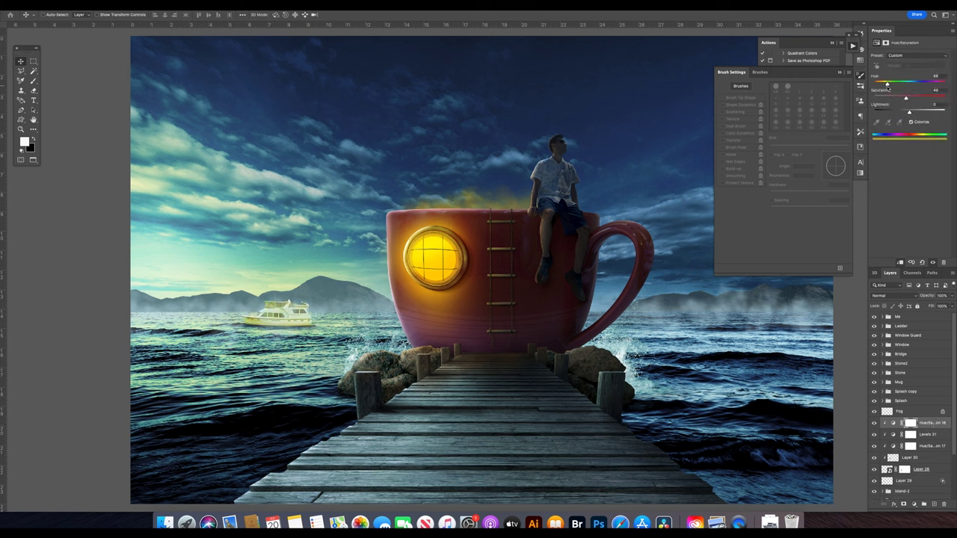
{"action": "left_click_drag", "start_coordinate": [889, 85], "coordinate": [888, 86]}
Invert the tint's mask to black and paint it back in white over the boat only.
{"action": "left_click", "coordinate": [909, 421]}
{"action": "key", "text": "ctrl+i"}
{"action": "key", "text": "b"}
{"action": "key", "text": "ctrl+plus"}
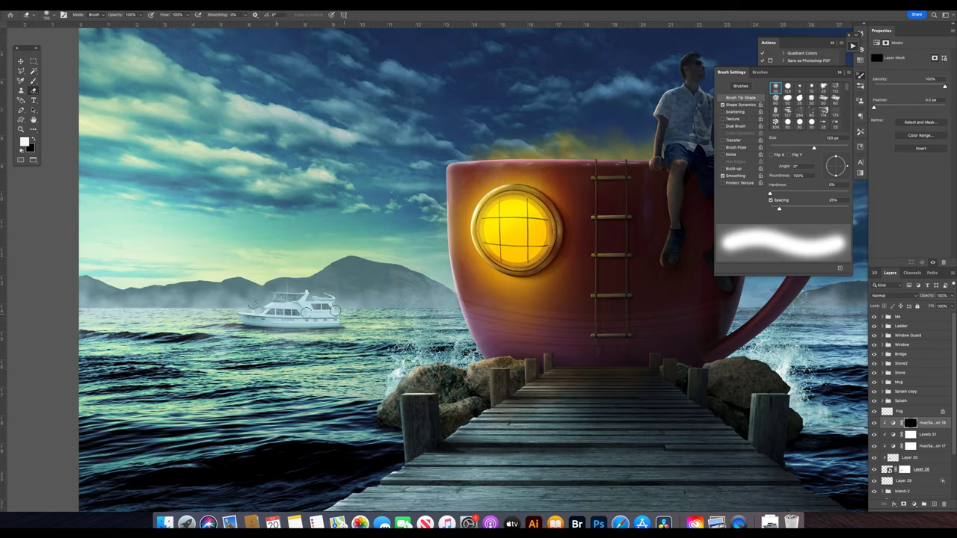
{"action": "key", "text": "x"}
{"action": "key", "text": "v"}
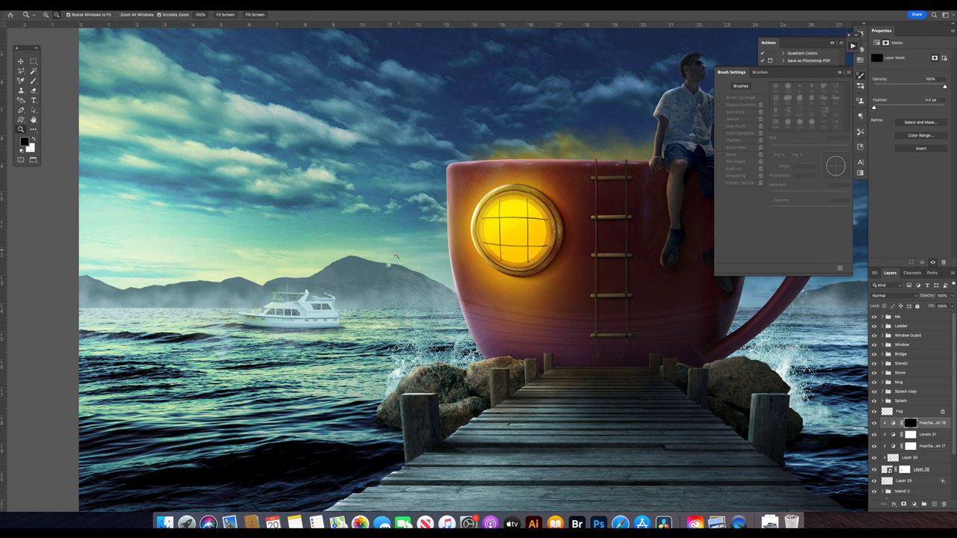
{"action": "key", "text": "ctrl+minus"}
Shift the bridge's Hue/Saturation 11 hue to 40.
{"action": "right_click", "coordinate": [430, 323]}
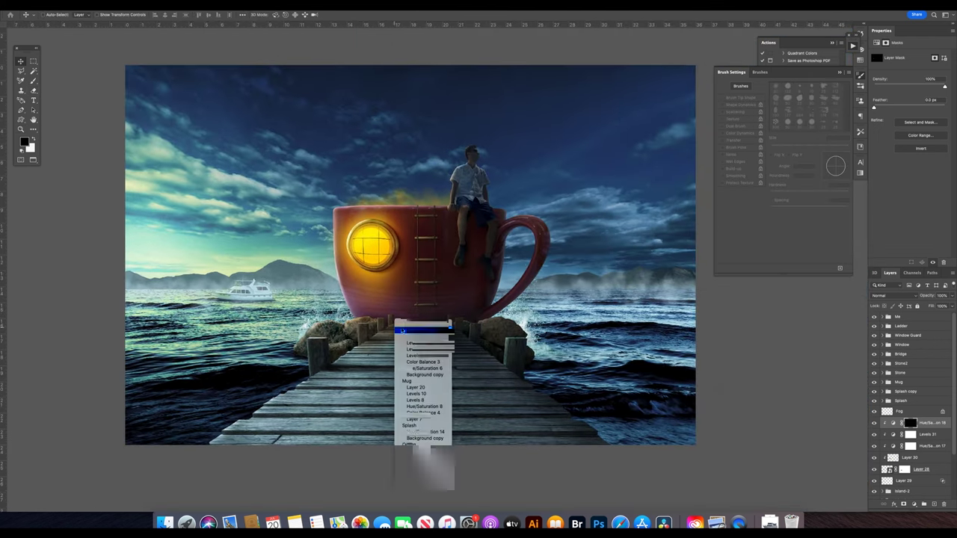
{"action": "left_click", "coordinate": [432, 332]}
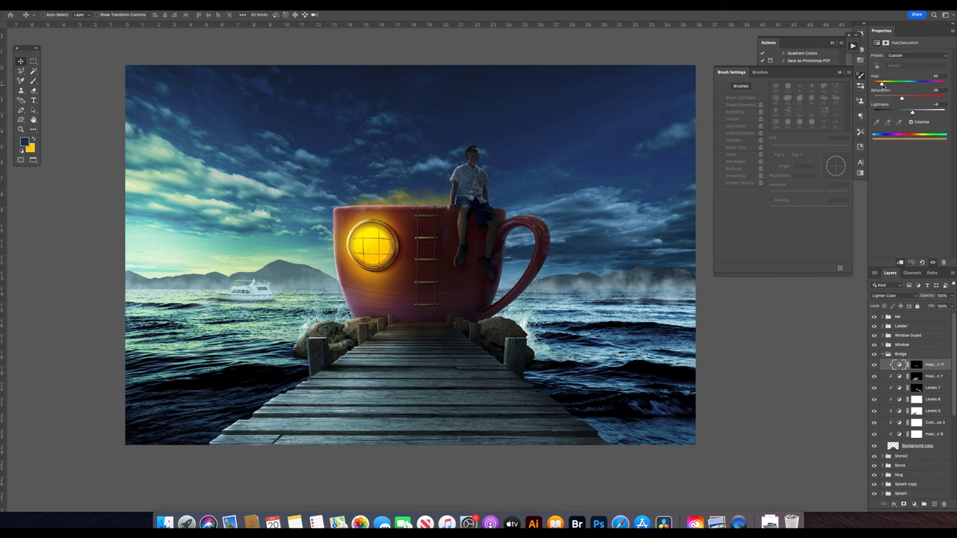
{"action": "left_click_drag", "start_coordinate": [881, 83], "coordinate": [882, 84]}
Pick a pale yellow paint colour with a 250 px brush and zoom out to 12.5%.
{"action": "left_click", "coordinate": [256, 188]}
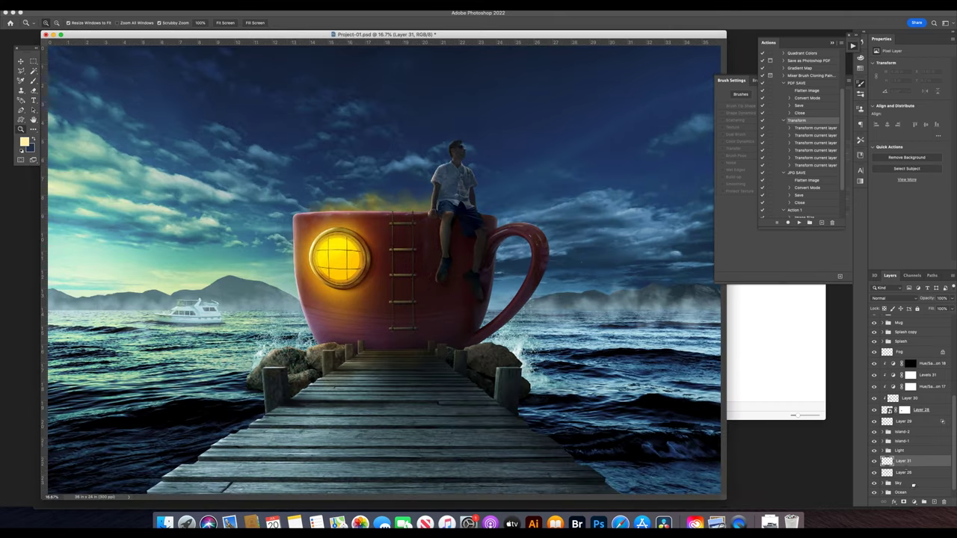
{"action": "key", "text": "b"}
{"action": "key", "text": "alt+shift+c"}
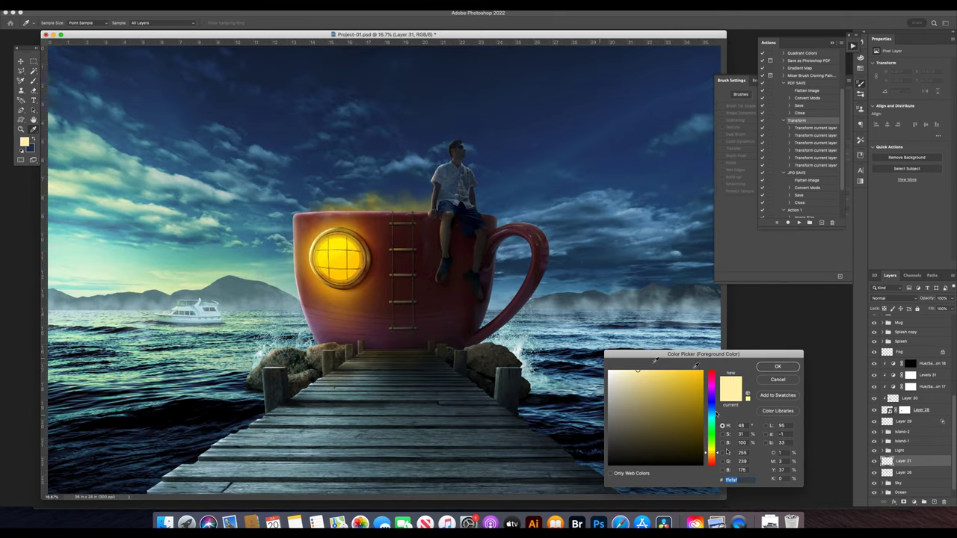
{"action": "left_click", "coordinate": [777, 366]}
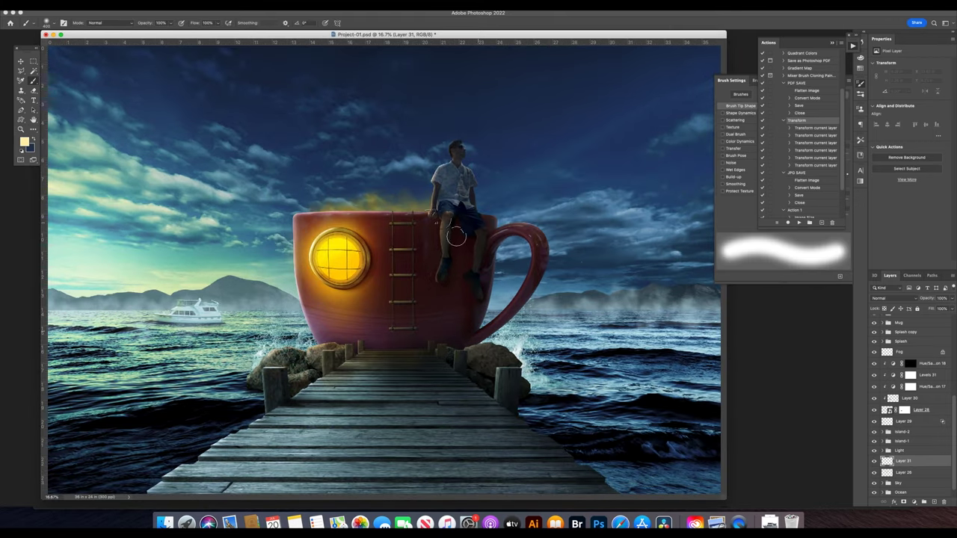
{"action": "key", "text": "bracketleft"}
{"action": "key", "text": "bracketleft"}
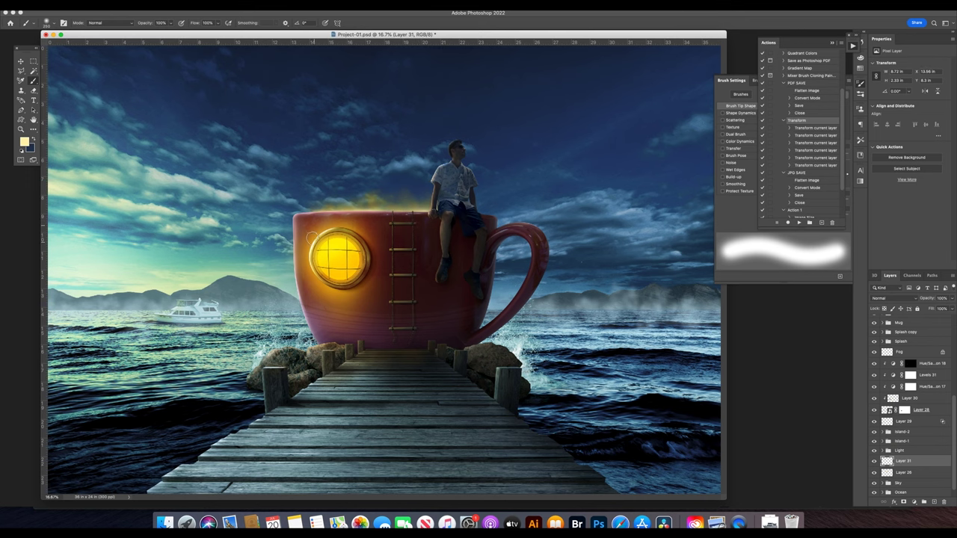
{"action": "key", "text": "z"}
{"action": "left_click", "coordinate": [332, 264], "text": "alt"}
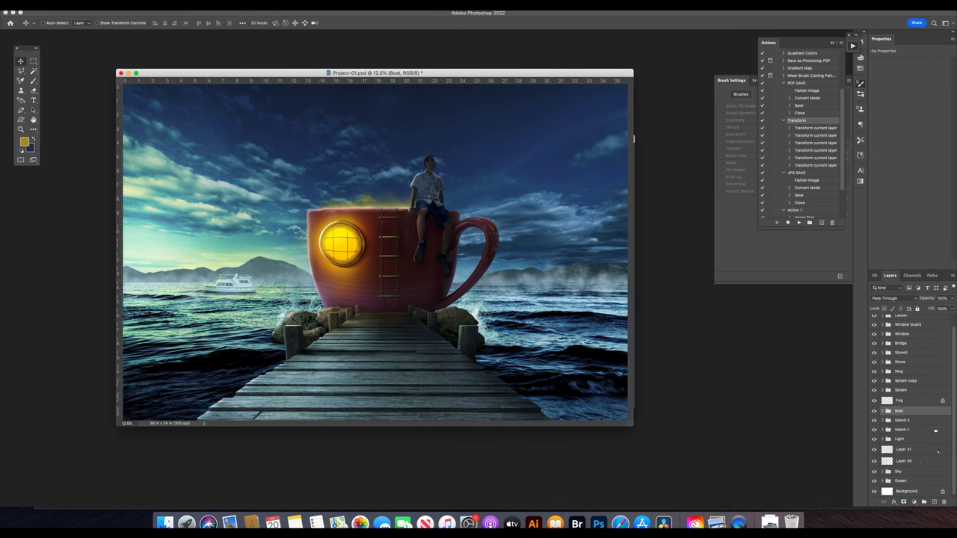
Select every layer from Me down to Ocean and duplicate them all.
{"action": "left_click", "coordinate": [952, 479]}
{"action": "scroll", "coordinate": [919, 404], "scroll_direction": "up", "scroll_amount": 1}
{"action": "left_click", "coordinate": [896, 347], "text": "shift"}
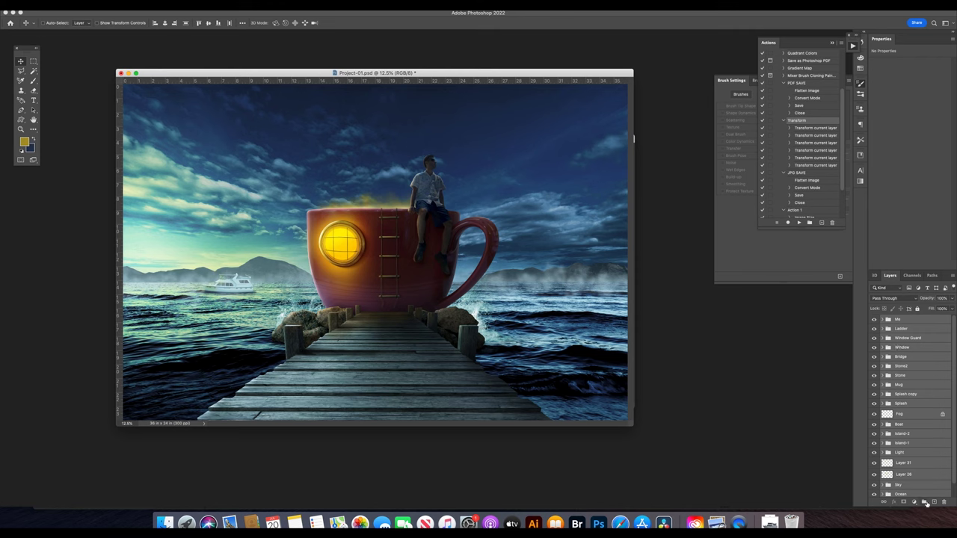
{"action": "left_click_drag", "start_coordinate": [926, 503], "coordinate": [935, 501]}
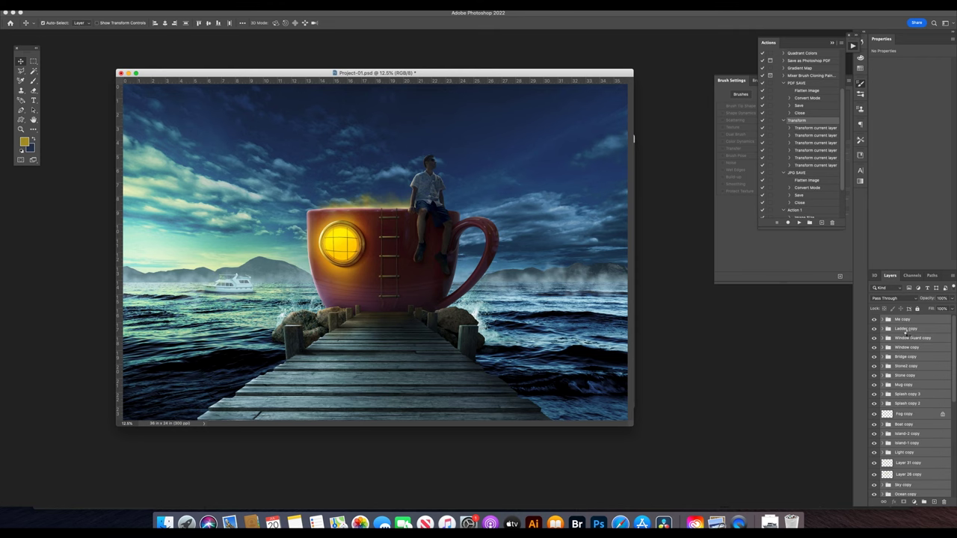
Merge the duplicated layers into Me copy and open it in Camera Raw Filter.
{"action": "left_click", "coordinate": [111, 15]}
{"action": "left_click", "coordinate": [111, 14]}
{"action": "left_click", "coordinate": [154, 288]}
{"action": "left_click", "coordinate": [176, 14]}
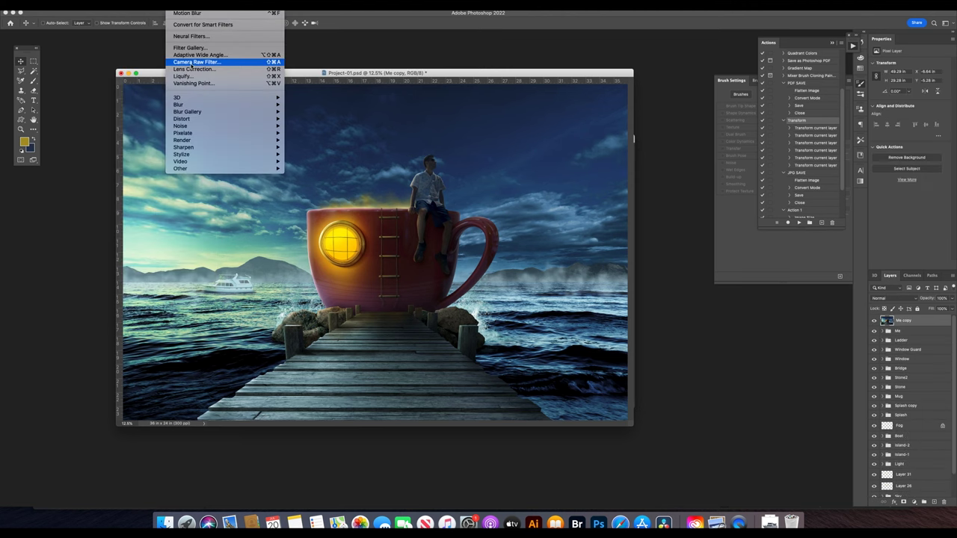
{"action": "left_click", "coordinate": [210, 63]}
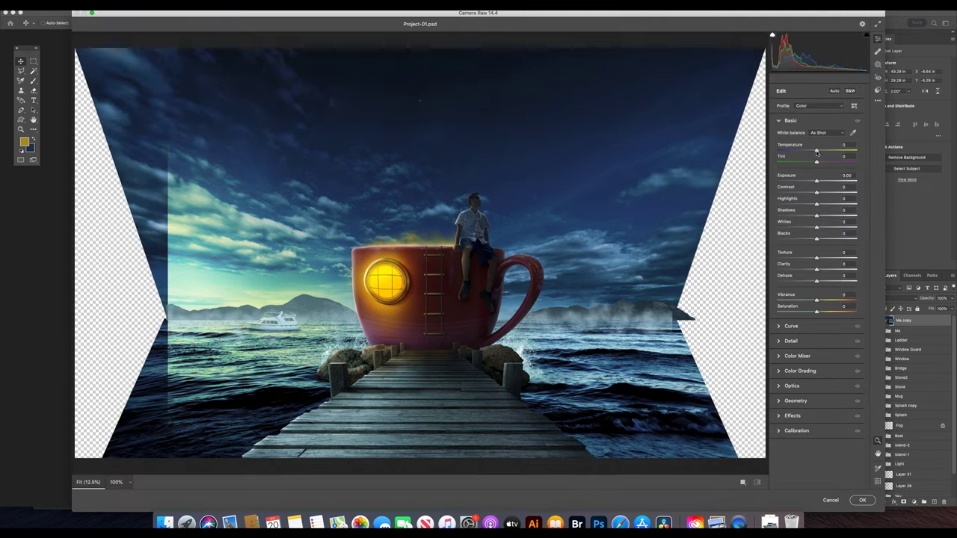
Grade with Temperature -12, Tint -10, Contrast +8, Texture +12, Clarity +2, Vibrance +18, Blacks 0.
{"action": "left_click_drag", "start_coordinate": [814, 163], "coordinate": [819, 192]}
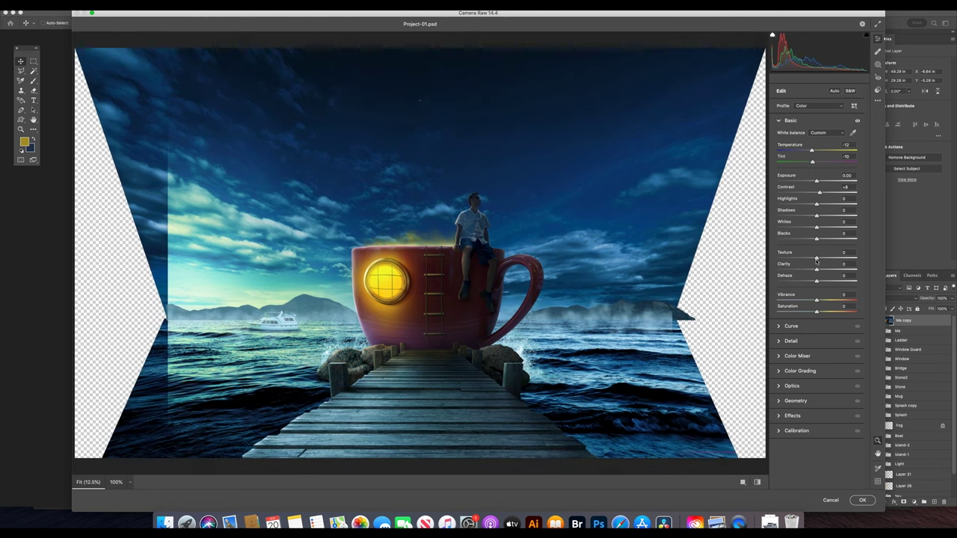
{"action": "mouse_move", "coordinate": [816, 258]}
{"action": "left_mouse_down"}
{"action": "mouse_move", "coordinate": [803, 259]}
{"action": "mouse_move", "coordinate": [820, 262]}
{"action": "left_mouse_up"}
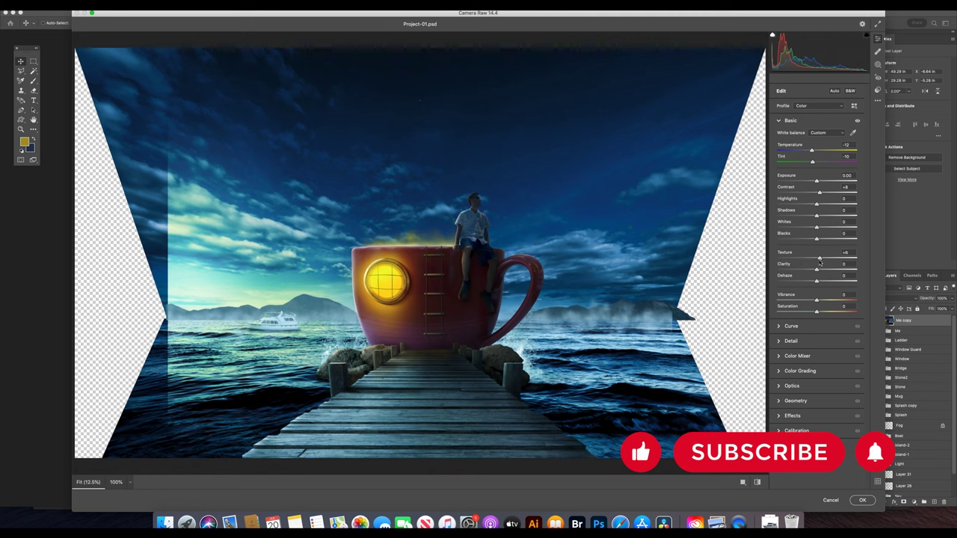
{"action": "left_click_drag", "start_coordinate": [816, 300], "coordinate": [824, 300]}
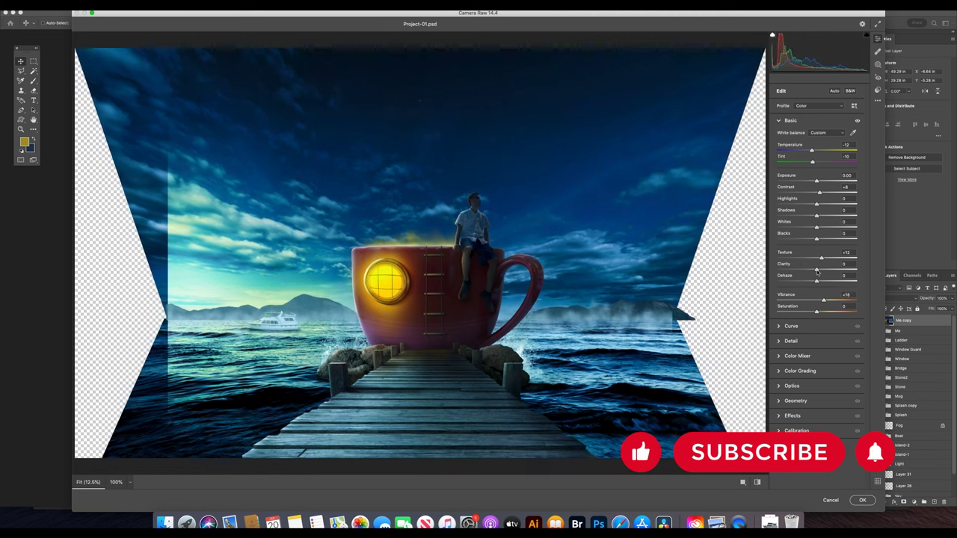
{"action": "left_click_drag", "start_coordinate": [837, 269], "coordinate": [817, 269]}
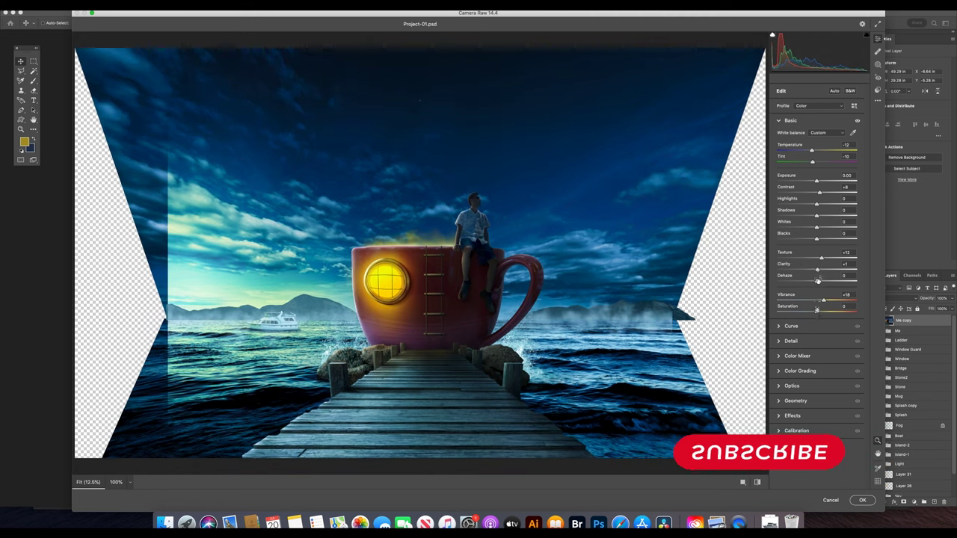
{"action": "mouse_move", "coordinate": [818, 237]}
{"action": "left_mouse_down"}
{"action": "mouse_move", "coordinate": [825, 239]}
{"action": "mouse_move", "coordinate": [814, 240]}
{"action": "left_mouse_up"}
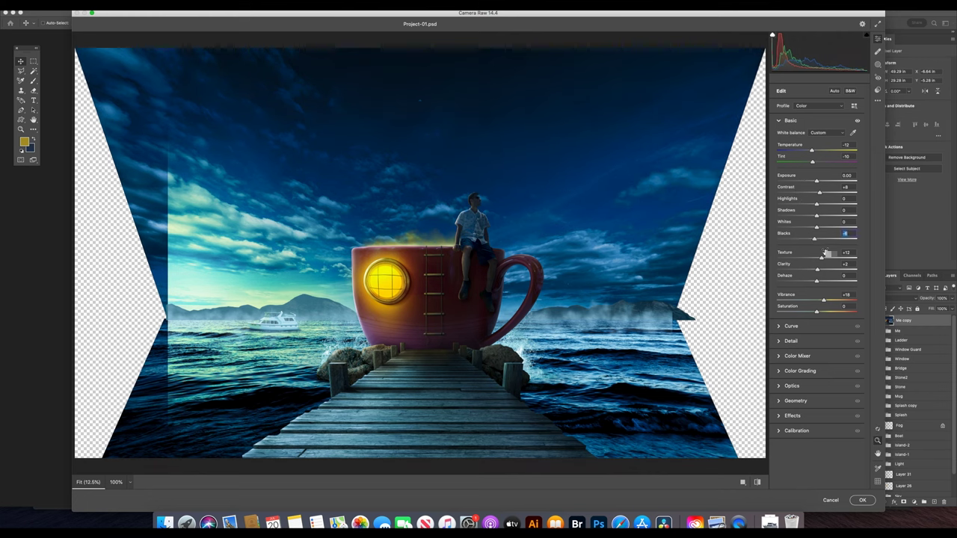
{"action": "double_click", "coordinate": [814, 238]}
{"action": "left_click", "coordinate": [817, 215]}
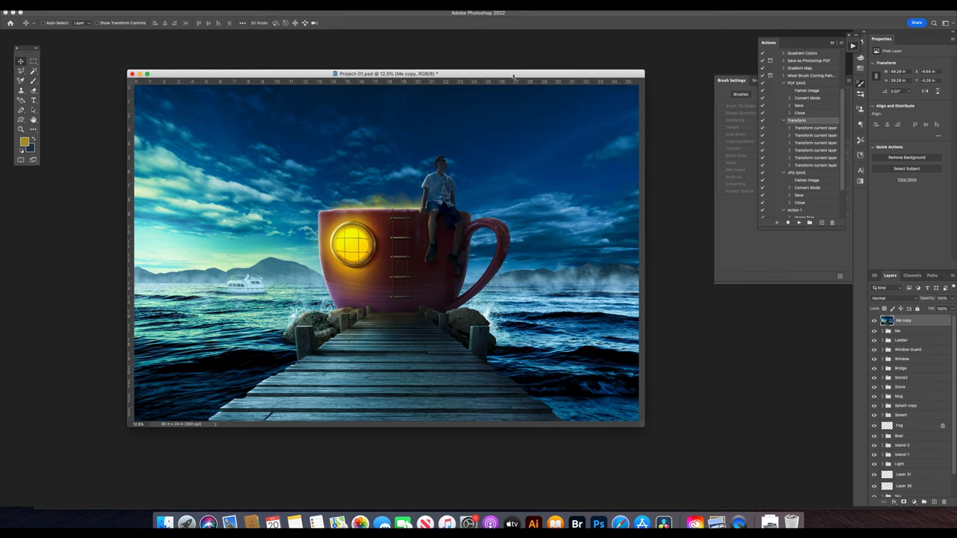
Hide the panels and view the finished image full screen, fit to window.
{"action": "key", "text": "Tab"}
{"action": "key", "text": "f"}
{"action": "key", "text": "f"}
{"action": "key", "text": "ctrl+0"}
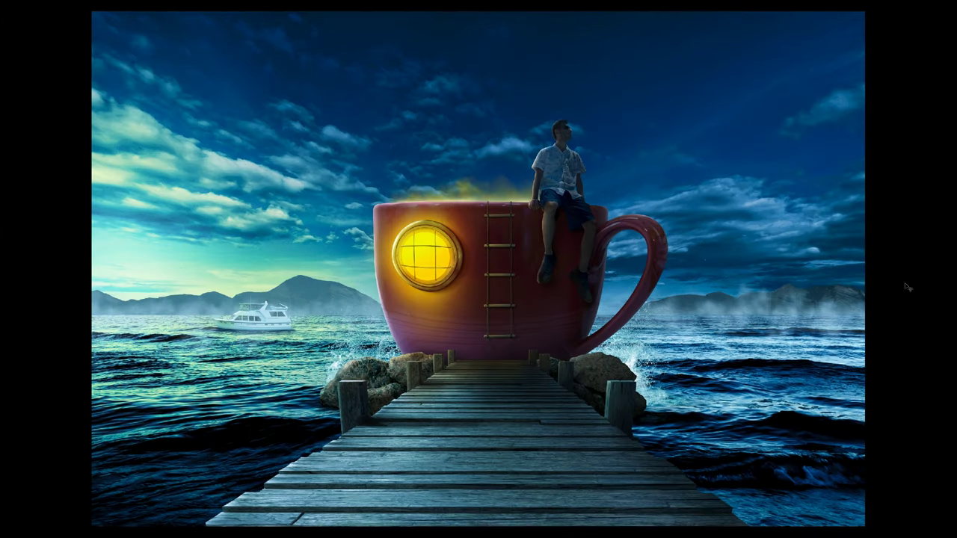